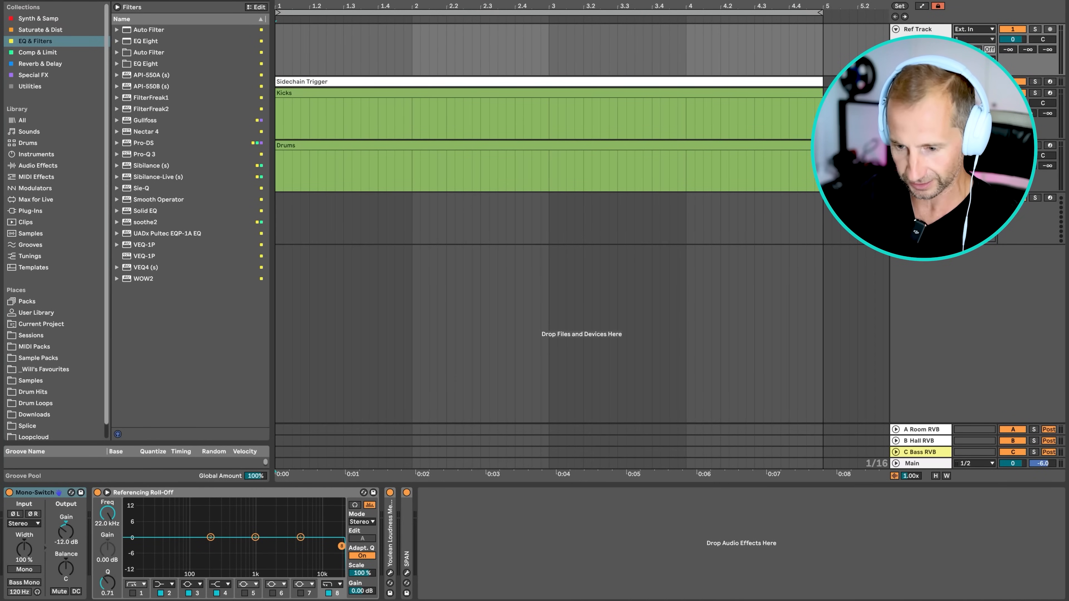
Open the EDM Tips Ultimate Kick Pack folder in _Will's Favourites, with the Kicks track's devices displayed.
click(788, 133)
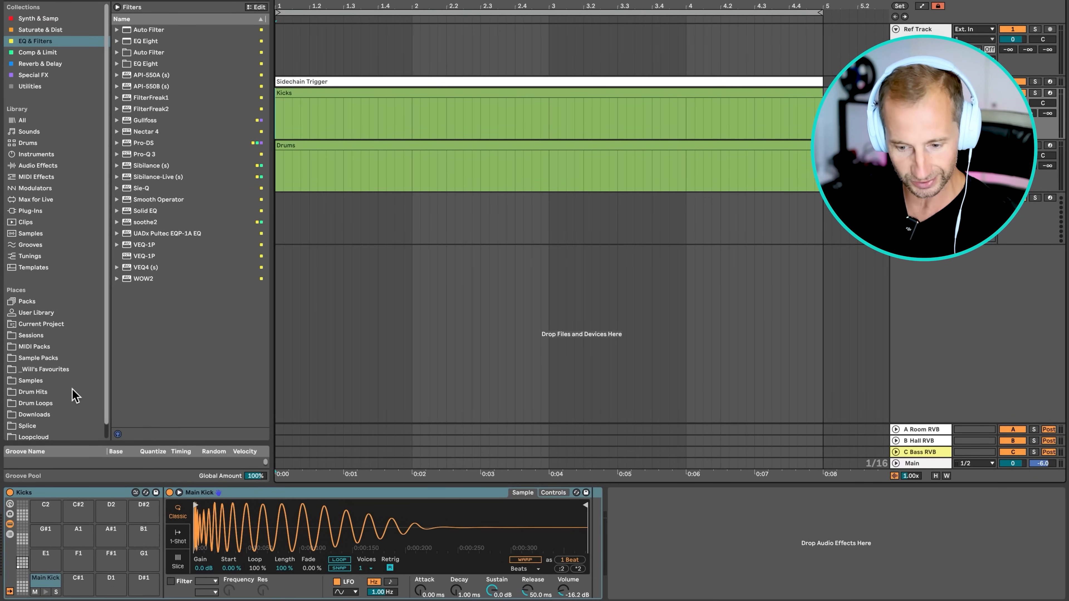
scroll(75, 396, down, 1)
click(30, 378)
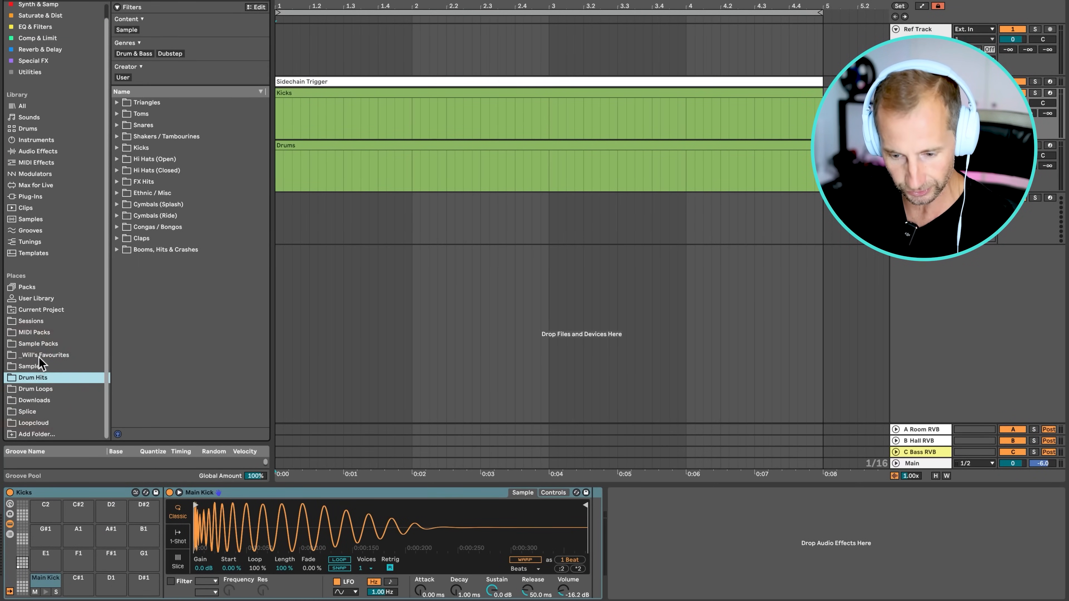
click(39, 355)
click(149, 320)
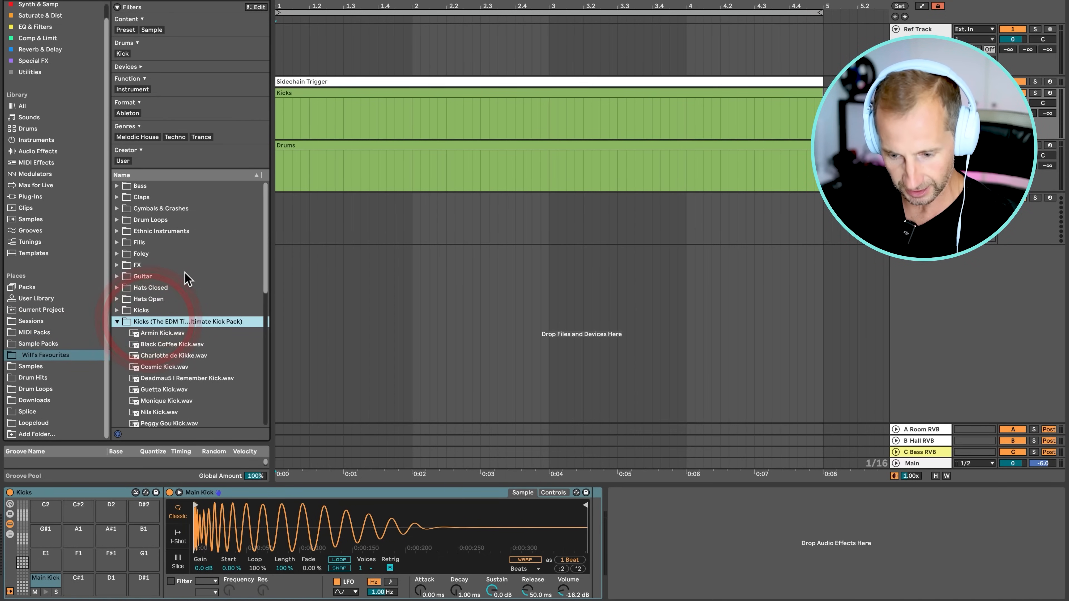
Replace the Main Kick sample in the Kicks drum rack with Sultan Kick.wav.
scroll(177, 294, down, 3)
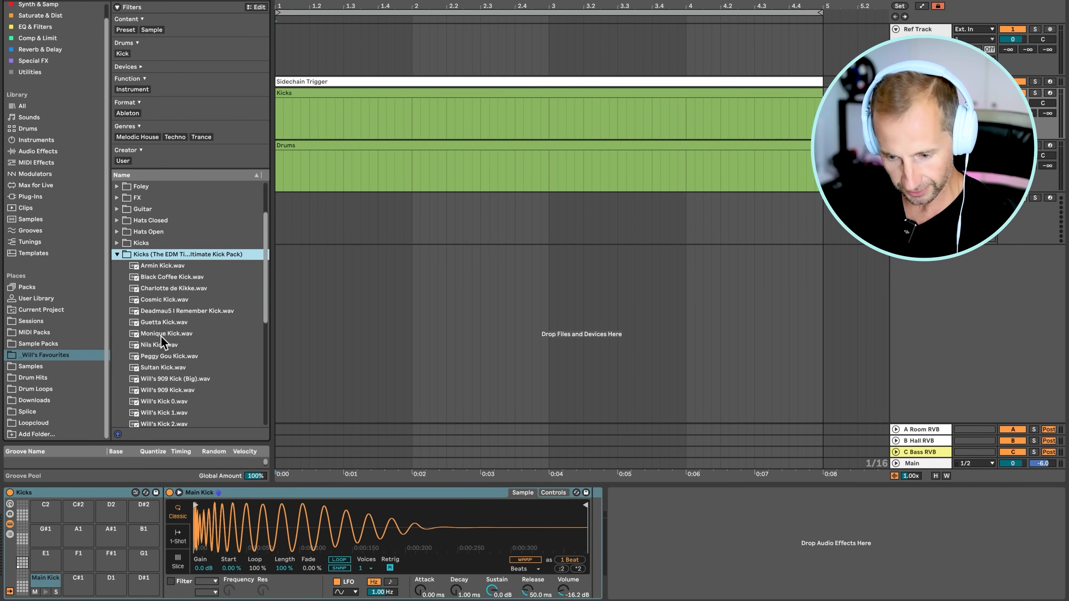
scroll(154, 303, down, 1)
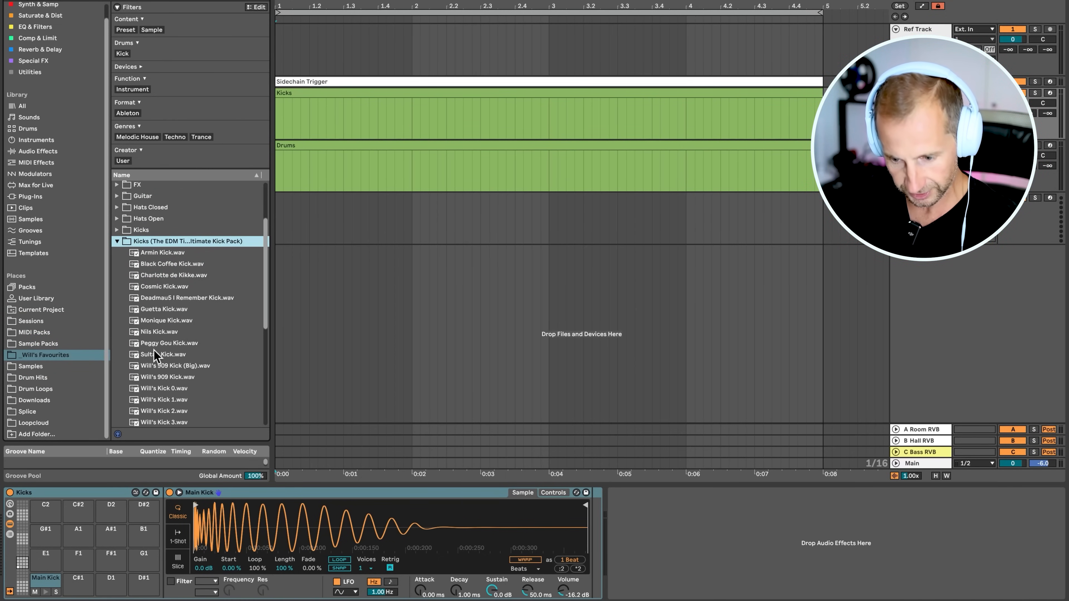
click(169, 354)
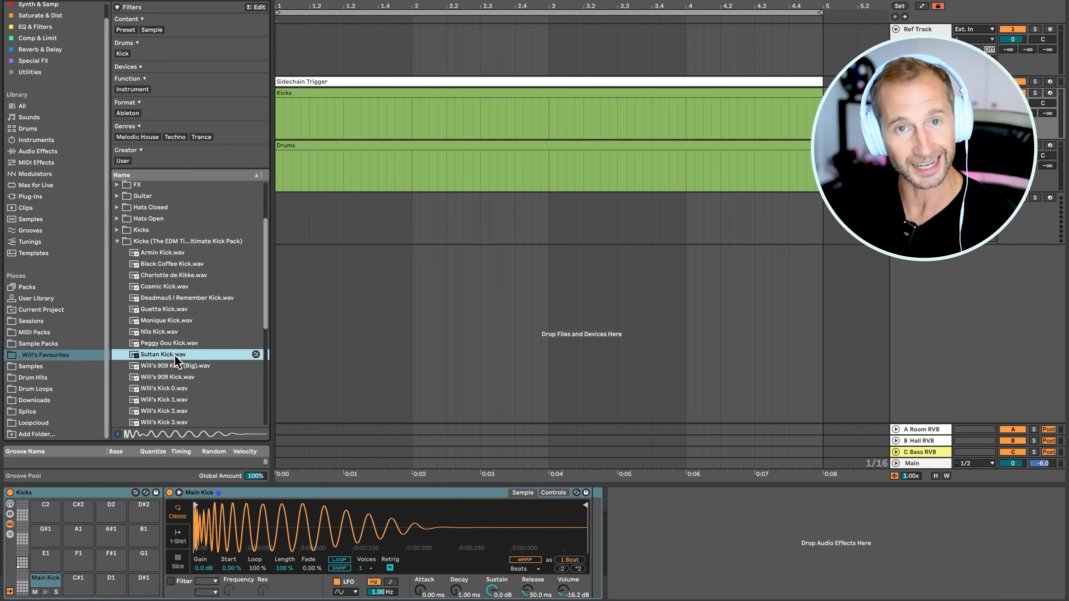
drag(270, 520, 271, 529)
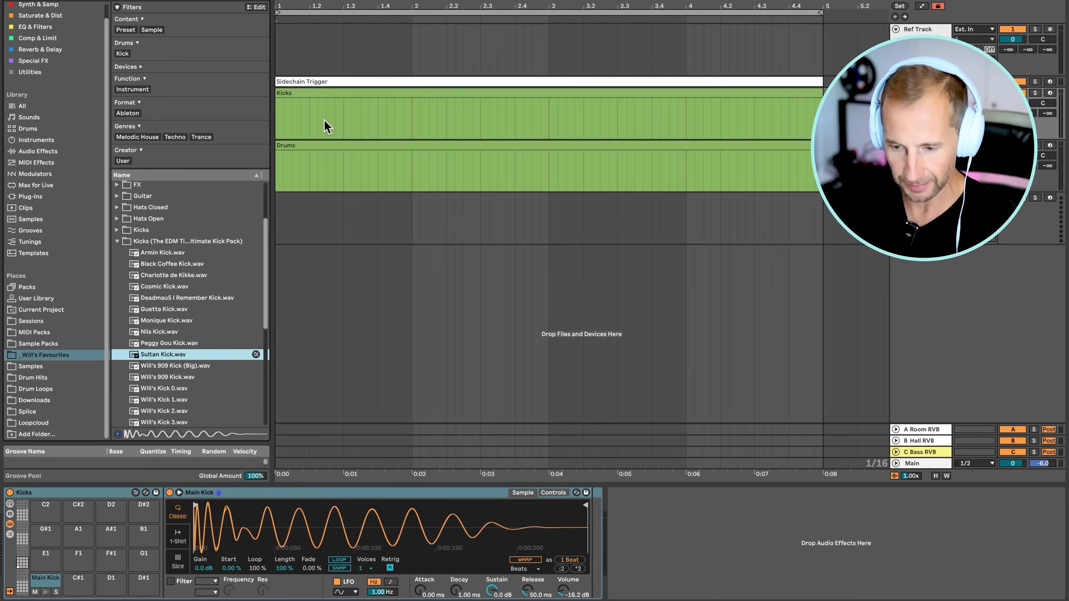
Draw an eighth-note Main Kick note at the start of the Kicks clip and repeat it on every beat through bar 4.
double_click(300, 91)
double_click(260, 273)
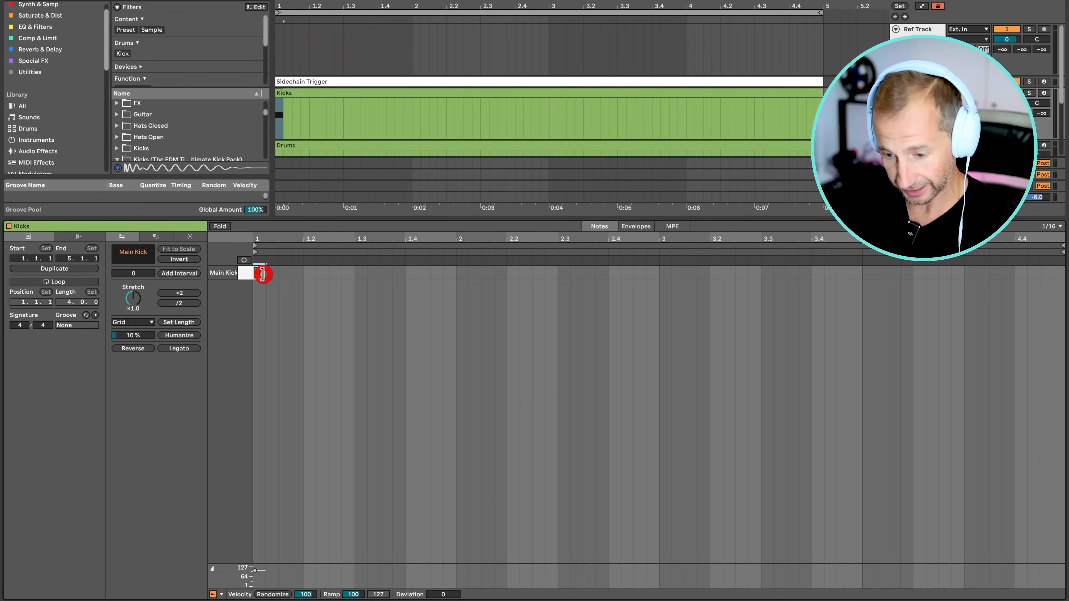
mouse_move(263, 274)
mouse_down()
mouse_move(303, 273)
mouse_move(250, 273)
mouse_up()
key(super+d)
key(super+d)
key(super+d)
key(super+d)
key(super+d)
key(super+d)
key(super+d)
key(super+d)
key(super+d)
key(super+d)
key(super+d)
key(super+d)
key(super+d)
key(super+d)
key(super+d)
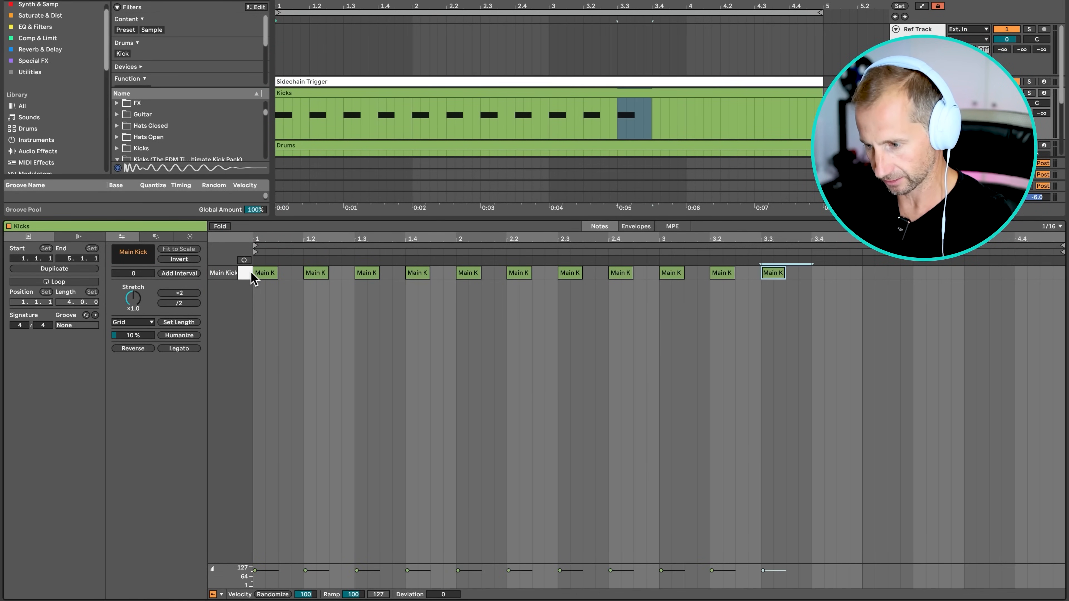
Play the kick pattern and check the Kicks and main output levels in the mixer.
key(shift+Tab)
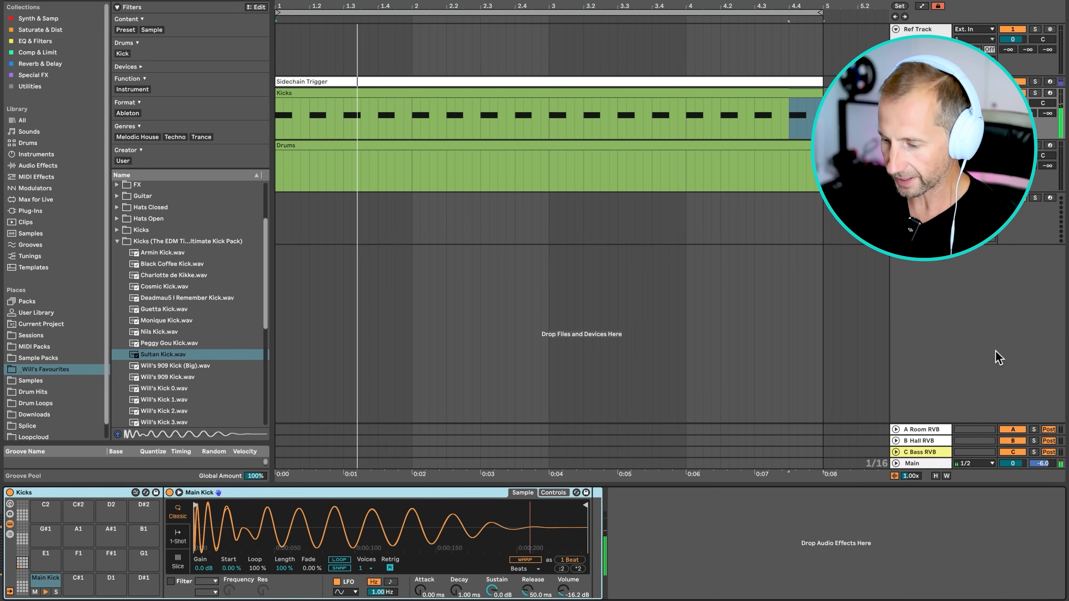
key(Tab)
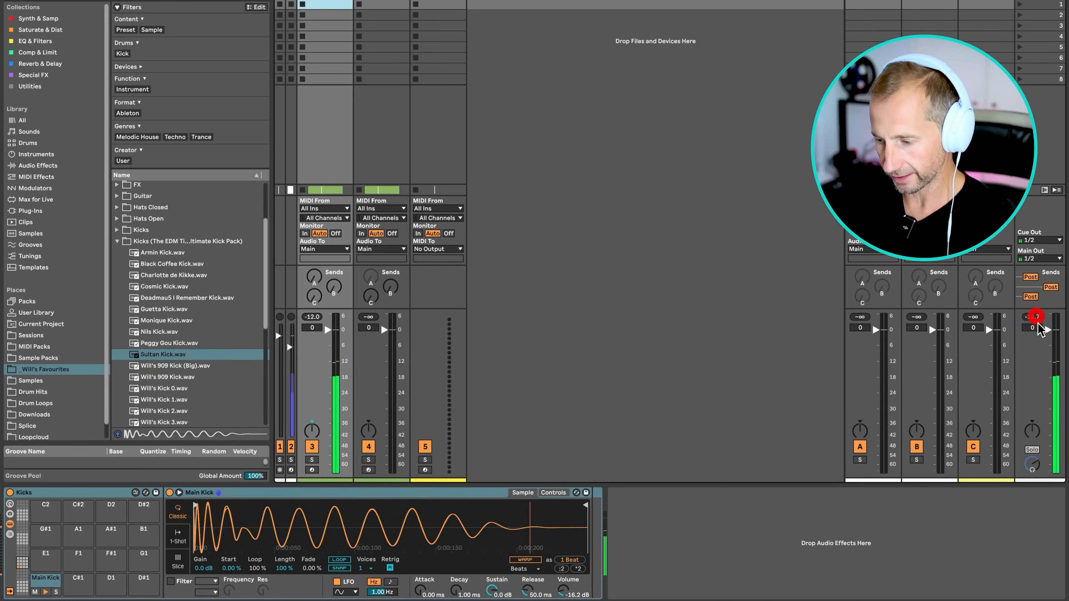
key(Tab)
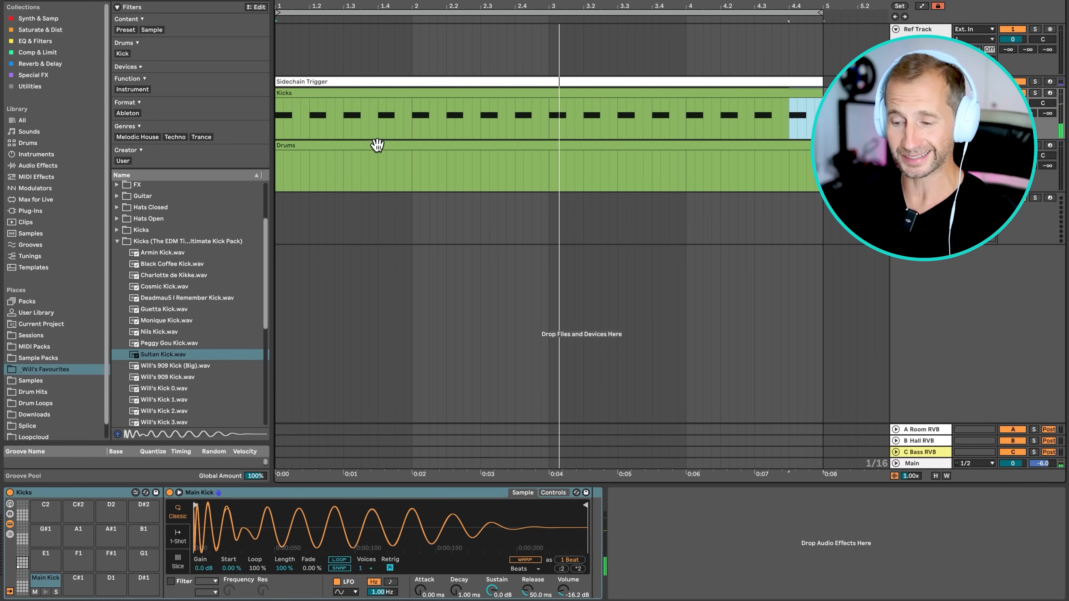
Insert an audio track below Kicks and place Sultan Kick.wav on it in the first bar.
click(278, 115)
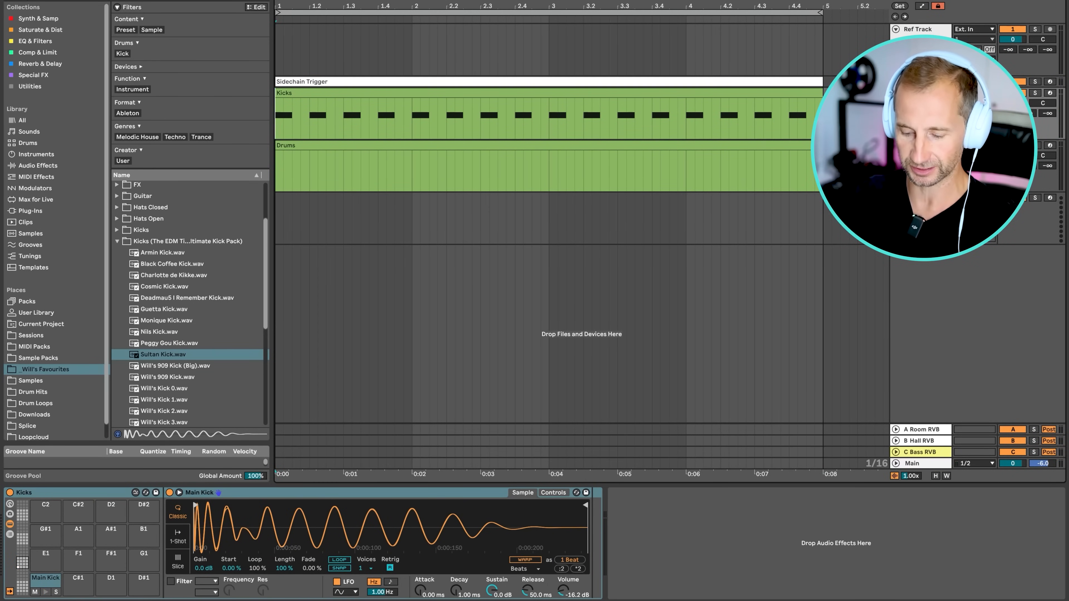
key(ctrl+shift+t)
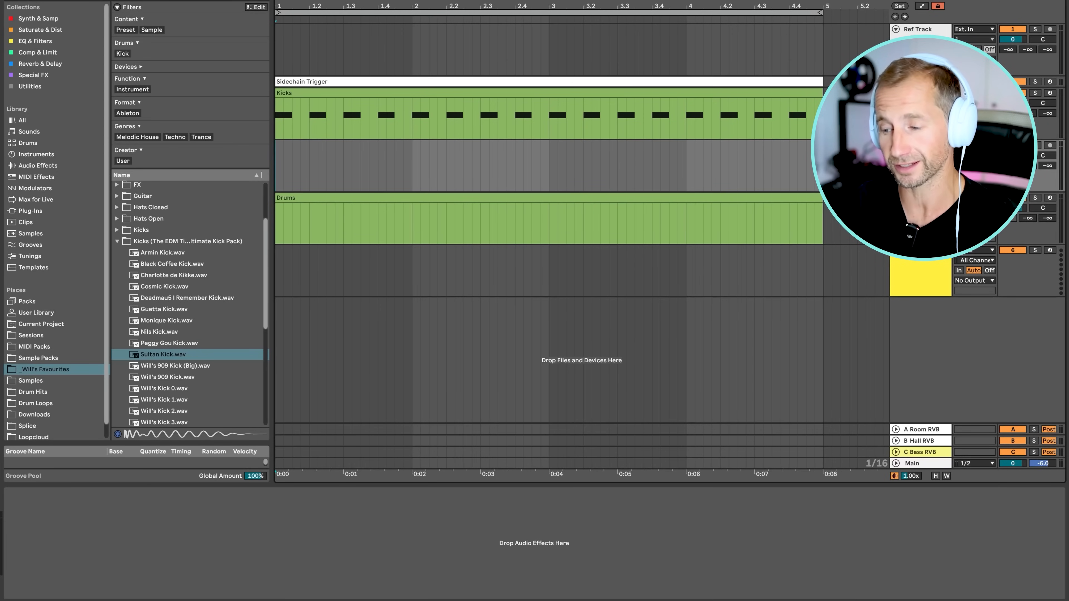
drag(156, 358, 301, 164)
scroll(284, 5, up, 5)
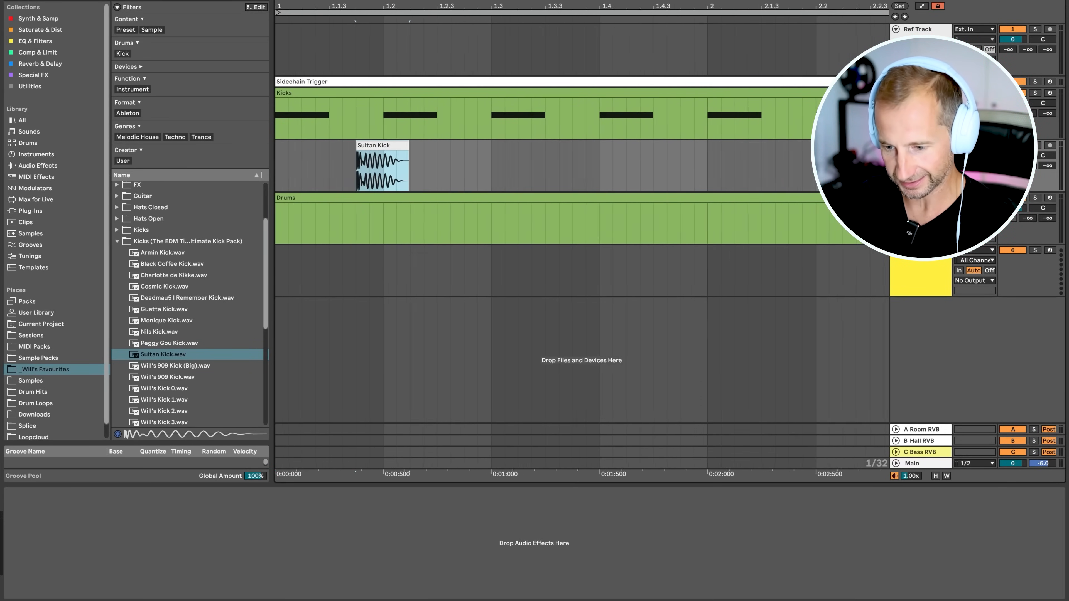
Reverse the Sultan Kick audio clip and trim it to about a sixteenth note with a fade-in.
click(394, 146)
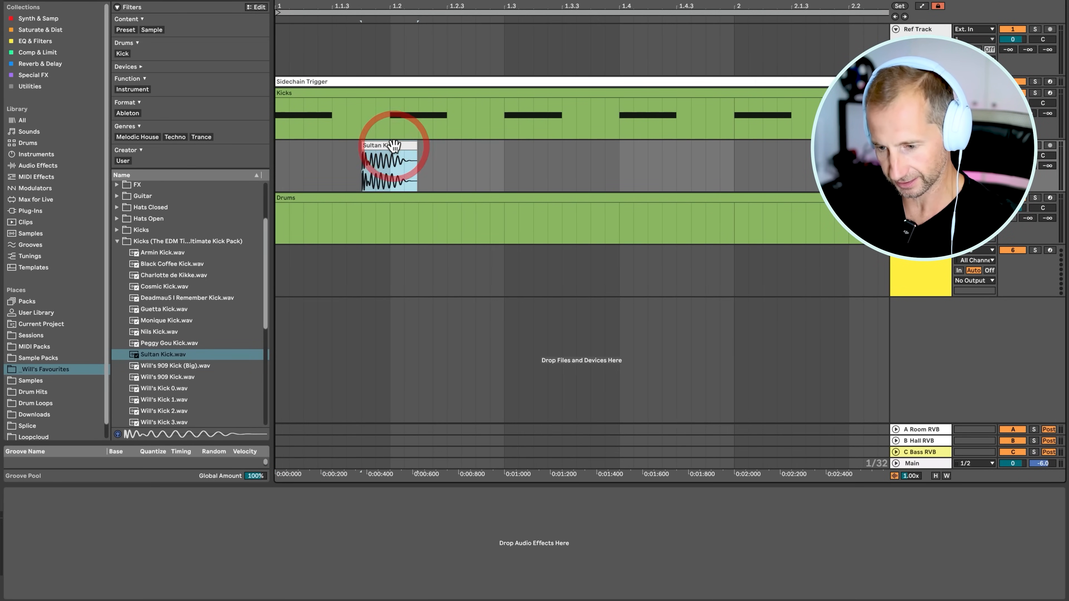
key(r)
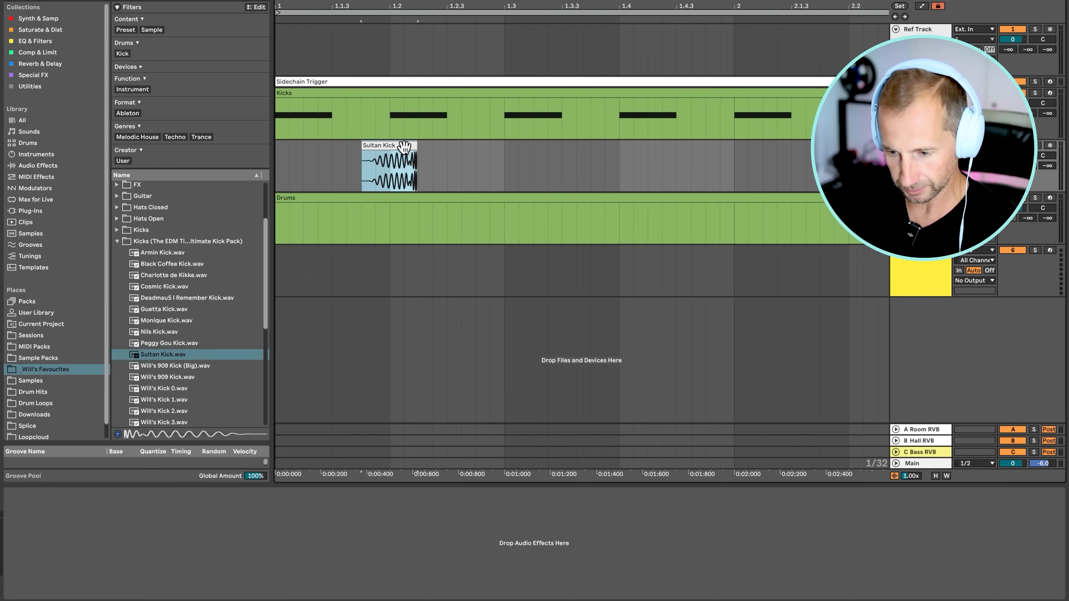
drag(404, 146, 362, 148)
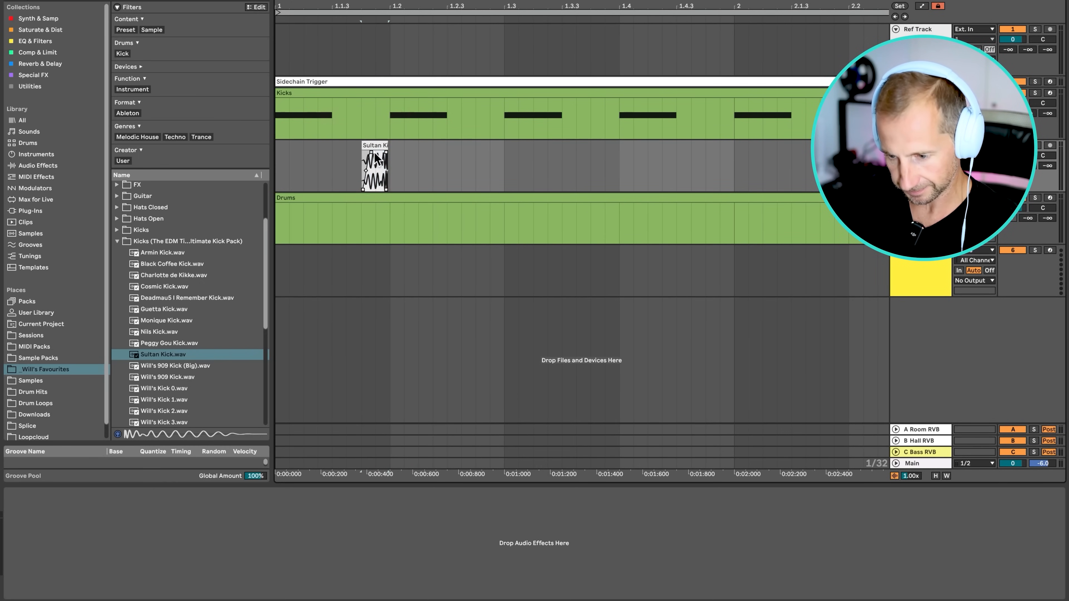
Move the reversed kick clip so that it ends exactly on beat 1.2.
scroll(391, 126, up, 10)
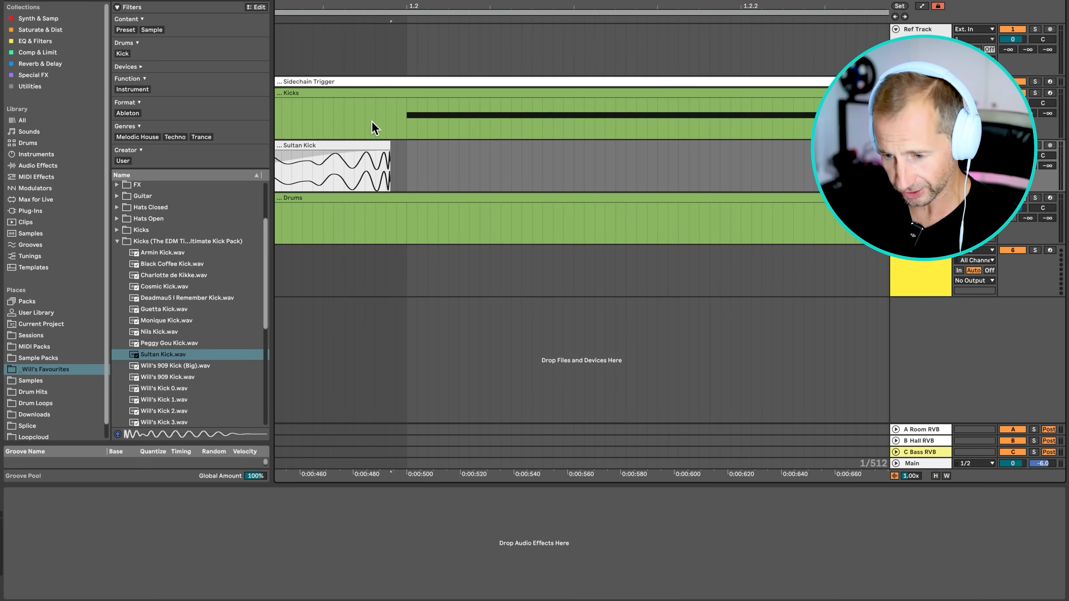
drag(371, 147, 391, 145)
drag(433, 2, 333, 3)
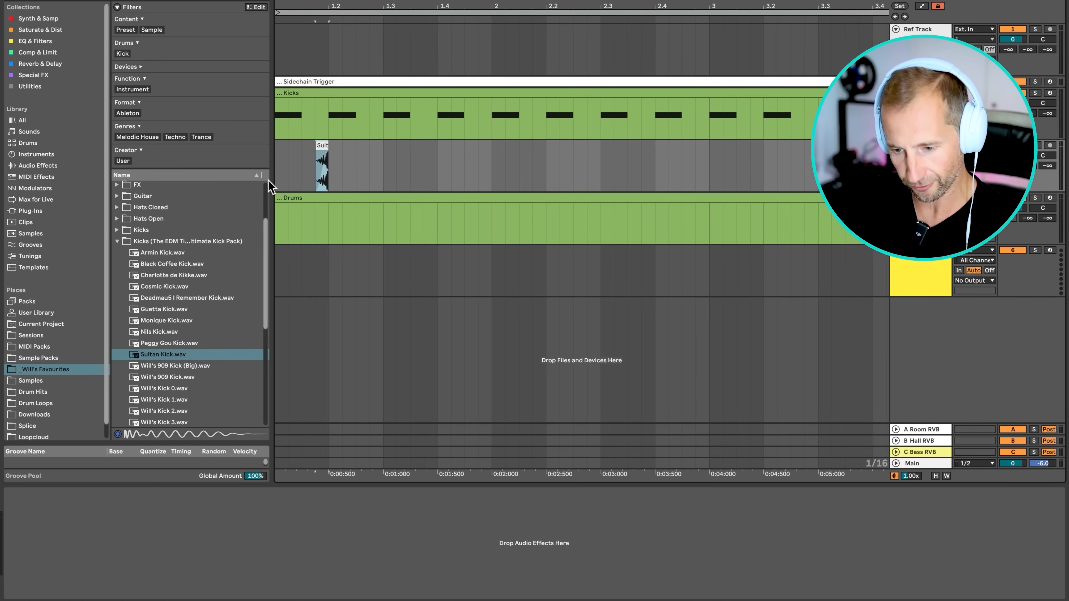
Duplicate the reversed kick at one-beat intervals up to the end of bar 4 and play the pattern from the start.
drag(279, 177, 335, 176)
key(ctrl+d)
key(ctrl+d)
key(ctrl+d)
key(ctrl+d)
key(ctrl+d)
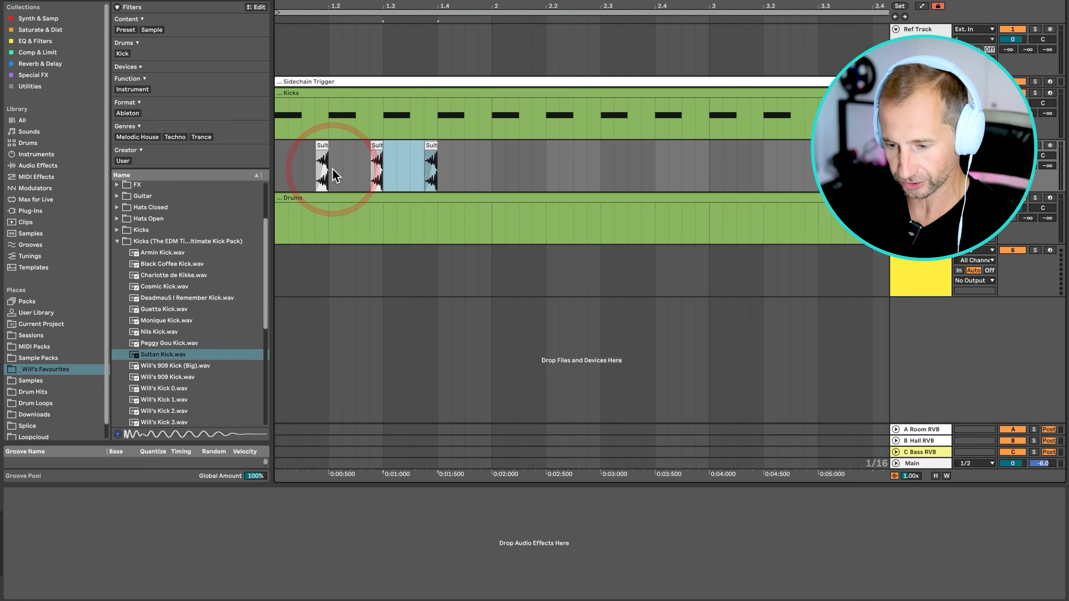
drag(541, 2, 370, 4)
key(ctrl+d)
key(ctrl+d)
key(ctrl+d)
key(ctrl+d)
key(ctrl+d)
key(ctrl+d)
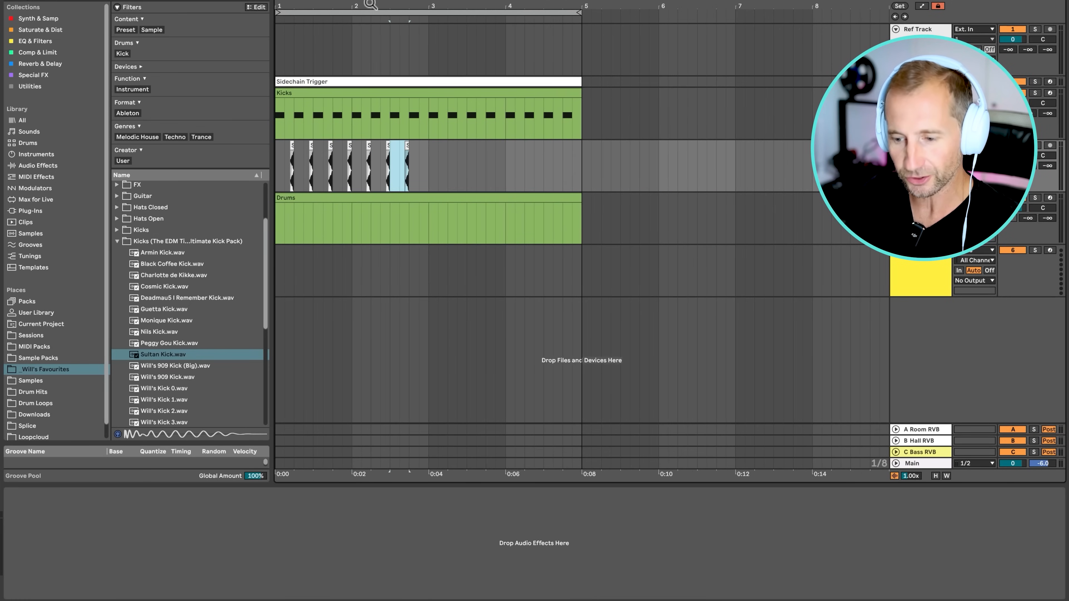
key(ctrl+d)
key(ctrl+d)
key(ctrl+d)
key(ctrl+d)
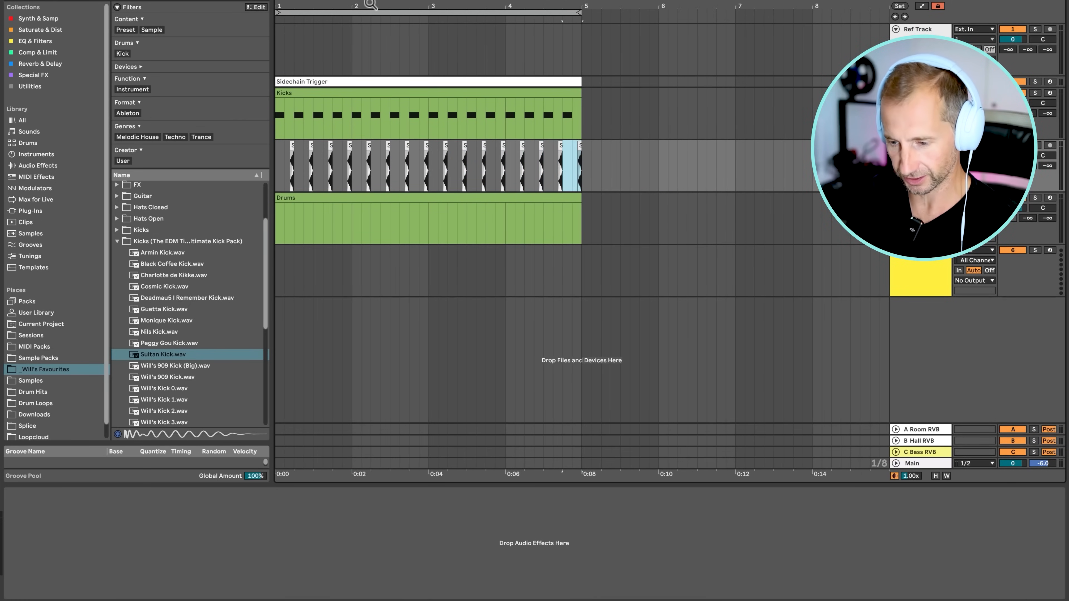
click(276, 165)
key(space)
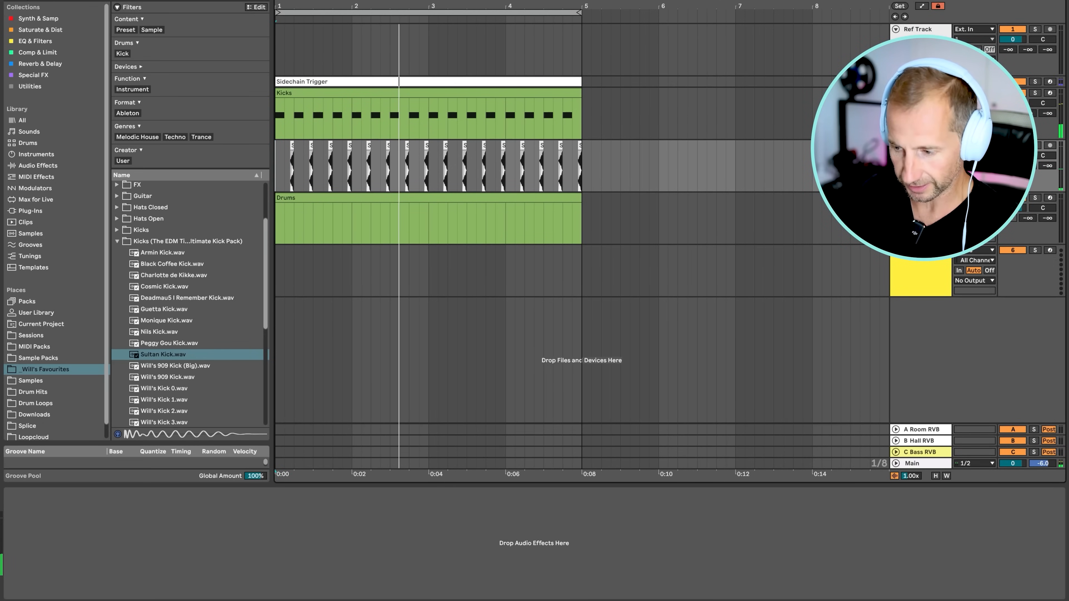
Colour the reversed kick track green and assign the track colour to its clips.
right_click(930, 164)
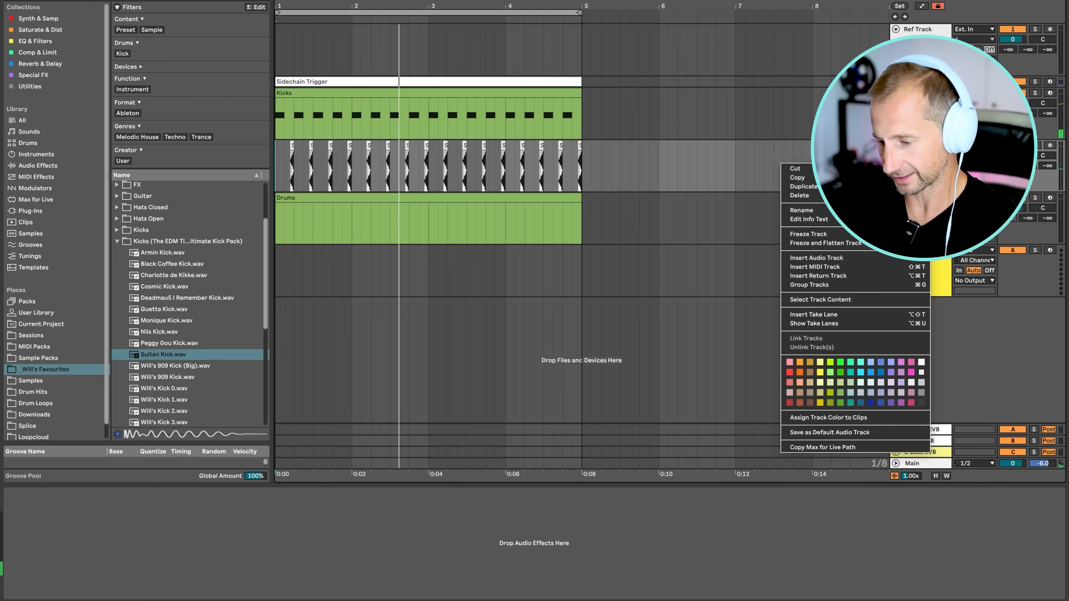
click(840, 372)
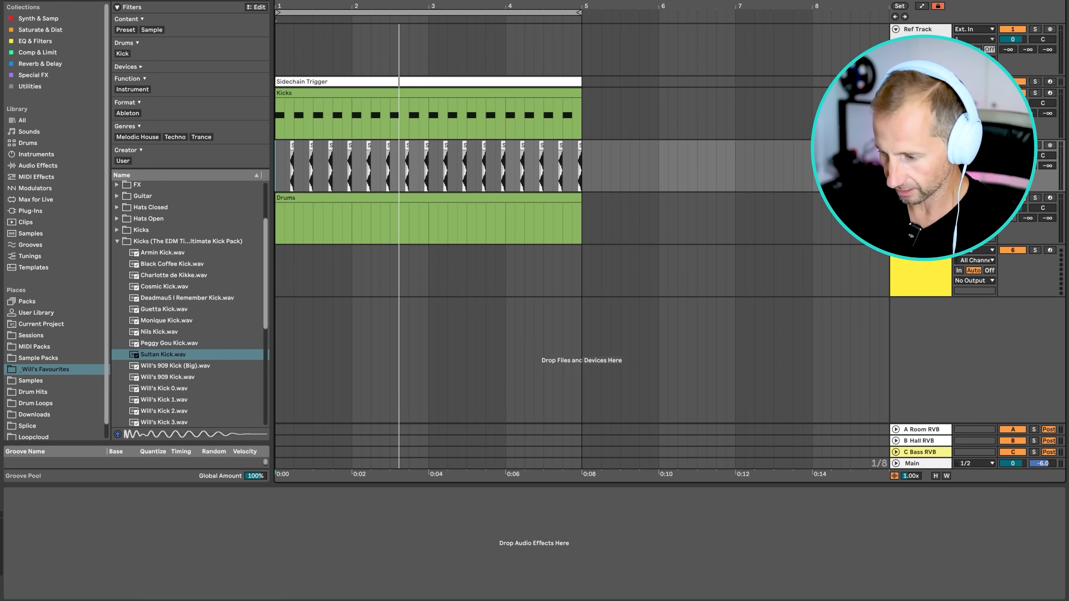
right_click(920, 304)
click(978, 387)
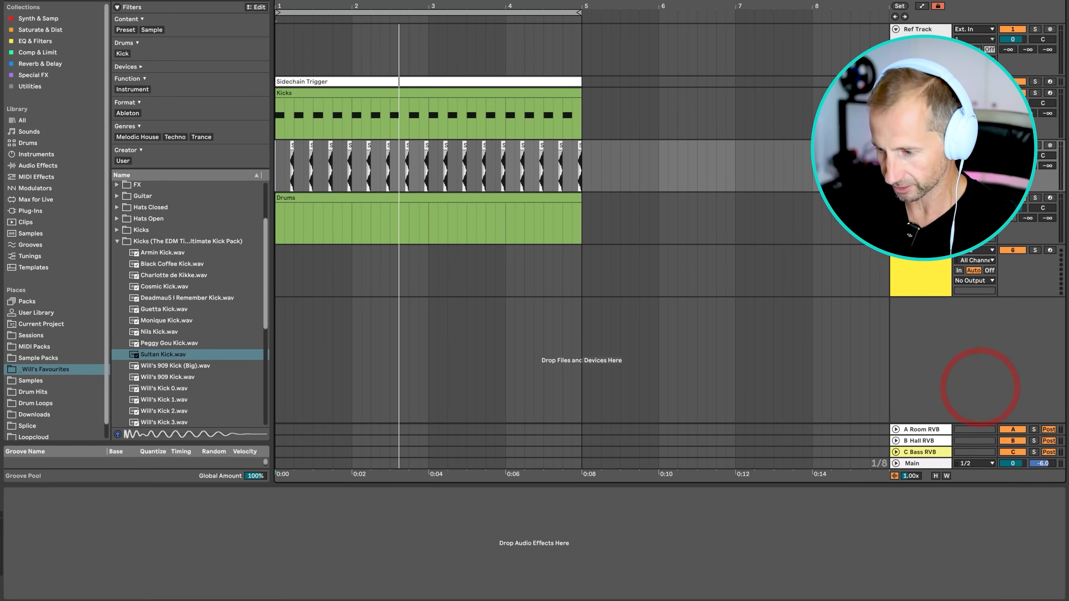
right_click(944, 426)
click(943, 424)
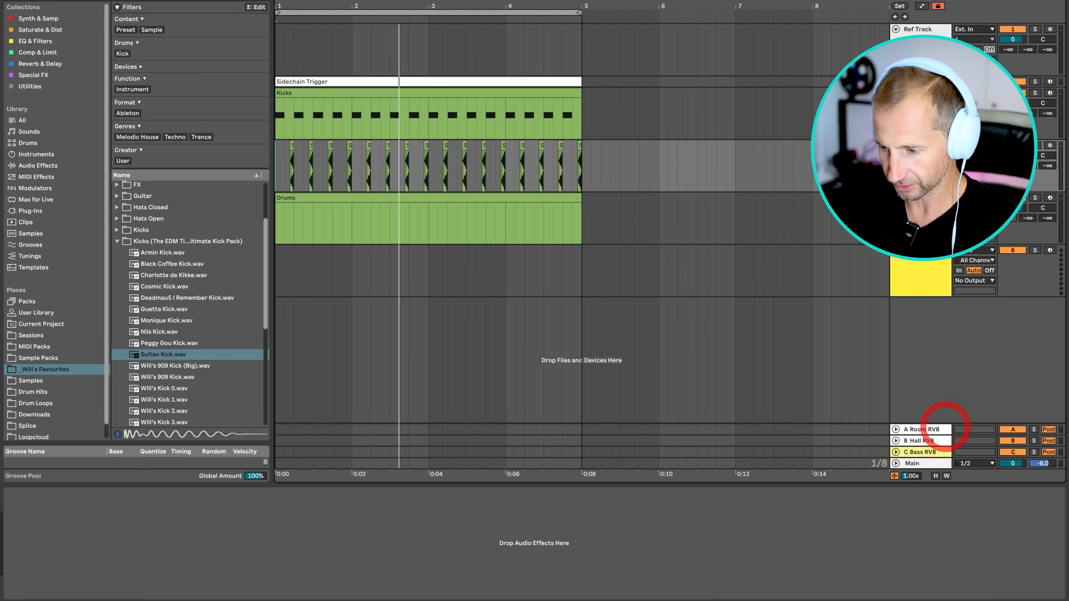
Add EQ Eight to the reversed kick track and set its low-cut filter to 634 Hz during playback.
click(31, 41)
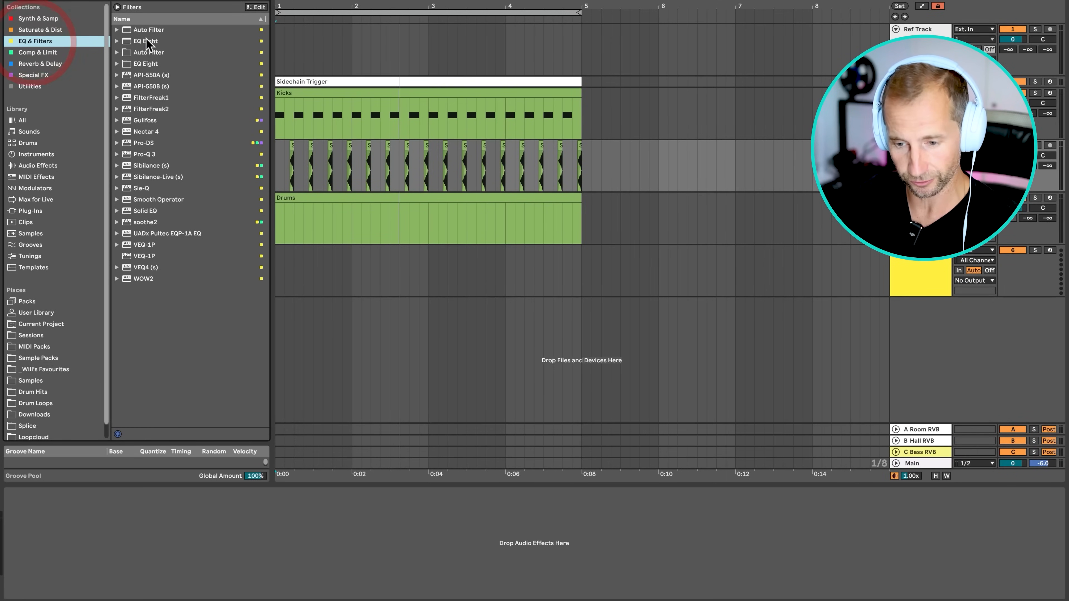
drag(146, 41, 191, 76)
drag(299, 161, 299, 158)
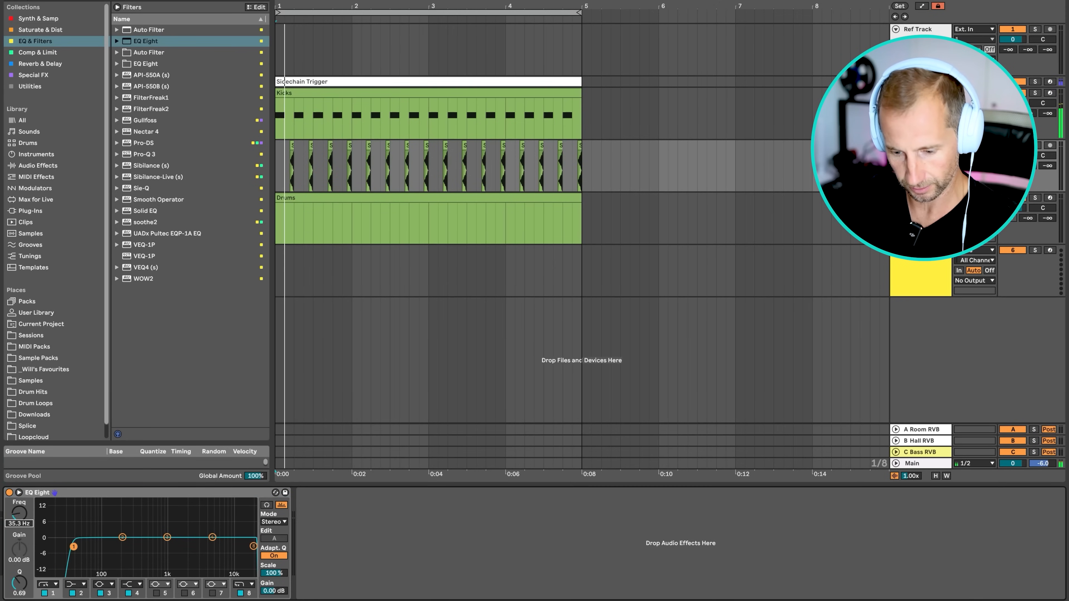
mouse_move(158, 546)
mouse_down()
mouse_move(128, 547)
mouse_move(154, 546)
mouse_up()
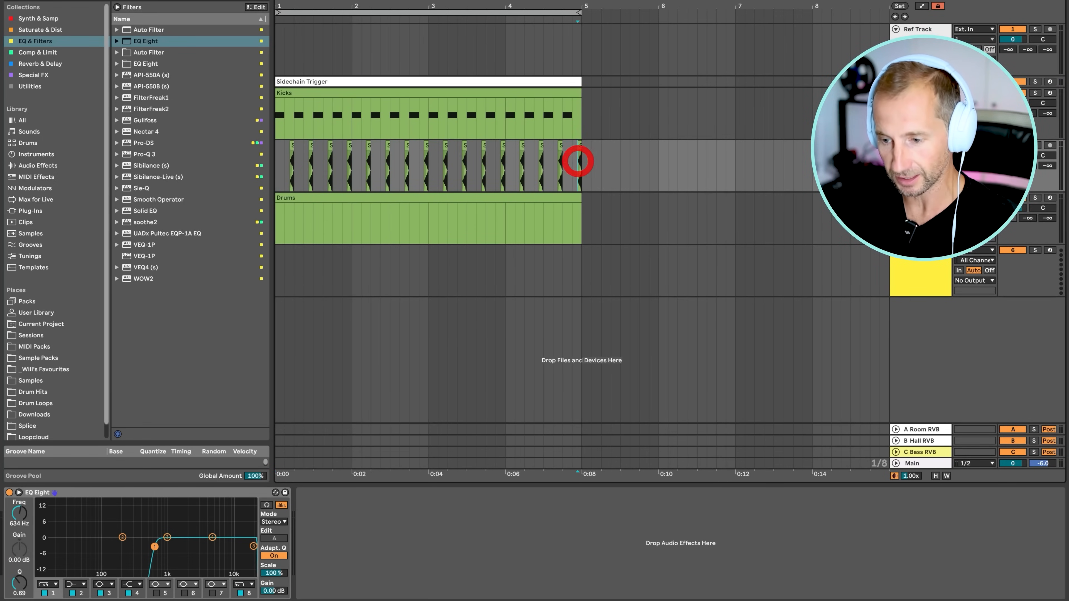
click(578, 161)
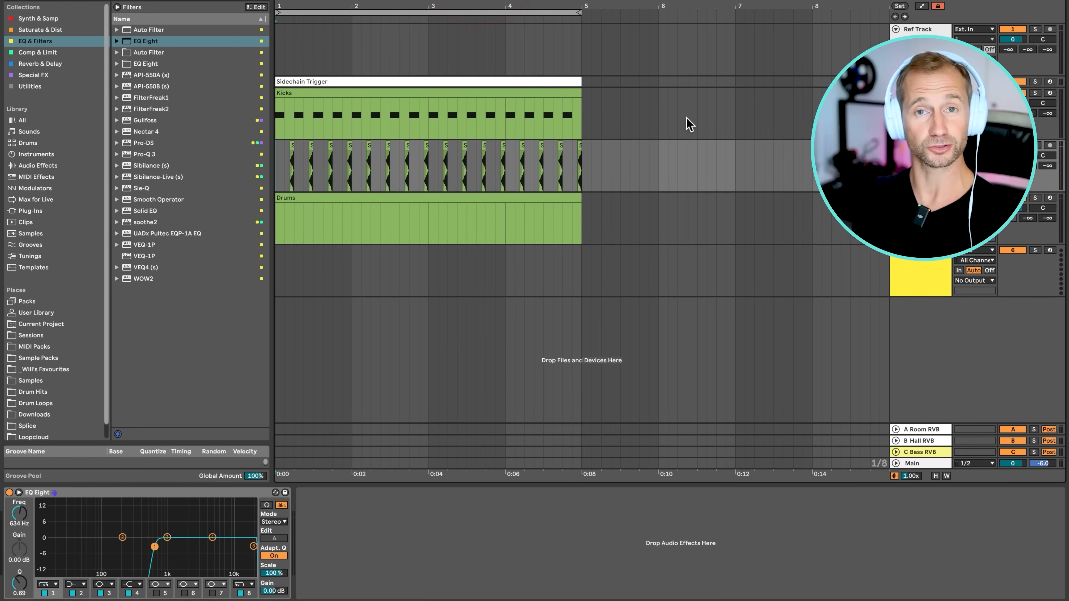
Save the Live set in the Sessions folder under the name "Klur now How".
key(super+s)
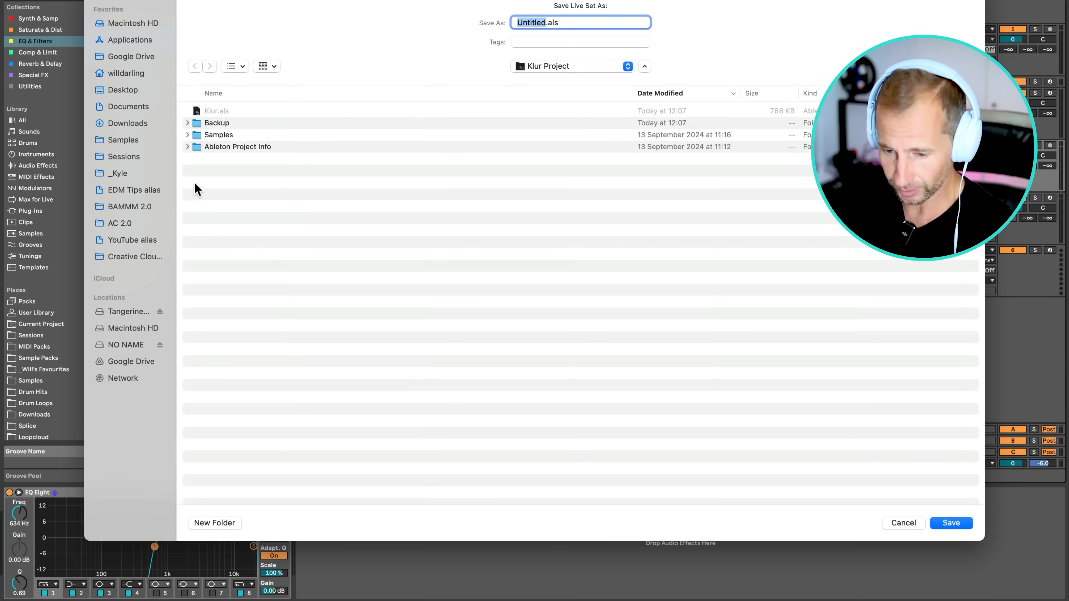
click(124, 156)
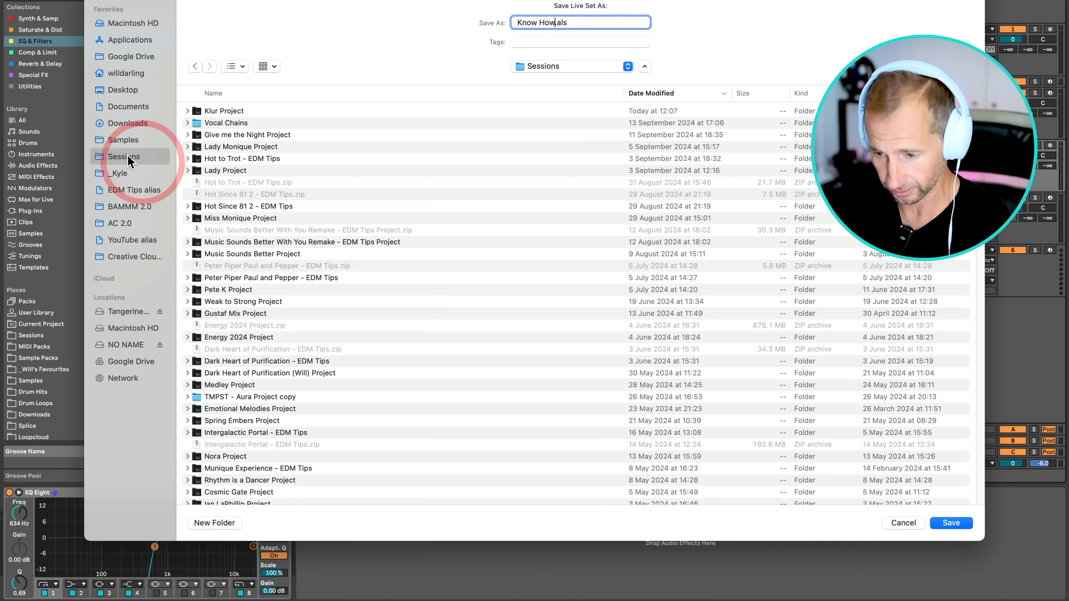
click(526, 23)
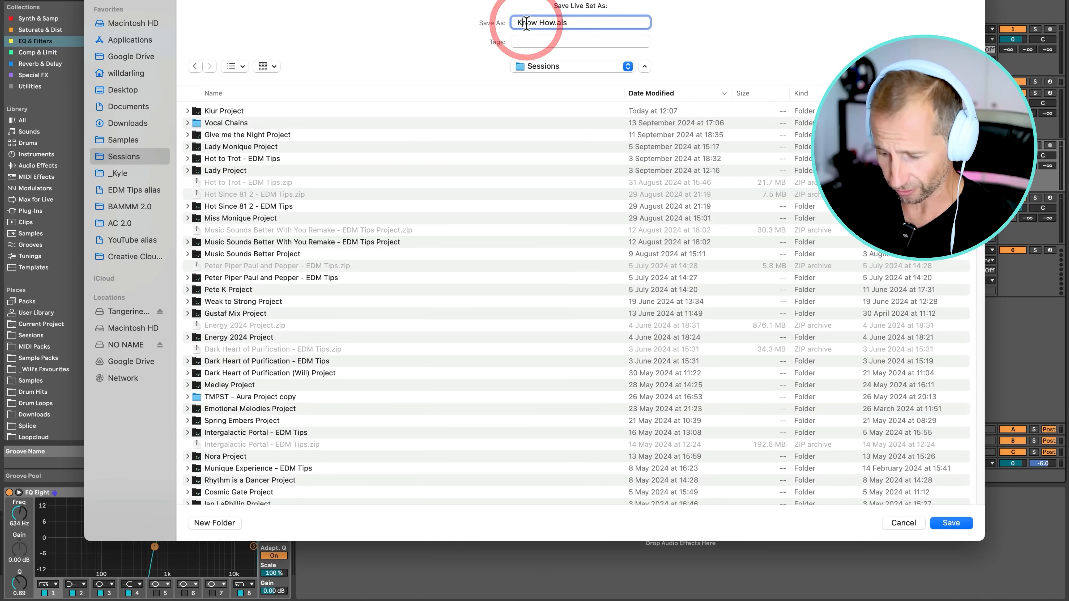
text(lur)
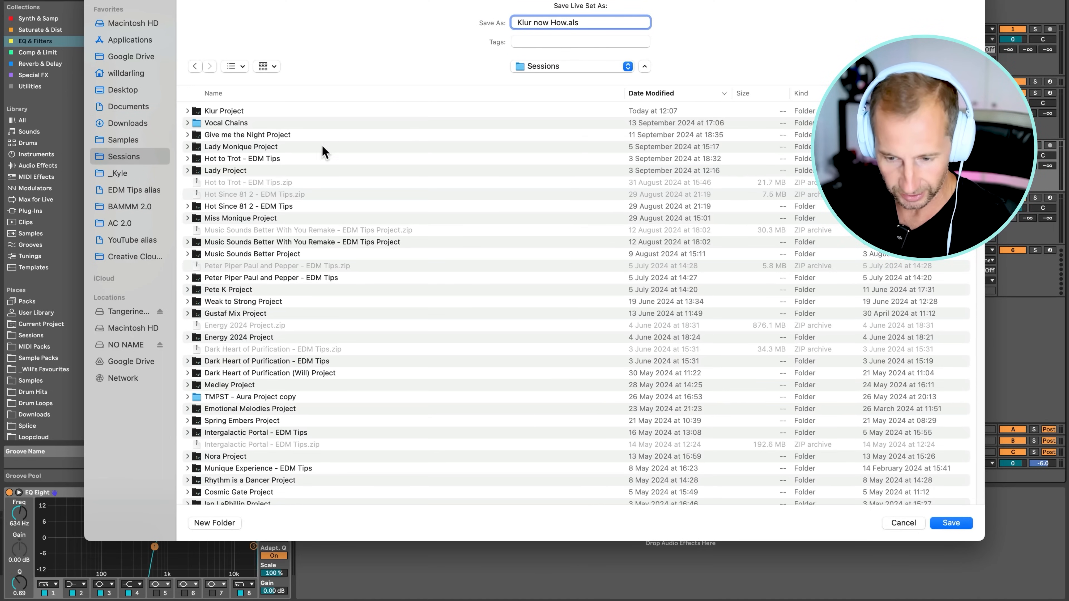
click(170, 159)
key(Return)
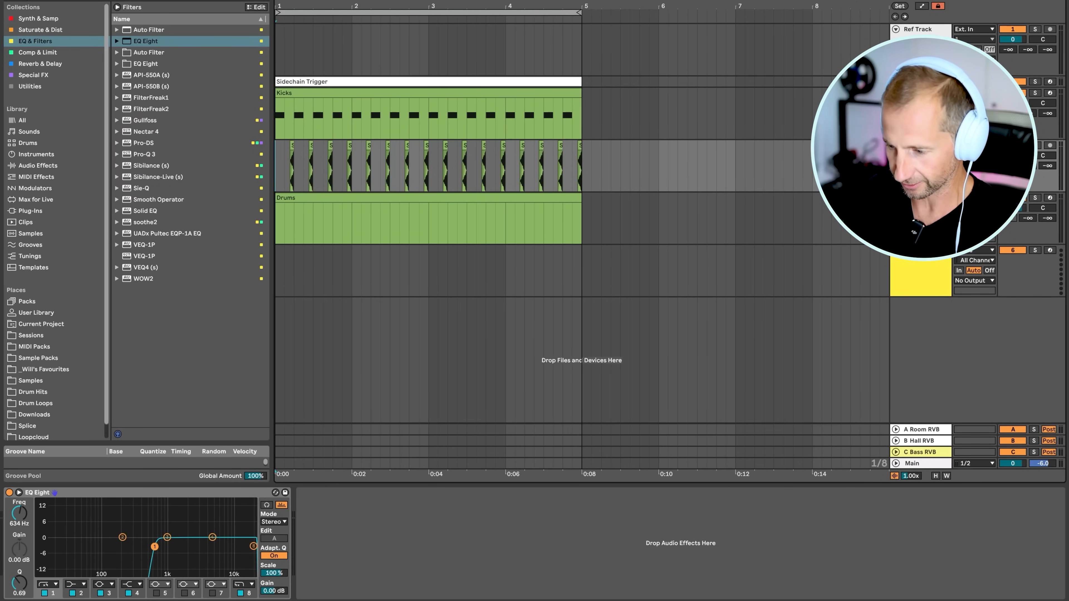
Insert a MIDI track below the yellow track, name it "Chords" and colour it blue.
click(915, 282)
key(ctrl+shift+t)
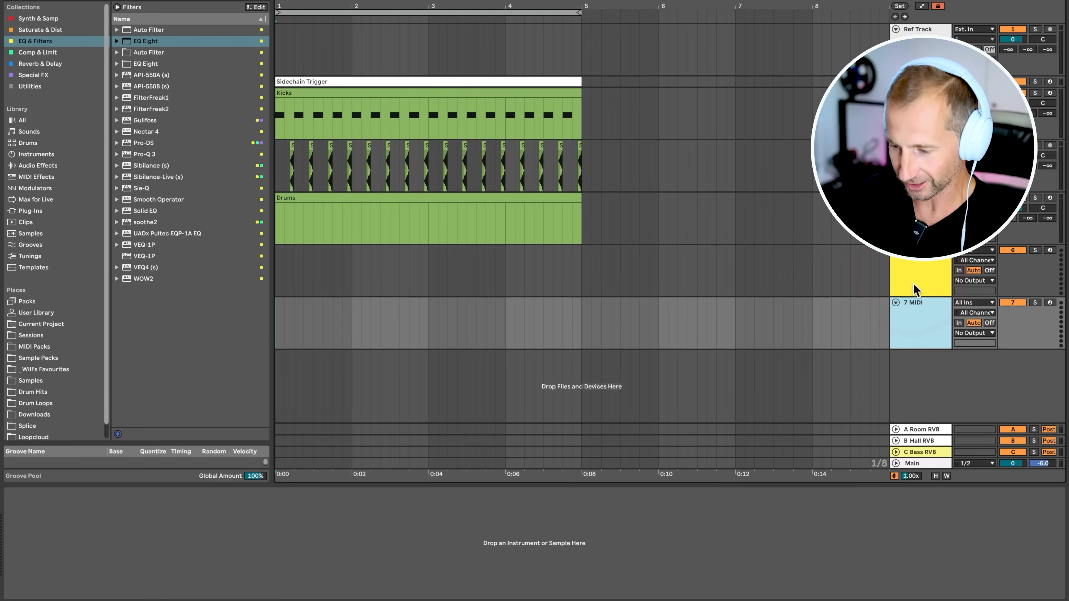
double_click(928, 317)
text(Chords)
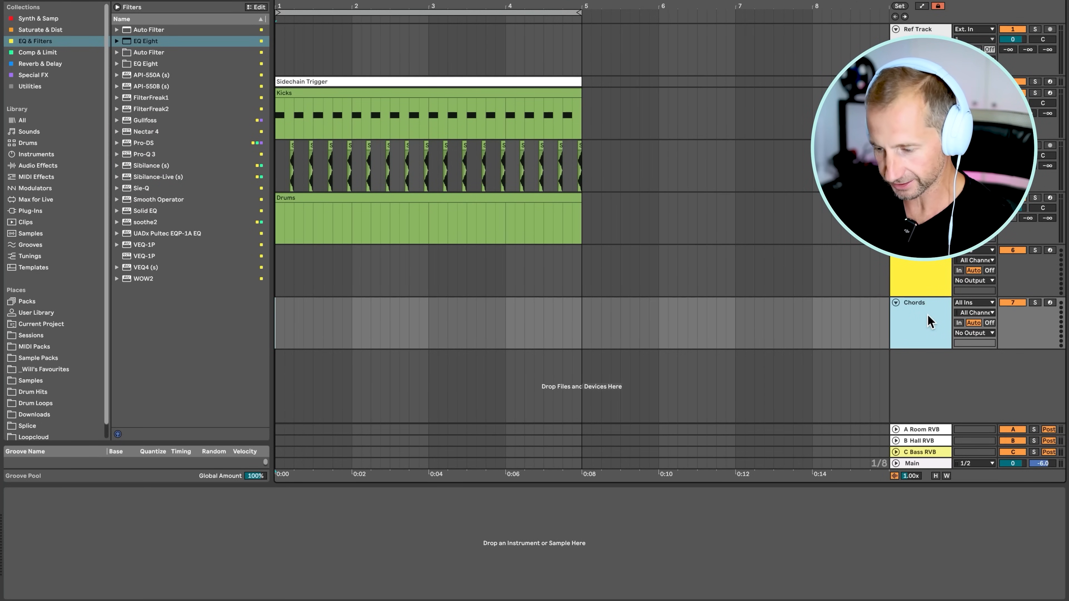
right_click(929, 325)
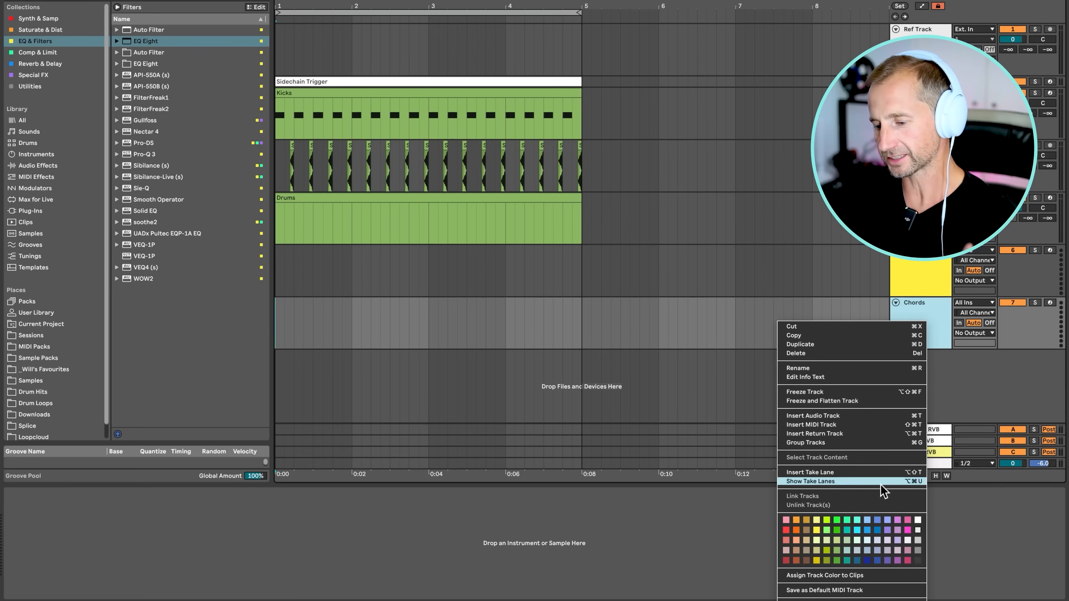
click(867, 521)
click(912, 334)
Load the Kontakt 7 instrument from the Synth & Samp collection onto the Chords track.
click(40, 19)
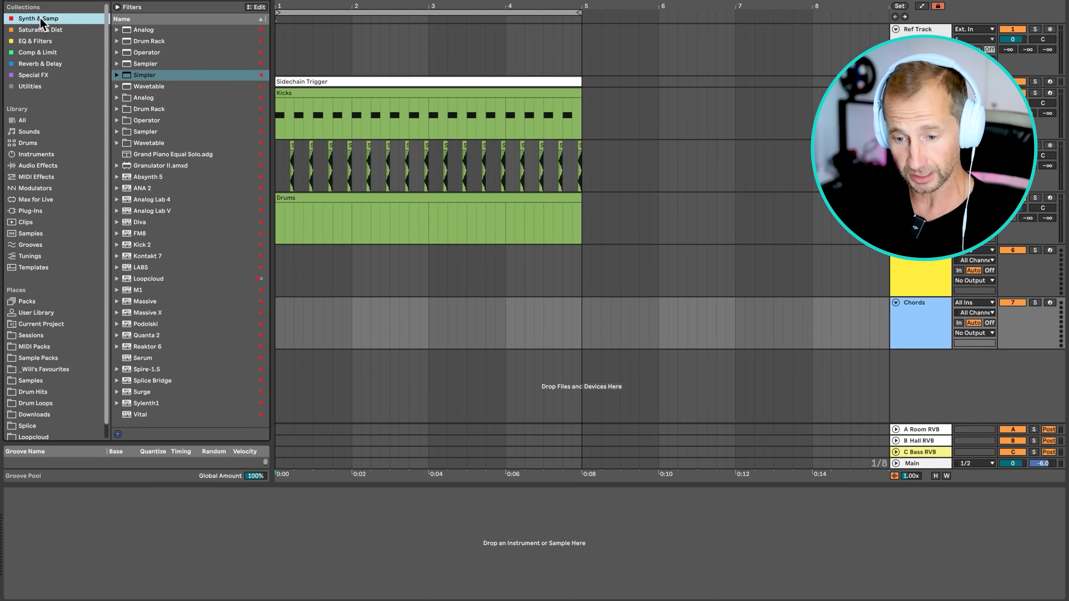
drag(141, 258, 145, 302)
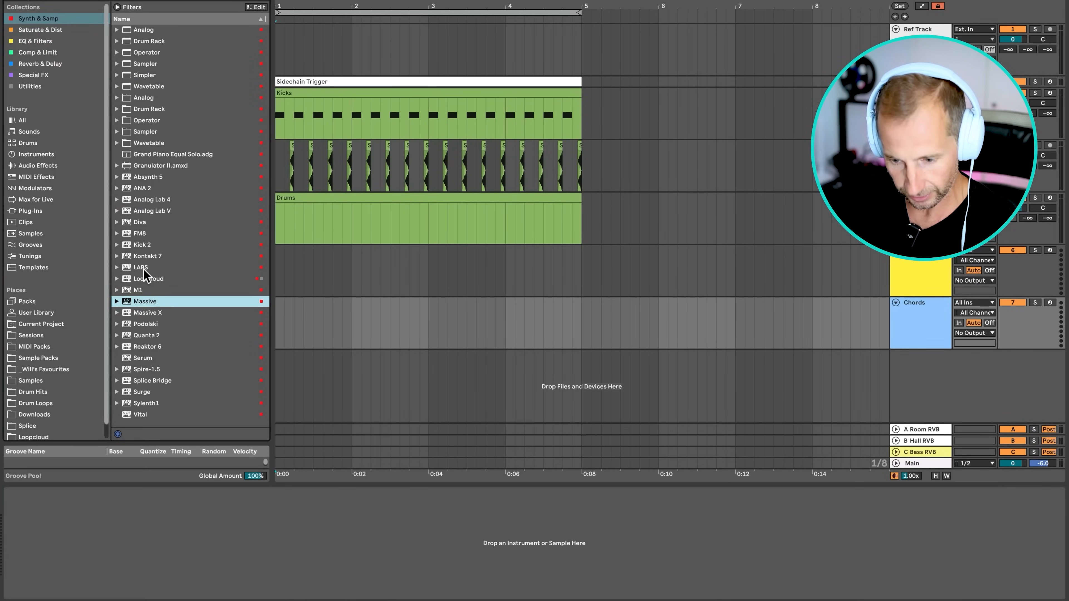
click(142, 257)
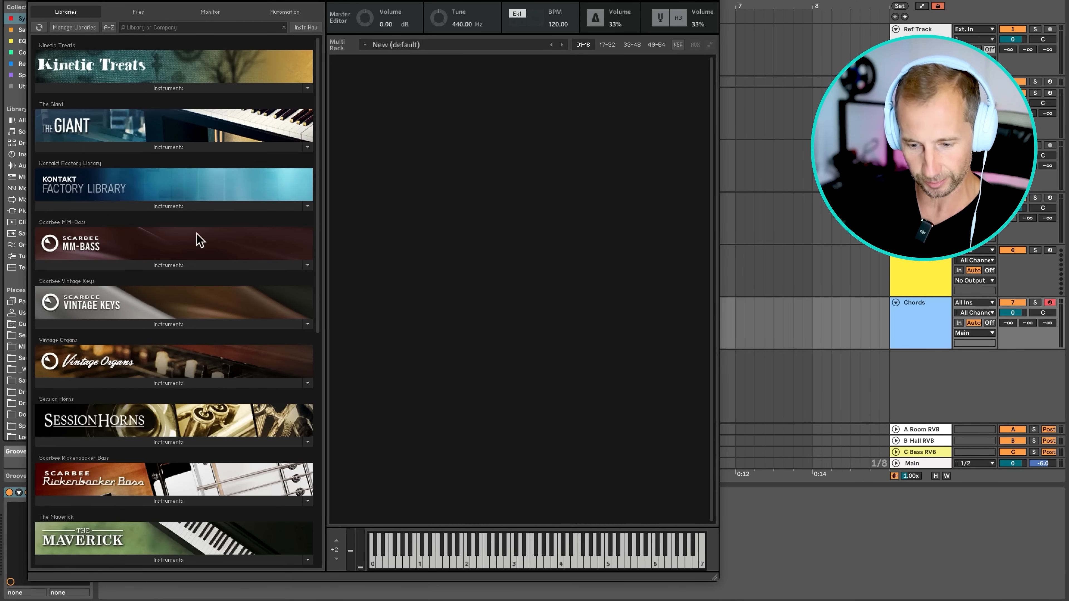
Load The Maverick piano from the Kontakt library list.
scroll(148, 404, down, 5)
click(156, 406)
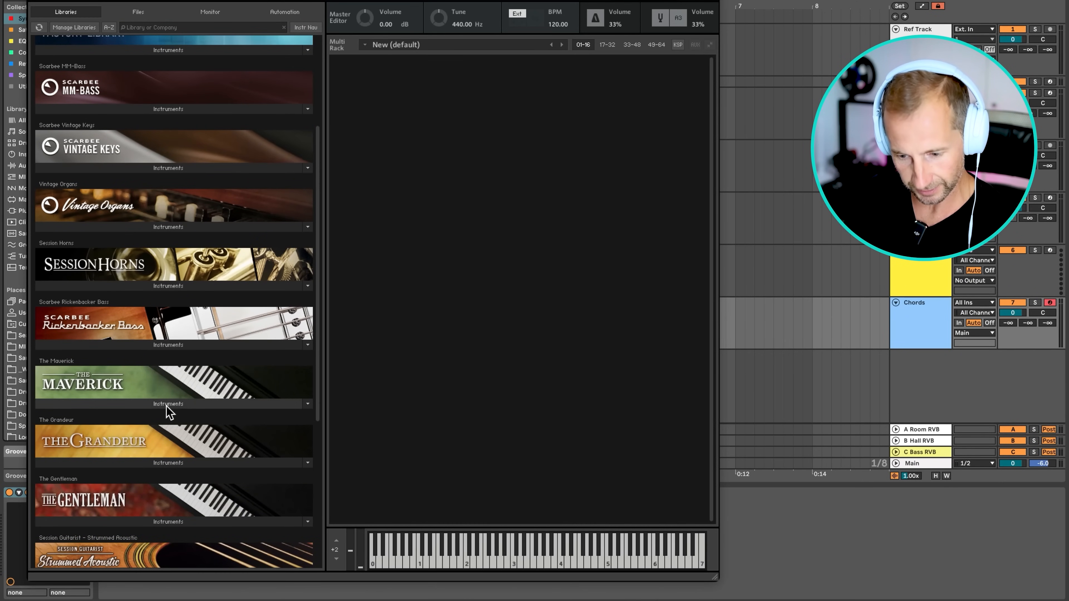
double_click(74, 419)
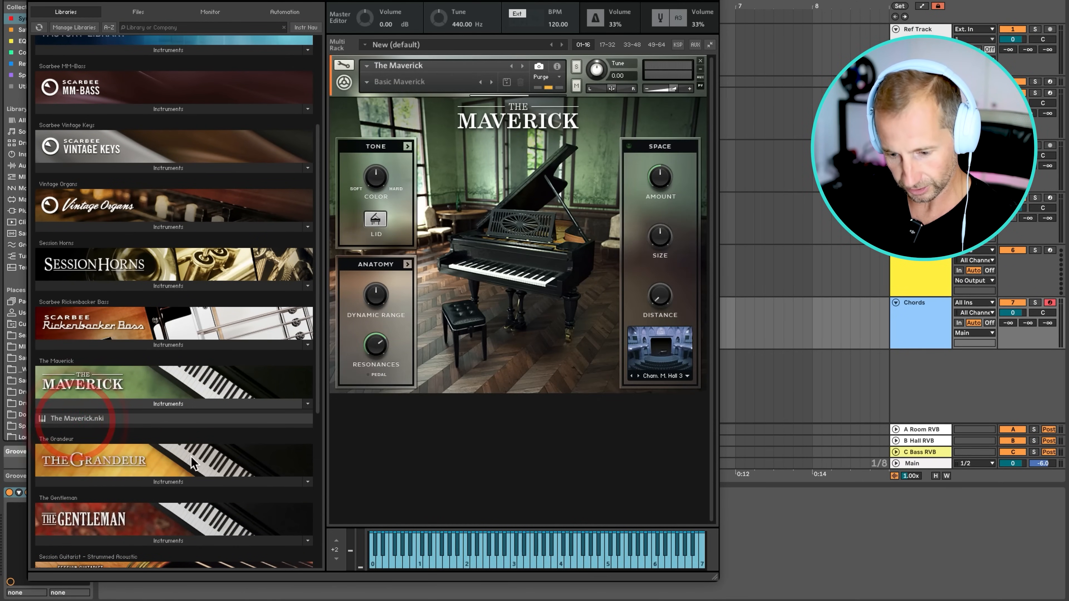
Replace The Maverick with The Gentleman piano and close the Kontakt window.
click(168, 542)
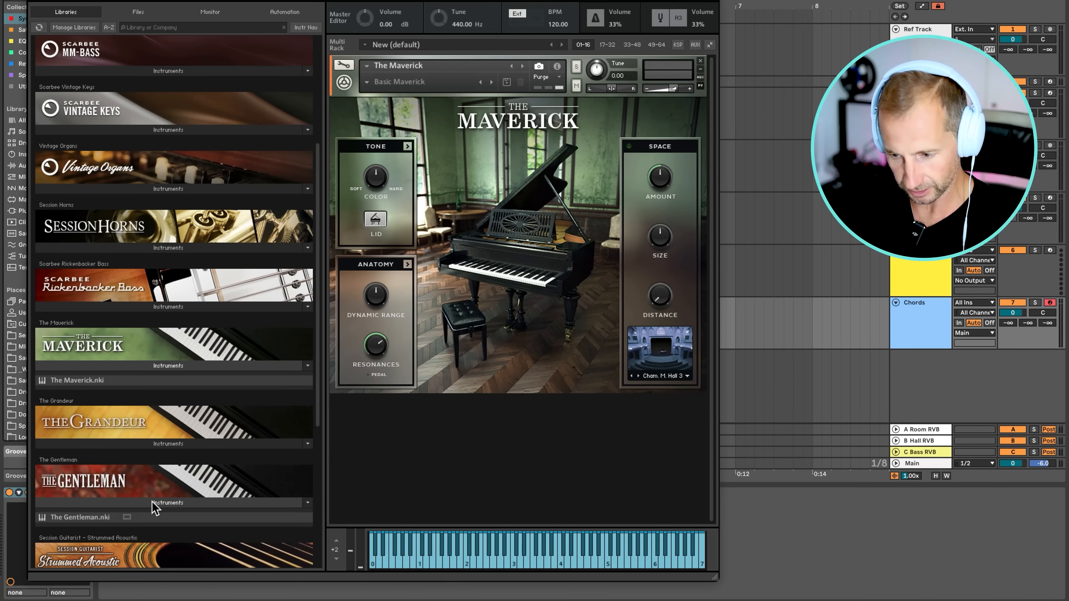
drag(154, 516, 504, 240)
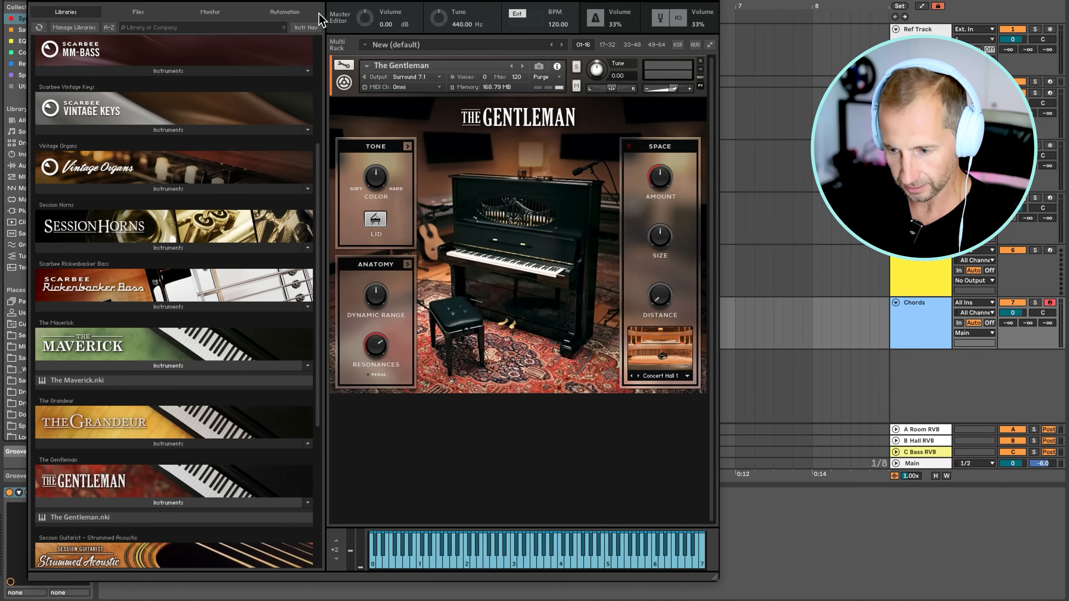
click(36, 0)
Create an empty four-bar MIDI clip on the Chords track from bar 1 to bar 5.
click(485, 295)
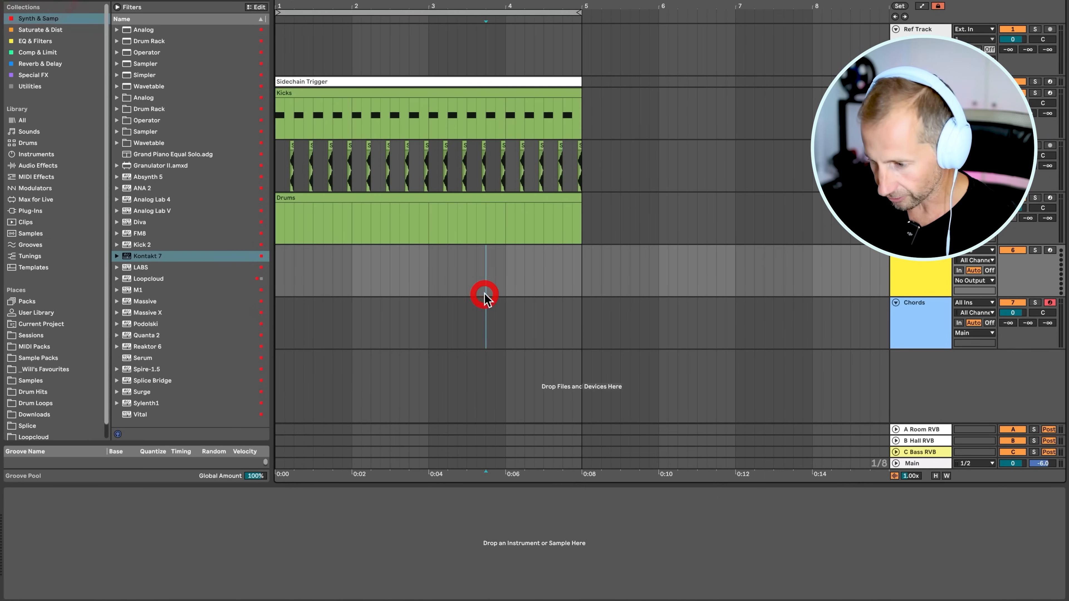
drag(279, 312, 578, 314)
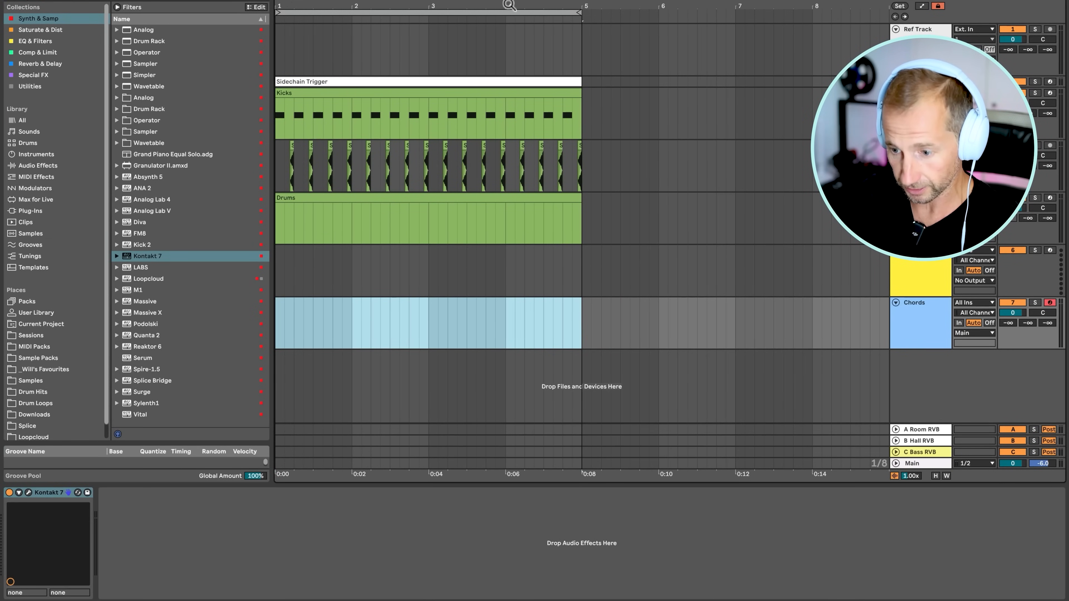
drag(509, 5, 335, 5)
key(super+shift+m)
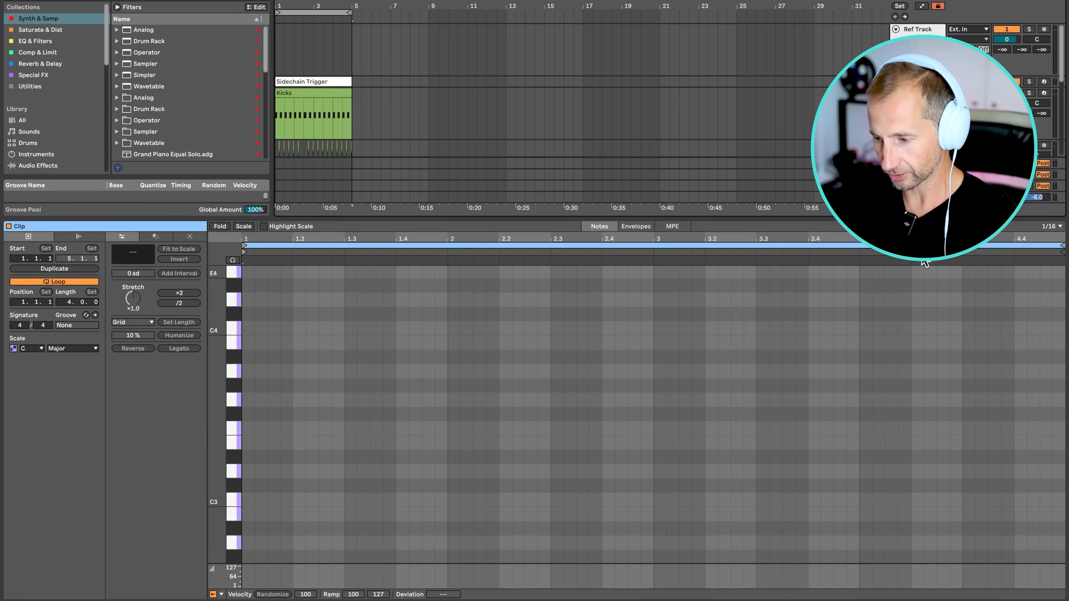
Set the clip's note grid to 1/8 and limit the piano roll to notes of the C Major scale.
key(super+2)
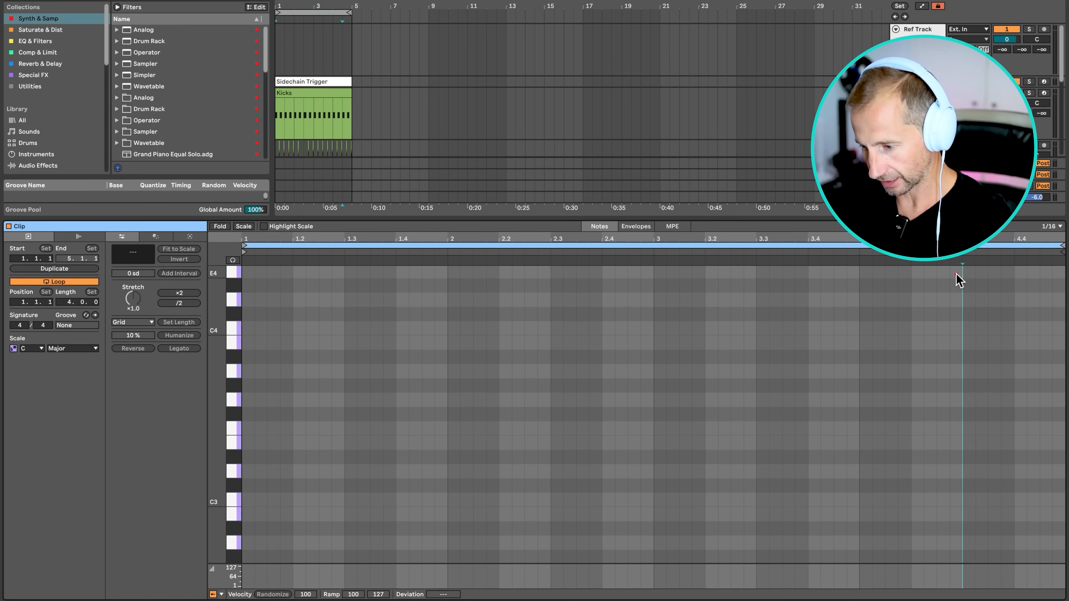
click(956, 276)
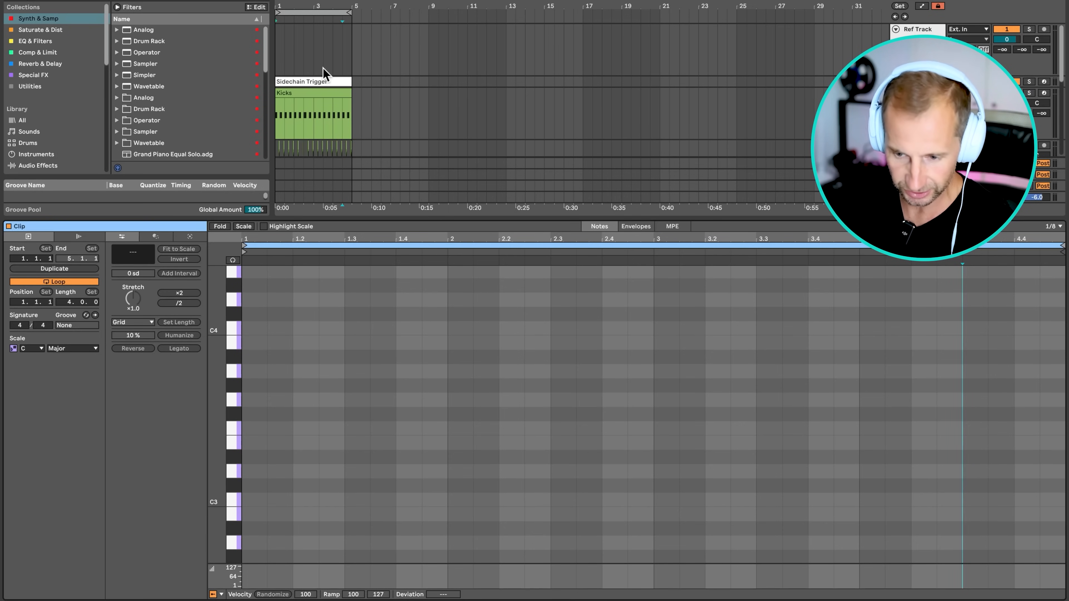
click(245, 226)
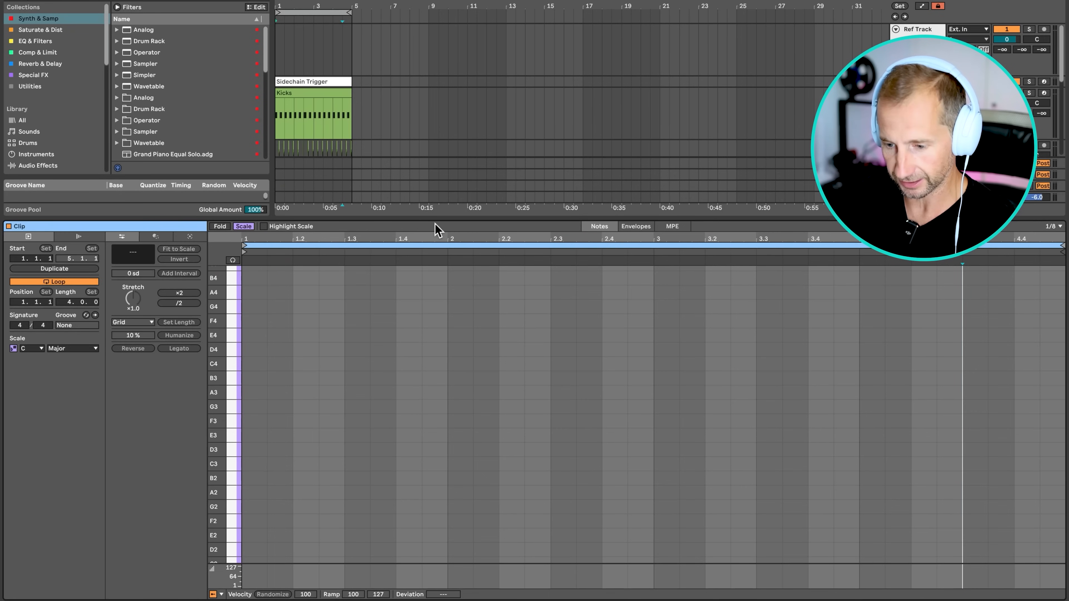
Collapse the reversed kick track in the arrangement and reopen the Chords clip in an enlarged note editor.
drag(435, 219, 435, 360)
click(896, 145)
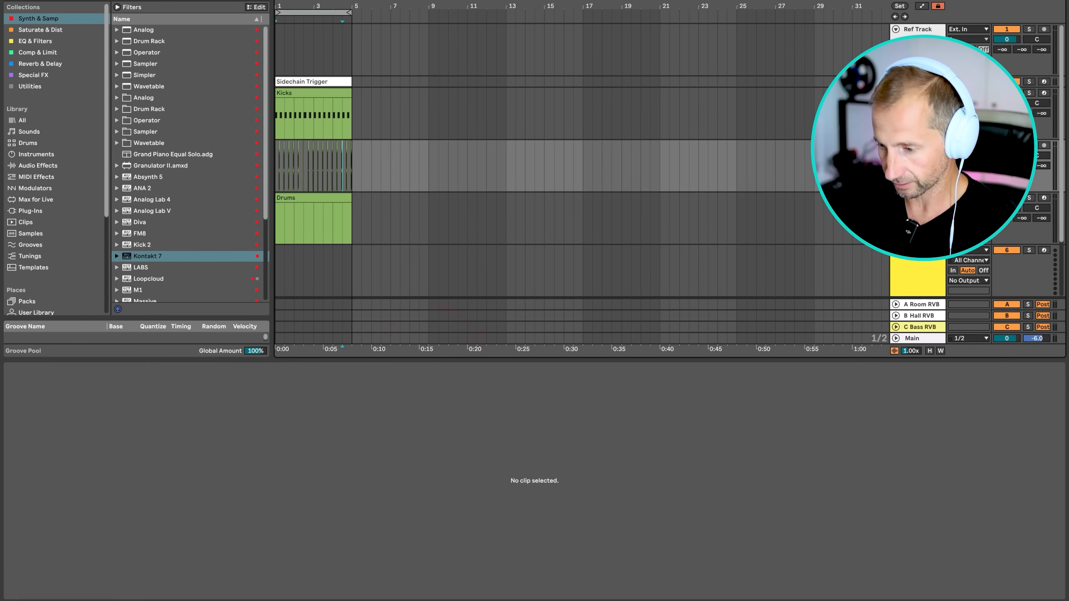
scroll(341, 235, down, 2)
click(315, 230)
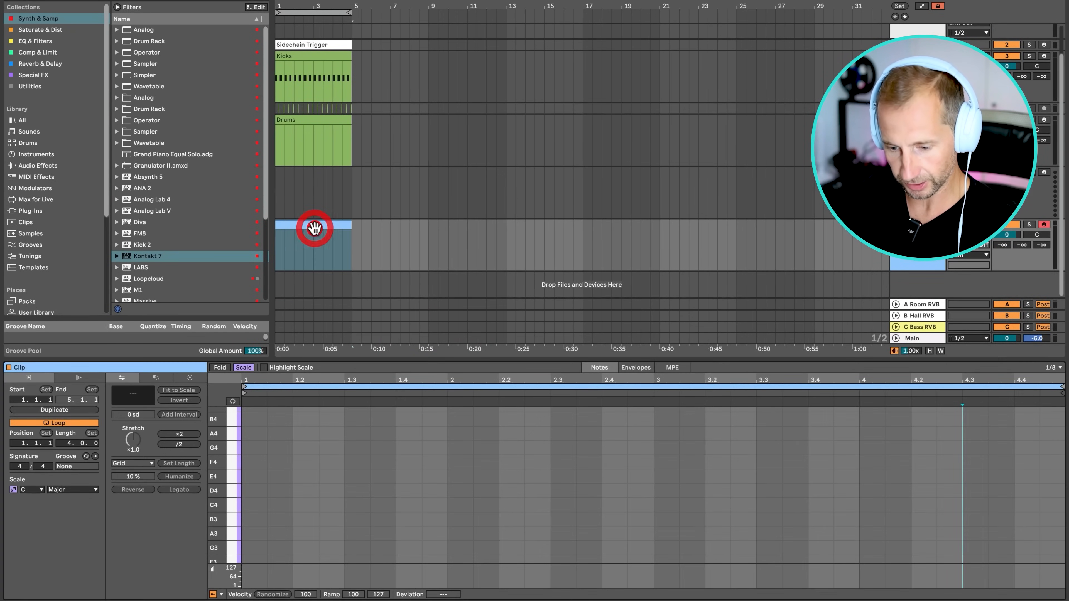
drag(320, 359, 320, 209)
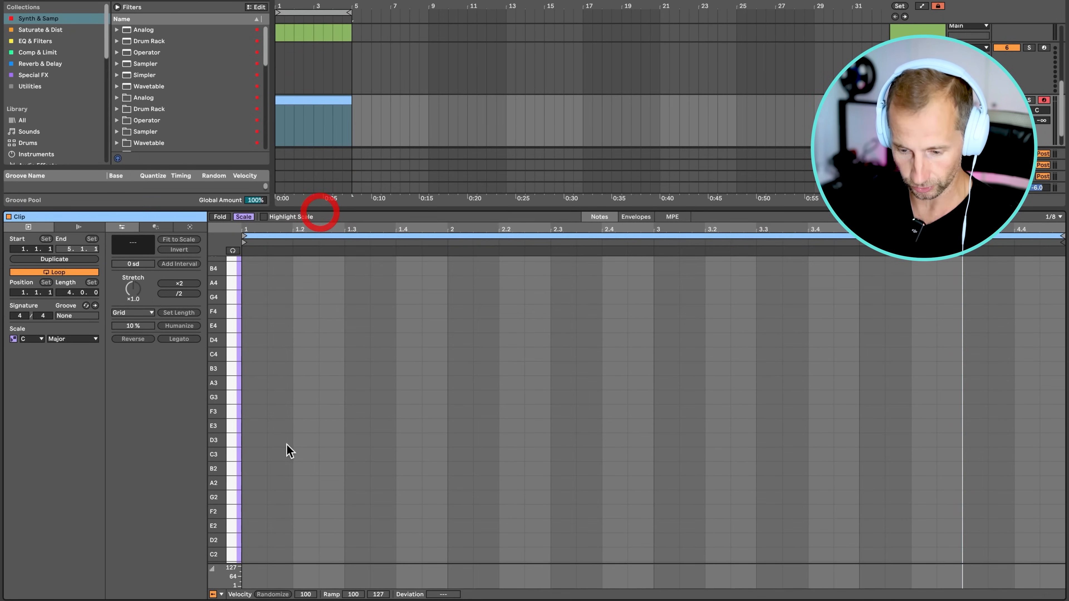
Turn on note preview in the Chords clip and audition scale notes on the piano roll keyboard.
click(228, 405)
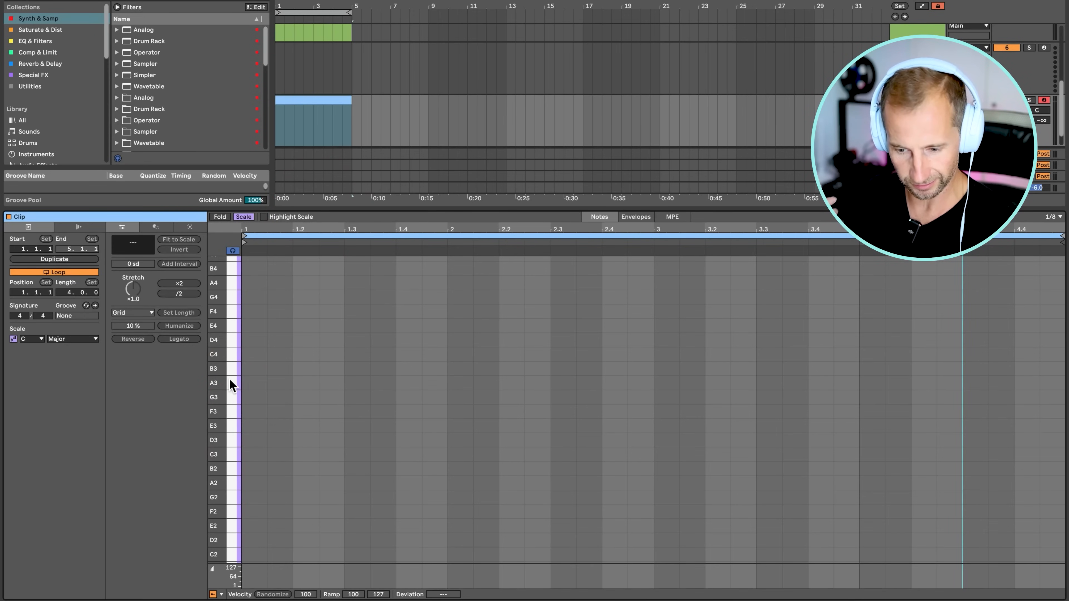
scroll(240, 374, up, 4)
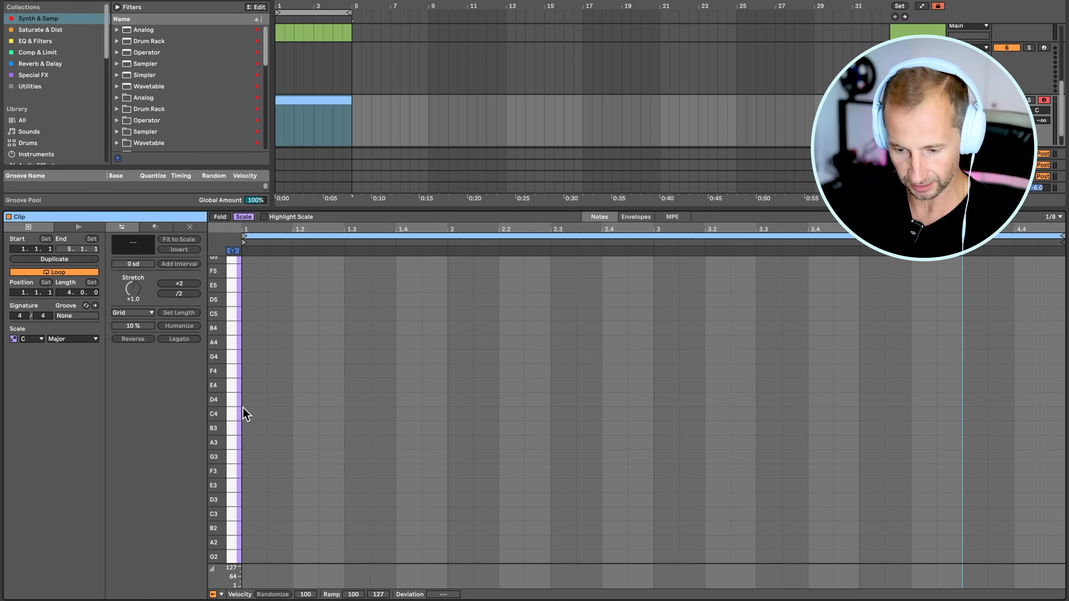
drag(232, 411, 229, 309)
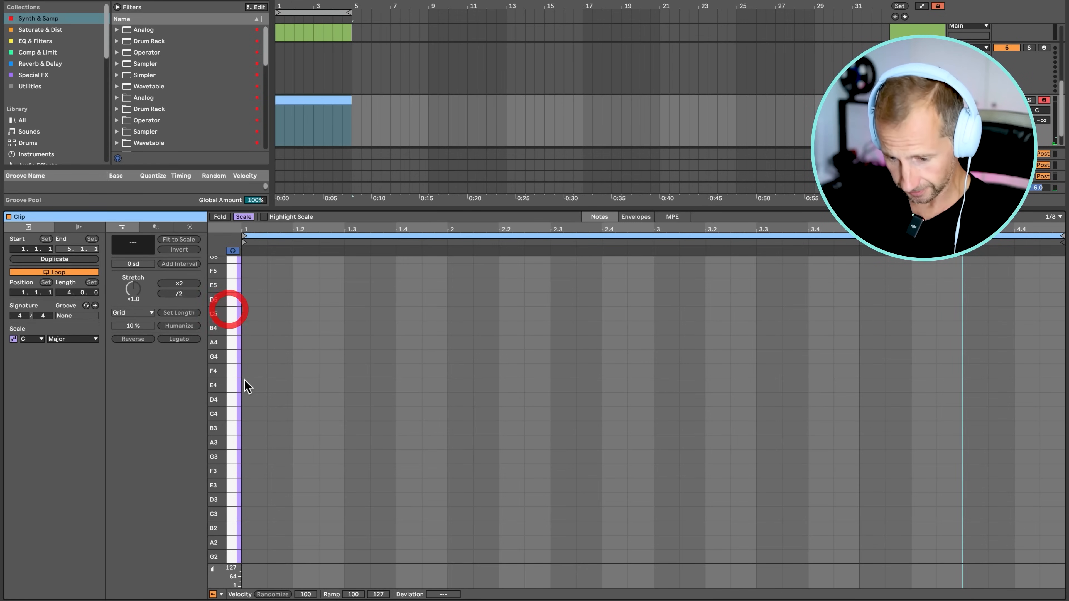
click(233, 409)
Enter one-bar notes C4, A3, G3 and E3 in bars 1 to 4 of the Chords clip, then stop playback.
double_click(251, 414)
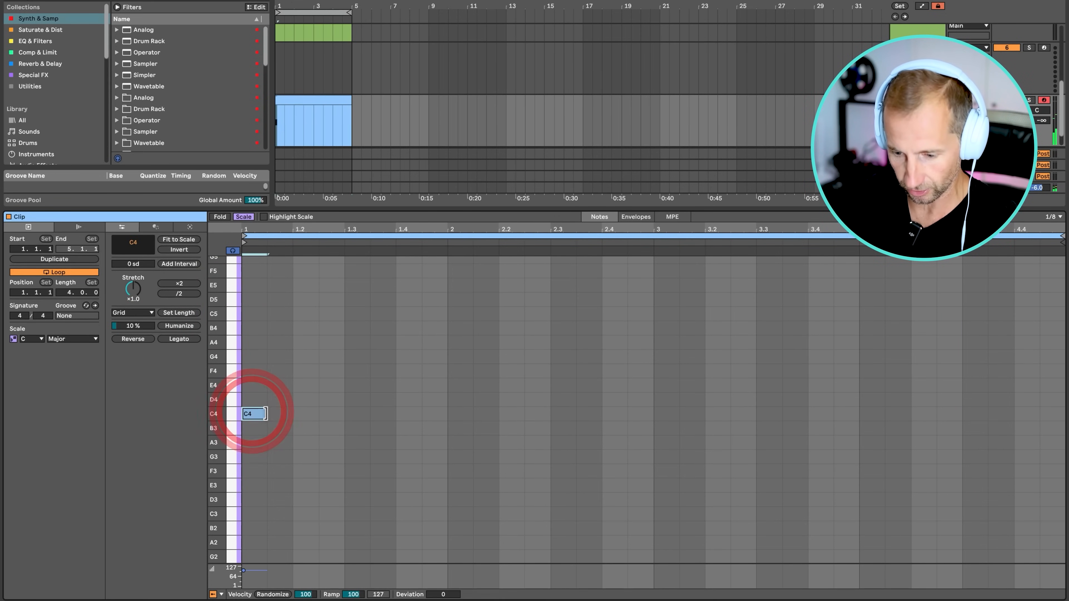
drag(267, 414, 349, 414)
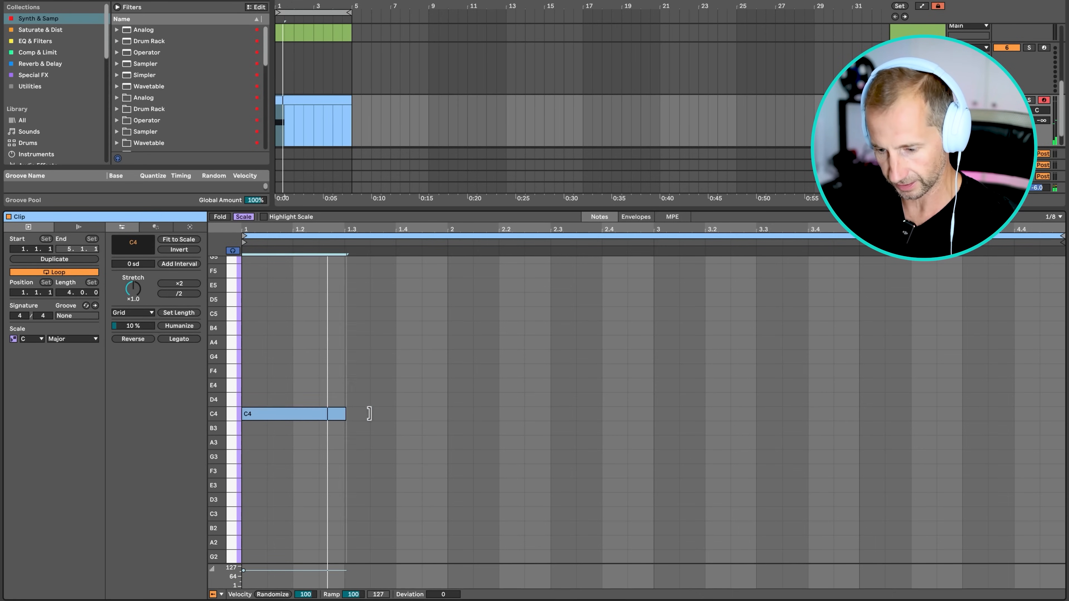
drag(343, 414, 1010, 484)
key(space)
Duplicate the Chords clip into bars 5 to 8, extend the arrangement loop to bar 9 and consolidate both clips into one.
click(337, 101)
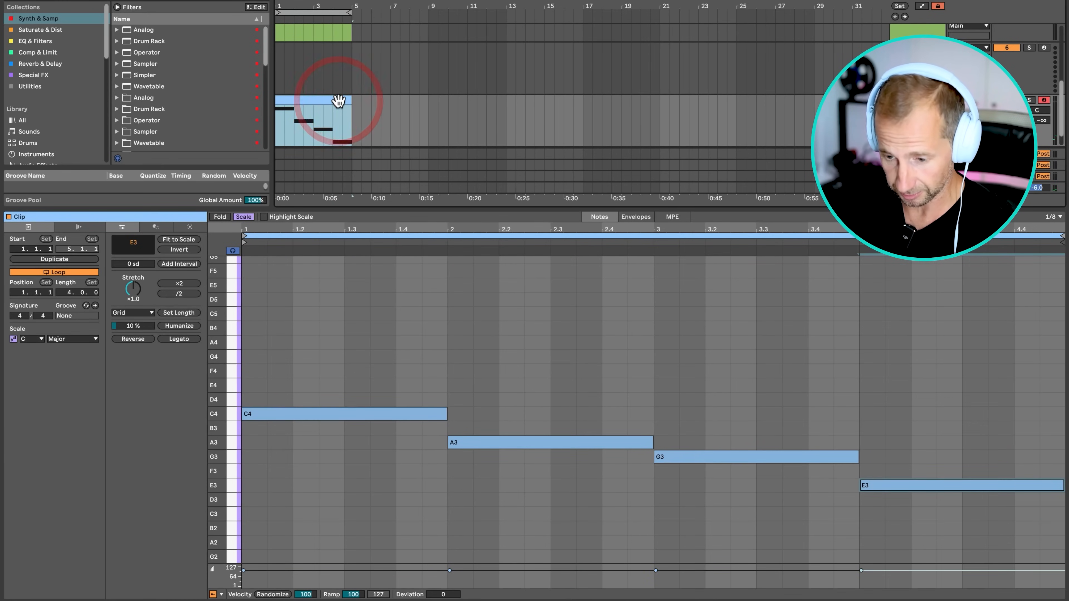
key(ctrl+d)
drag(352, 13, 433, 14)
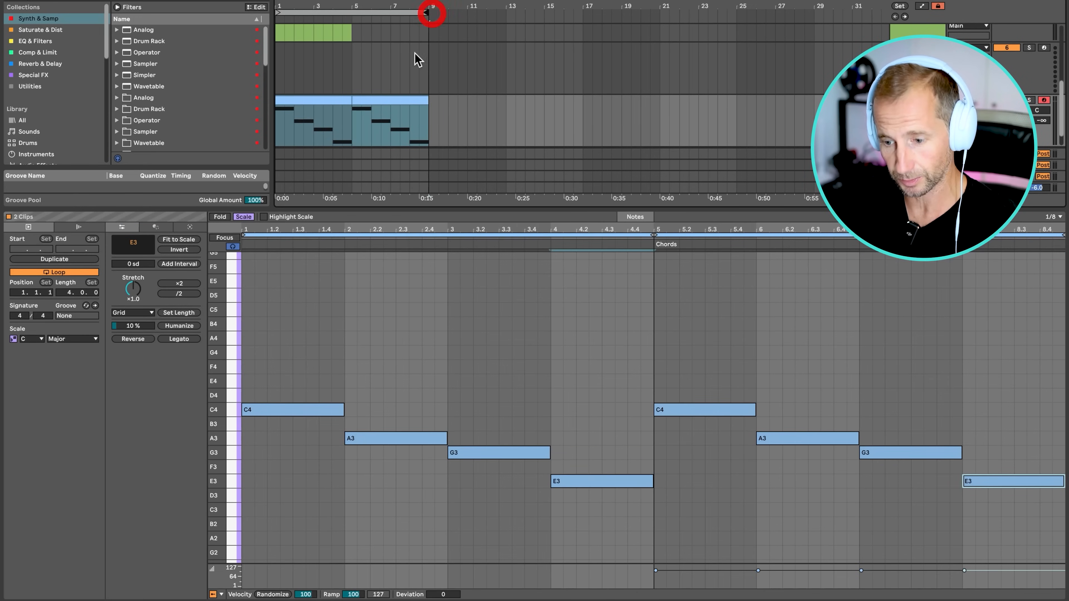
click(397, 99)
click(398, 99)
shift+click(328, 100)
key(ctrl+j)
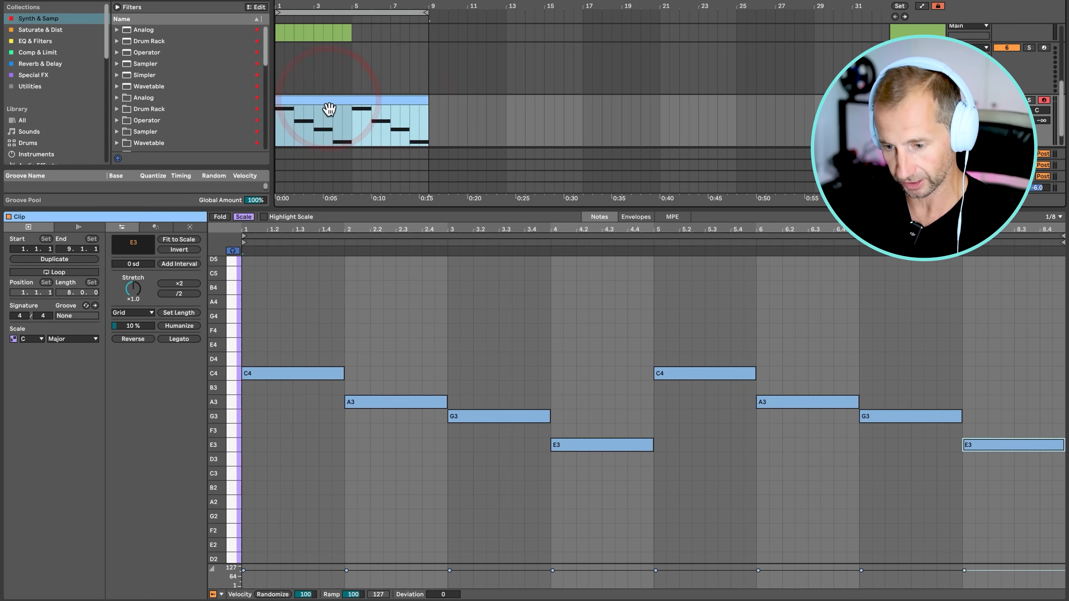
Select the C4 note in bar 5 and play the consolidated Chords clip from the start.
click(538, 343)
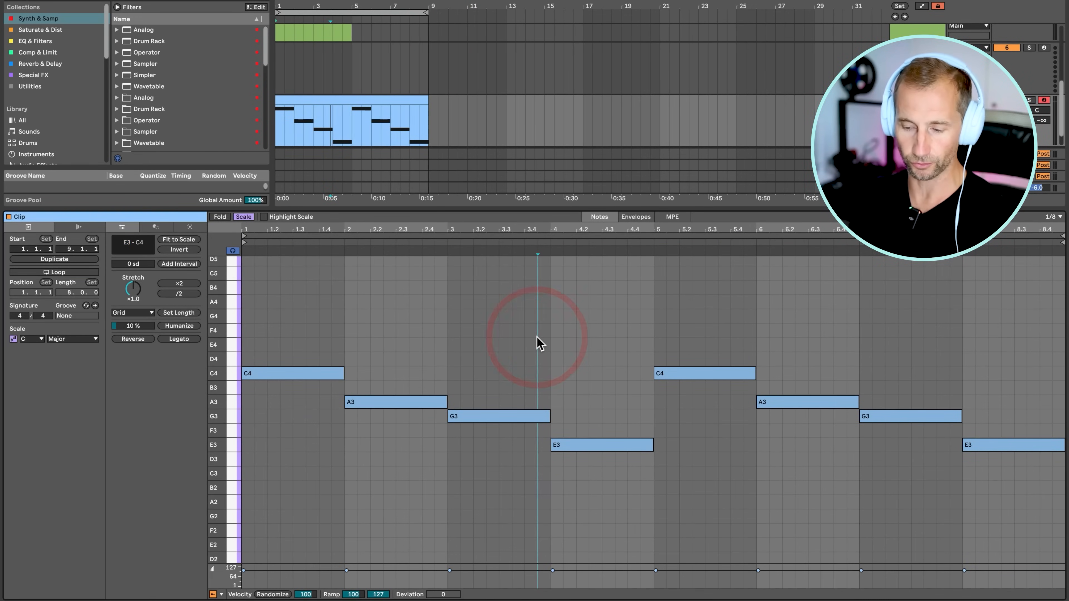
click(686, 374)
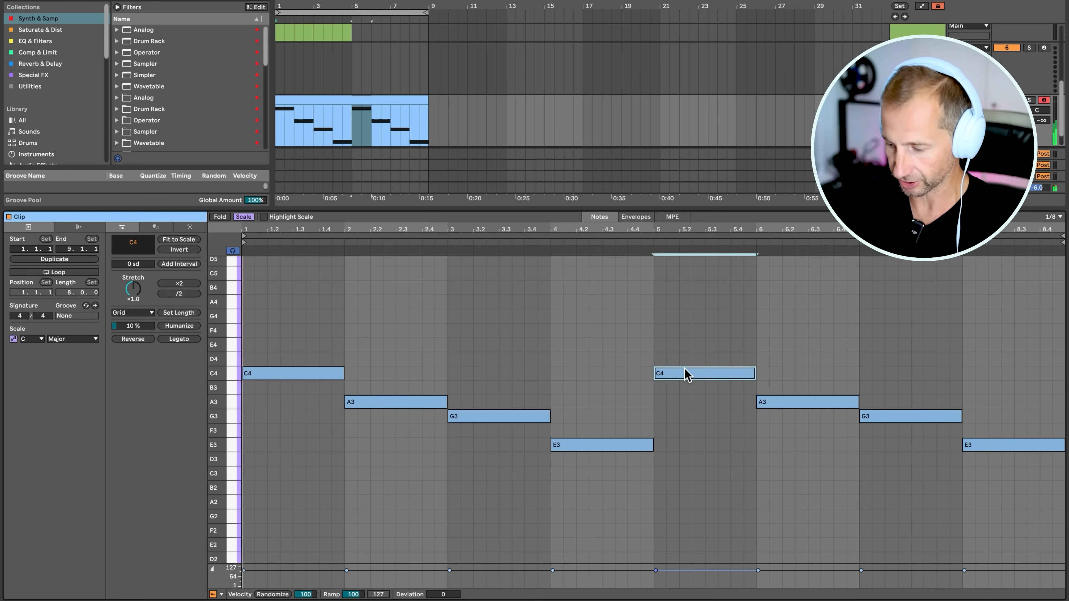
key(space)
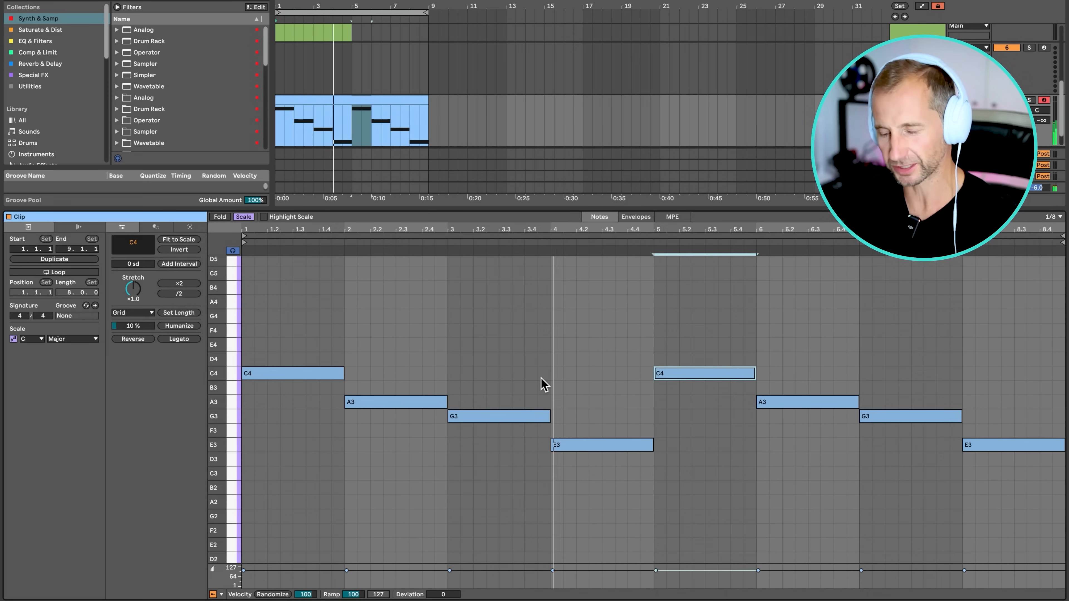
Move the second-half root notes to F3 in bar 5, G3 in bar 6, C4 in bar 7 and E4 in bar 8.
drag(676, 375, 677, 429)
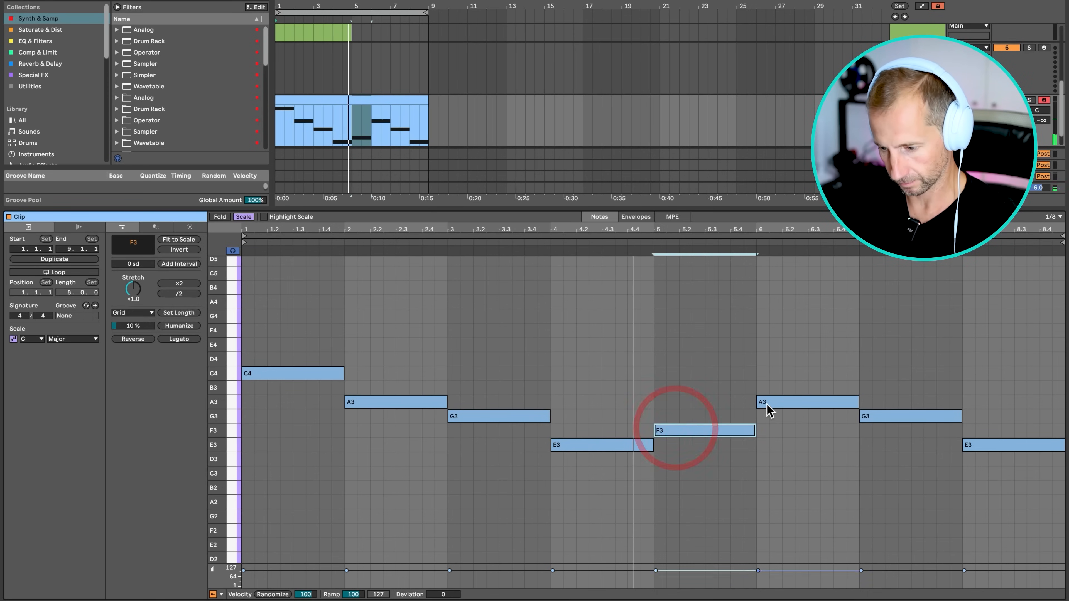
drag(765, 405, 765, 418)
drag(924, 417, 927, 379)
drag(997, 444, 998, 346)
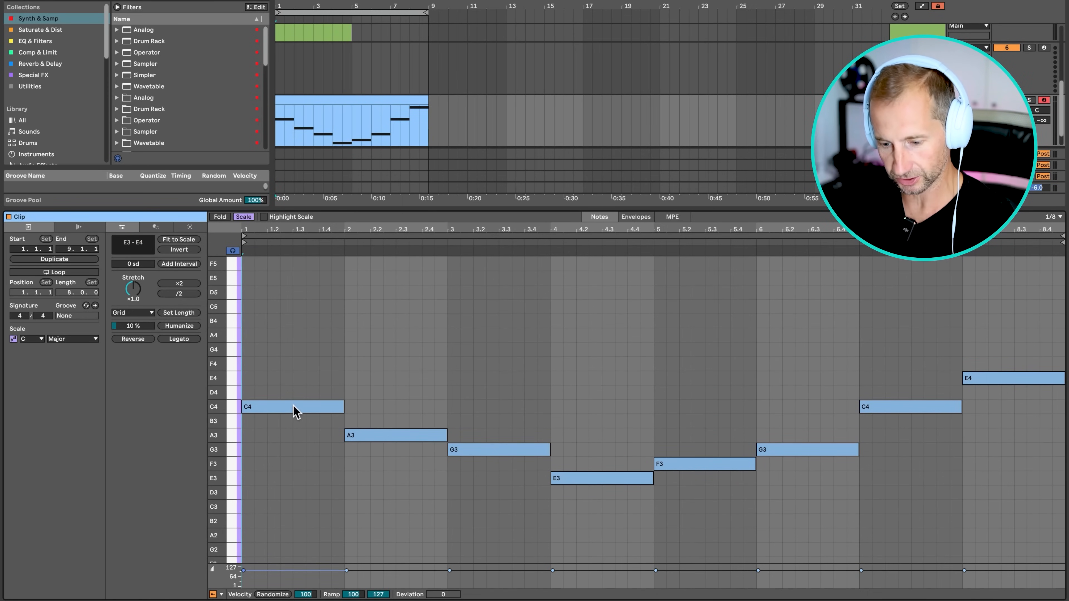
Check the clip's scale root with all piano roll keys shown, and return to displaying only the scale notes.
scroll(297, 412, up, 2)
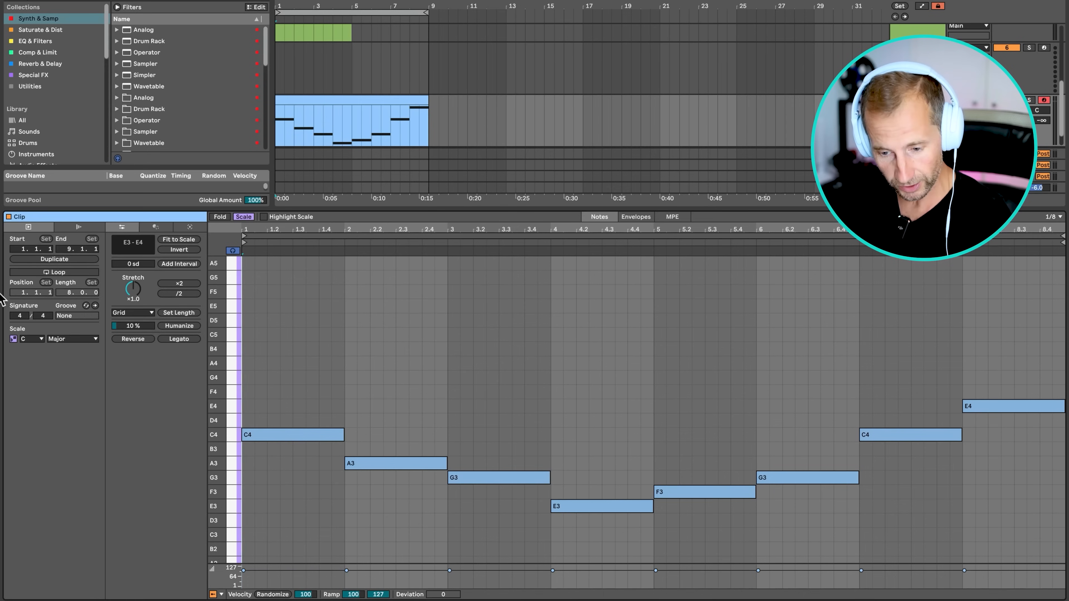
click(243, 217)
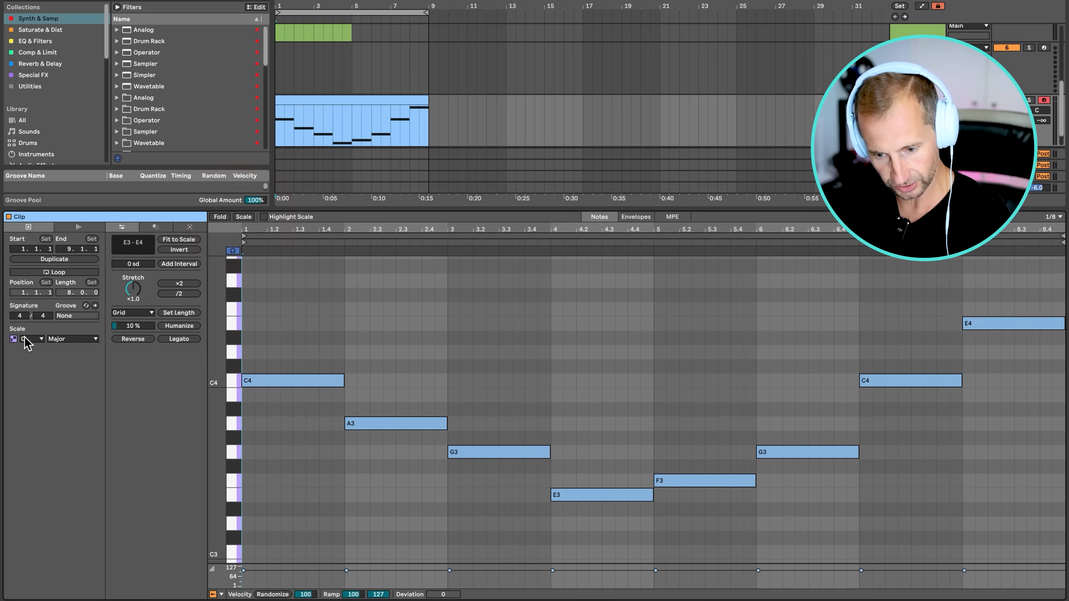
click(39, 339)
click(40, 346)
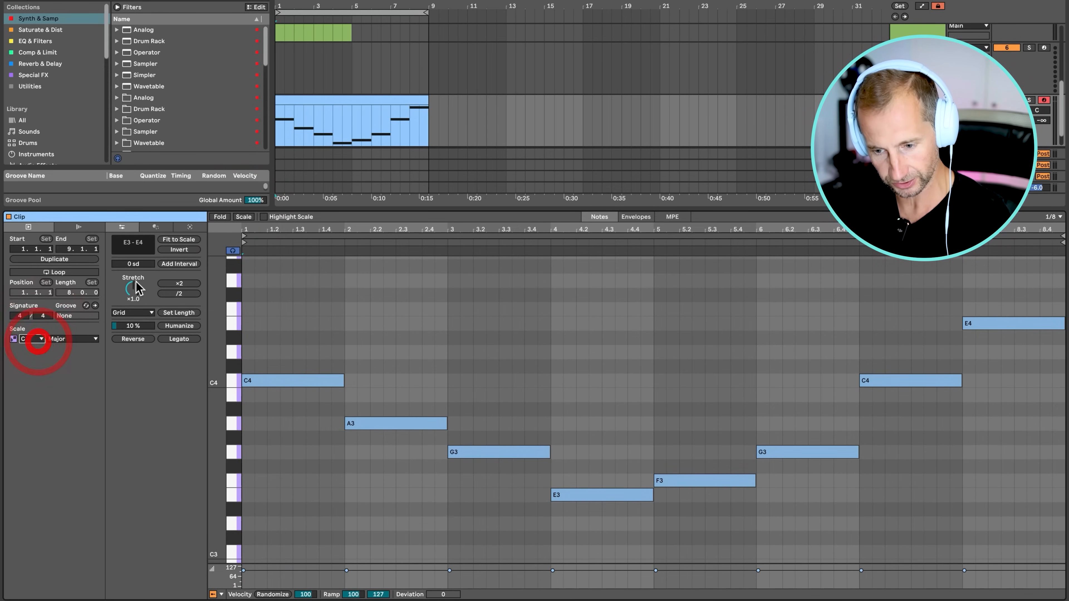
click(240, 217)
scroll(294, 336, up, 1)
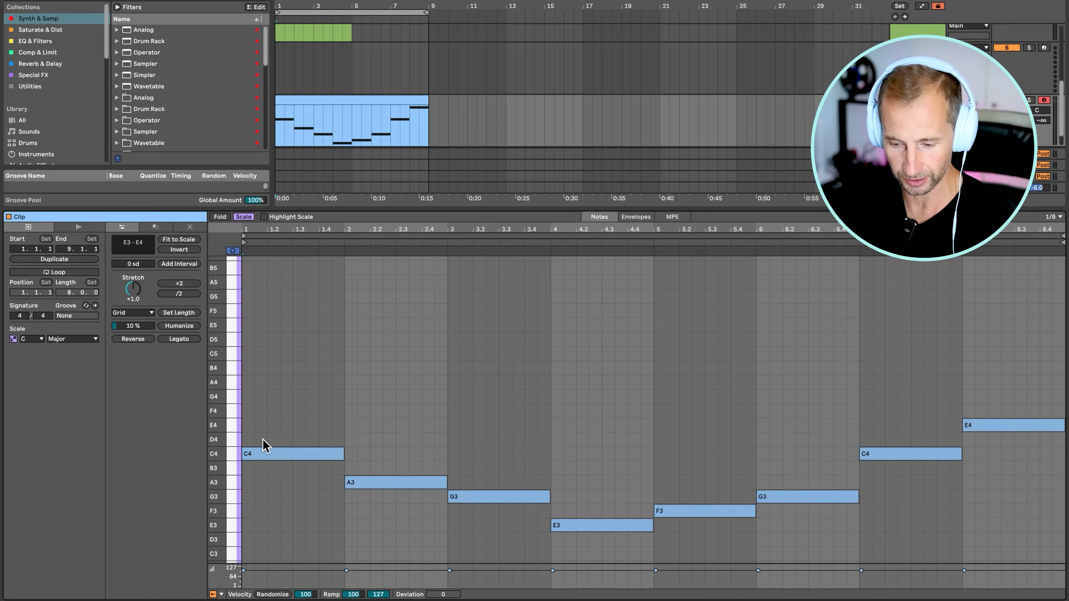
Copy the root notes upward to form the chords C4–E4–G4 in bar 1 and A3–C4–E4 in bar 2.
click(274, 454)
drag(274, 448, 274, 399)
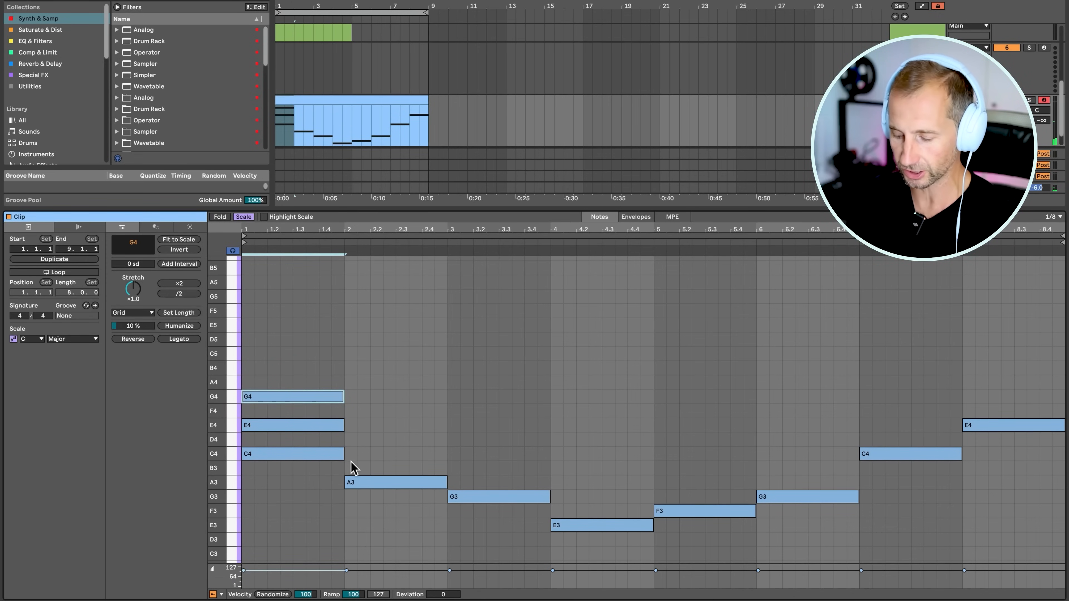
click(374, 487)
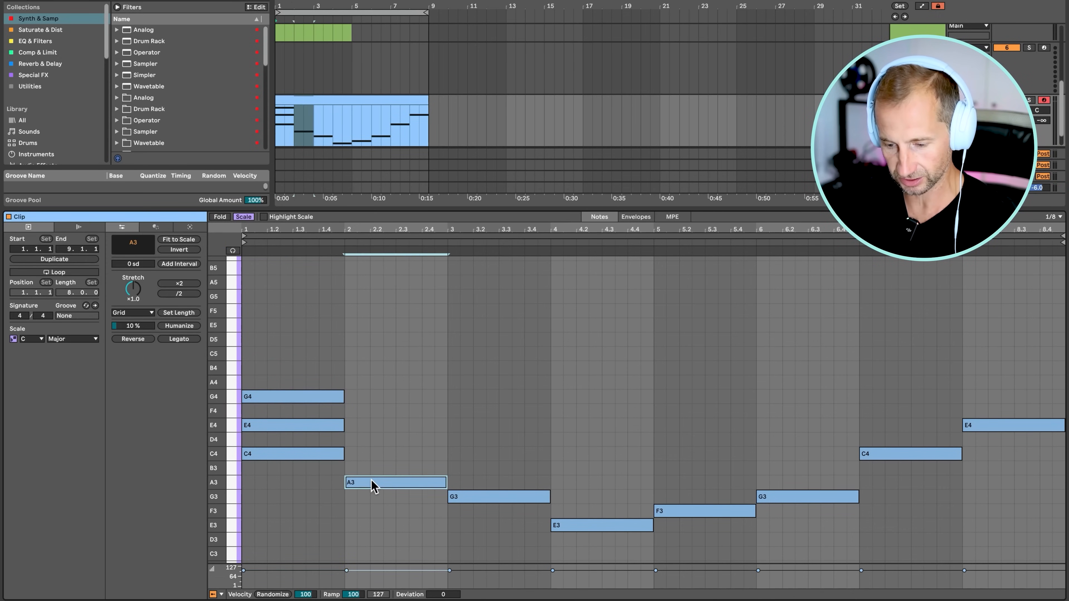
drag(374, 487, 373, 425)
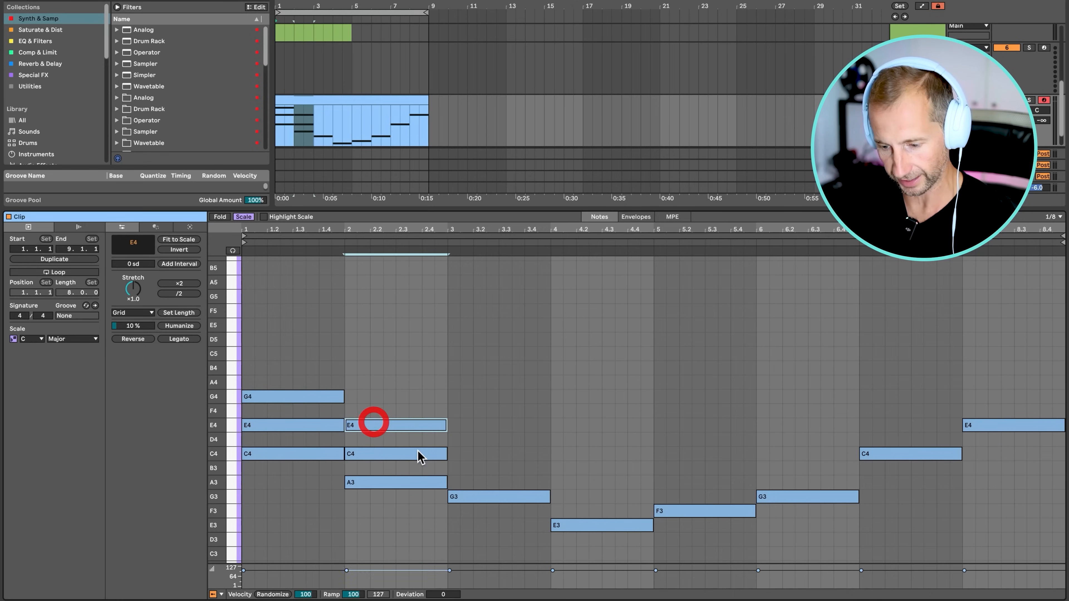
Copy the root notes upward to form G3–B3–D4 in bar 3, E3–G3–B3 in bar 4 and F3–A3–C4 in bar 5.
drag(489, 497, 490, 439)
drag(575, 522, 578, 471)
click(677, 510)
drag(677, 510, 677, 478)
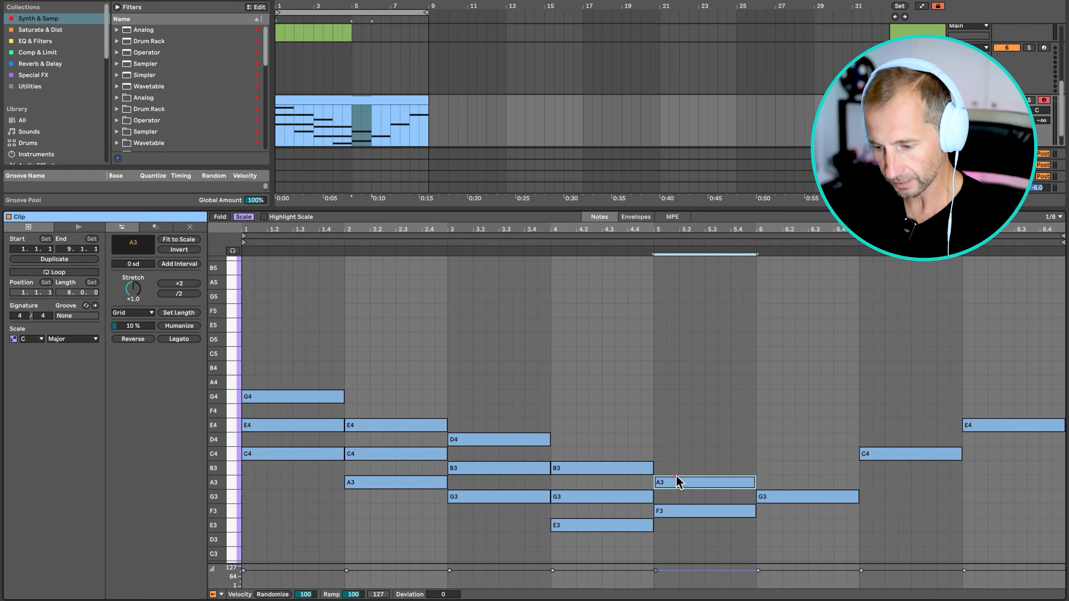
Copy notes upward to form G3–B3–D4 in bar 6, C4–E4–G4 in bar 7 and E4–G4–A4 in bar 8.
drag(794, 497, 888, 400)
click(977, 425)
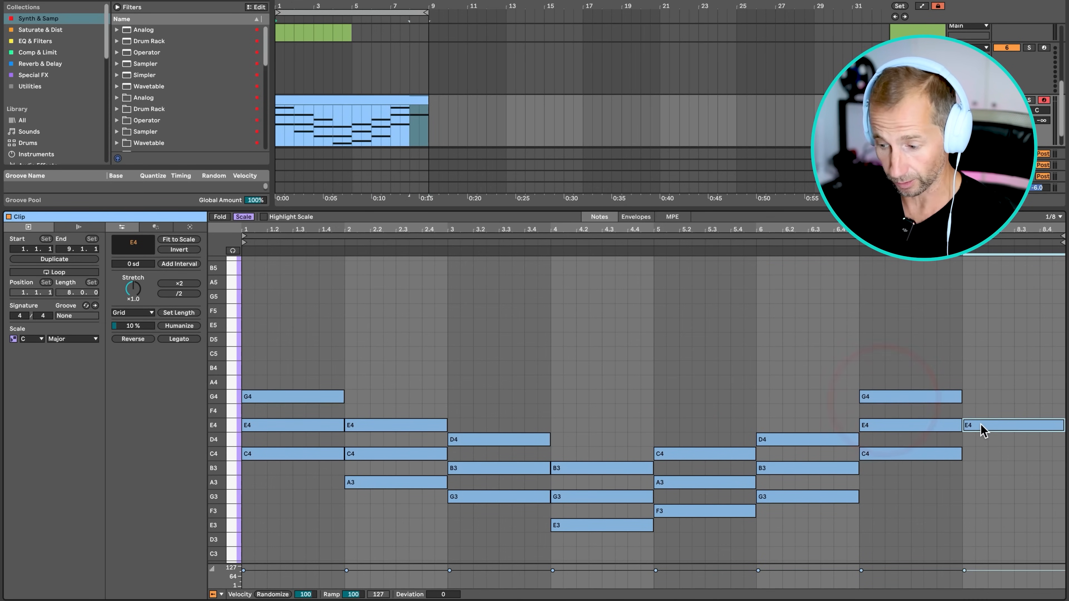
drag(977, 425, 988, 387)
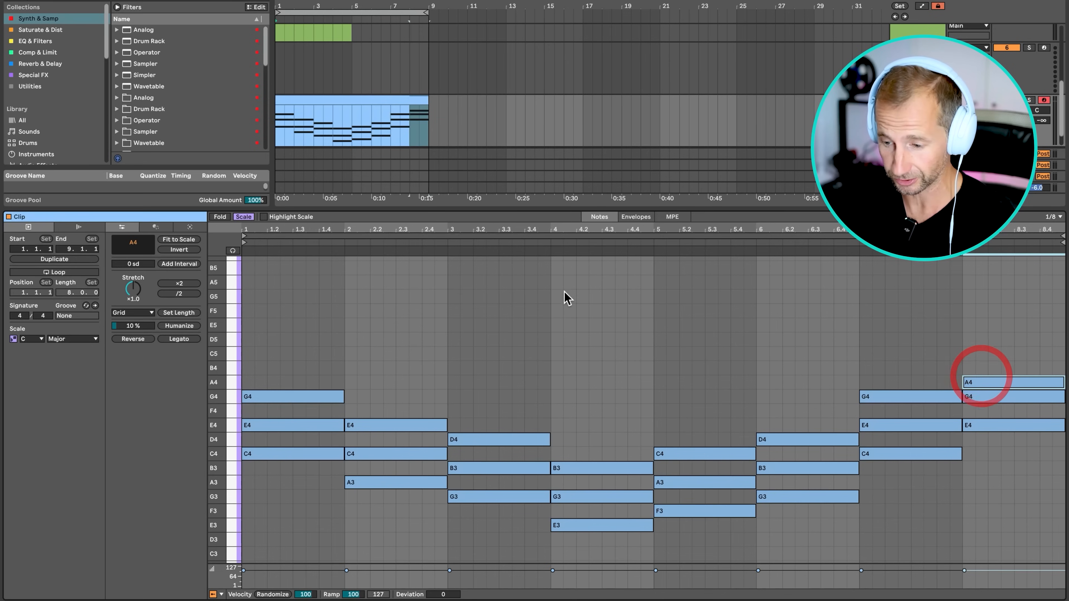
Play the progression from the start, stop it, and move the bar 3 chord notes to E3, G3 and B3.
click(244, 344)
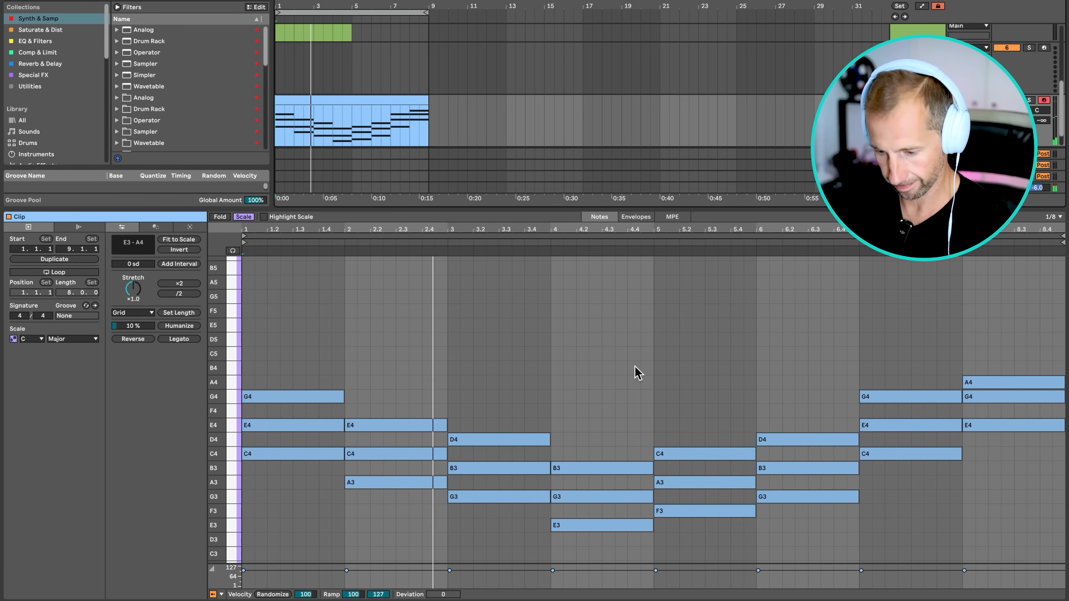
key(space)
click(480, 519)
click(479, 500)
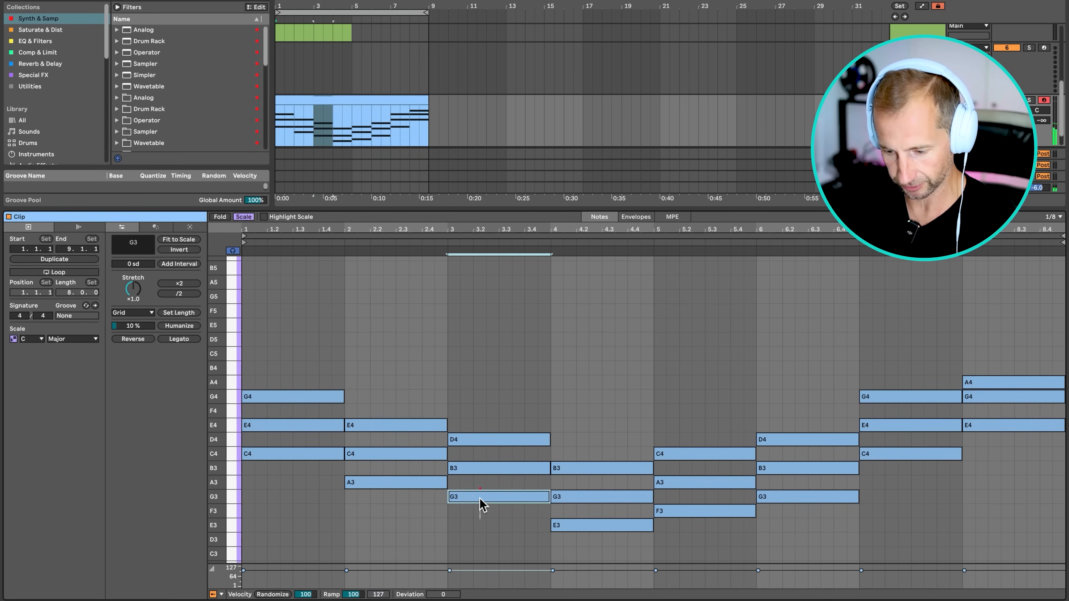
key(Down)
key(Down)
drag(474, 464, 473, 496)
drag(474, 443, 475, 468)
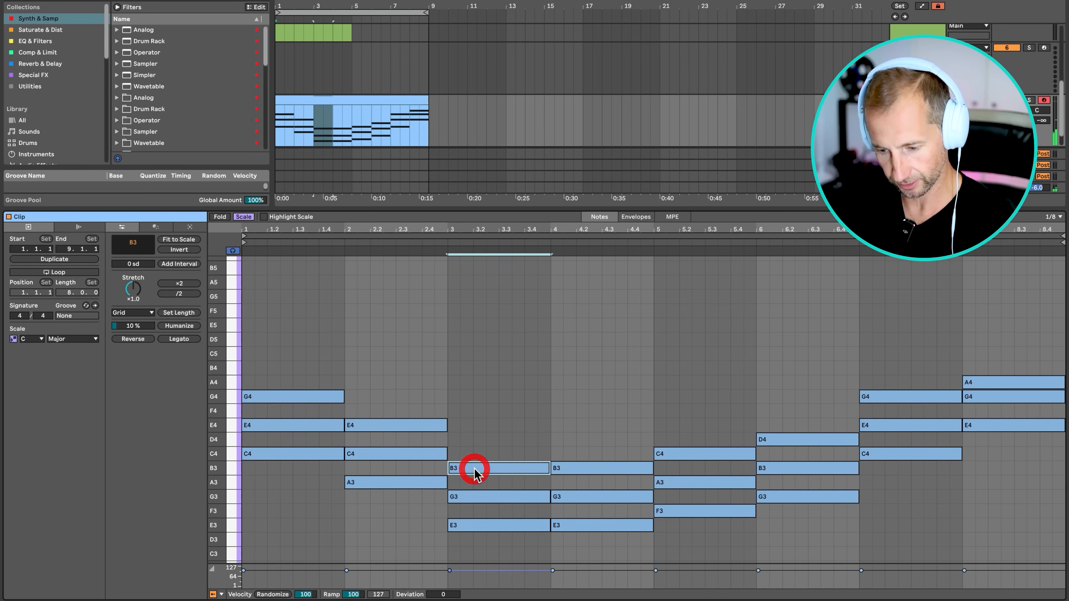
Change the bar 4 chord to D4, F4 and A4, playing the progression before and after the change.
key(space)
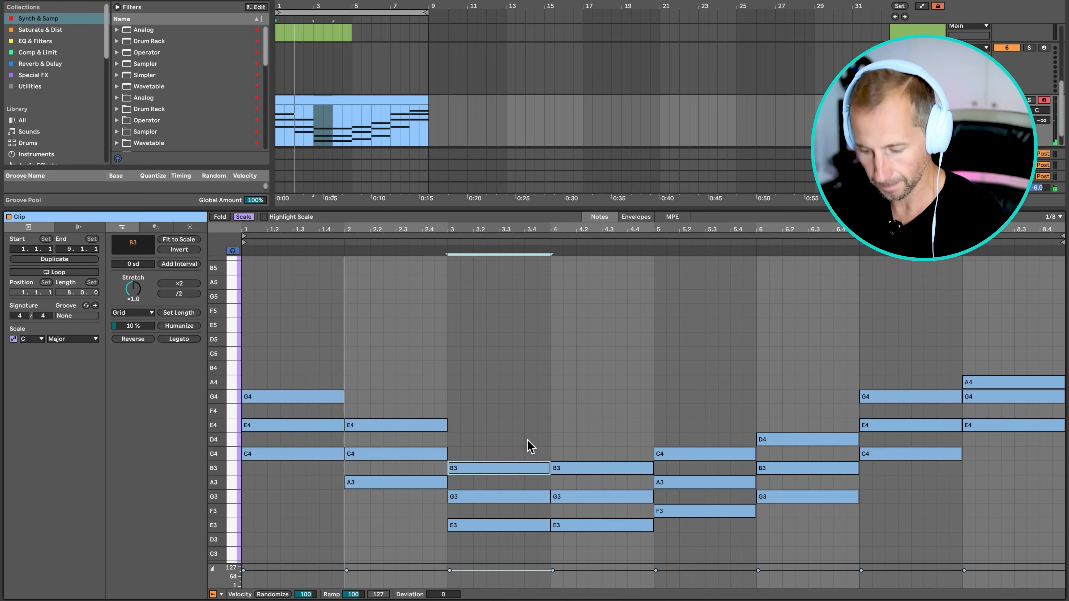
scroll(537, 425, down, 1)
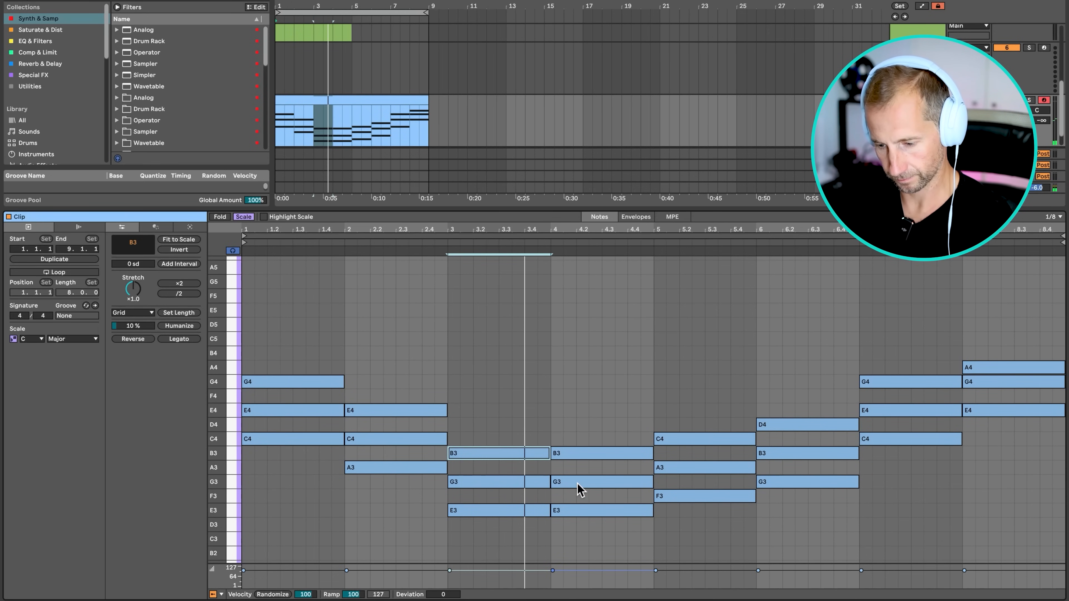
drag(578, 484, 580, 397)
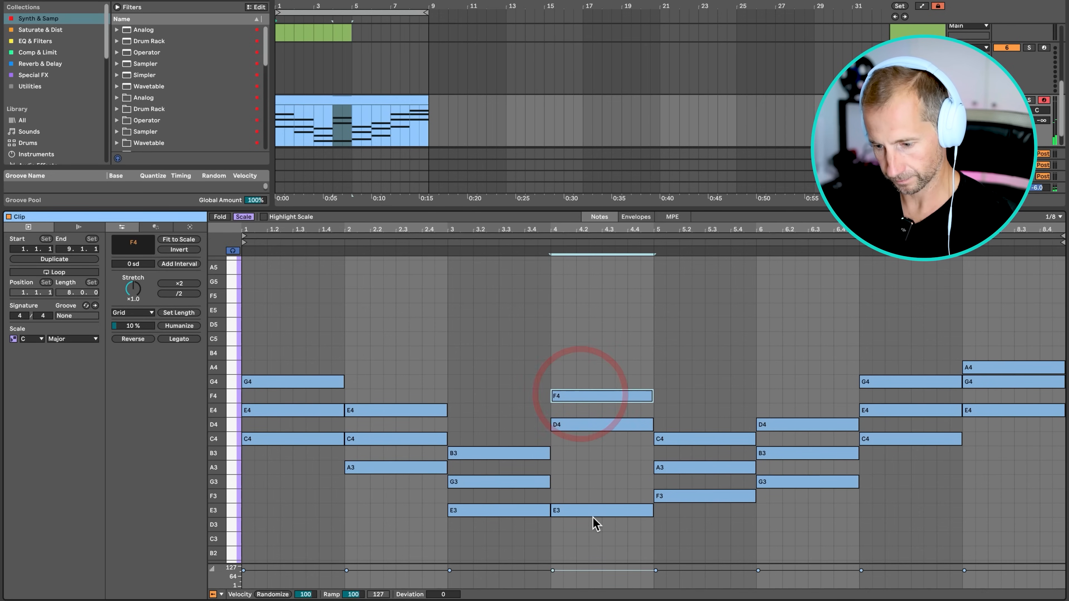
drag(595, 512, 594, 366)
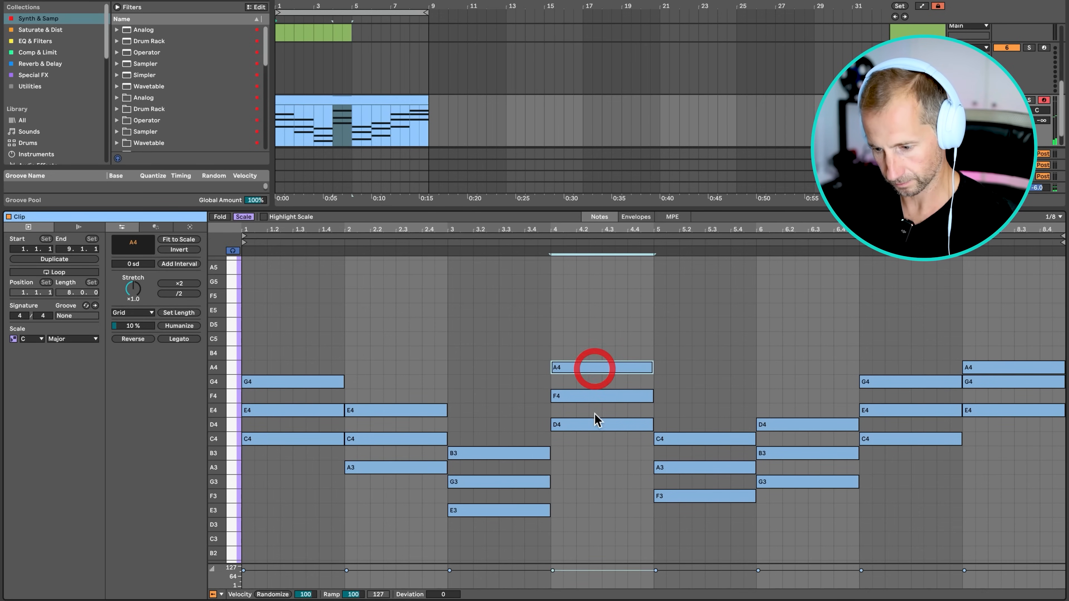
drag(598, 448, 599, 398)
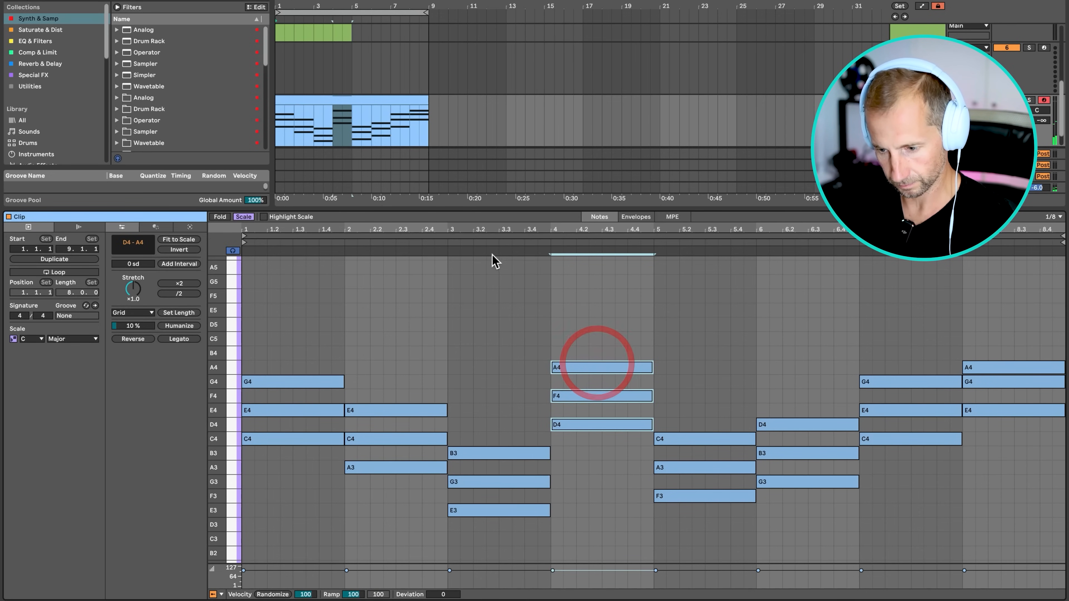
click(494, 242)
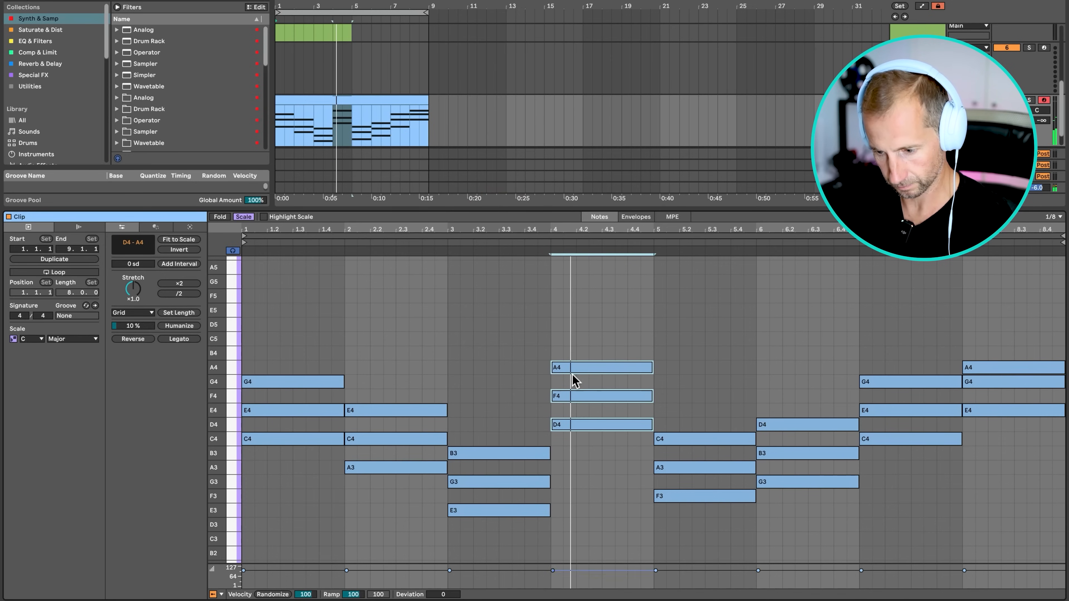
Transpose the selected bar 4 chord down to G3, B3 and D4, and play it from late in bar 3.
key(Down)
key(Down)
key(Down)
key(Down)
key(Down)
key(Up)
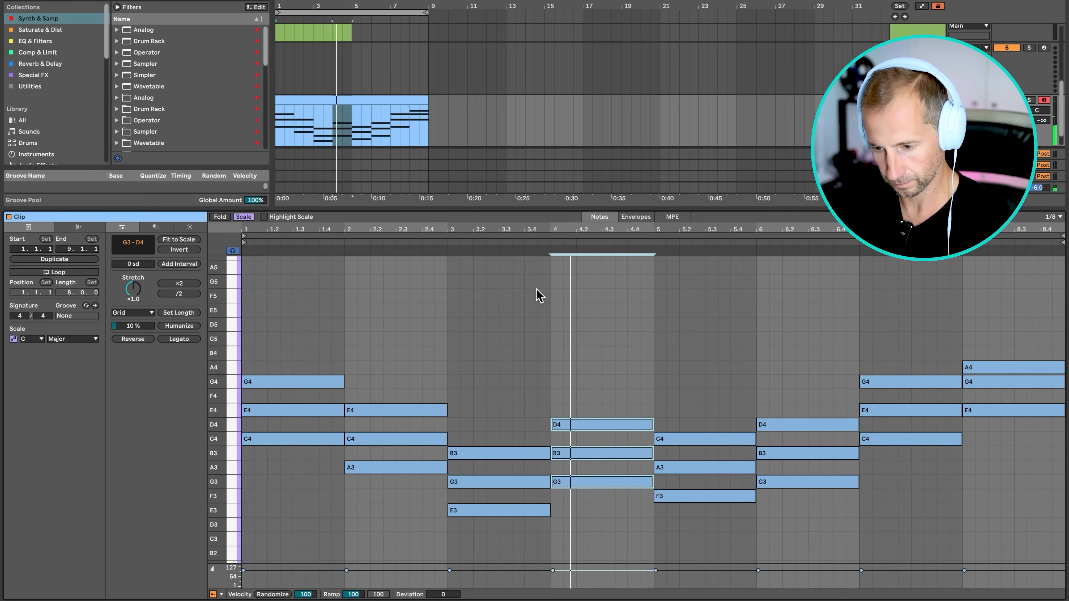
click(502, 243)
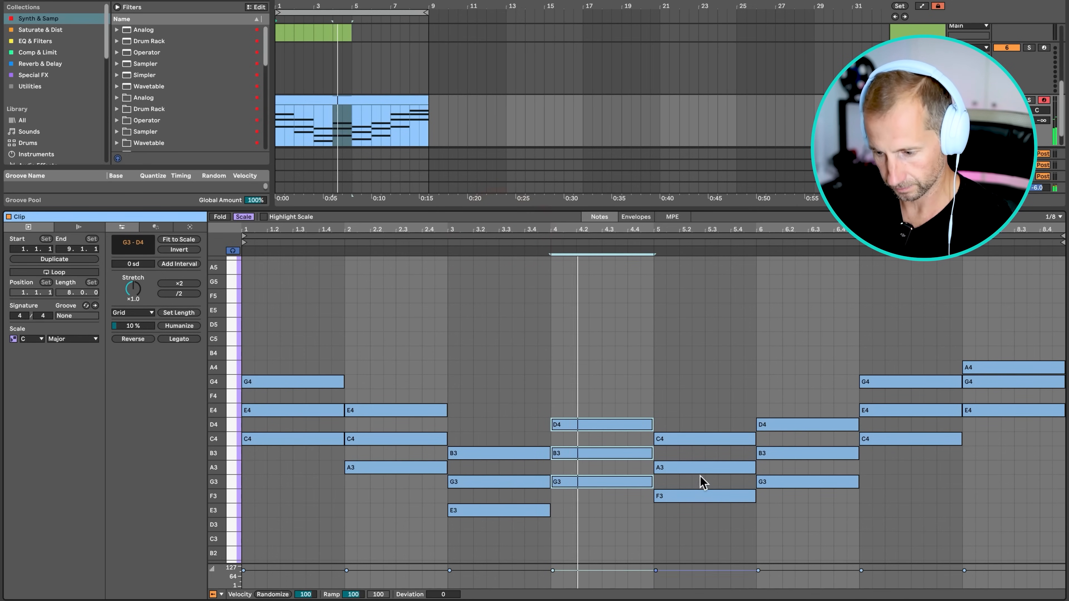
Play the progression from bar 6 and shift the whole bar 7 chord down to A3, C4 and E4.
click(750, 522)
click(781, 516)
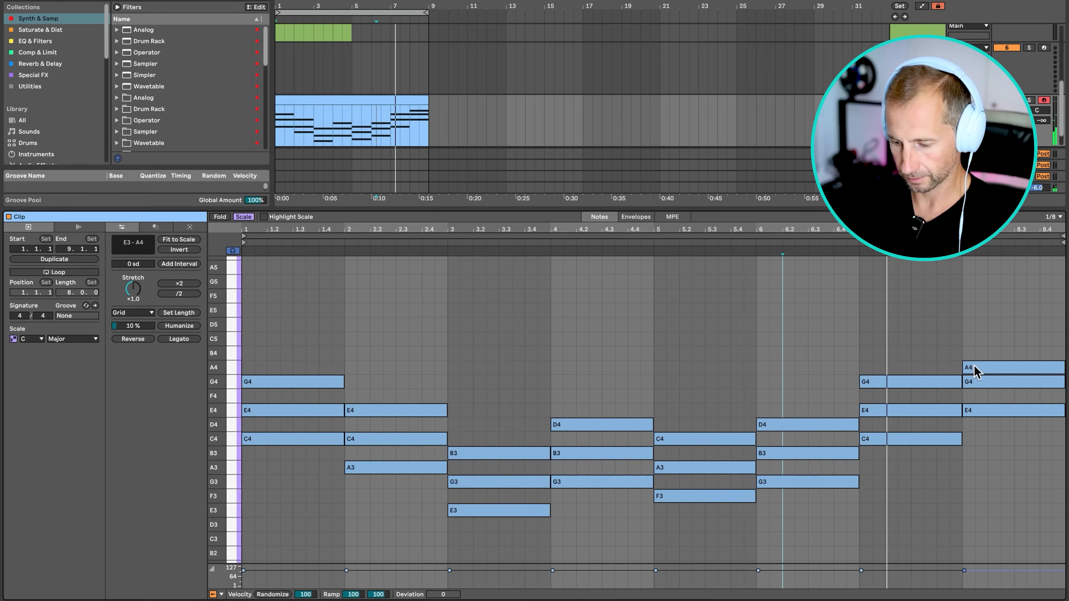
drag(887, 453, 889, 335)
key(Down)
key(Down)
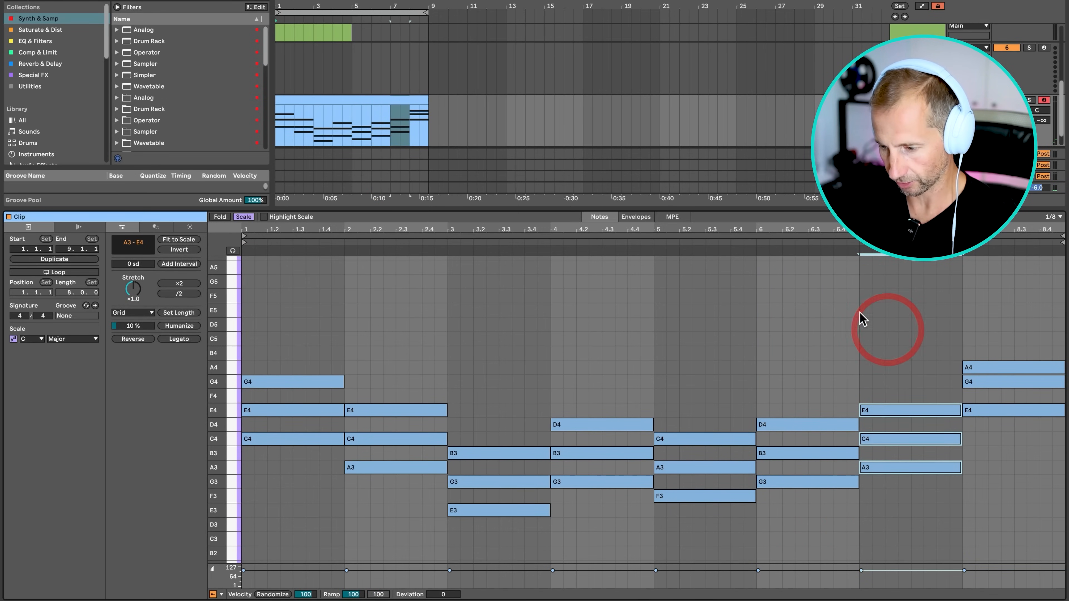
click(816, 245)
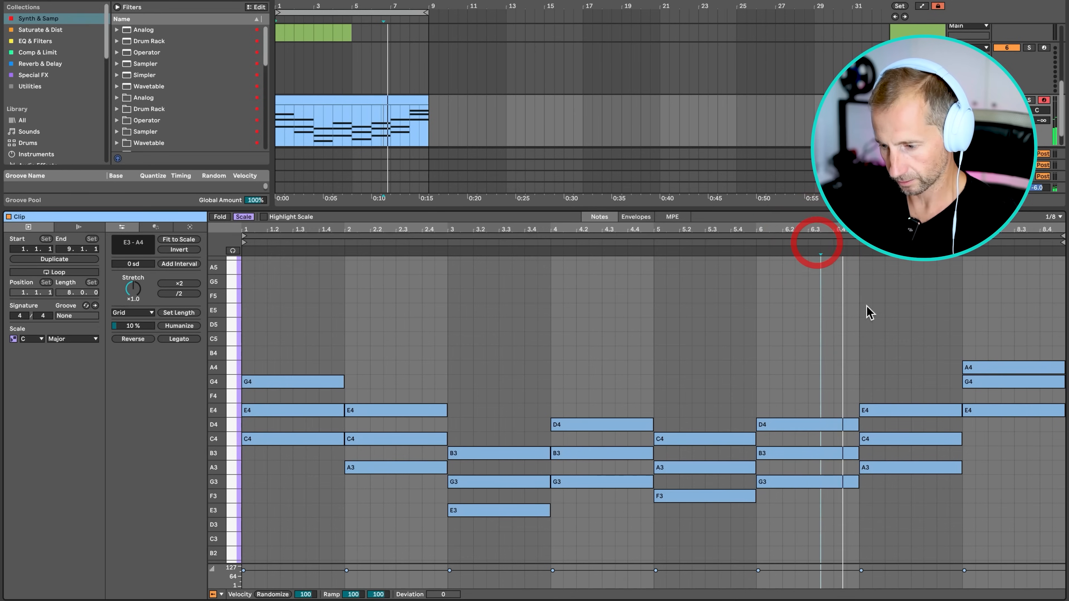
key(space)
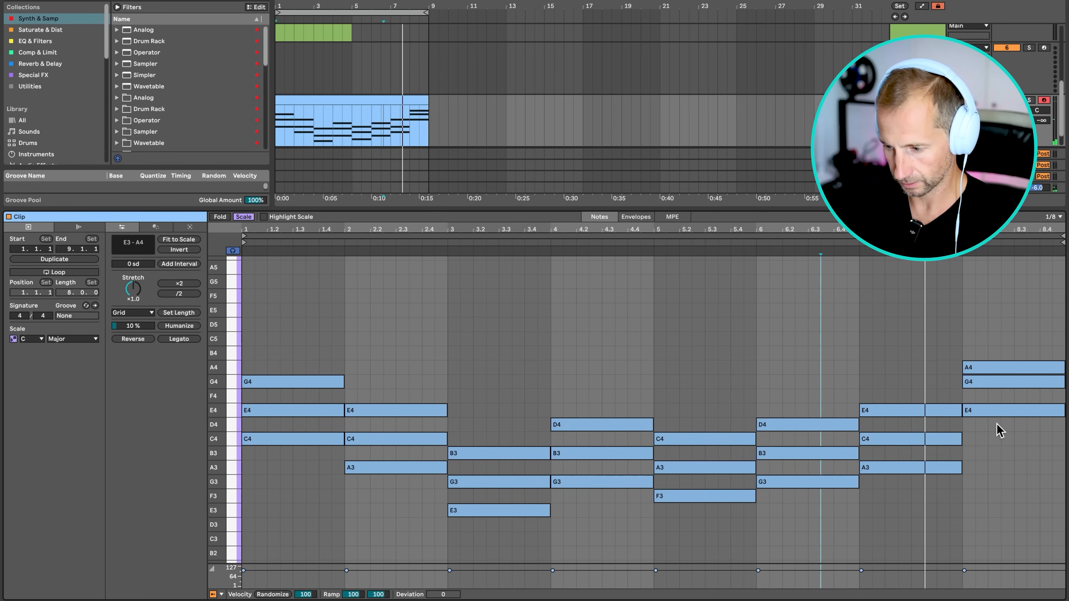
Lower the three bar 8 notes one by one to form the chord A3, C4 and E4.
click(992, 408)
key(Down)
key(Down)
key(Down)
key(Down)
click(991, 381)
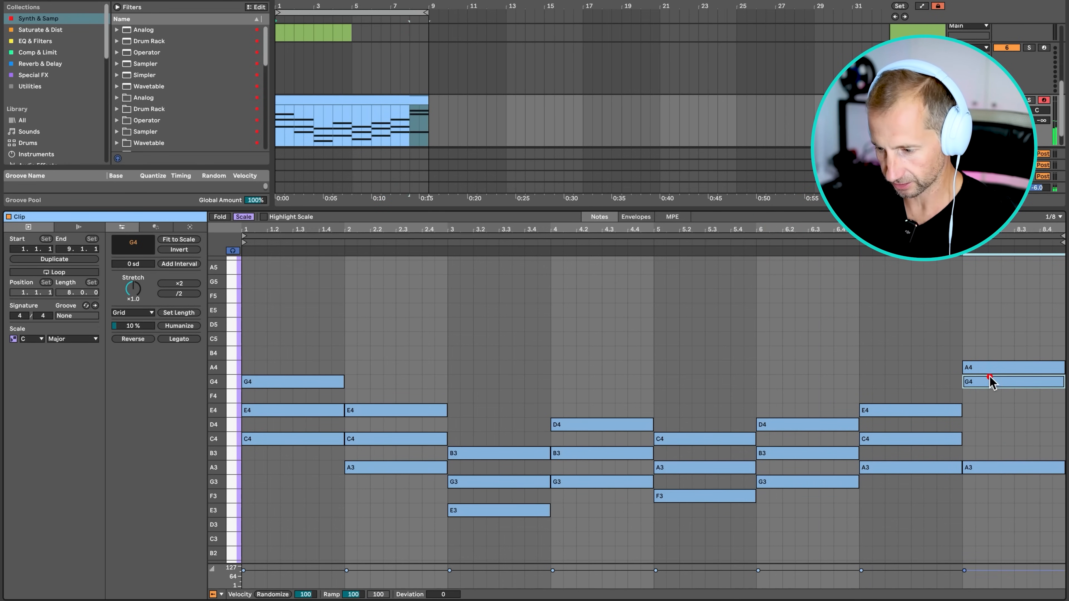
key(Down)
key(Down)
key(Down)
key(Down)
click(987, 367)
key(Down)
key(Down)
key(Down)
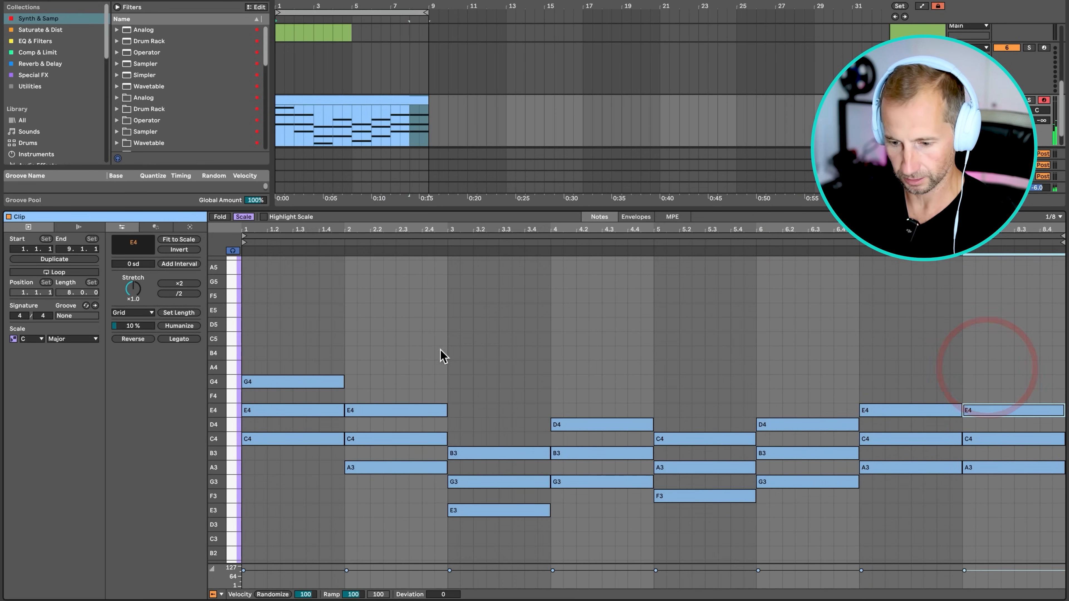
Add a B4 note above the C4–E4–G4 chord in bar 1 by copying its G4 note.
click(322, 346)
click(275, 350)
scroll(276, 351, up, 1)
scroll(275, 353, up, 1)
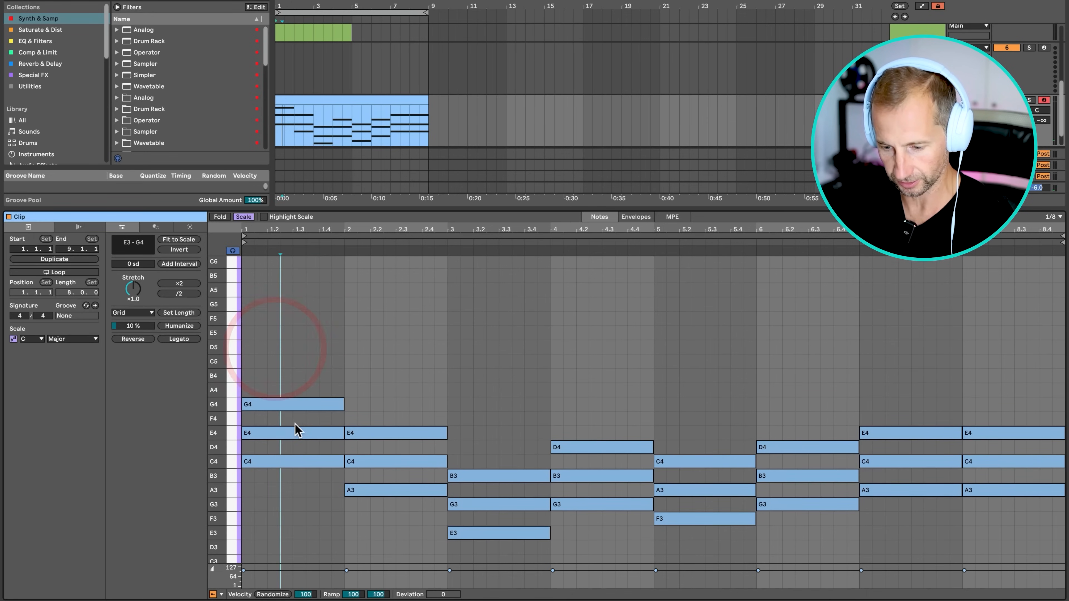
click(297, 405)
drag(297, 411, 296, 379)
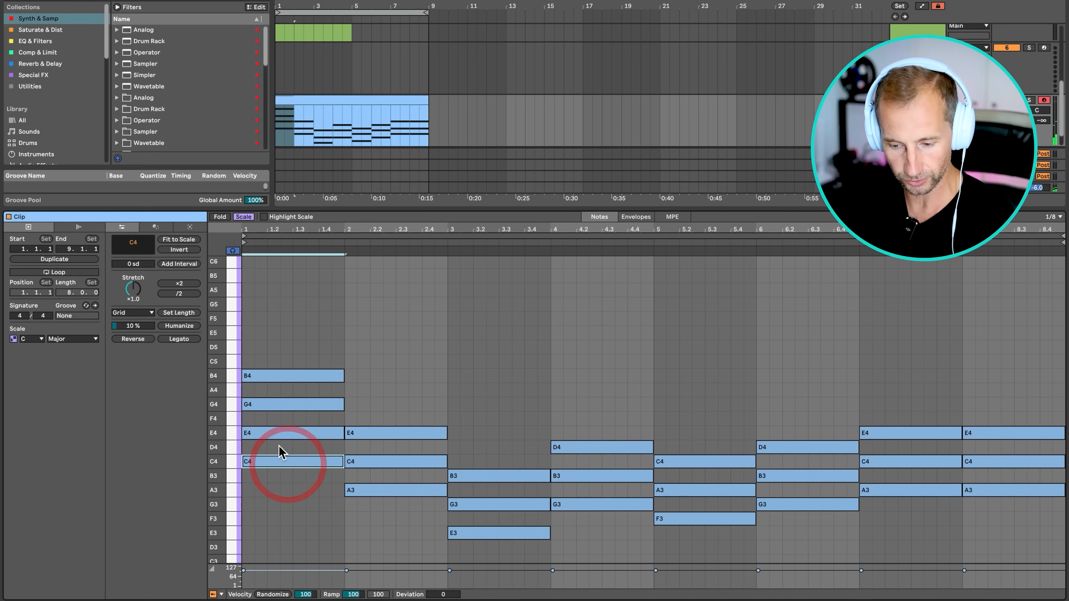
Audition the individual notes of the four-note chord in bar 1.
click(282, 434)
click(282, 403)
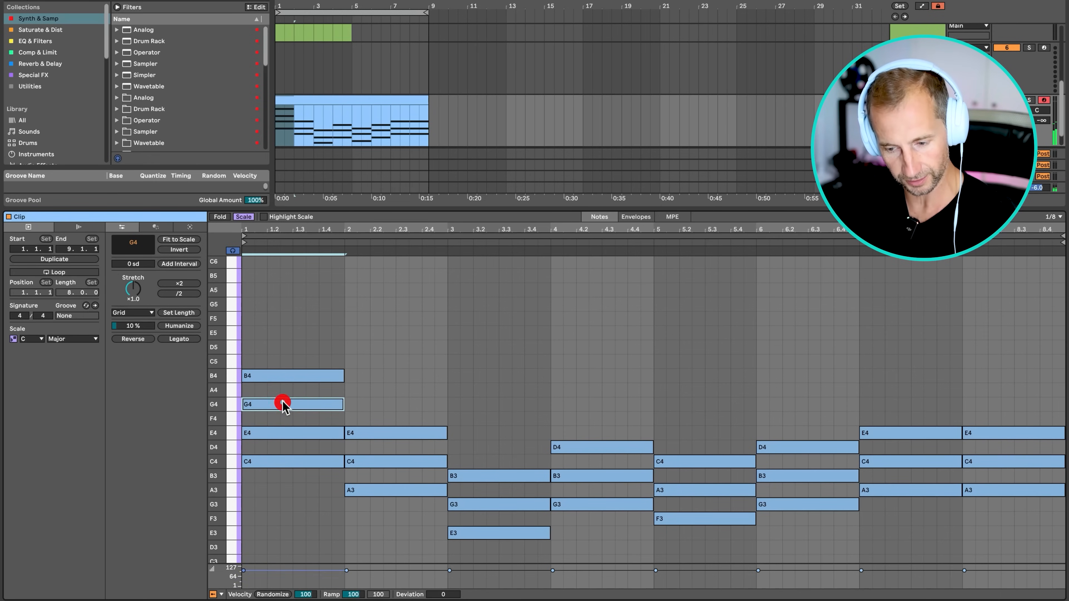
click(281, 375)
Select the E4 note in bar 2 and show all keys in the piano roll instead of only the scale notes.
click(388, 434)
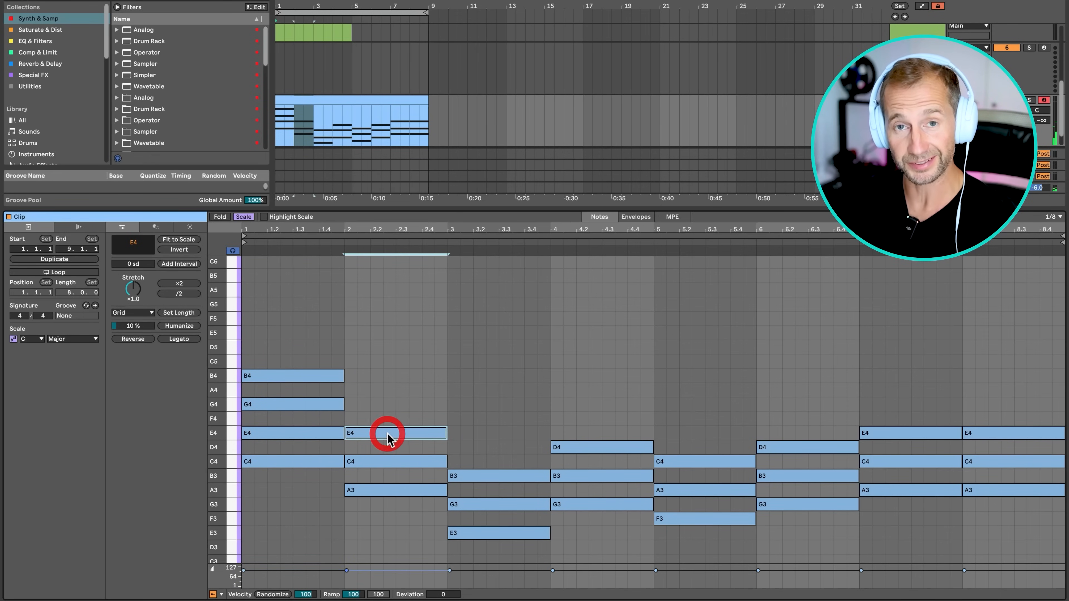
drag(245, 224, 243, 226)
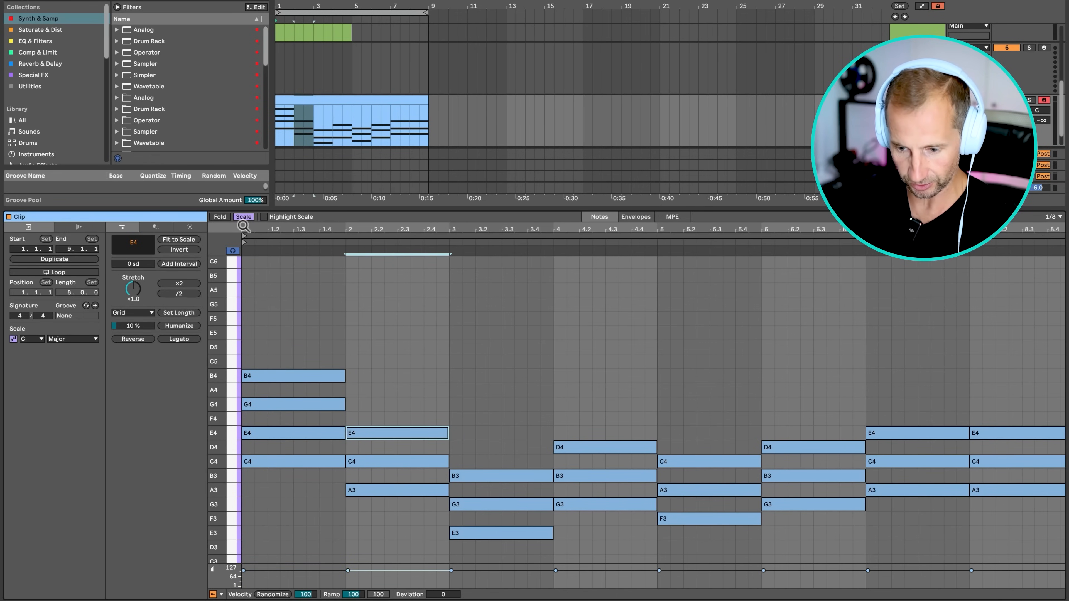
click(242, 216)
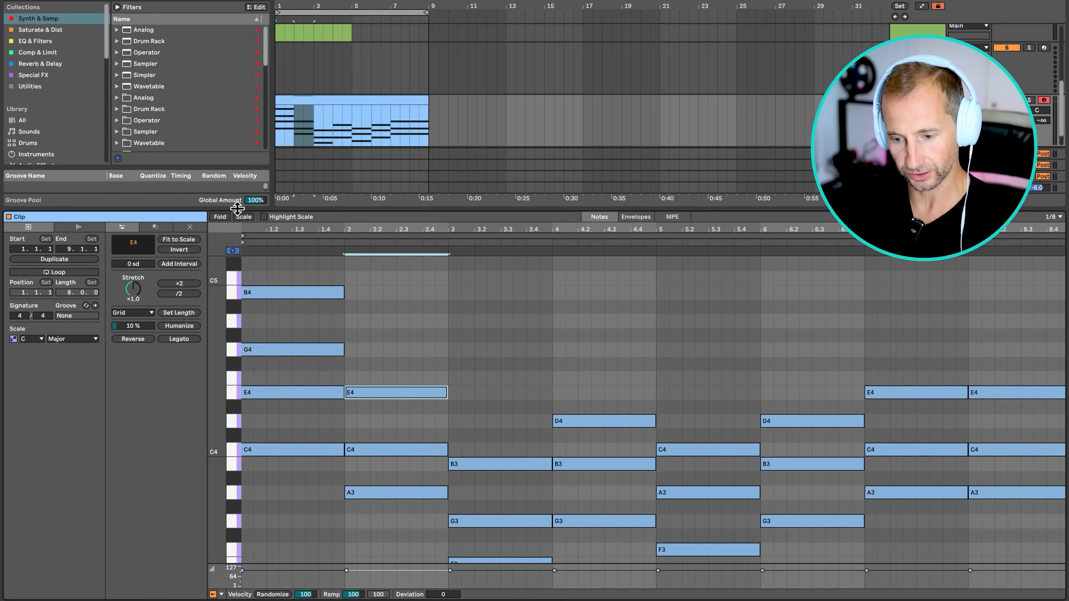
Limit the piano roll to scale notes and add a G4 note above the bar 2 chord by copying its C4 note.
click(243, 217)
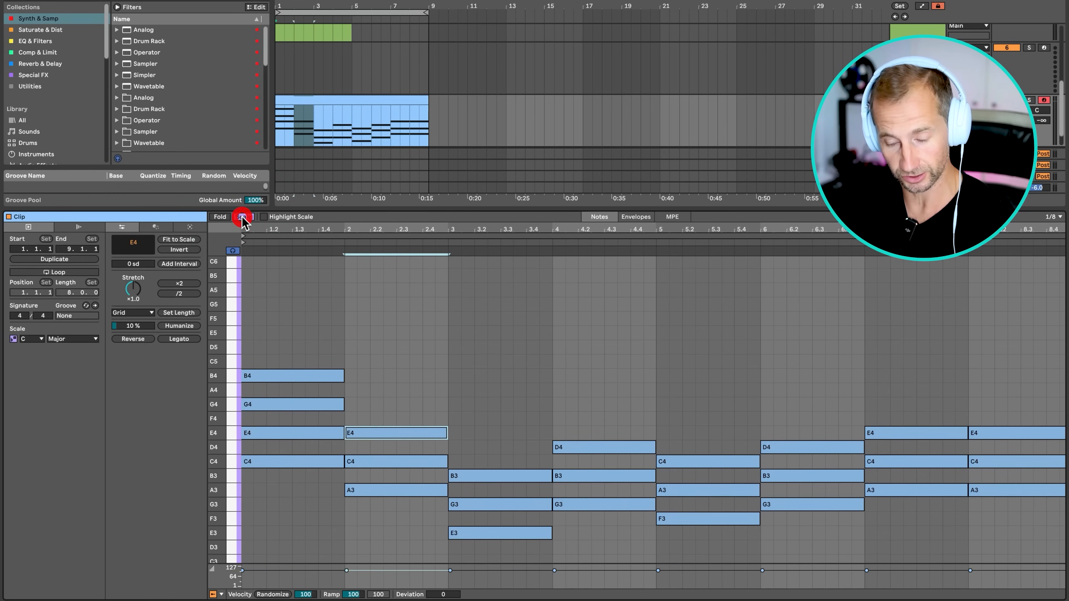
click(381, 364)
click(370, 493)
click(372, 459)
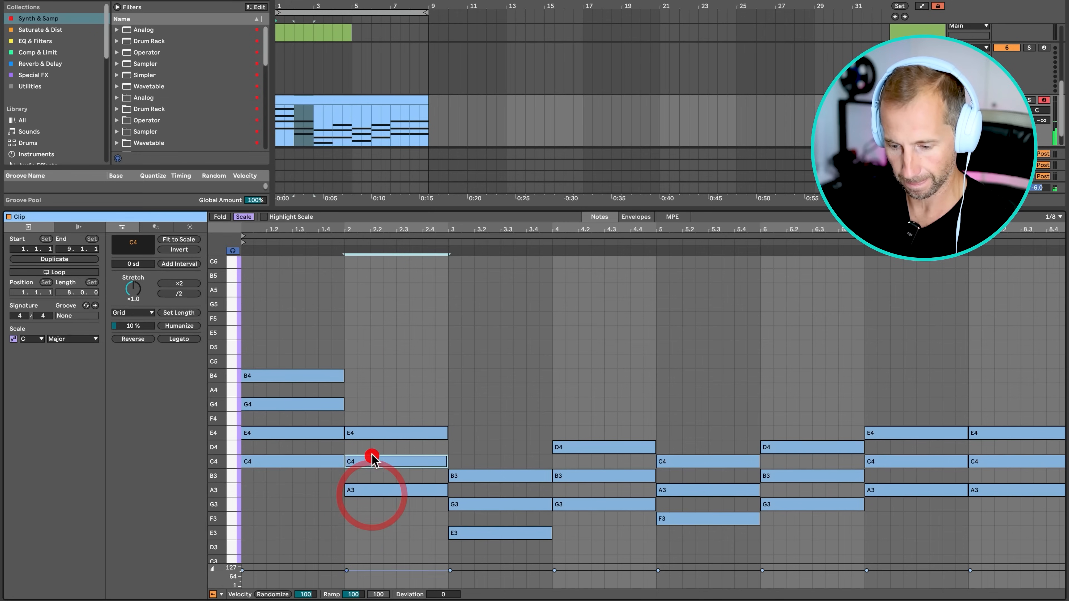
drag(372, 459, 376, 404)
Copy chord notes to add D4 to the bar 3 chord and G4 to the bar 4 chord.
drag(497, 476, 497, 449)
click(496, 532)
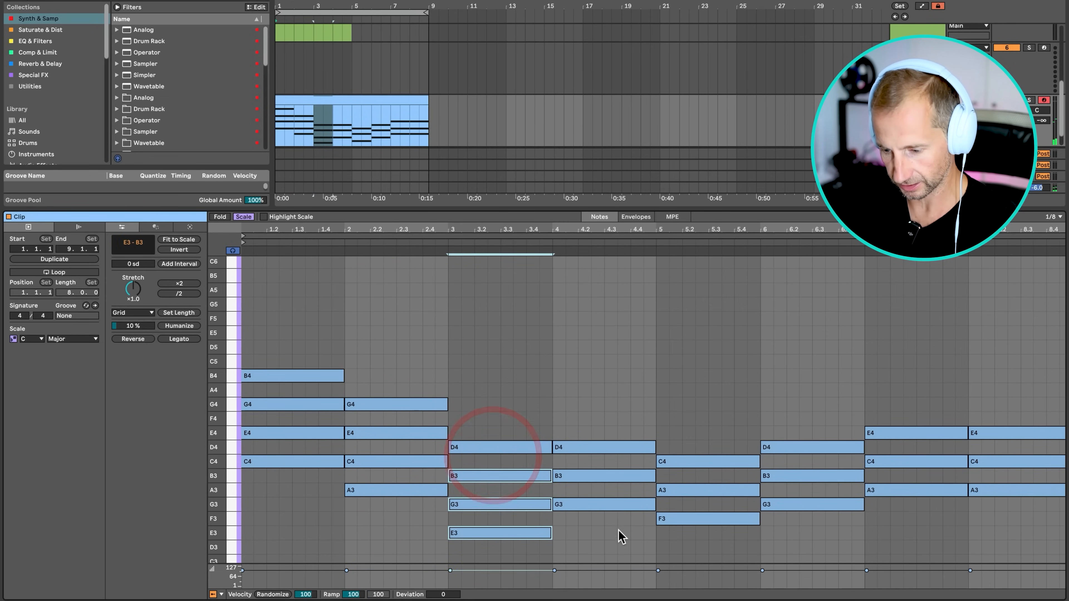
drag(599, 448, 598, 425)
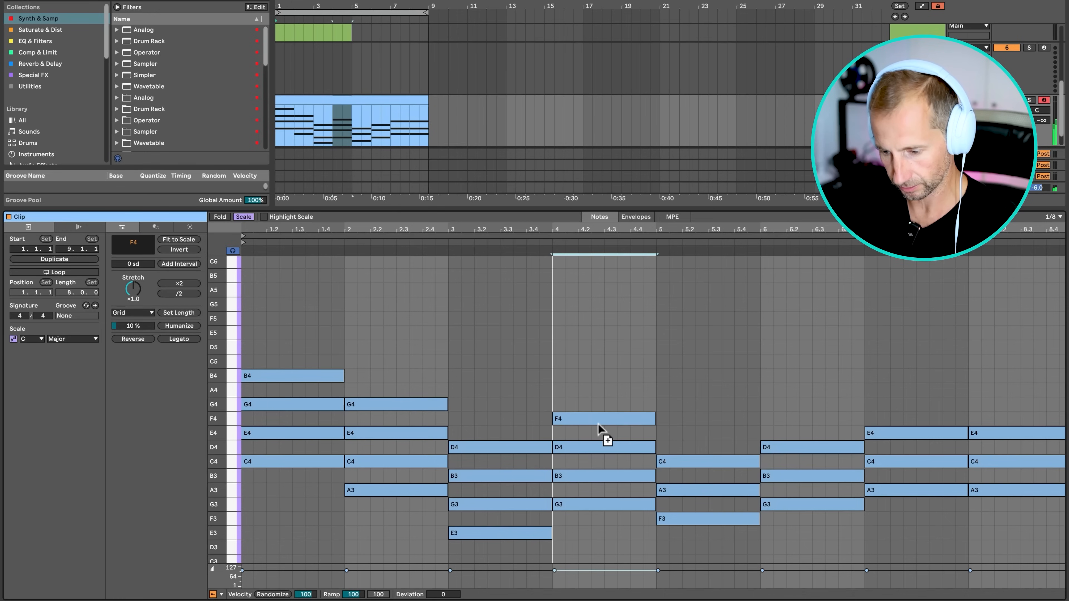
click(597, 504)
click(597, 373)
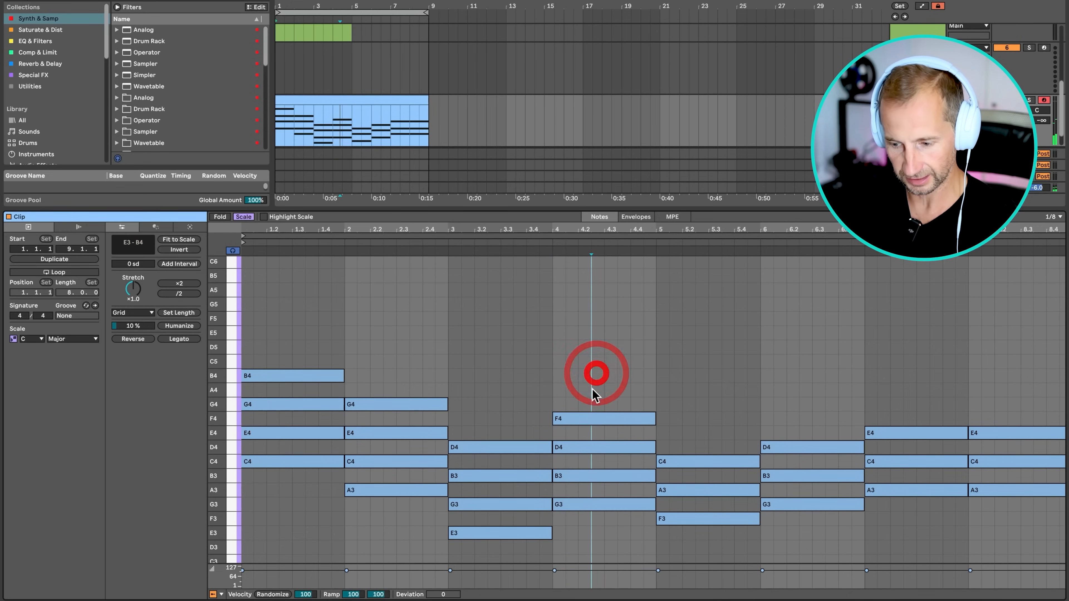
click(603, 420)
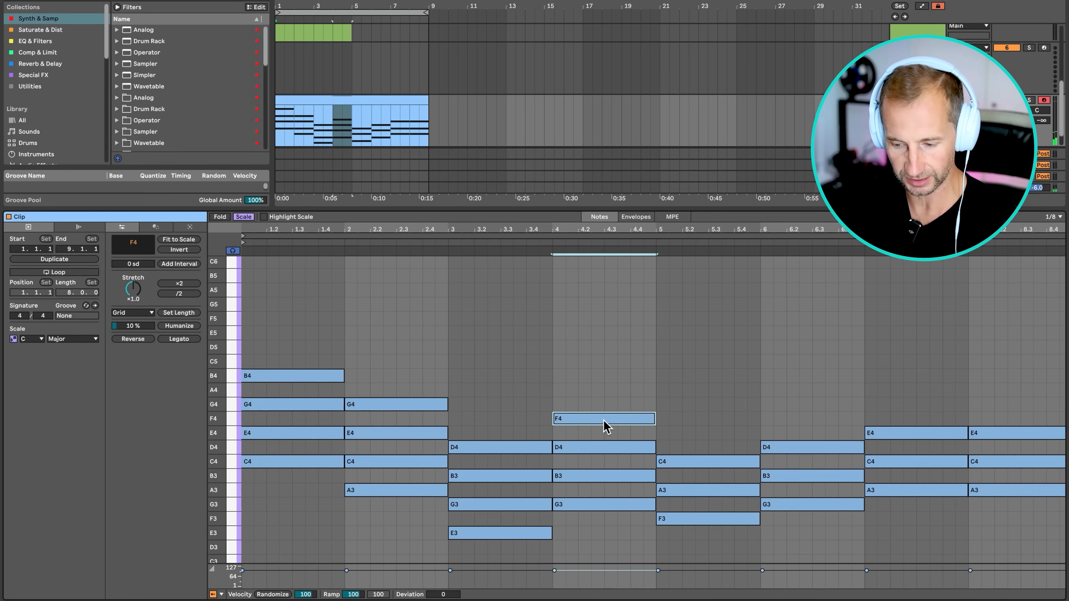
drag(605, 421, 605, 413)
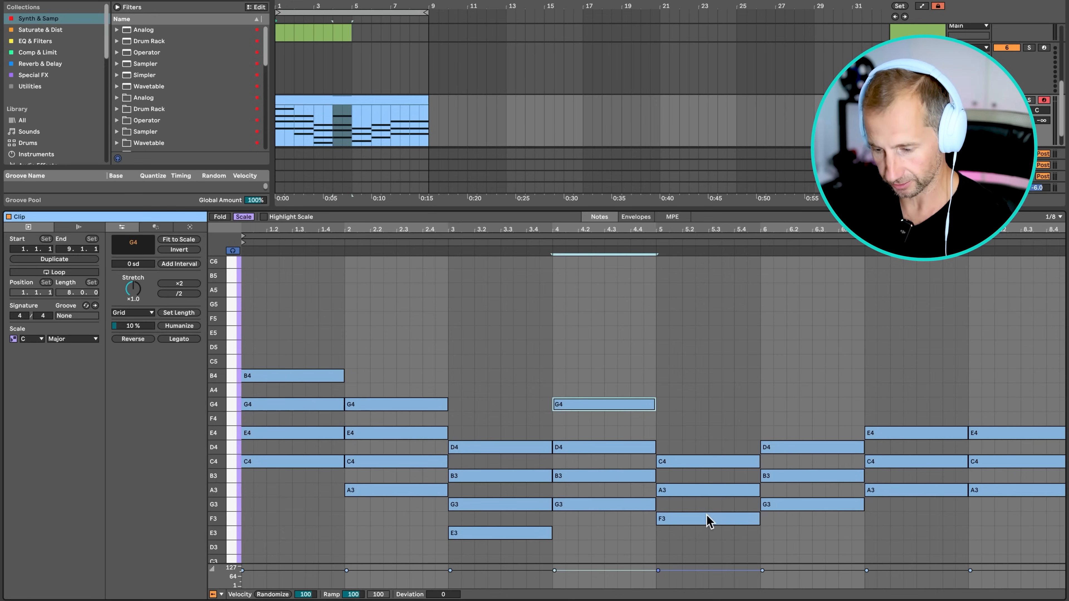
Add a fourth note to the remaining chords by copying: E4 in bar 5 and G4 in bars 6, 7 and 8.
drag(707, 517, 707, 435)
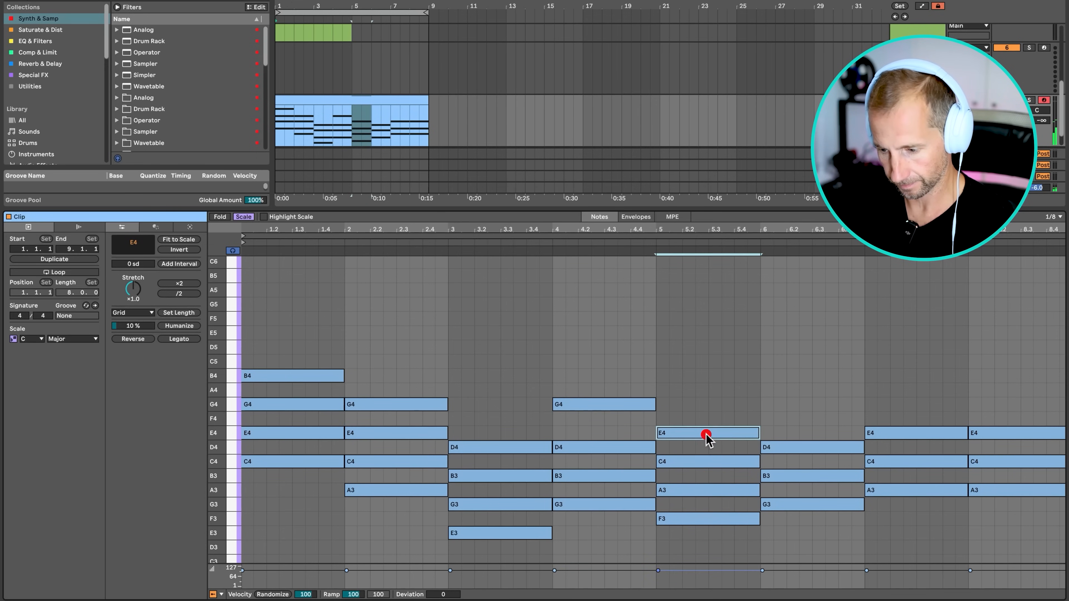
drag(799, 447, 797, 404)
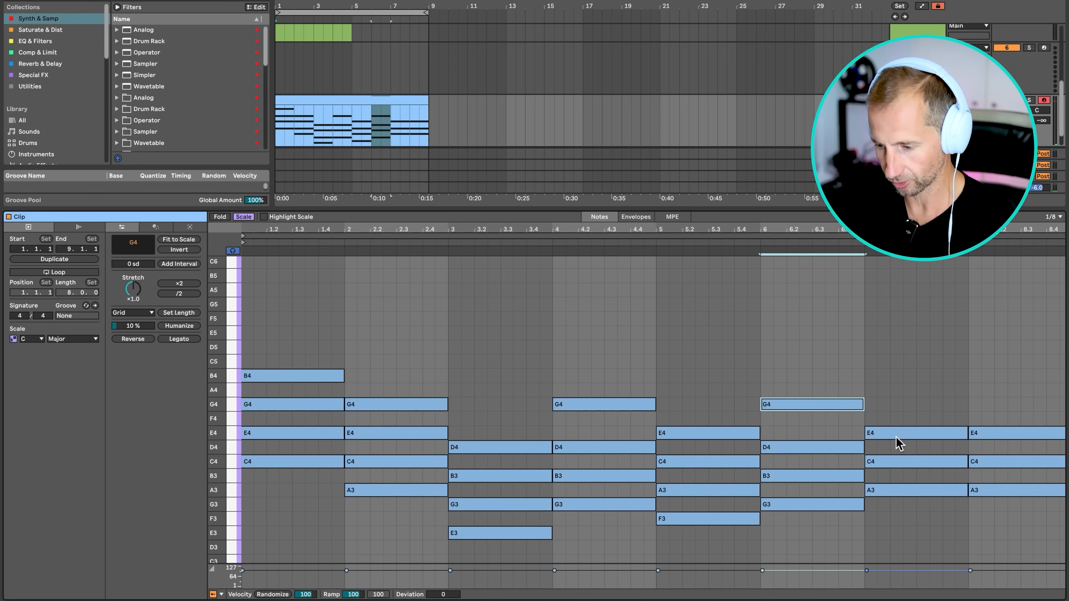
drag(897, 438, 897, 405)
drag(981, 434, 985, 404)
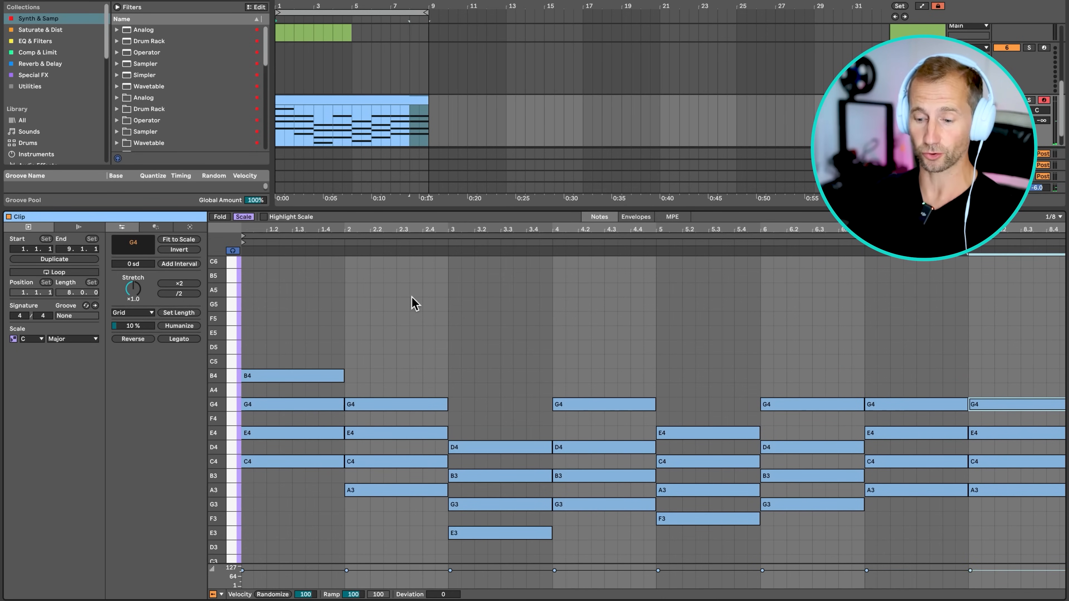
Play the chord progression with the drums and lower the Chords track volume to -10.7 dB.
key(shift+Tab)
key(space)
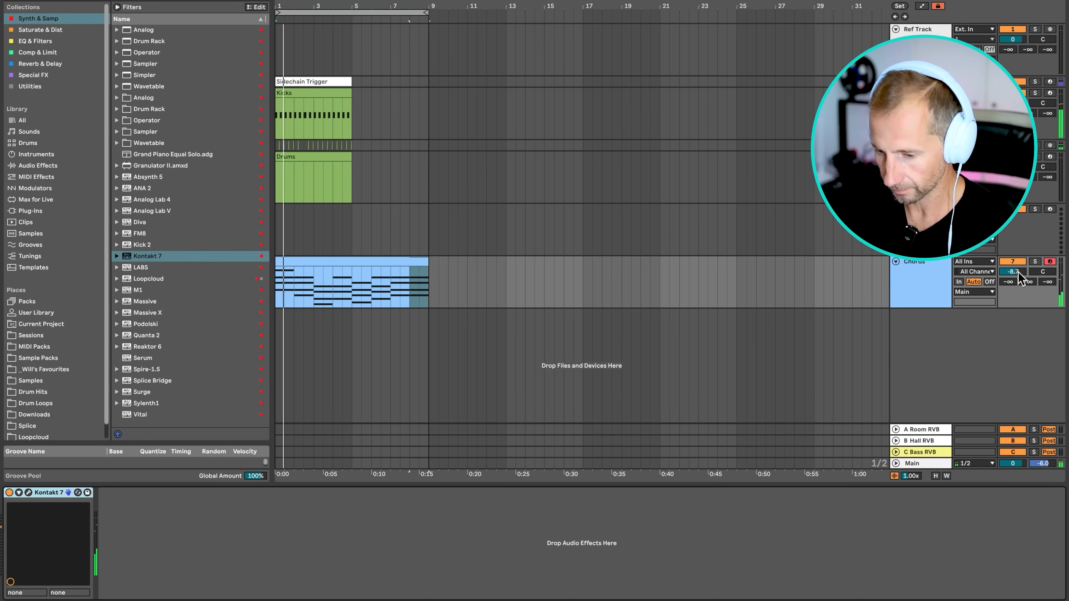
drag(1017, 272, 1017, 281)
Transpose all notes of the chord clip down one octave during playback.
double_click(358, 259)
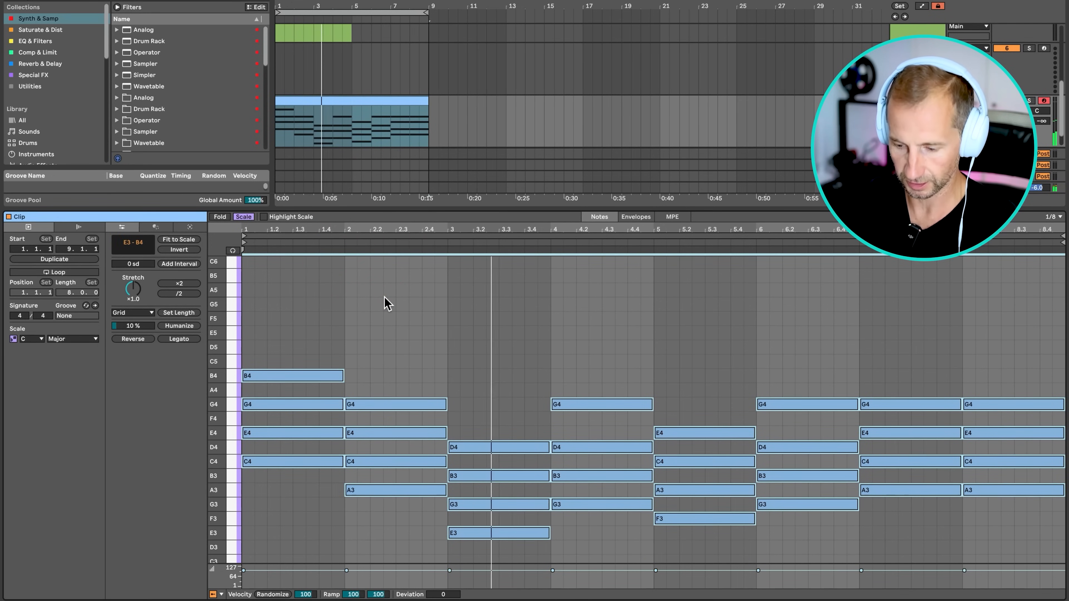
key(shift+Down)
key(shift+Tab)
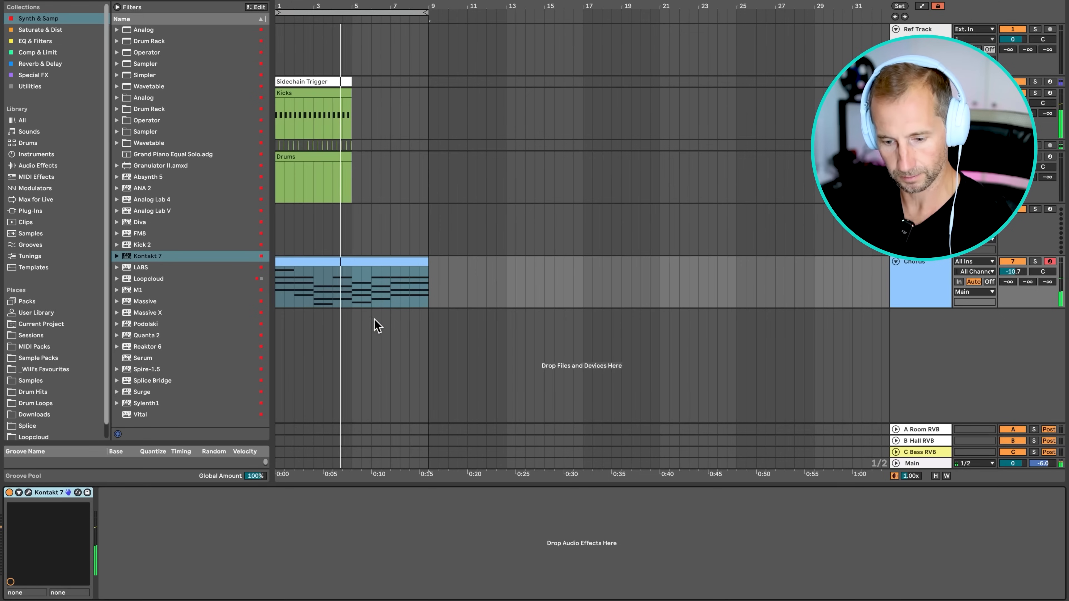
Duplicate the four-bar Sidechain Trigger and Kicks clips, with the track just below them, to fill bars 5 to 8.
click(354, 260)
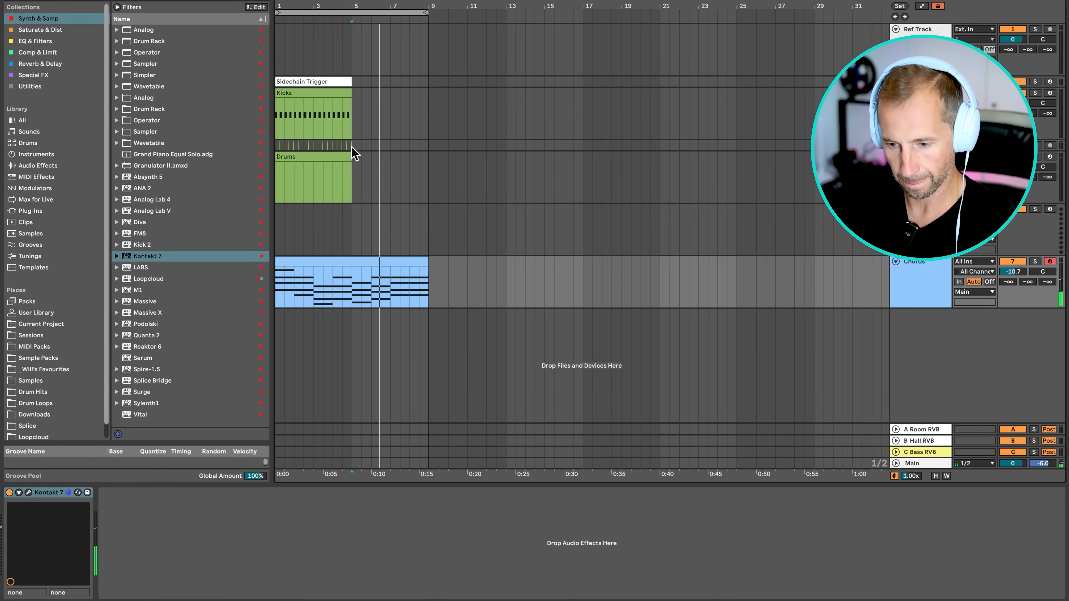
drag(353, 152, 273, 85)
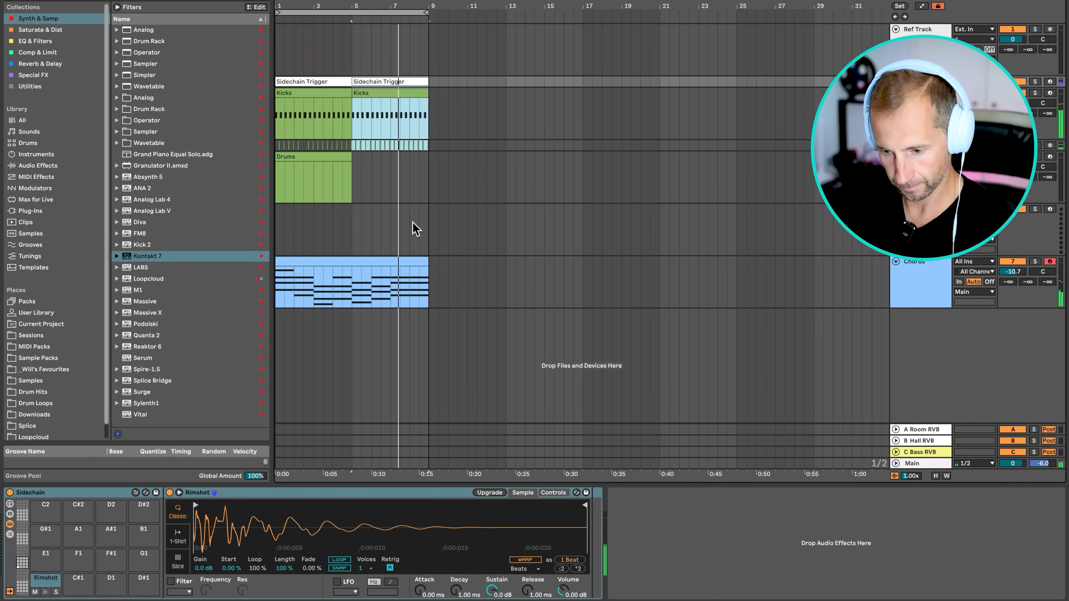
click(406, 263)
key(space)
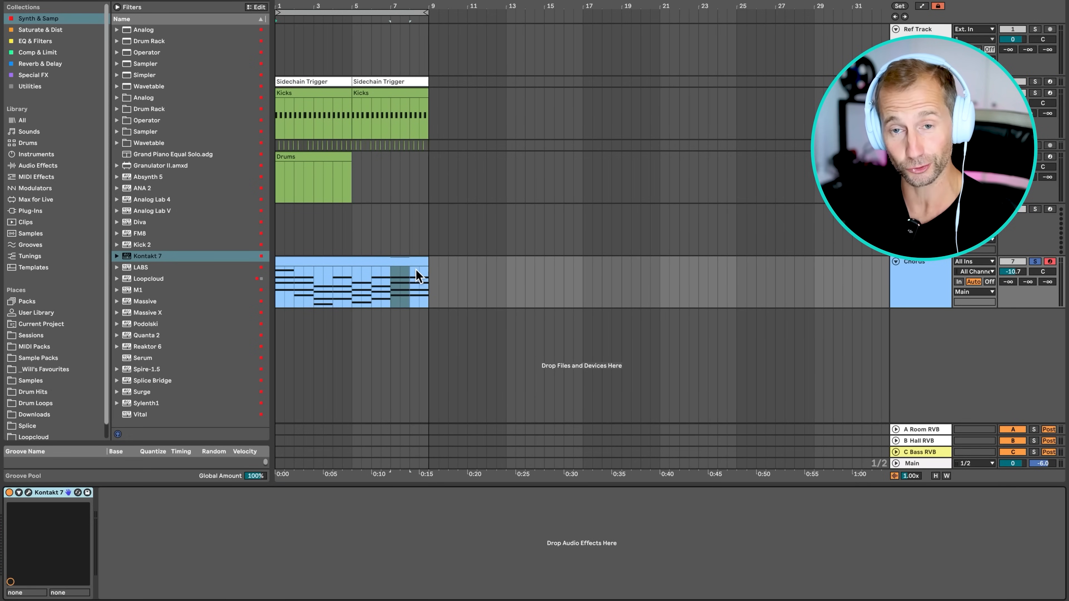
Select and copy the lowest root note of each of the eight chords in the Chords clip.
double_click(370, 262)
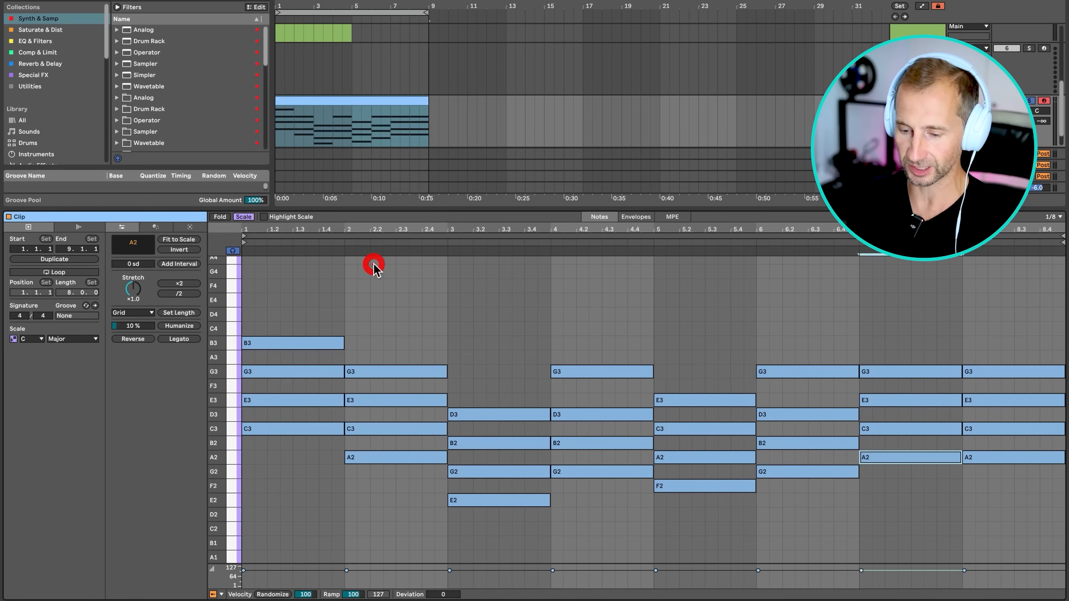
click(306, 429)
shift+click(395, 458)
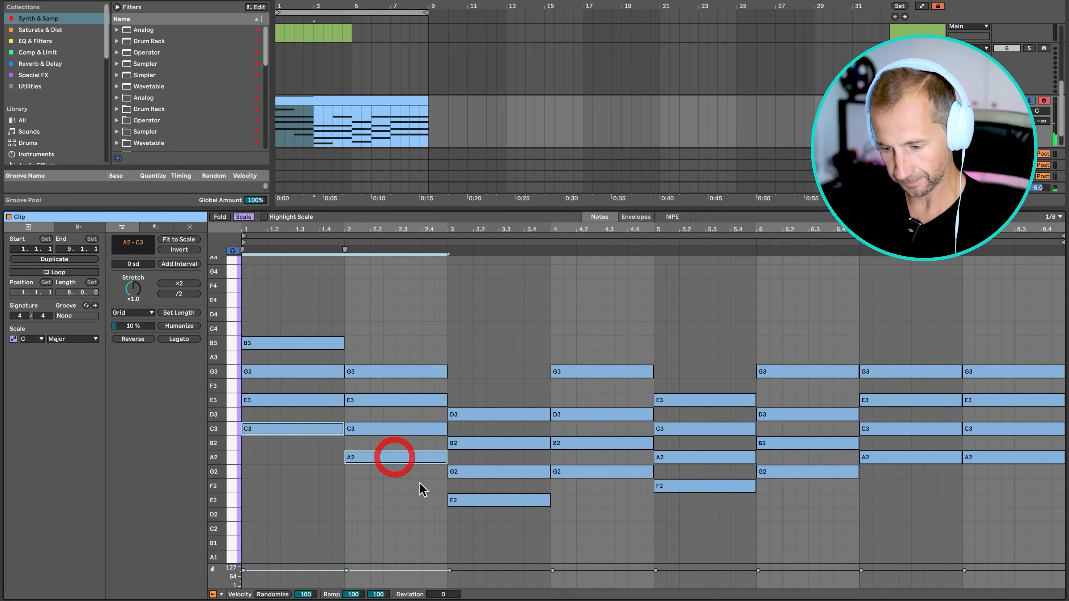
shift+click(473, 502)
shift+click(563, 471)
shift+click(677, 485)
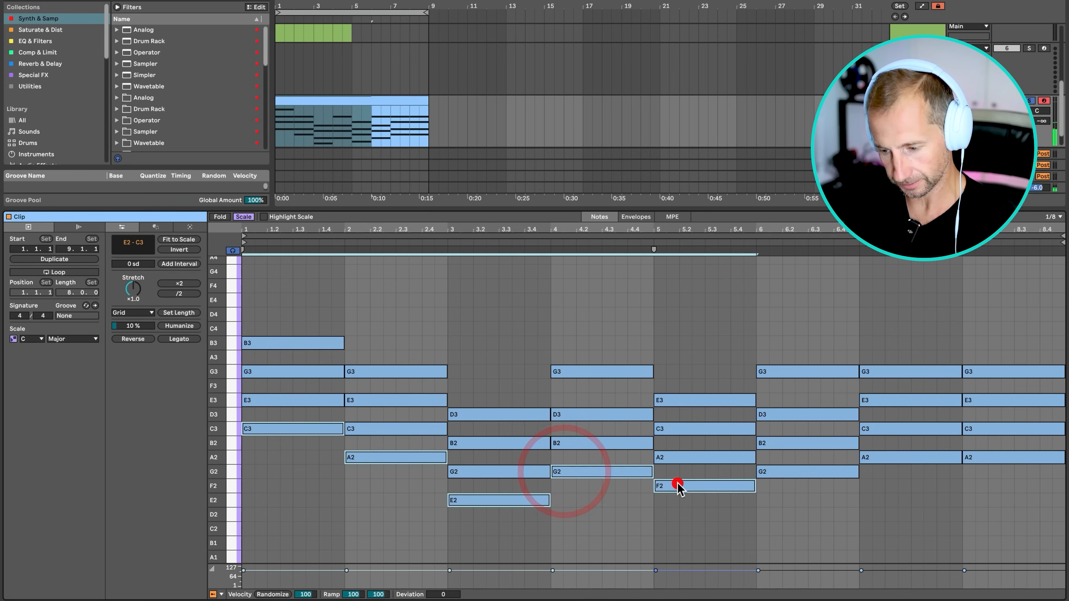
shift+click(793, 472)
shift+click(890, 457)
shift+click(981, 457)
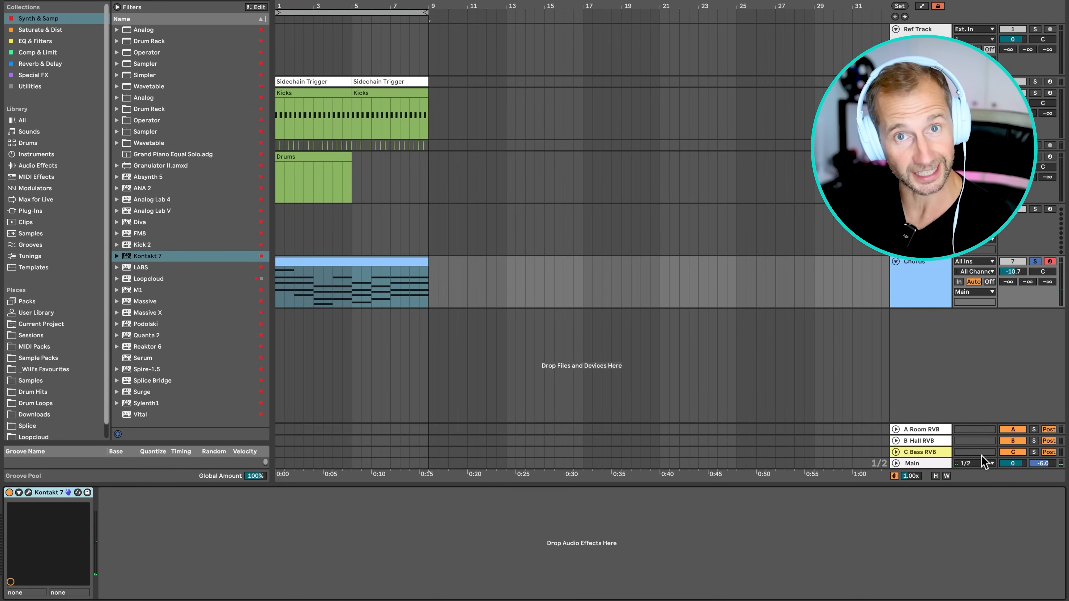
Load Serum with its Init preset on the Bass track above the chords and close its window.
click(921, 210)
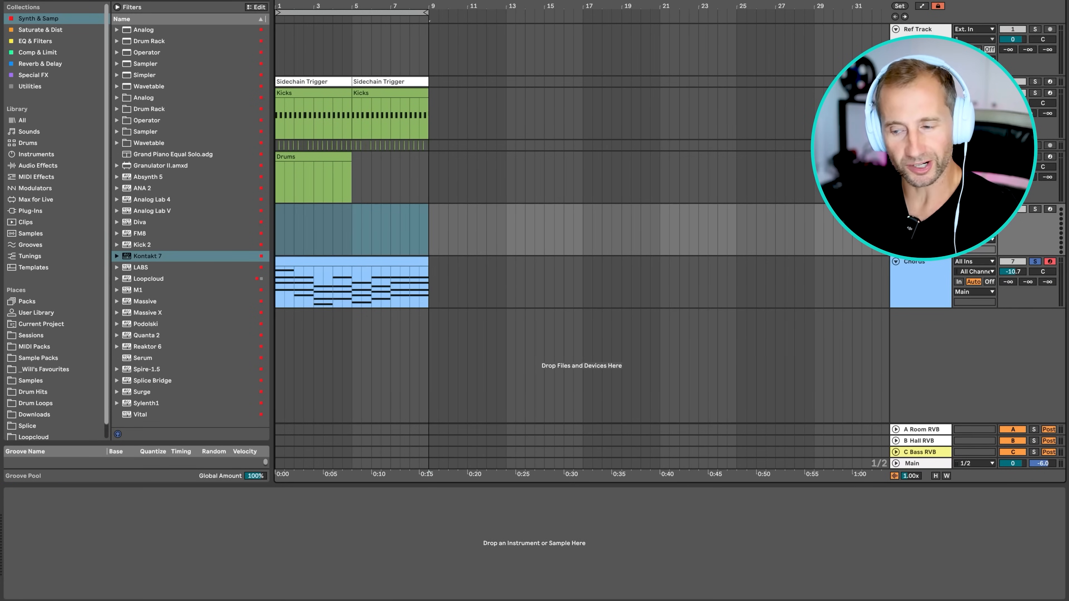
click(61, 30)
click(38, 18)
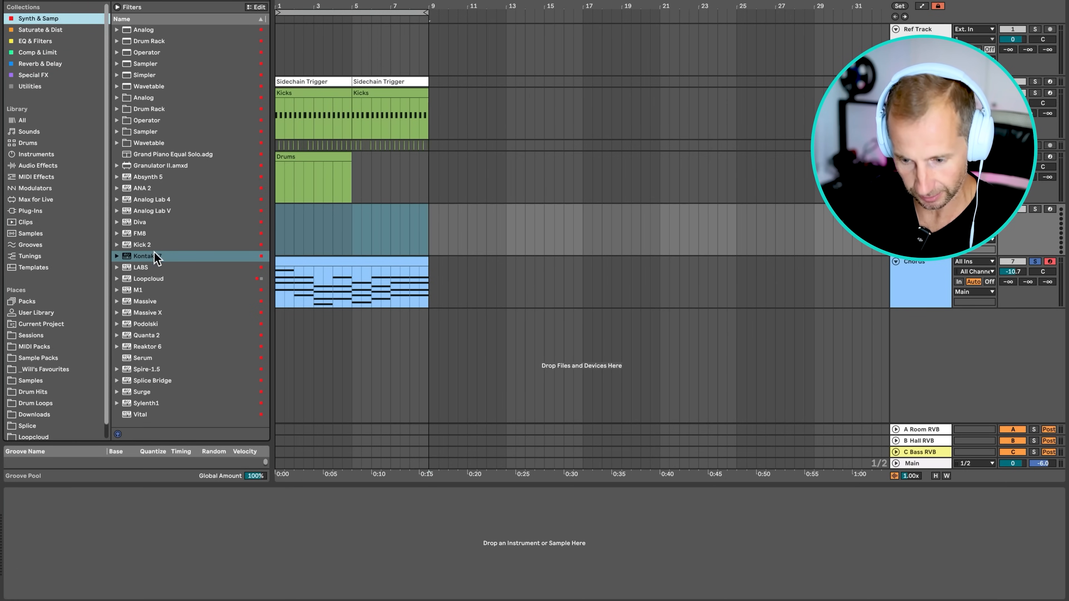
click(134, 358)
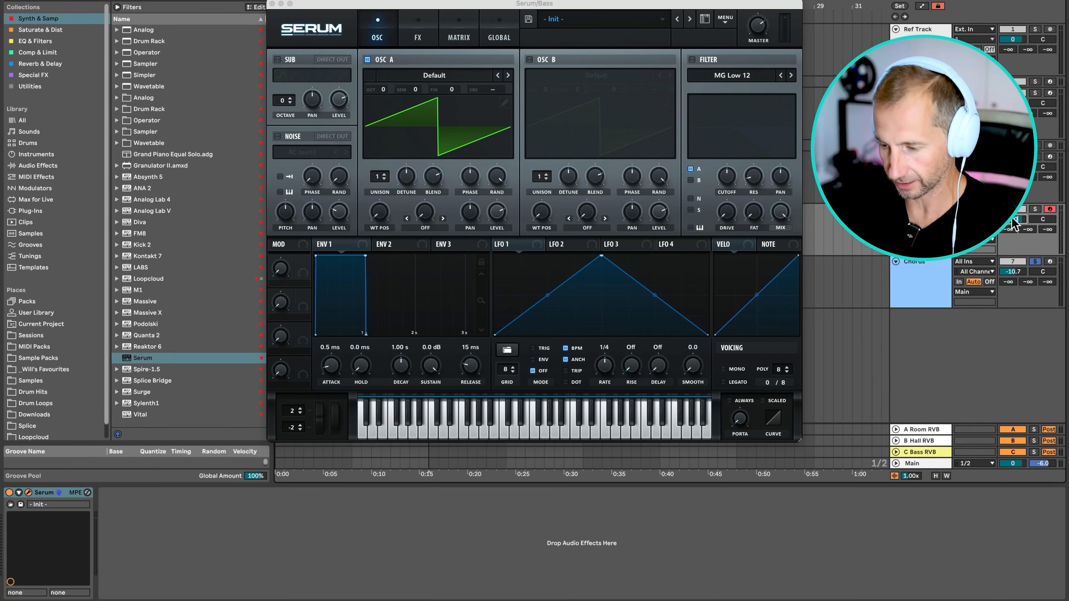
click(272, 4)
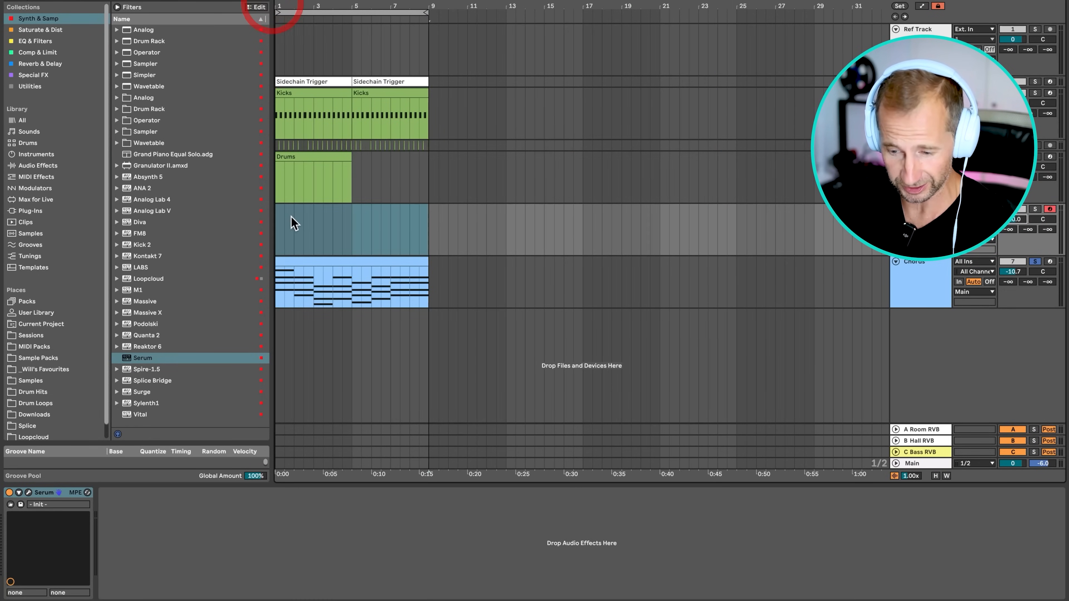
Create an empty eight-bar MIDI clip on the Bass track and open it for note editing.
drag(273, 223, 423, 231)
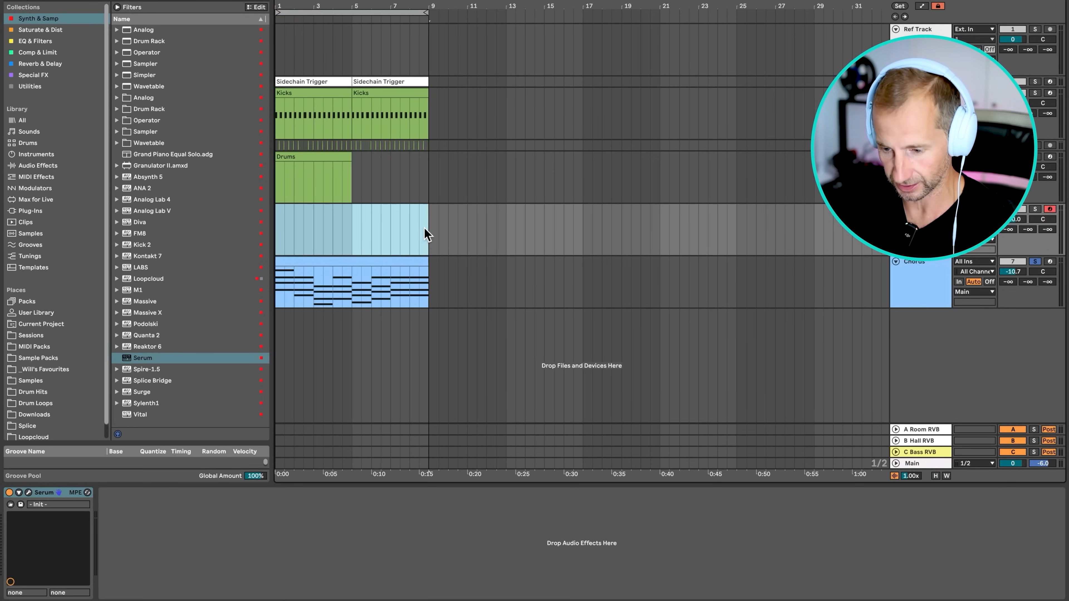
double_click(425, 227)
key(shift+Tab)
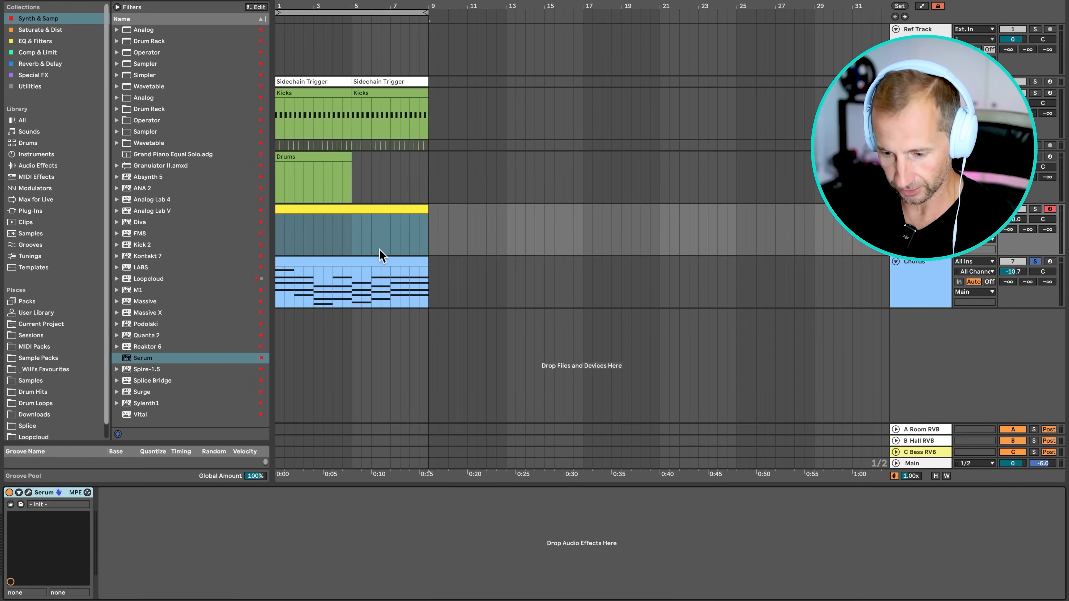
double_click(330, 221)
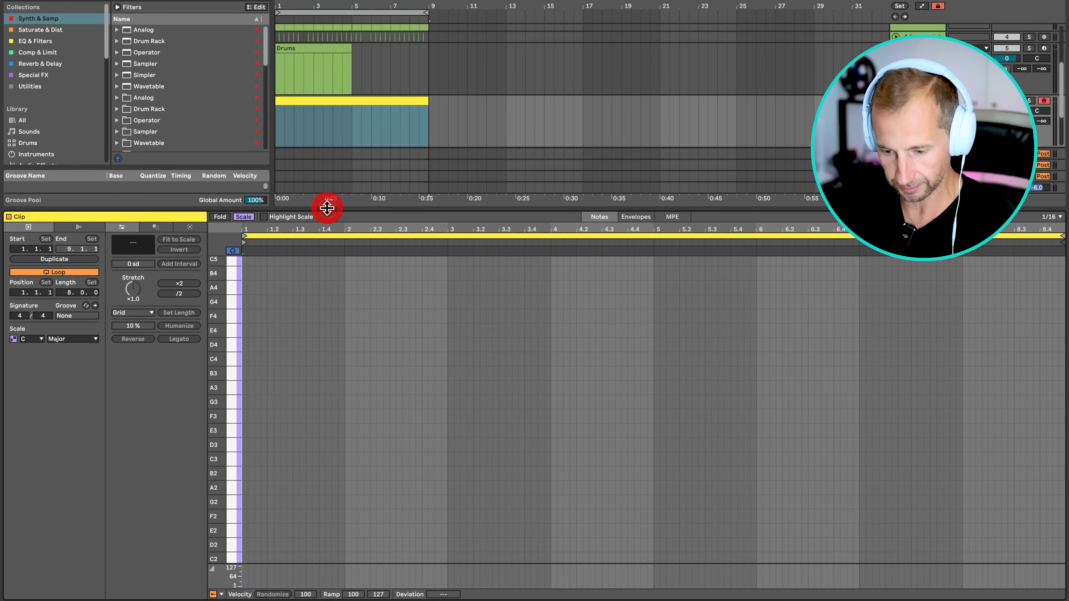
Paste the copied root notes at the start of the bass clip and return to the device view.
click(243, 370)
key(ctrl+v)
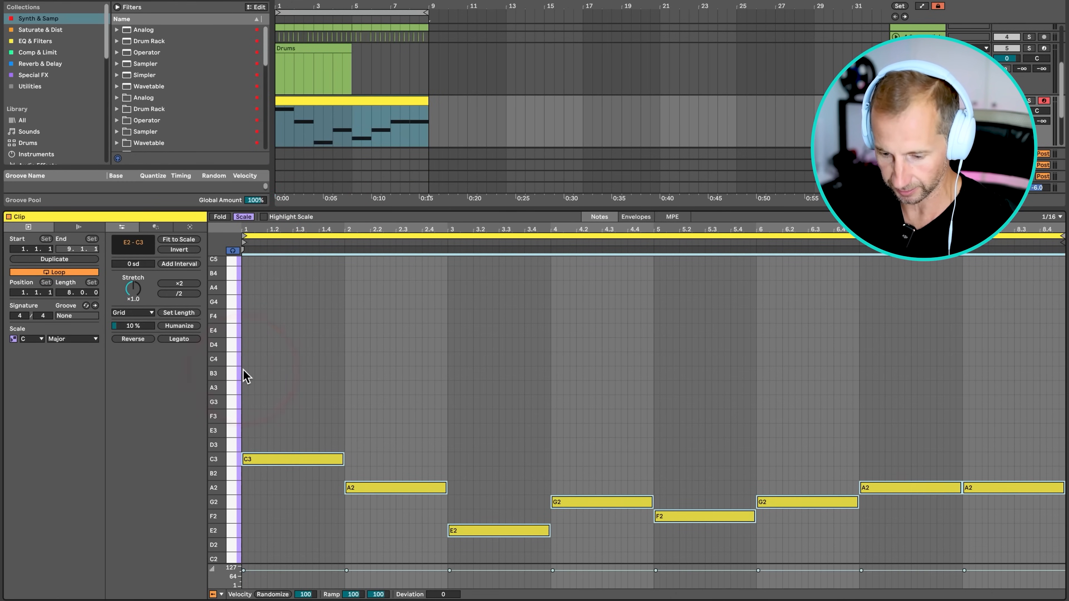
click(491, 378)
key(shift+Tab)
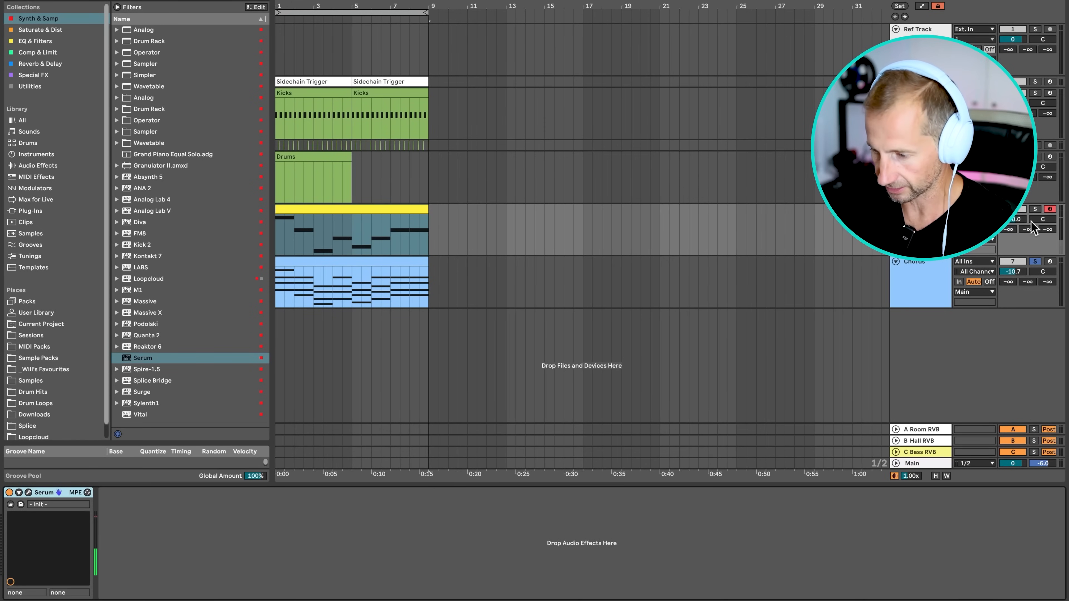
Unsolo the Chords track, start playback and transpose all bass notes down one octave, to the E1–C2 range.
click(1037, 262)
key(space)
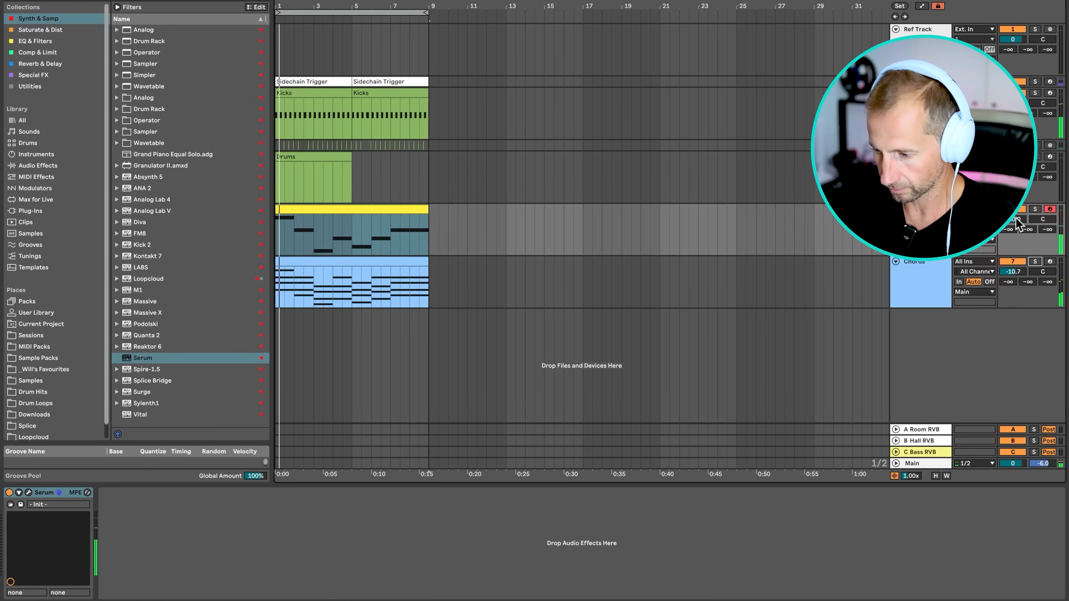
double_click(348, 208)
click(363, 337)
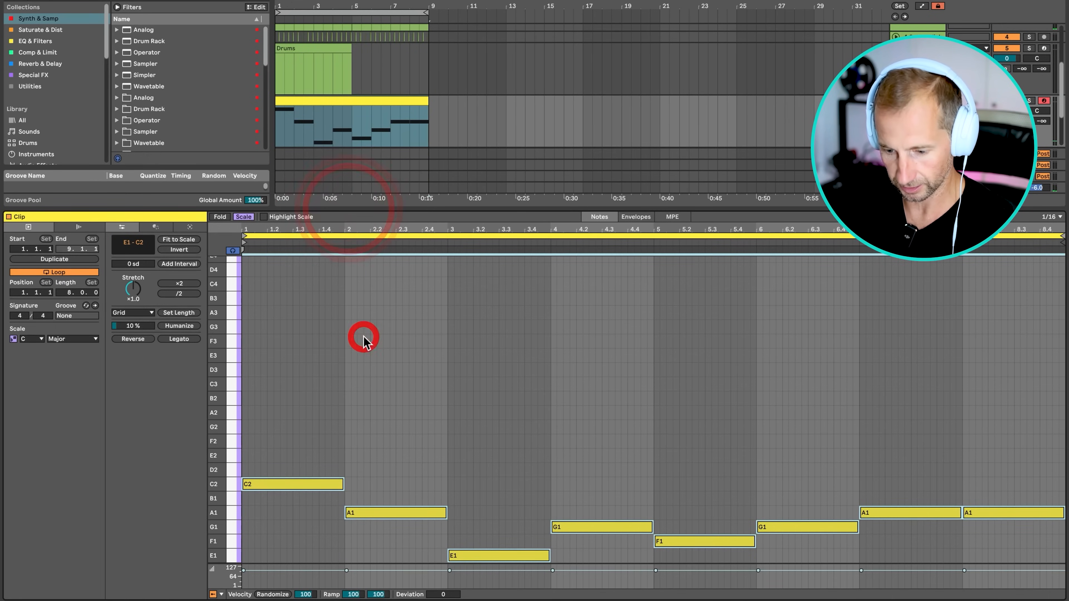
key(shift+Tab)
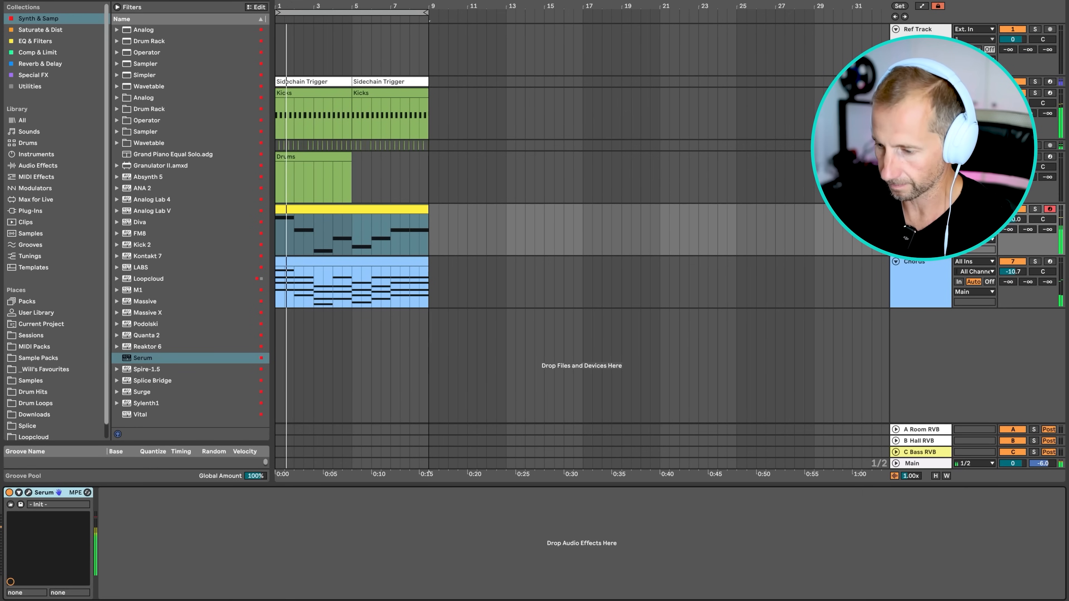
Solo the Bass track and enable the MG Low 12 filter in its Serum instrument.
click(1035, 208)
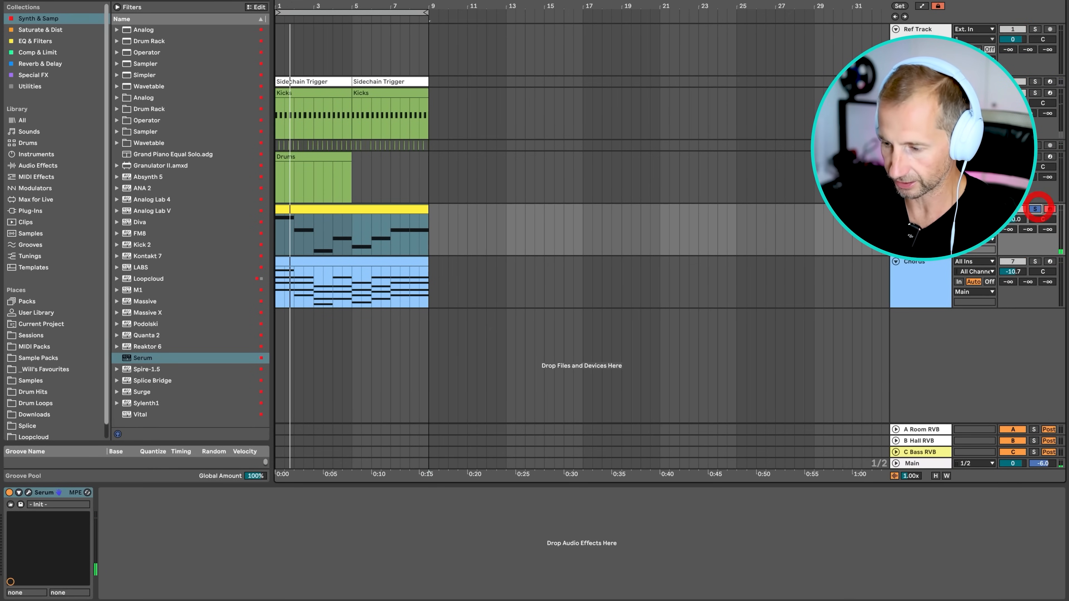
click(28, 493)
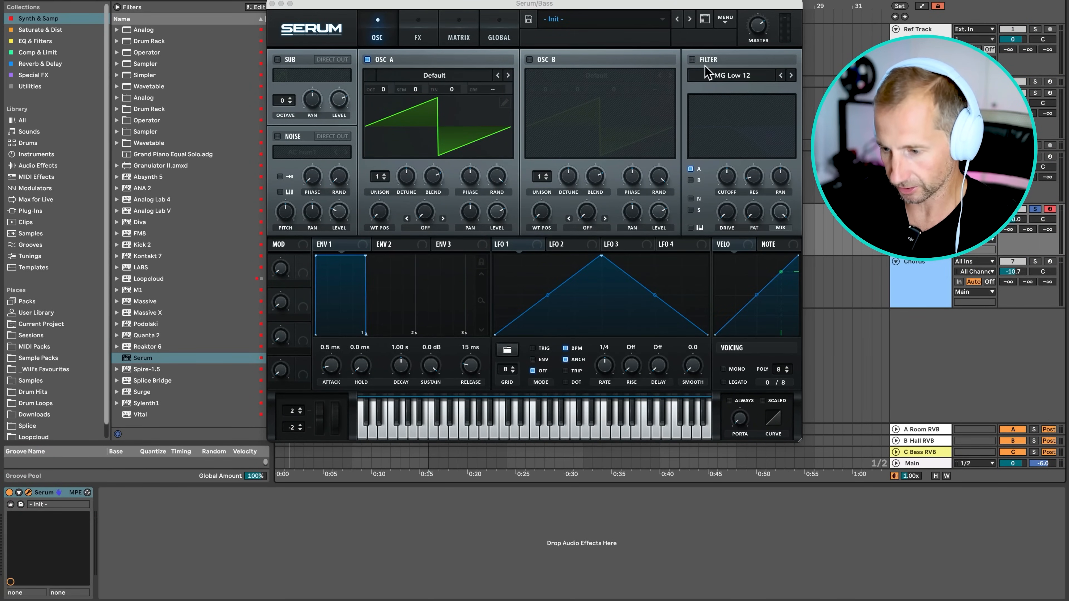
click(691, 60)
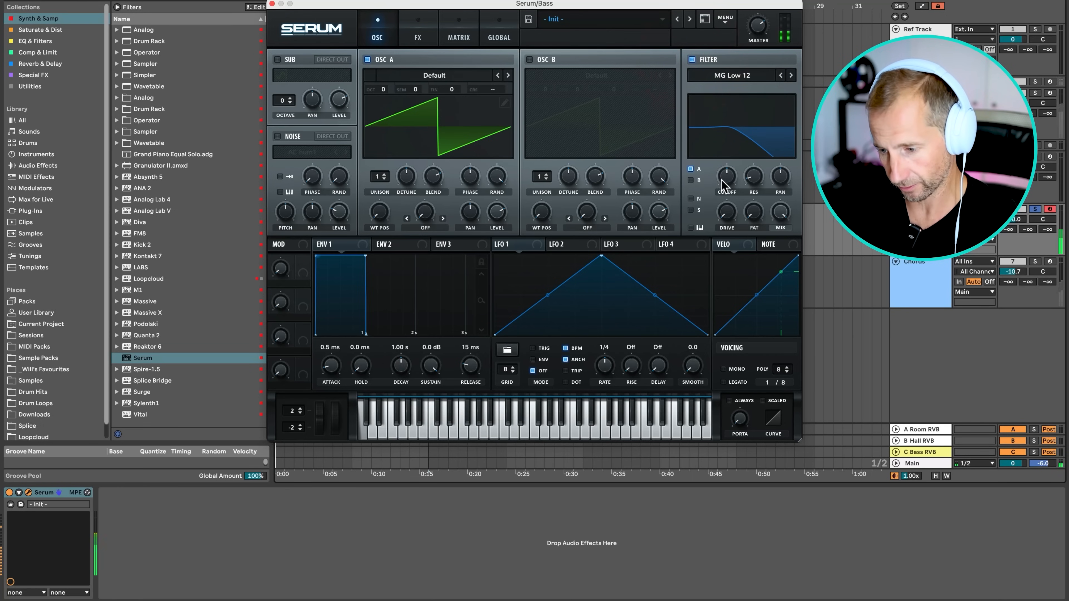
Lower the filter cutoff and shape Envelope 2 with a 197 ms attack and 0% sustain.
drag(728, 174, 735, 221)
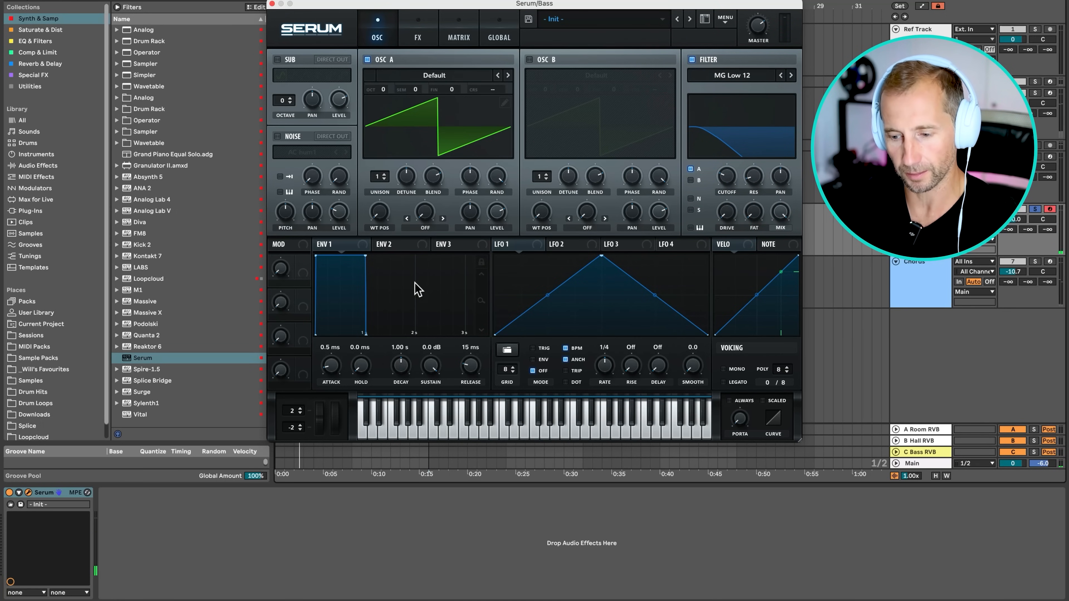
click(392, 246)
drag(333, 371, 322, 322)
drag(430, 365, 434, 583)
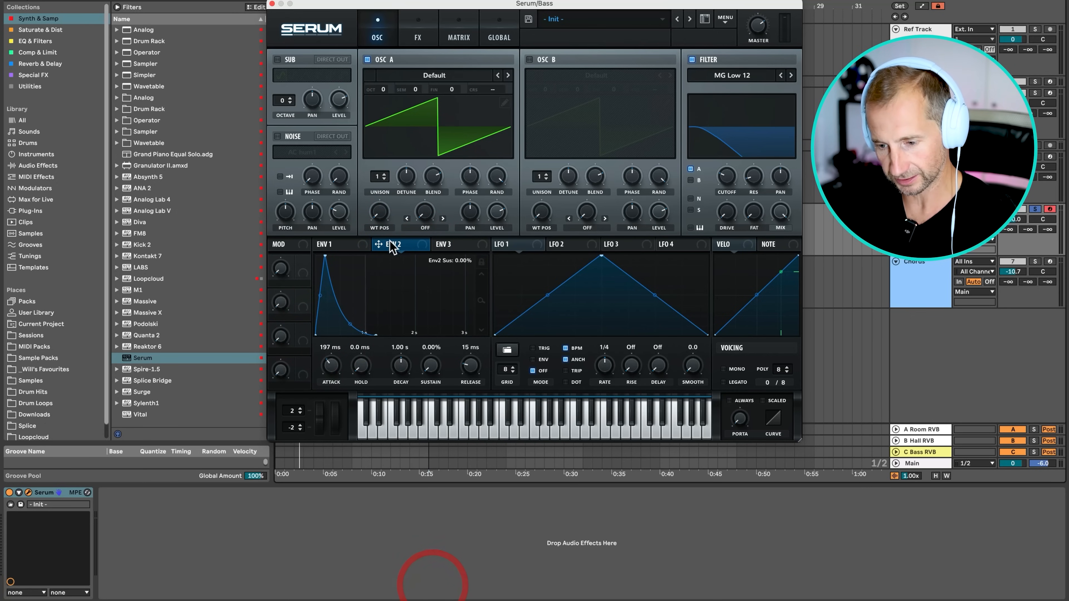
Assign Envelope 2 to the filter cutoff, set the modulation amount and raise the envelope's sustain to 43%.
drag(390, 243, 535, 220)
drag(738, 172, 719, 167)
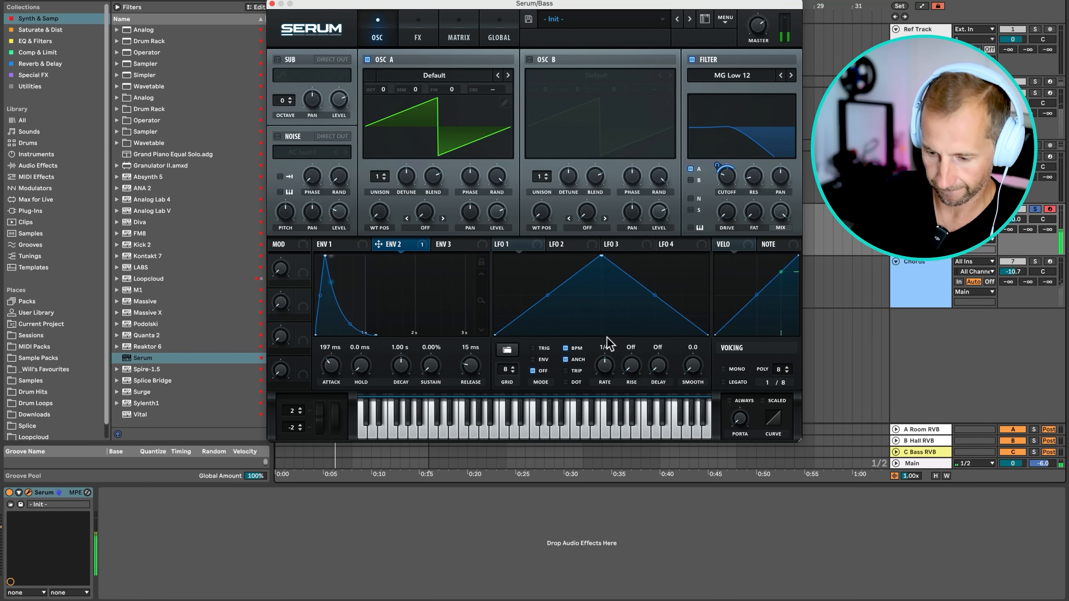
drag(432, 373, 432, 309)
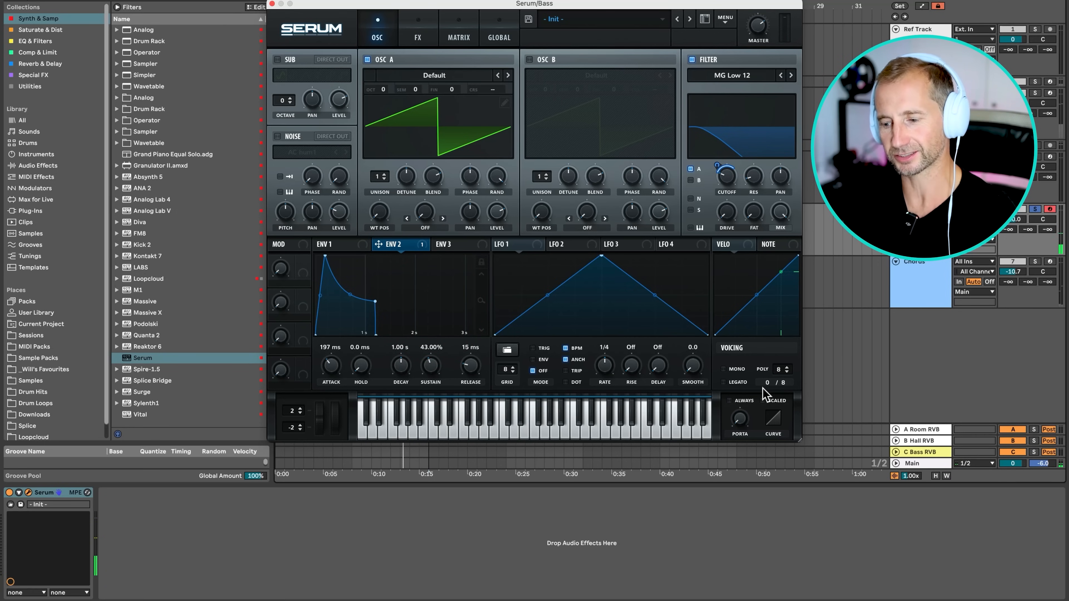
Set the voicing to Mono and Legato, with portamento always on and a short glide time.
click(729, 401)
drag(740, 401, 737, 369)
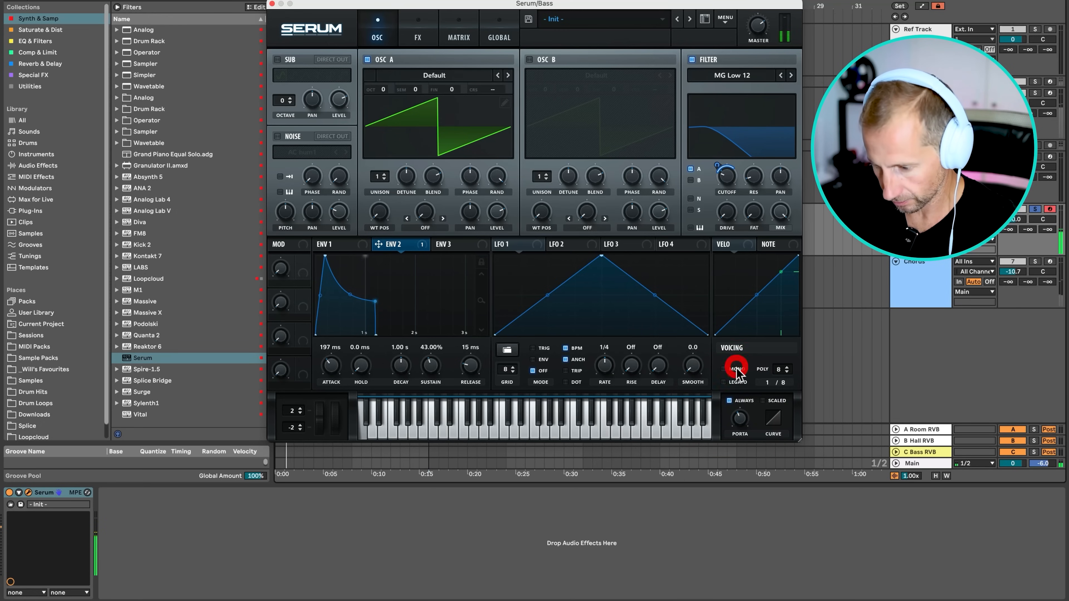
click(724, 368)
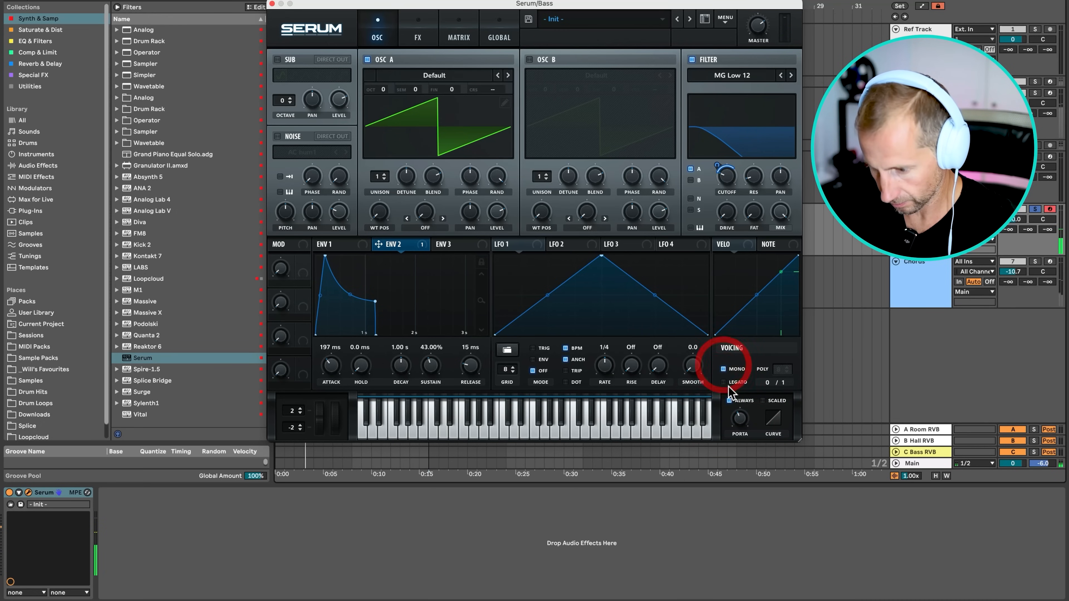
click(726, 383)
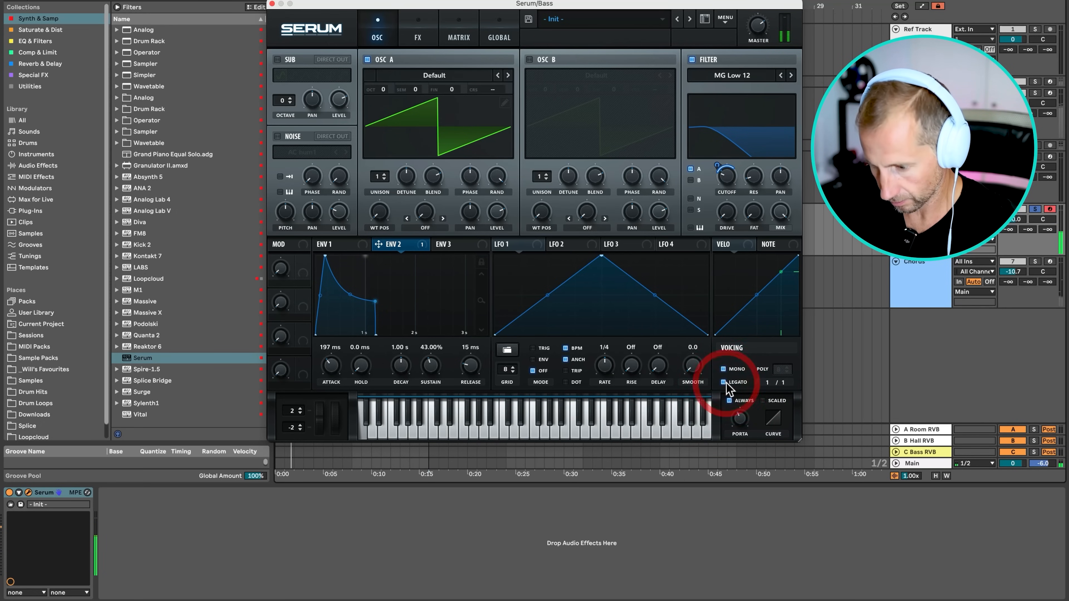
drag(742, 414, 741, 410)
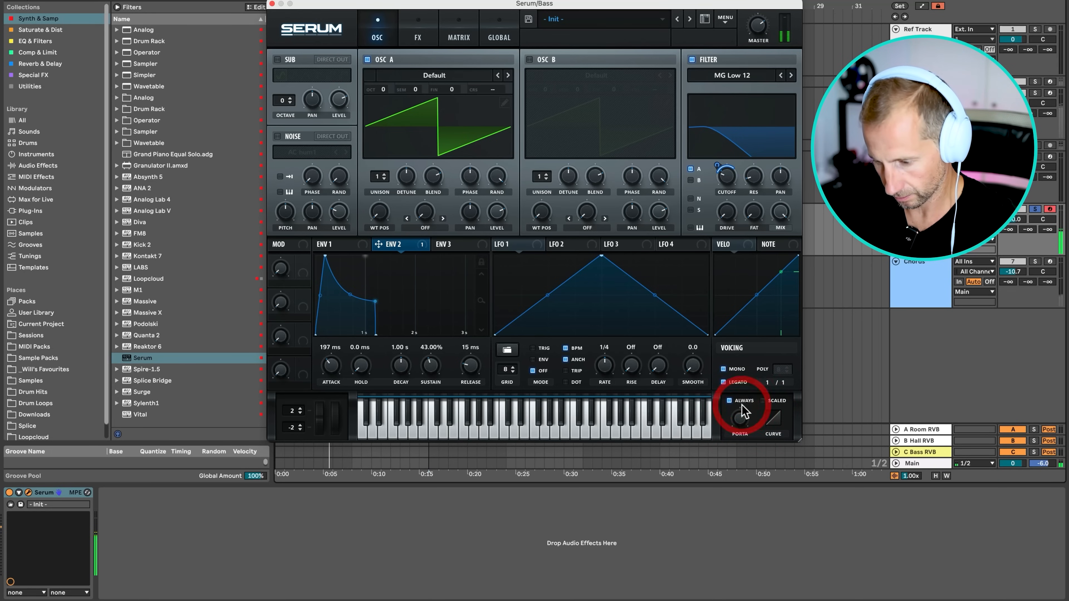
click(741, 431)
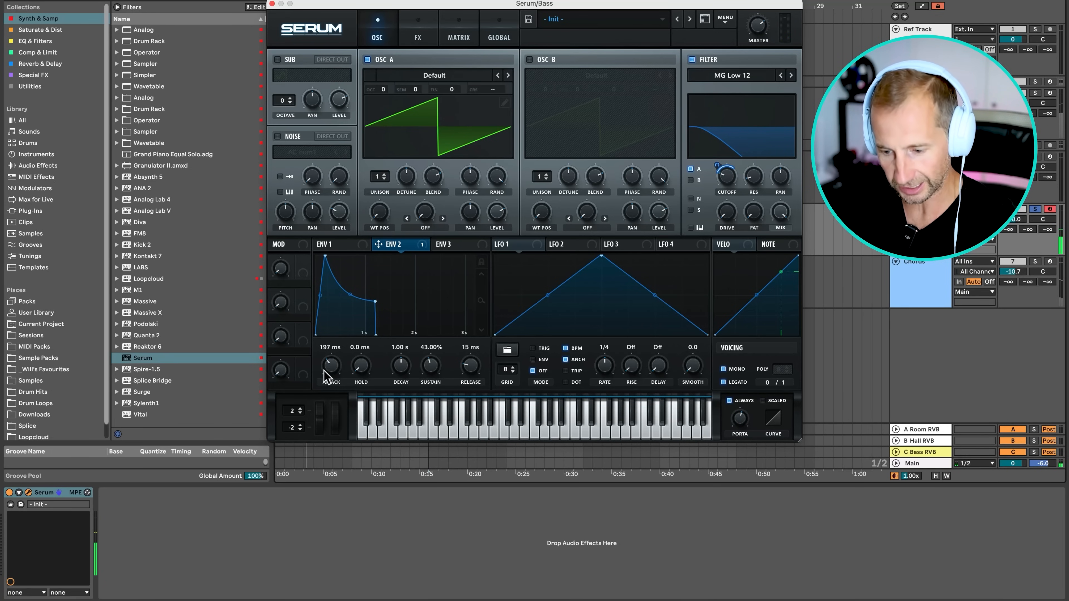
Set Envelope 2's attack to 90 ms and give OSC A seven unison voices with adjusted detune.
drag(333, 368, 333, 376)
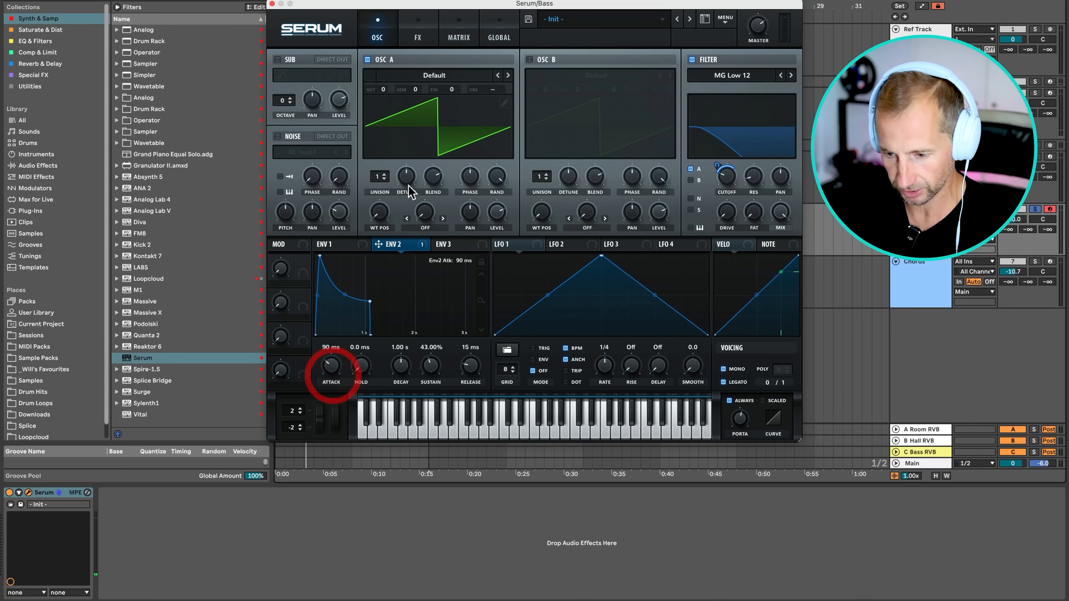
drag(378, 176, 414, 224)
key(space)
mouse_move(410, 174)
mouse_down()
mouse_move(408, 155)
mouse_move(404, 166)
mouse_up()
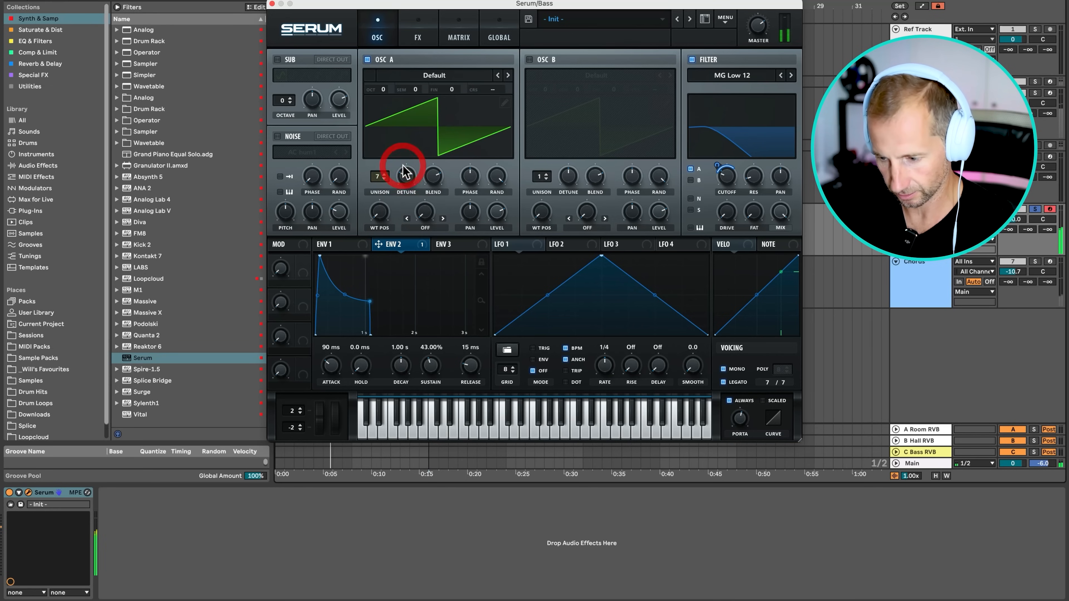
Enable OSC B, route it through the filter, and set it to octave -1 at 44% level.
click(529, 60)
click(691, 180)
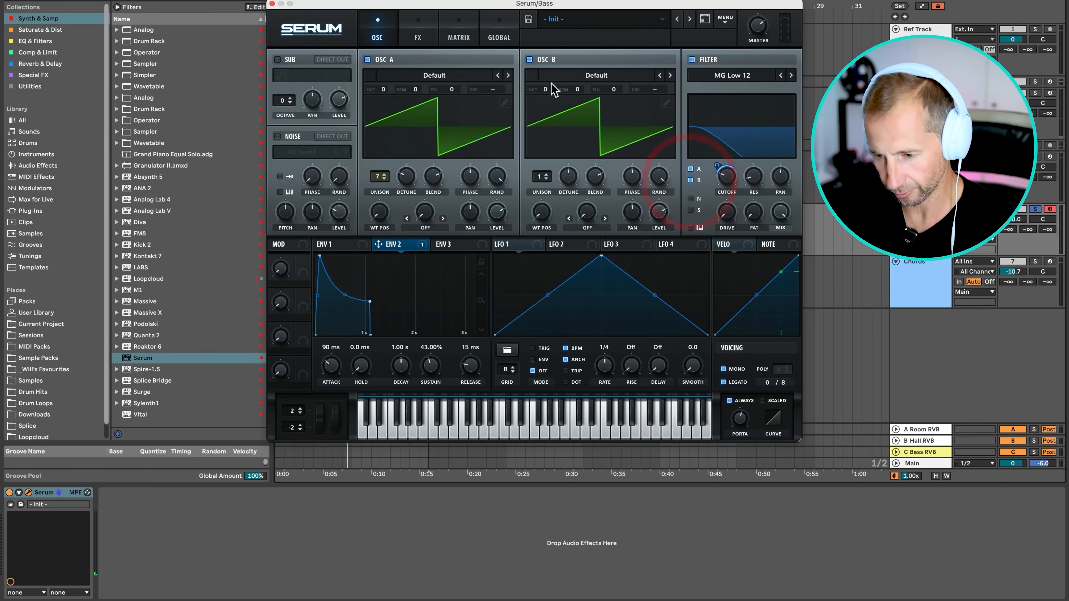
click(664, 376)
drag(663, 219, 658, 183)
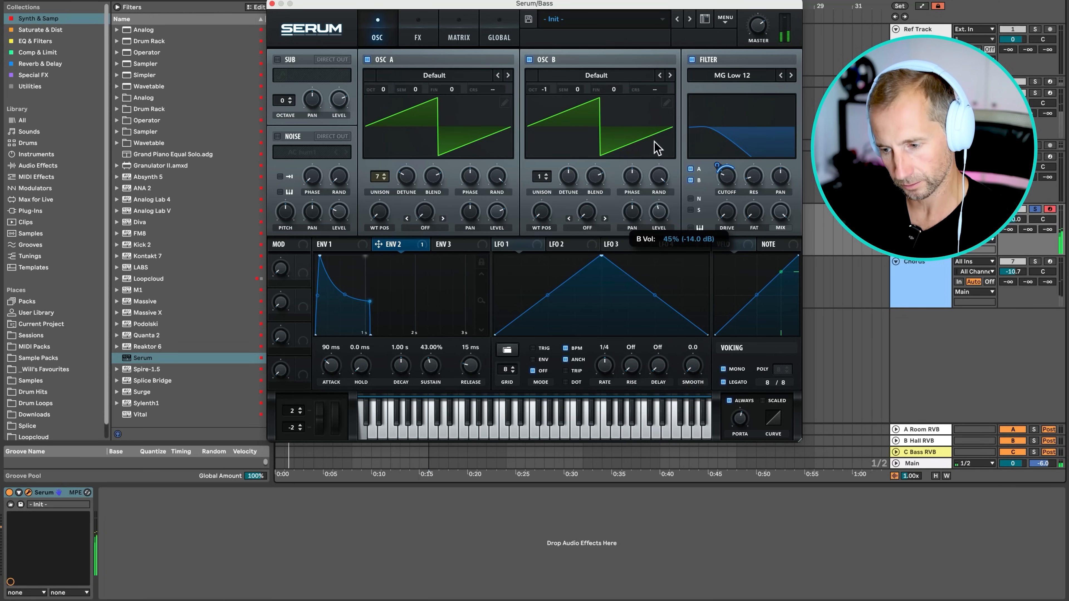
drag(657, 145, 654, 146)
mouse_move(658, 211)
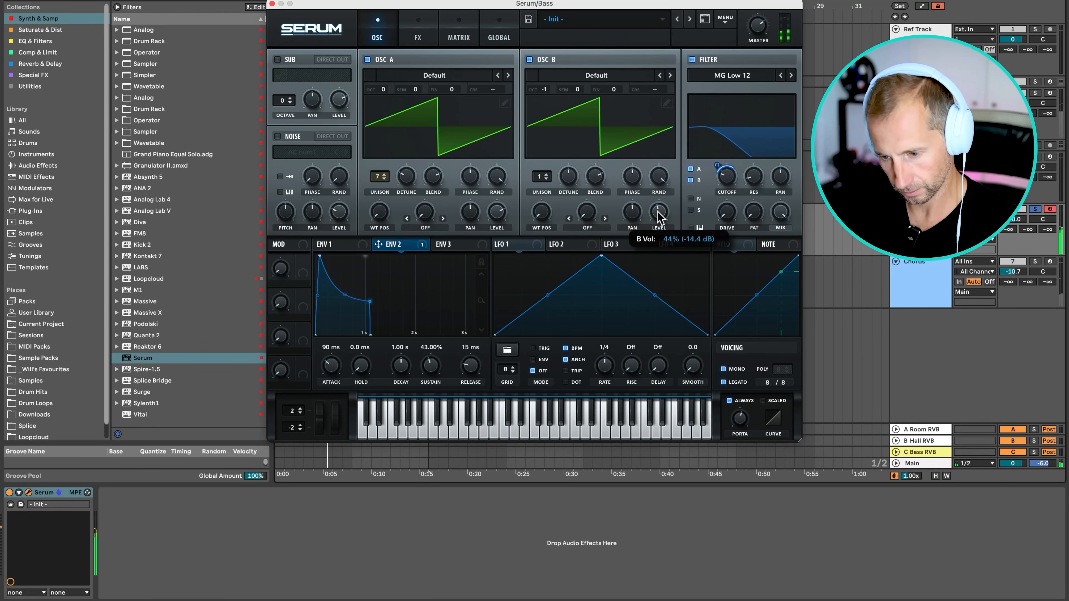
Set Envelope 2's decay to 2.89 s and attack to 205 ms, fine-tune OSC B's level and close Serum.
drag(401, 367, 403, 362)
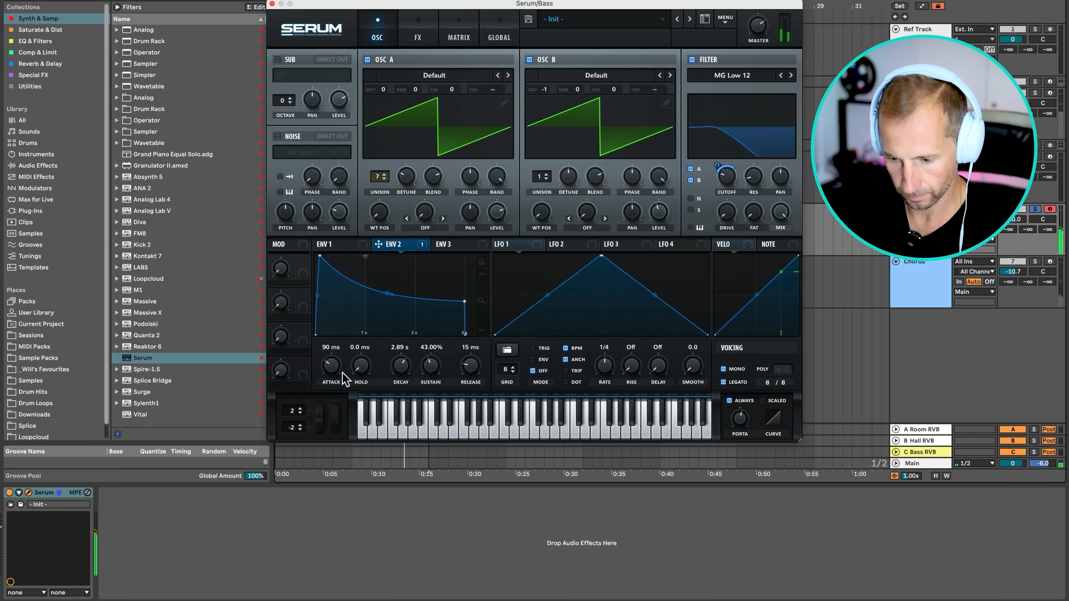
drag(328, 369, 333, 366)
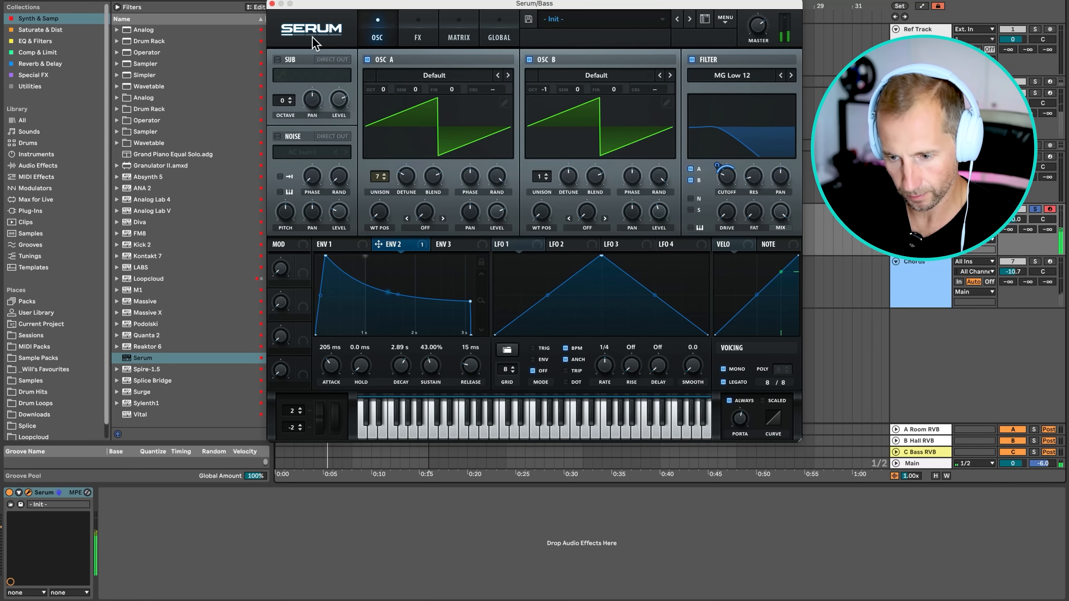
drag(659, 213, 657, 216)
click(272, 4)
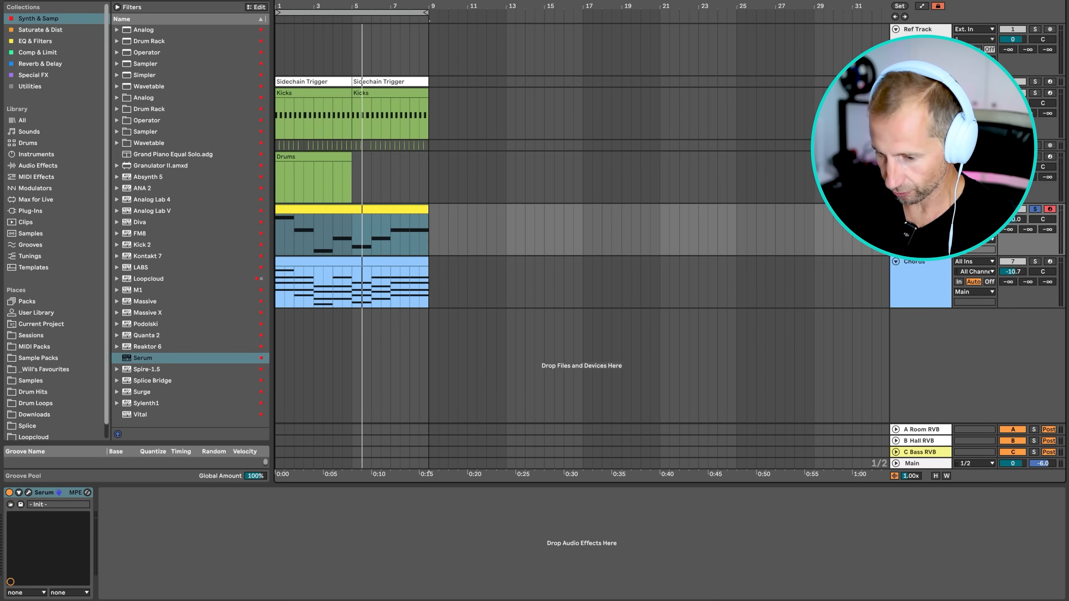
Duplicate the Bass track and add EQ Eight after Serum on the original.
key(ctrl+d)
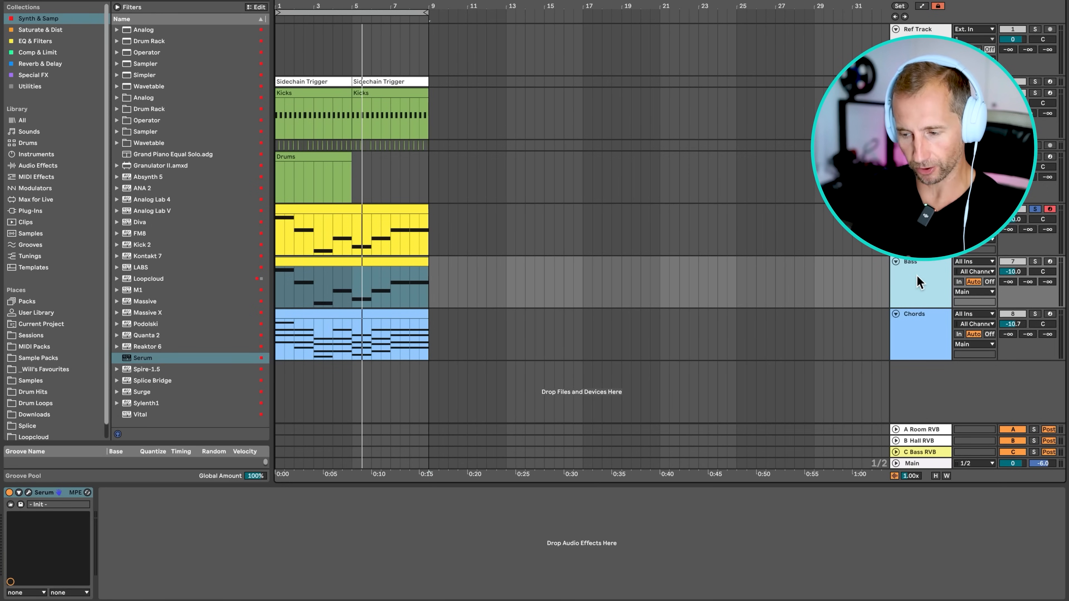
key(Up)
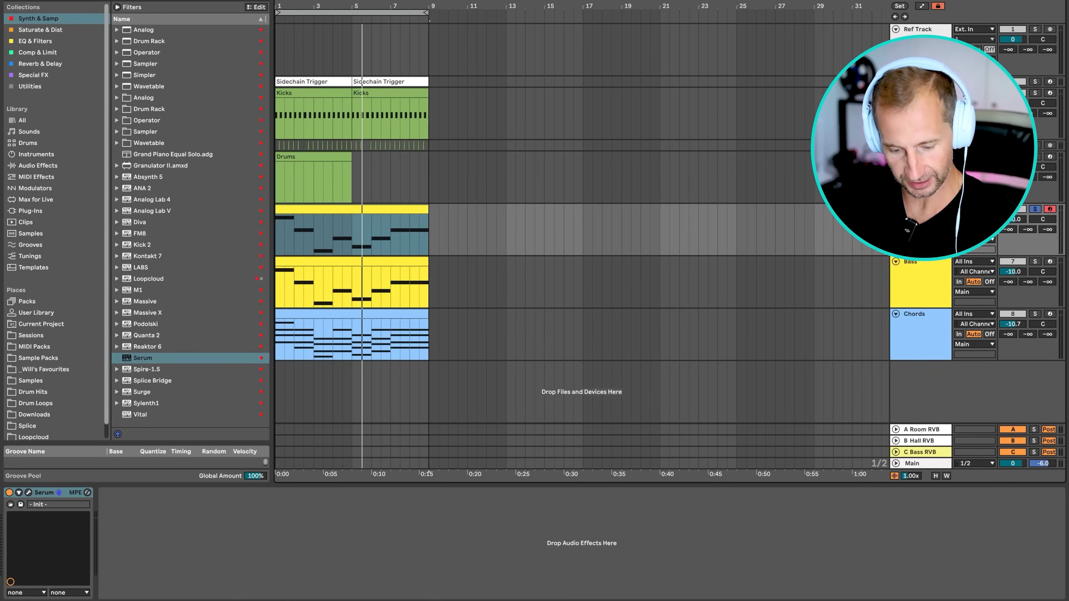
click(35, 41)
drag(146, 41, 355, 228)
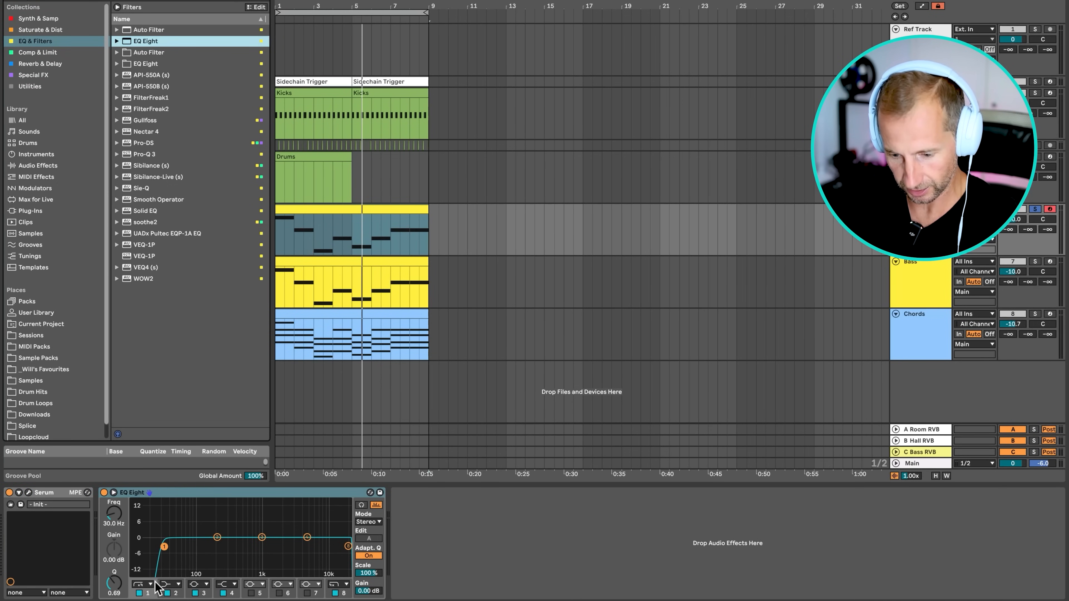
Set the EQ Eight low cut on the Bass track to 100 Hz and play the loop.
click(110, 526)
text(100)
key(Return)
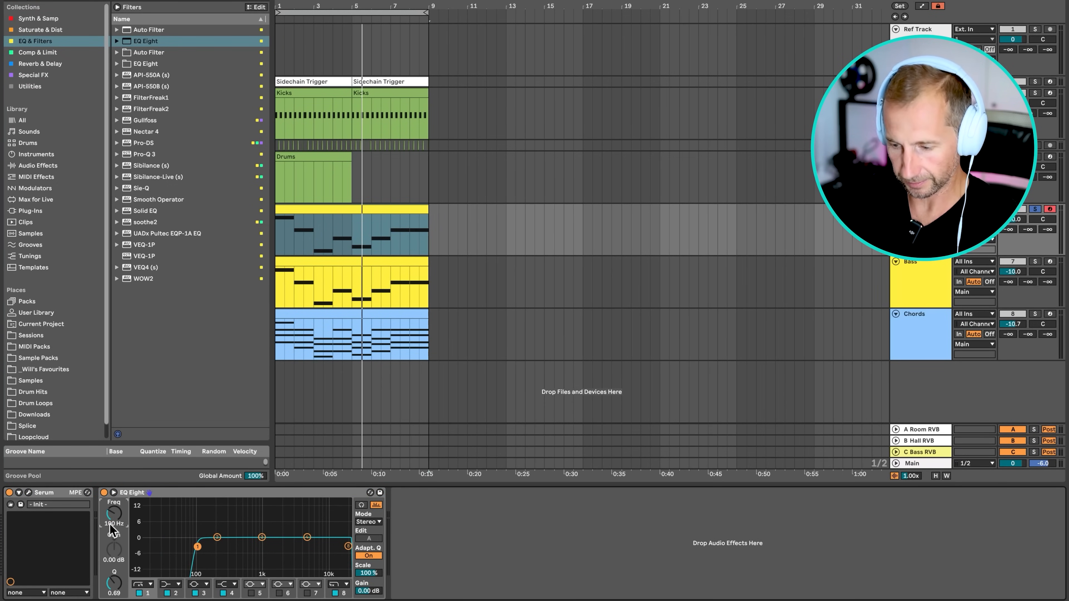
key(space)
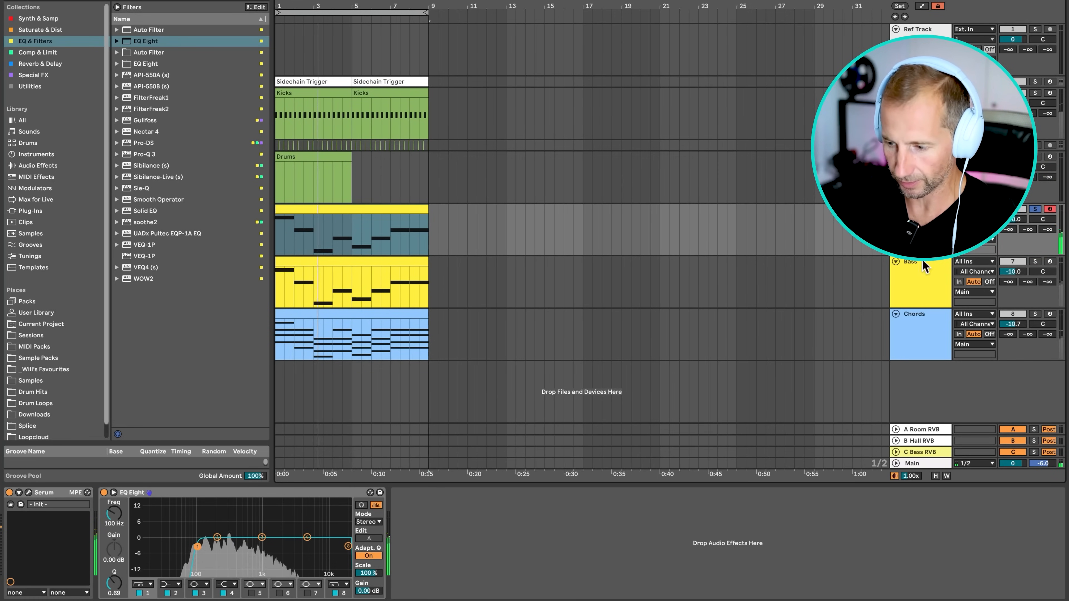
Solo the duplicated bass track and rename it Sub Bass.
click(1039, 266)
click(1035, 261)
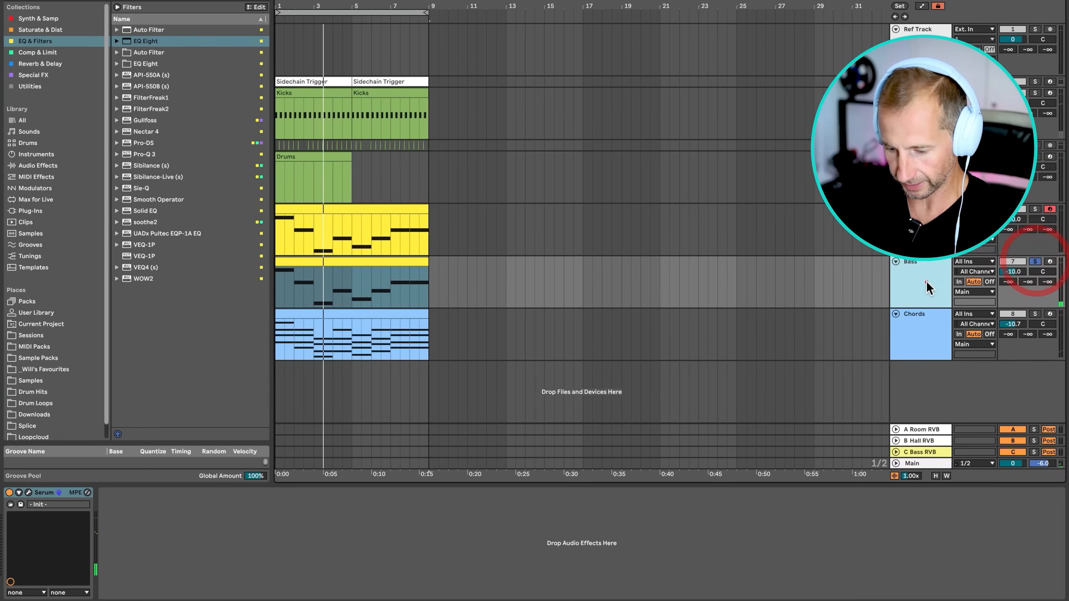
click(923, 282)
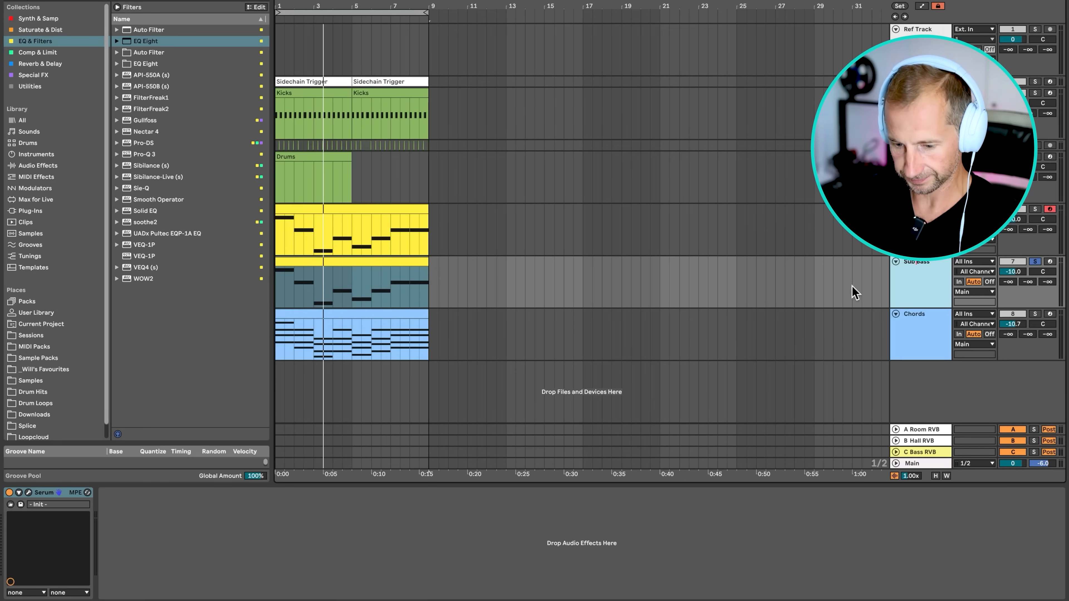
In the Sub Bass track's Serum, reduce OSC A to one unison voice, disable OSC B and lower the filter cutoff.
click(28, 493)
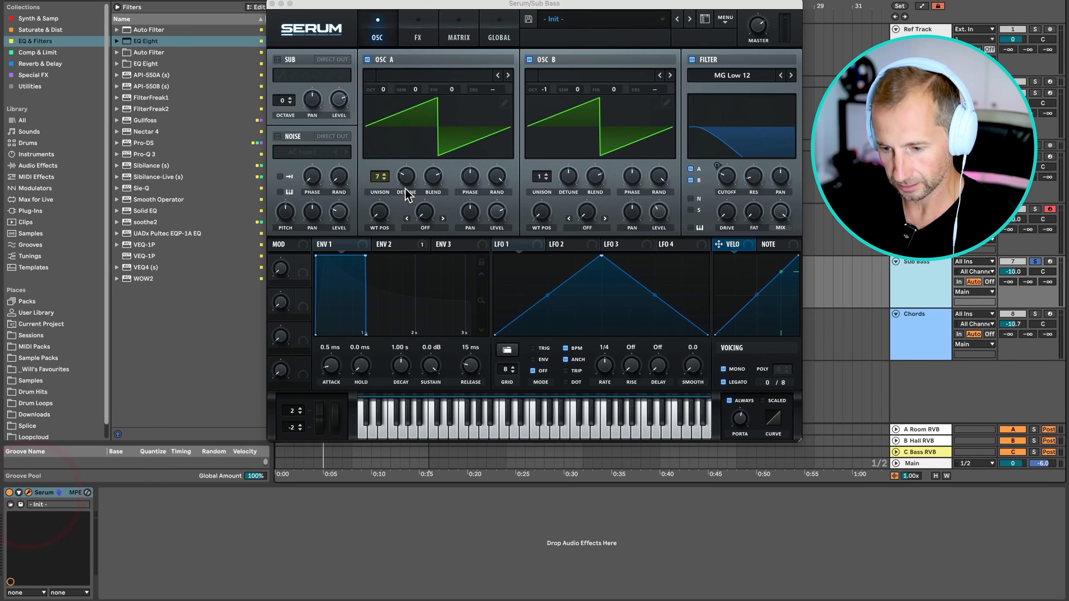
drag(375, 175, 373, 287)
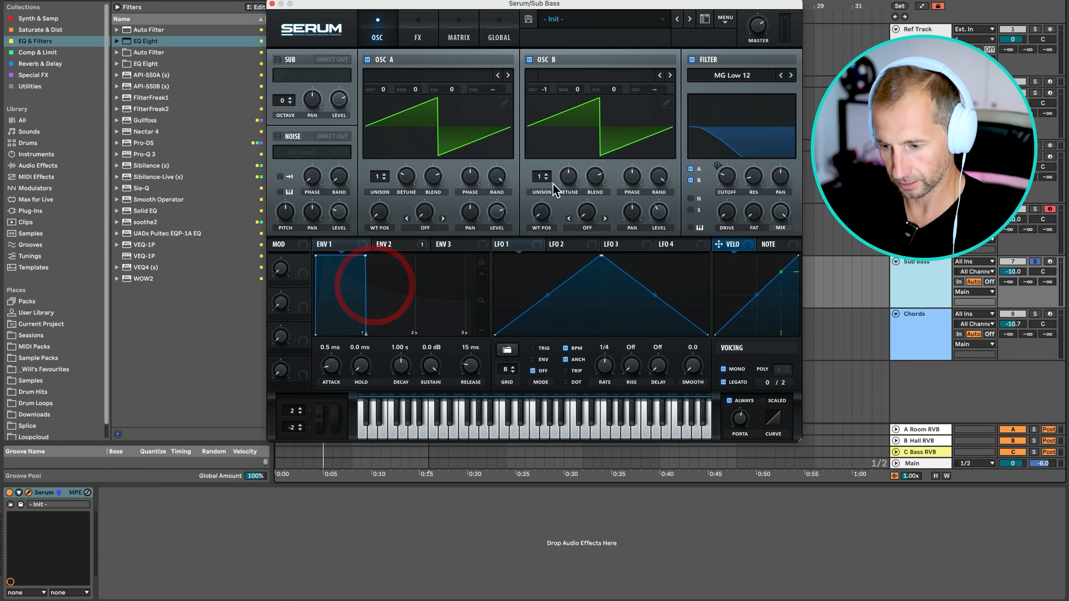
click(530, 59)
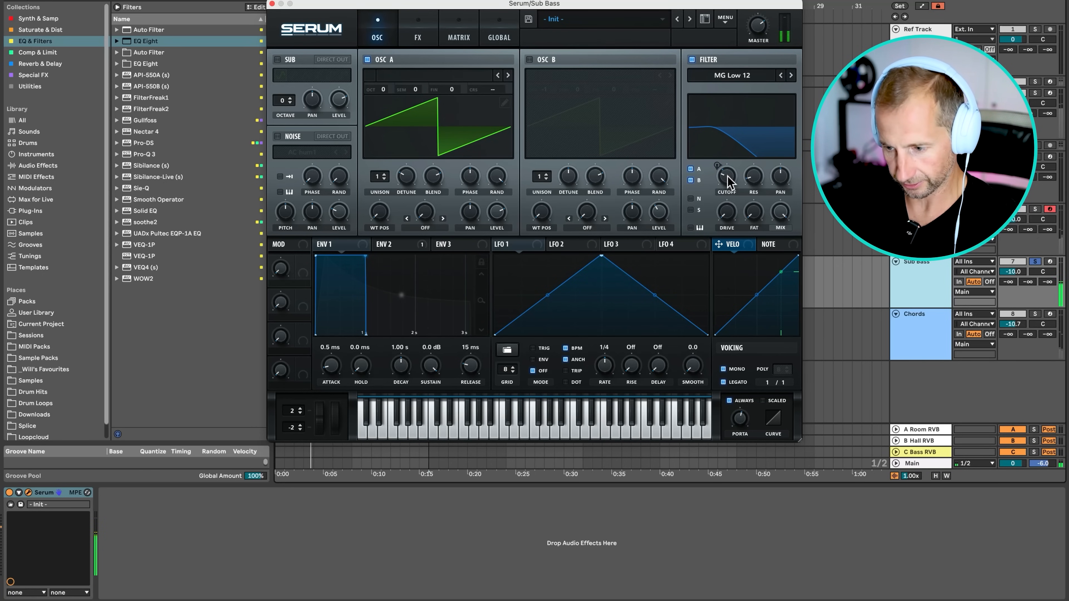
mouse_move(728, 178)
mouse_down()
mouse_move(731, 207)
mouse_move(717, 185)
mouse_up()
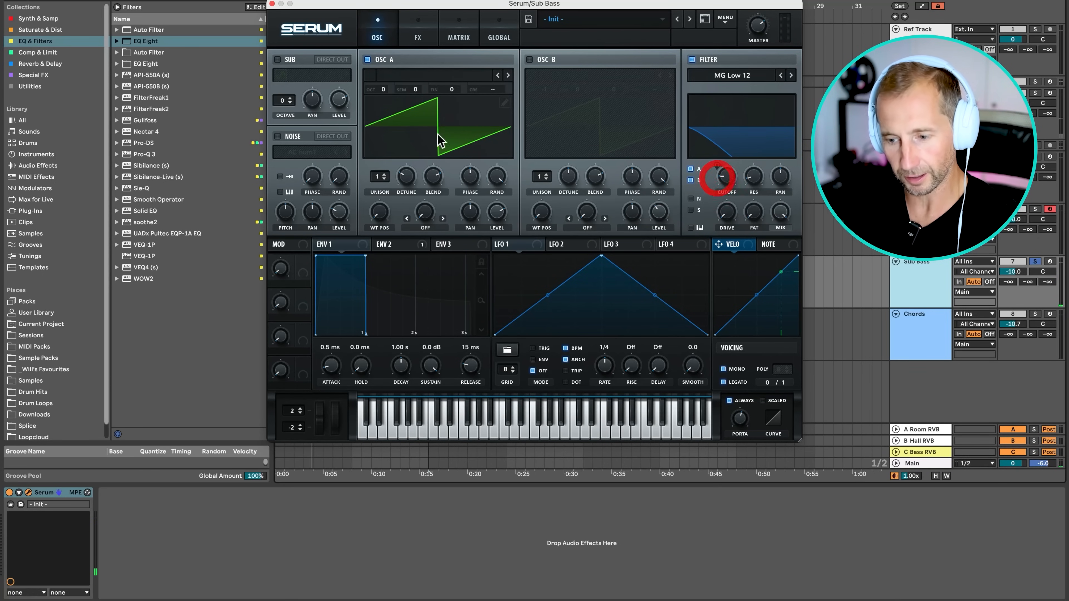
Replace OSC A with the sine sub oscillator and adjust the sub level and master volume.
click(368, 59)
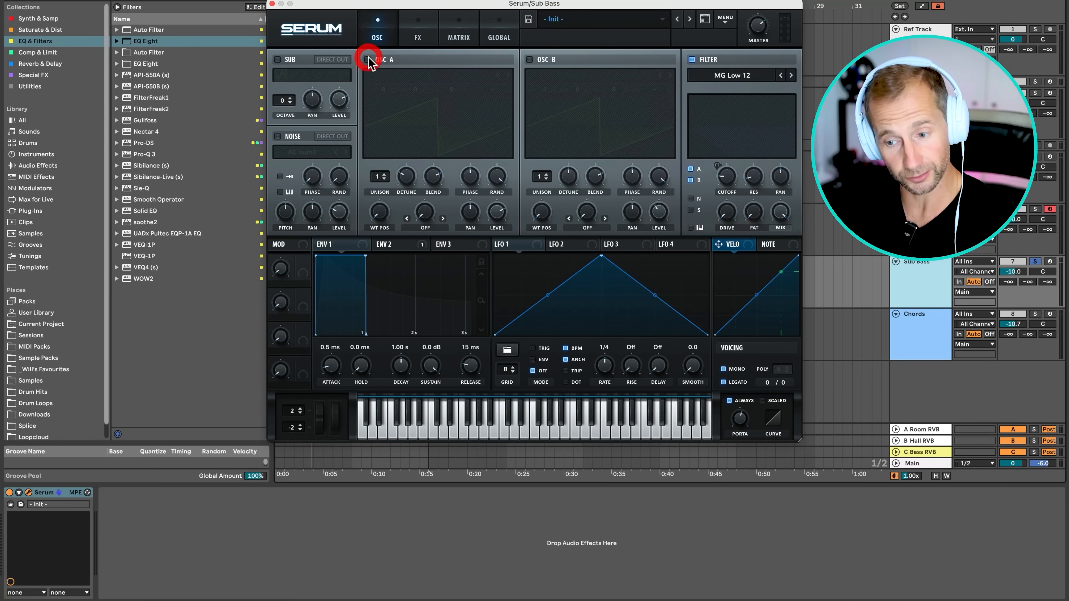
click(278, 60)
mouse_move(341, 103)
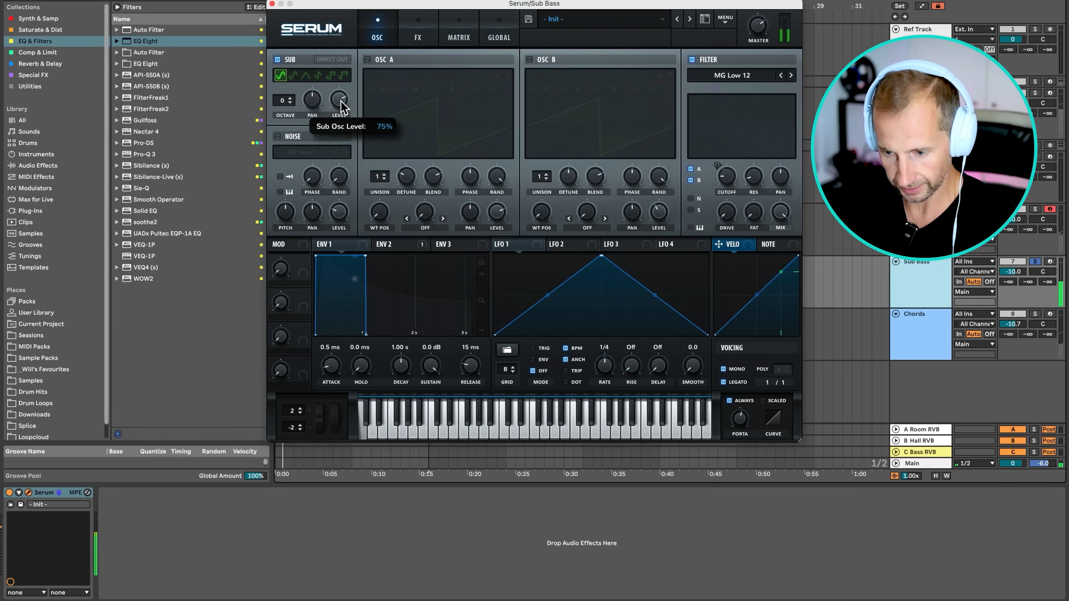
drag(339, 85, 339, 86)
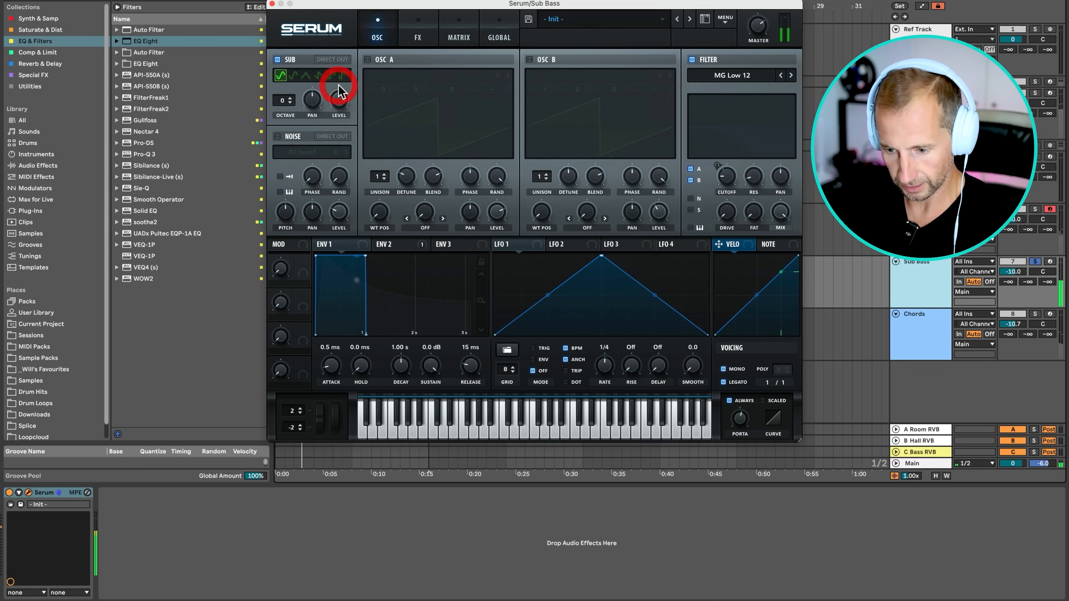
mouse_move(752, 31)
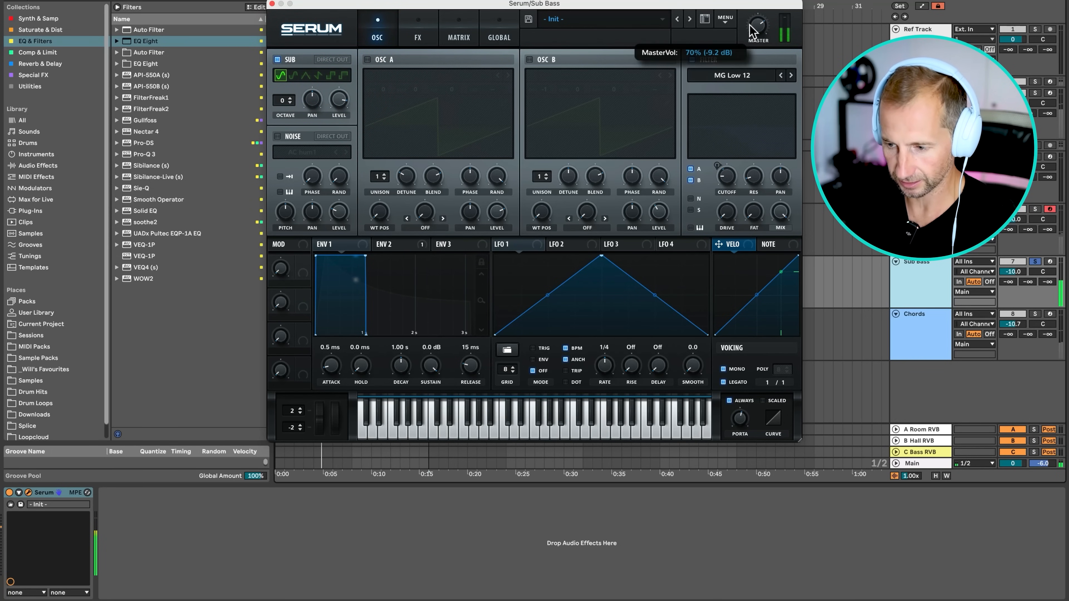
drag(754, 15, 753, 14)
Solo the Bass and Sub Bass tracks together and close the Serum window.
click(1035, 209)
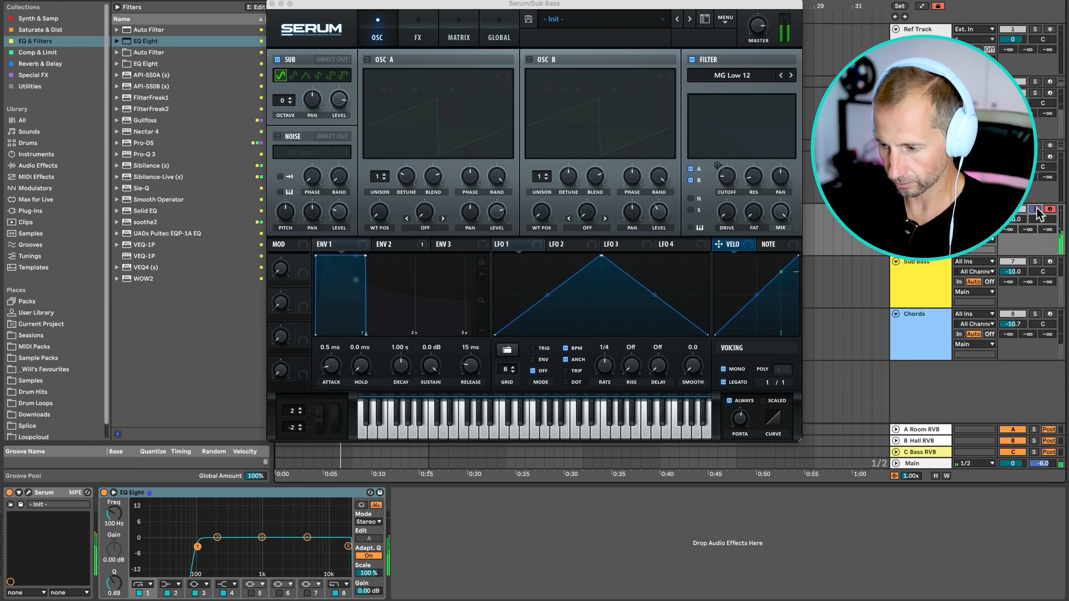
click(1033, 262)
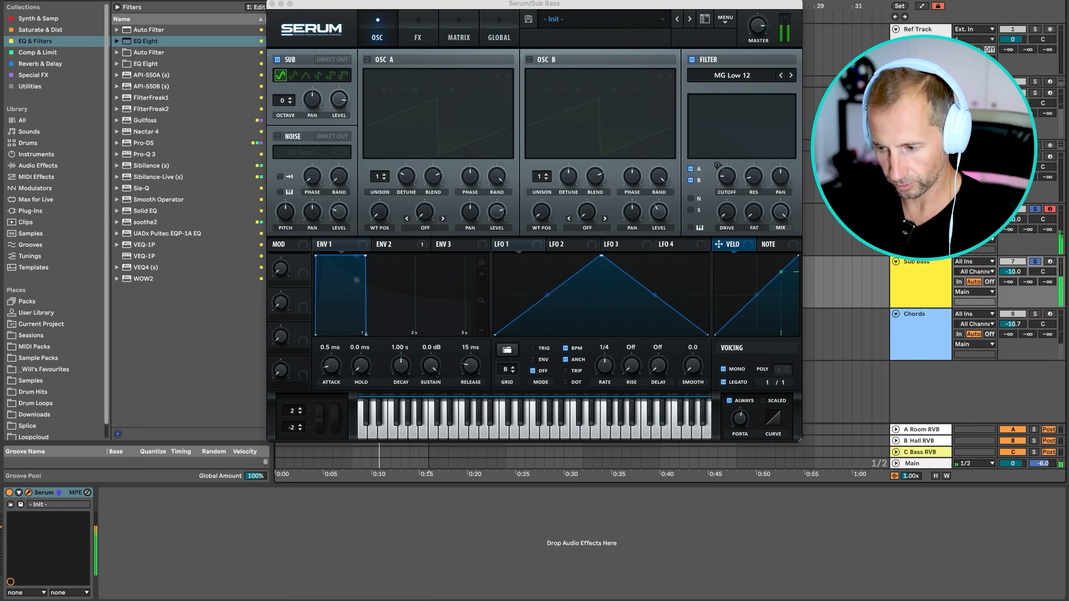
click(272, 4)
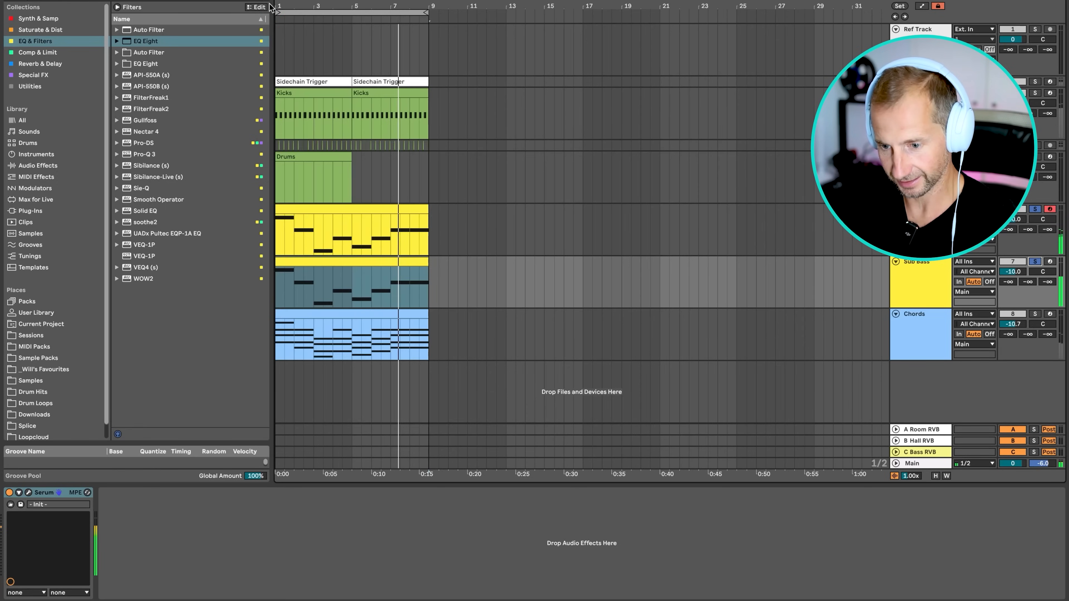
Add a Compressor to the Sub Bass track and enable its sidechain with SC Trigger as the audio source.
click(905, 238)
click(931, 284)
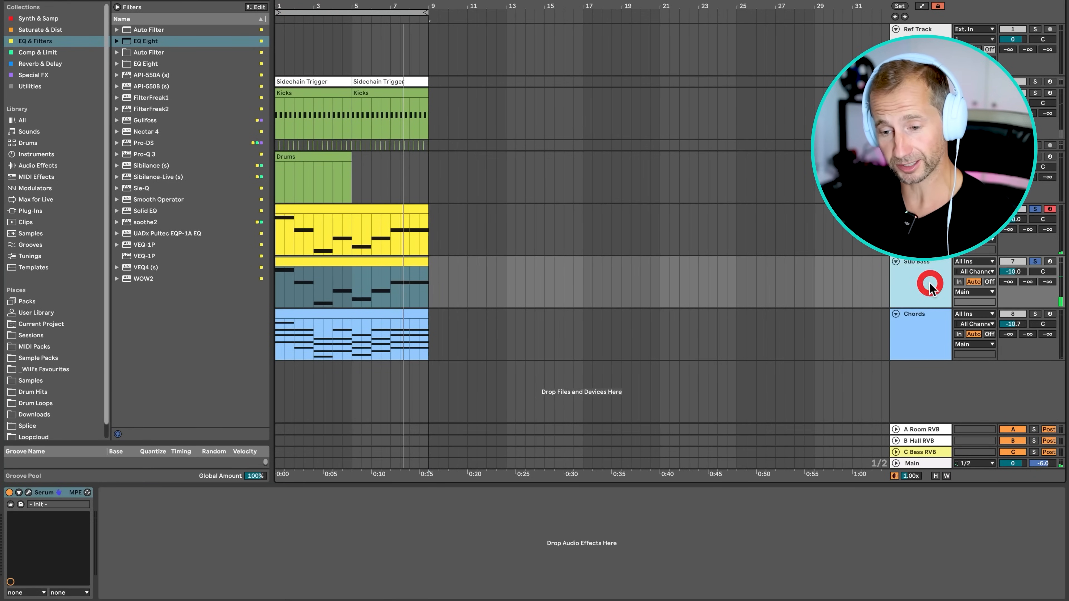
click(47, 53)
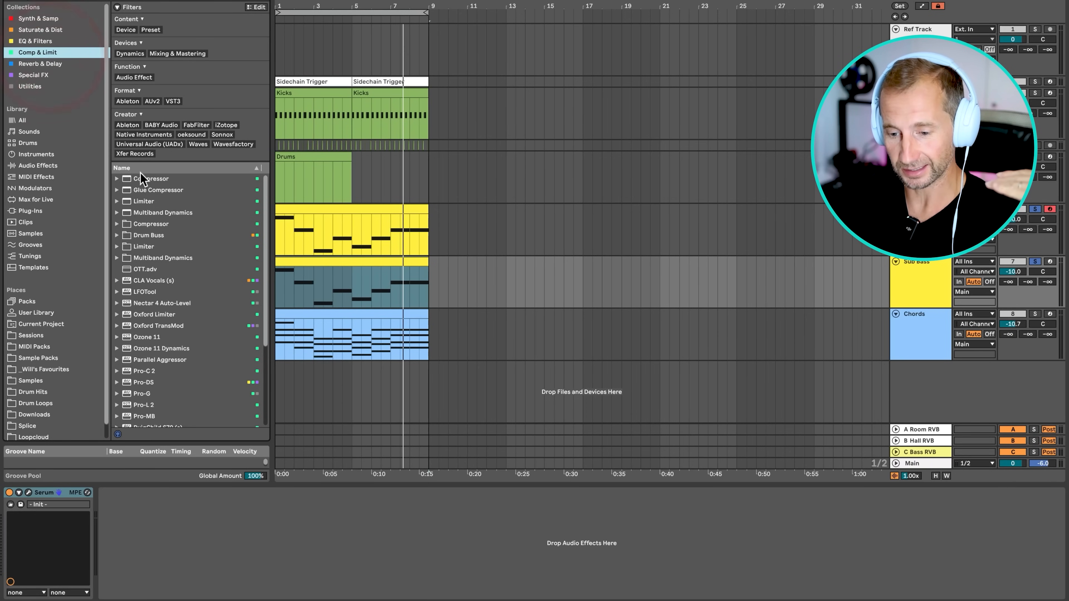
click(147, 179)
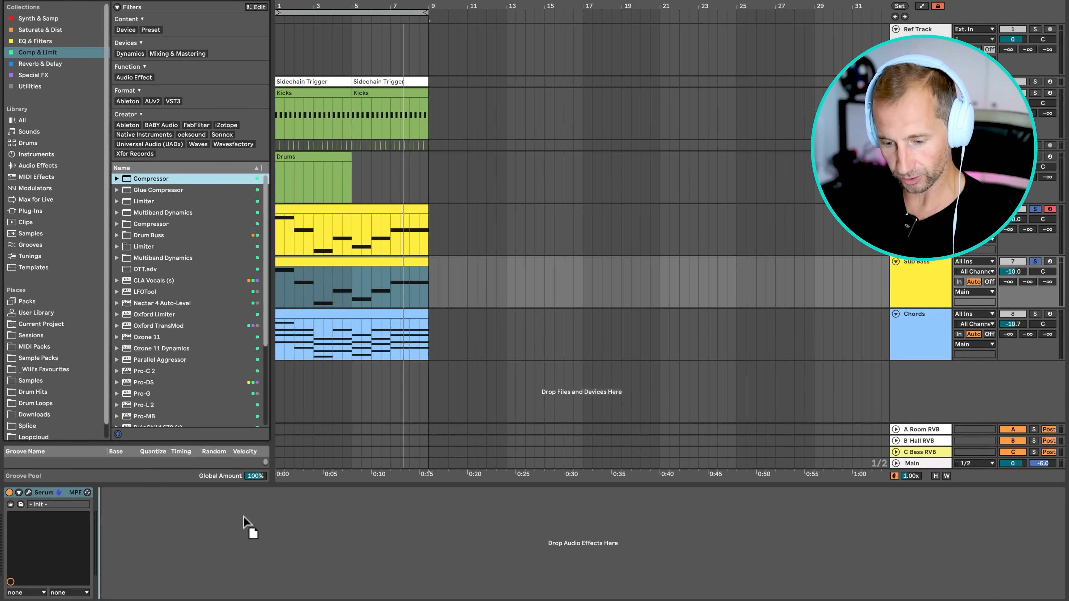
drag(245, 518, 230, 515)
click(114, 493)
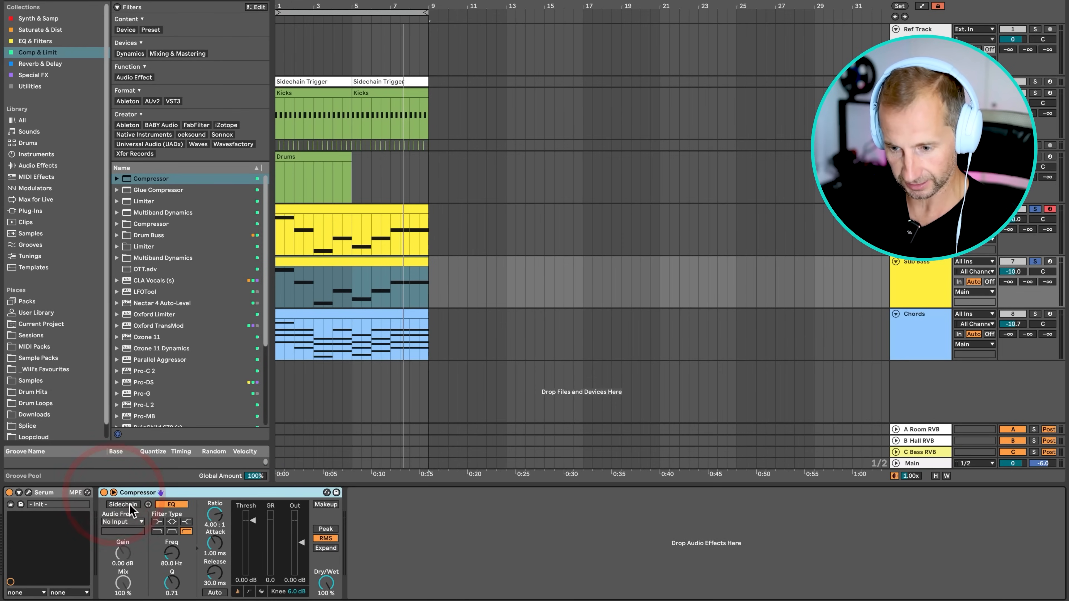
click(133, 523)
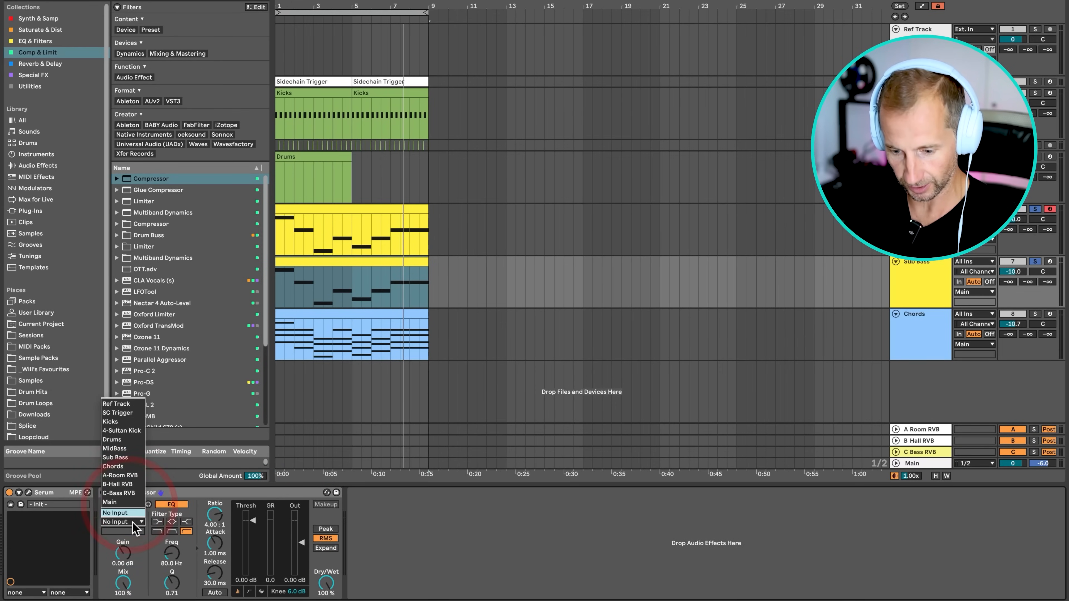
click(122, 413)
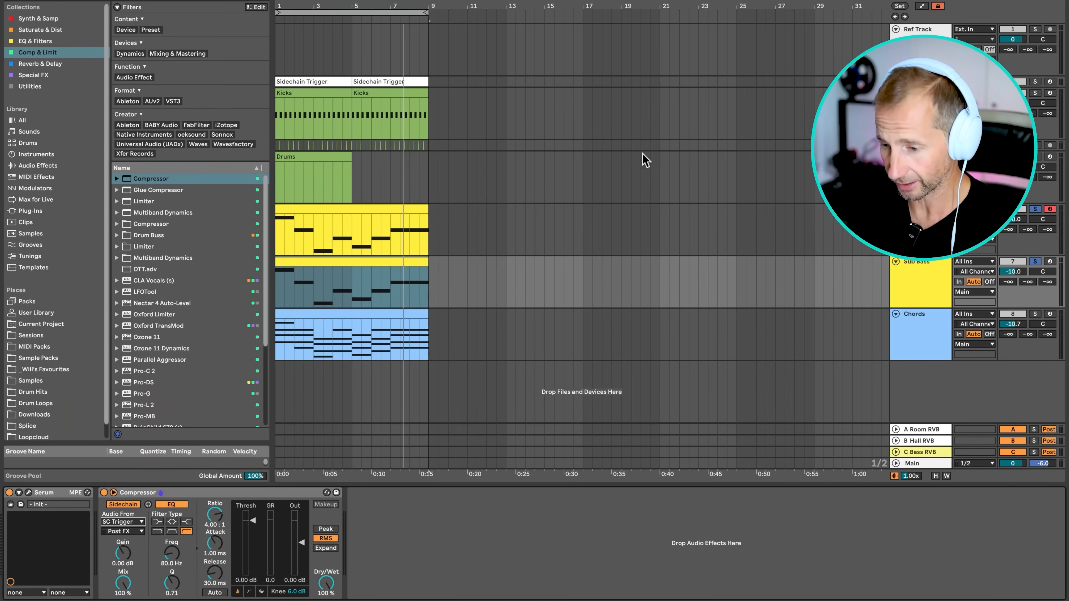
Examine the Sidechain Trigger clip and the Rimshot sample on the SC Trigger track, and fold the track again.
double_click(301, 78)
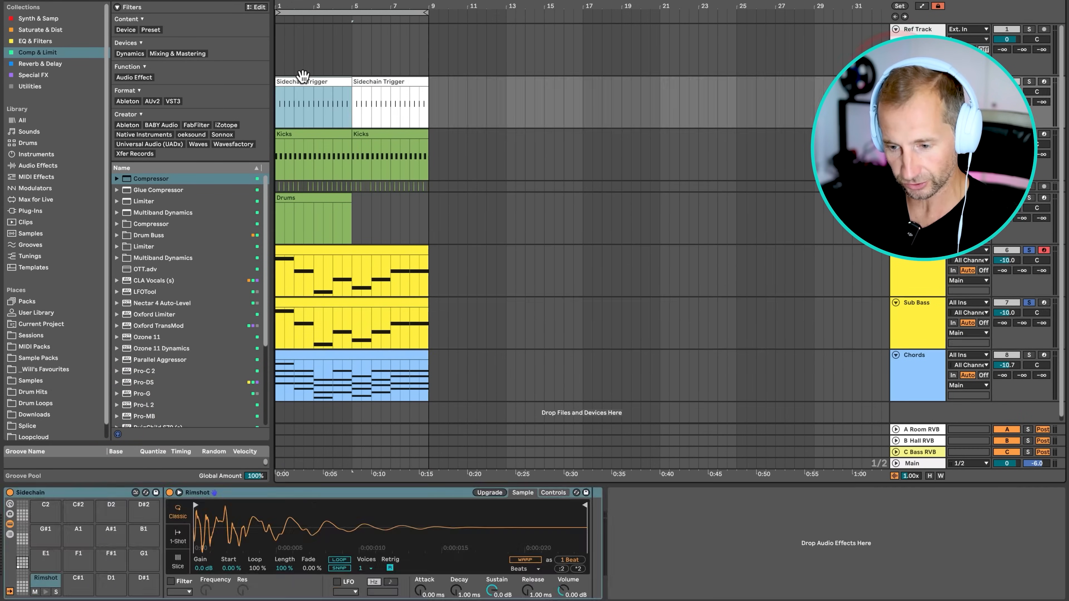
key(shift+Tab)
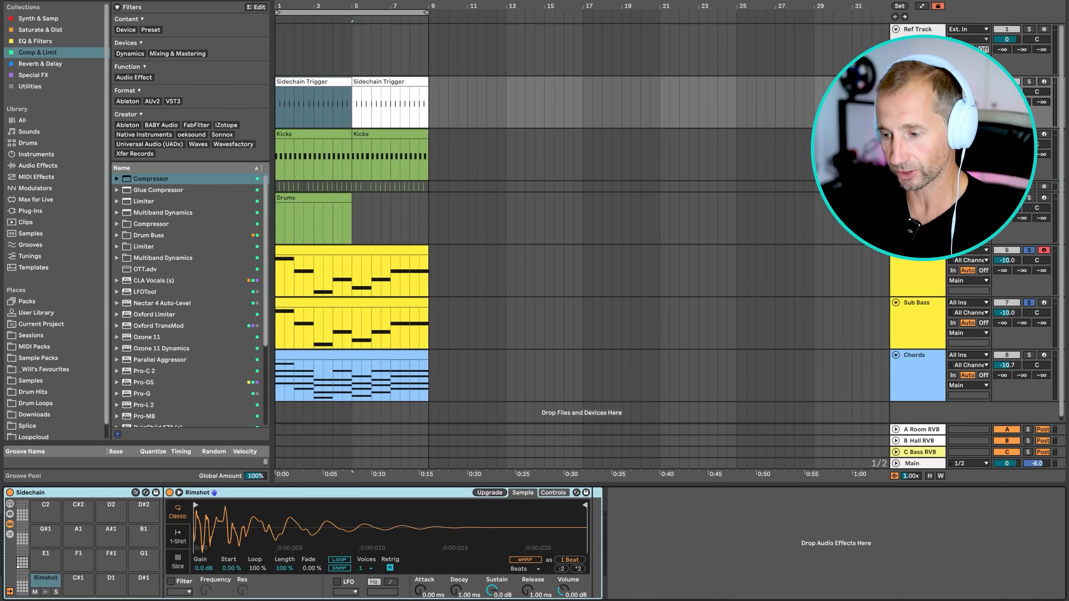
click(895, 82)
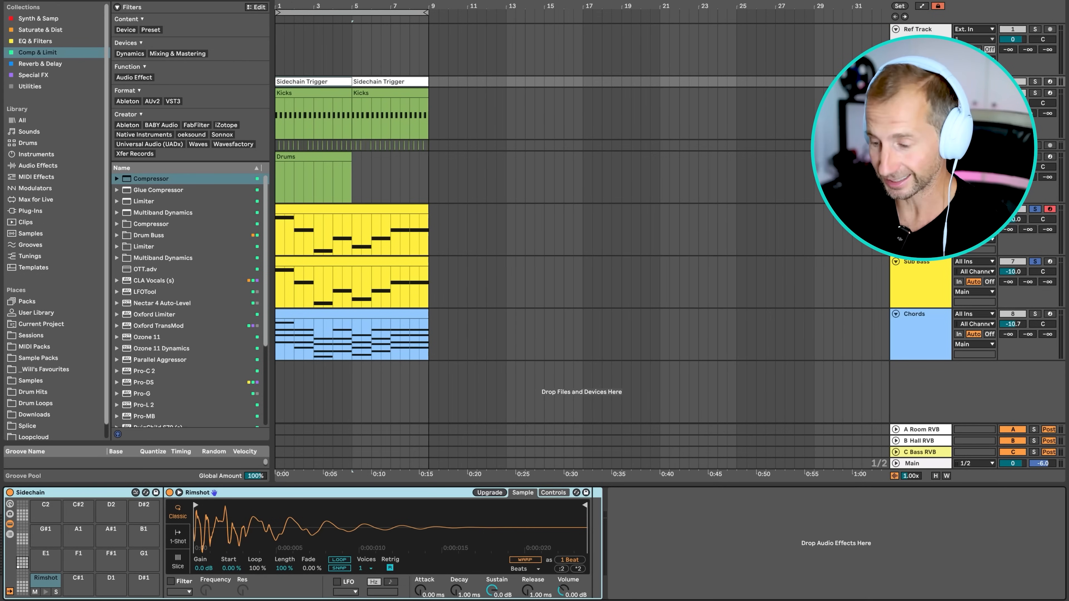
click(931, 292)
click(921, 328)
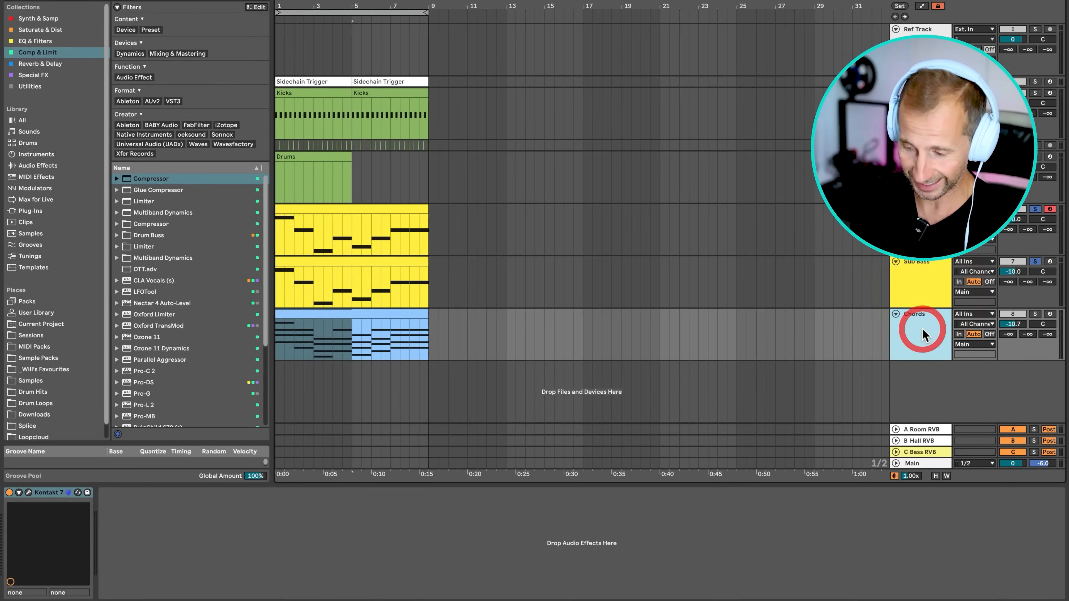
Set the Sub Bass compressor's attack to 0.01 ms and lower its threshold to about -42.4 dB during playback.
click(919, 294)
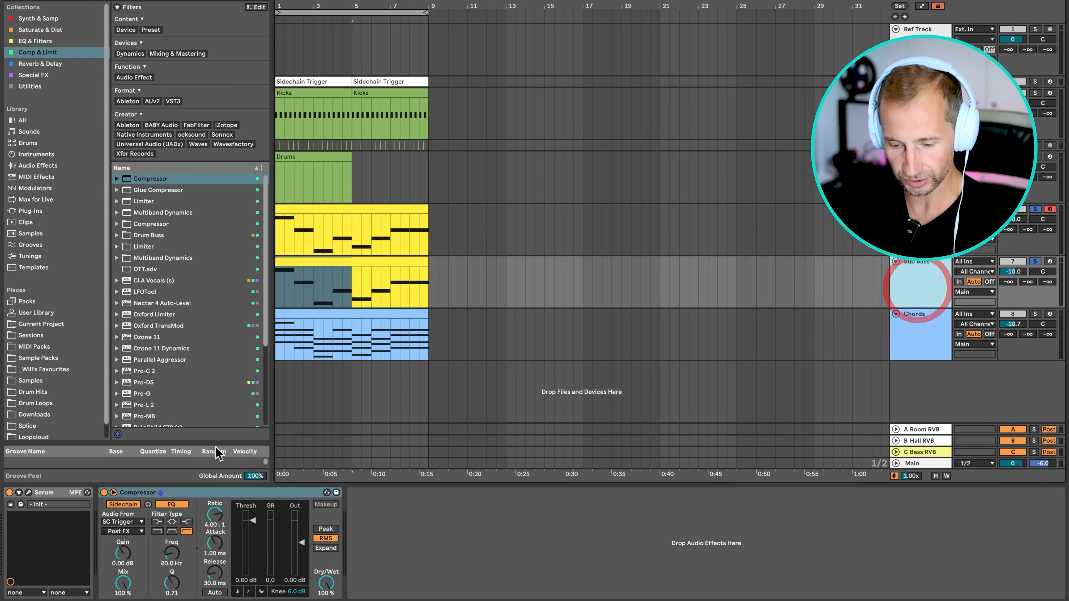
click(218, 544)
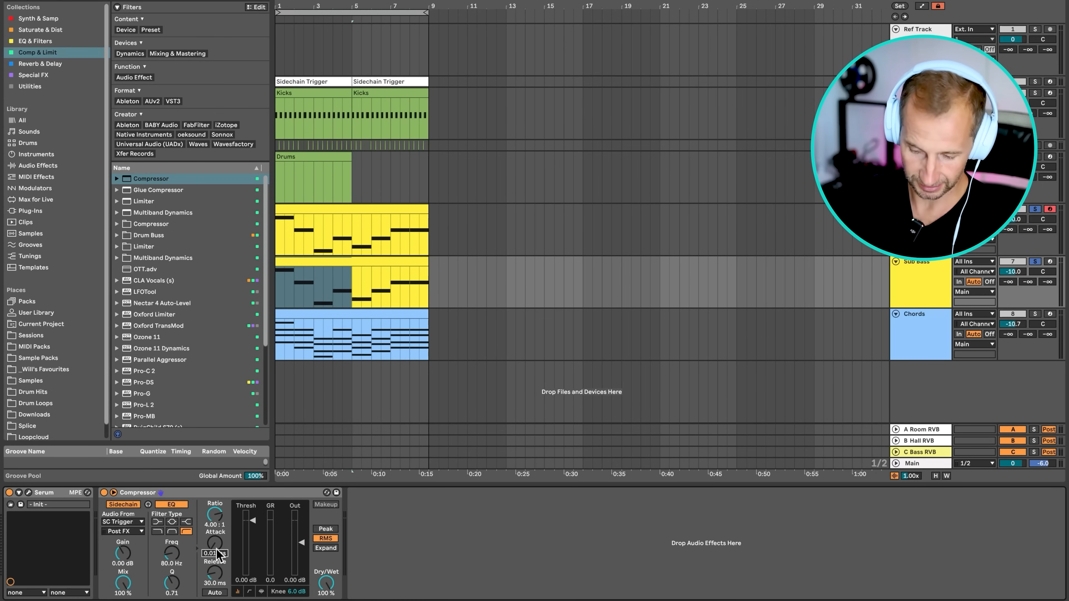
key(space)
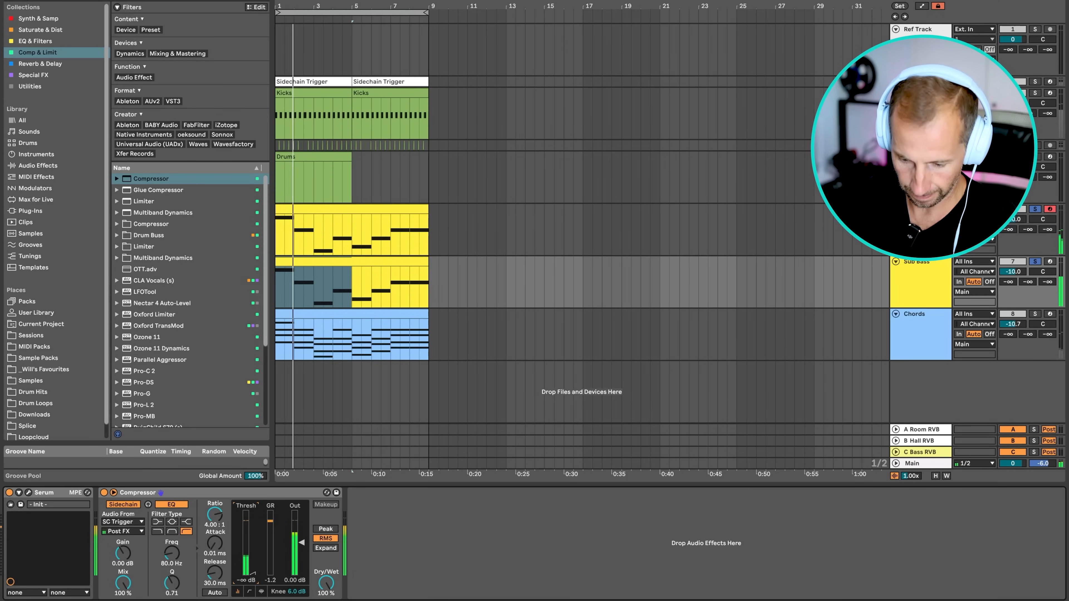
drag(252, 573, 253, 566)
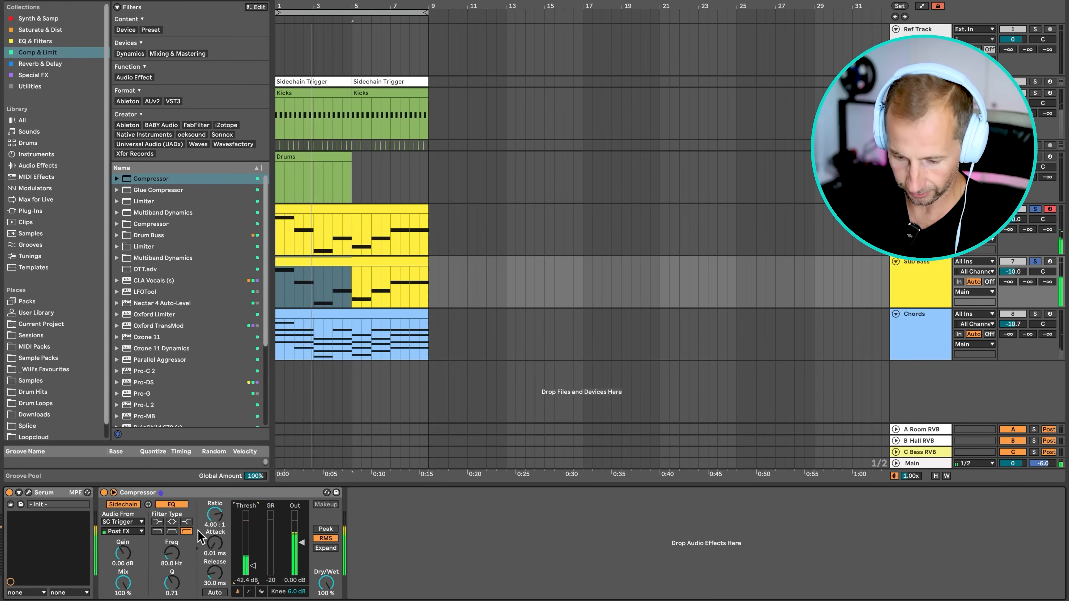
Solo the Sub Bass track on its own and add the Kicks track to the solo.
click(1035, 261)
click(1035, 262)
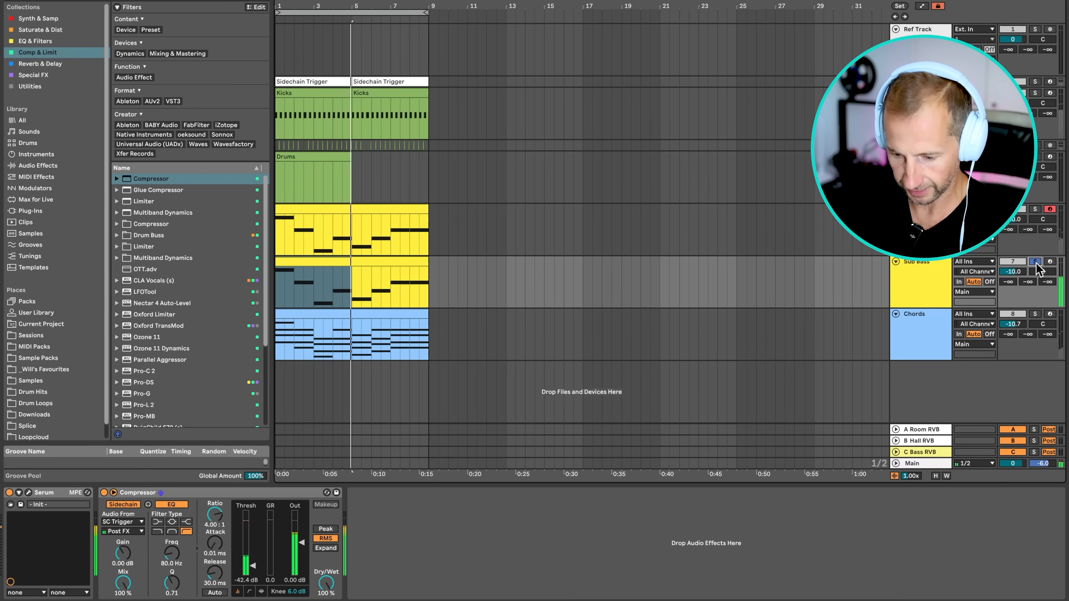
click(1036, 93)
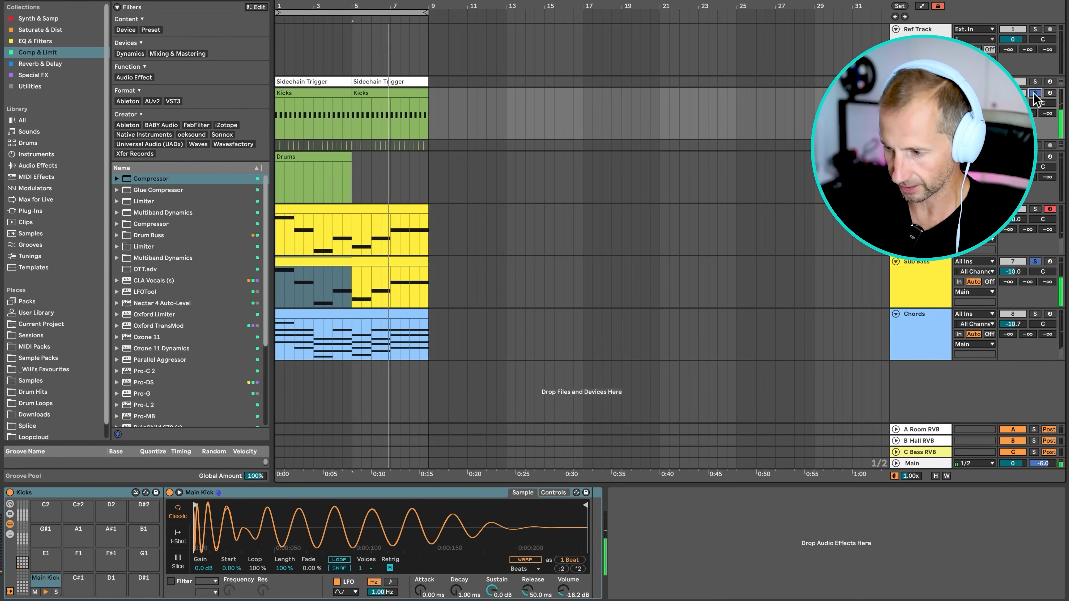
Add an EQ Eight to the Kicks track, disable band 1 and lower the high-cut band to 306 Hz.
click(38, 41)
drag(146, 41, 642, 539)
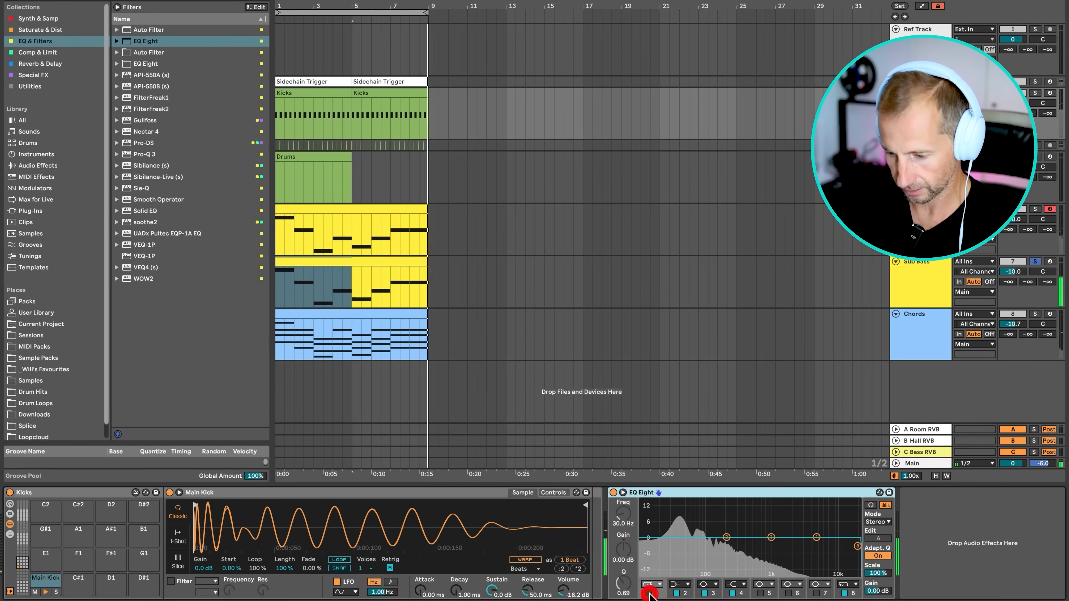
drag(858, 546, 738, 547)
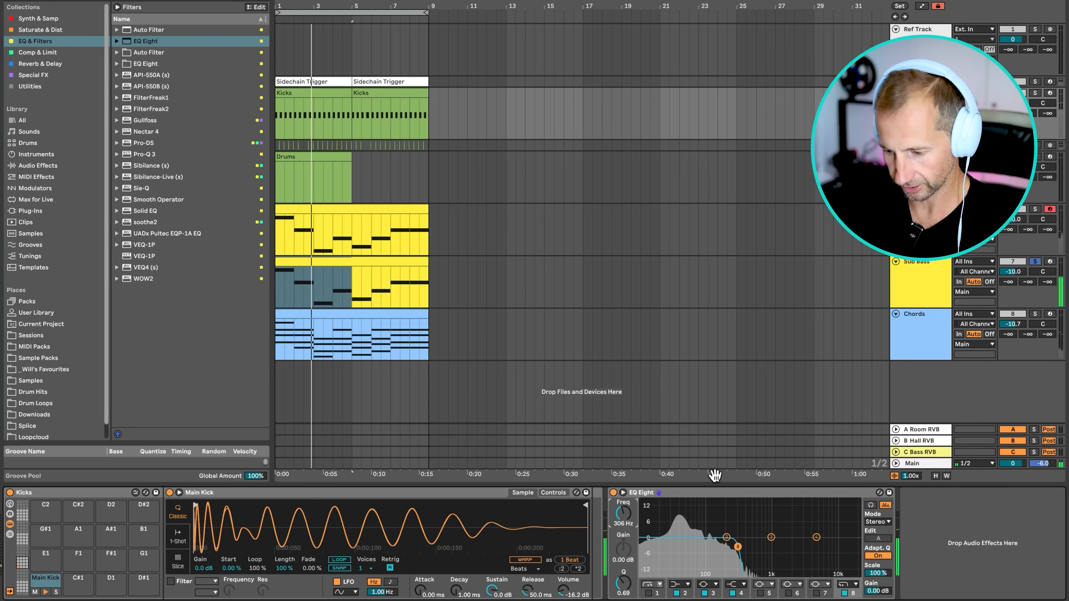
Move the EQ Eight from Kicks to Sub Bass behind the Compressor and set its high cut to 215 Hz.
click(713, 489)
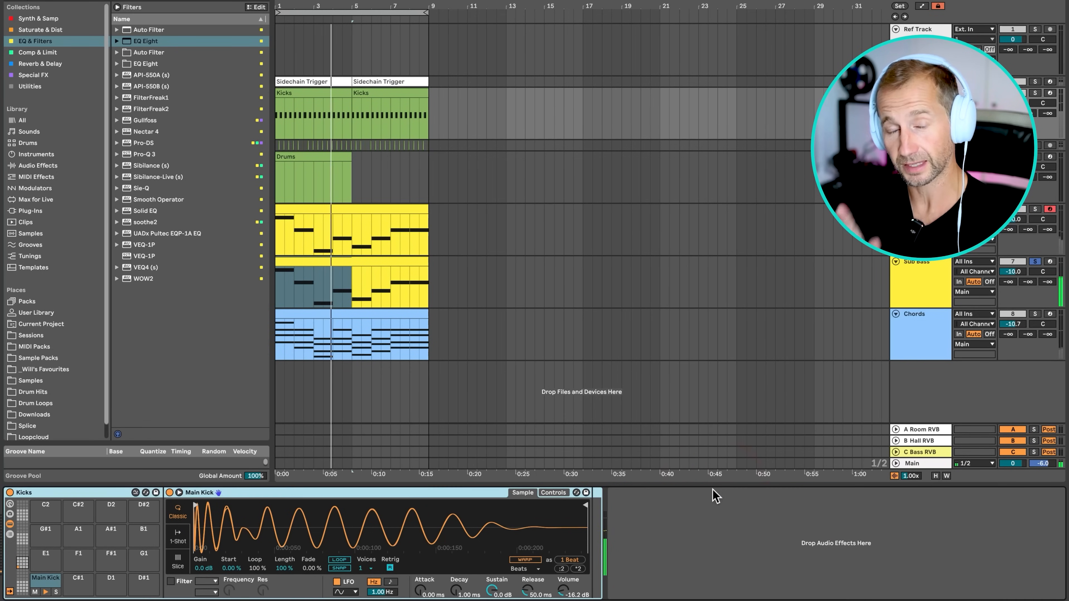
key(Delete)
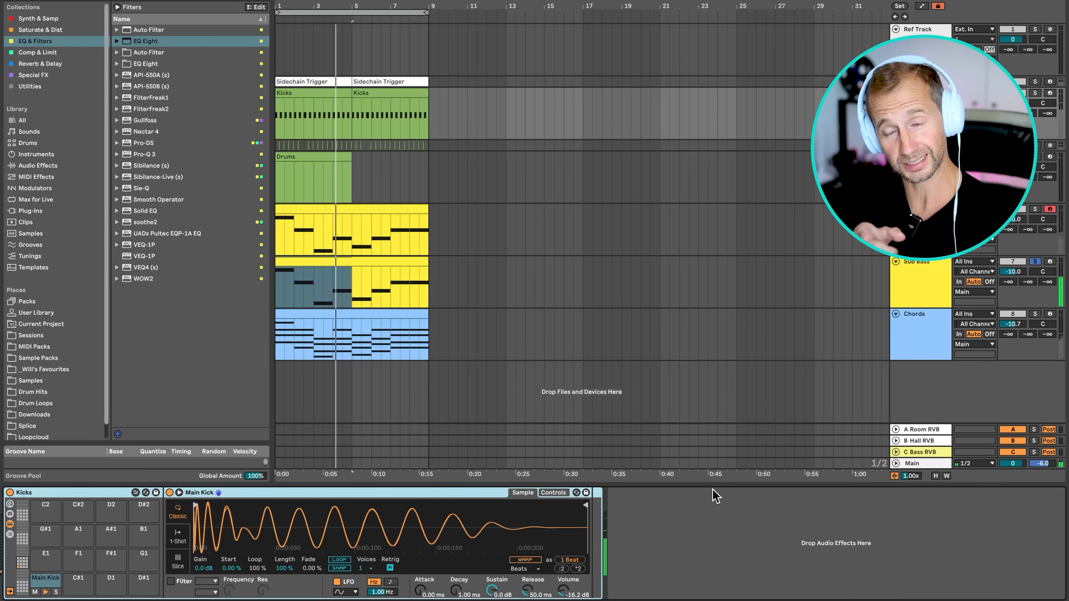
click(943, 279)
click(473, 530)
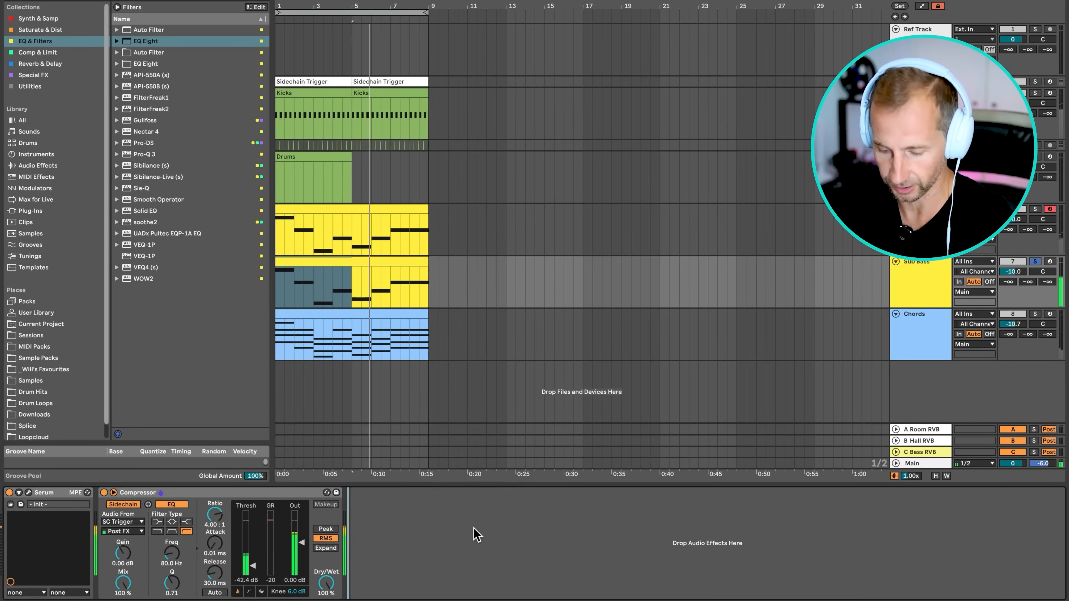
key(ctrl+v)
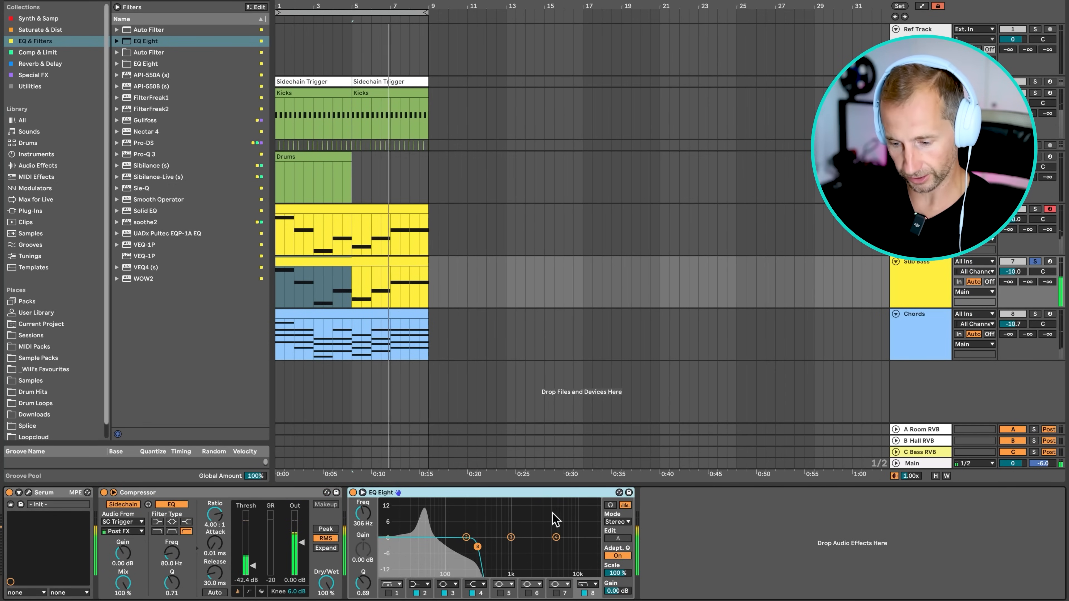
drag(477, 546, 468, 547)
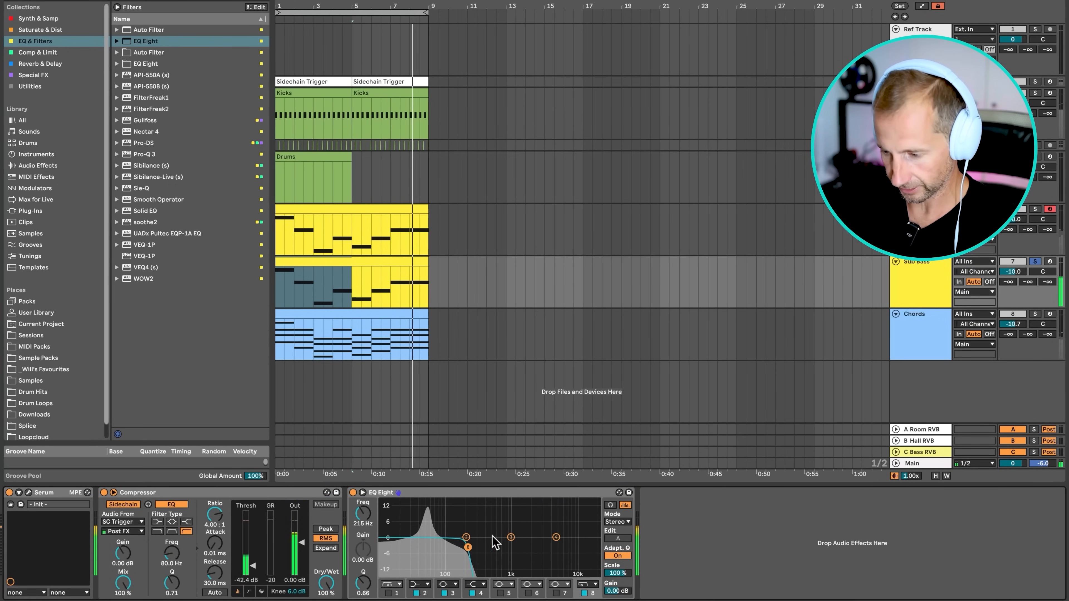
Unsolo the tracks and lower the Chords volume to -19.6 dB.
click(1039, 262)
drag(1013, 324, 1013, 346)
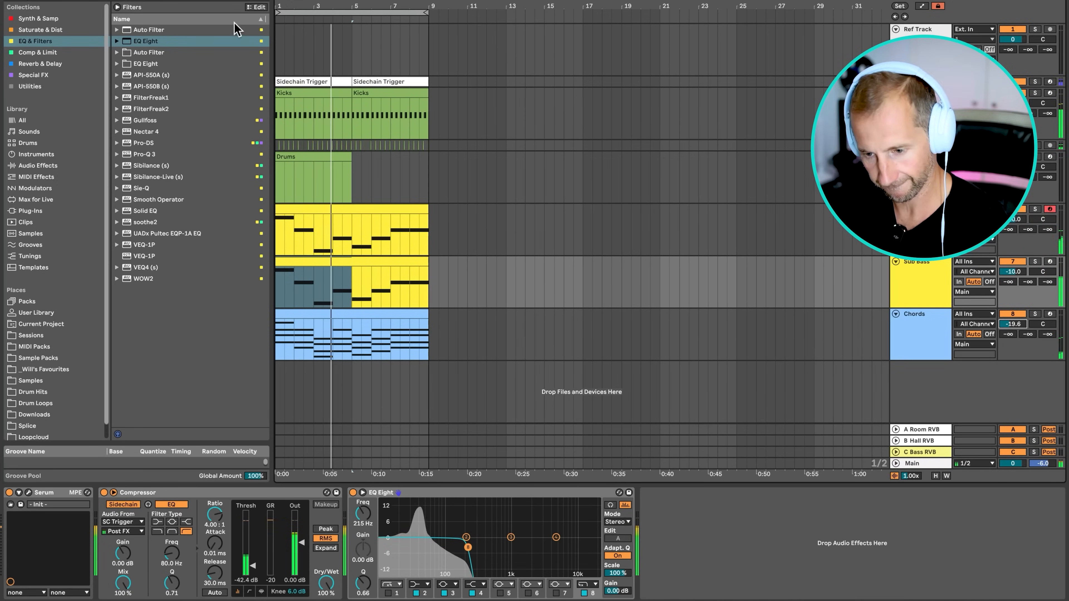
drag(357, 6, 367, 76)
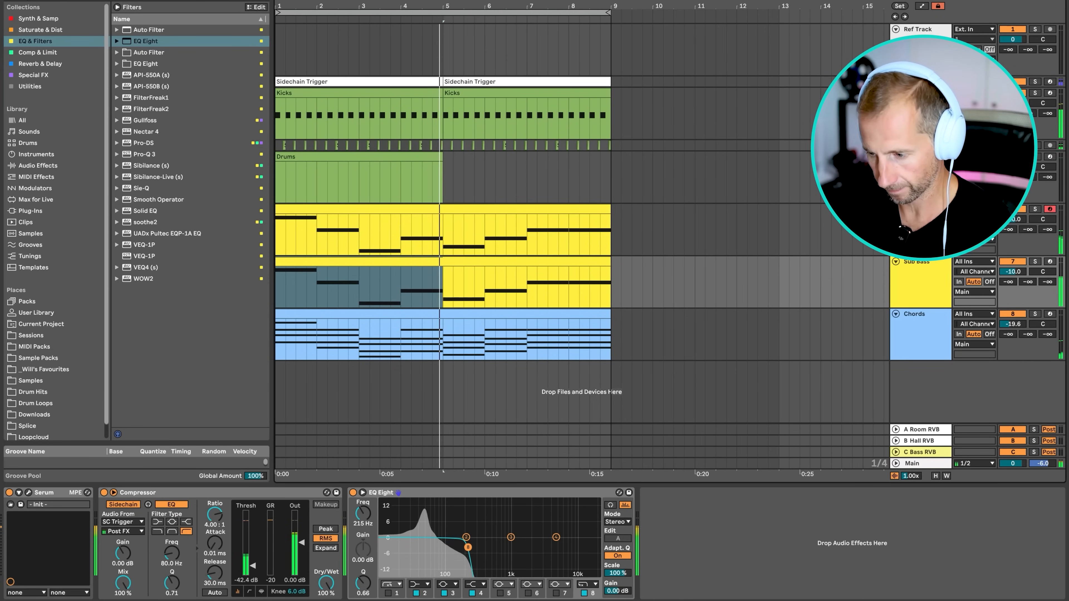
Lower the MidBass volume to -12.0 dB and set the ENV 2 attack in its Serum to 119 ms.
key(Up)
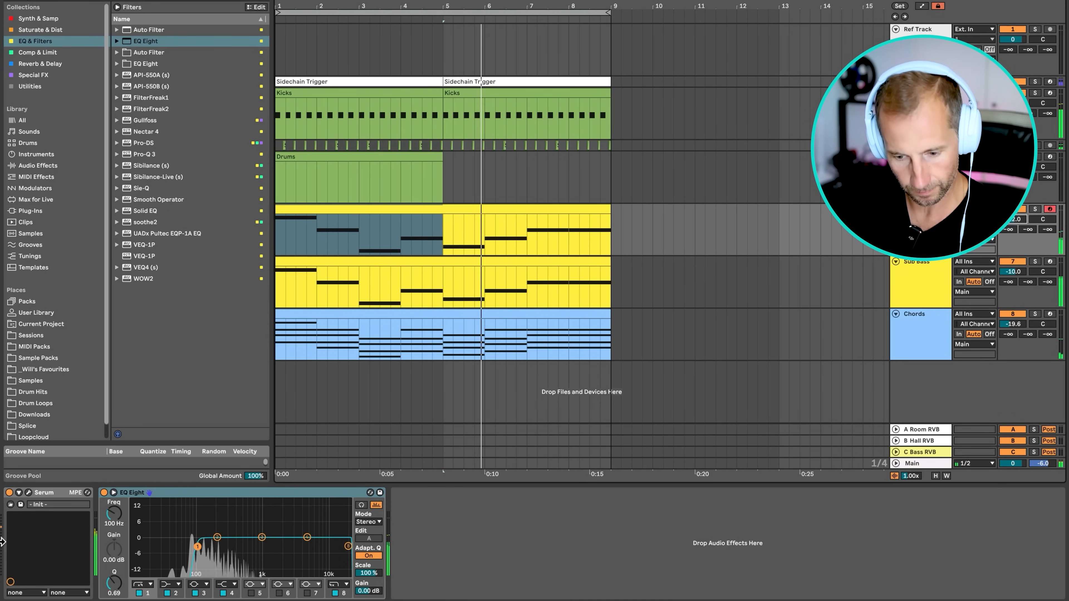
click(28, 492)
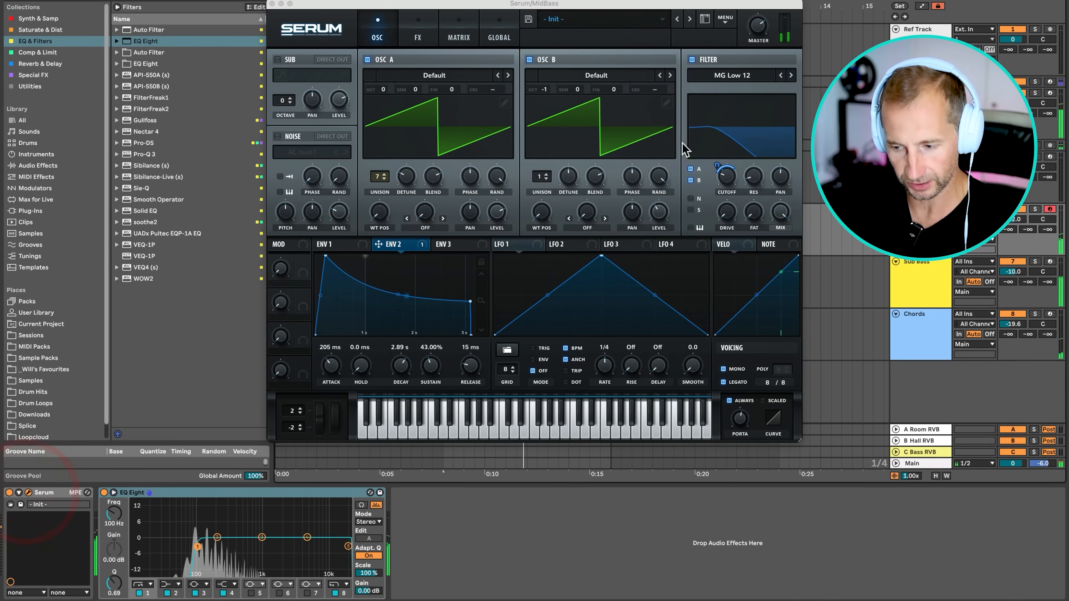
click(657, 219)
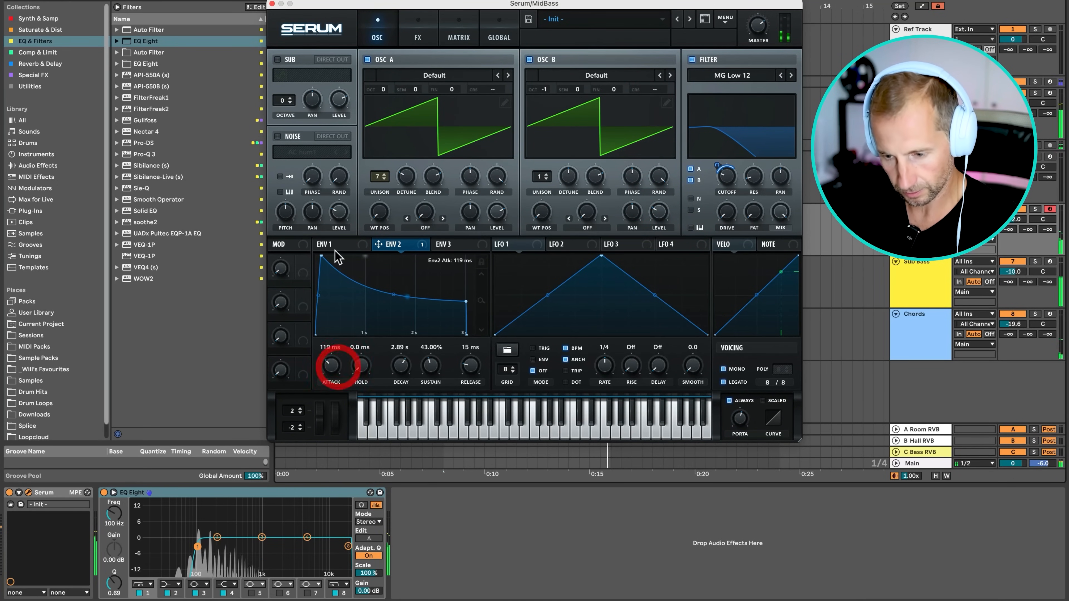
click(272, 4)
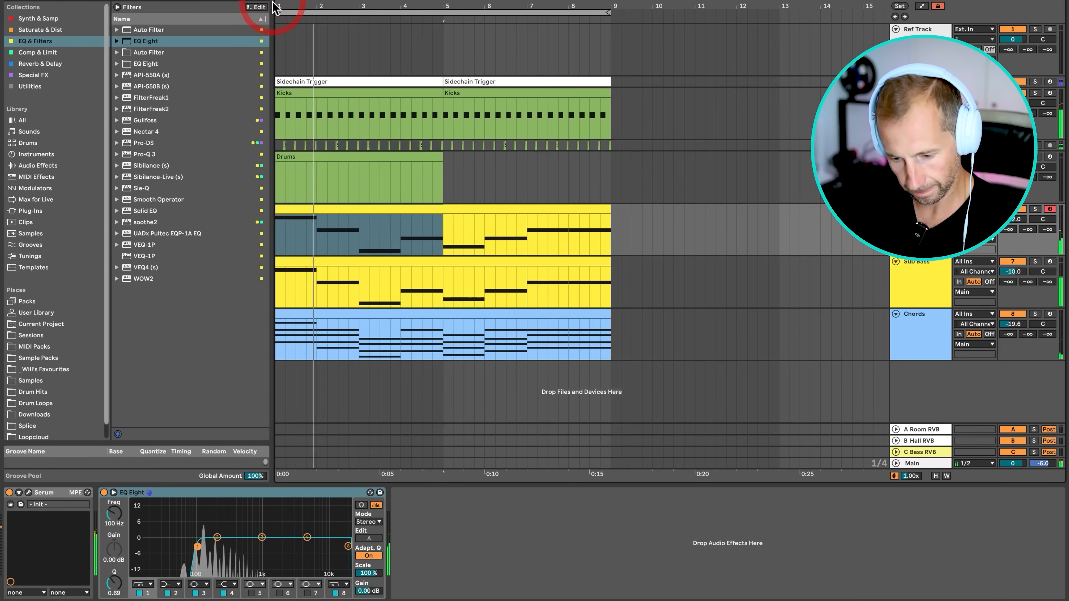
Mute the Chords track, stop playback and adjust the system volume.
click(1016, 314)
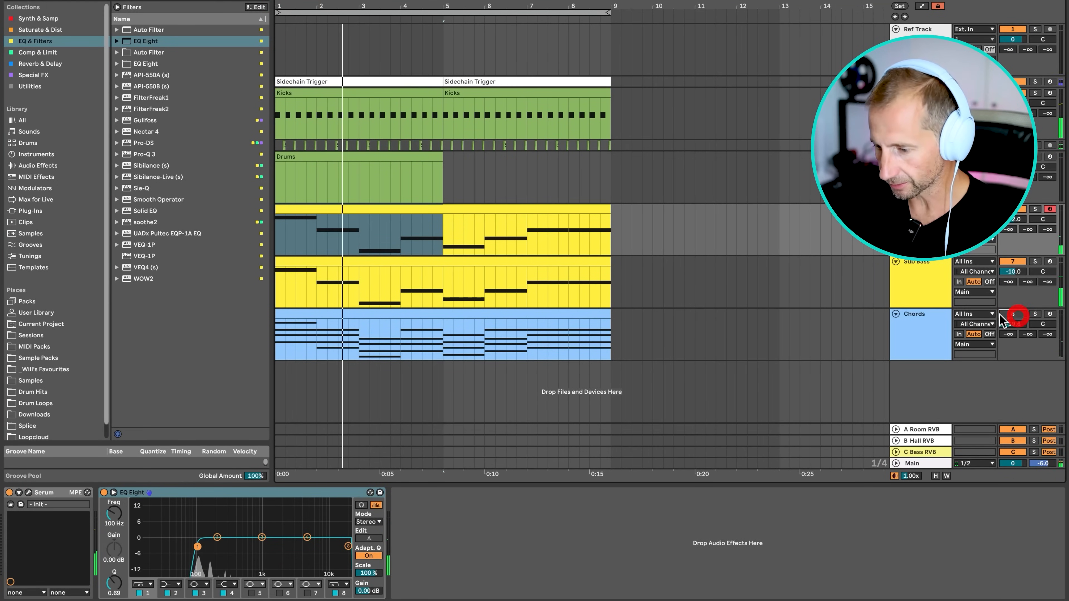
key(XF86AudioLowerVolume)
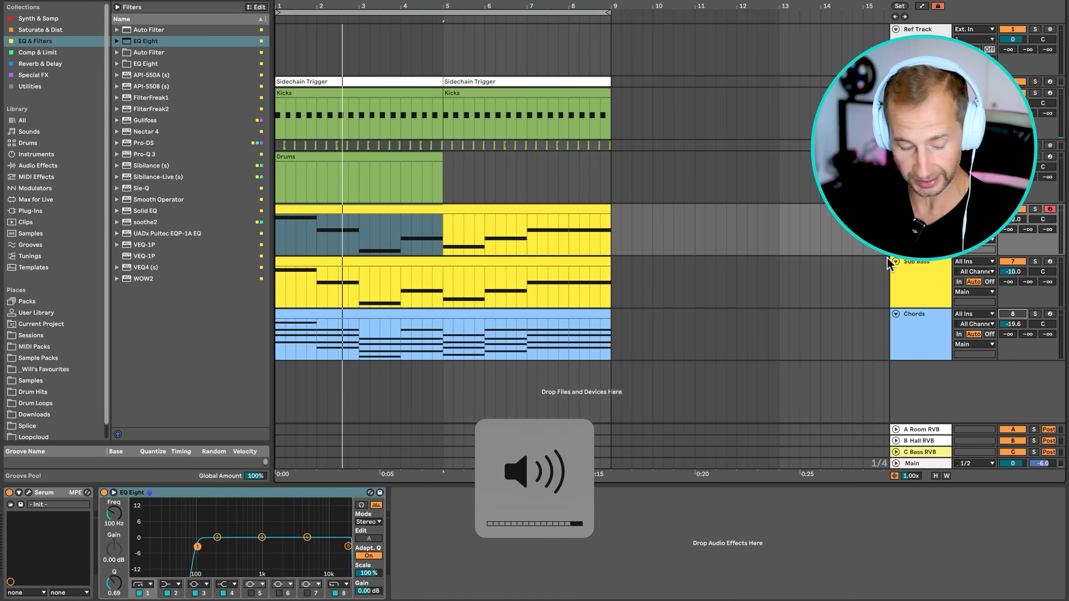
key(XF86AudioRaiseVolume)
key(XF86AudioRaiseVolume)
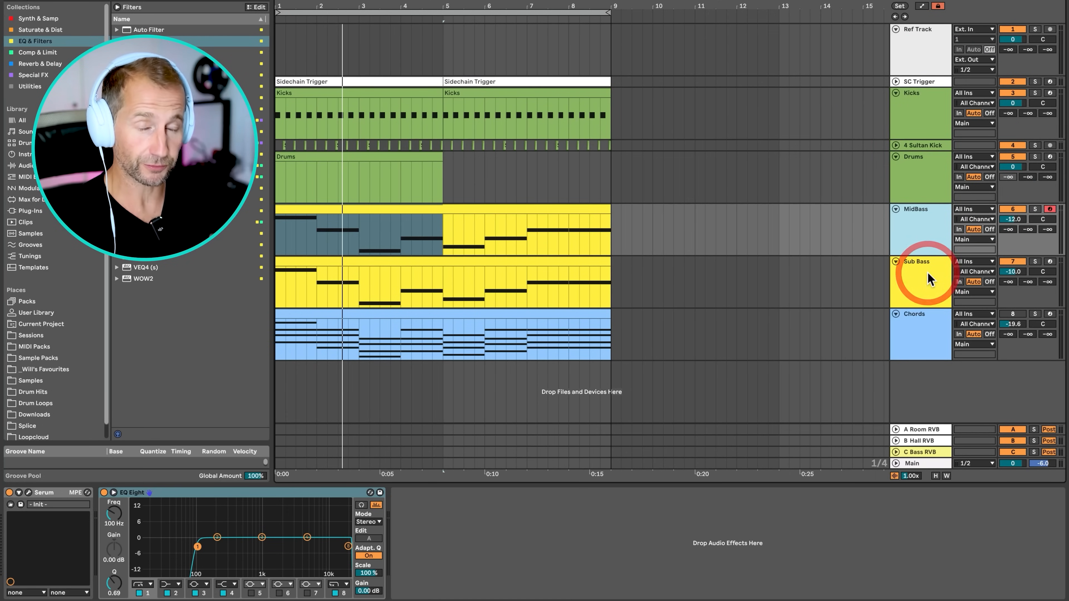
Duplicate the MidBass track, rename the upper copy 5th Bass and solo it.
key(super+d)
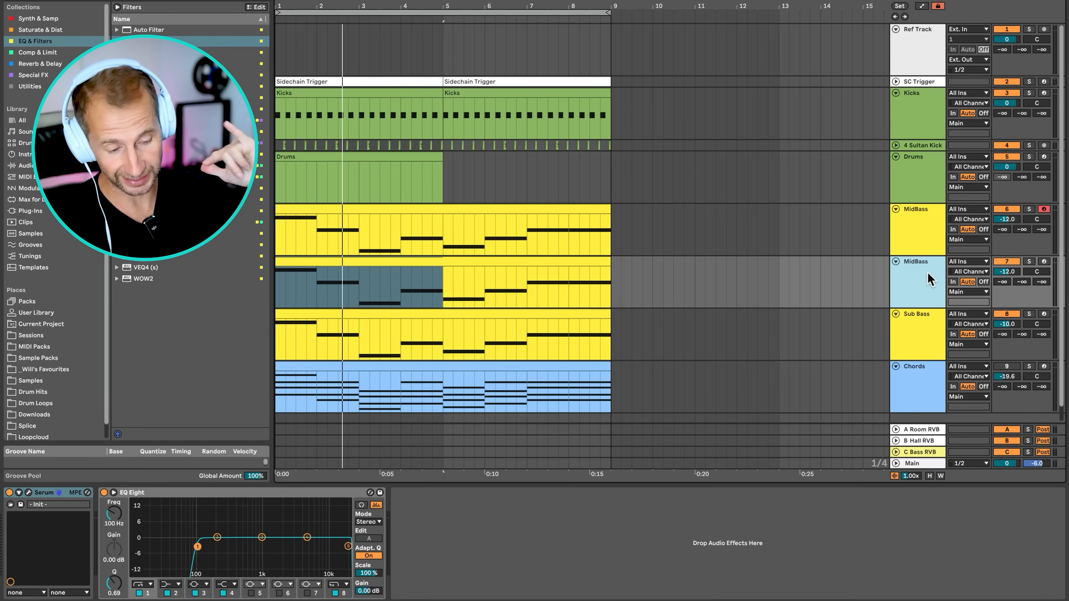
click(925, 221)
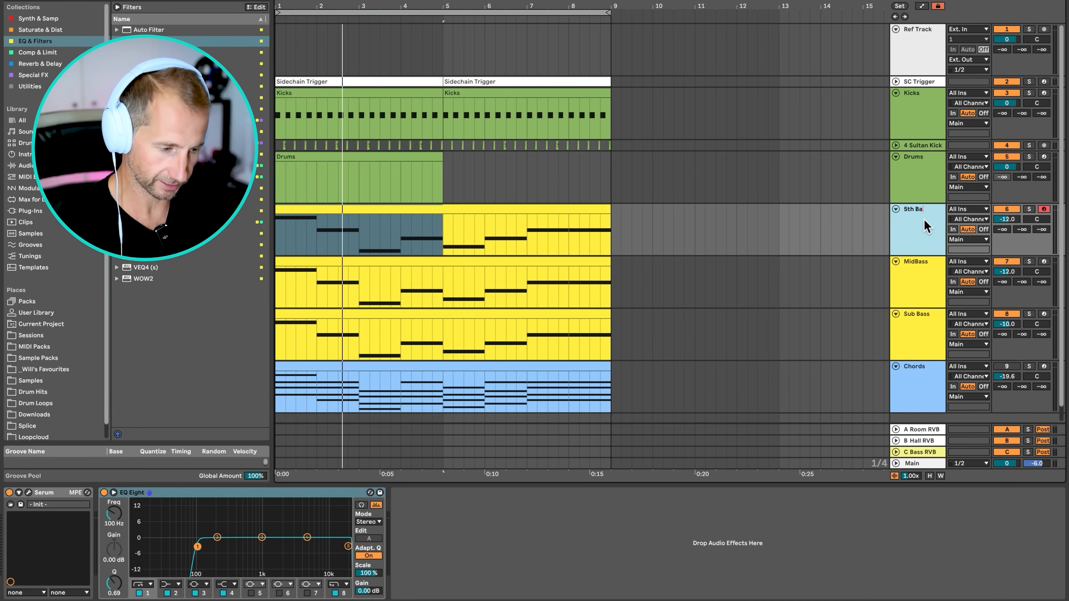
text(ss)
click(1029, 208)
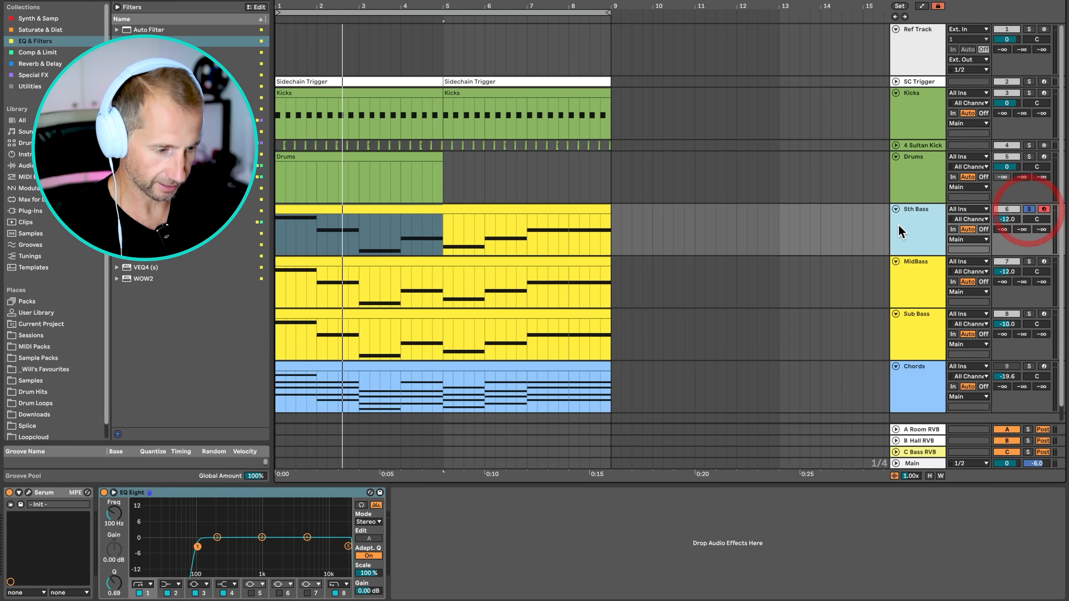
Lower the 5th Bass volume to -13.8 dB and open its MIDI clip in the note editor.
click(1012, 220)
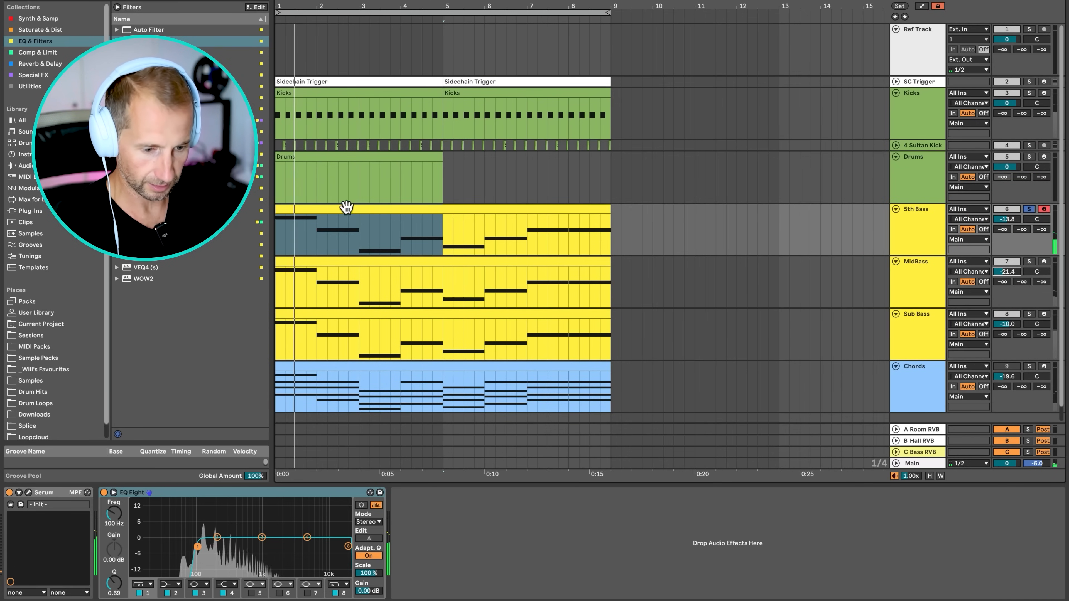
double_click(347, 209)
click(390, 343)
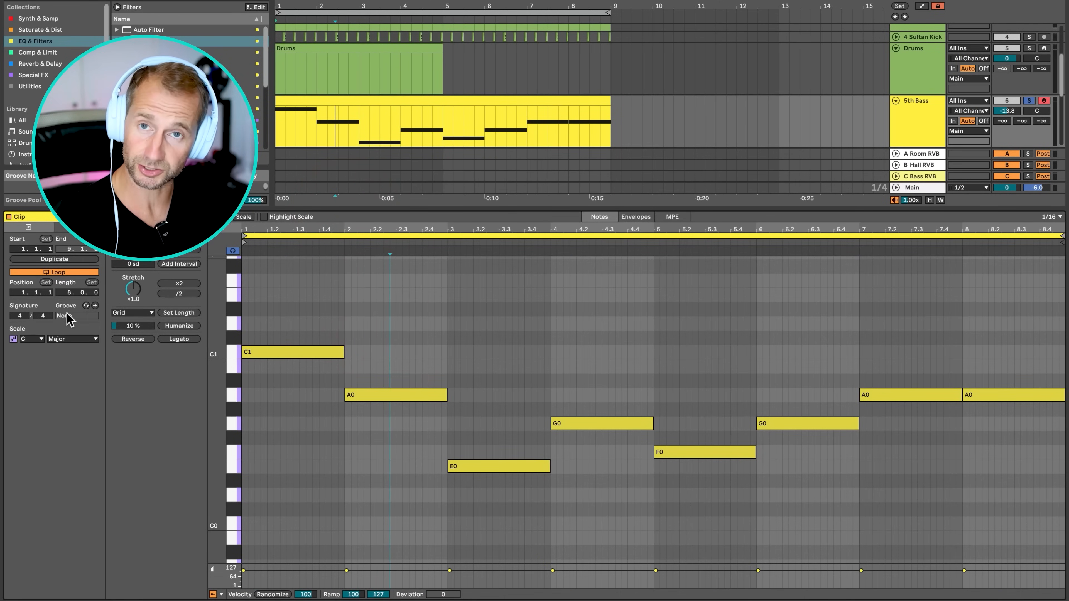
Apply the C Major scale to the 5th Bass clip and transpose all its notes up four scale degrees.
click(241, 216)
click(326, 354)
key(ctrl+a)
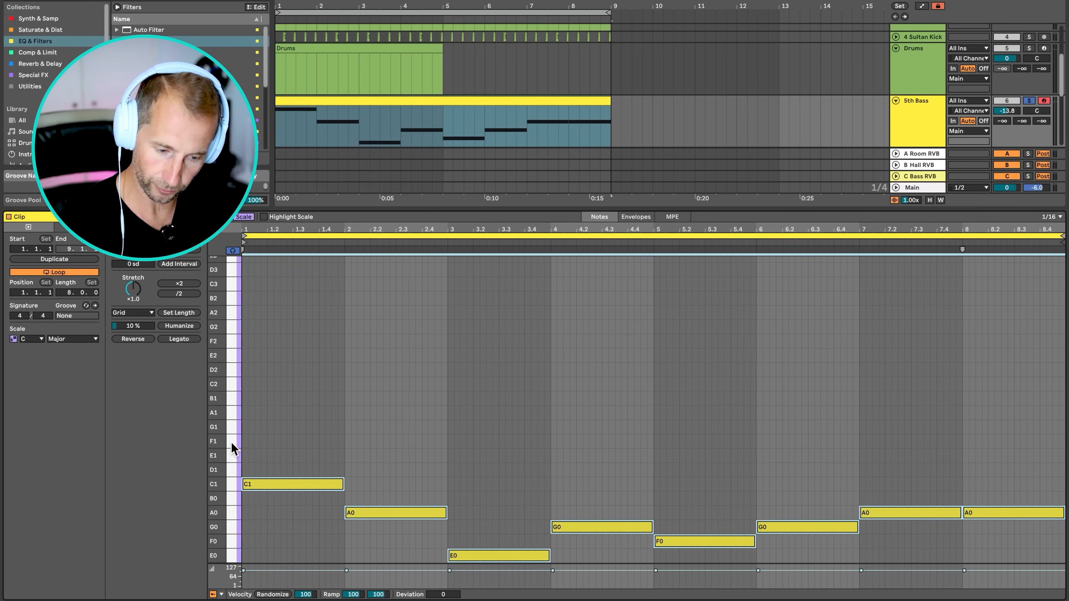
key(Up)
key(Up)
key(Up)
key(Up)
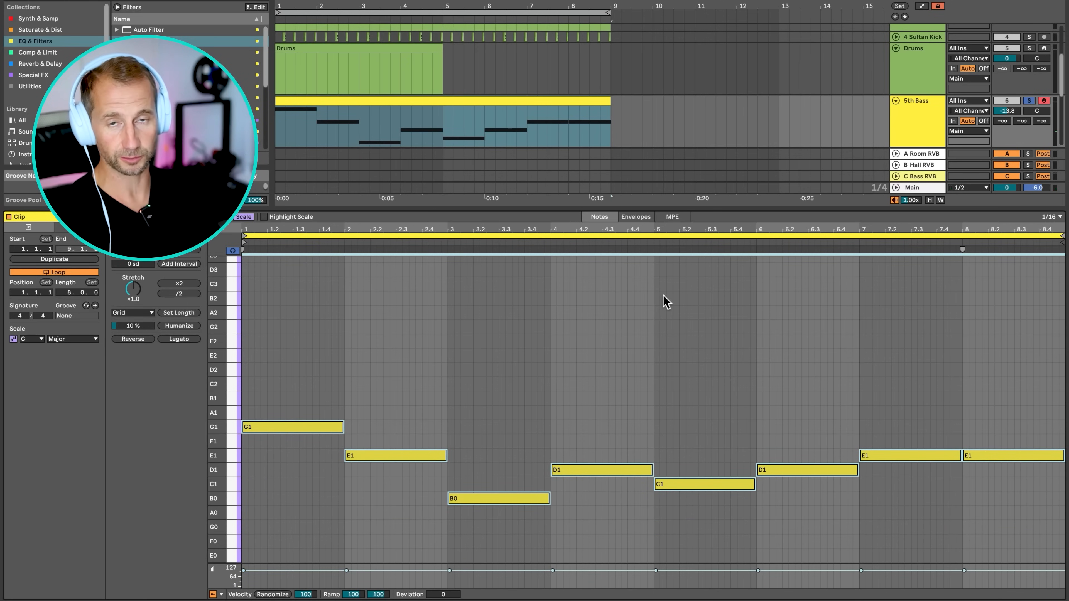
key(shift+Tab)
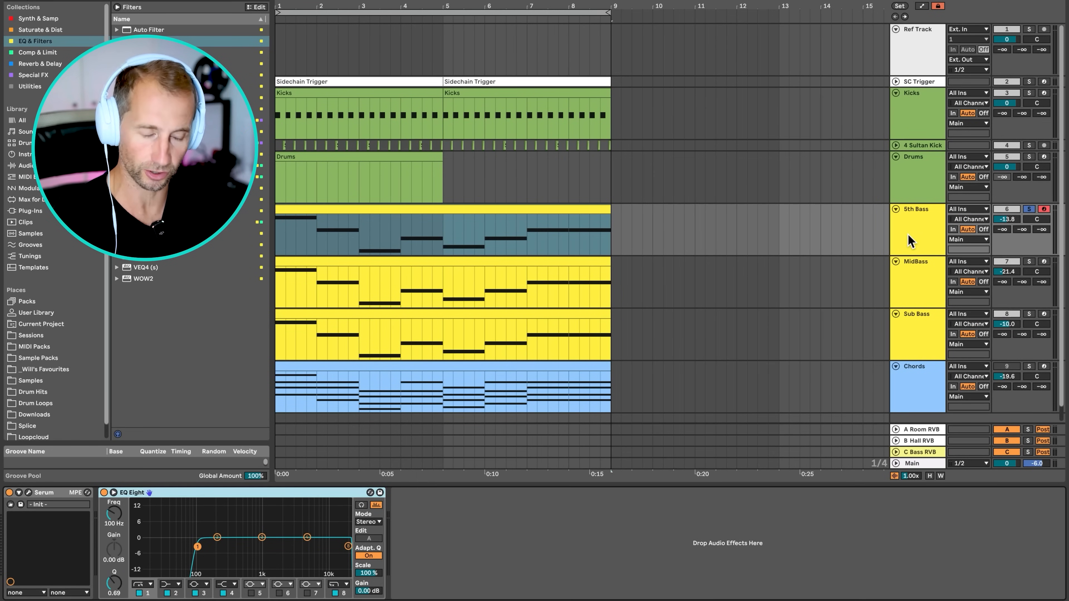
Play MidBass and 5th Bass soloed together, setting MidBass to -14.9 dB and 5th Bass to -18.2 dB.
click(1028, 262)
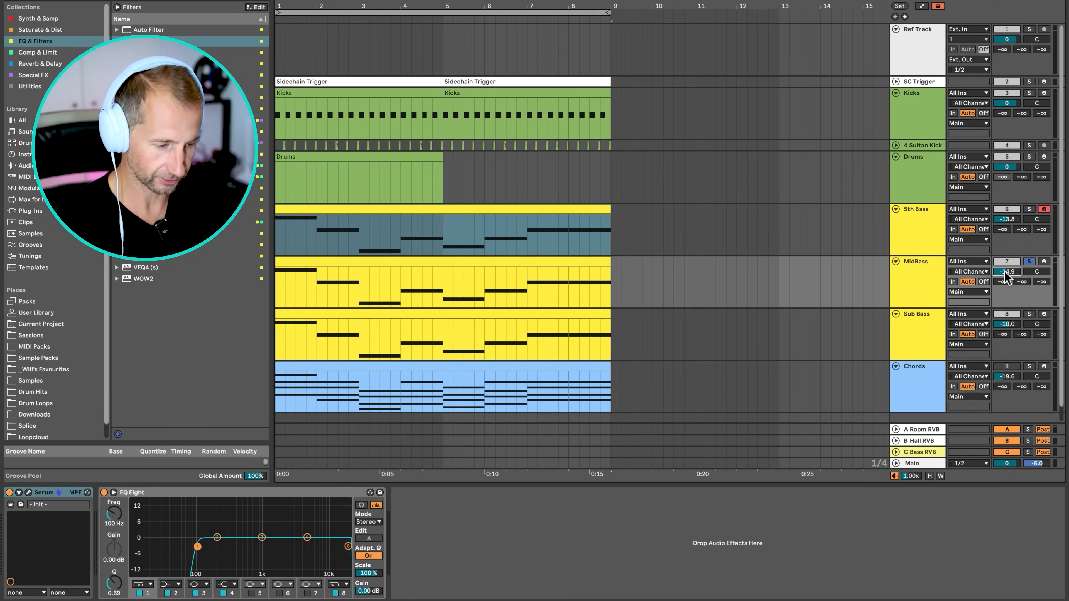
key(space)
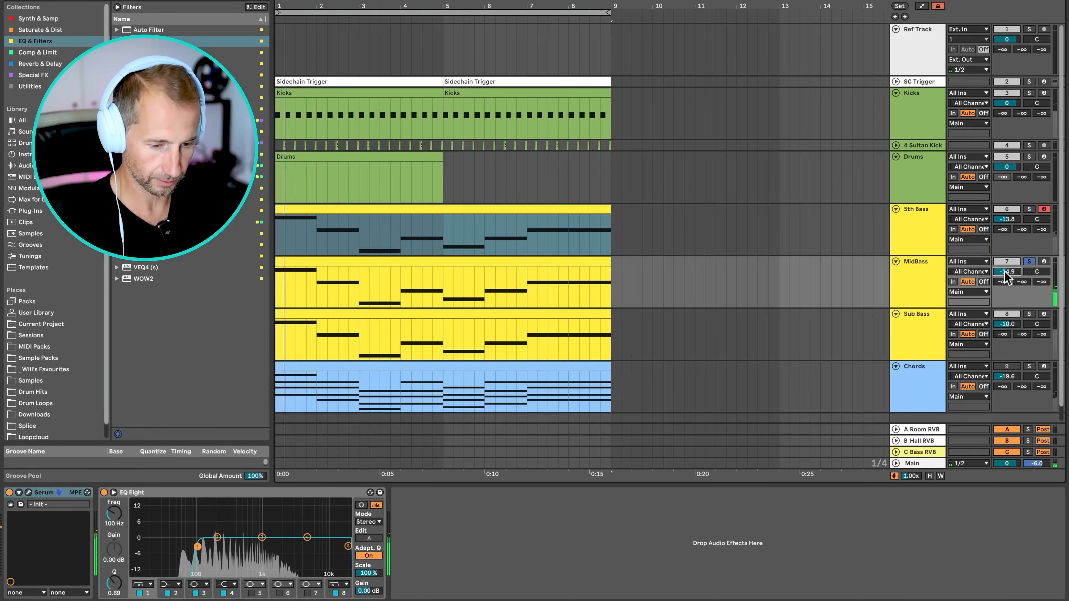
super+click(1029, 209)
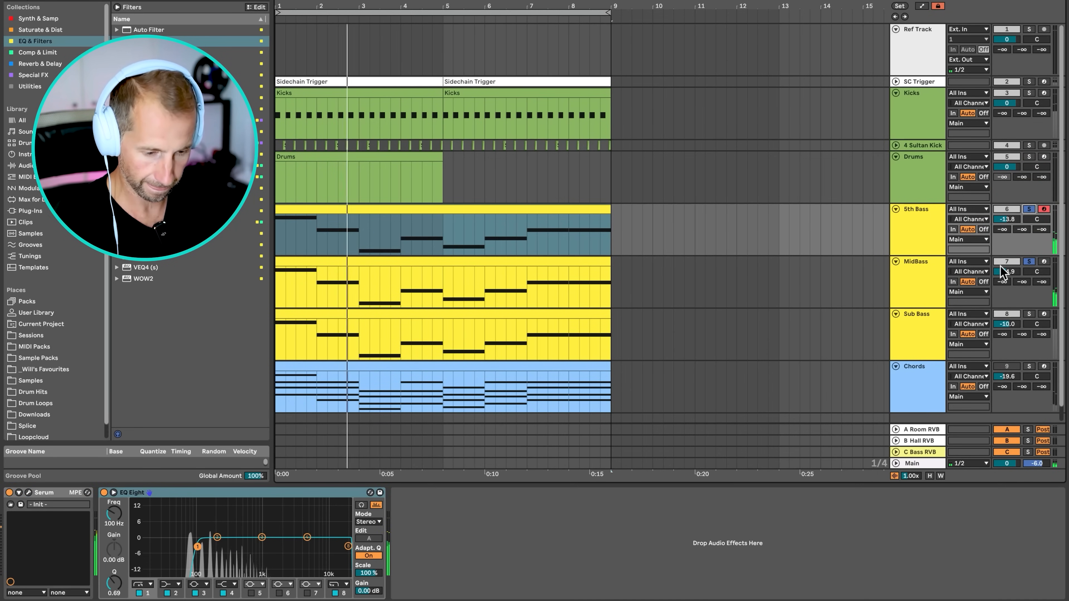
click(921, 239)
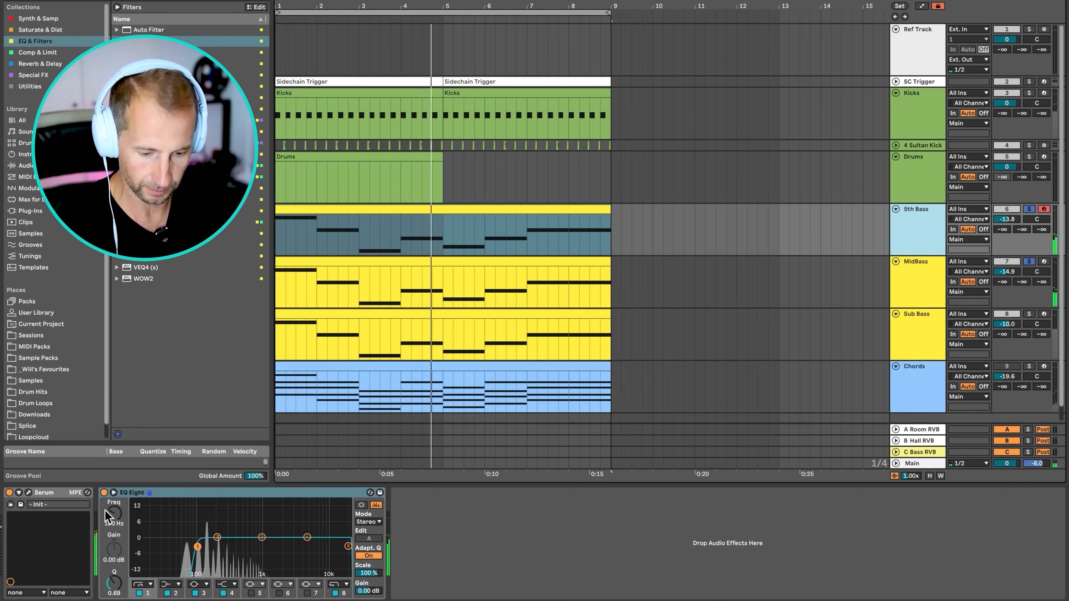
mouse_move(1014, 221)
mouse_down()
mouse_move(1014, 259)
mouse_move(1014, 240)
mouse_up()
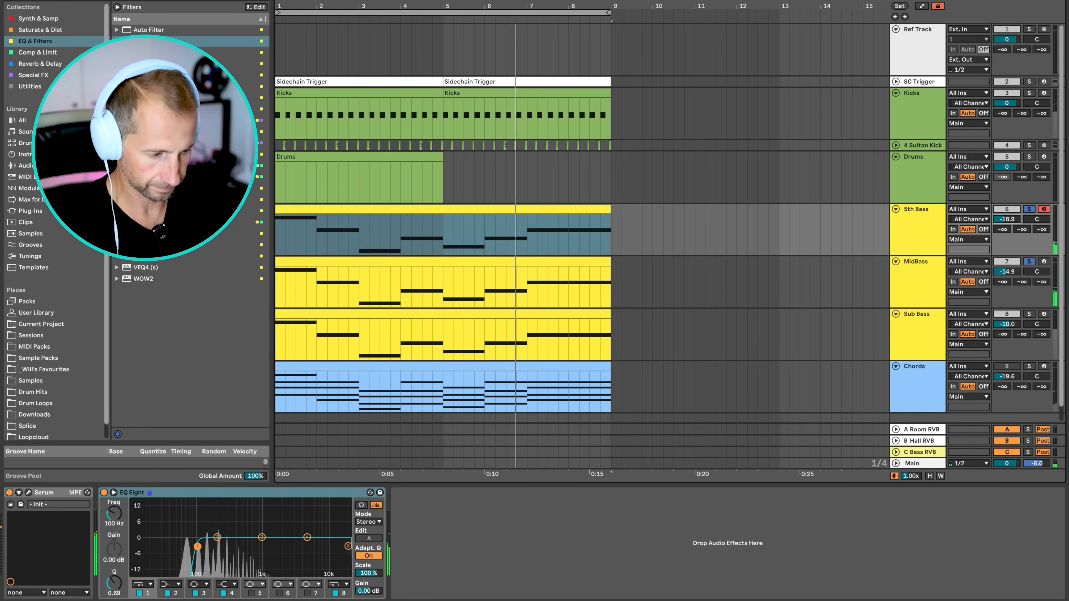
Insert a Utility between Serum and EQ Eight on the MidBass track and set its width to 20%.
click(912, 285)
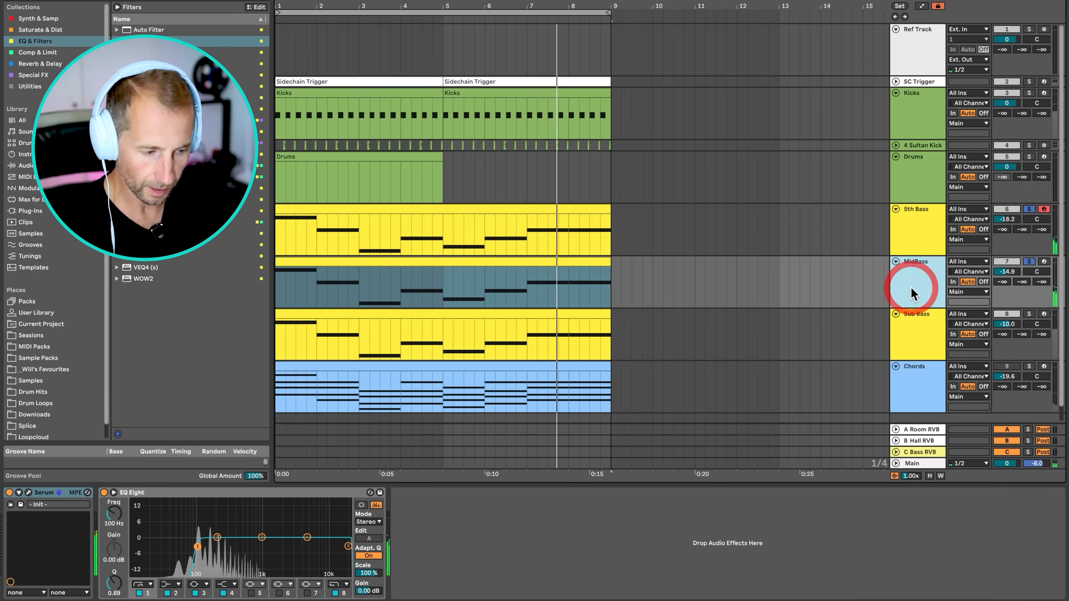
click(29, 493)
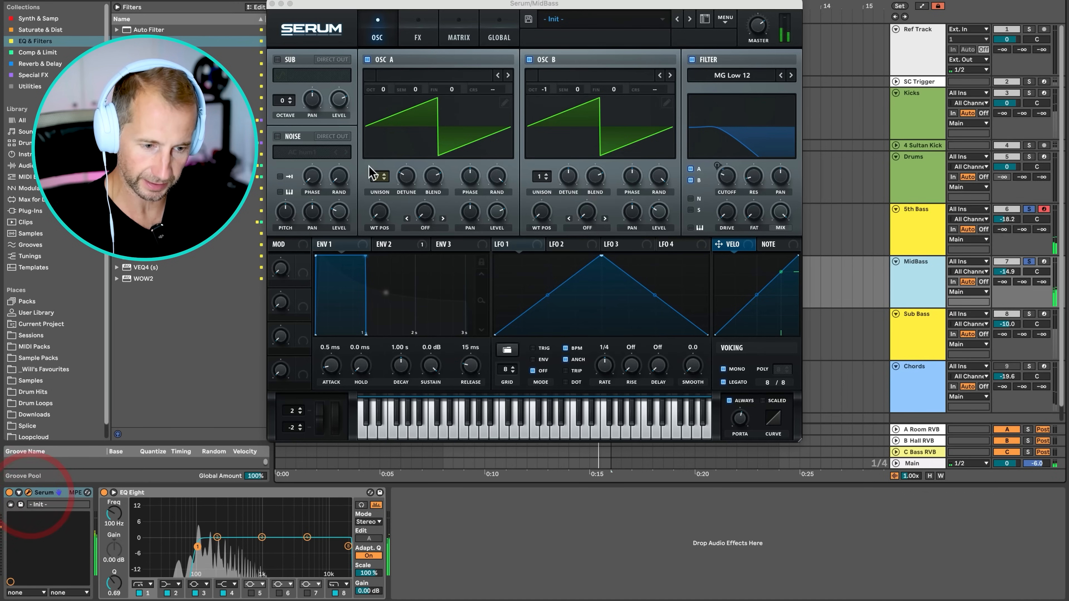
click(272, 4)
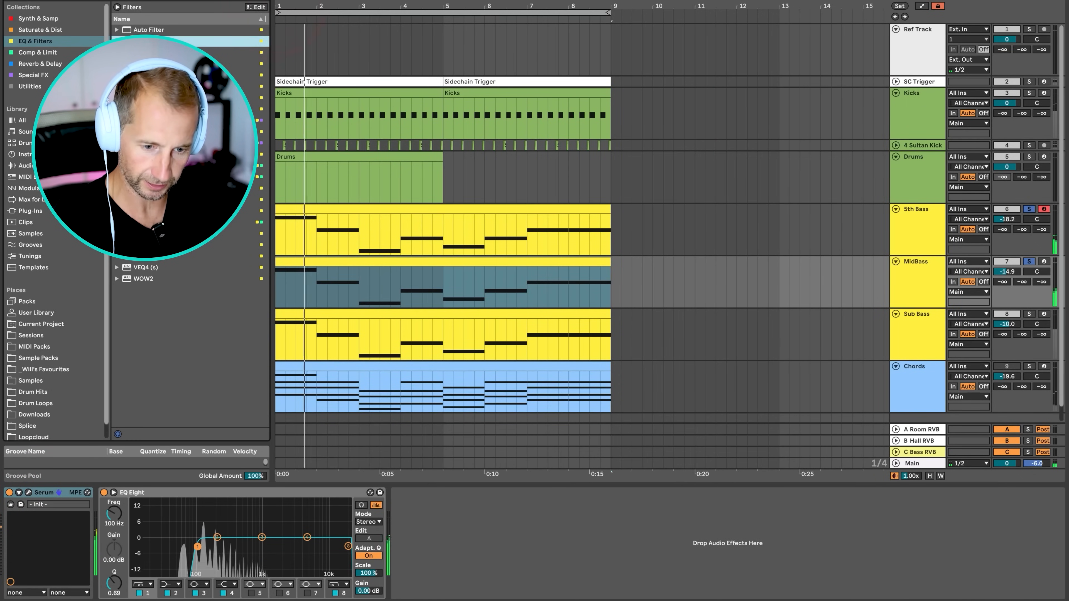
click(29, 86)
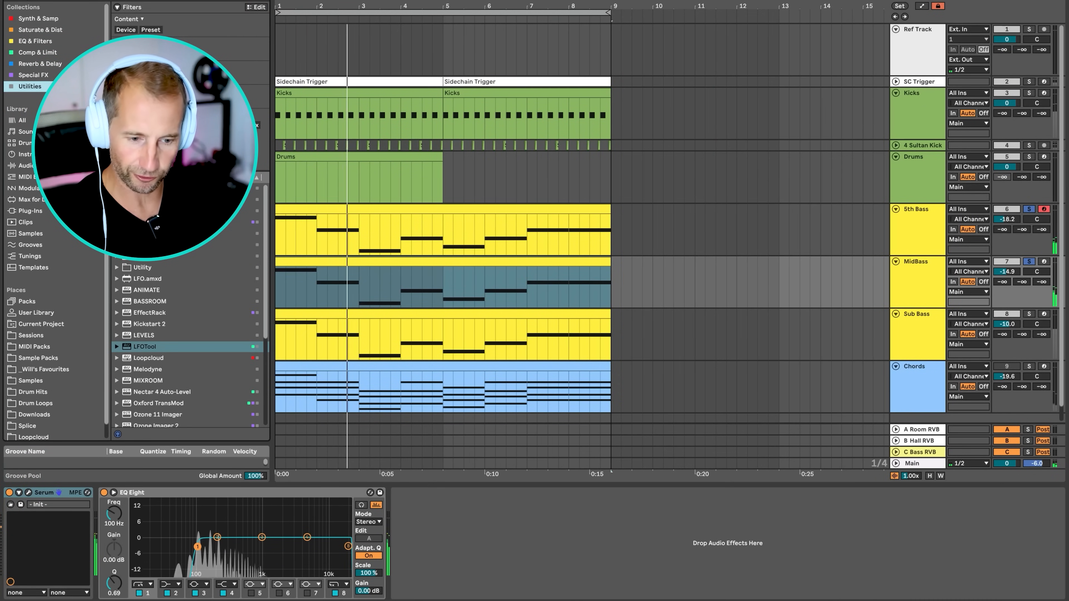
drag(142, 267, 119, 582)
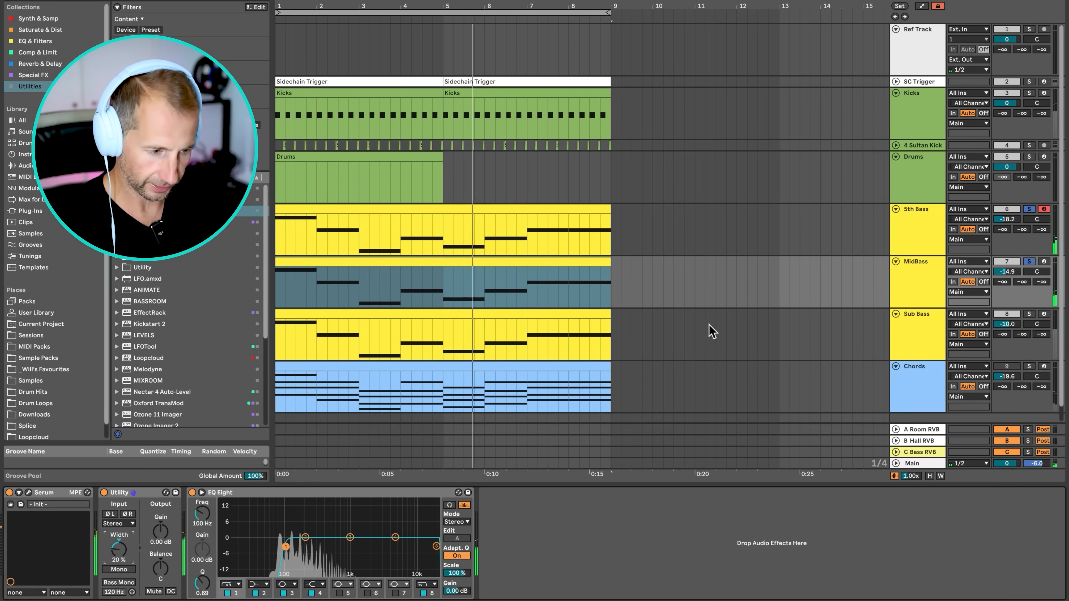
Raise the 5th Bass volume to -17.4 dB and solo the Sub Bass along with the other bass layers.
click(910, 220)
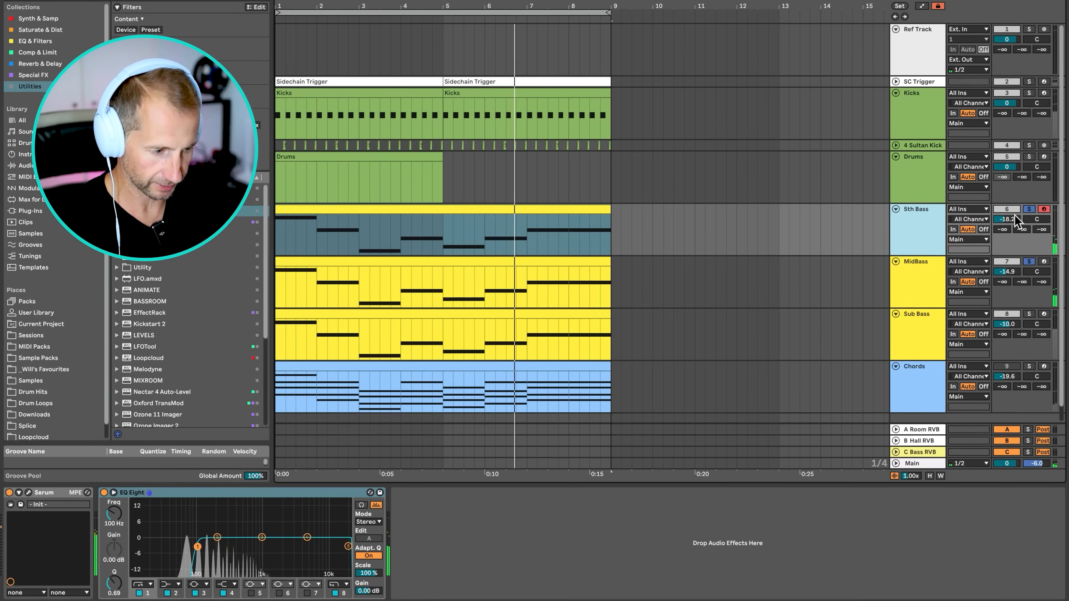
drag(1015, 219, 1015, 217)
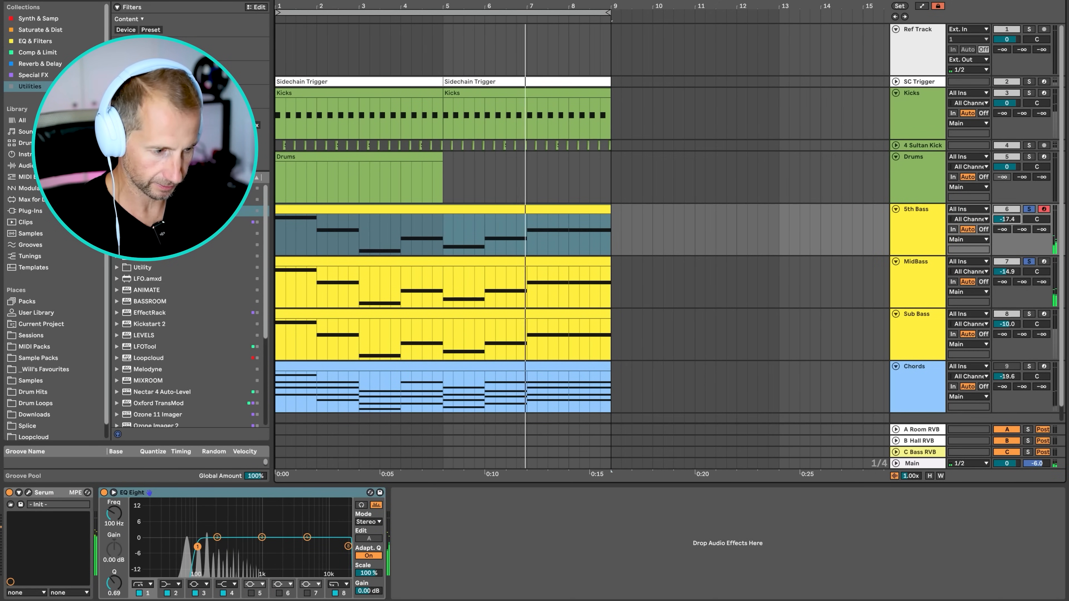
click(1029, 314)
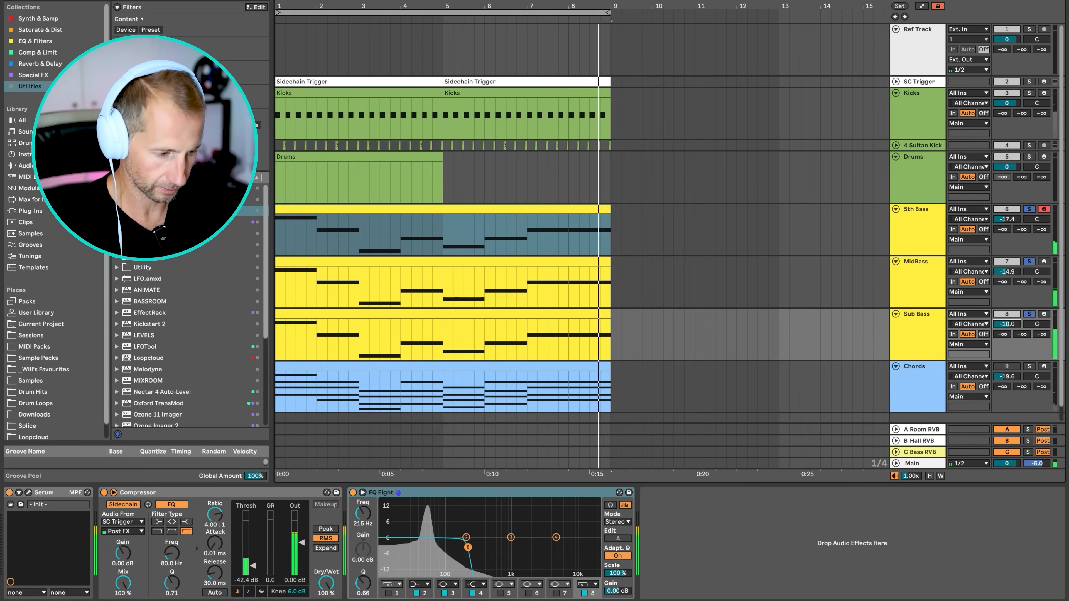
Unsolo the bass tracks and lower the Sub Bass volume to -13.7 dB.
click(1029, 209)
click(926, 337)
click(922, 328)
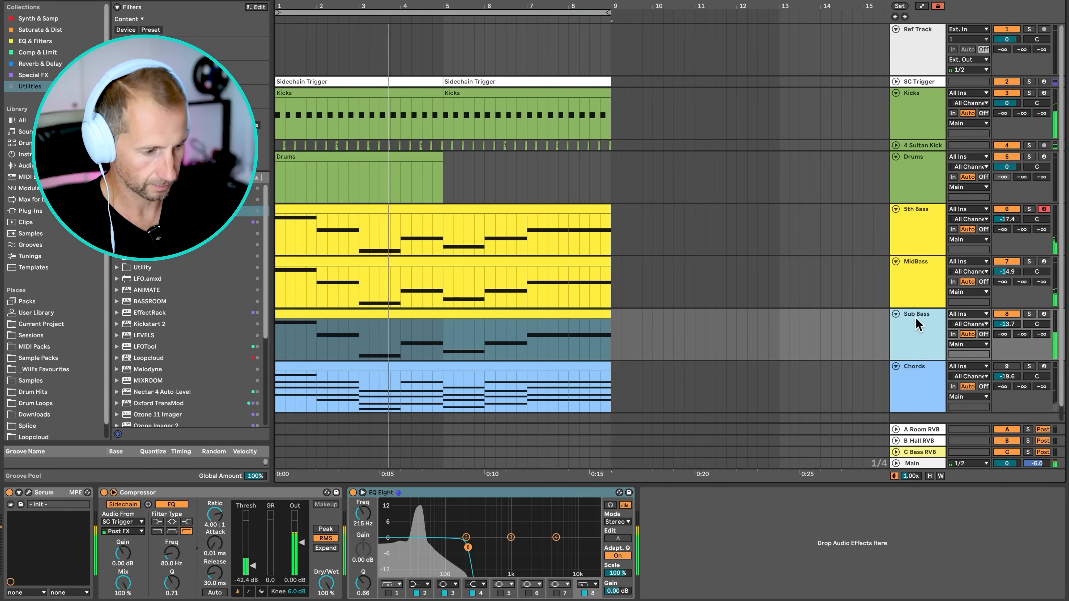
Unfold the 4 Sultan Kick track and switch off OSC B in the MidBass track's Serum.
click(911, 223)
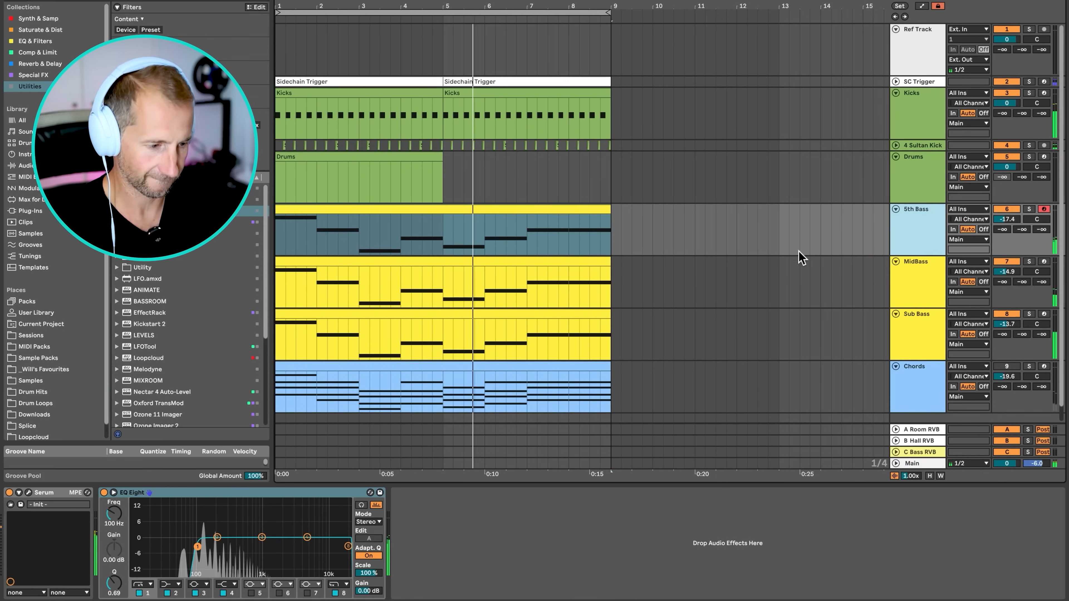
click(896, 145)
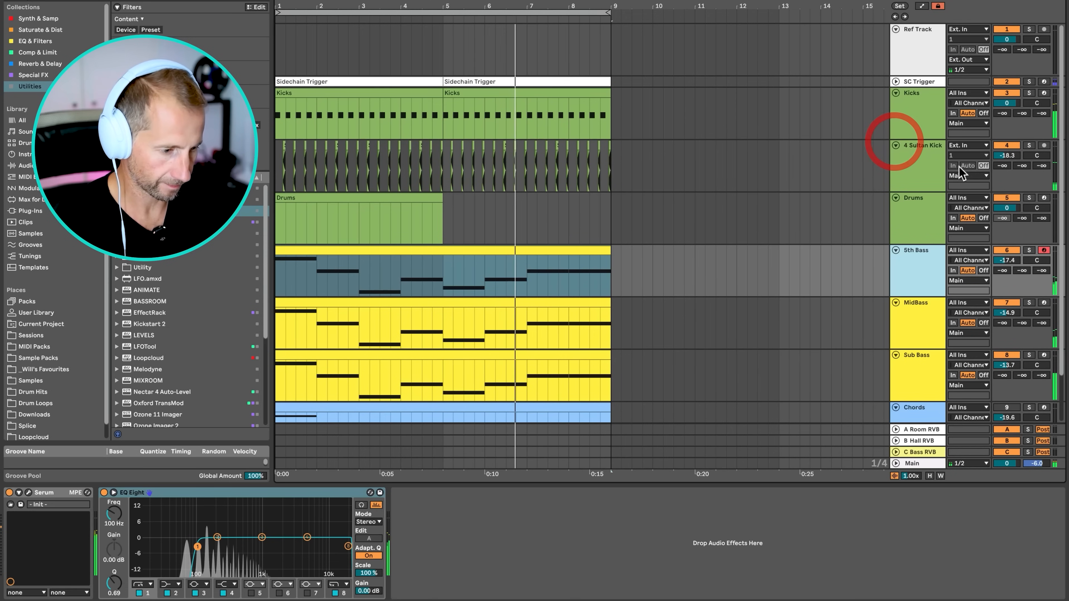
click(929, 322)
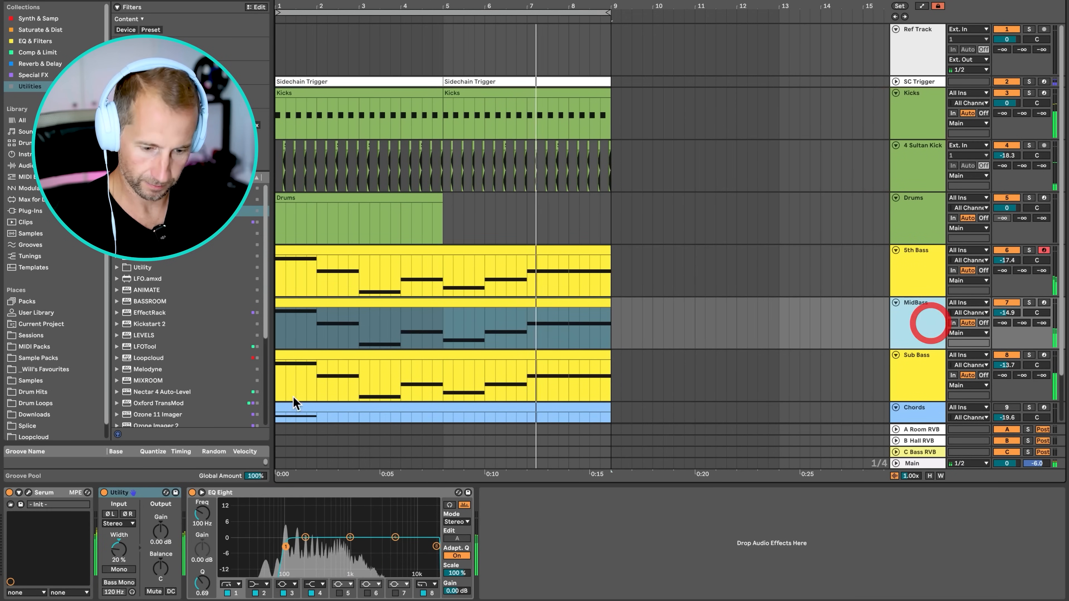
click(30, 494)
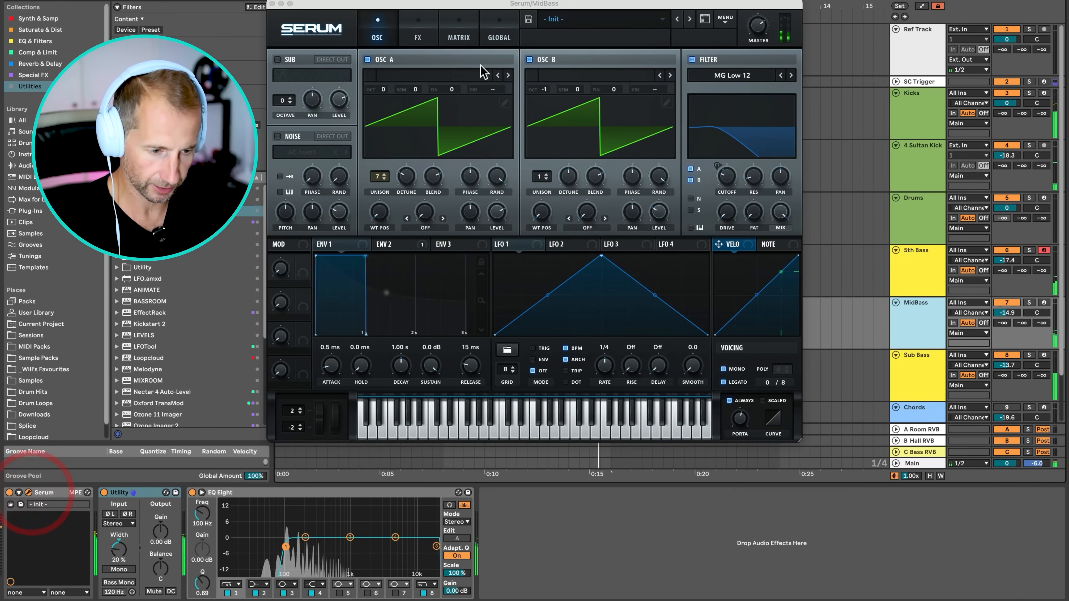
click(529, 60)
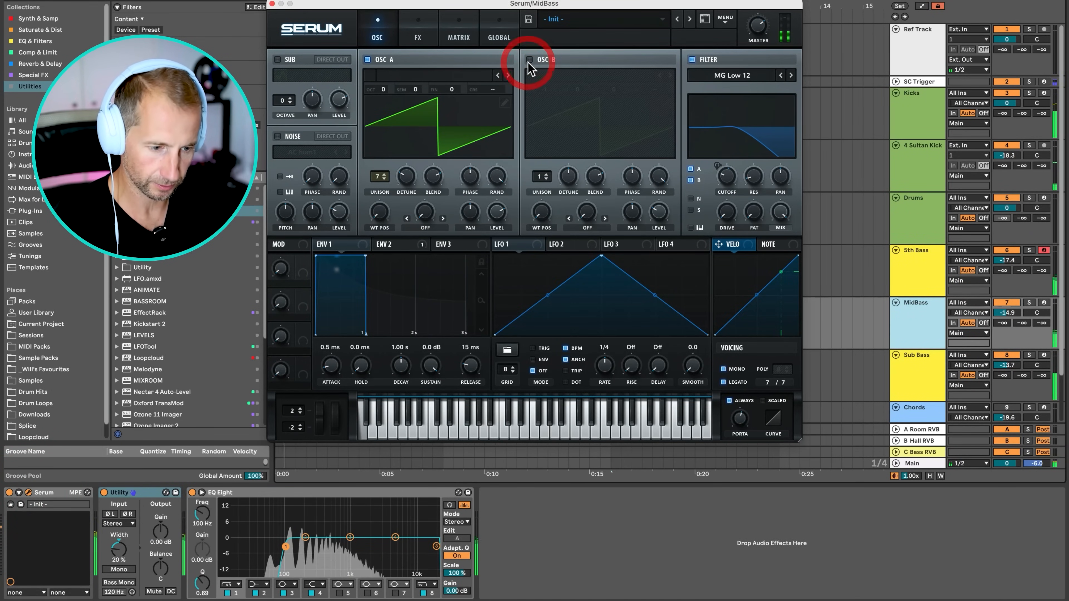
click(272, 5)
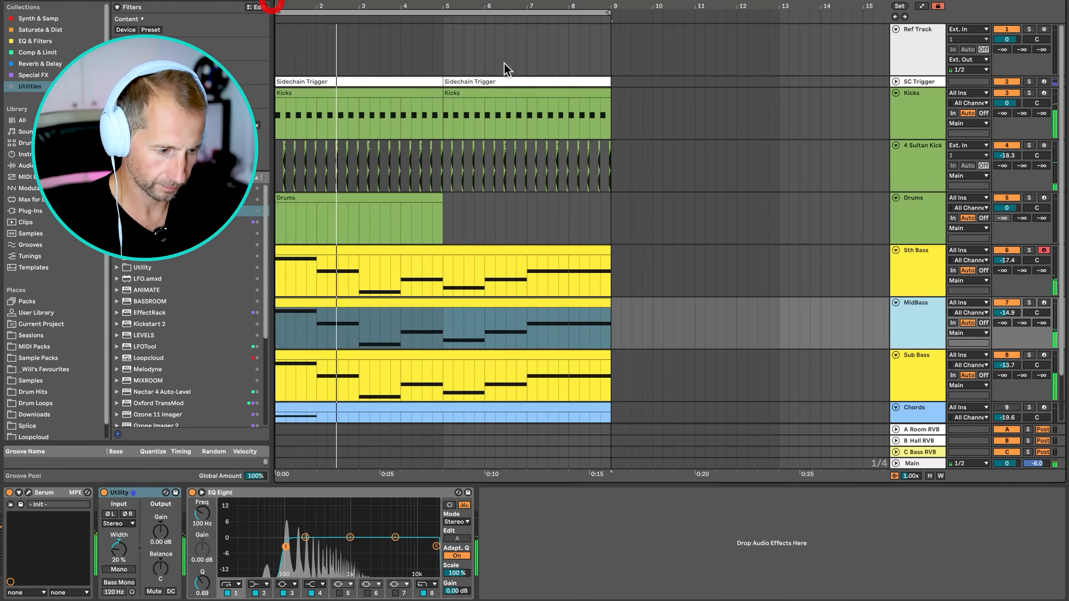
Switch off OSC B in the 5th Bass track's Serum.
click(907, 259)
click(28, 493)
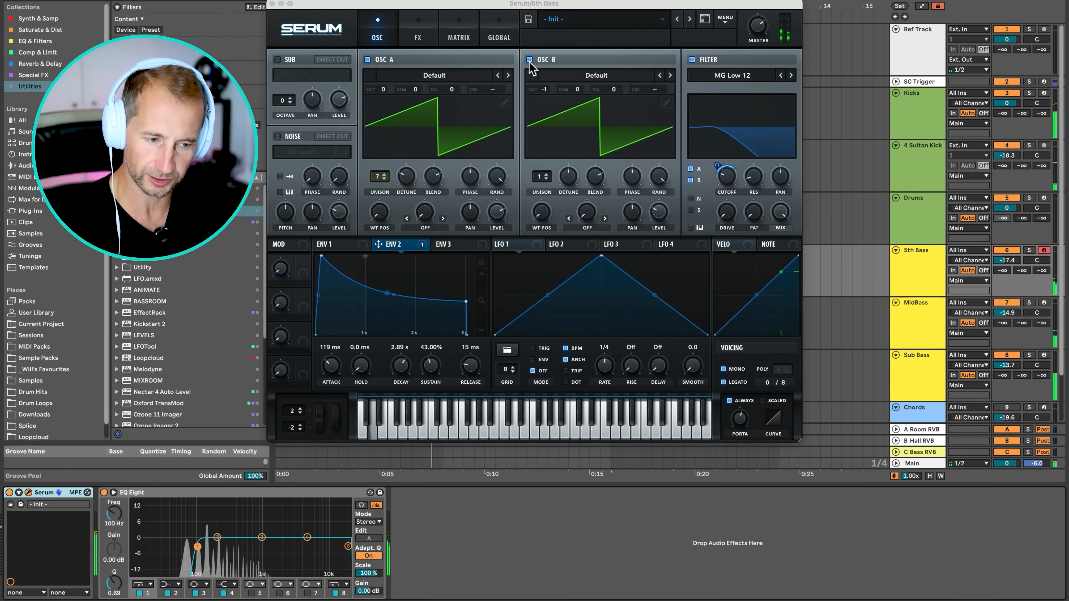
click(529, 60)
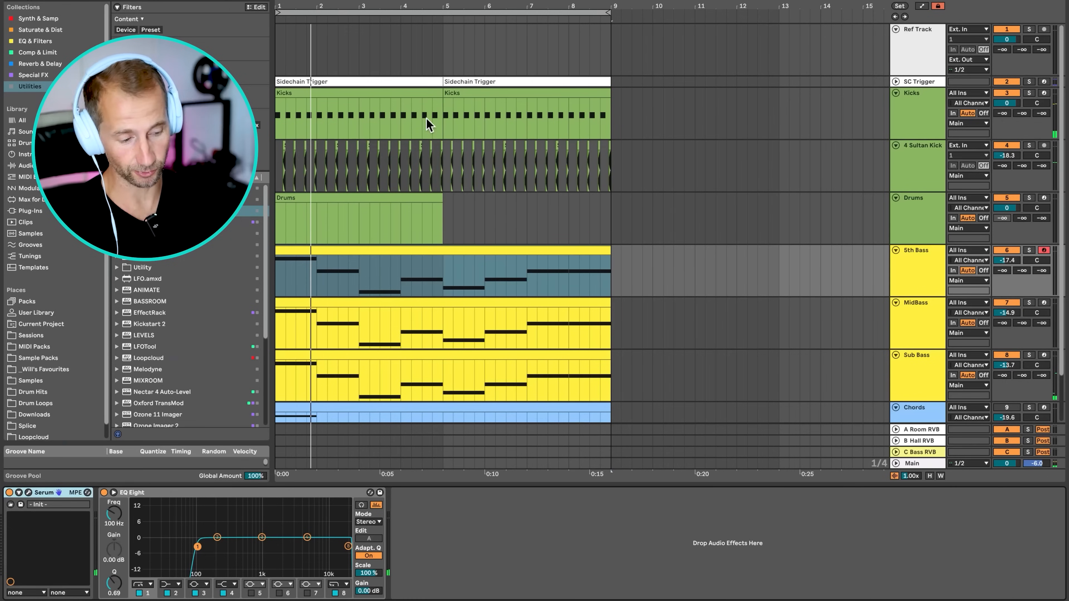
Fold the 5th Bass, MidBass and Sub Bass tracks in the arrangement.
scroll(673, 223, down, 3)
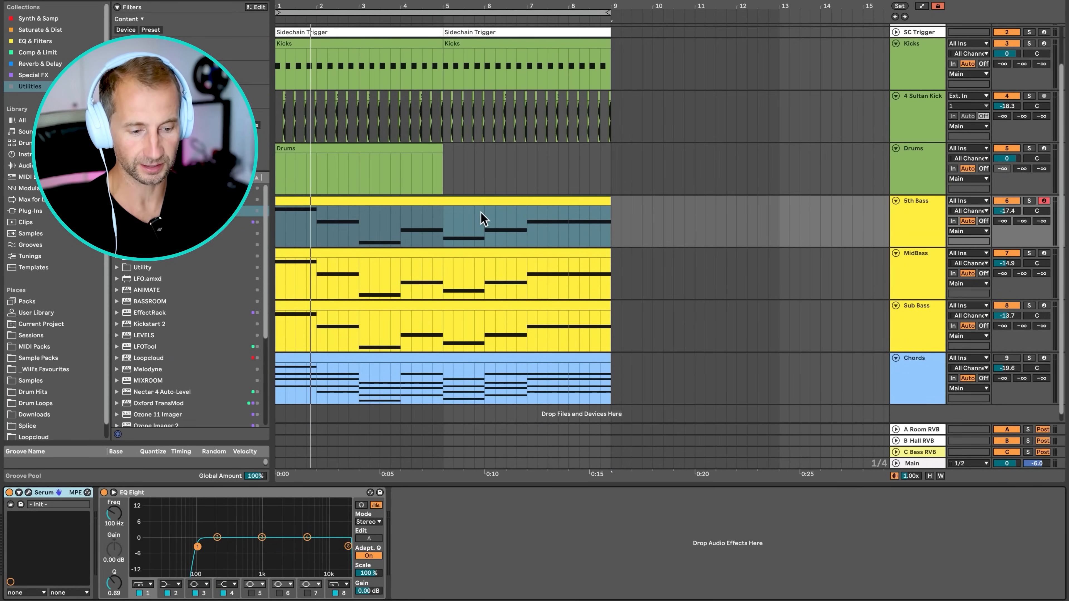
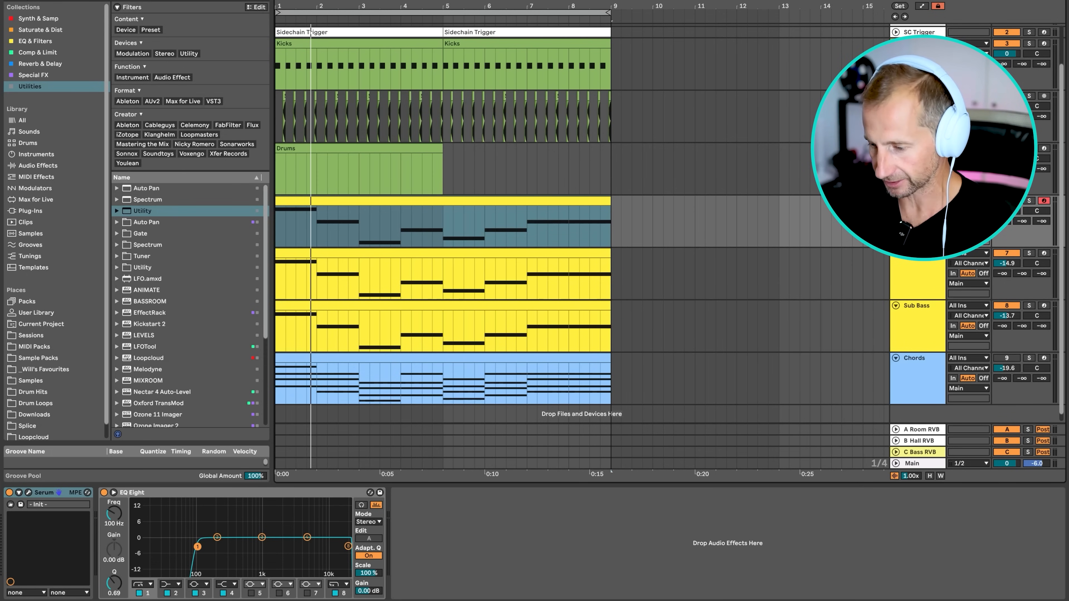
click(895, 201)
click(896, 212)
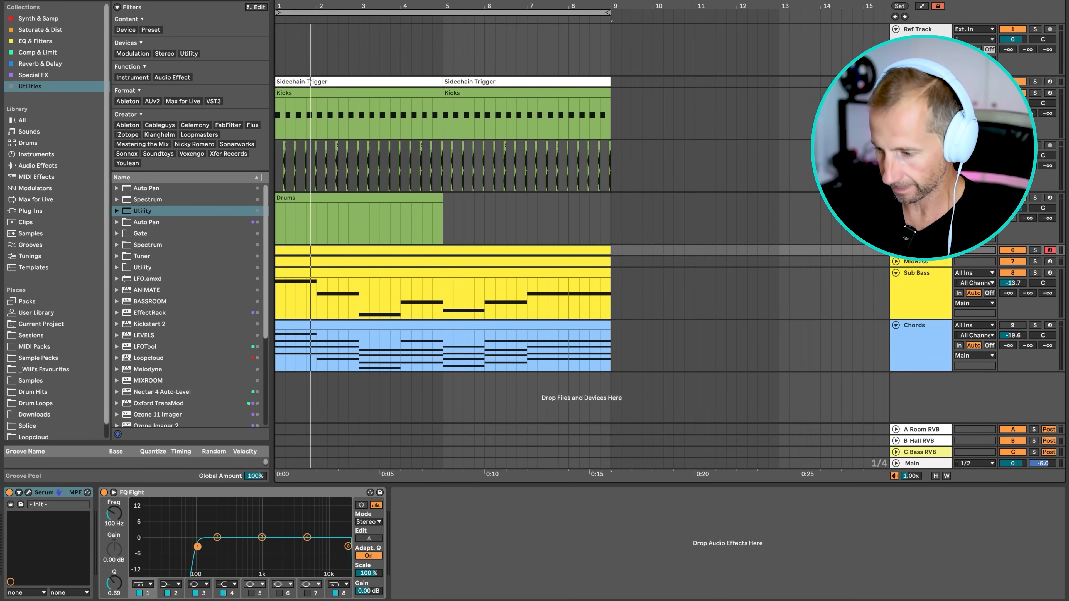
click(896, 273)
Set the arrangement loop to the four-bar Drums clip.
click(916, 147)
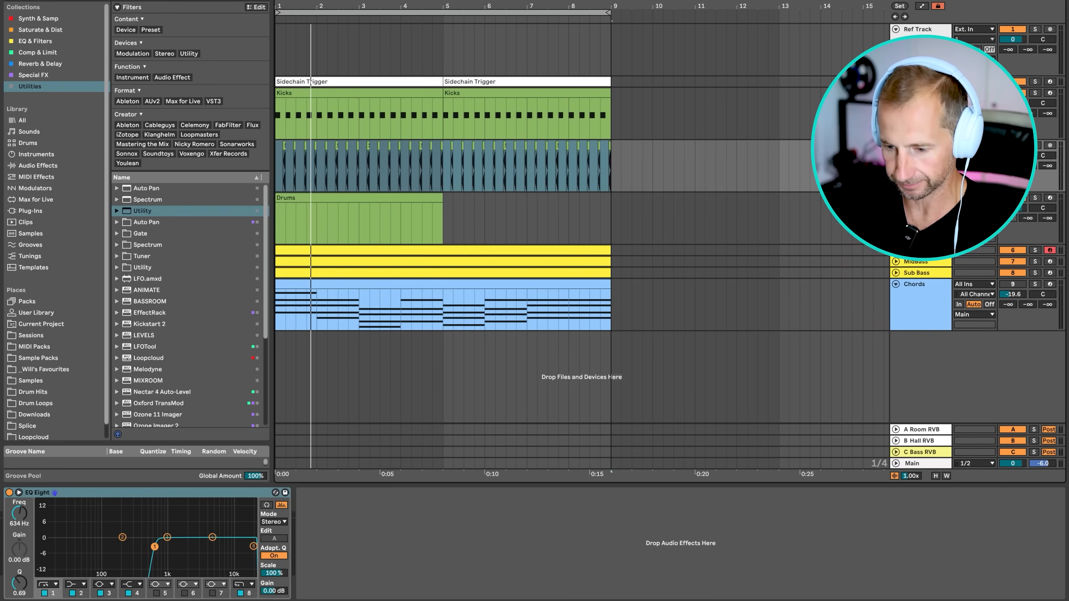
click(917, 200)
click(303, 202)
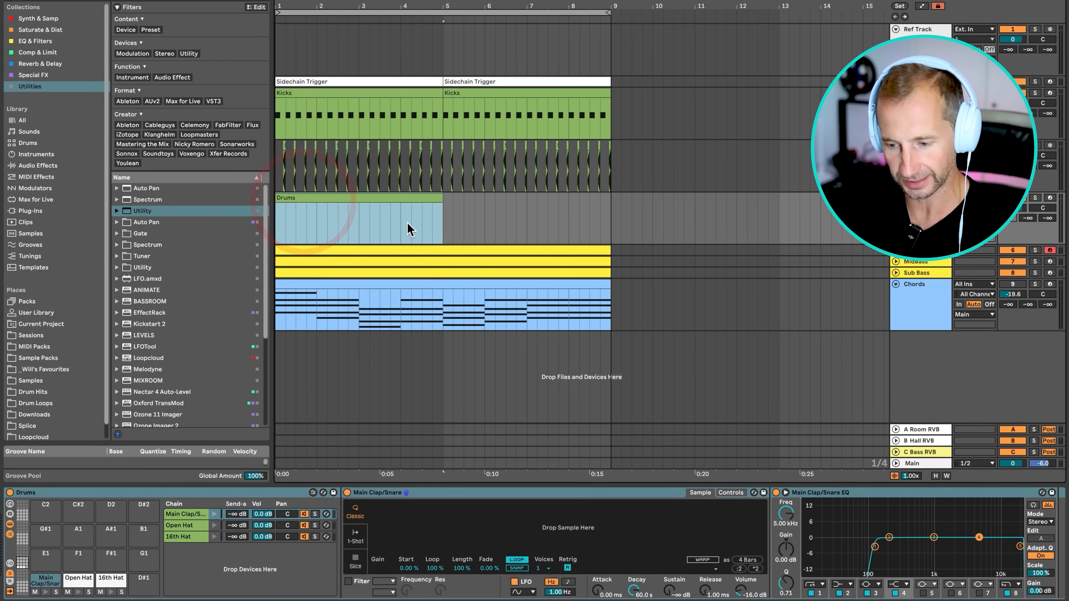
key(super+l)
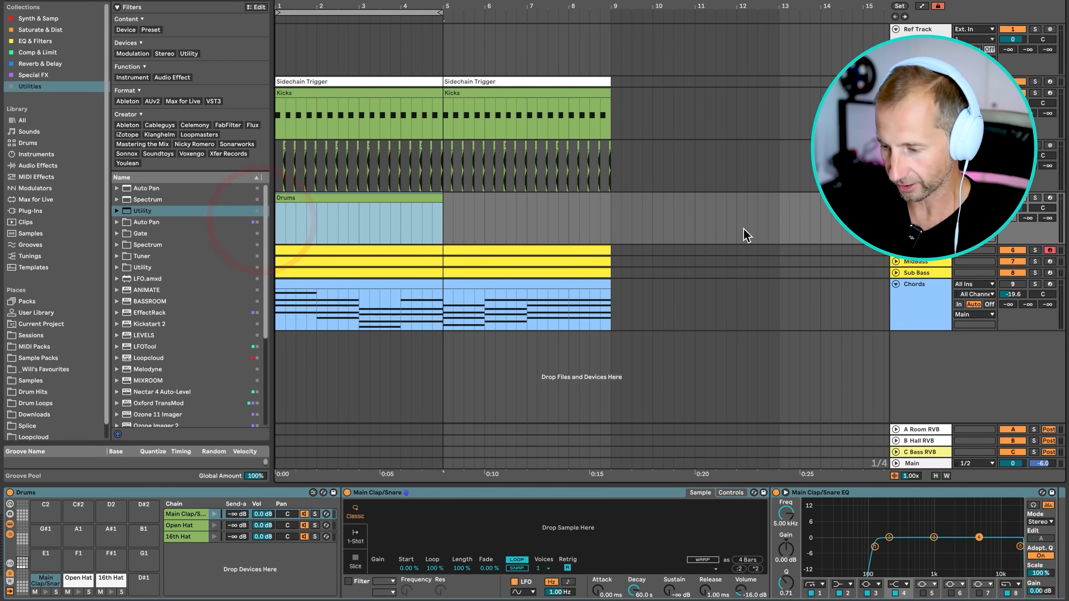
Browse the Drum Hits library to the VMH1 Closed Hats folder under Hi Hats (Closed) and preview its first sample.
click(1013, 251)
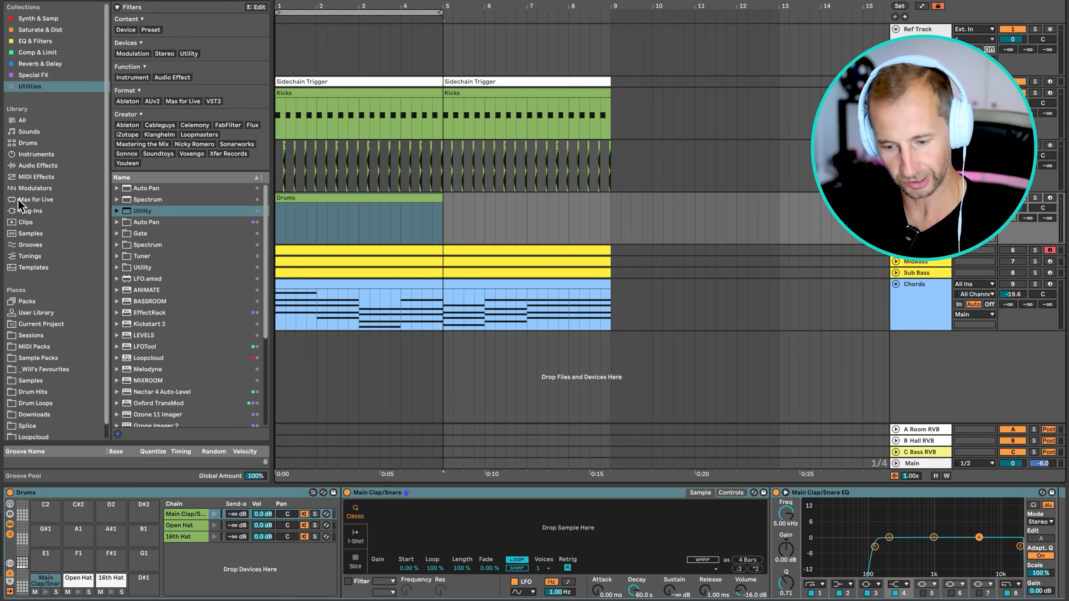
click(42, 387)
click(150, 133)
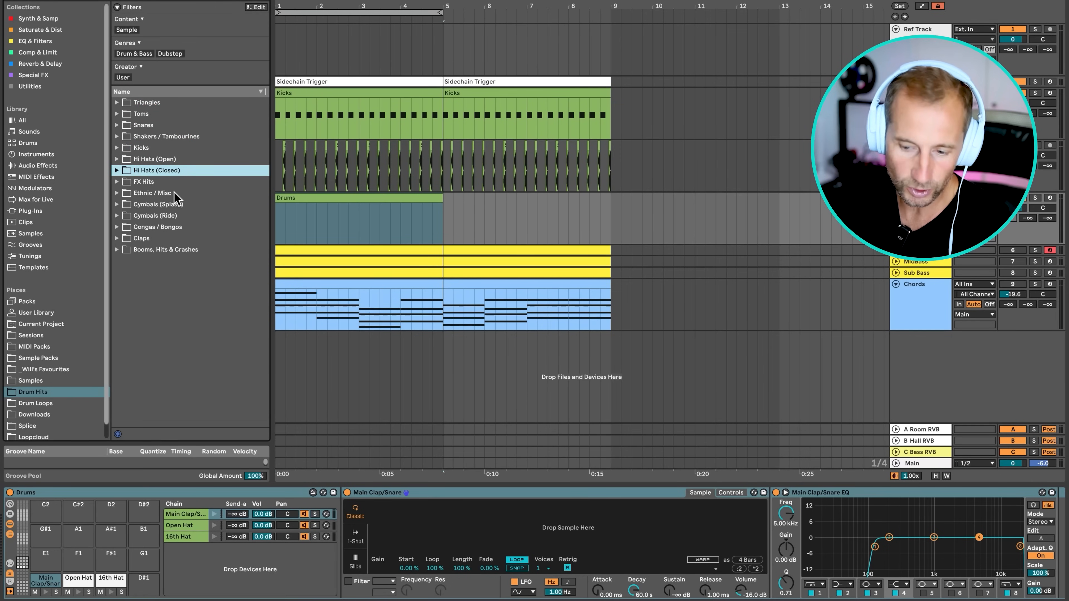
key(Right)
click(151, 182)
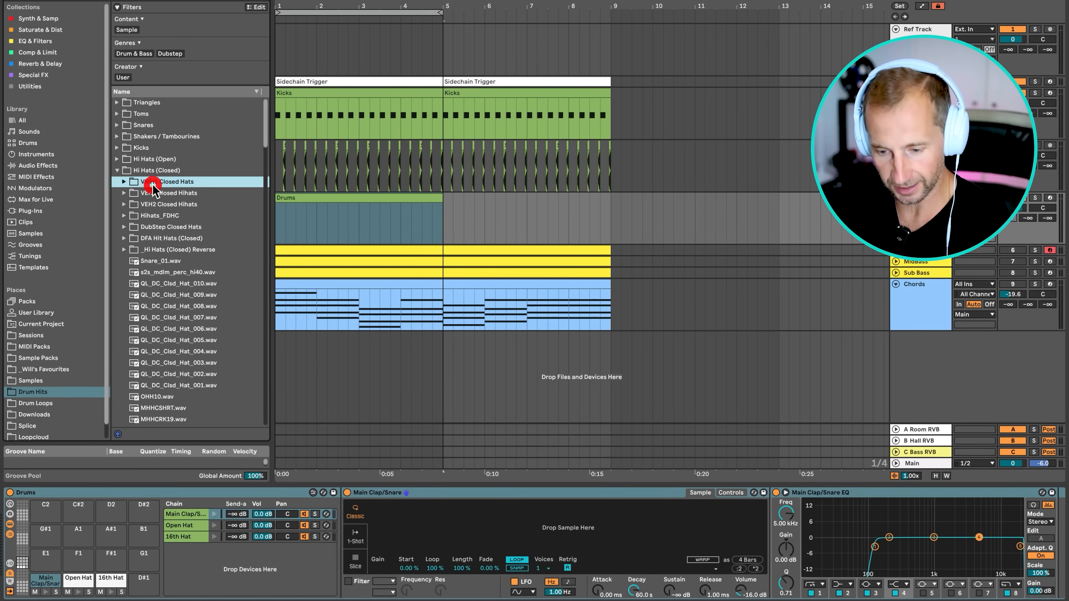
key(Right)
key(Down)
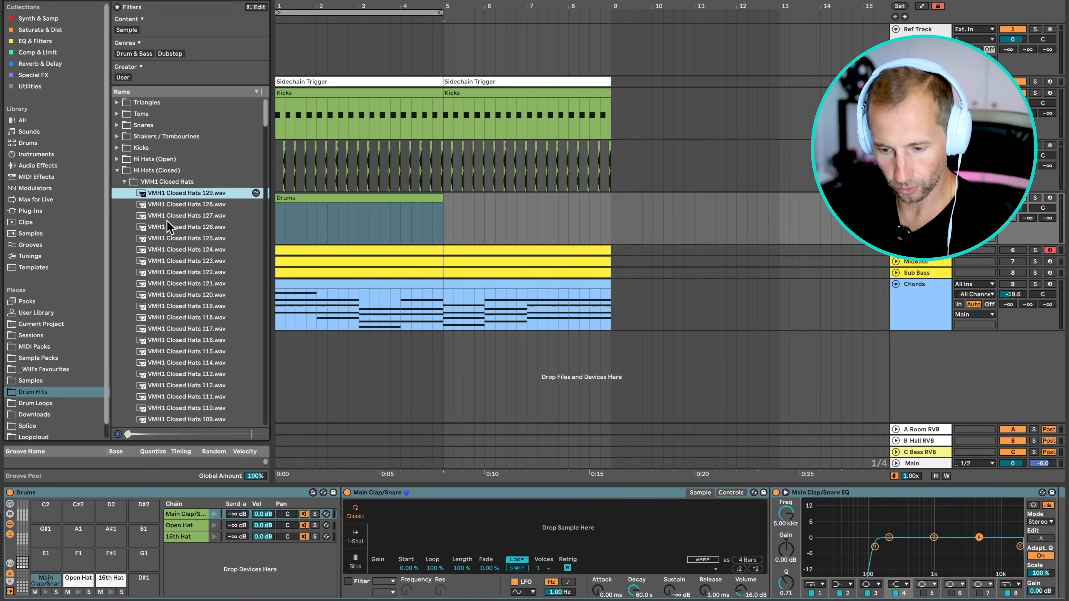
Audition more VMH1 closed hats and load VMH1 Closed Hats 121.wav onto the Open Hat chain of the Drums rack.
click(174, 261)
key(Down)
key(Down)
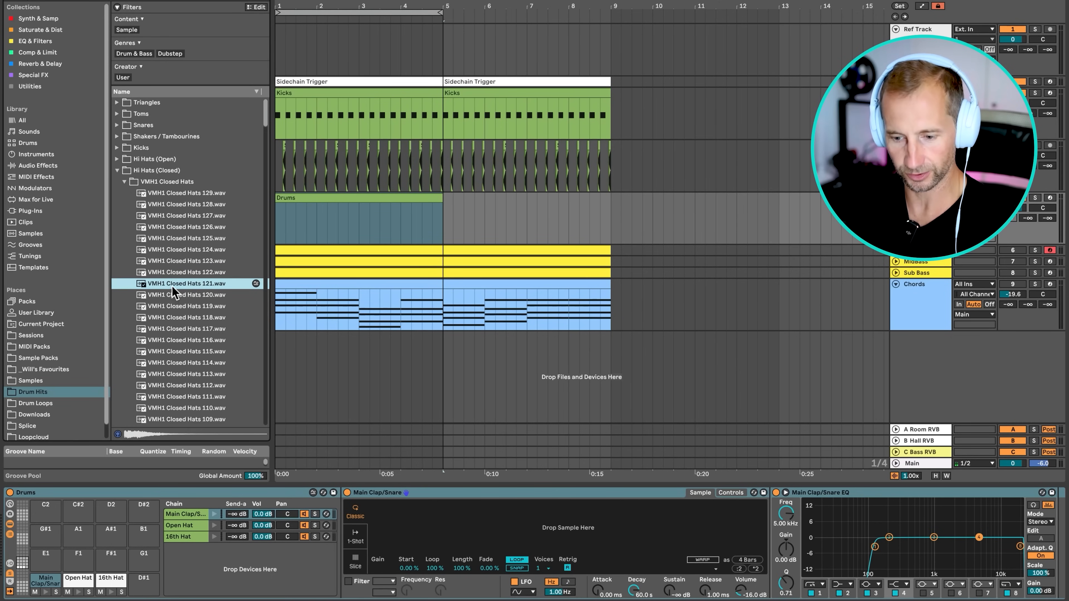
drag(170, 282, 193, 524)
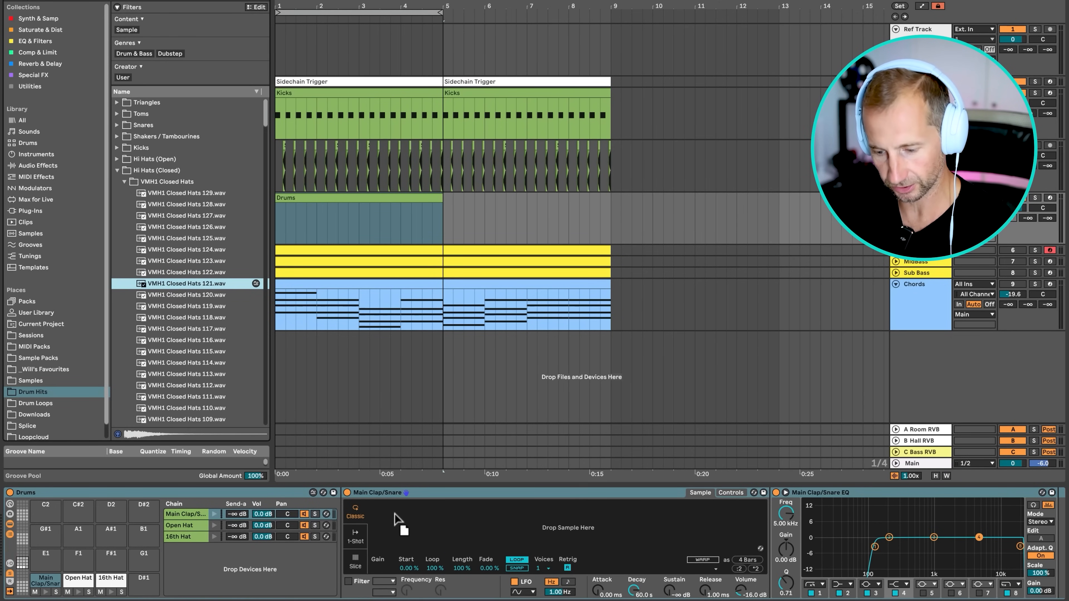
Add an Open Hat note on the first offbeat of the Drums clip and repeat it once per beat across the four bars.
double_click(308, 199)
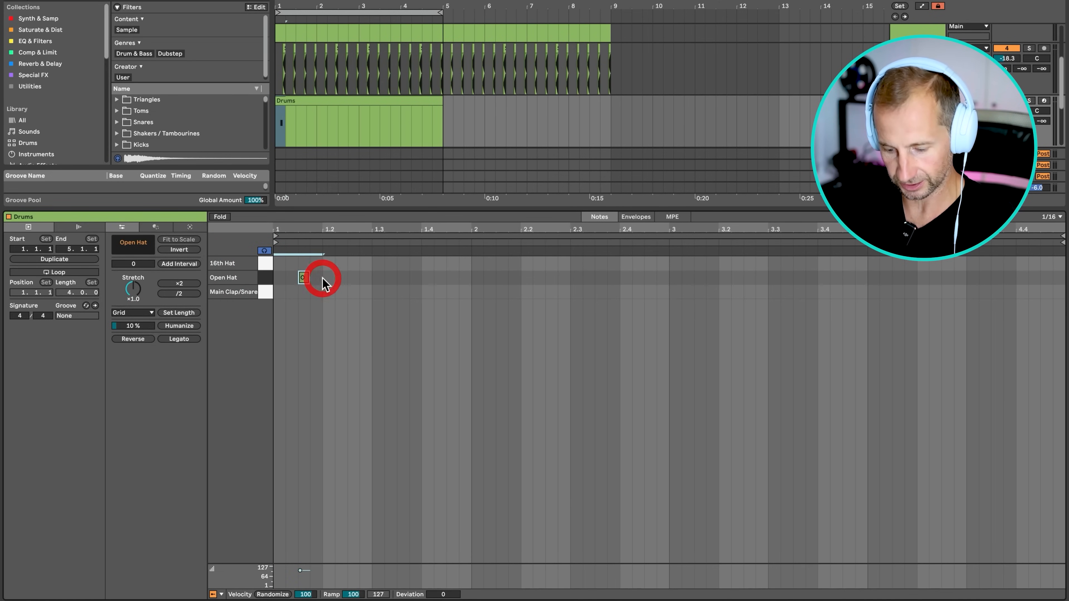
key(ctrl+d)
key(ctrl+d)
key(ctrl+d)
key(ctrl+d)
key(ctrl+d)
key(ctrl+d)
key(ctrl+d)
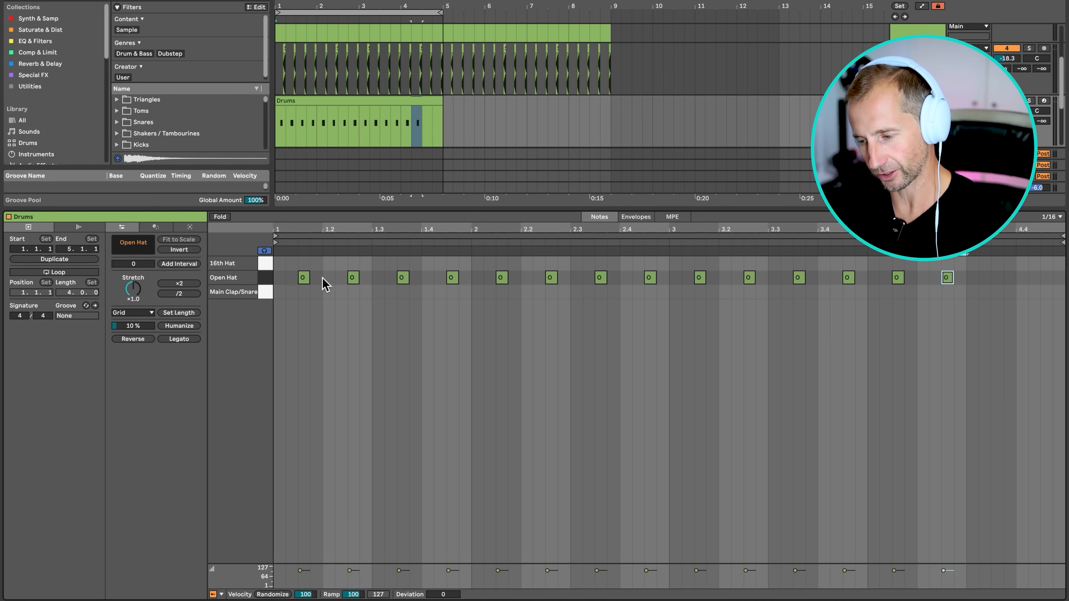
Set the Open Hat chain's volume to -14.3 dB and its Simpler attack to 22.7 ms.
key(Tab)
key(shift+Tab)
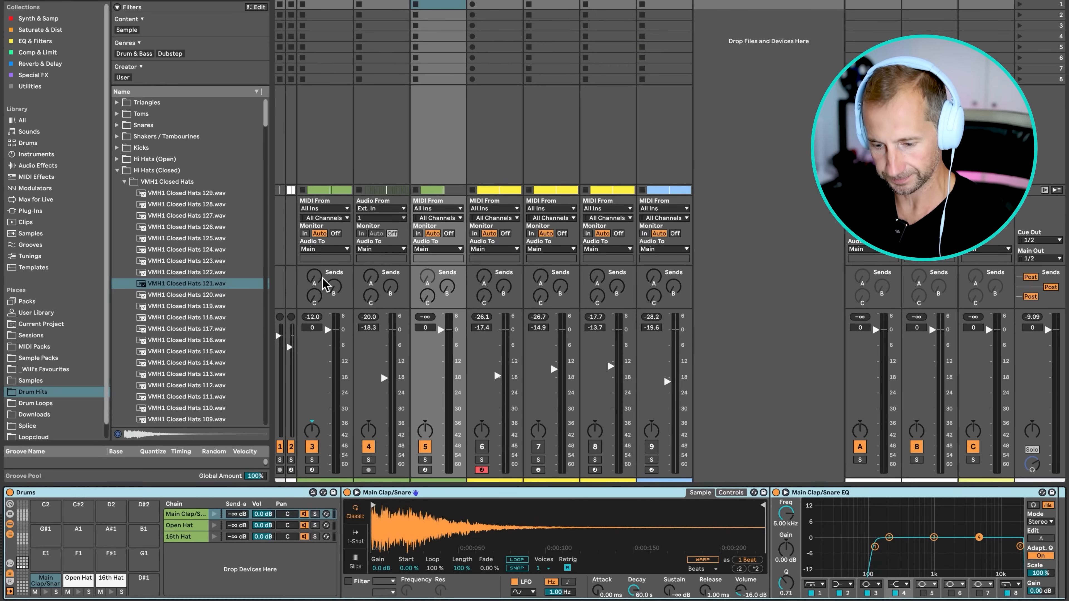
key(Tab)
mouse_move(258, 526)
mouse_down()
mouse_move(257, 542)
mouse_move(257, 527)
mouse_up()
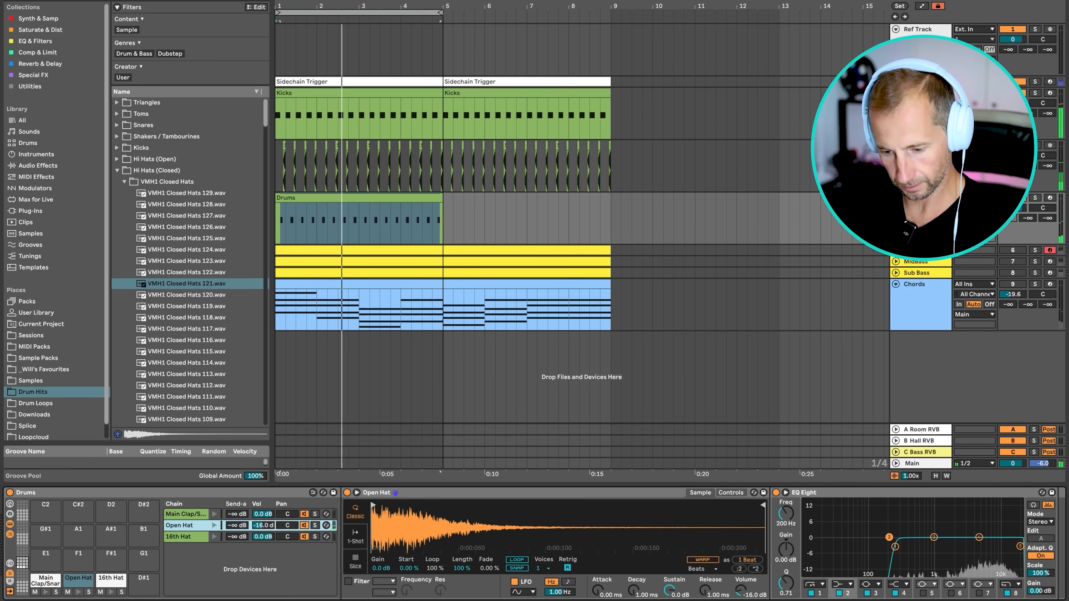
drag(609, 595, 609, 575)
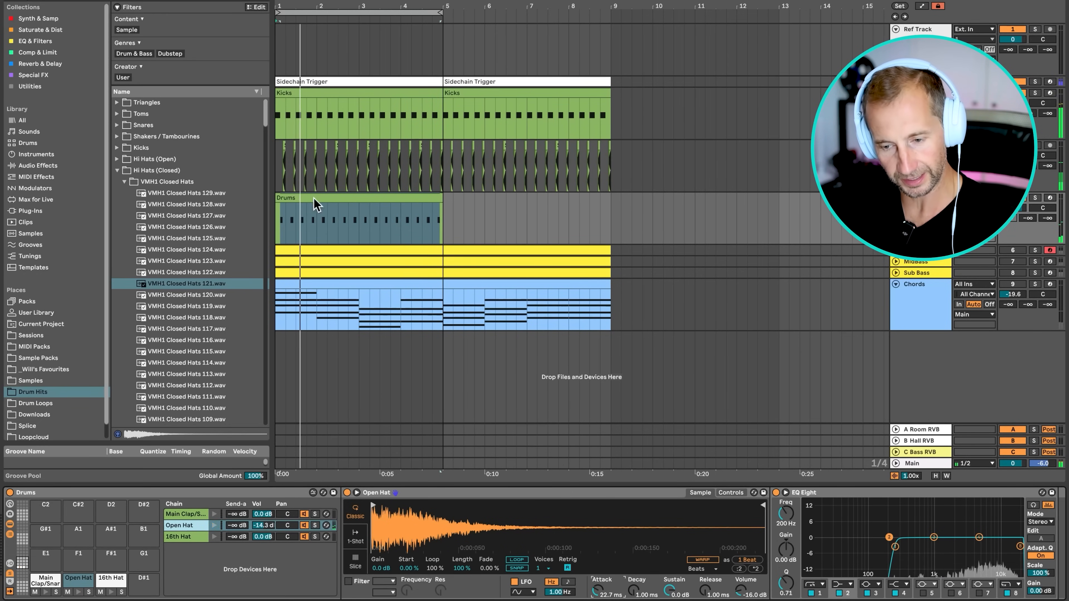
Shift all Open Hat notes in the Drums clip slightly earlier than the 1/16 grid and play the loop.
double_click(287, 197)
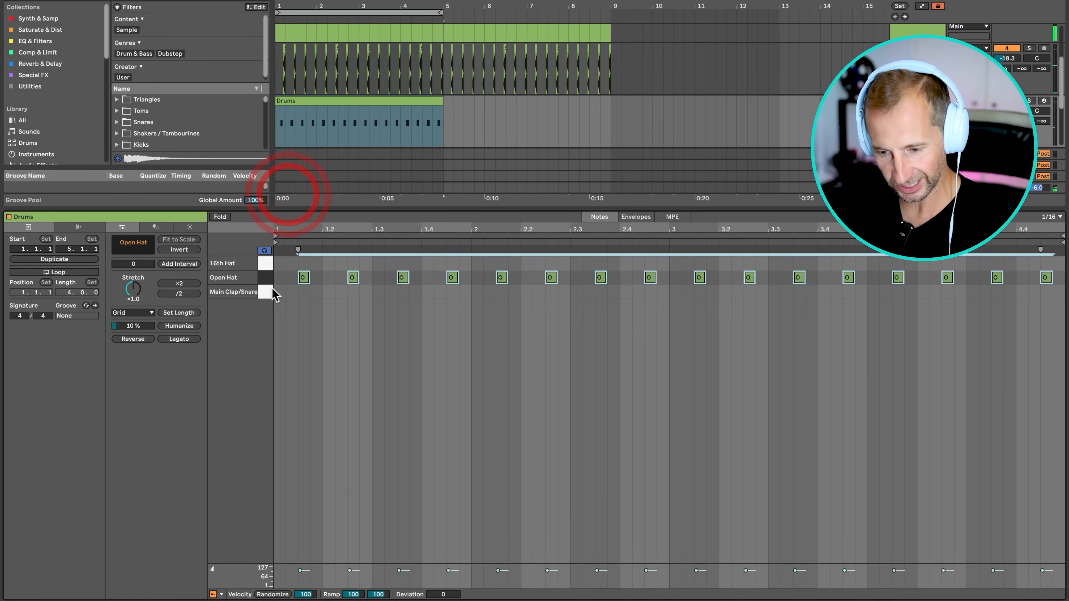
drag(289, 231, 289, 282)
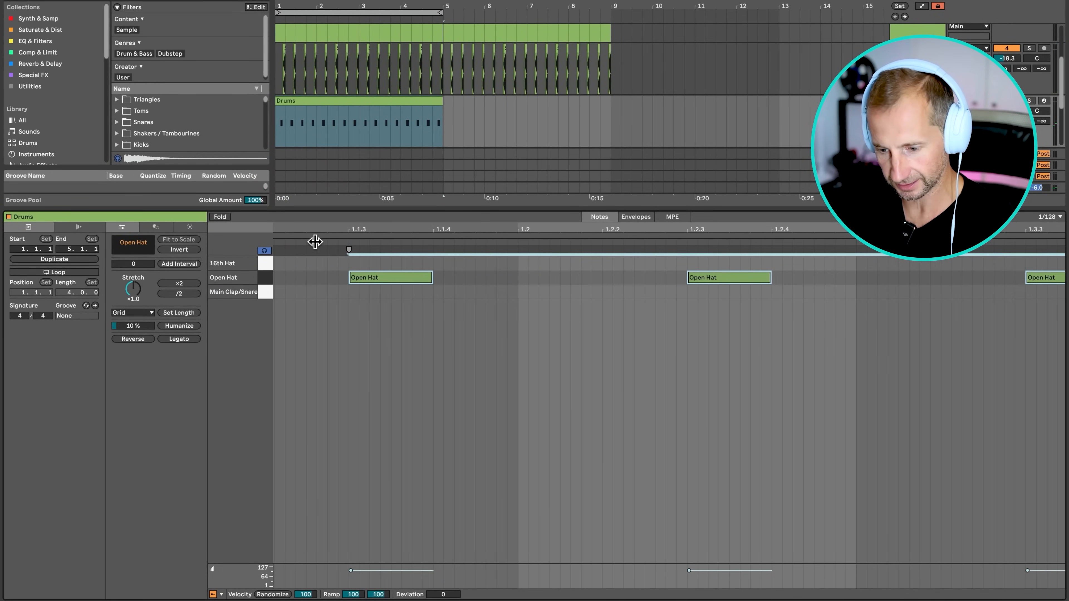
drag(349, 225, 349, 240)
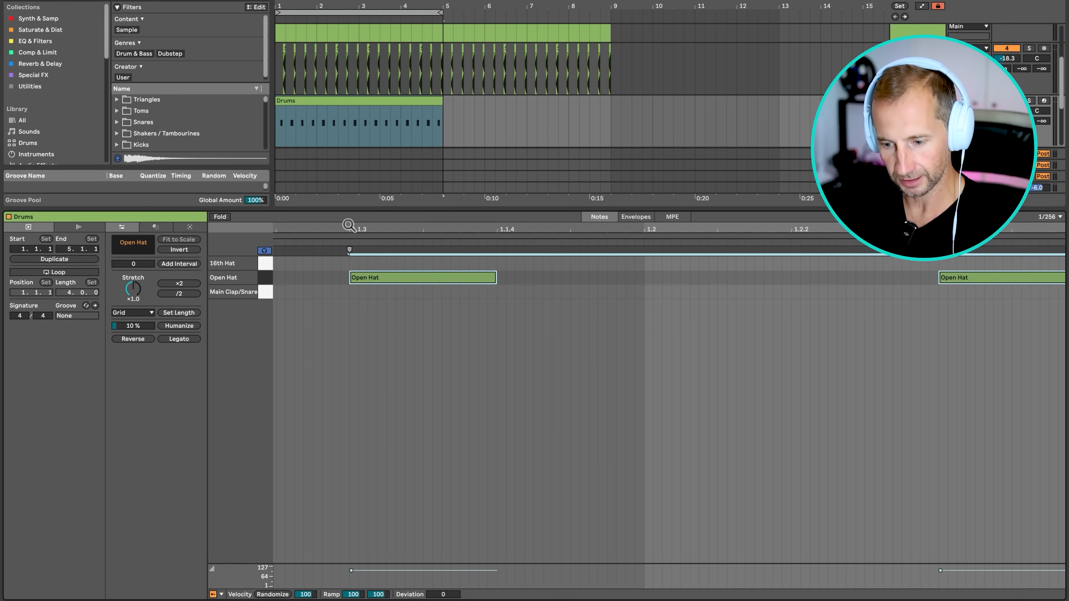
drag(401, 282, 388, 281)
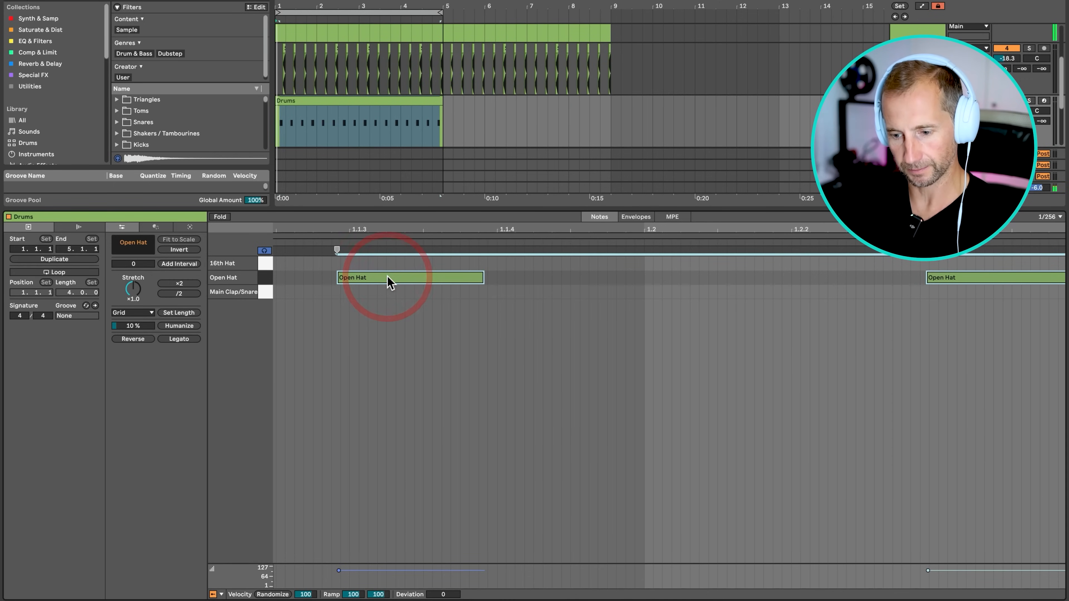
key(space)
Move the low-cut band of the Open Hat's EQ Eight to 316 Hz with a Q of 0.16.
key(shift+Tab)
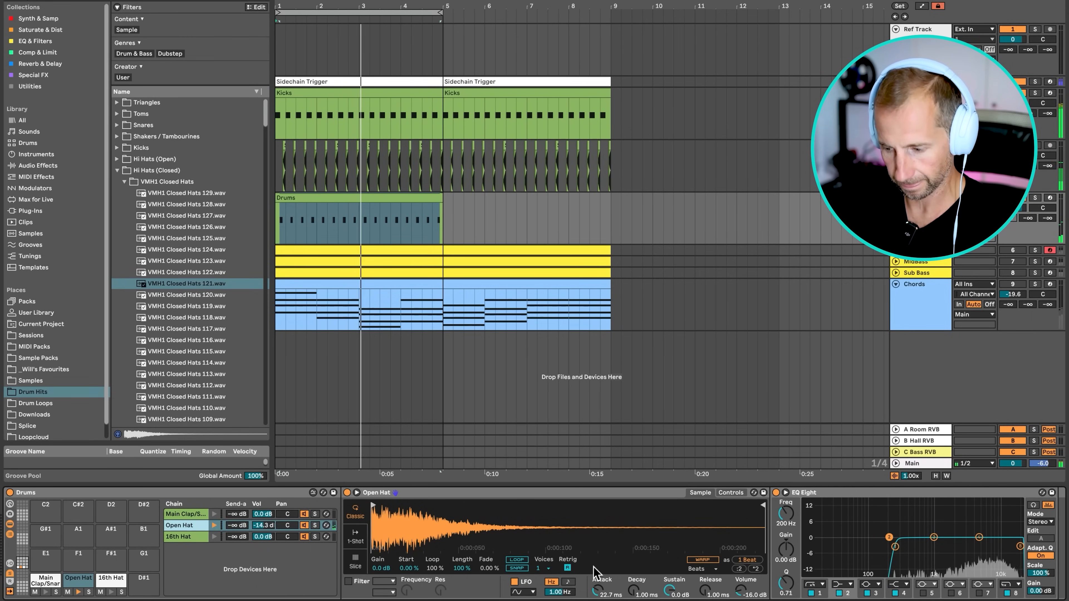
drag(895, 546, 901, 567)
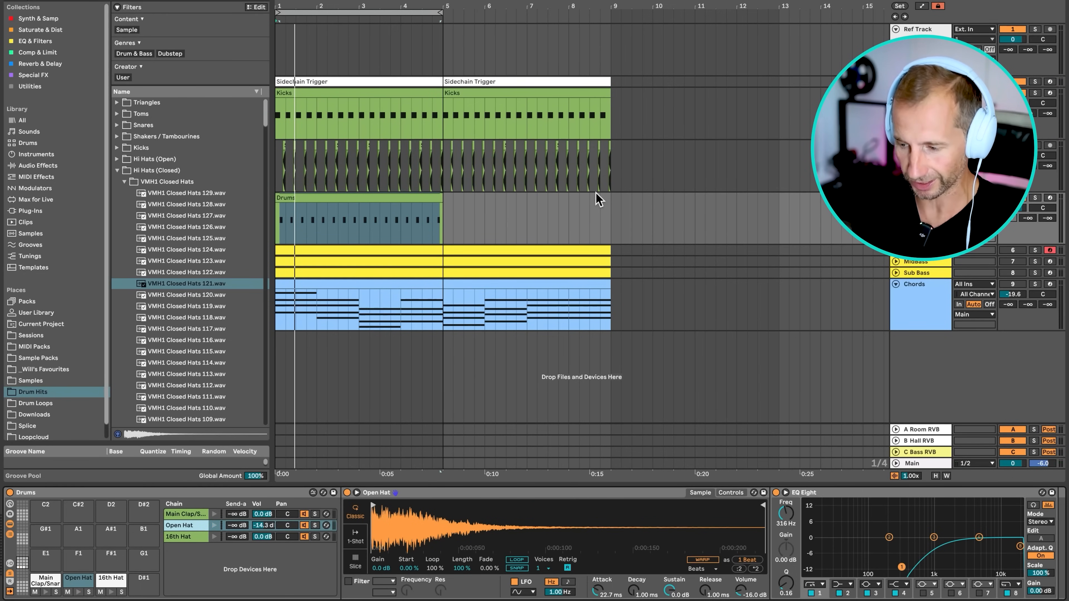
Close the closed hi-hat samples and open the VEH3 Claps folder inside the Drum Hits Claps collection.
click(118, 170)
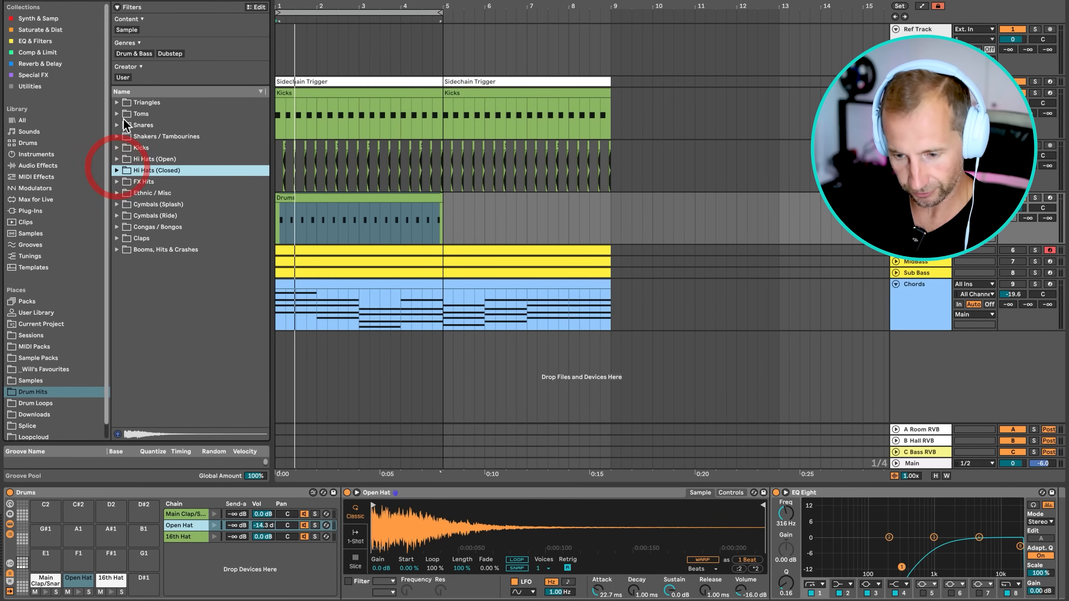
click(117, 237)
click(121, 238)
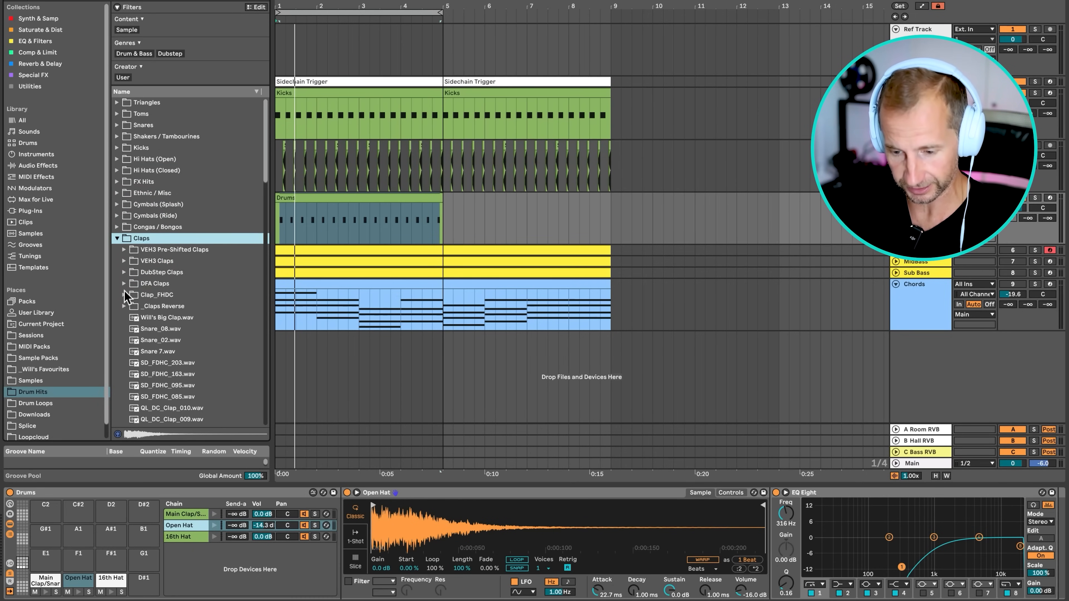
click(123, 261)
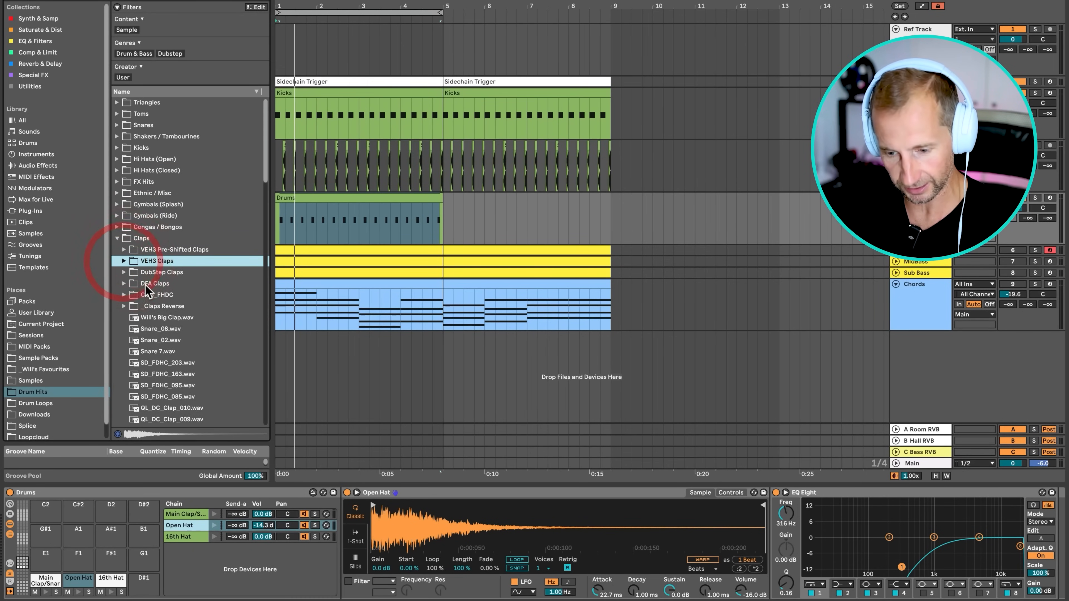
click(124, 261)
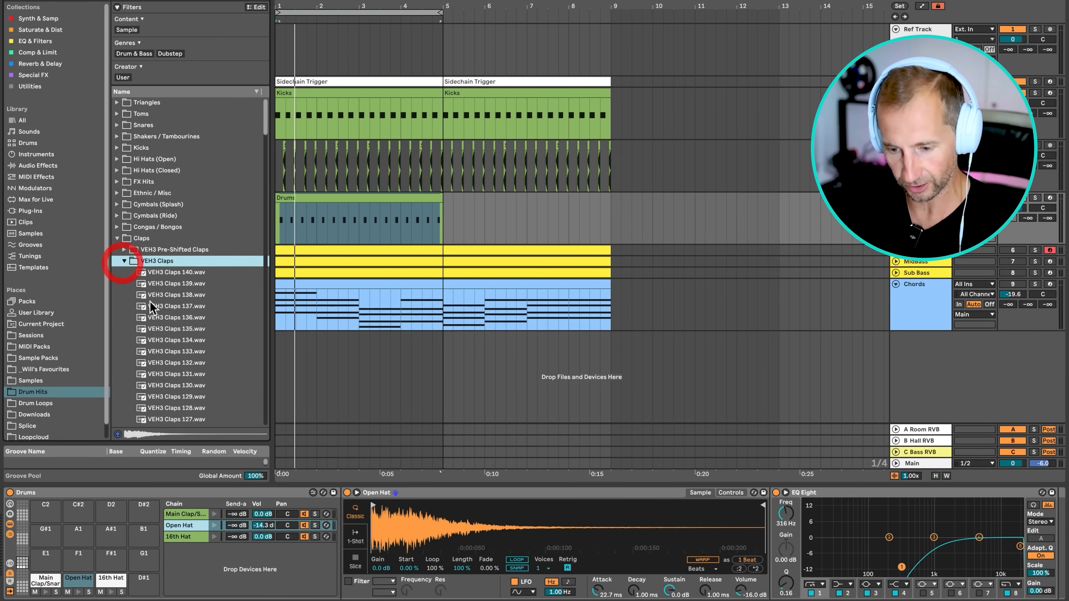
Audition various VEH3 clap samples, including 138, 129 and 122, to find a main clap sound.
click(173, 328)
click(179, 310)
click(179, 292)
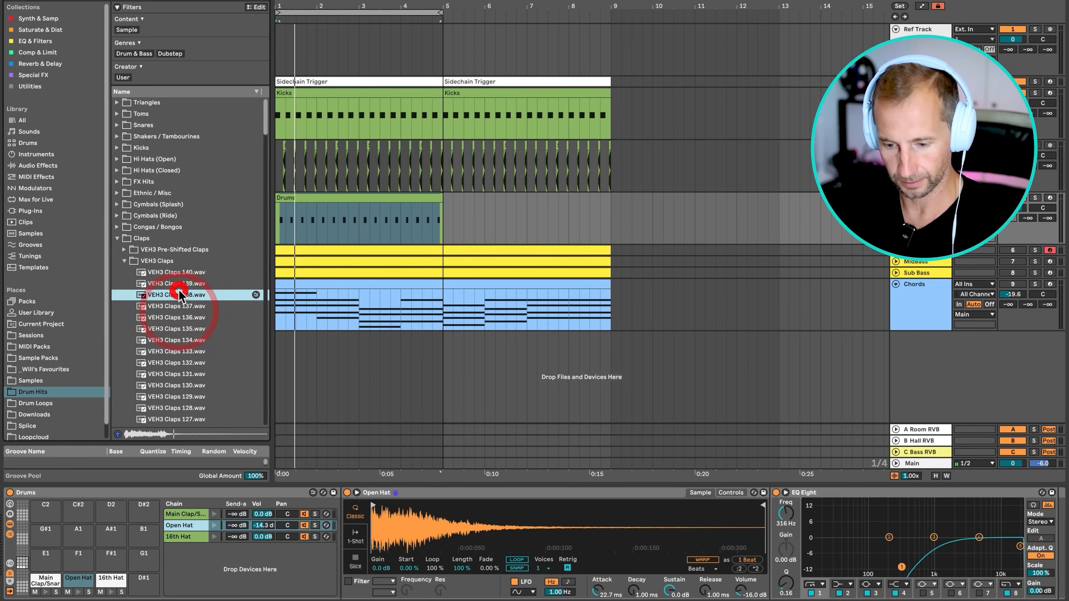
click(179, 383)
click(181, 295)
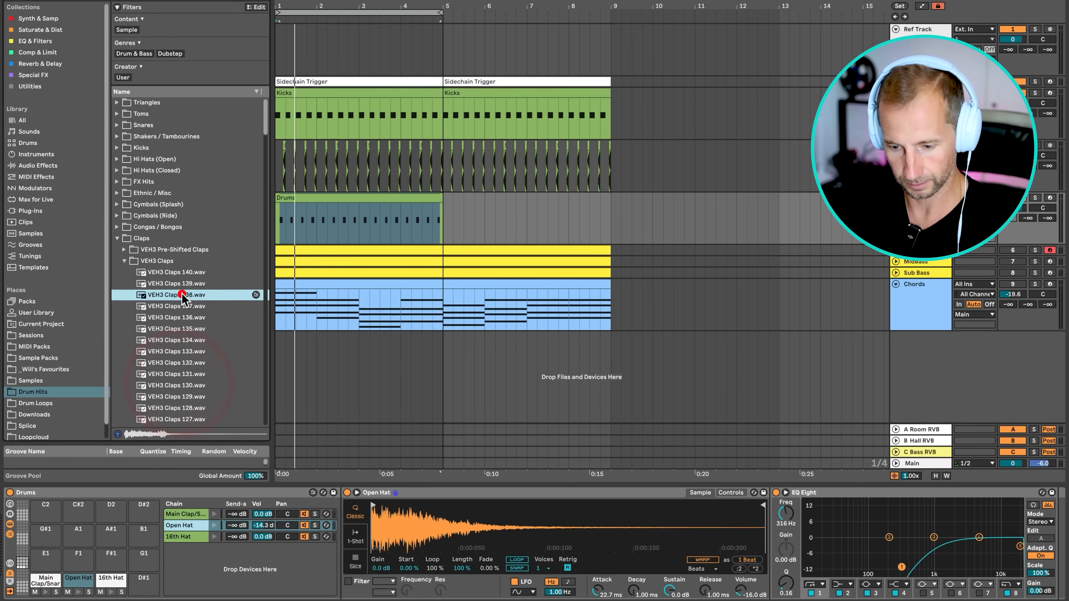
click(181, 412)
click(182, 395)
scroll(187, 337, down, 5)
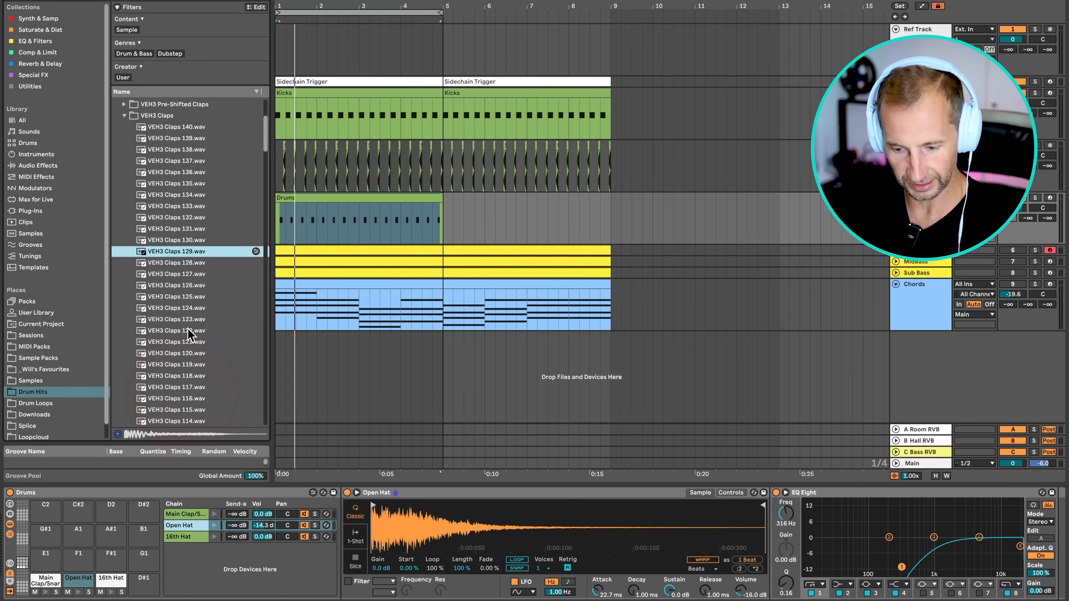
click(187, 331)
Audition the claps in the favourites folder's Claps collection and load Dance Clap.wav onto the Main Clap/Snare chain.
click(63, 369)
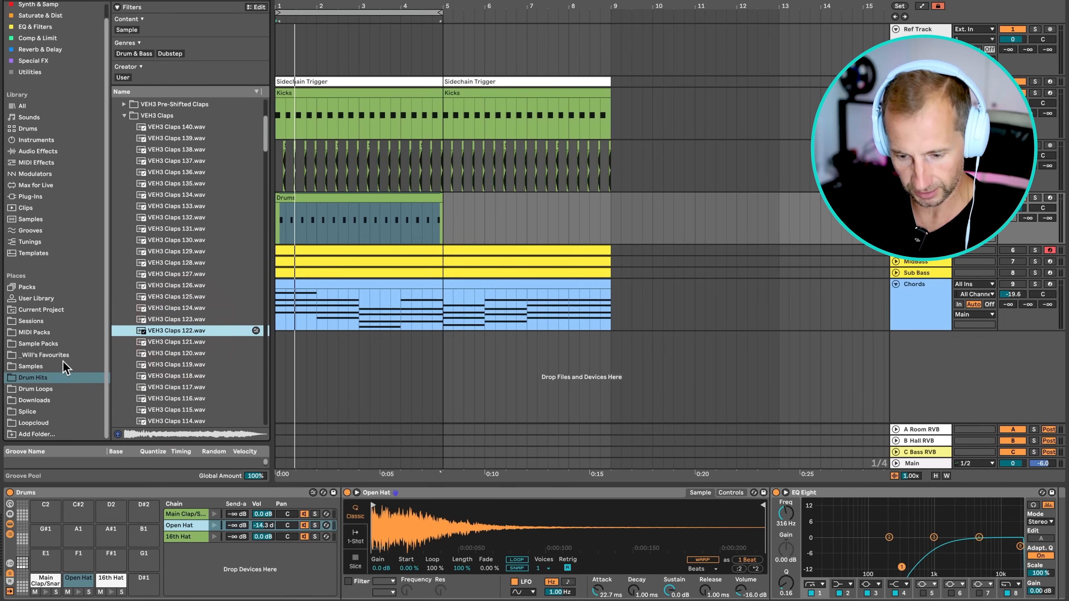
click(117, 242)
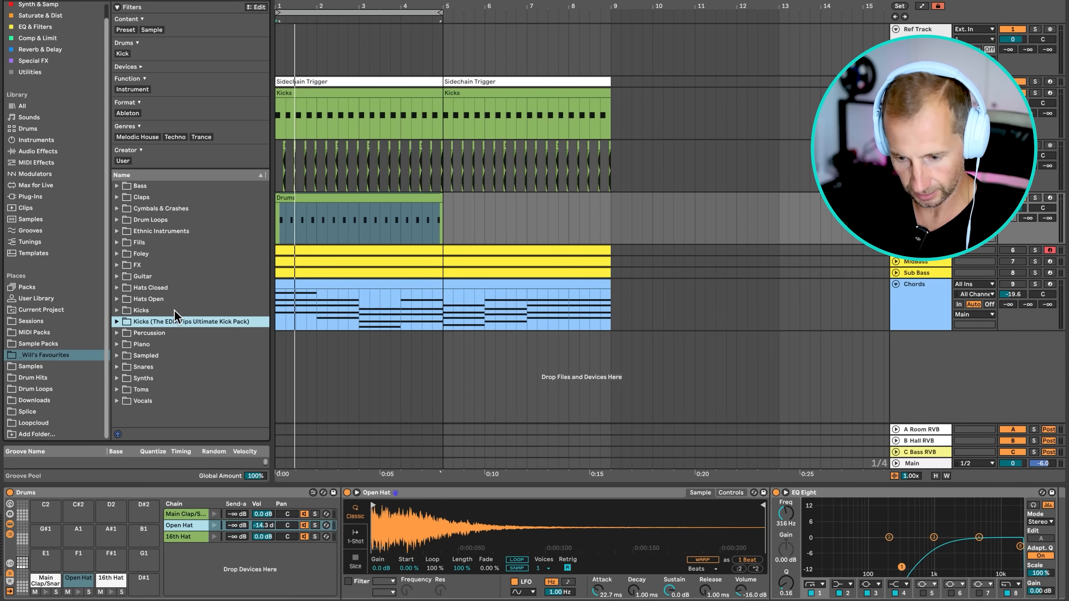
click(117, 197)
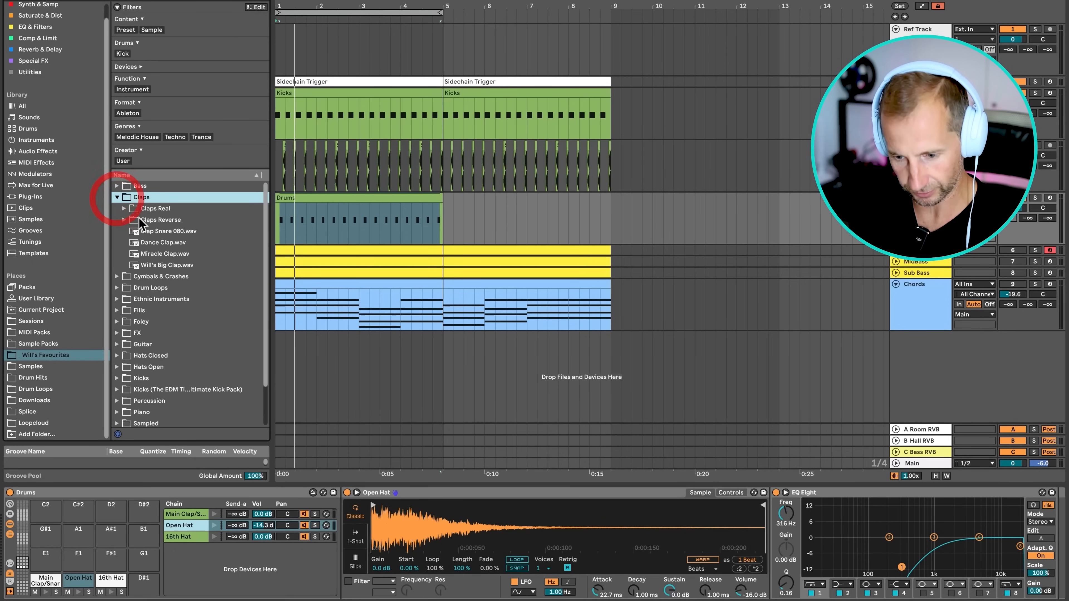
click(145, 231)
click(147, 243)
click(157, 254)
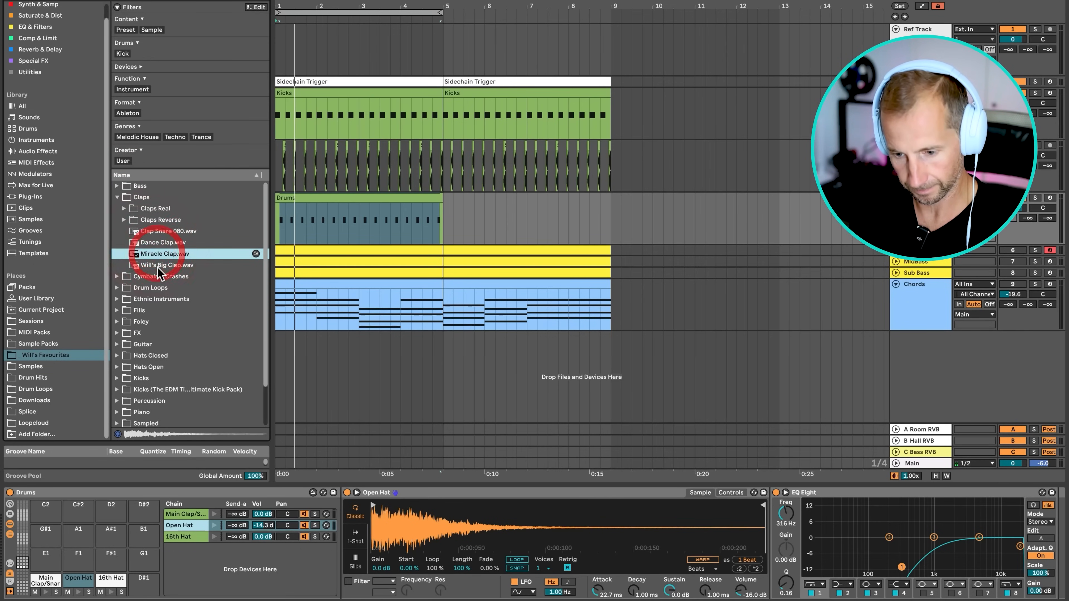
click(160, 265)
click(164, 243)
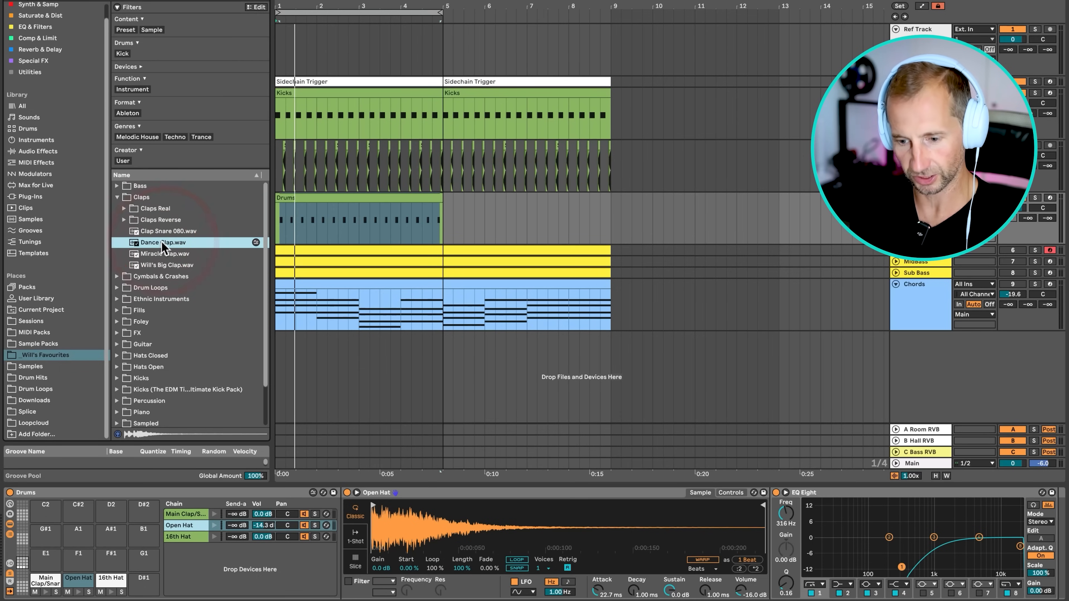
click(161, 229)
click(159, 241)
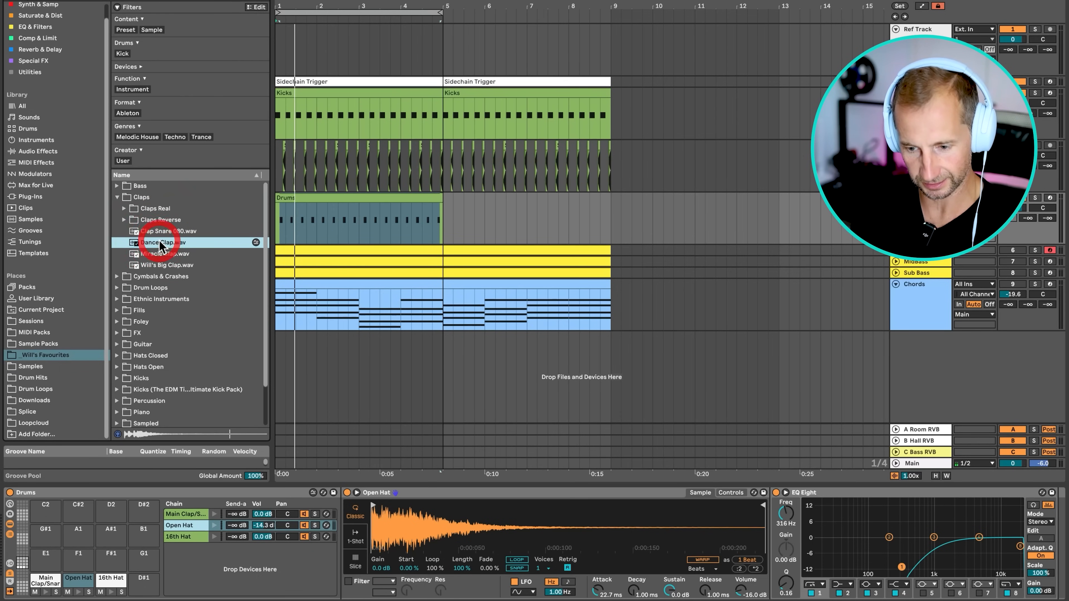
drag(161, 247, 191, 509)
Add Main Clap/Snare notes on beats two and four of every bar in the Drums clip.
click(318, 203)
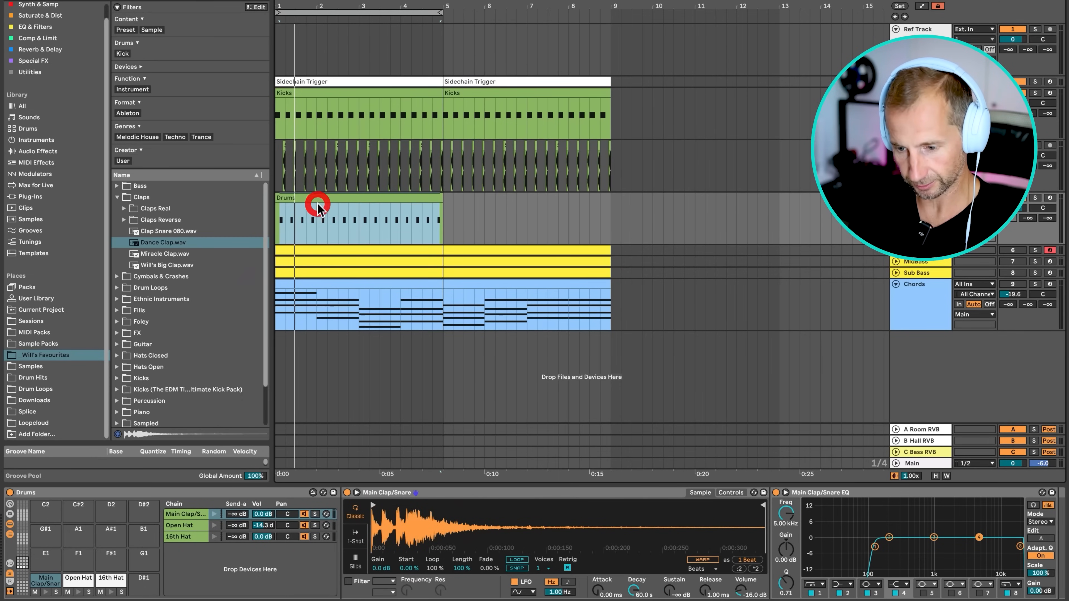
double_click(317, 203)
double_click(310, 227)
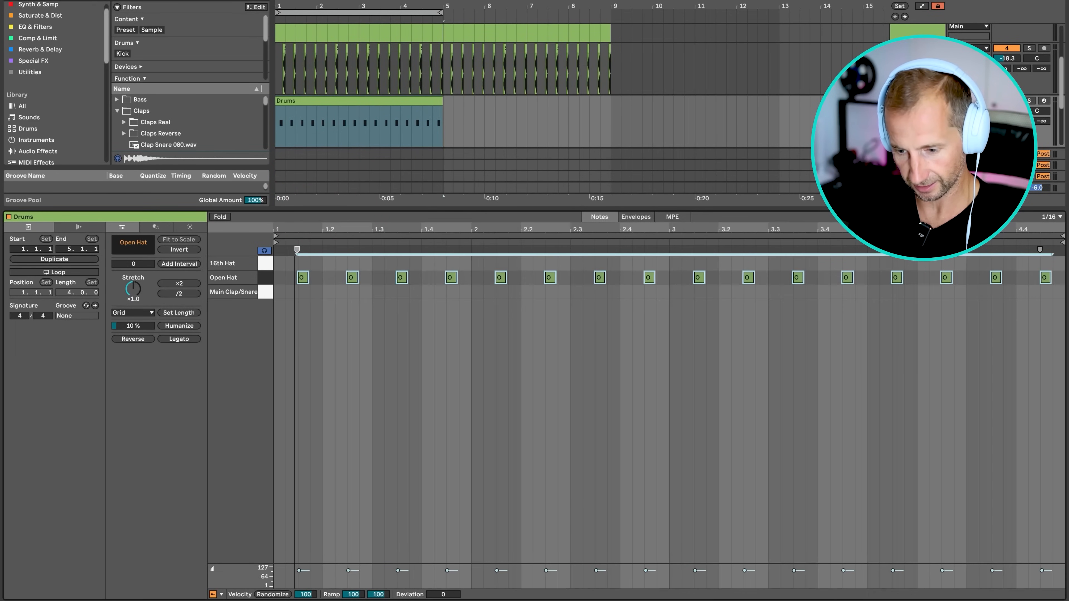
double_click(329, 291)
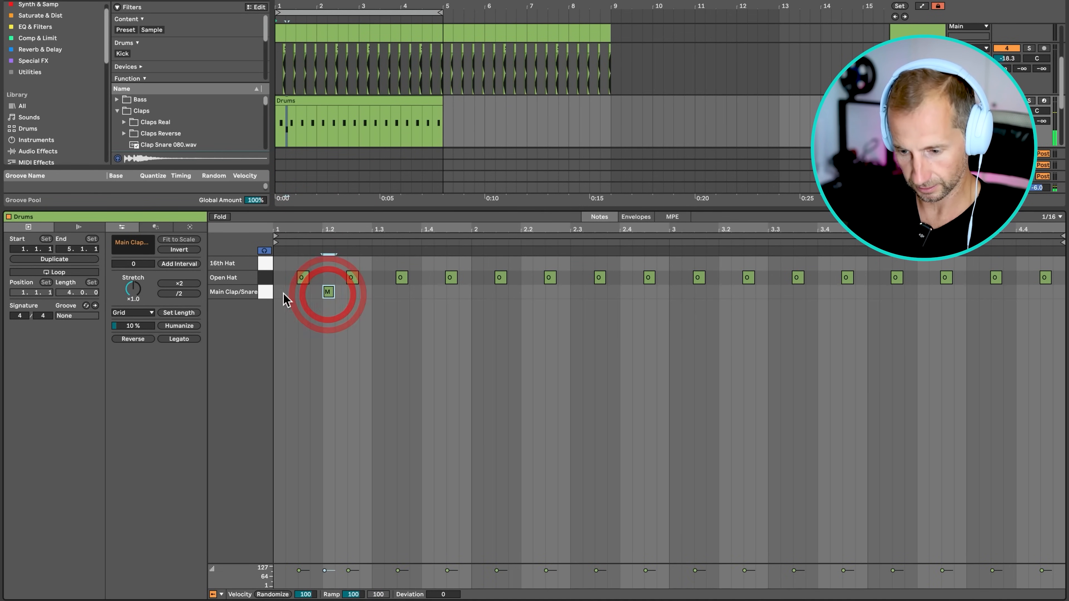
double_click(370, 295)
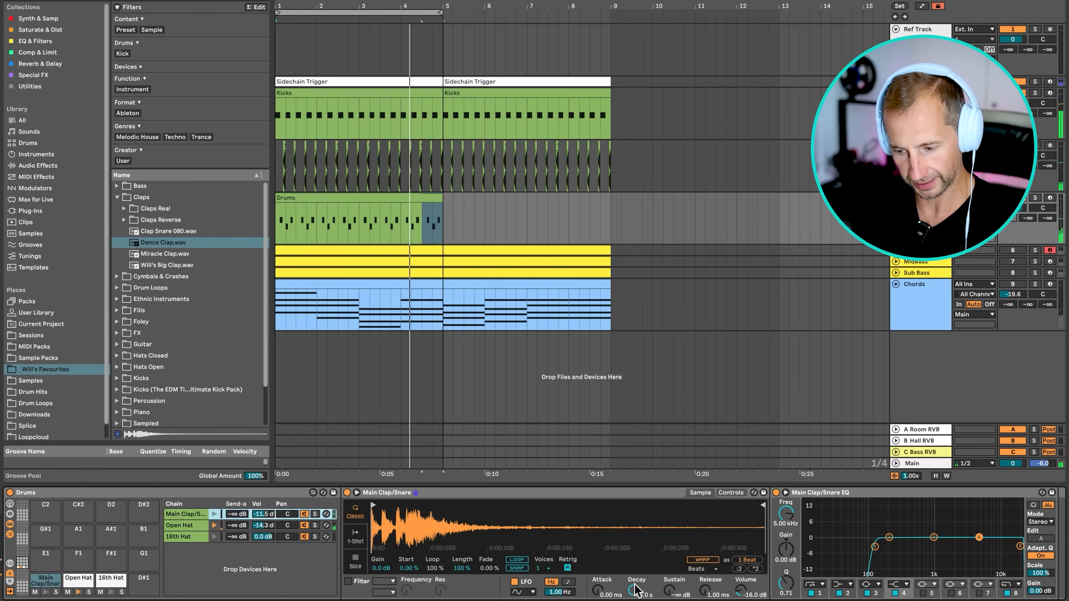
Shorten the Main Clap/Snare Simpler's decay to 292 ms.
drag(636, 590, 634, 585)
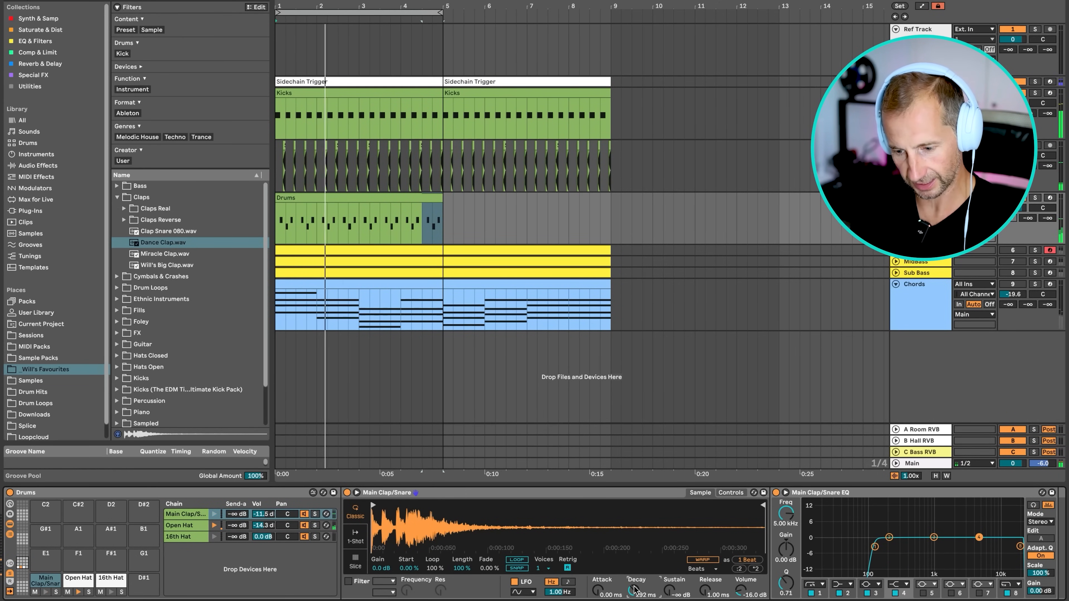
Set the Main Clap/Snare chain's volume to -5.6 dB and its send A to -11.2 dB, and the Open Hat chain's send A to -10.0 dB.
drag(265, 515, 264, 505)
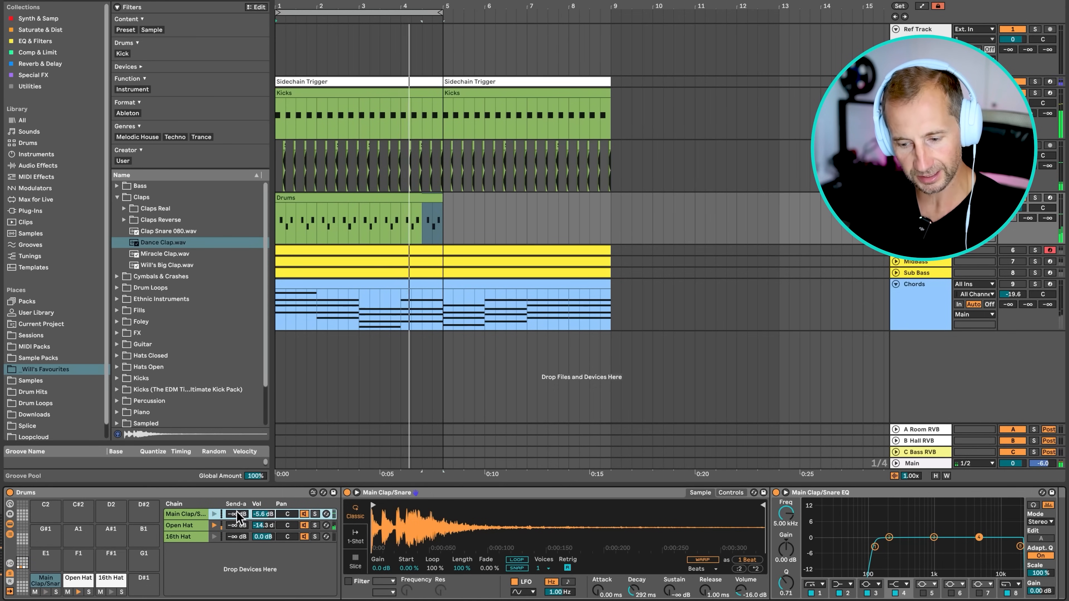
mouse_move(237, 515)
mouse_down()
mouse_move(236, 497)
mouse_move(237, 522)
mouse_up()
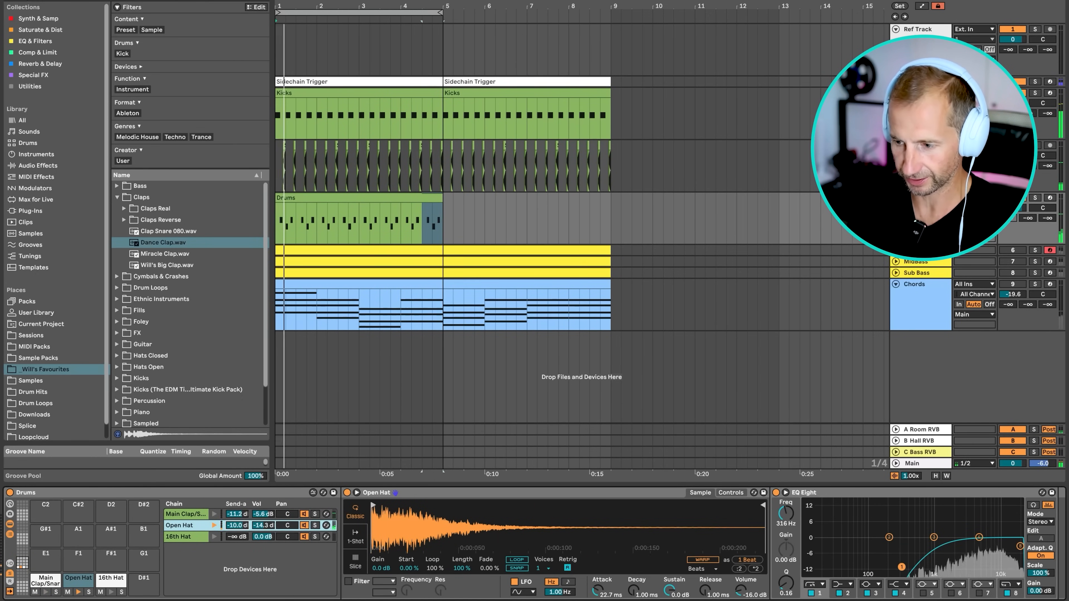
Raise the Kicks track's send to the A Room RVB return to -23.7 dB and stop playback.
click(920, 93)
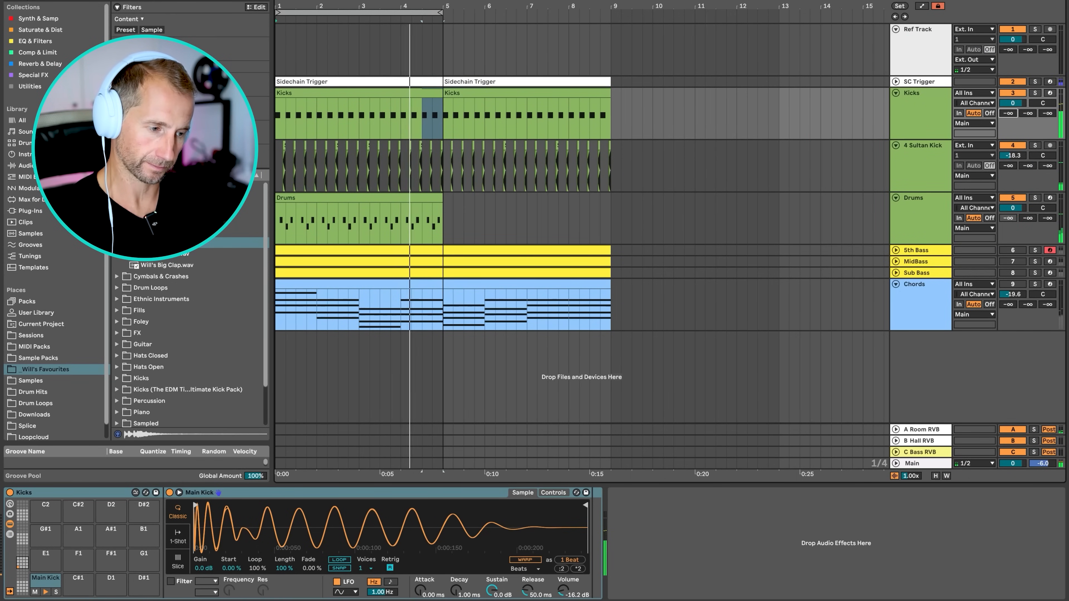
drag(1010, 114, 1010, 108)
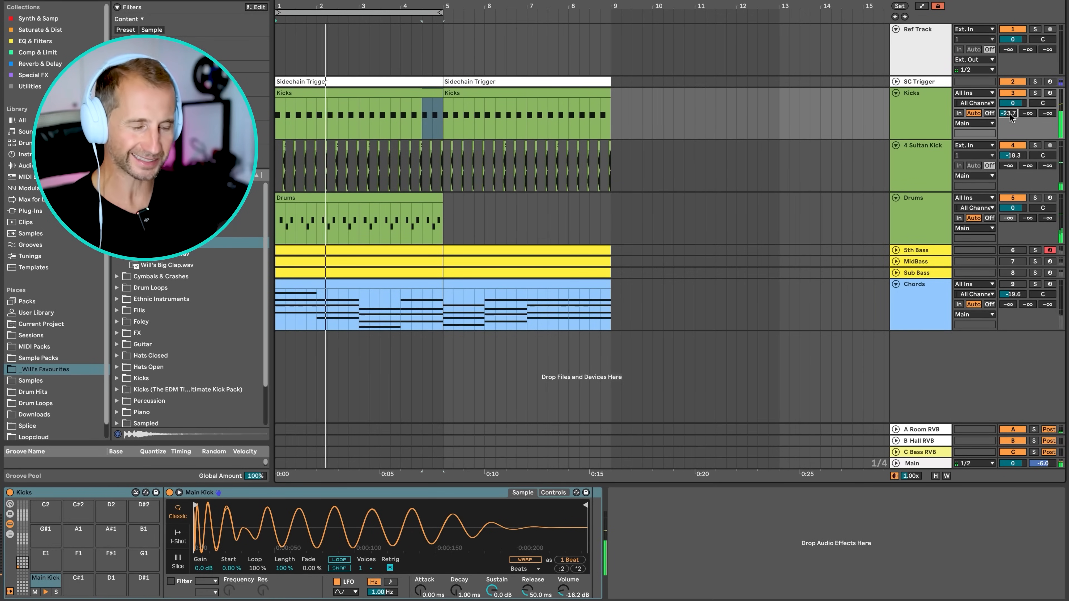
key(space)
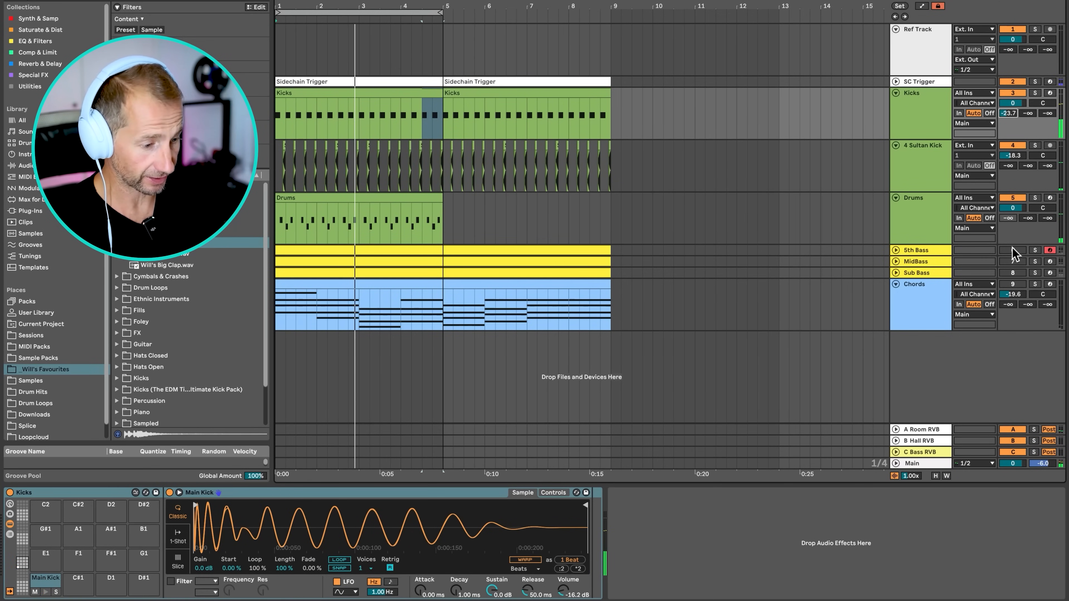
Reactivate the 5th Bass, MidBass and Sub Bass tracks.
click(1013, 250)
click(1014, 260)
click(1013, 272)
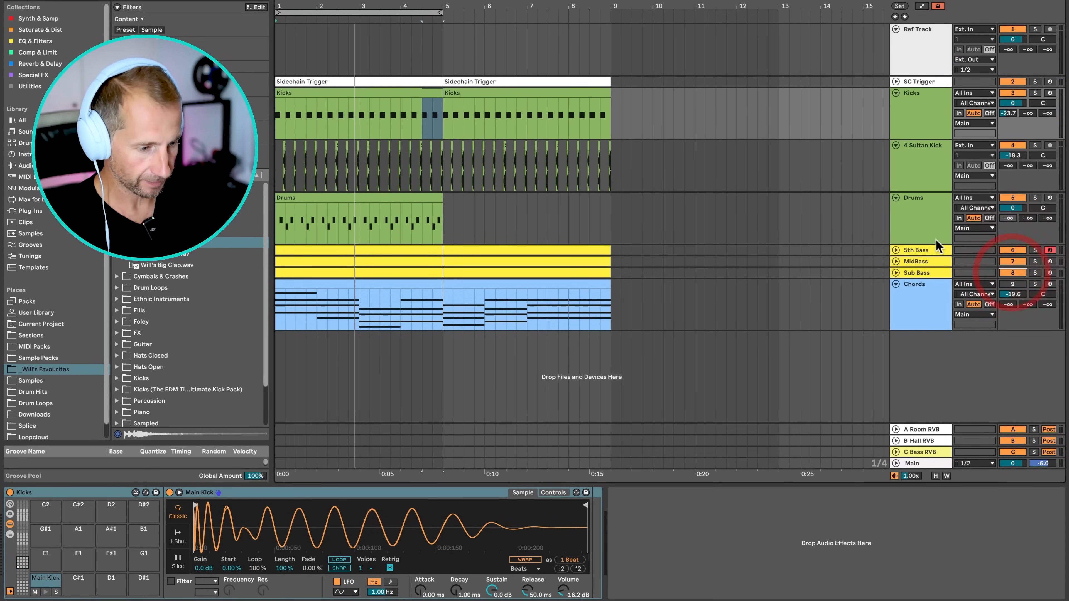
Set the arrangement loop to the four bars covered by the Drums clip.
drag(440, 226, 271, 215)
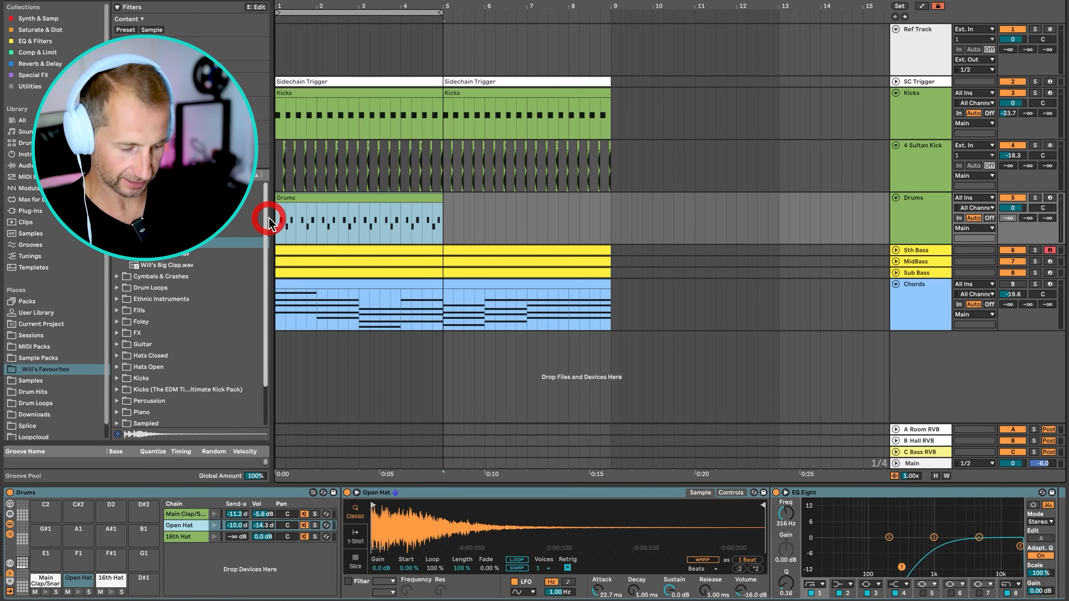
key(super+l)
click(921, 217)
click(921, 217)
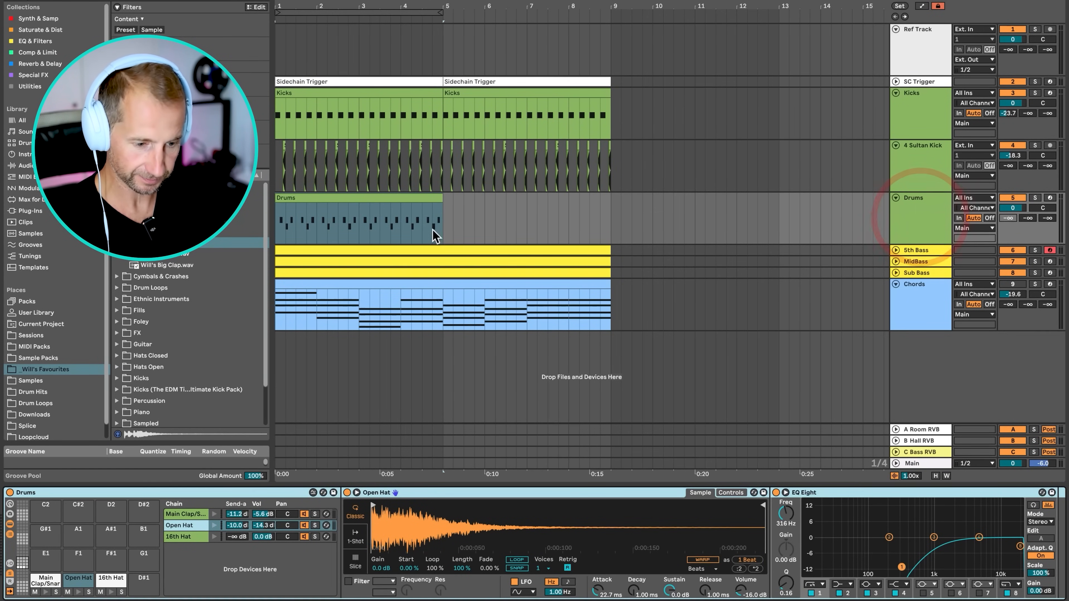
drag(439, 226, 246, 229)
key(super+l)
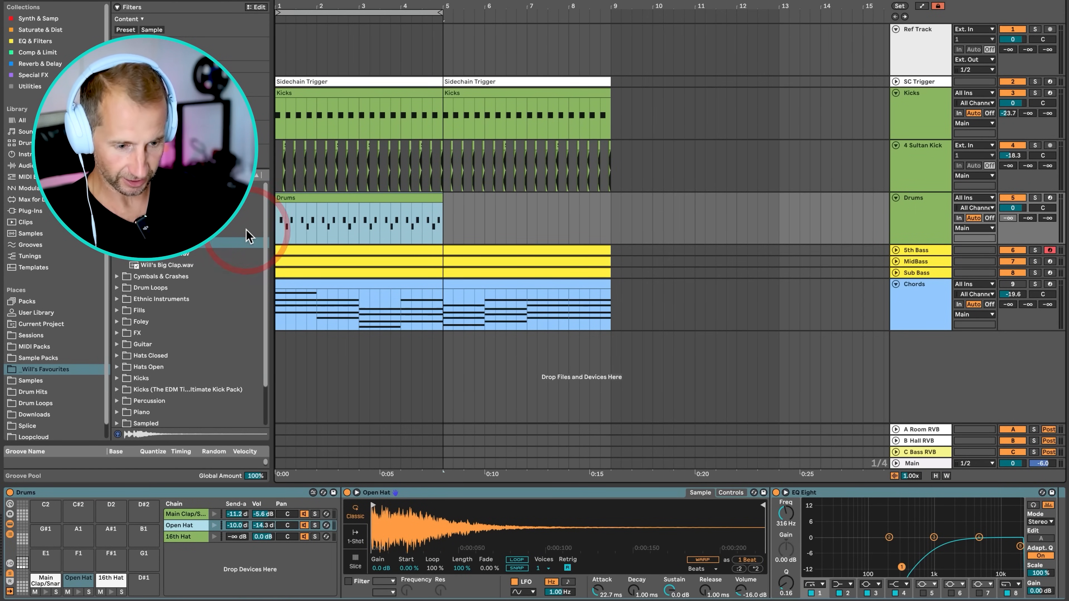
Find the VMH1 Closed Hats samples in Drum Hits and load VMH1 Closed Hats 129.wav into the 16th Hat chain's Closed Hat Simpler.
click(118, 197)
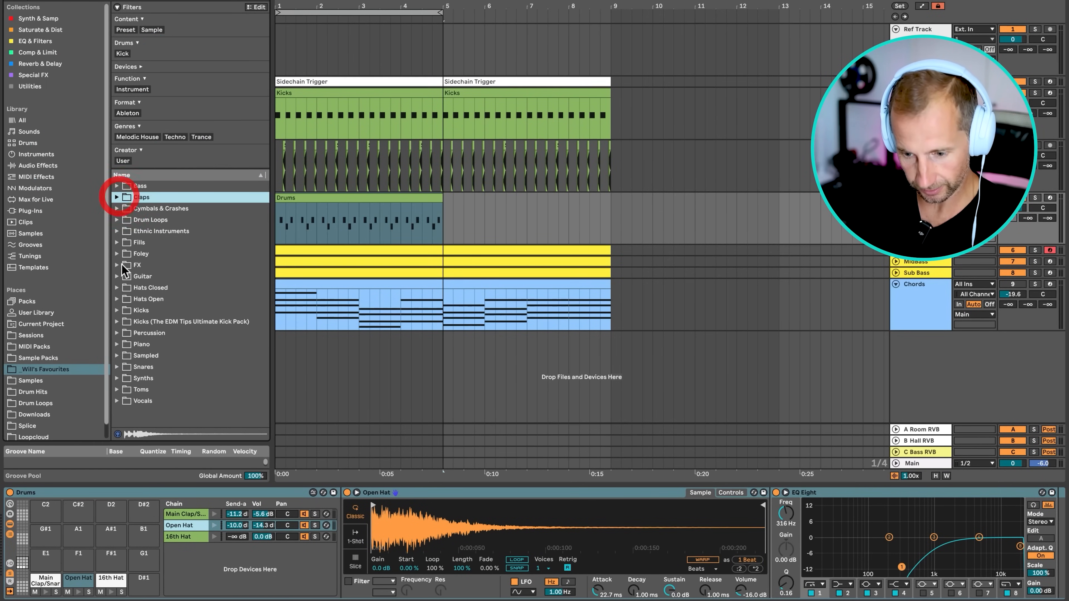
click(117, 299)
click(117, 299)
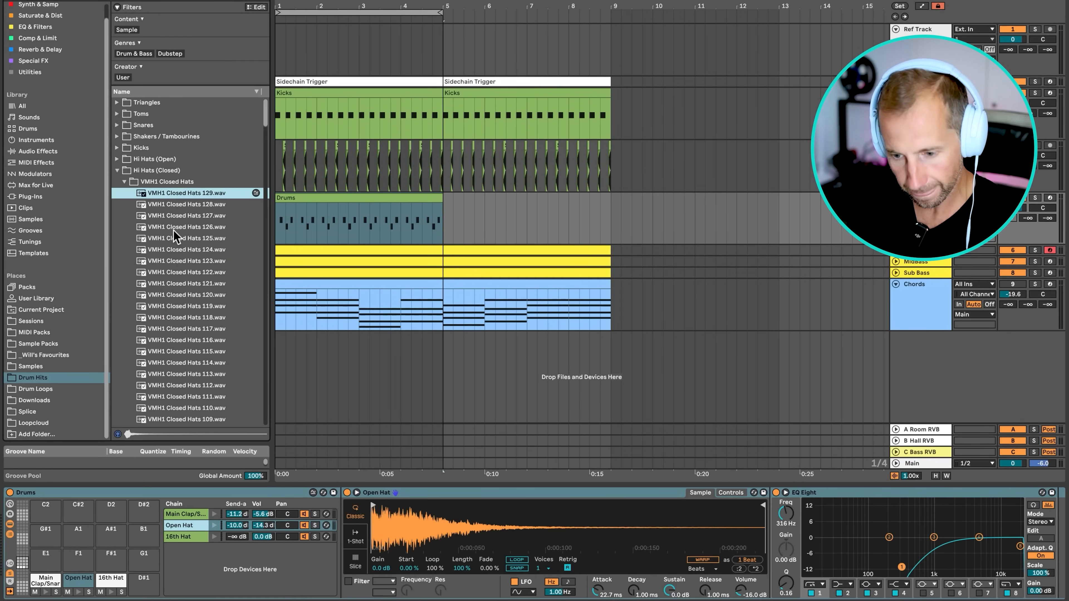
key(Down)
click(173, 196)
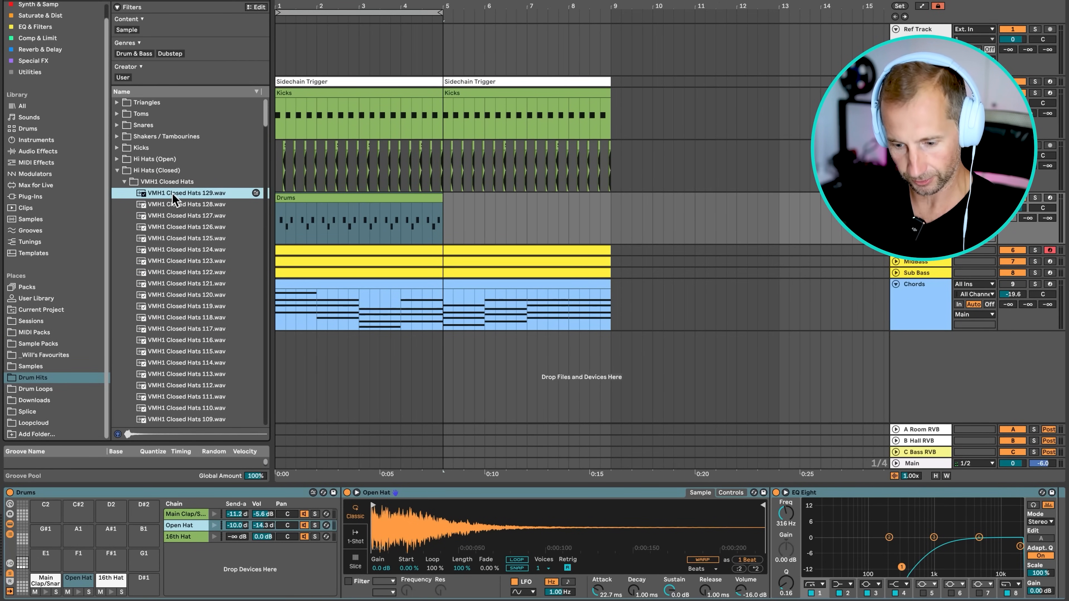
drag(172, 192, 396, 523)
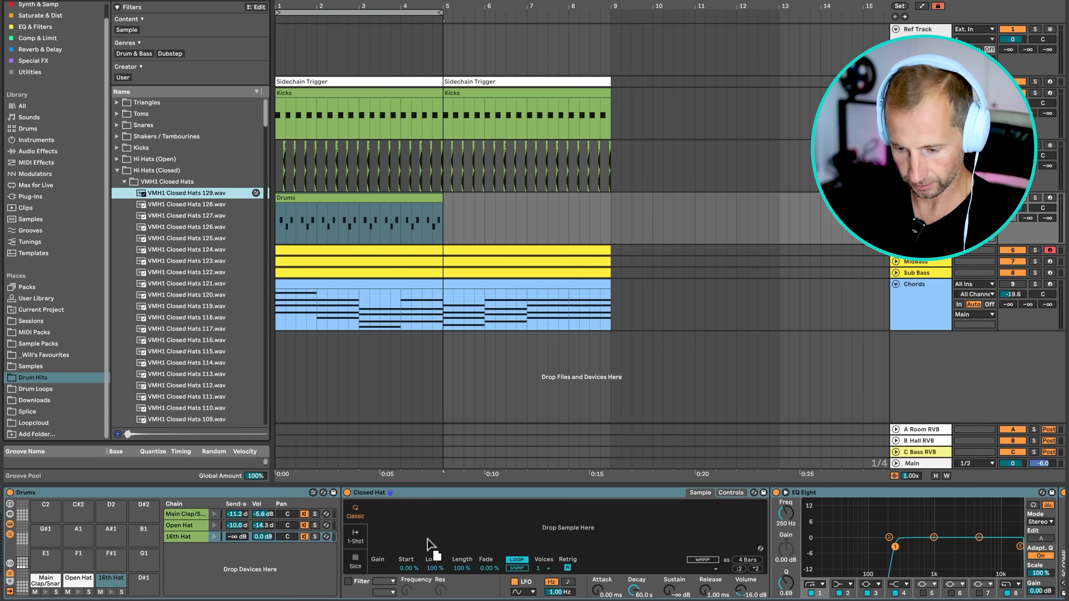
drag(427, 546, 407, 546)
Audition more VMH1 Closed Hats and add VMH1 Closed Hats 115.wav as a new chain in the Drums rack.
click(192, 350)
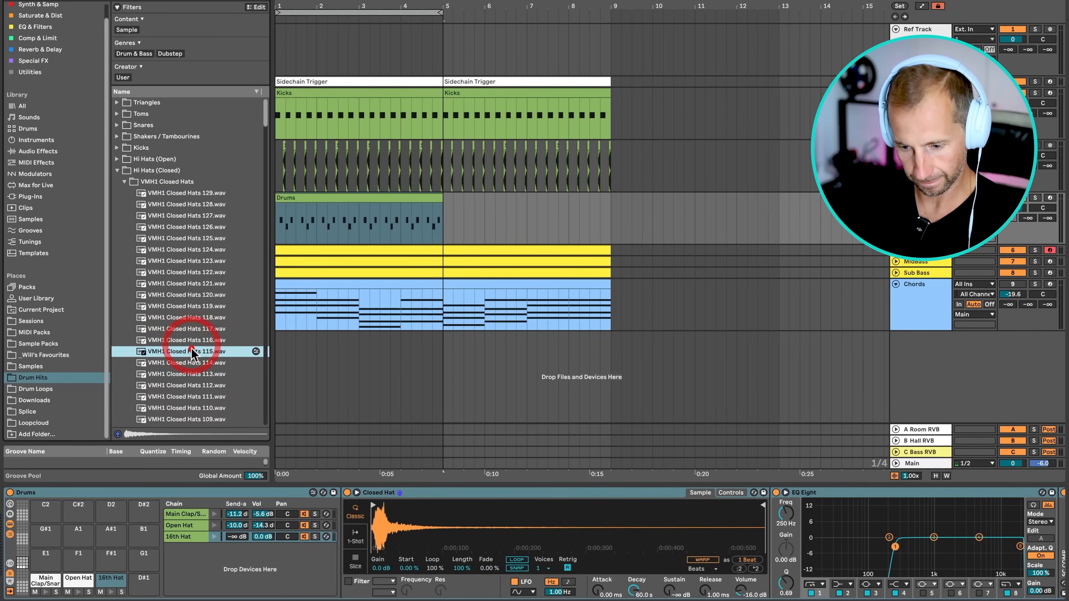
click(199, 398)
click(200, 353)
drag(192, 351, 174, 572)
Rename the new closed hat chain Left and the 16th Hat chain Right.
double_click(187, 546)
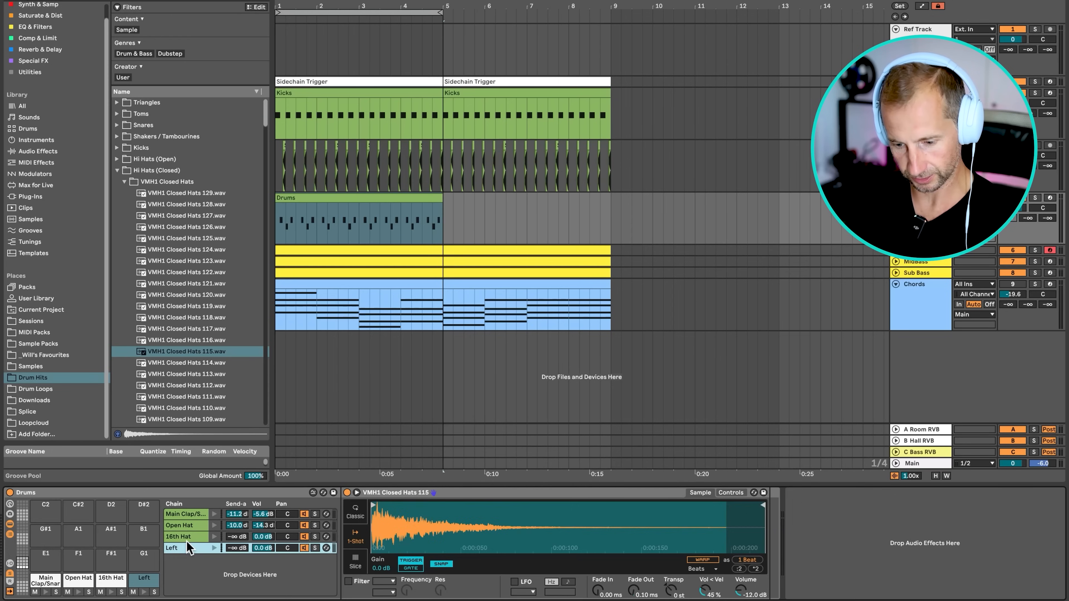
click(185, 537)
double_click(184, 539)
text(Righ)
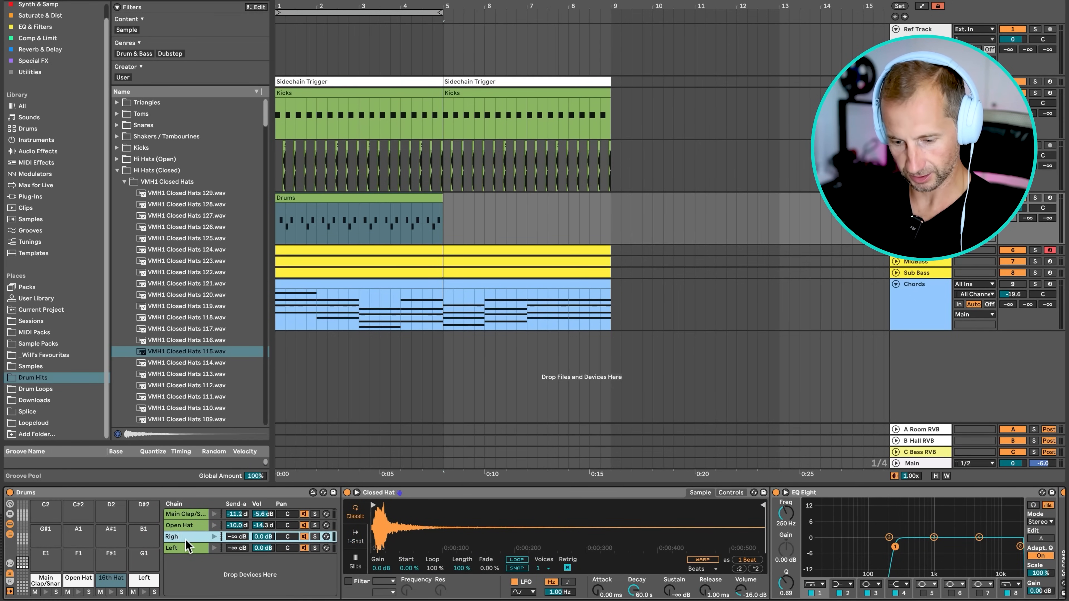
Finish renaming the 16th Hat chain in the Drums rack to "Right".
text(t)
key(Return)
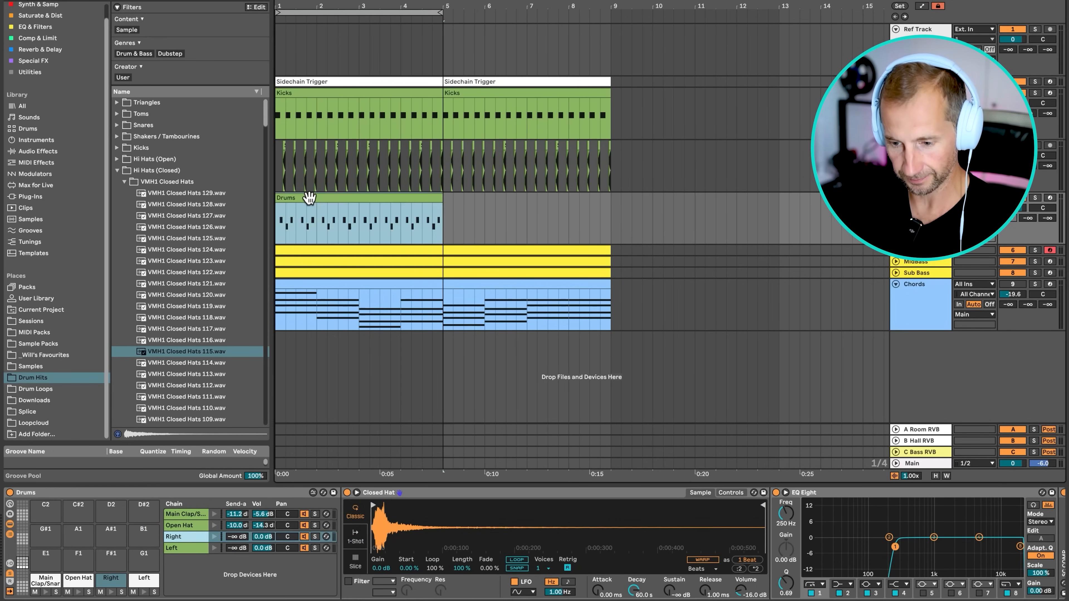
Add four sixteenth notes on the Left row across the Drums clip's first beat, with velocities varied between 43 and 79.
double_click(311, 196)
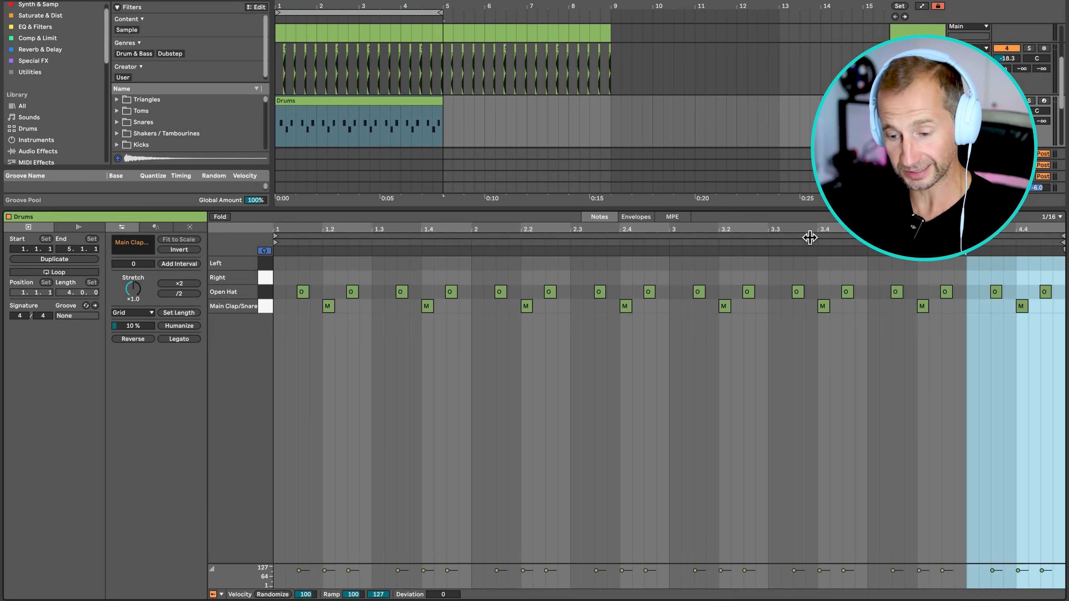
click(279, 263)
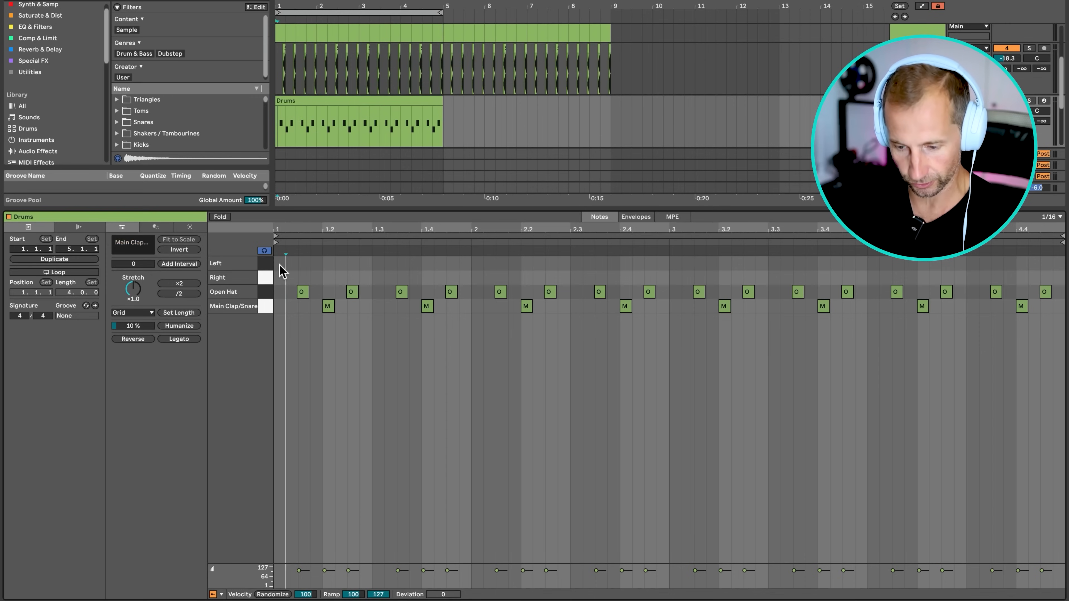
double_click(279, 263)
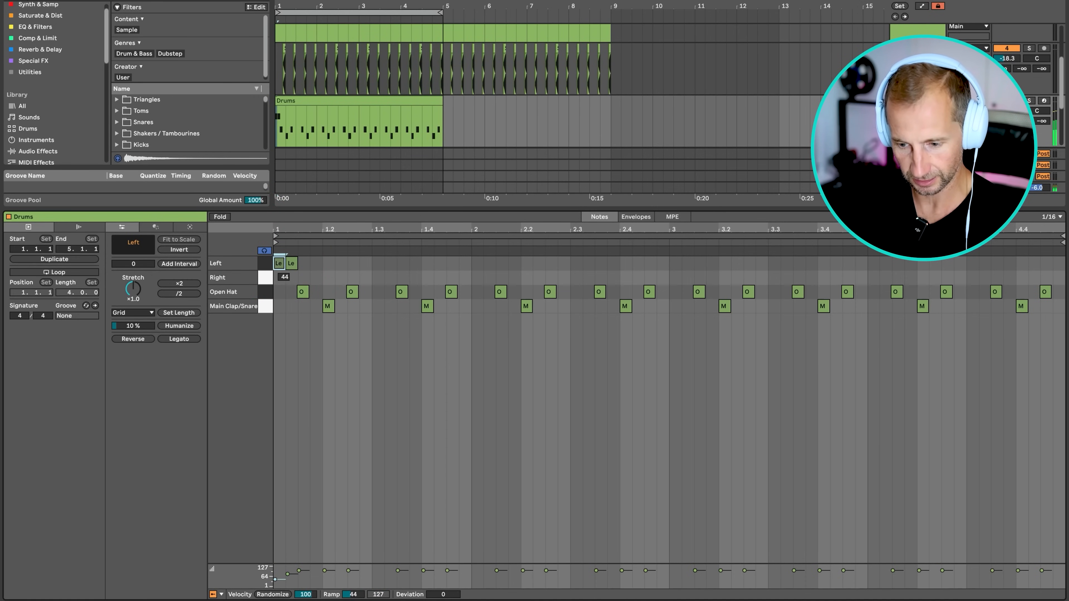
drag(304, 264, 304, 255)
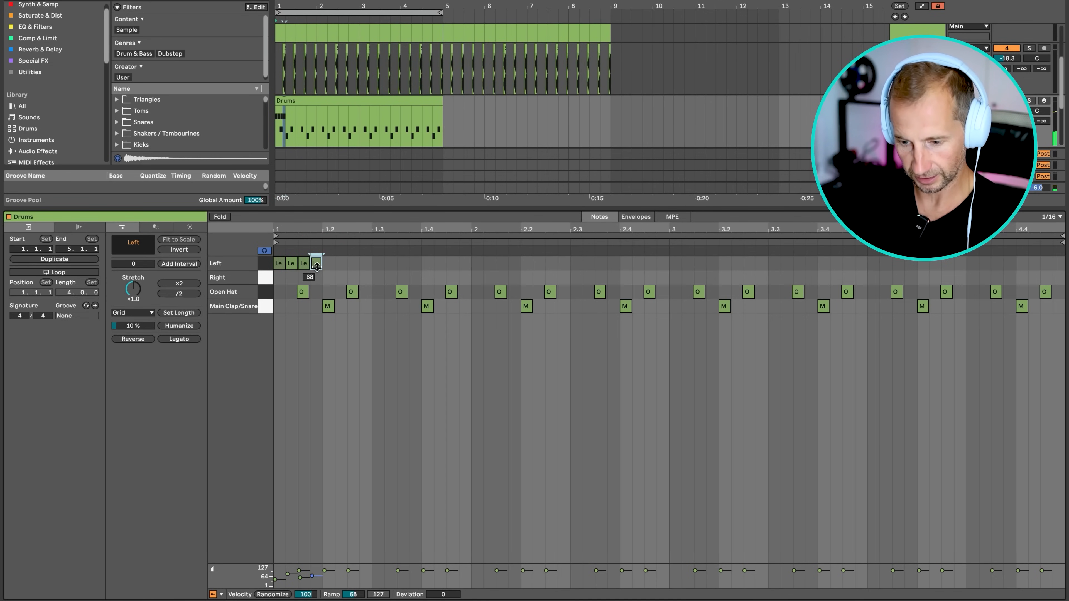
Duplicate the four-note Left hat pattern repeatedly to fill all four bars of the Drums clip.
key(ctrl+d)
key(ctrl+d)
key(ctrl+d)
key(ctrl+d)
key(ctrl+d)
key(ctrl+d)
key(ctrl+d)
key(ctrl+d)
key(ctrl+d)
key(ctrl+d)
key(ctrl+d)
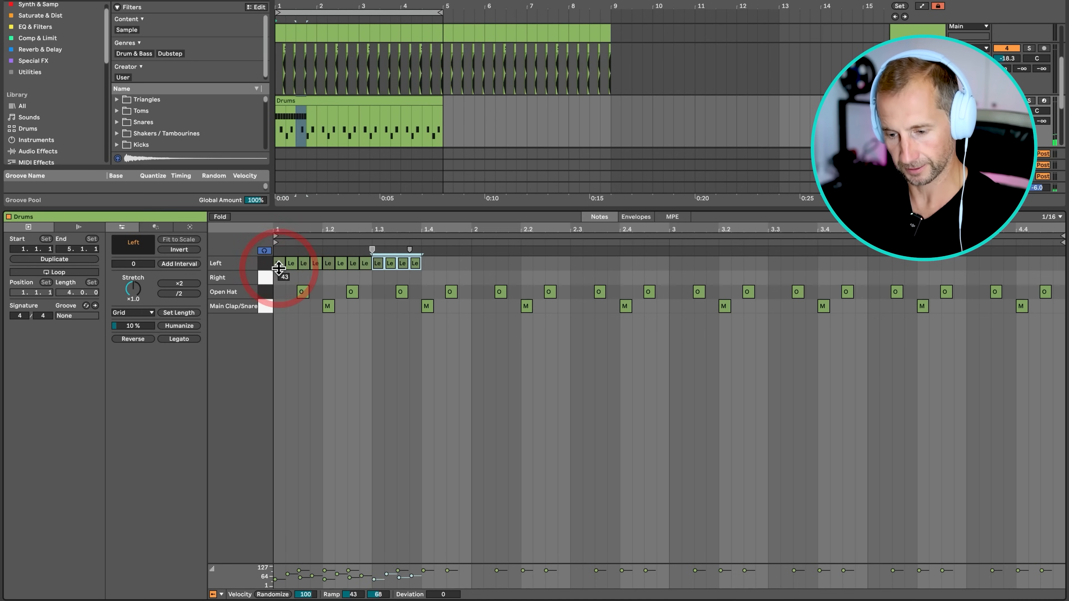
key(ctrl+d)
key(ctrl+d)
key(ctrl+d)
key(ctrl+d)
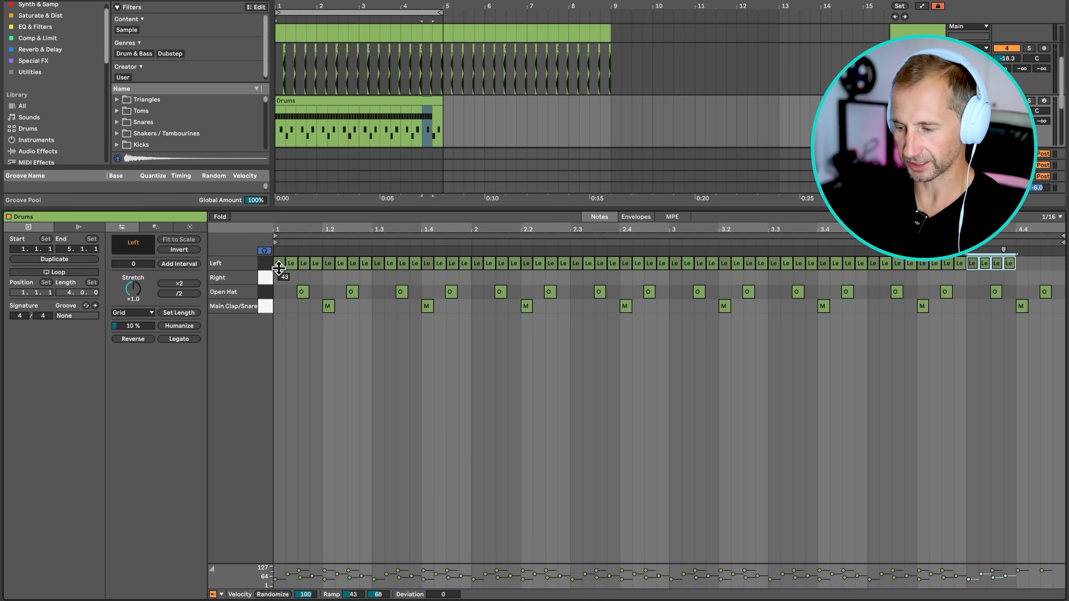
Play the loop and set the Left chain's volume to -24.5 dB.
key(shift+Tab)
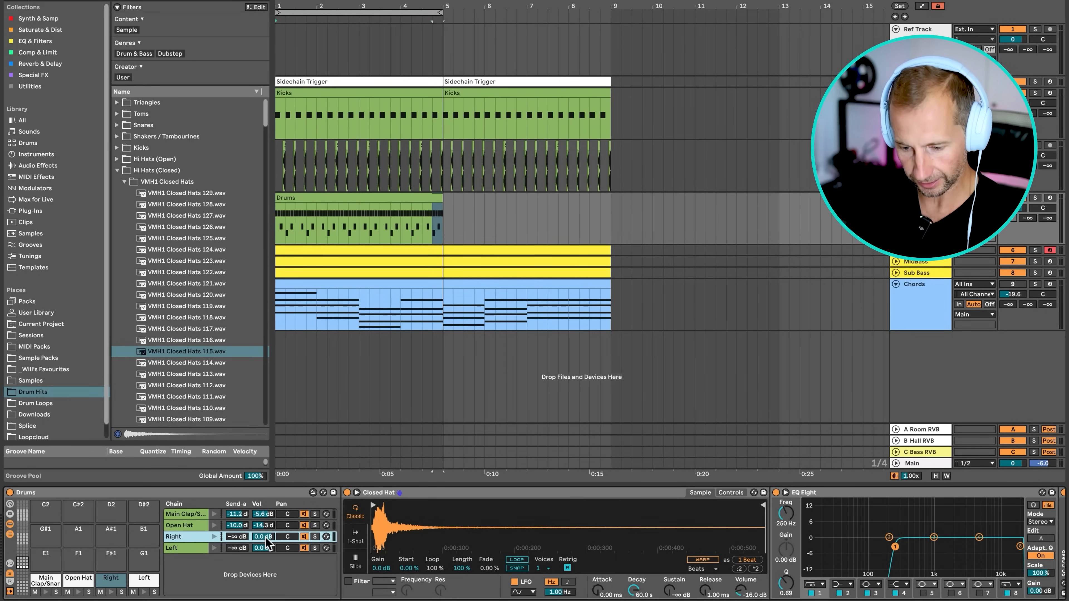
key(space)
mouse_move(268, 553)
mouse_down()
mouse_move(268, 581)
mouse_move(268, 544)
mouse_up()
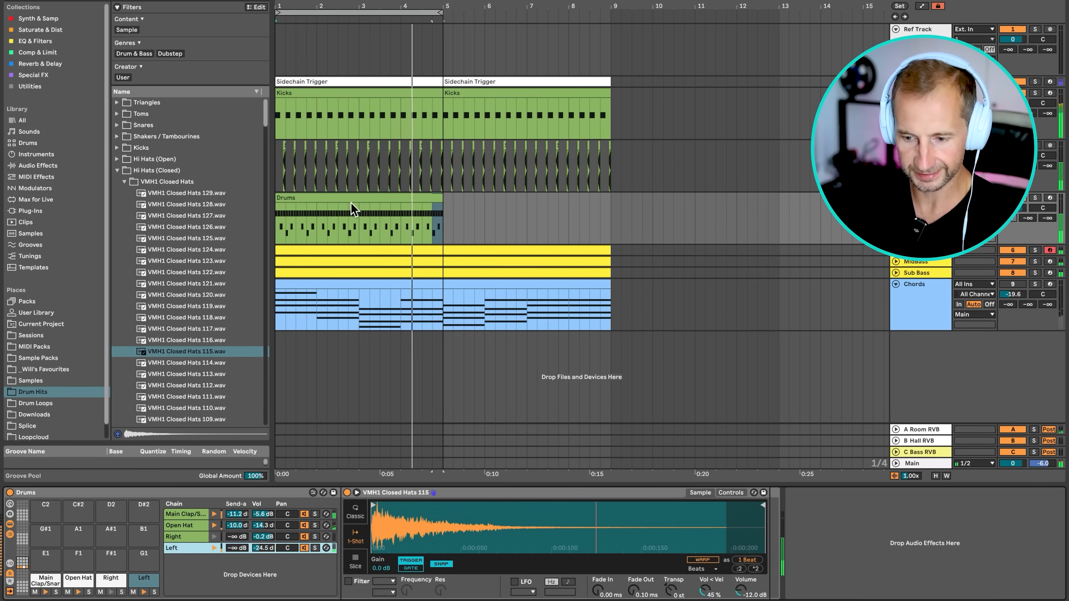
key(space)
Move the second and fourth Left notes of the Drums clip's first beat down to the Right row.
double_click(342, 198)
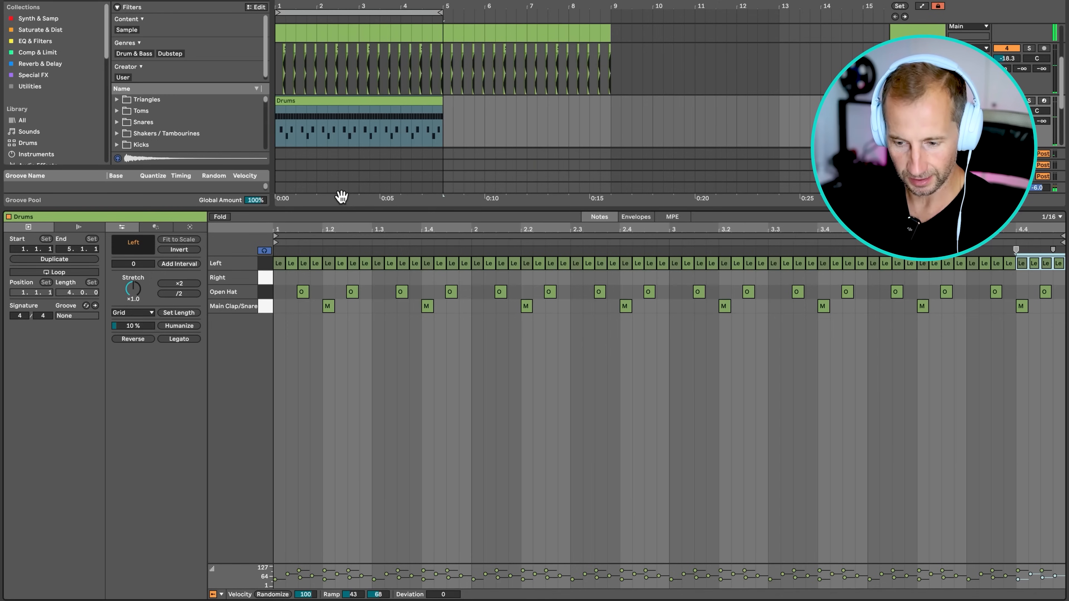
click(290, 266)
click(317, 263)
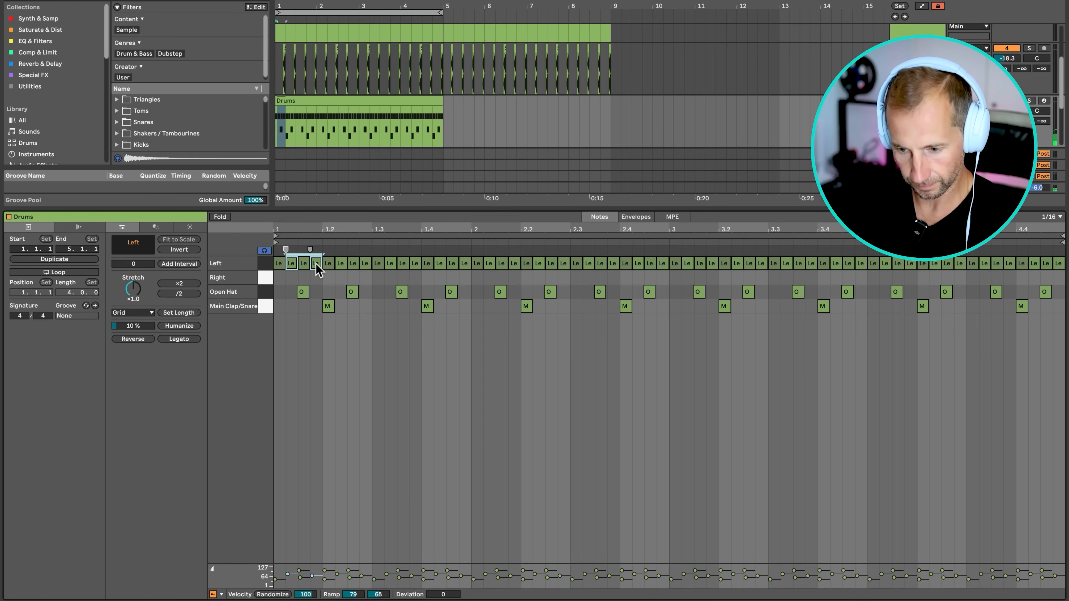
key(Down)
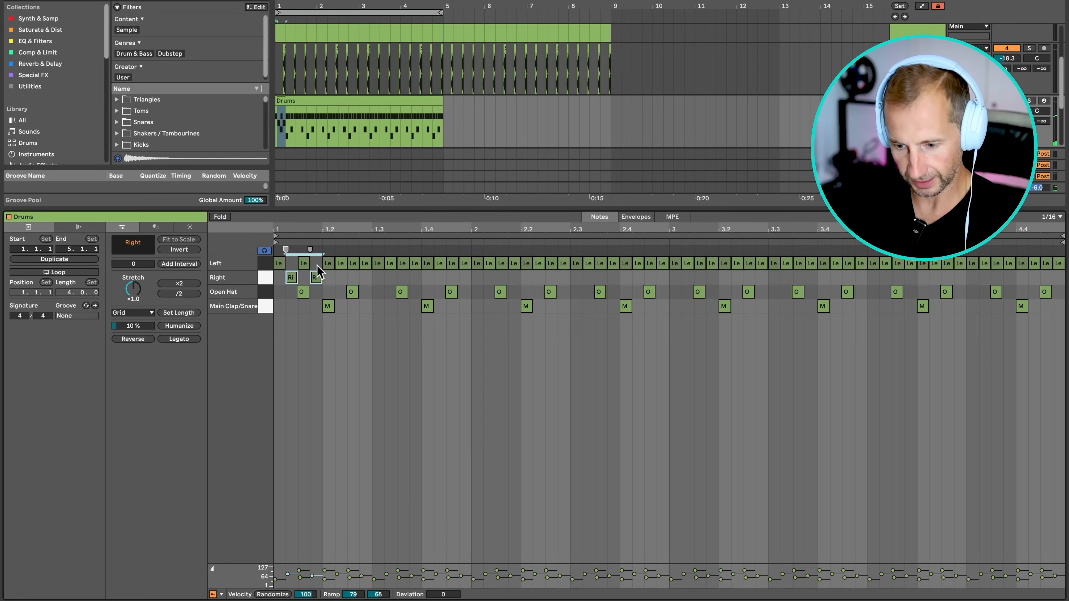
Delete all Left notes after the first beat of the Drums clip.
drag(328, 281, 1065, 257)
key(Delete)
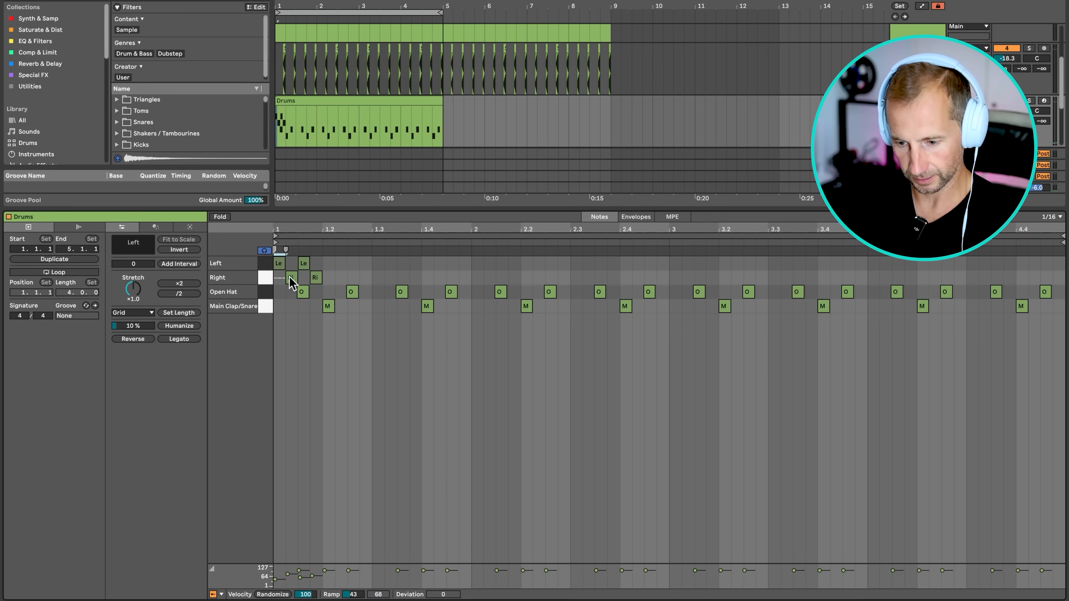
Duplicate the first beat's alternating Left and Right notes repeatedly to fill the four bars.
key(ctrl+d)
key(ctrl+d)
key(ctrl+d)
key(ctrl+d)
key(ctrl+d)
key(ctrl+d)
key(ctrl+d)
key(ctrl+d)
key(ctrl+d)
key(ctrl+d)
key(ctrl+d)
key(ctrl+d)
key(ctrl+d)
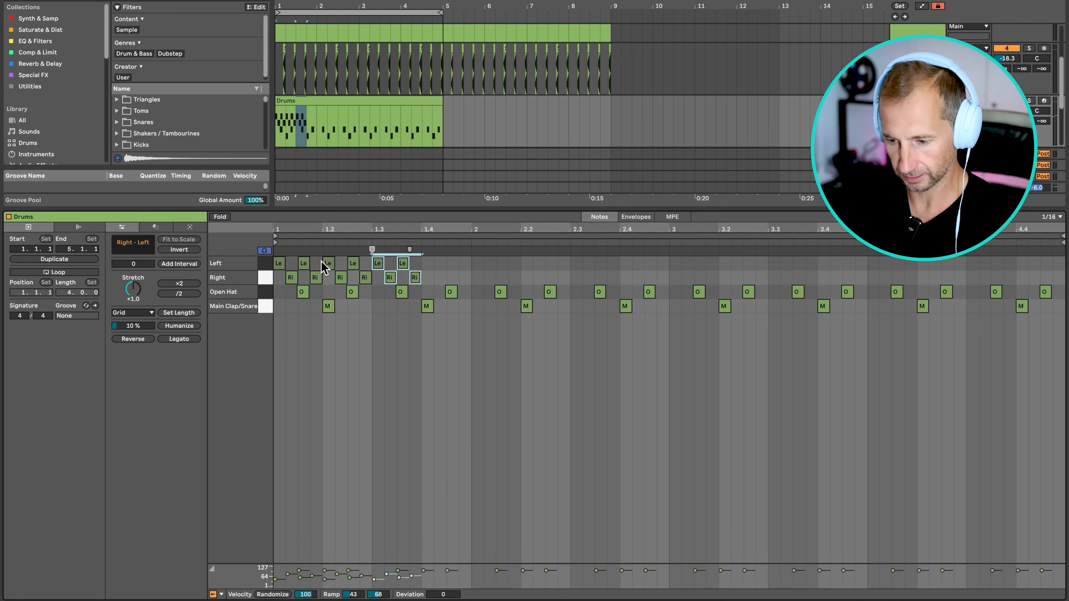
key(ctrl+d)
key(ctrl+d)
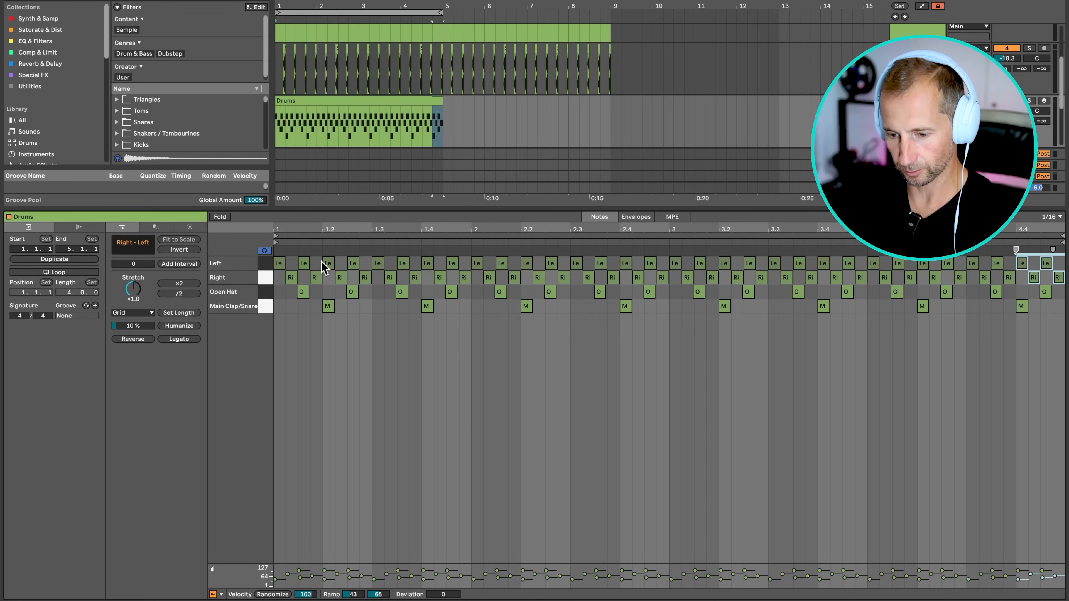
Set the Right chain's volume to -17.0 dB, pan it to 18R and pan the Left chain to 31L.
key(shift+Tab)
click(263, 535)
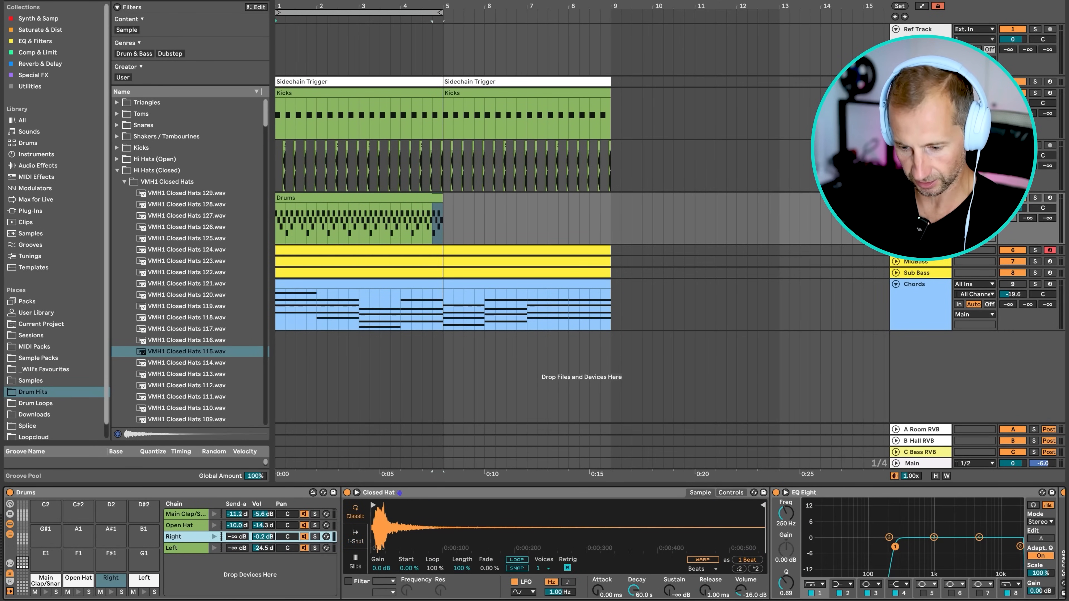
drag(263, 536, 263, 528)
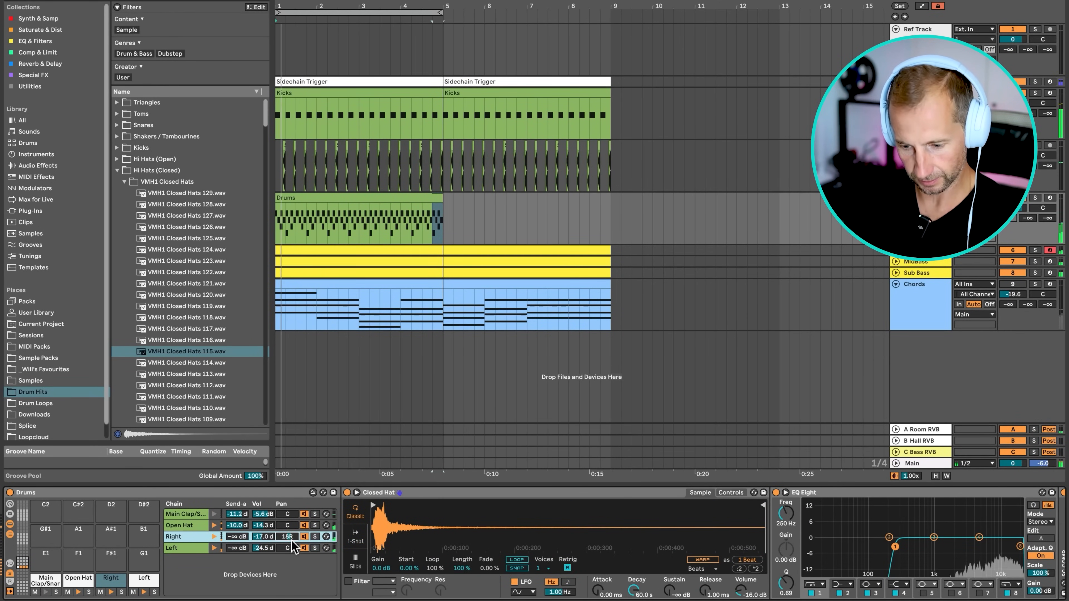
drag(287, 548, 287, 561)
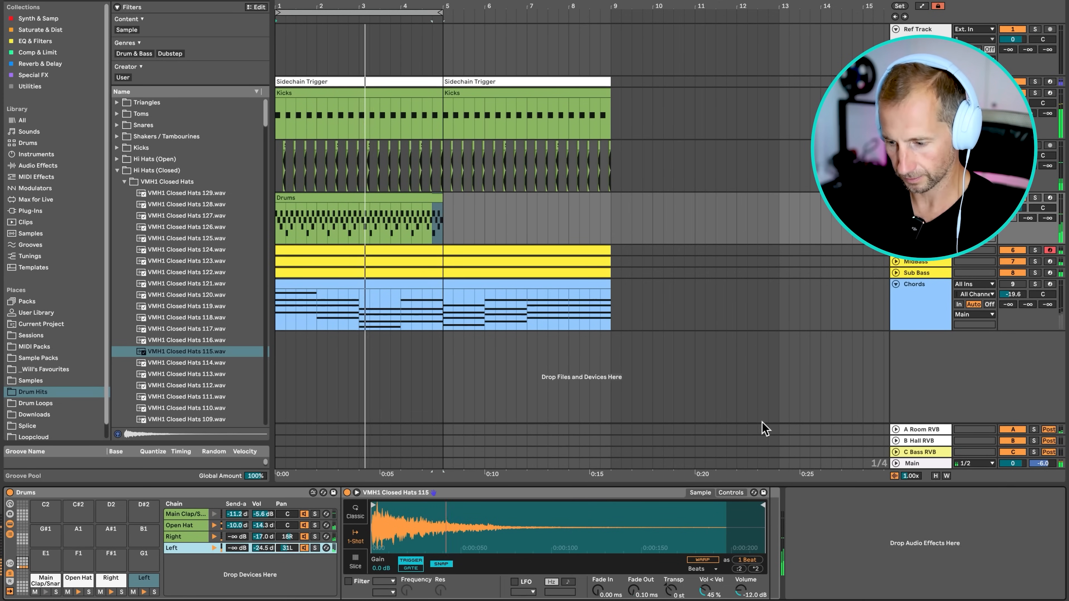
Open the Right chain's SC COMP compressor and set its threshold to -41.1 dB.
click(196, 537)
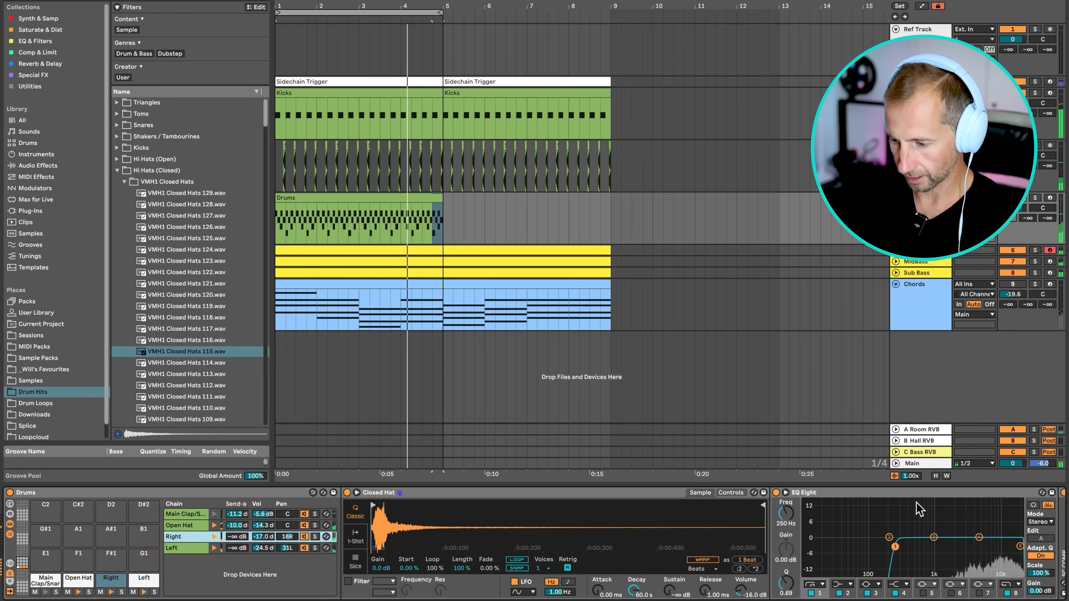
scroll(918, 509, right, 3)
double_click(983, 526)
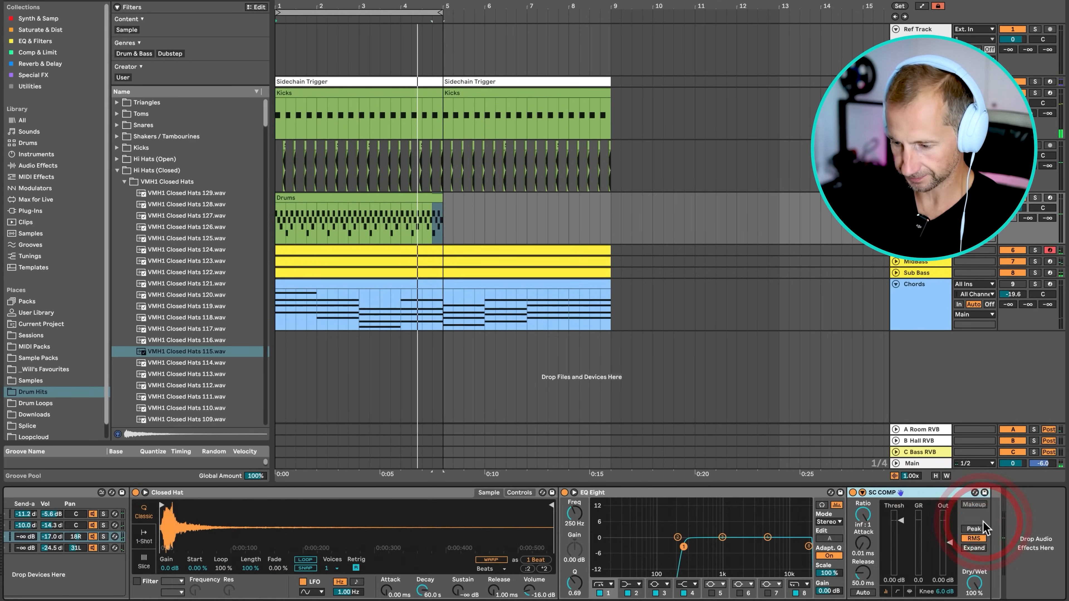
drag(900, 521, 901, 566)
Paste the EQ Eight held on the clipboard onto the Left chain after its sampler.
click(910, 493)
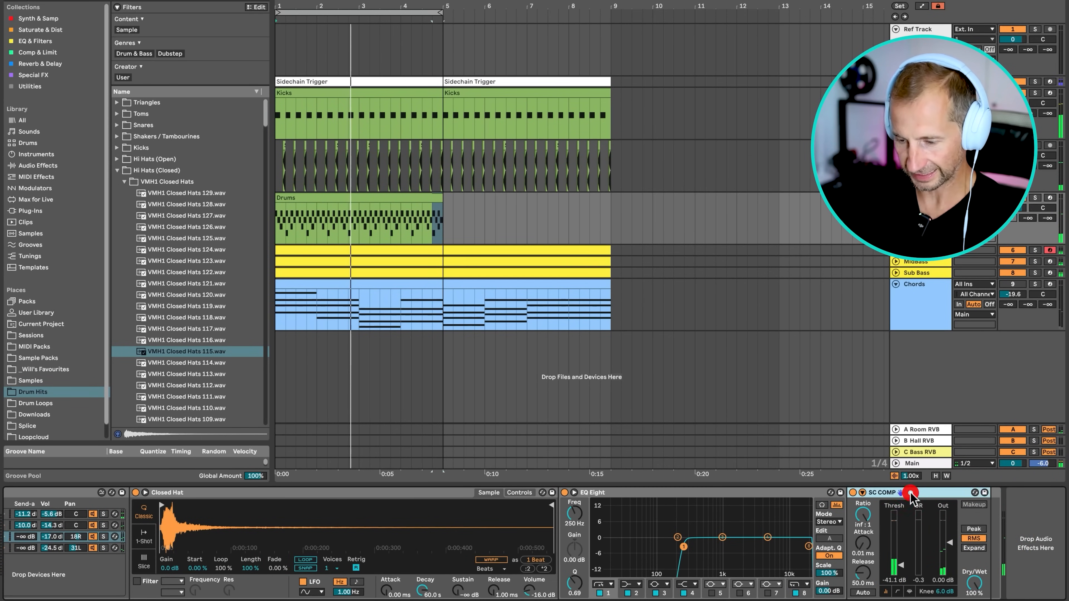
scroll(610, 546, left, 5)
click(198, 548)
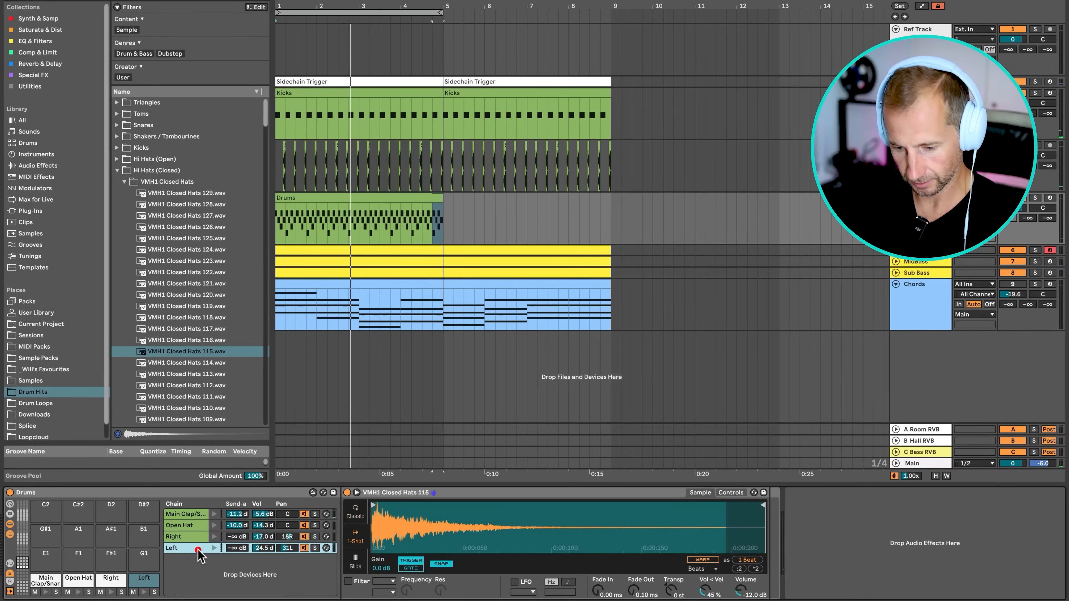
click(770, 535)
key(super+v)
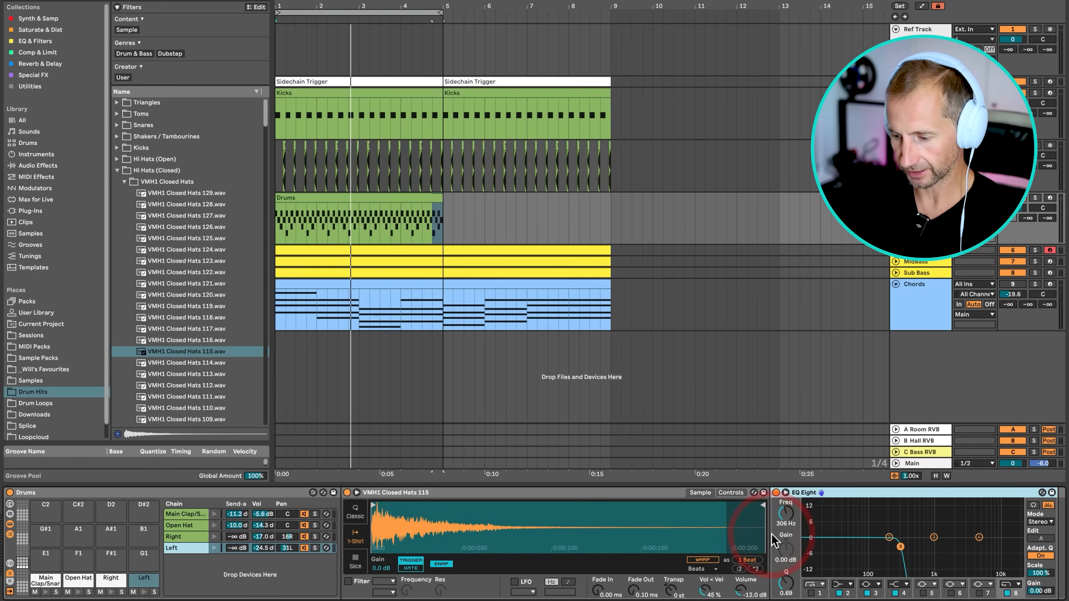
Solo the Drums track and play the loop.
click(1036, 198)
key(space)
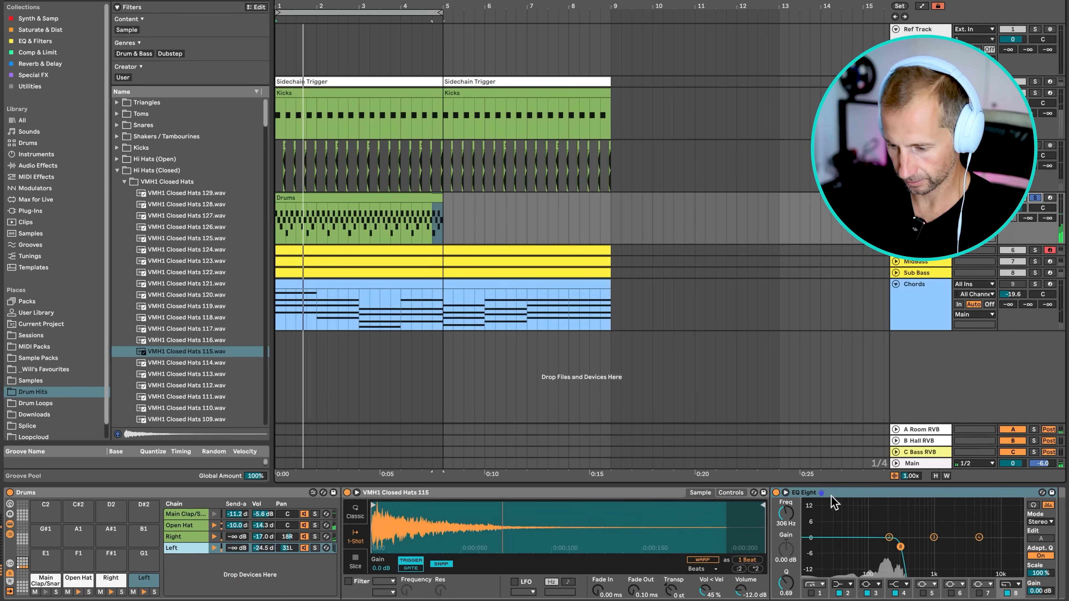
scroll(850, 497, right, 2)
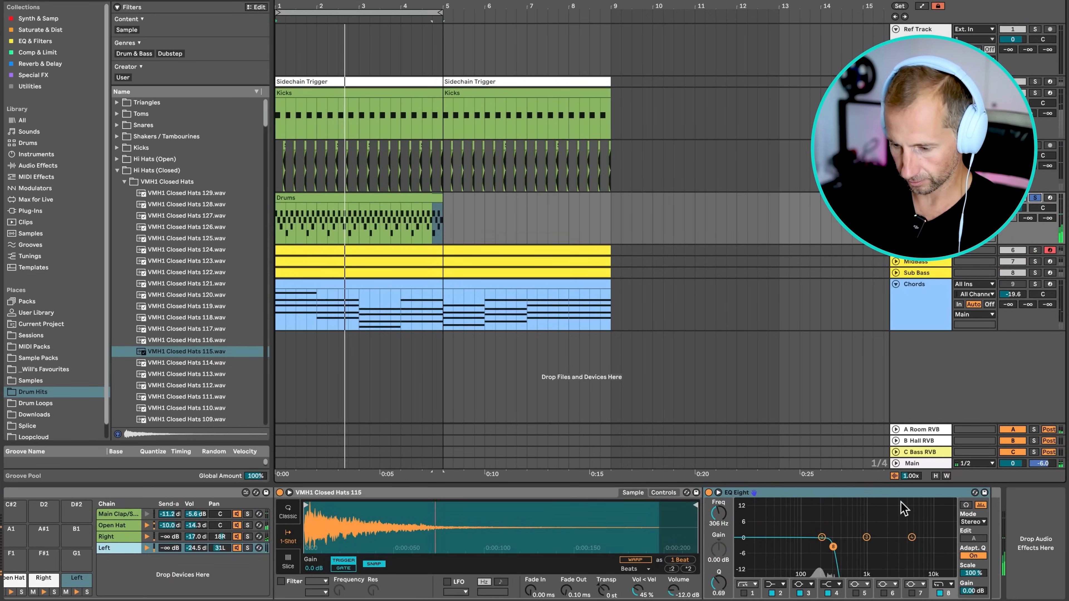
Copy SC COMP from the Right chain and paste it onto the Left chain ahead of its EQ Eight.
click(123, 537)
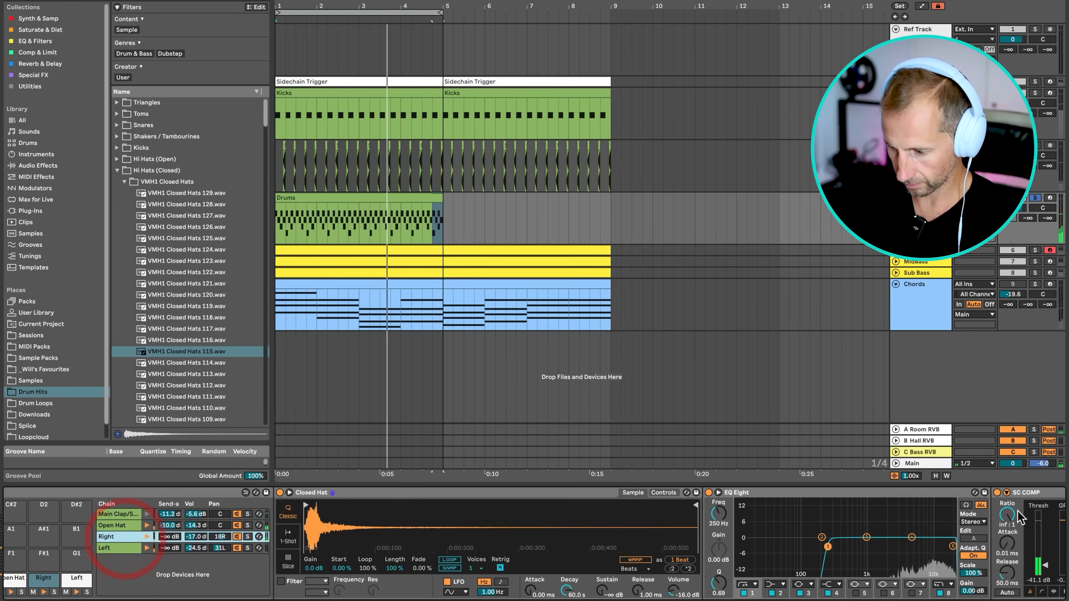
click(1036, 494)
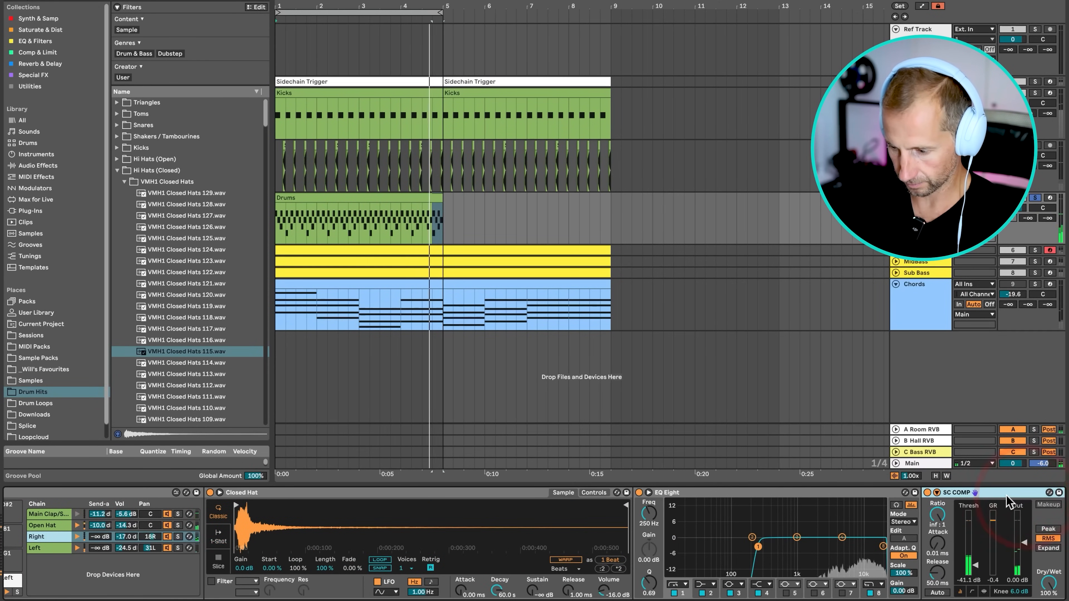
scroll(535, 531, left, 4)
click(198, 548)
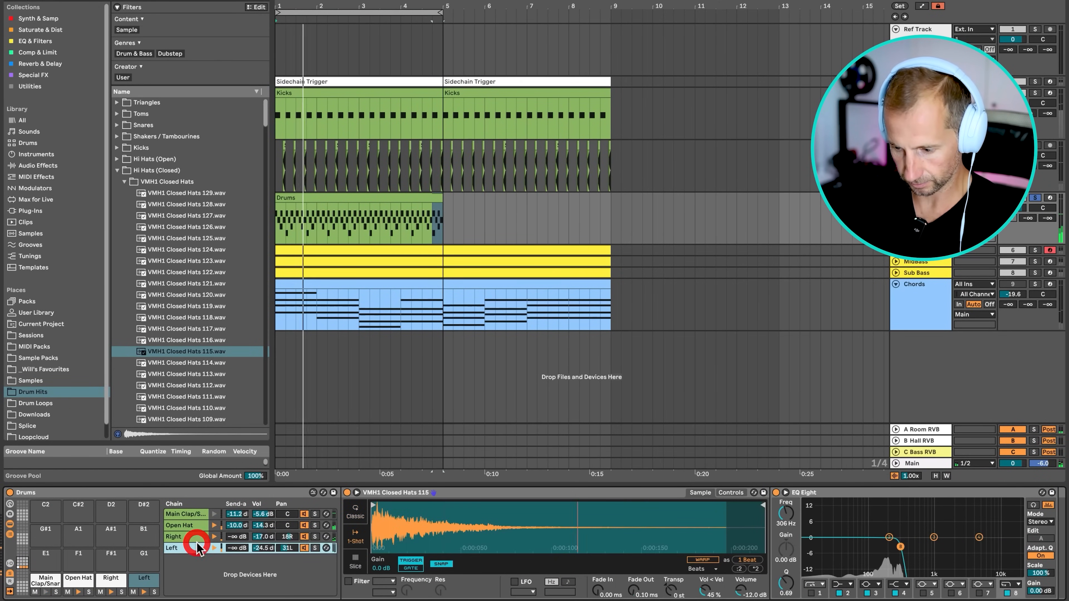
scroll(547, 543, right, 3)
click(879, 493)
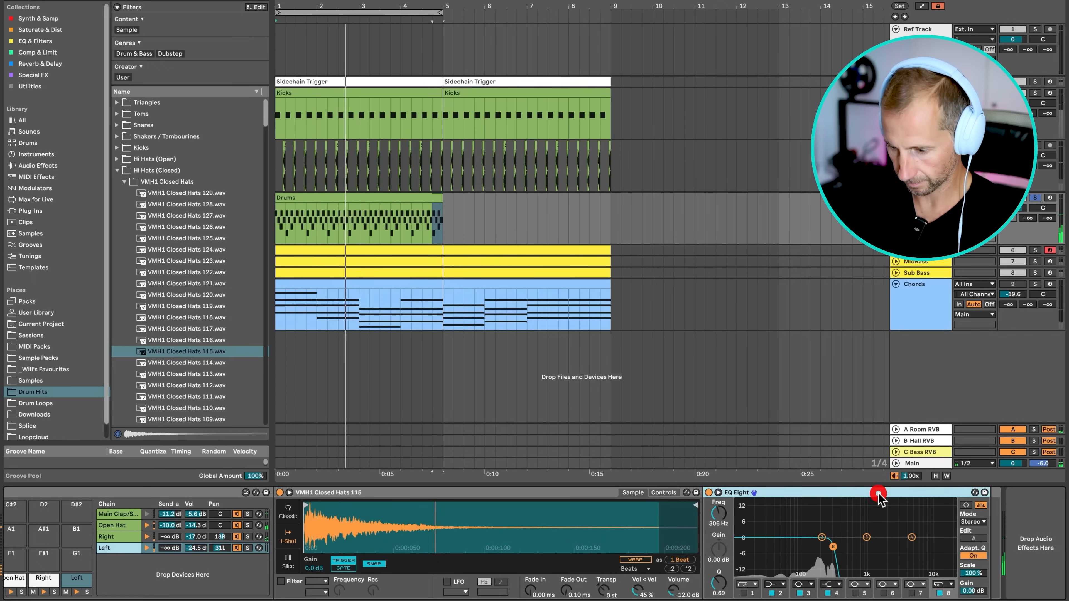
key(super+v)
scroll(918, 530, right, 4)
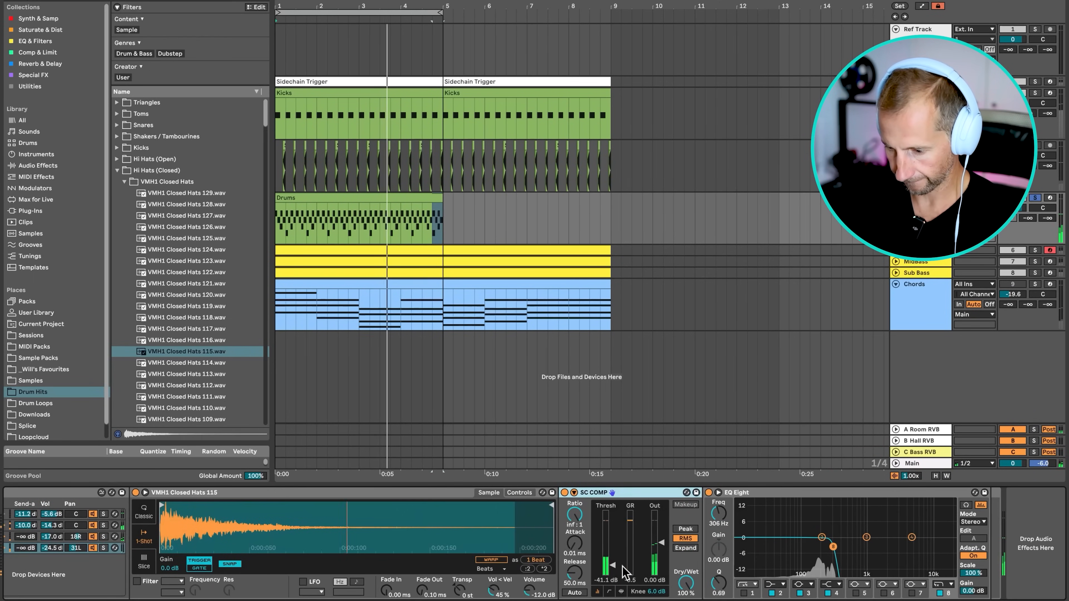
Set the Left chain's volume to -16.2 dB.
scroll(618, 573, left, 5)
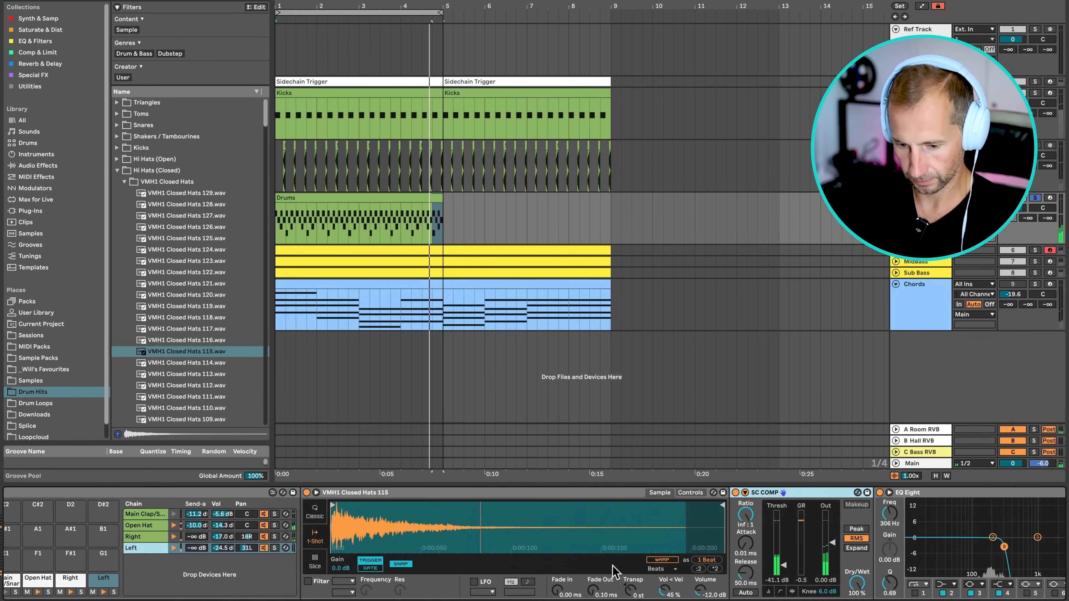
scroll(612, 566, left, 1)
drag(264, 548, 264, 536)
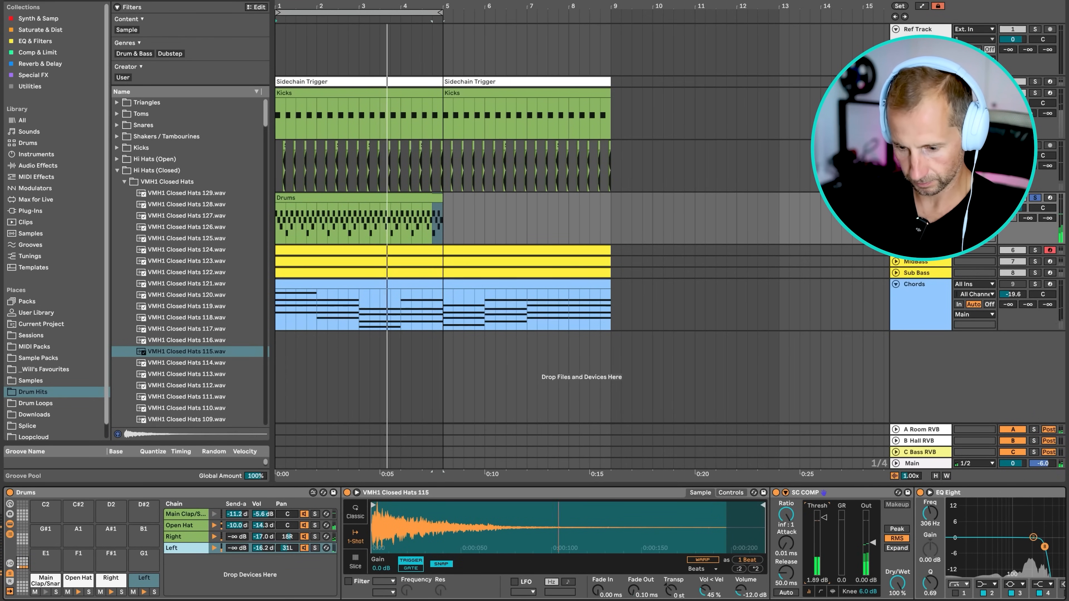
Solo the Right chain and switch the solo to the Left chain to compare the two closed hats.
click(315, 537)
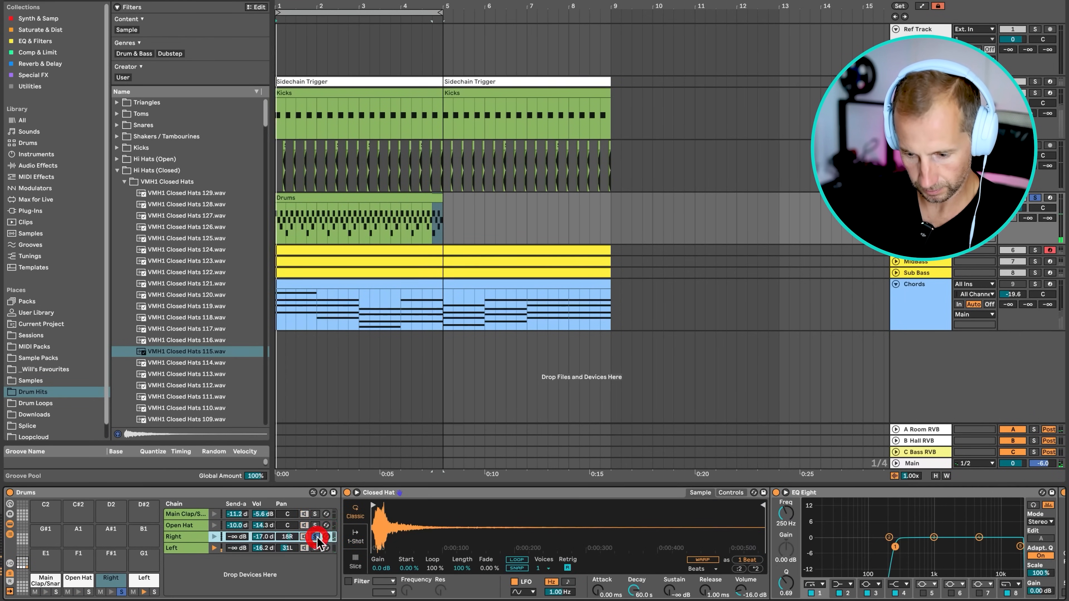
click(315, 548)
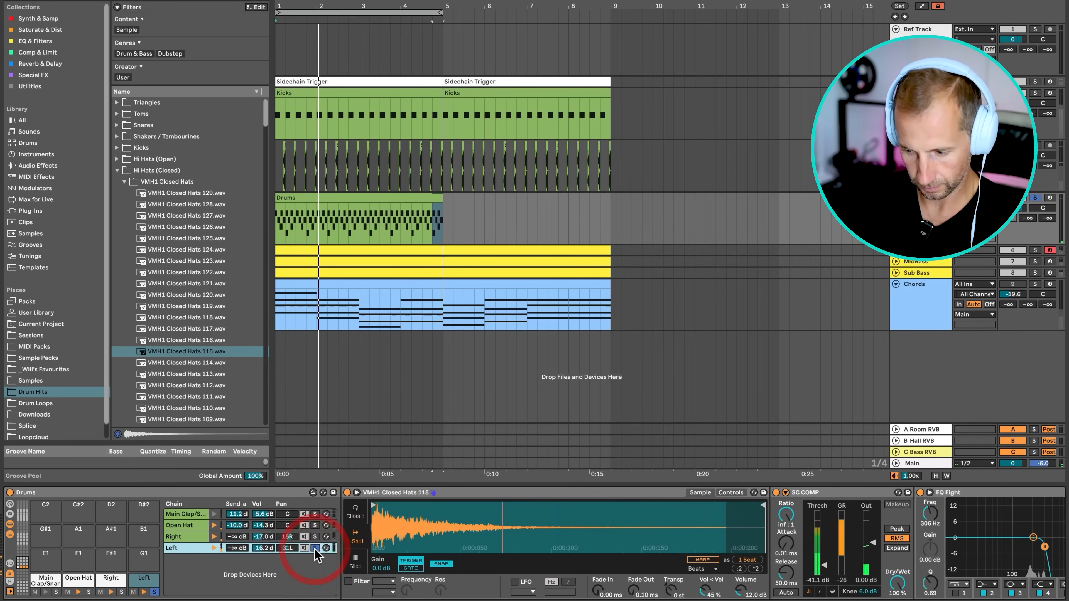
scroll(759, 580, right, 5)
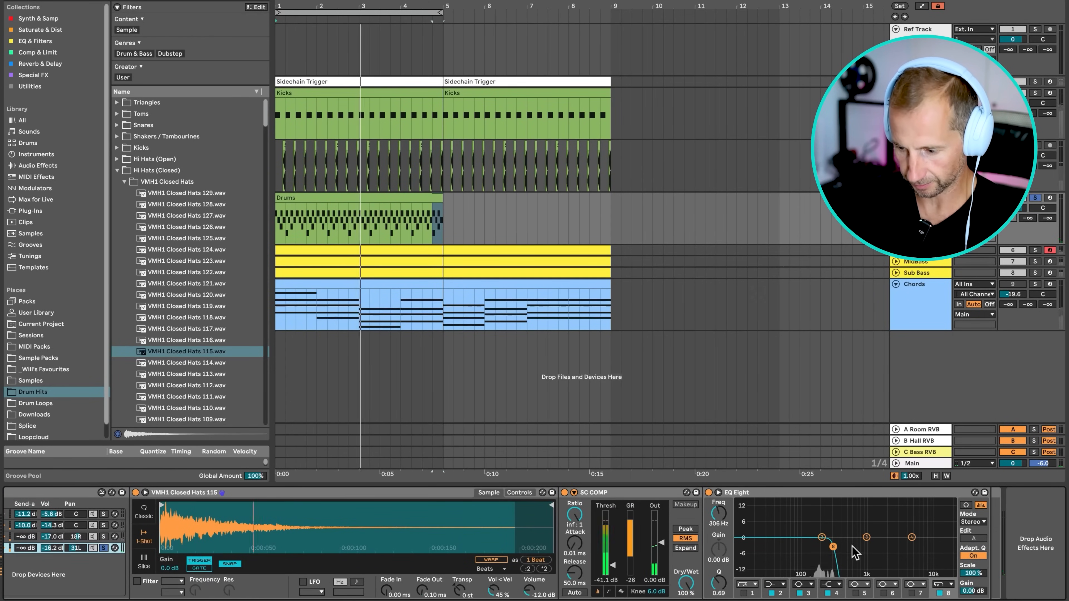
Remove EQ Eight from the Left chain and lower its SC COMP threshold to -37.2 dB.
drag(833, 547, 953, 549)
click(813, 493)
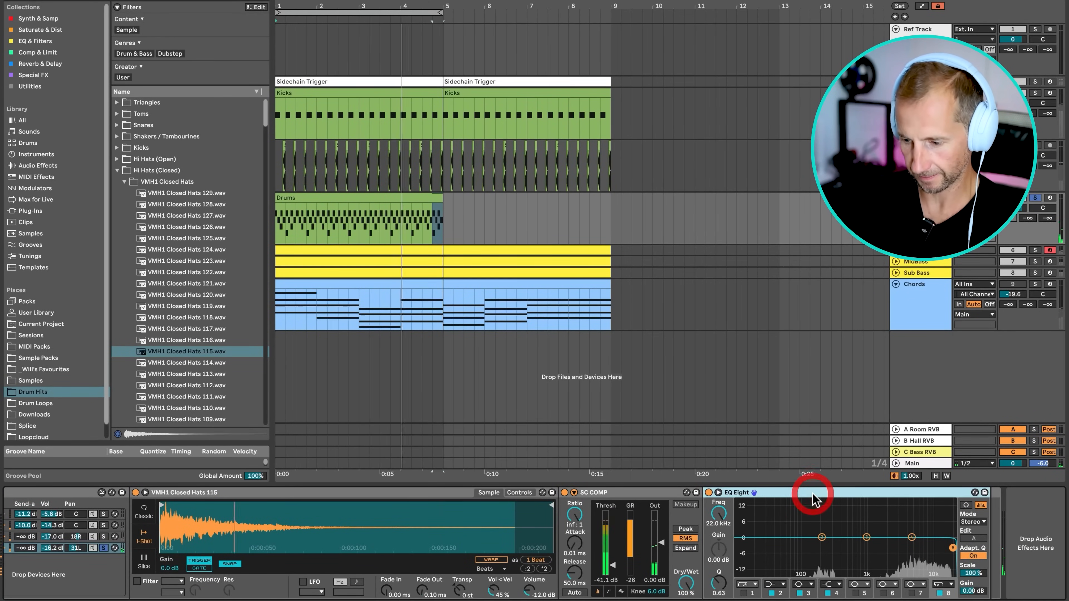
key(Delete)
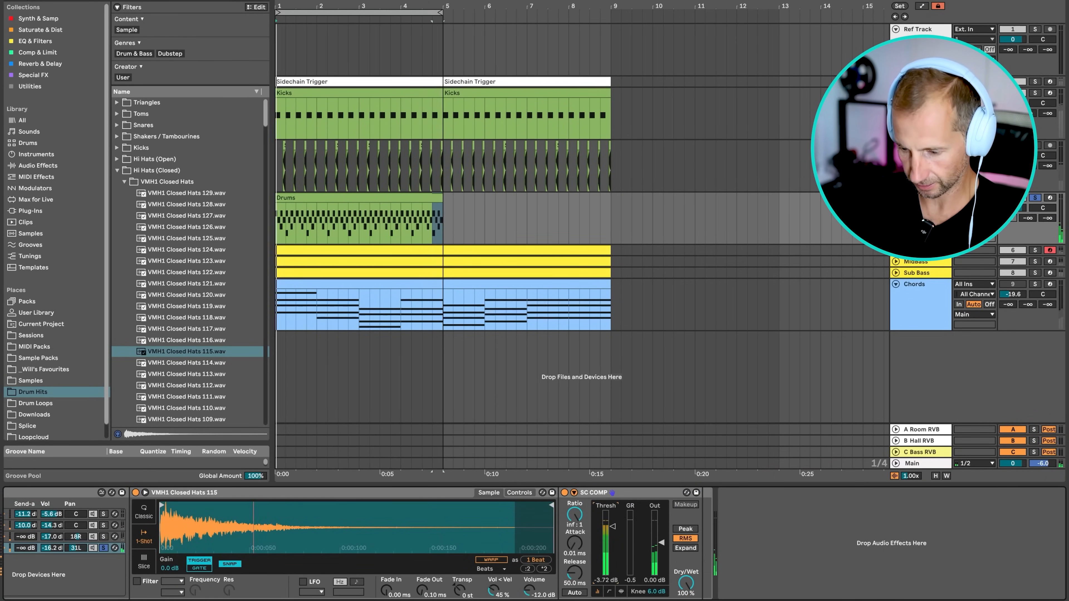
drag(613, 533, 615, 570)
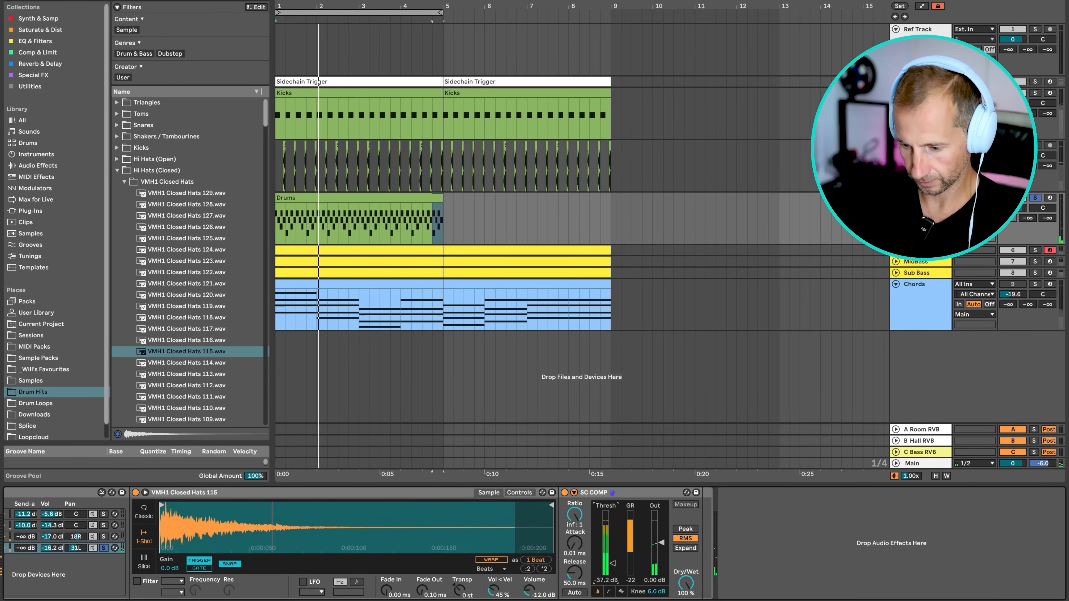
Unsolo the Drums track and the Left chain so the whole mix plays.
click(1035, 198)
scroll(421, 548, left, 10)
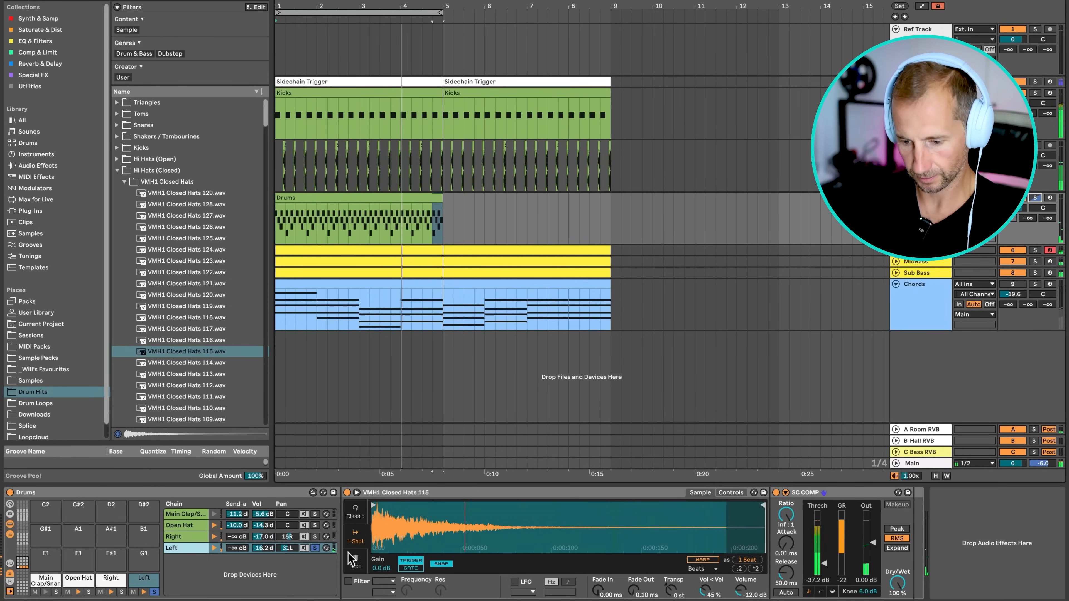
click(316, 548)
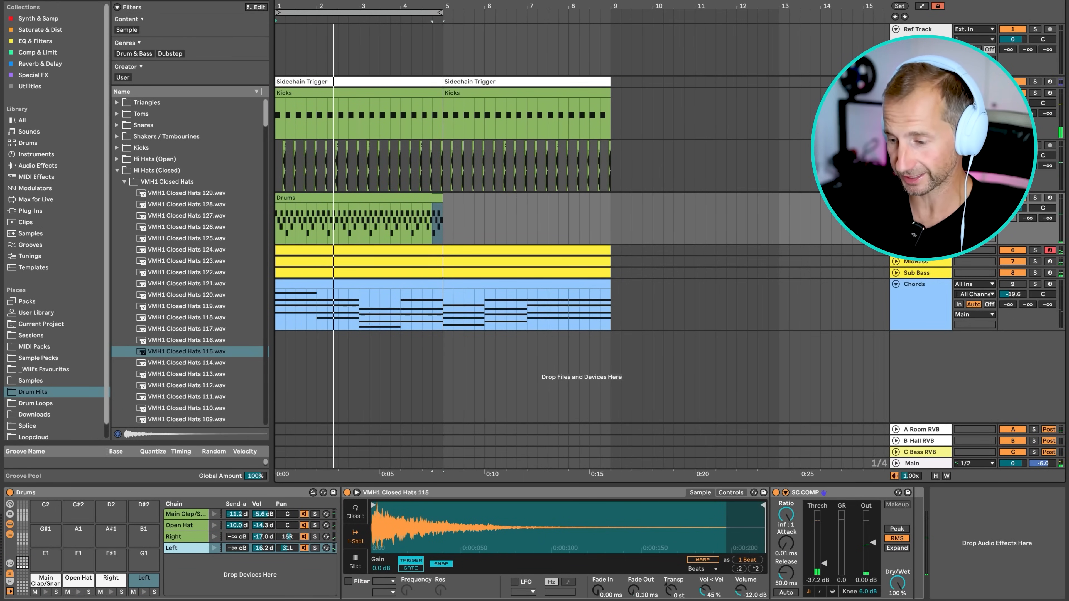
Insert an audio track below the Drums track and colour it green to match the other drum tracks.
key(ctrl+t)
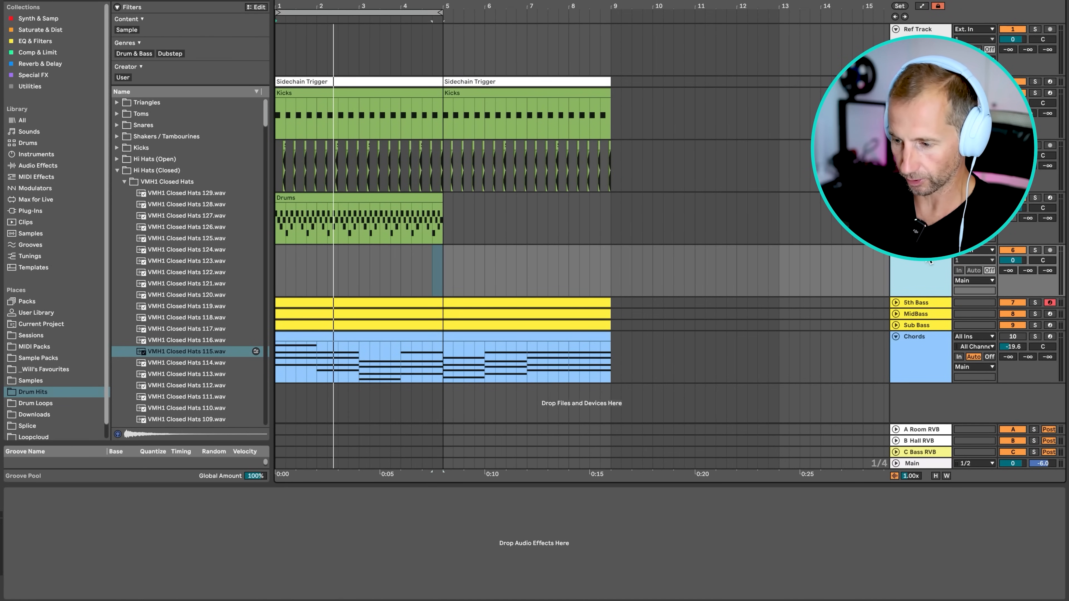
right_click(930, 262)
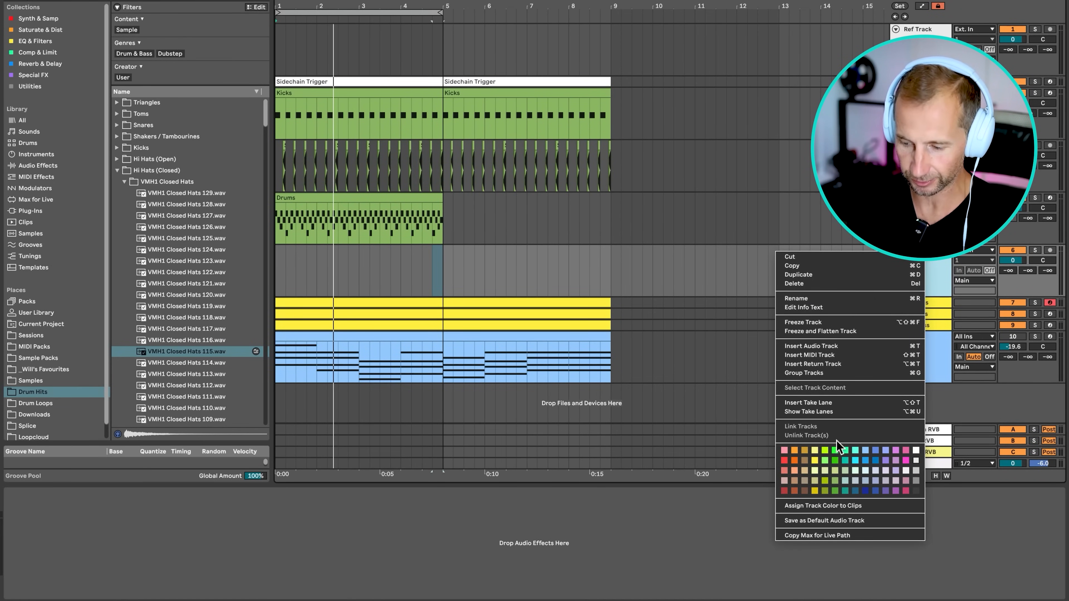
click(837, 478)
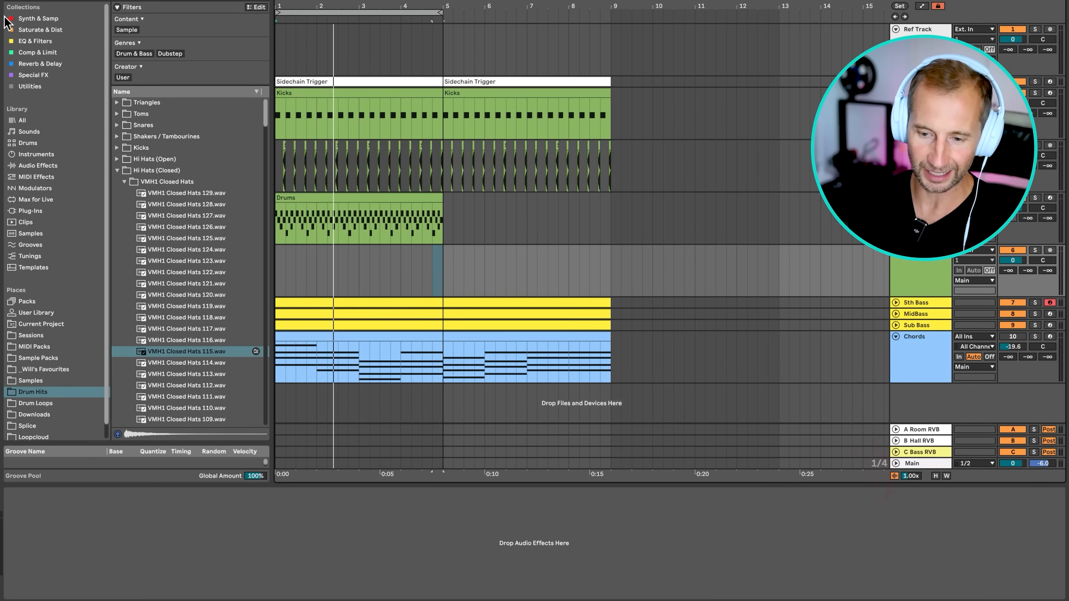
Search the Drum Hits samples for "sha" and look inside the Shakers / Tambourines folder.
click(55, 2)
text(sha)
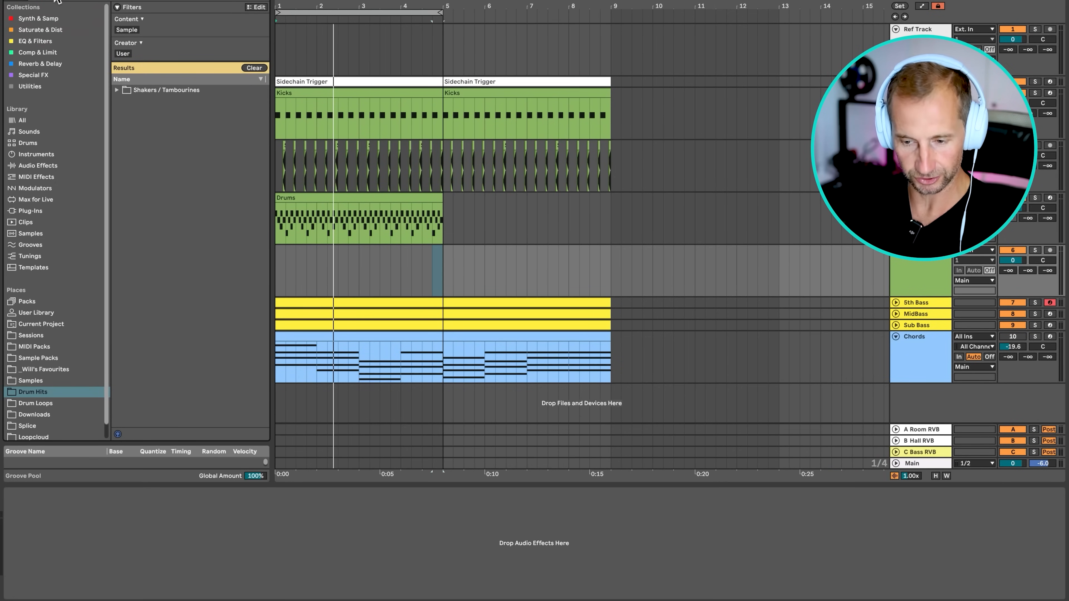
click(161, 88)
key(Right)
key(Down)
key(Left)
key(Left)
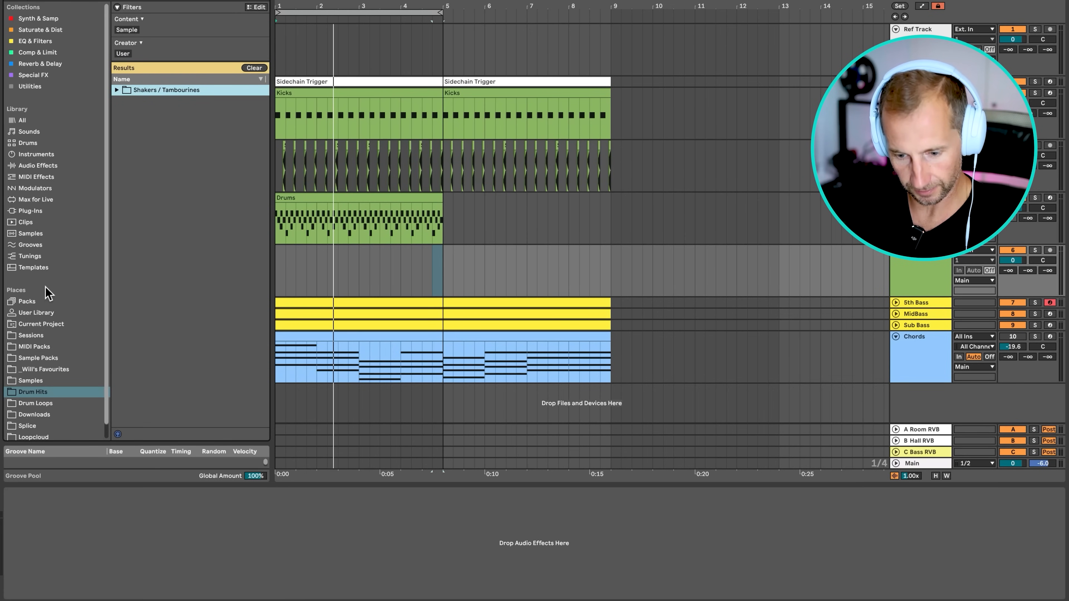
Switch the sample search to the Splice folder, expand sounds and packs, and select the World Shakers pack.
scroll(45, 290, down, 1)
click(37, 414)
click(167, 93)
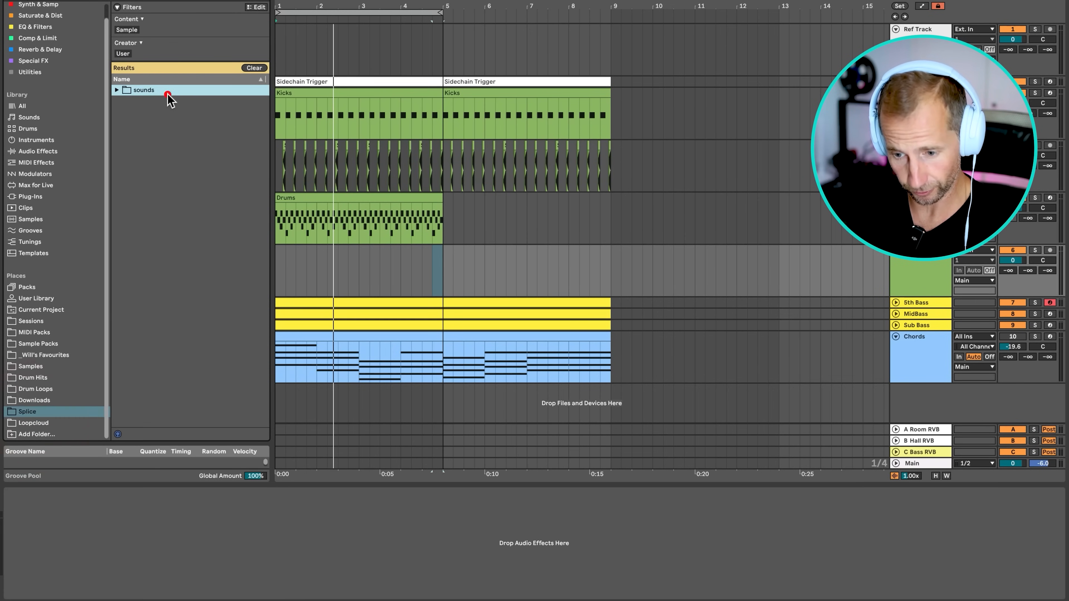
key(Right)
key(Down)
key(Right)
key(Down)
click(172, 227)
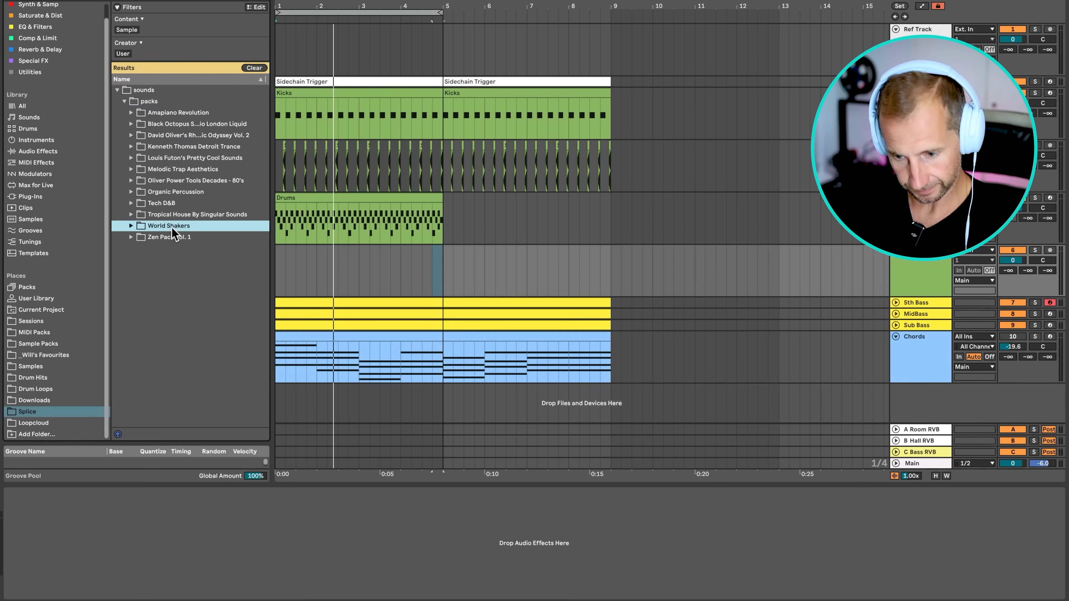
Audition 125_Shakers_33.wav from World Shakers' 125 loops folder and place it at bar 1 of the new audio track.
key(Down)
key(Right)
key(Down)
key(Right)
key(Down)
key(Right)
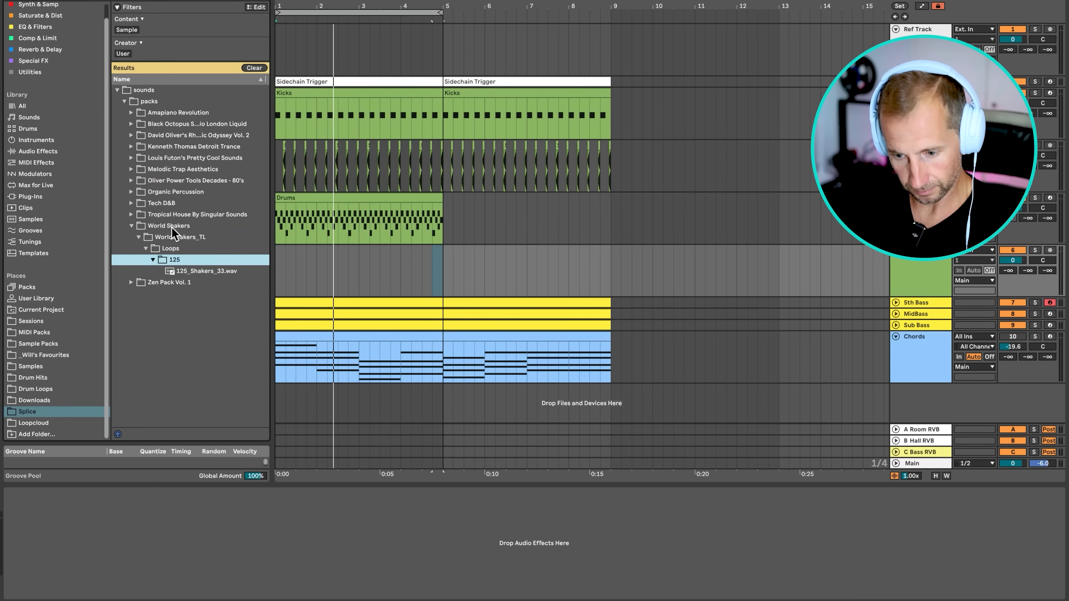
key(Down)
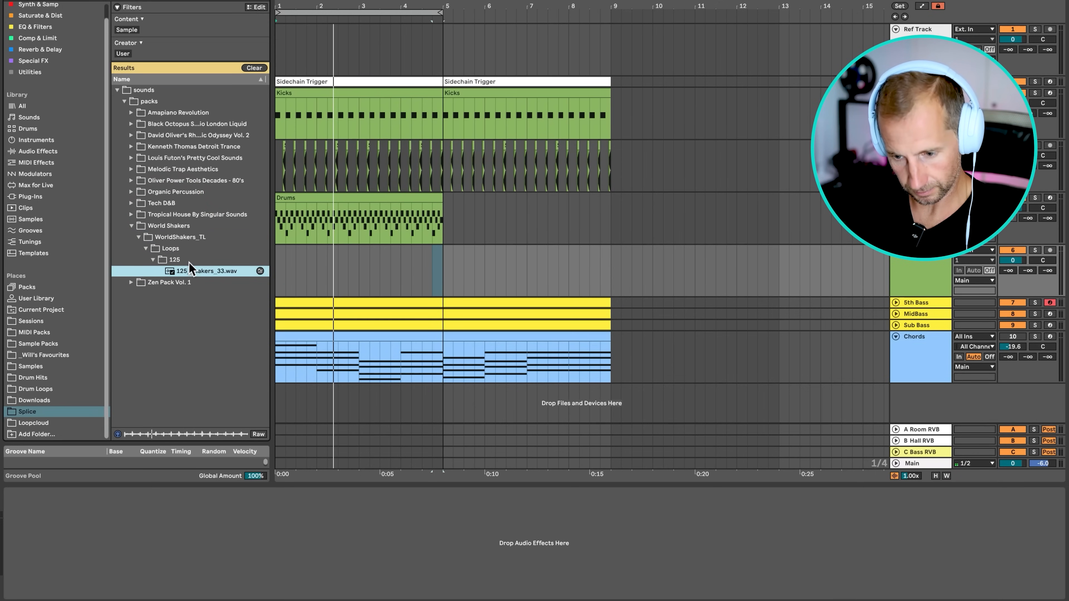
drag(191, 269, 278, 268)
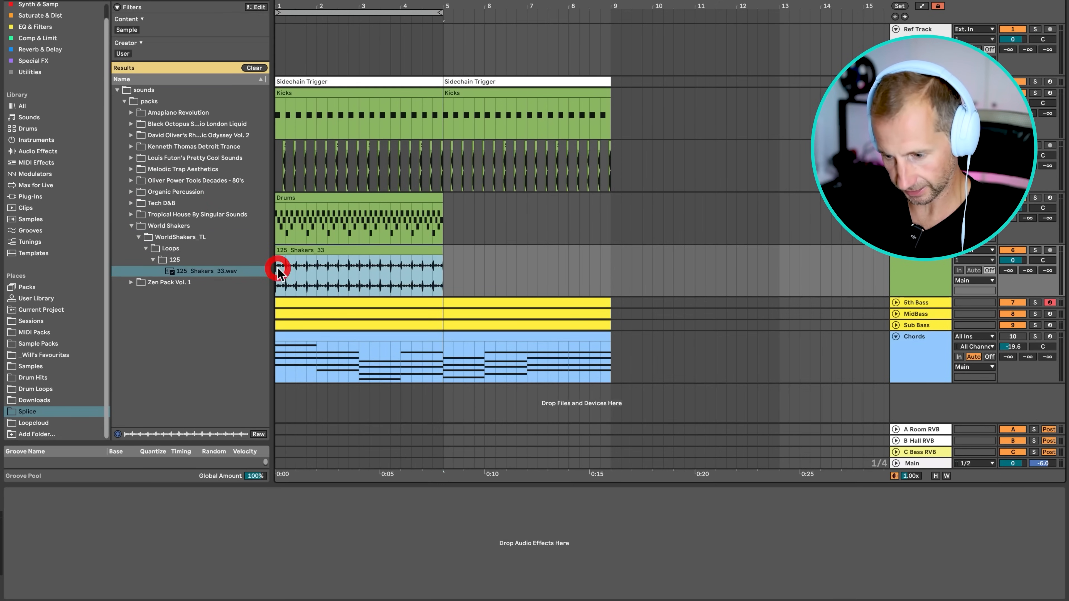
Drop the shaker track's volume to silence, play the loop, and raise the volume to -28.8 dB.
drag(1018, 261, 1018, 304)
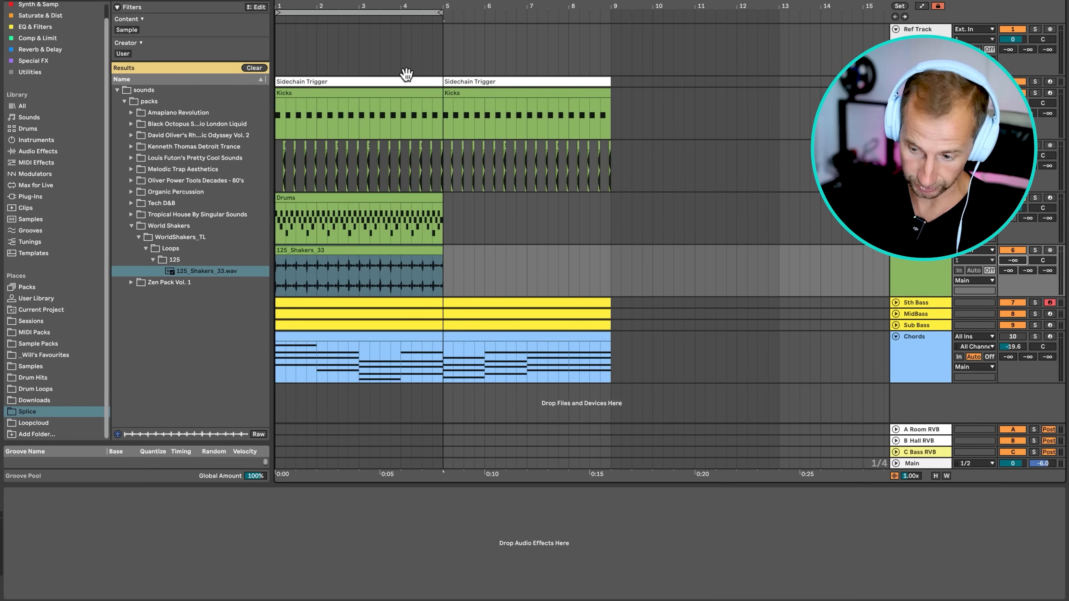
drag(278, 5, 277, 5)
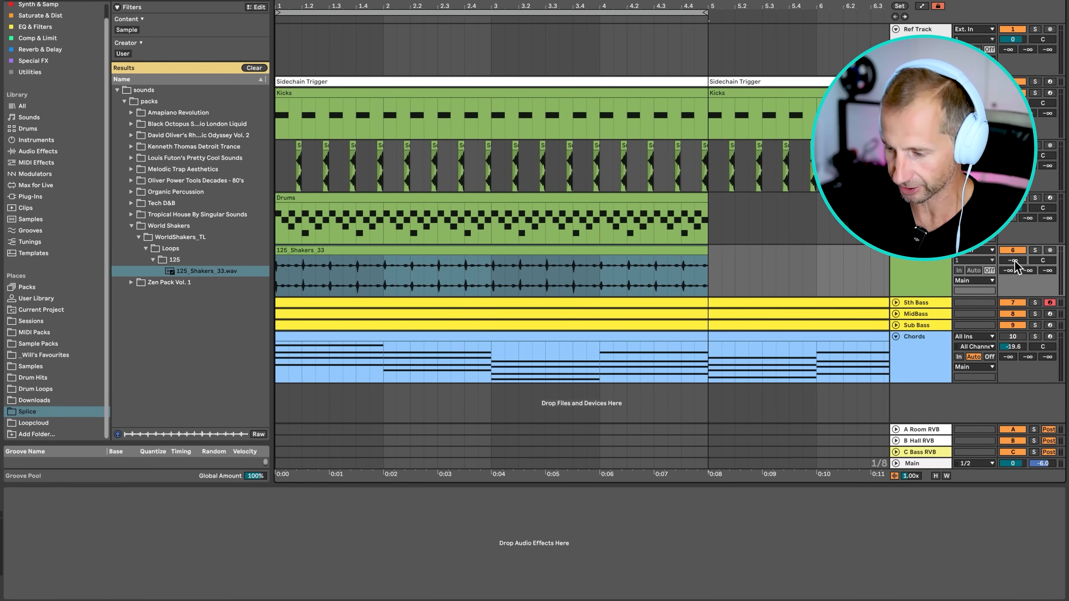
drag(1013, 260, 1013, 244)
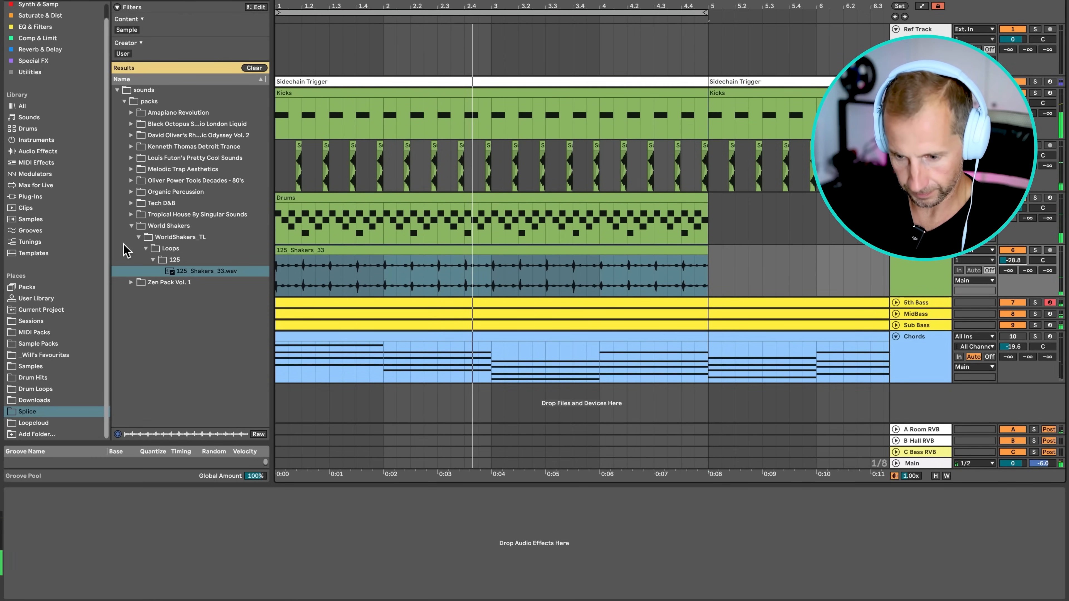
Replace the shaker clip with SS_125_what_did_you_say_shaker_loop from the Tropical House pack and extend it to bar 5.
click(172, 217)
click(174, 225)
click(183, 237)
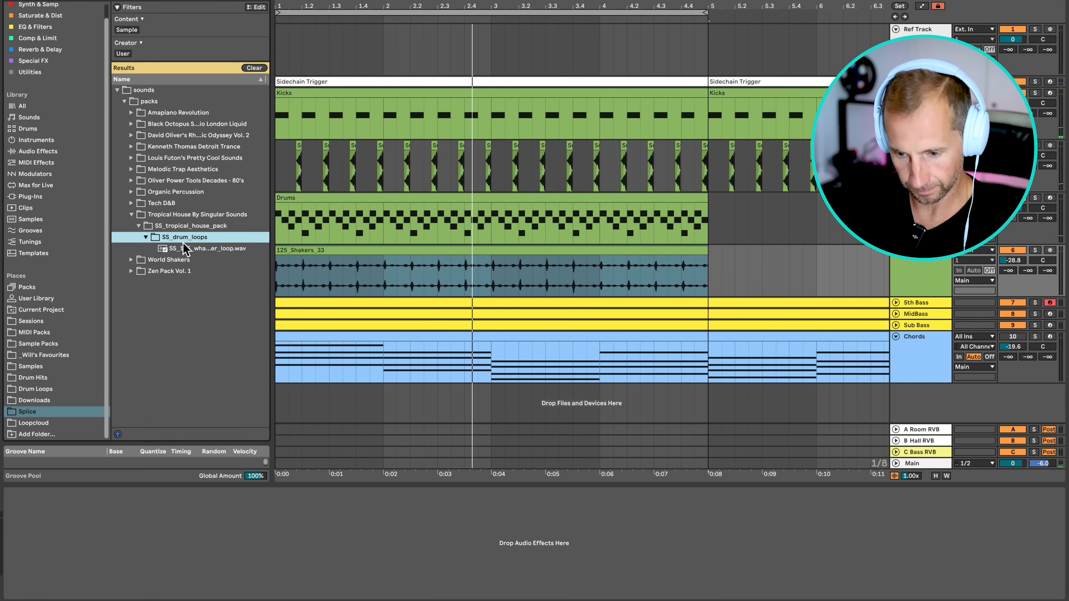
click(186, 248)
drag(247, 252, 281, 253)
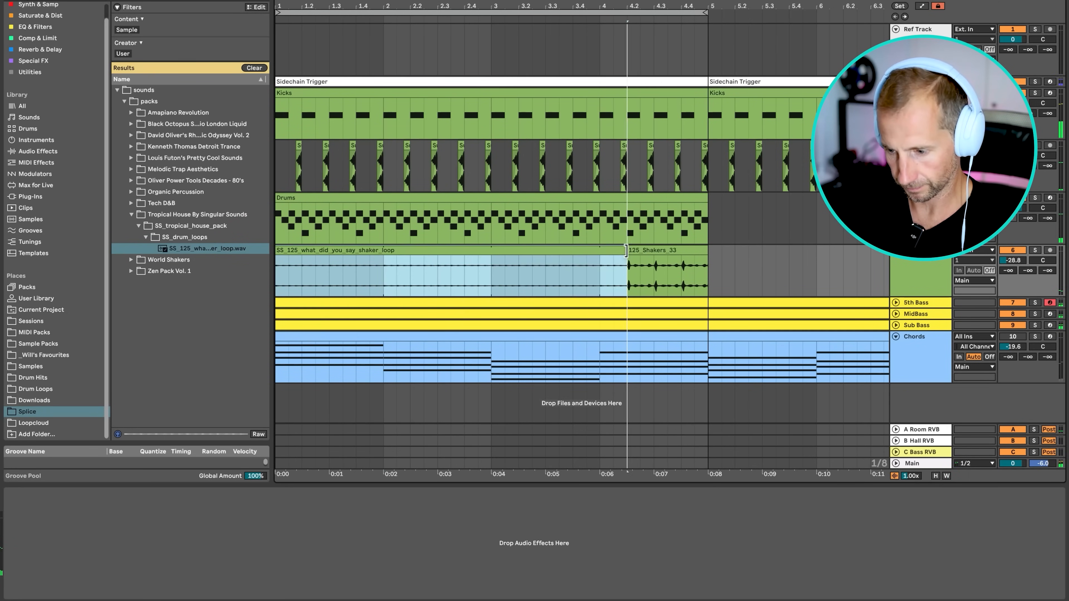
drag(626, 252, 701, 252)
Mute the three bass tracks and set the shaker track's volume to -11.6 dB during playback.
click(1011, 302)
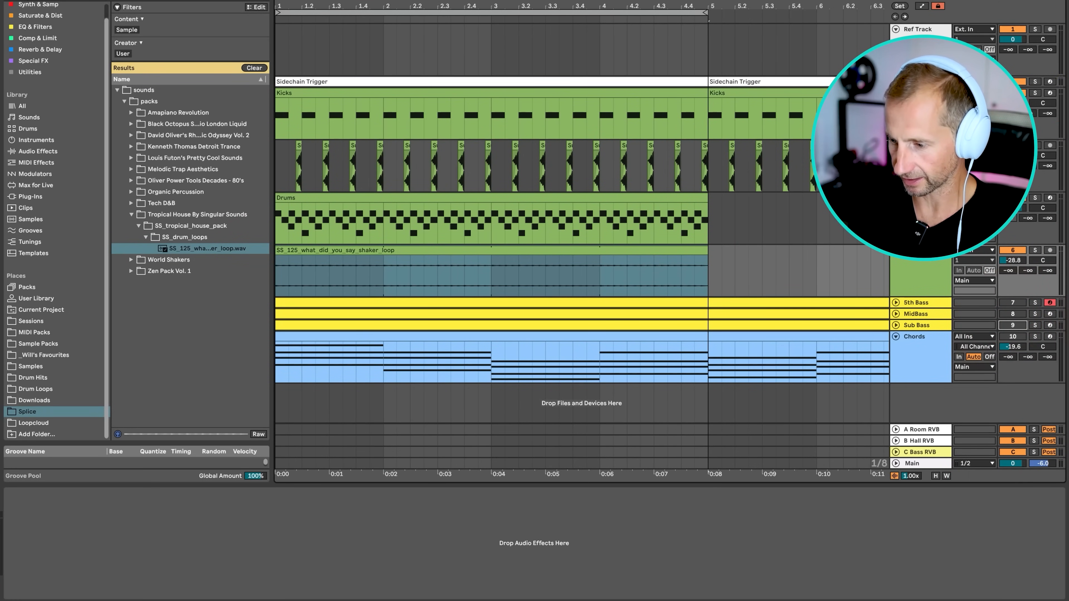
key(space)
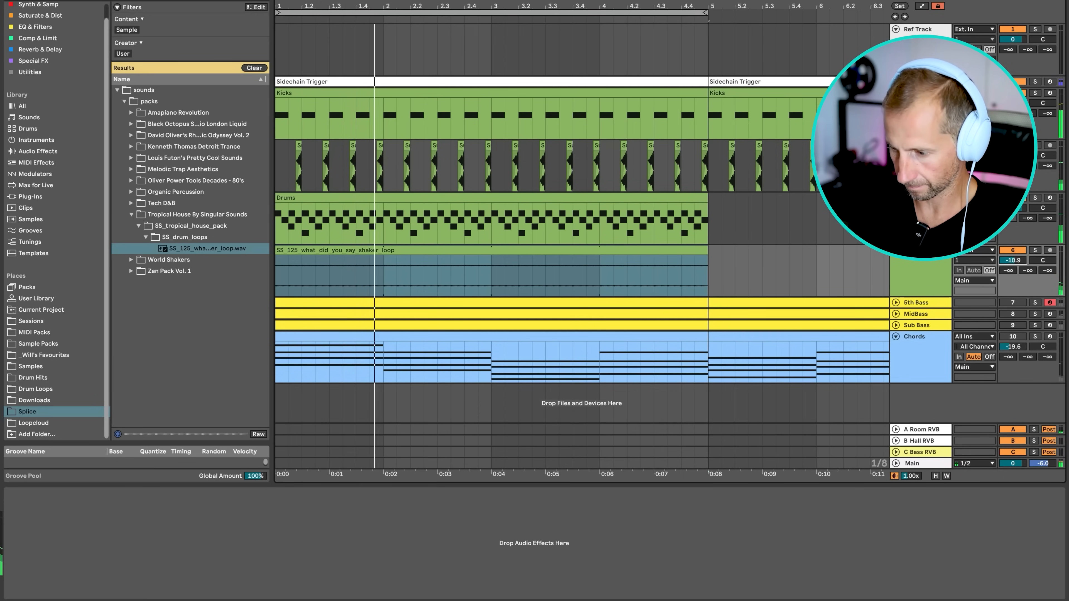
drag(1015, 260, 1015, 262)
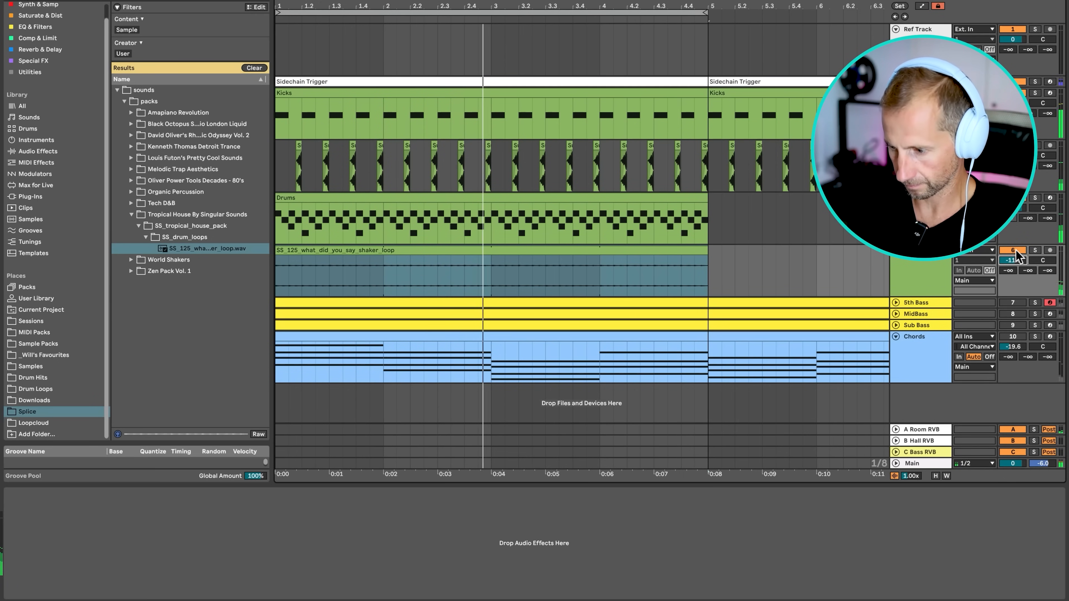
Show the Drums rack and compare the groove with the shaker track muted and unmuted.
click(918, 198)
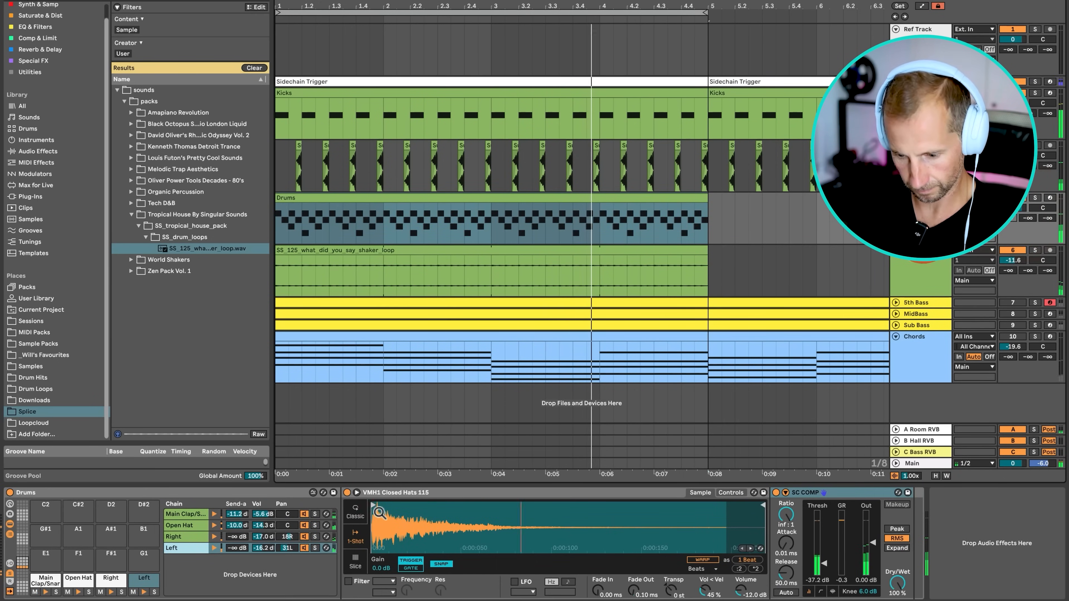
click(1012, 251)
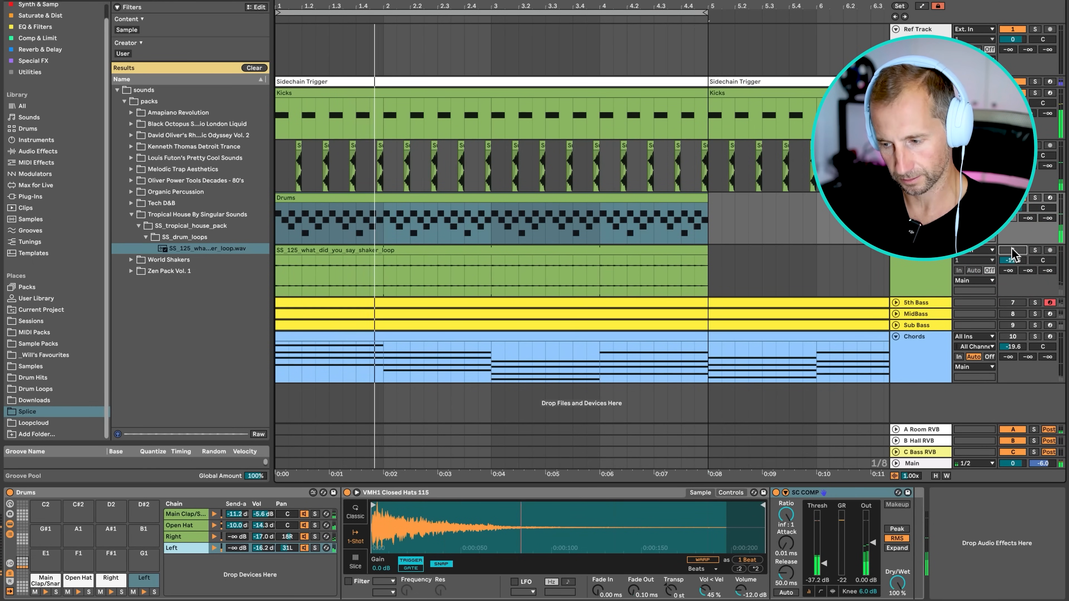
click(1013, 251)
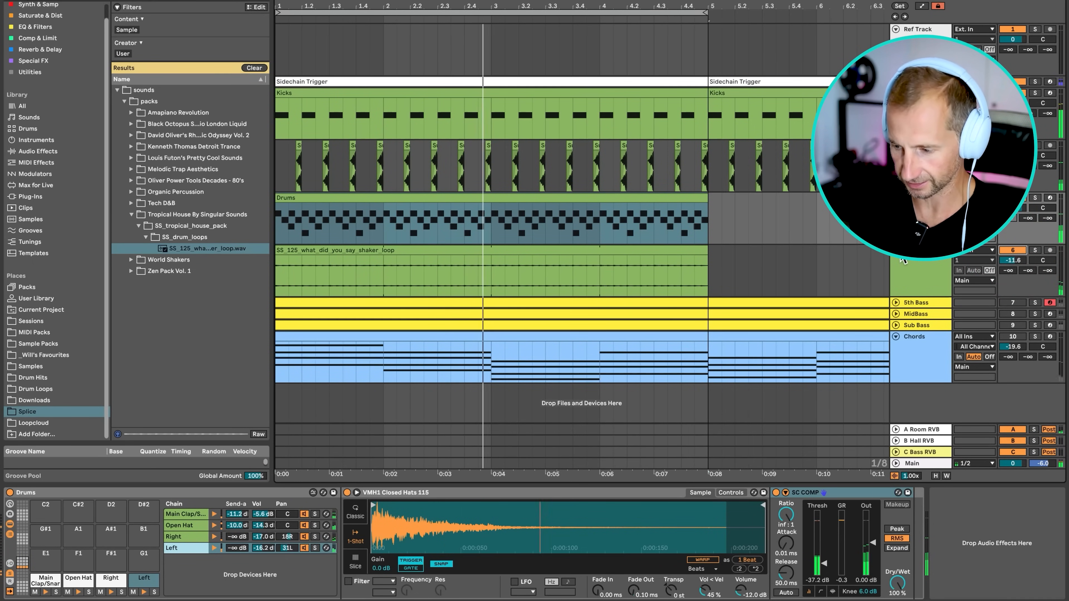
Select the Drums track, return the browser to the Drum Hits folder and clear the sample search.
click(940, 358)
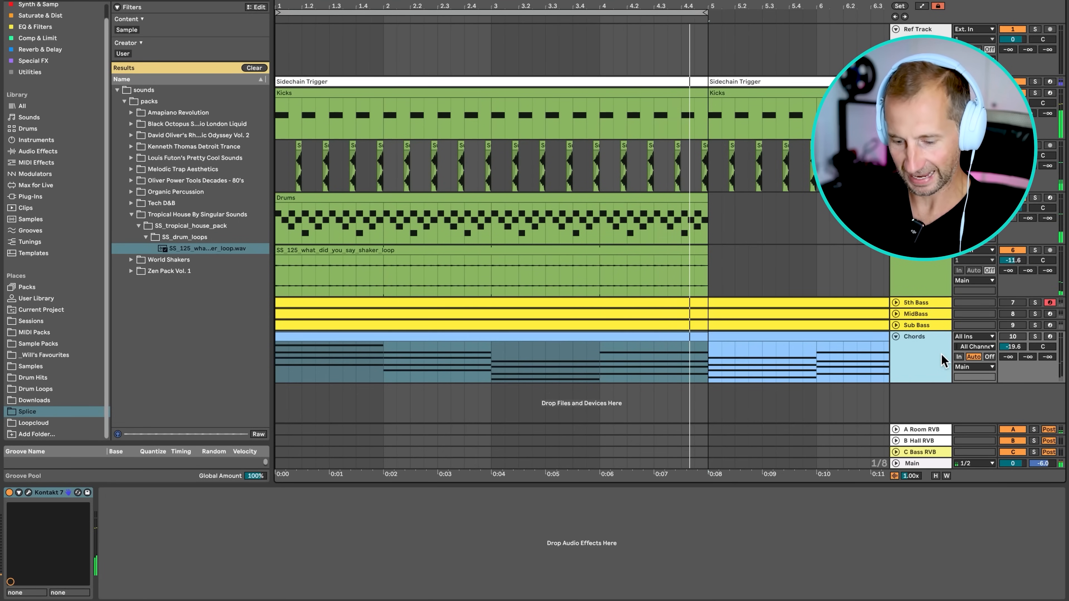
click(937, 225)
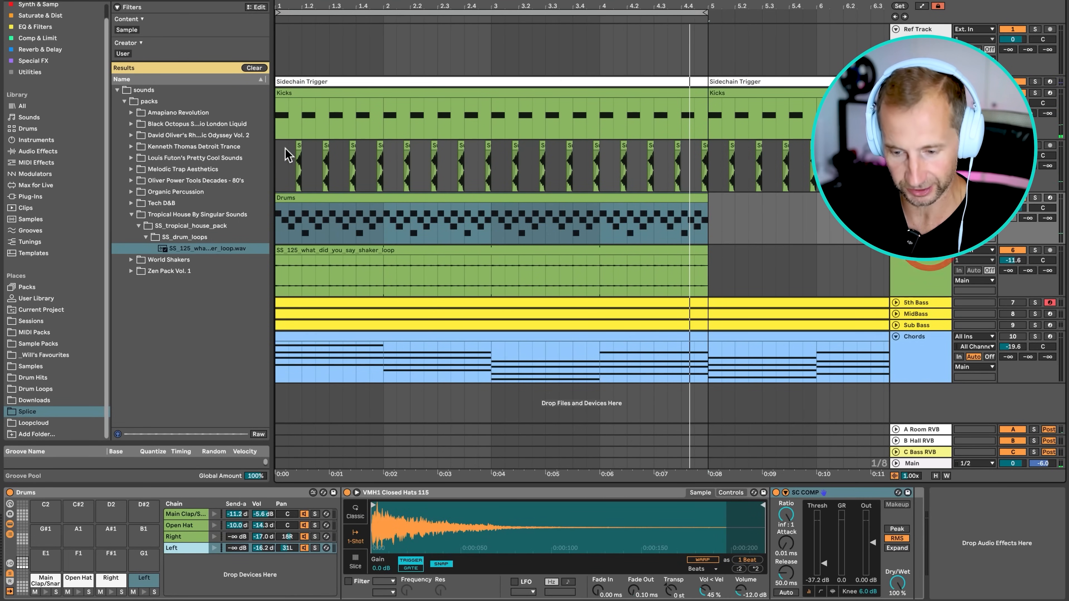
click(129, 91)
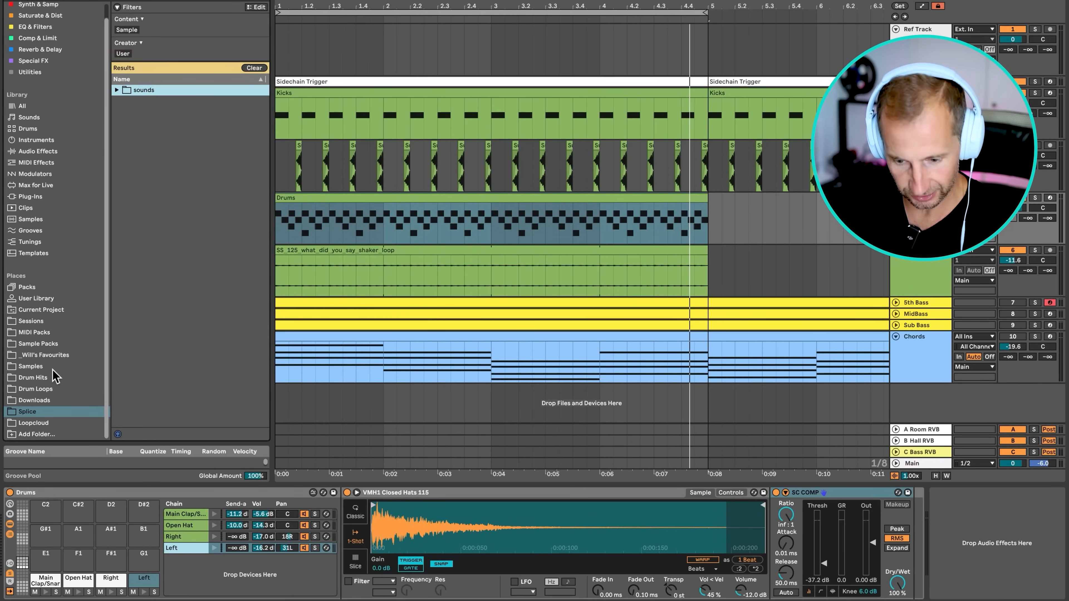
click(41, 377)
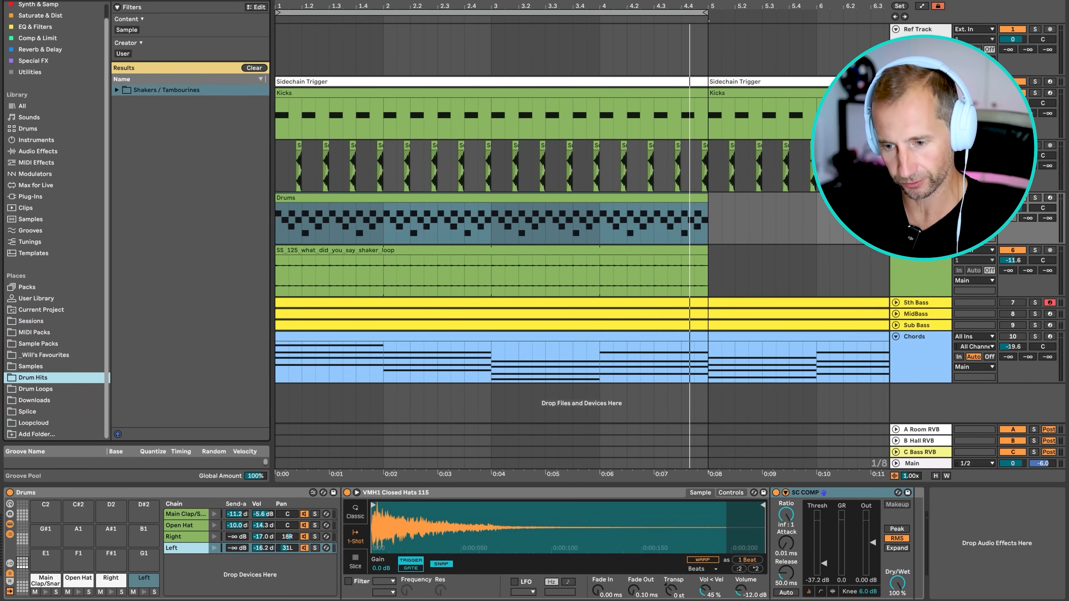
click(260, 1)
Collapse the Hi Hats (Closed) folder, look through the Toms samples, and expand the Congas / Bongos folder.
click(156, 170)
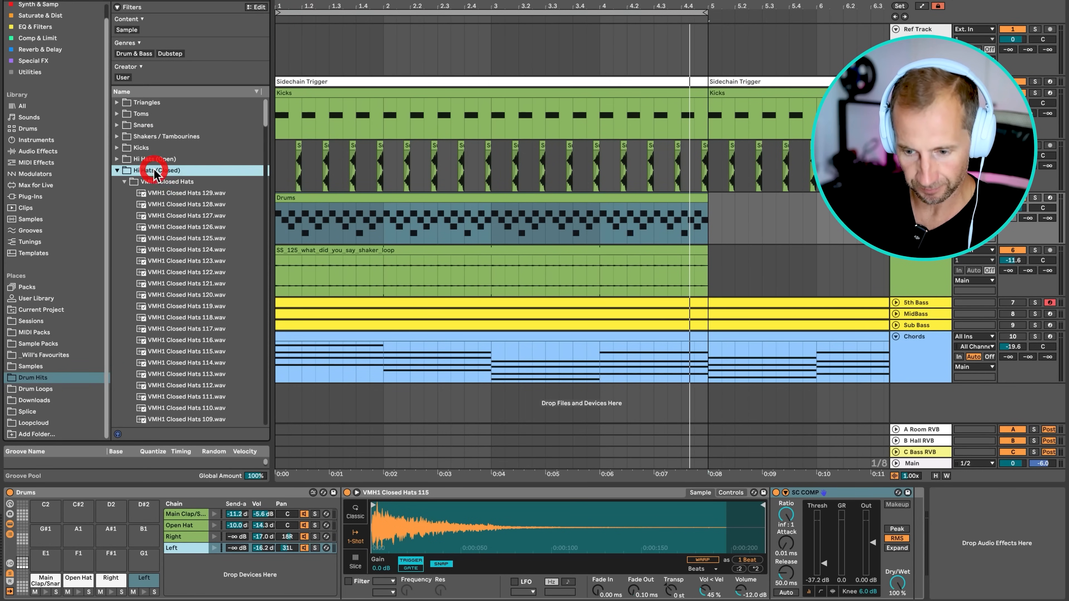
click(141, 114)
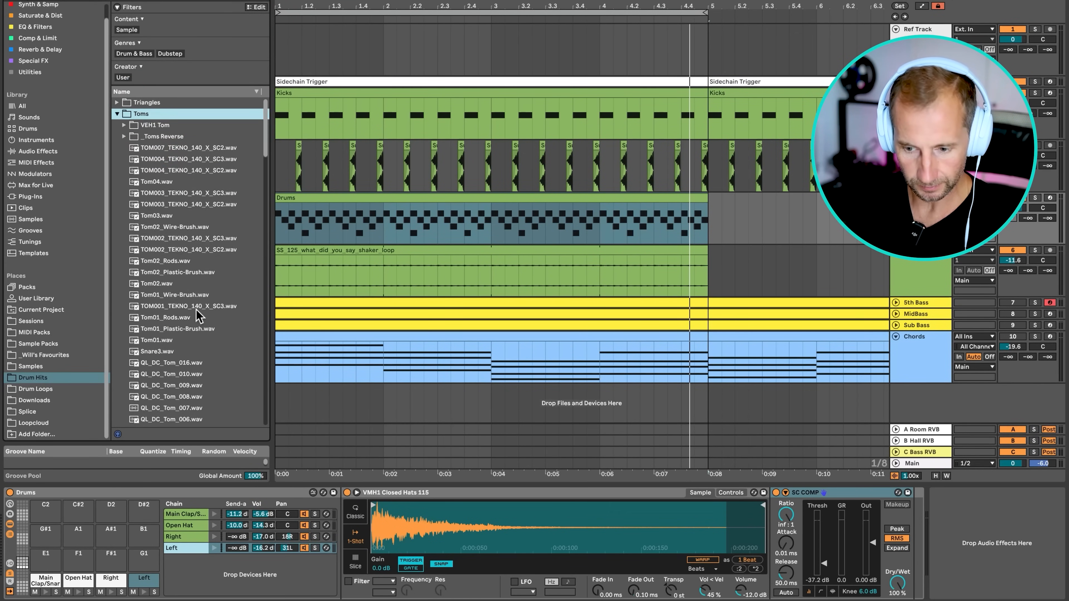
key(Left)
click(156, 227)
scroll(166, 262, down, 3)
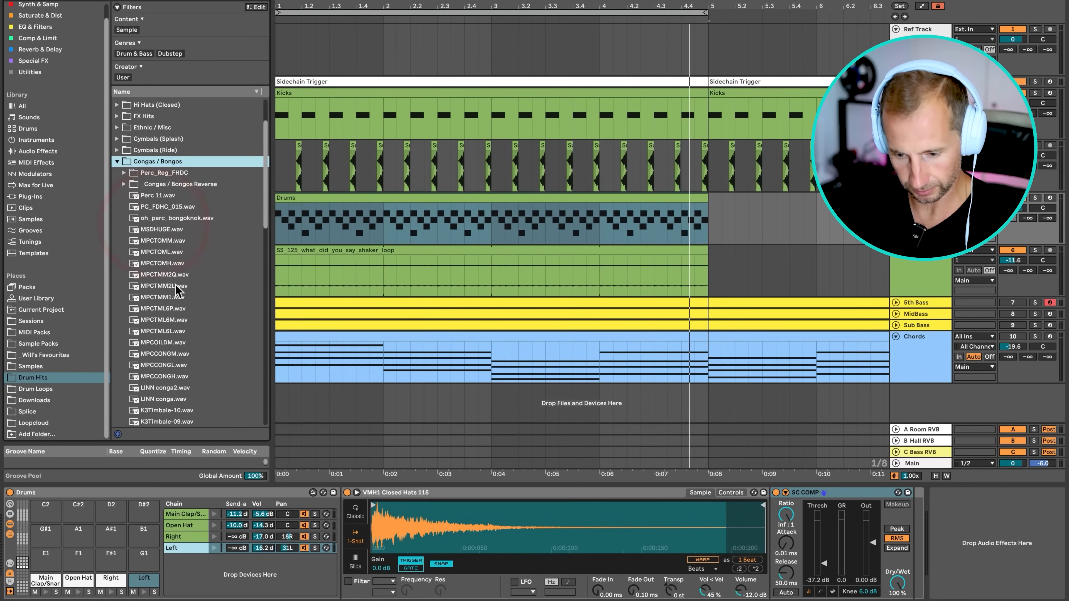
Audition the MPC tom and K3Timbale samples in the Congas / Bongos folder.
click(175, 285)
key(Up)
key(Up)
key(Up)
click(172, 331)
scroll(172, 330, down, 5)
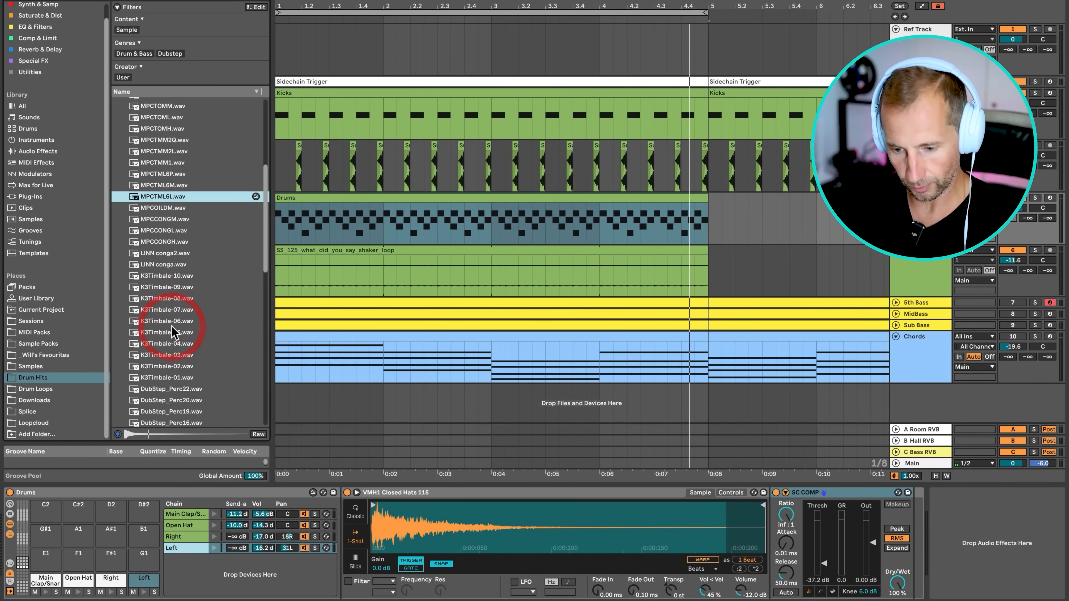
click(180, 352)
scroll(180, 350, down, 3)
scroll(181, 357, down, 8)
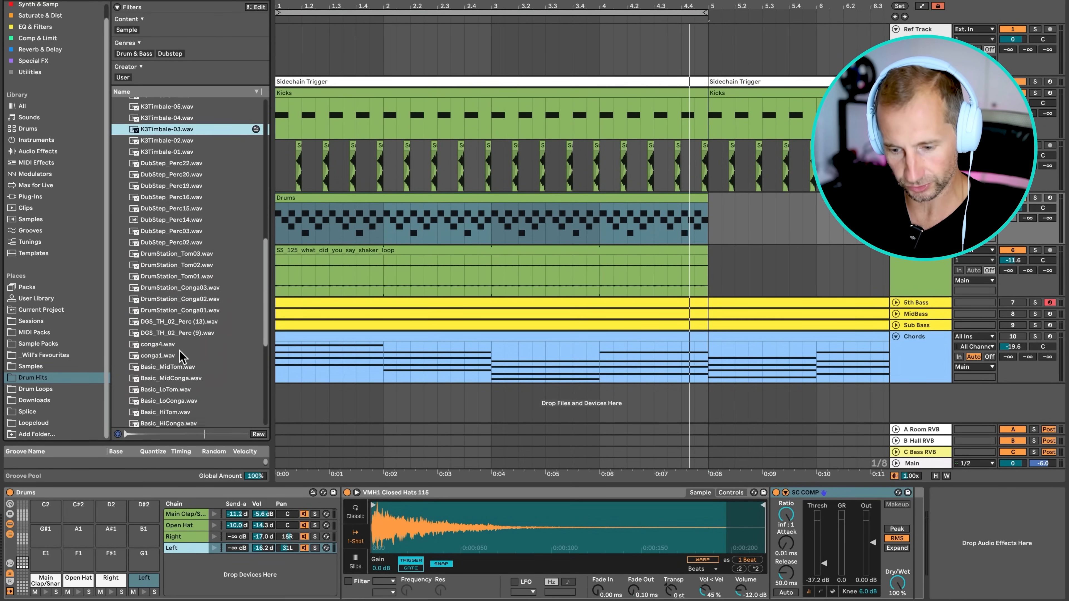
Pick Basic_LoTom.wav and load it onto the empty pad above Main Clap/Snare in the Drums rack.
click(167, 250)
click(167, 259)
click(169, 281)
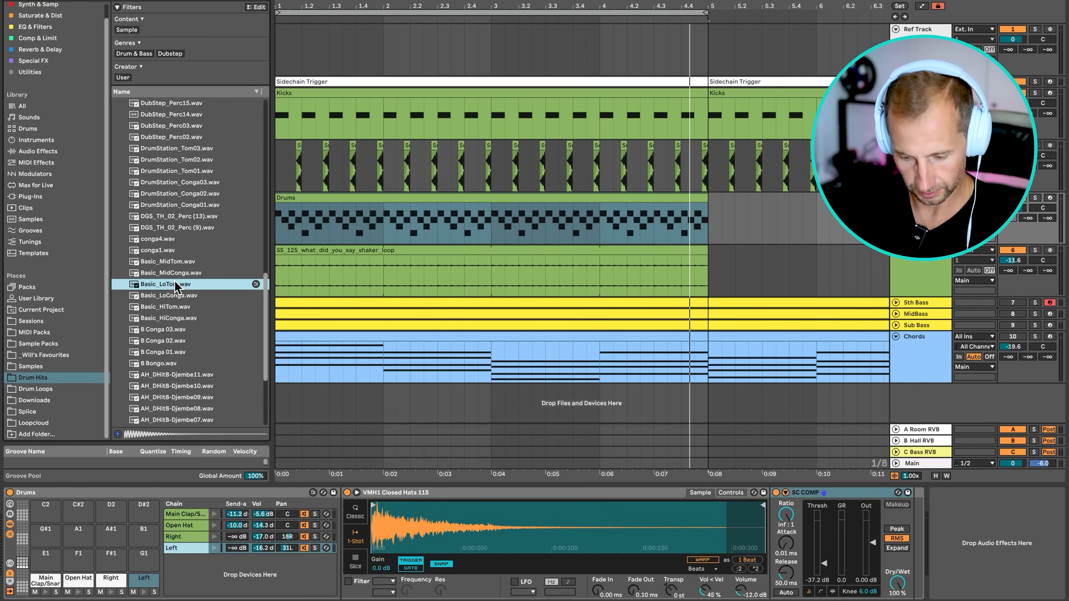
drag(176, 288, 190, 582)
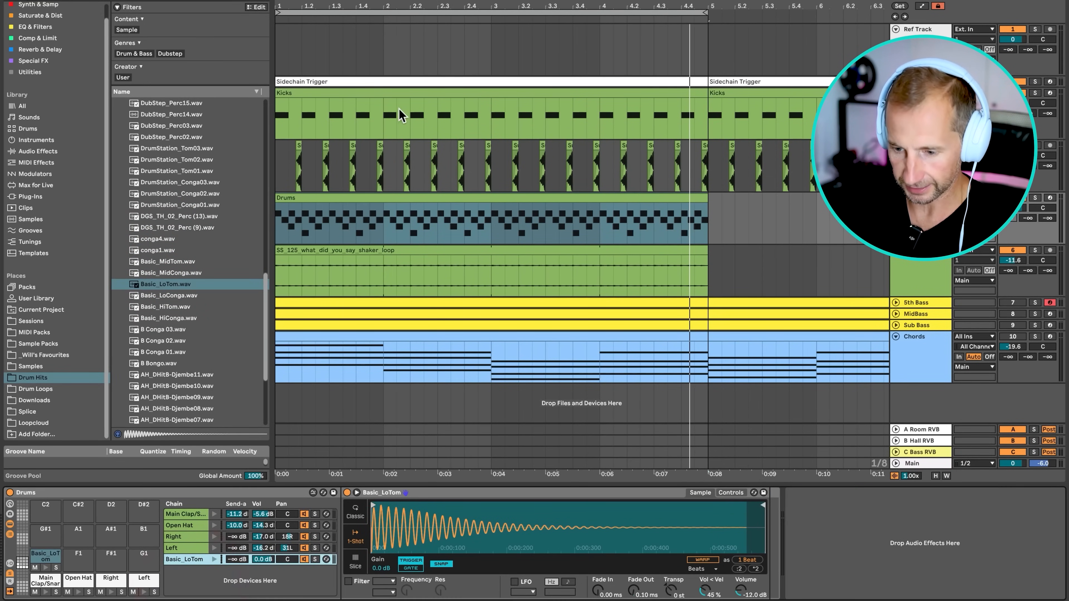
Duplicate the Drums and shaker loop clips into bars 5 to 8 and extend the arrangement loop to bar 9.
drag(622, 3, 375, 5)
drag(391, 281, 275, 226)
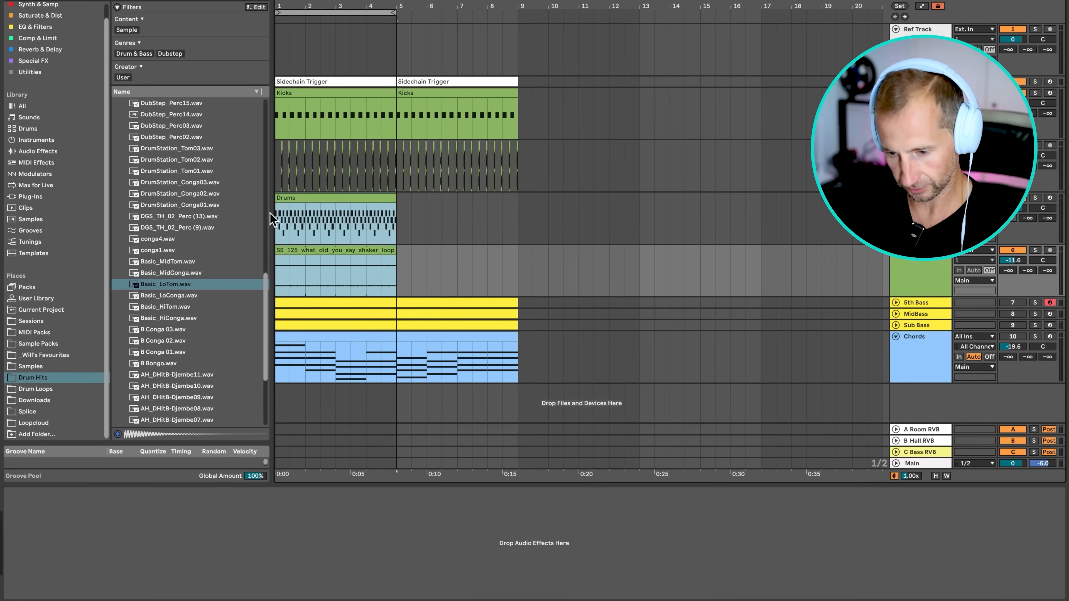
key(ctrl+d)
drag(394, 9, 518, 11)
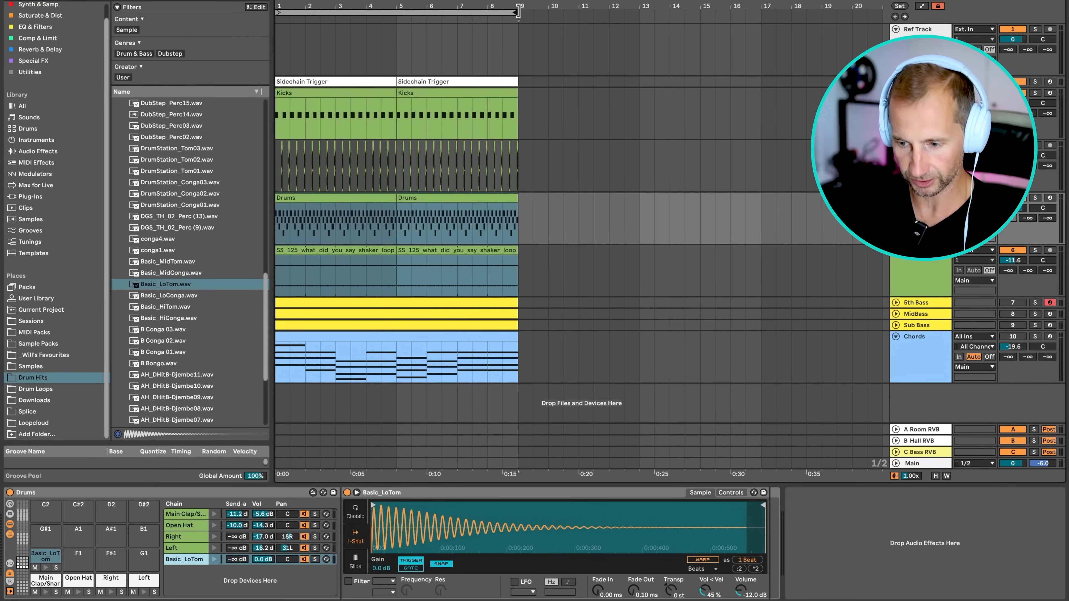
Play the groove and add a Basic_LoTom note in bar 2 of the first Drums clip.
key(space)
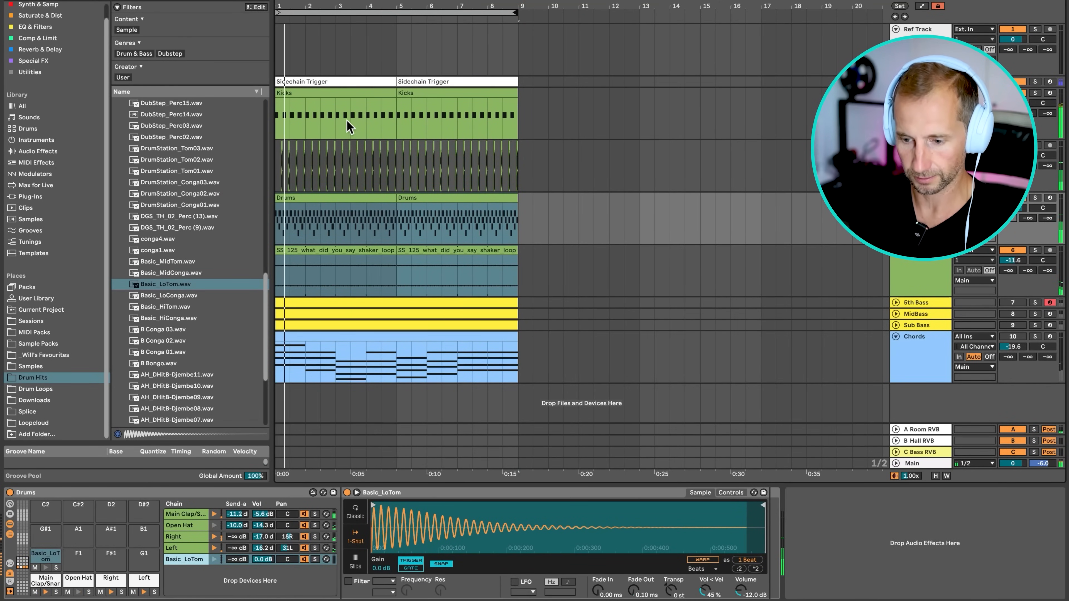
double_click(357, 200)
double_click(600, 263)
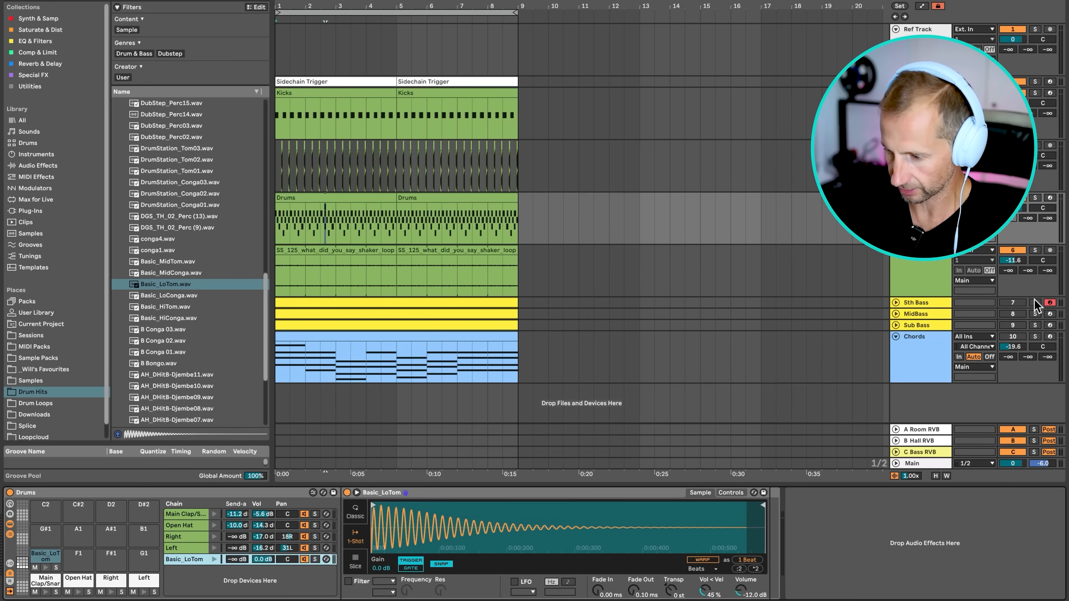
Solo the MidBass and Drums tracks to tune the low tom by ear, transposing Basic_LoTom to -4 st.
click(1035, 313)
key(space)
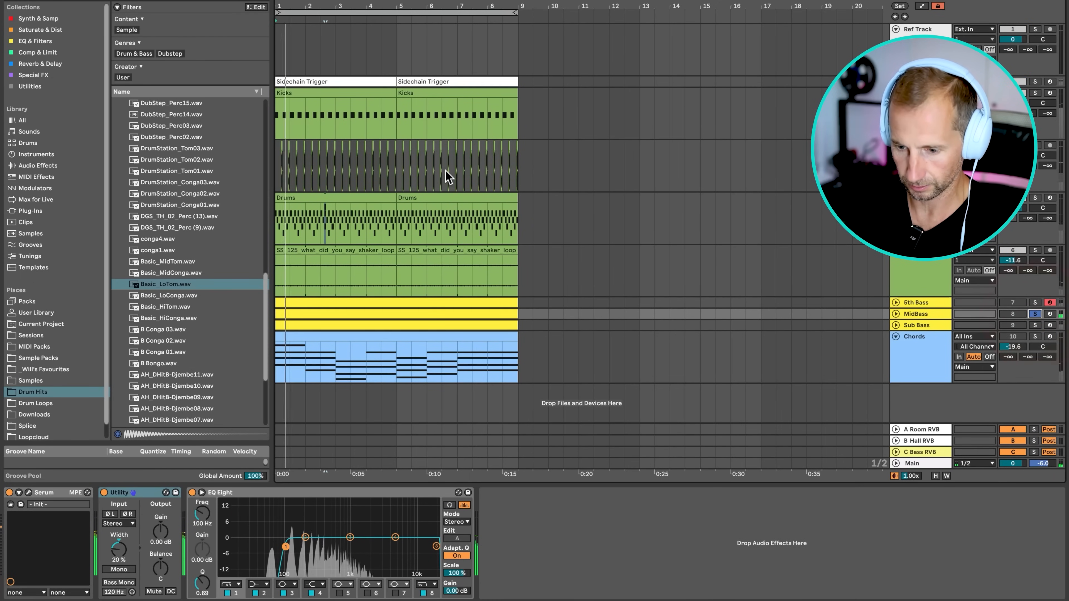
drag(327, 3, 327, 26)
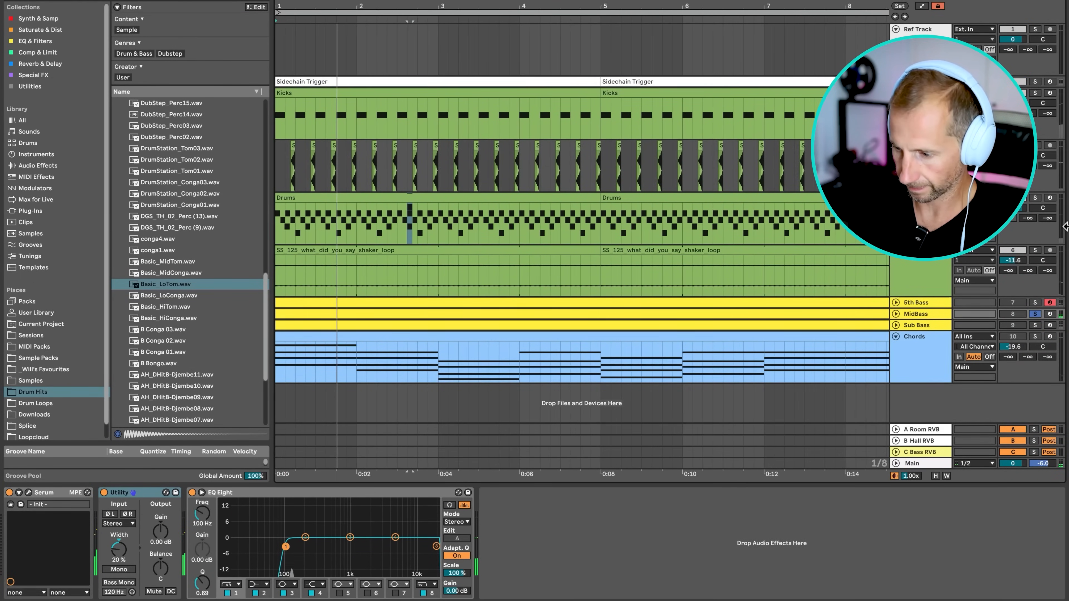
double_click(920, 204)
key(space)
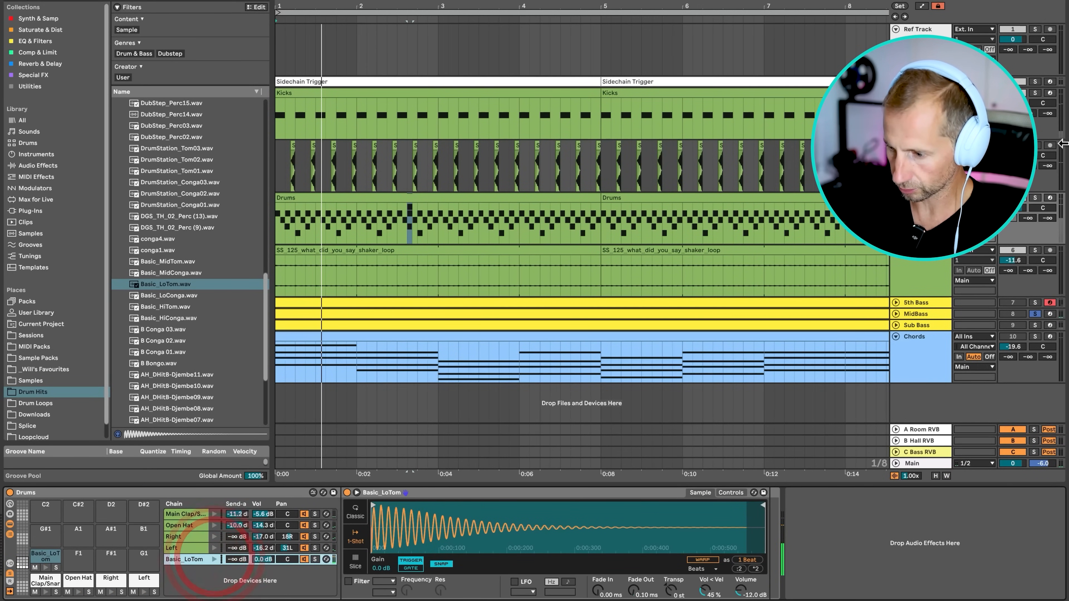
click(1035, 198)
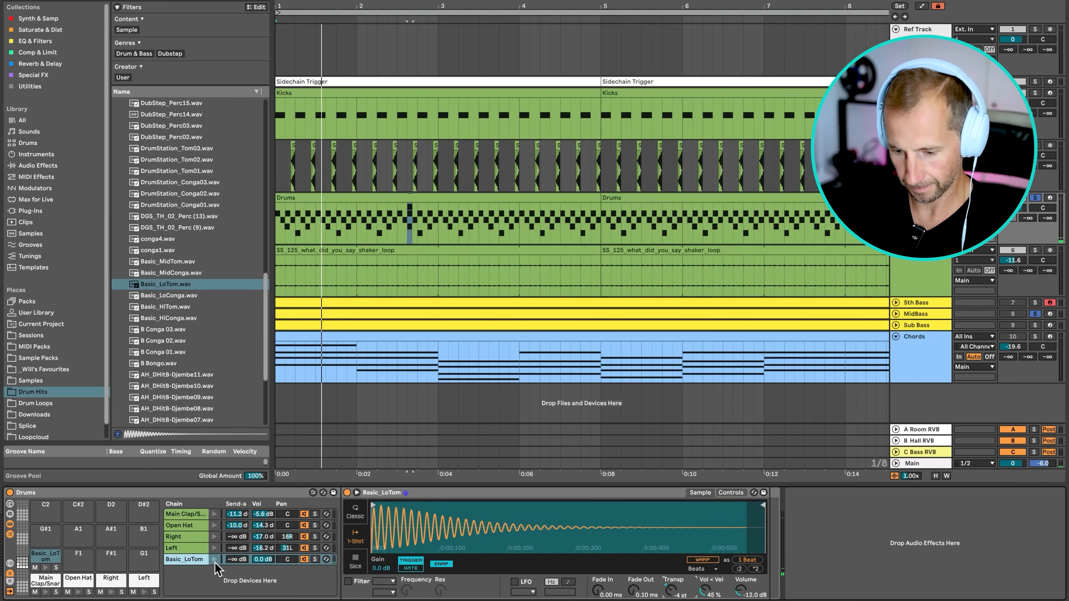
Balance Basic_LoTom against the full groove, setting its chain volume to -5.6 dB.
click(265, 559)
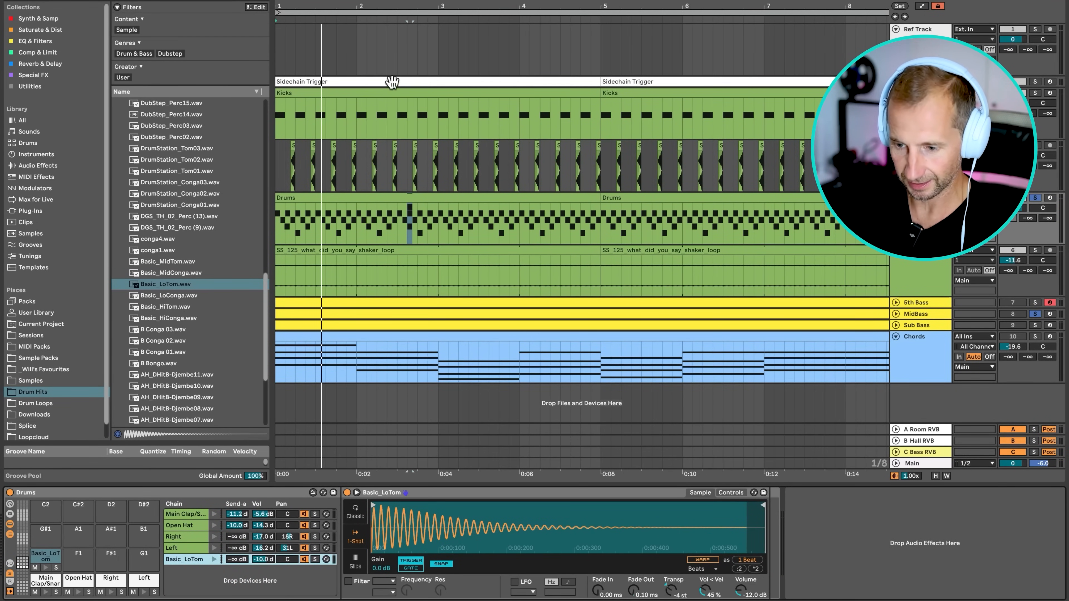
drag(411, 6, 378, 6)
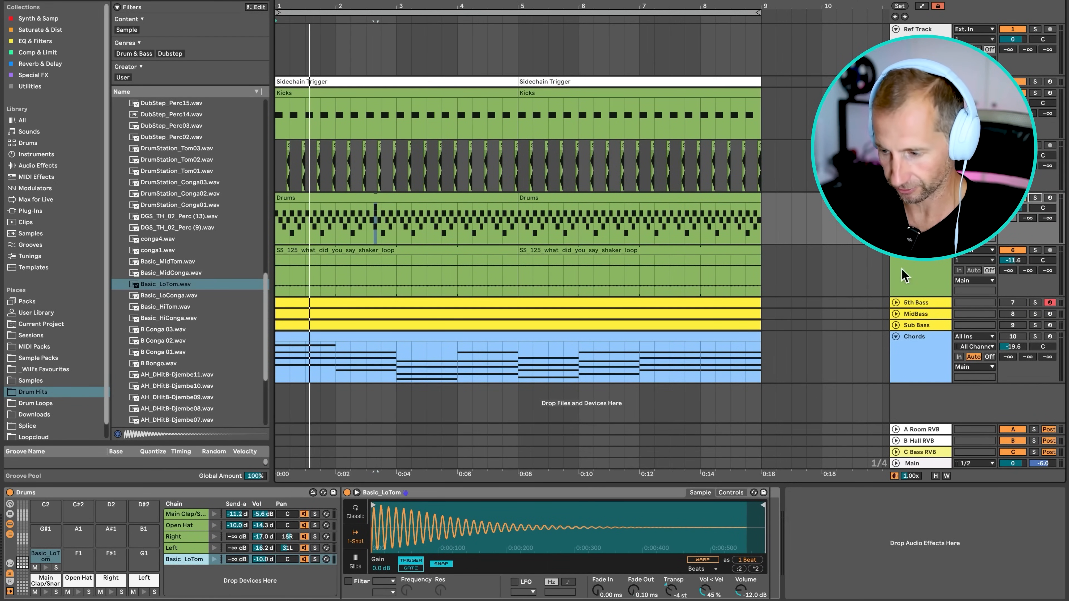
key(space)
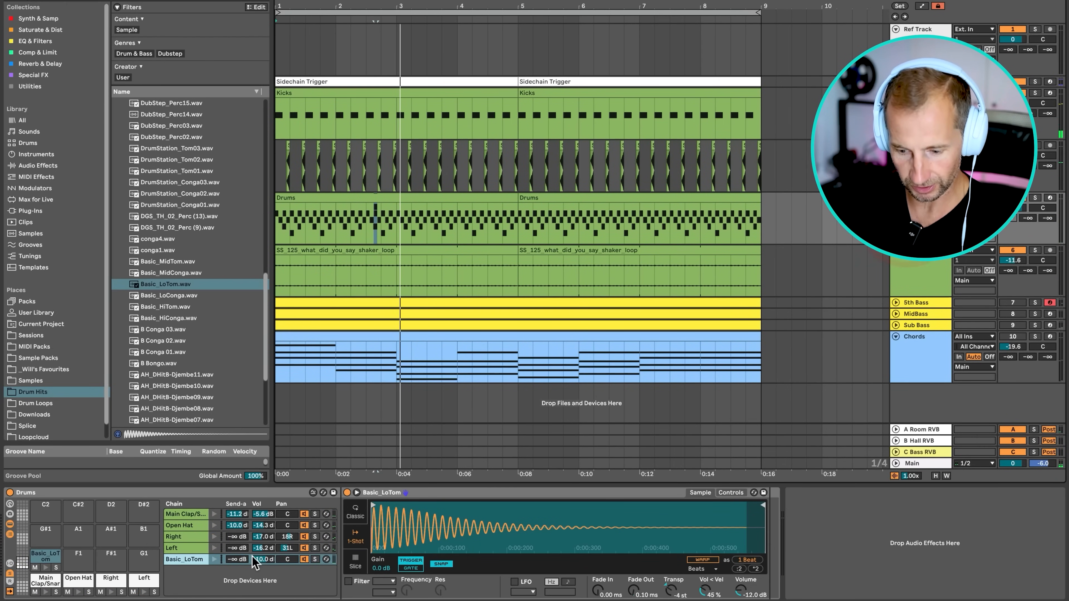
drag(263, 557, 262, 552)
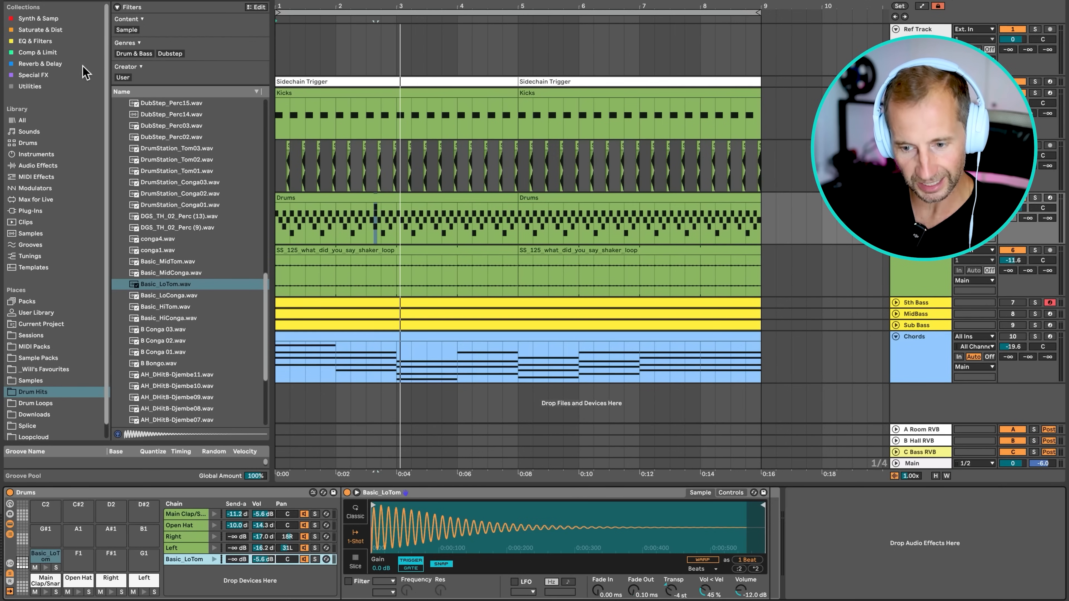
Add Echo to the Basic_LoTom chain in Ping Pong mode with 31% feedback and 29% dry/wet, and play the groove.
click(57, 64)
click(192, 182)
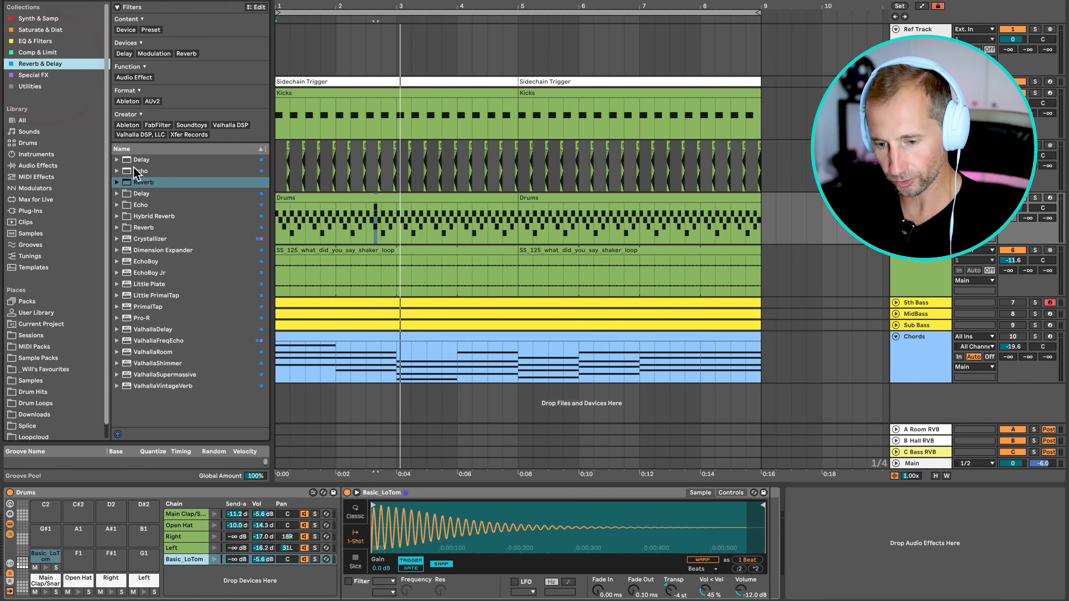
mouse_move(136, 171)
mouse_down()
mouse_move(718, 498)
mouse_move(774, 514)
mouse_up()
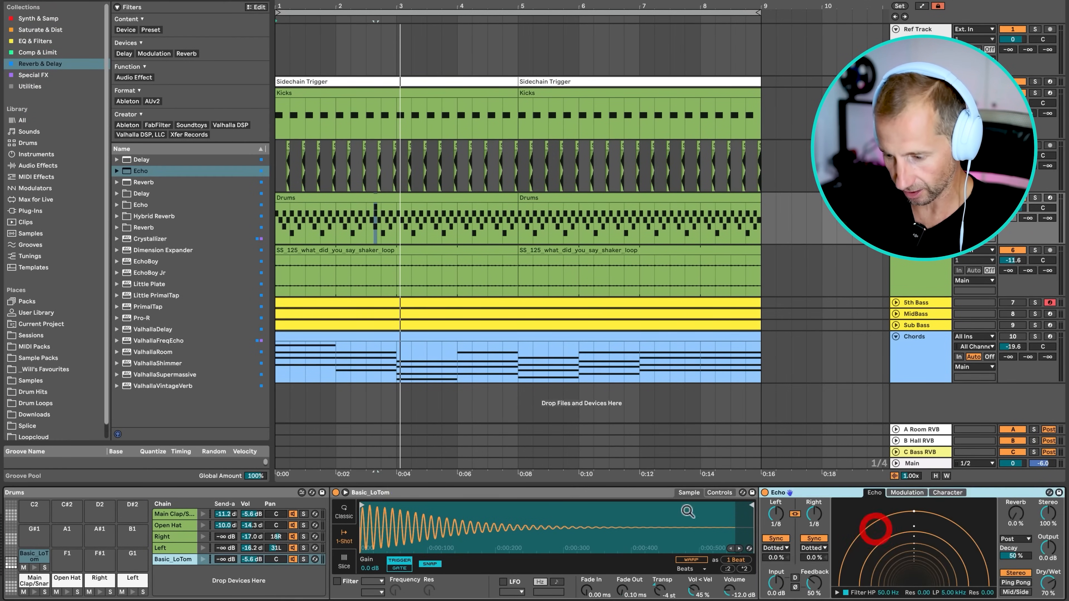
drag(975, 584, 976, 597)
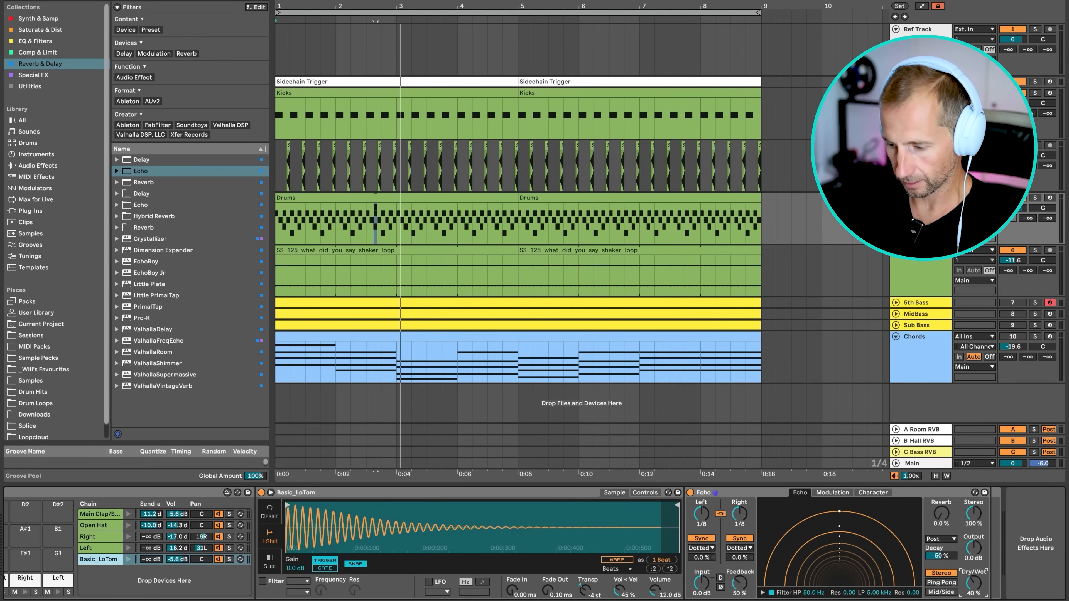
click(941, 583)
drag(739, 583, 739, 587)
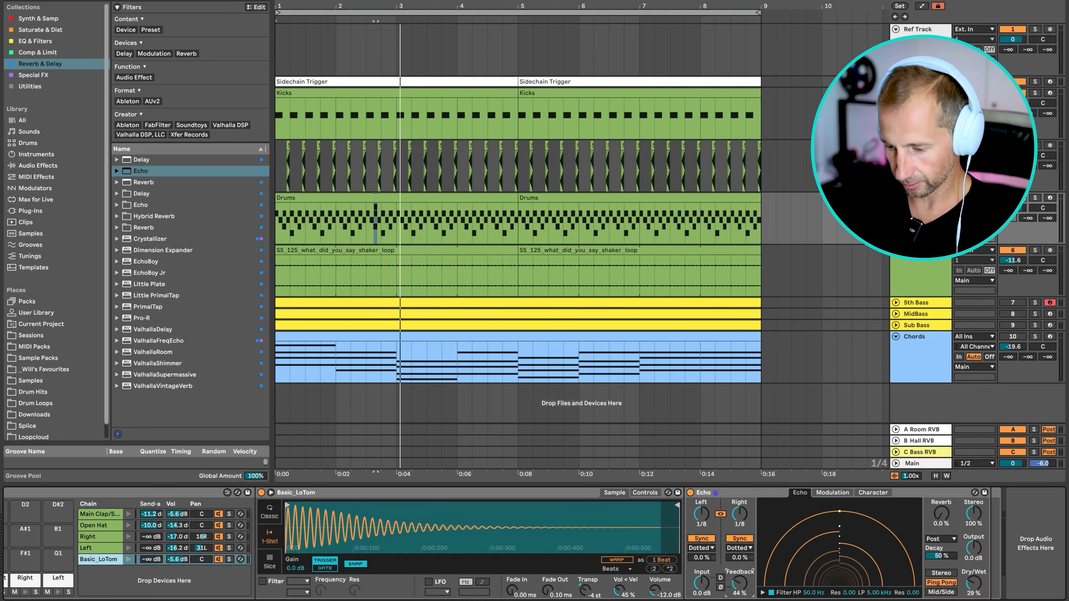
click(354, 223)
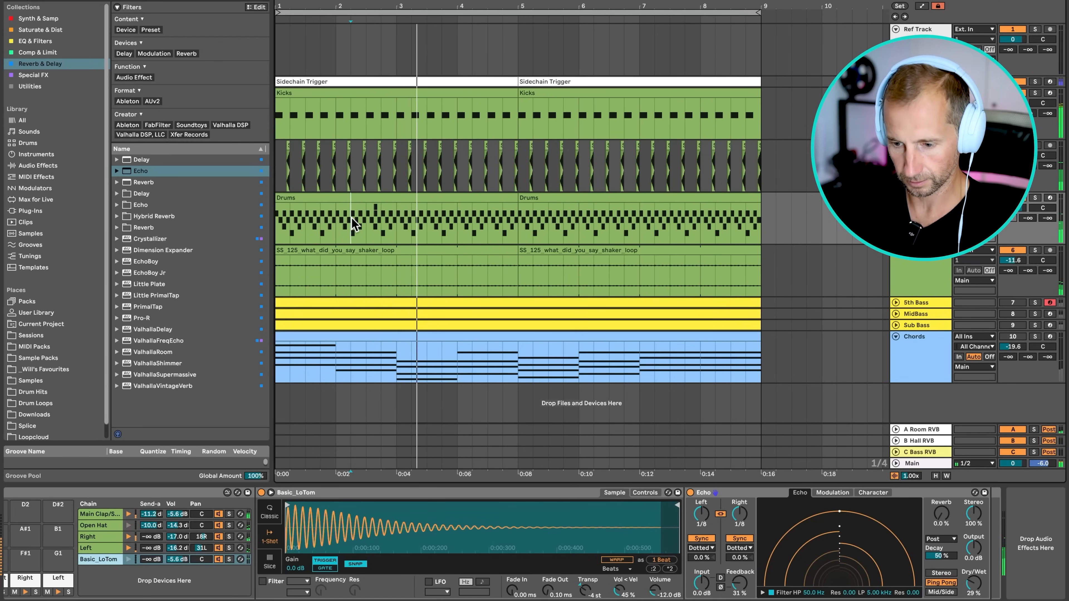
click(1036, 197)
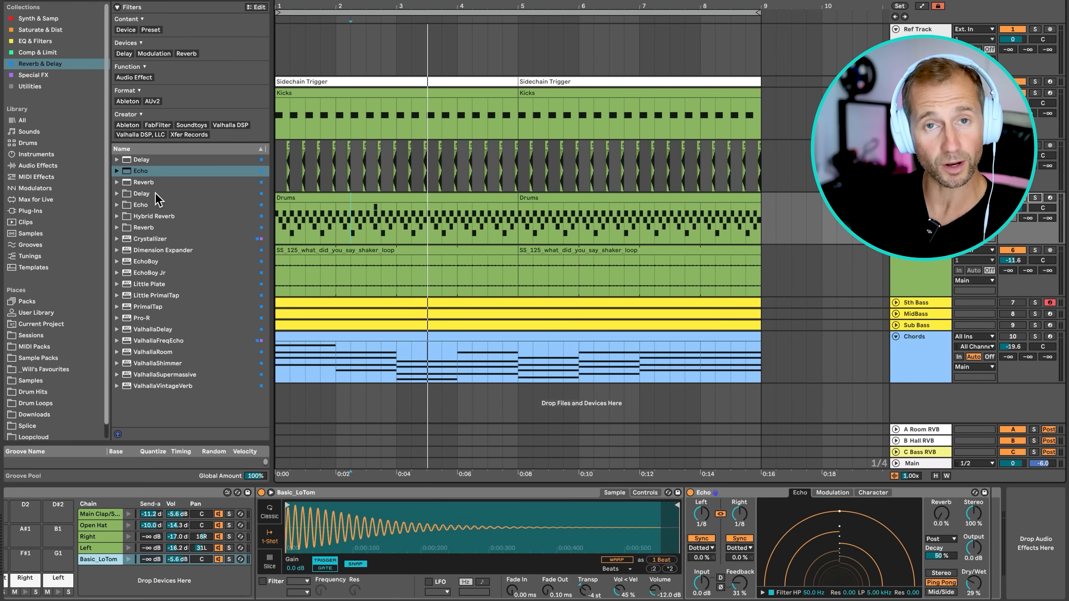
Return the browser to the Drum Hits samples and reopen the Congas / Bongos folder from its beginning.
click(29, 390)
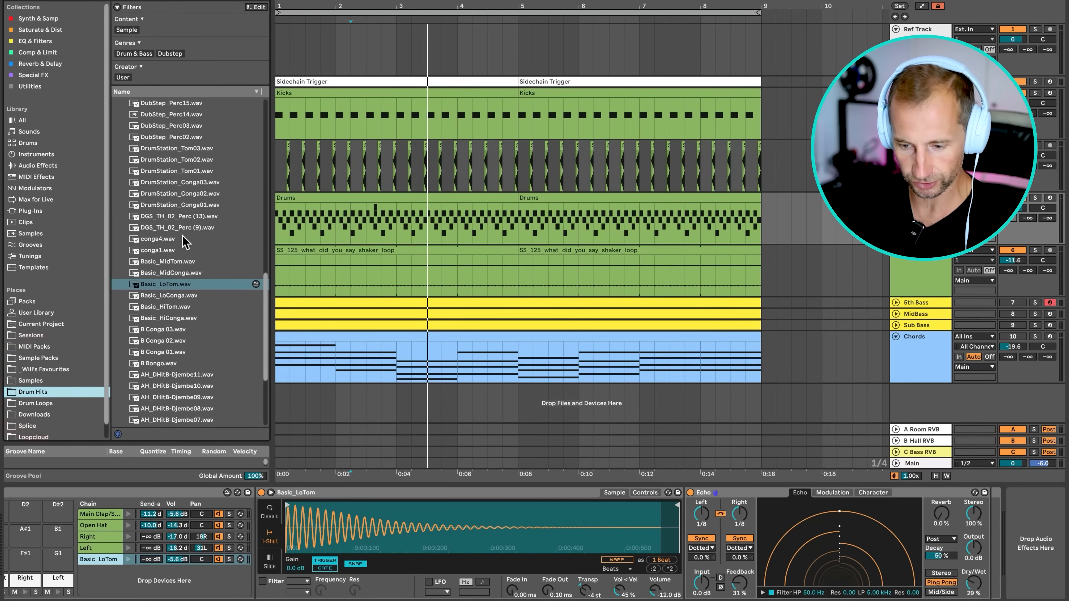
scroll(186, 238, down, 5)
click(183, 399)
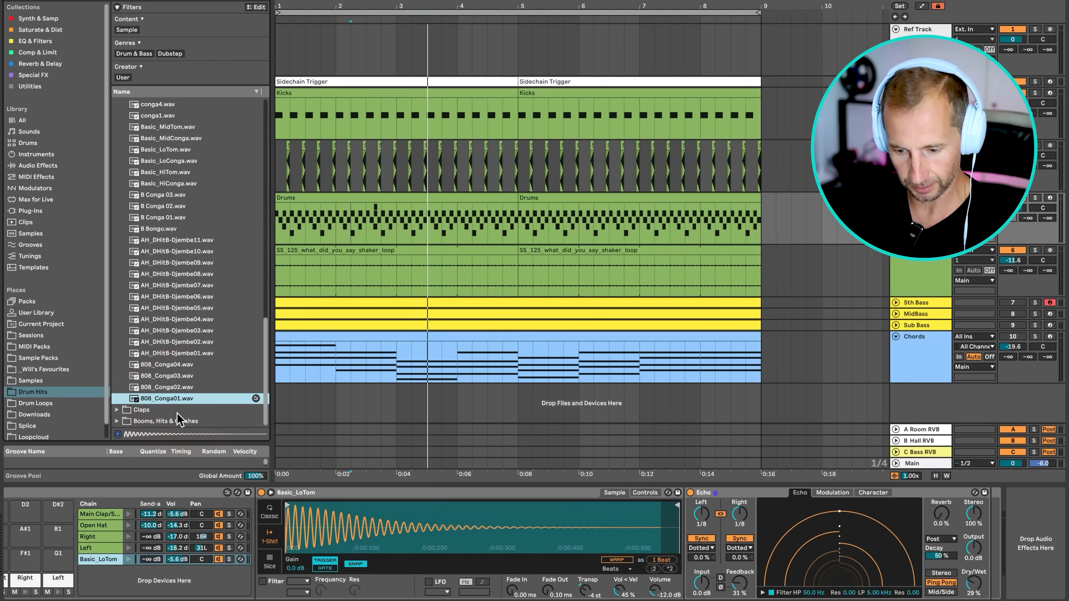
scroll(179, 410, up, 10)
click(164, 228)
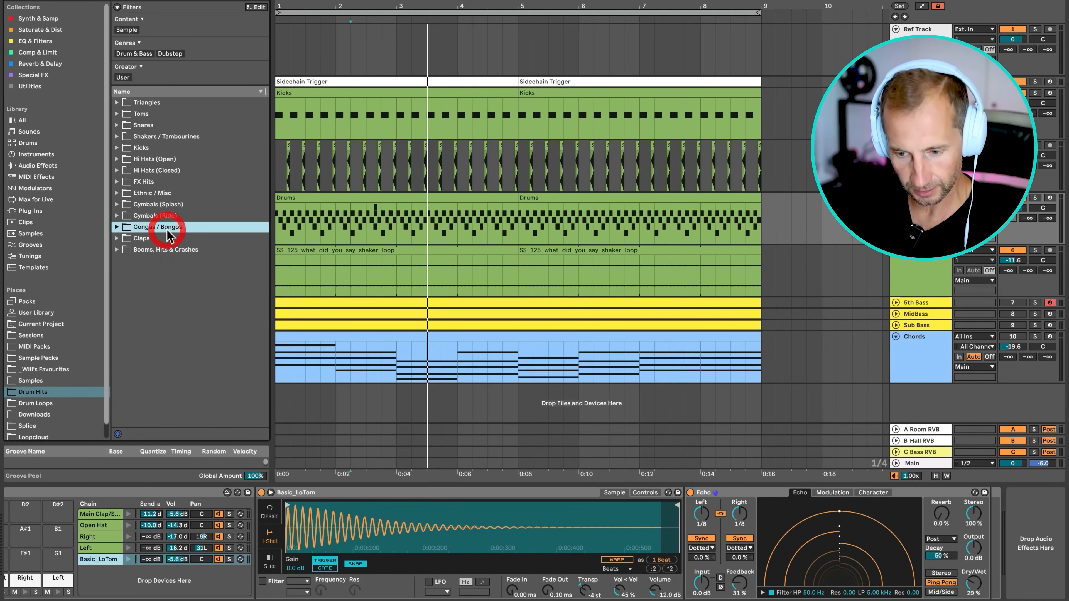
click(162, 227)
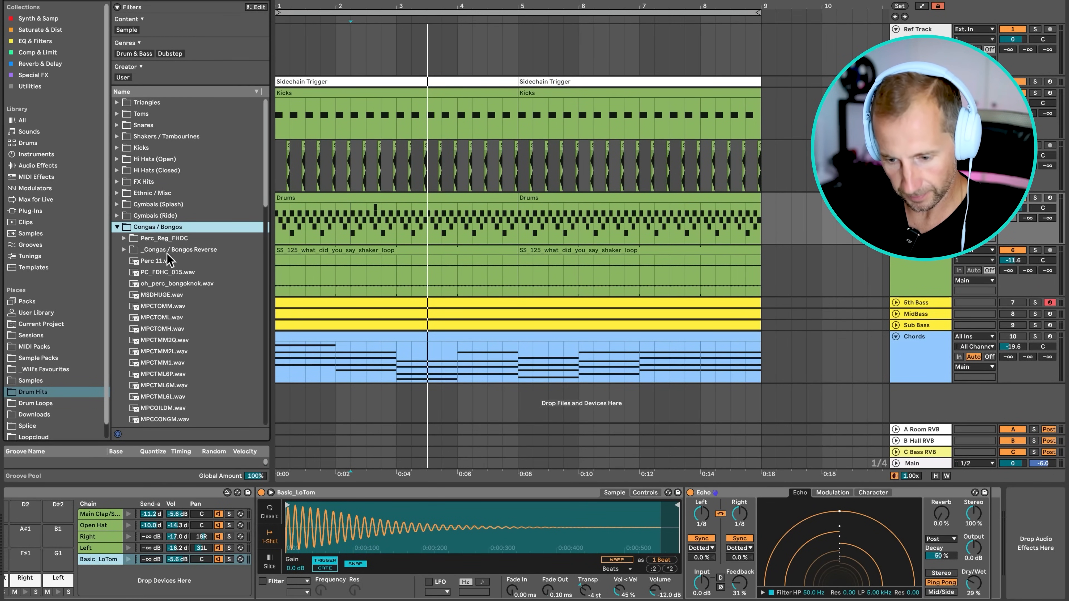
Audition the tom, timbale, DubStep_Perc and conga samples in the Congas / Bongos folder for a second percussion hit.
click(173, 303)
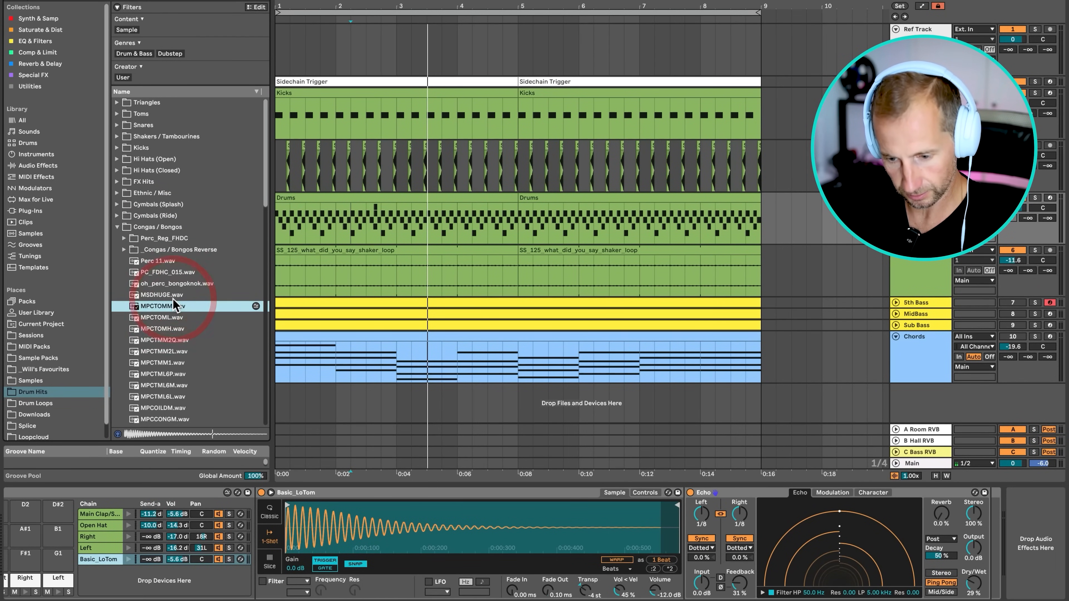
scroll(173, 302, down, 6)
click(173, 297)
scroll(173, 298, down, 3)
click(174, 302)
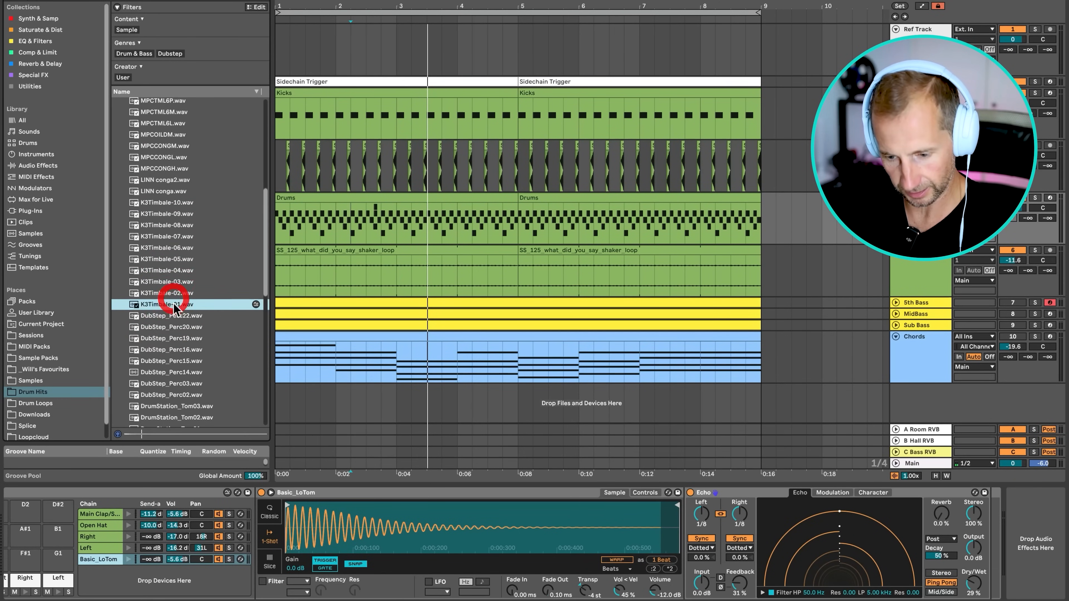
click(181, 352)
scroll(180, 352, down, 5)
click(180, 351)
click(178, 292)
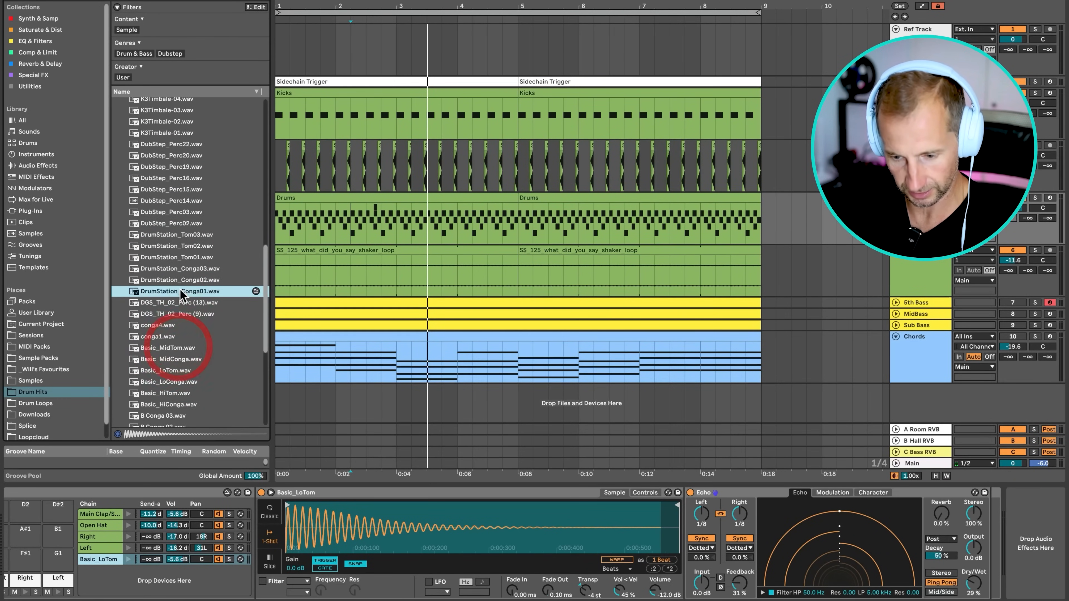
click(178, 325)
scroll(177, 320, down, 4)
scroll(177, 320, down, 2)
Compare the B Conga samples and load B Conga 03.wav onto a free pad in the Drums rack.
click(163, 300)
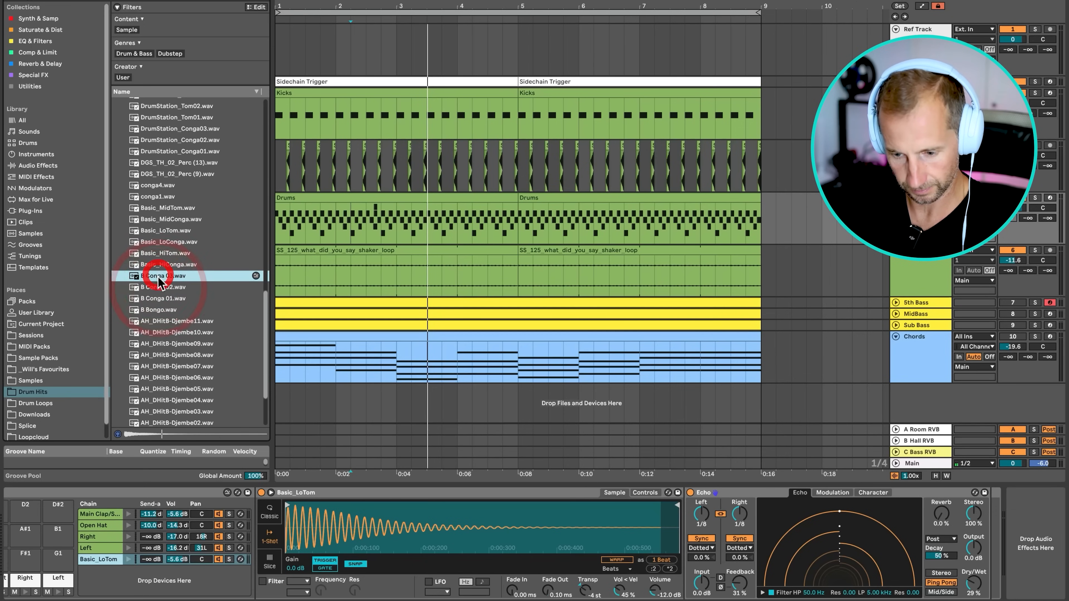
click(165, 309)
click(163, 277)
drag(160, 278, 92, 584)
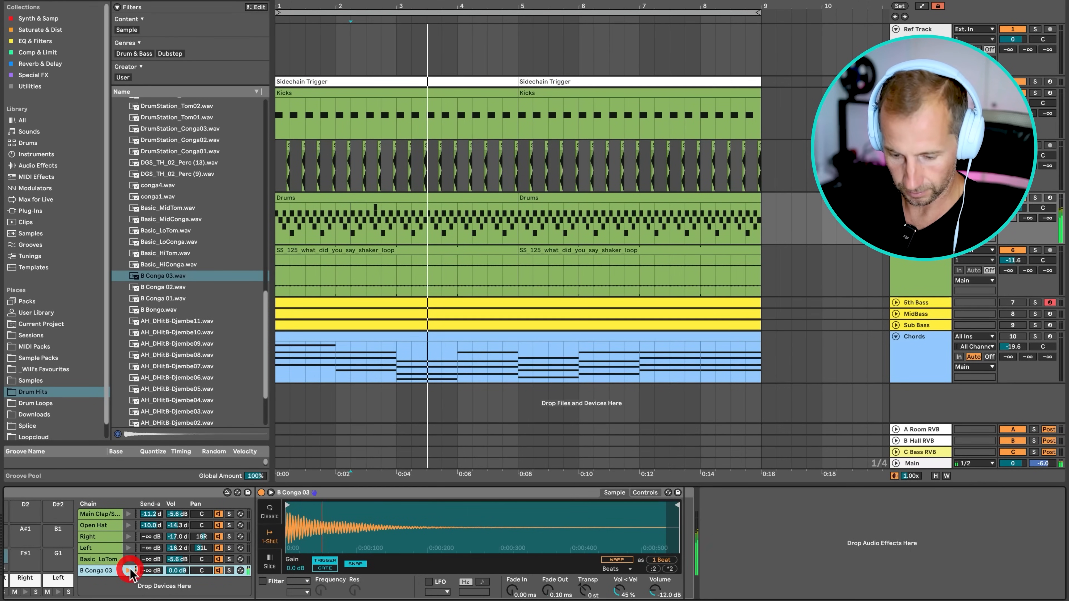
Trim B Conga 03's end to just before 400 ms, with a 343 ms fade-out and a chain volume of -17.7 dB.
click(129, 561)
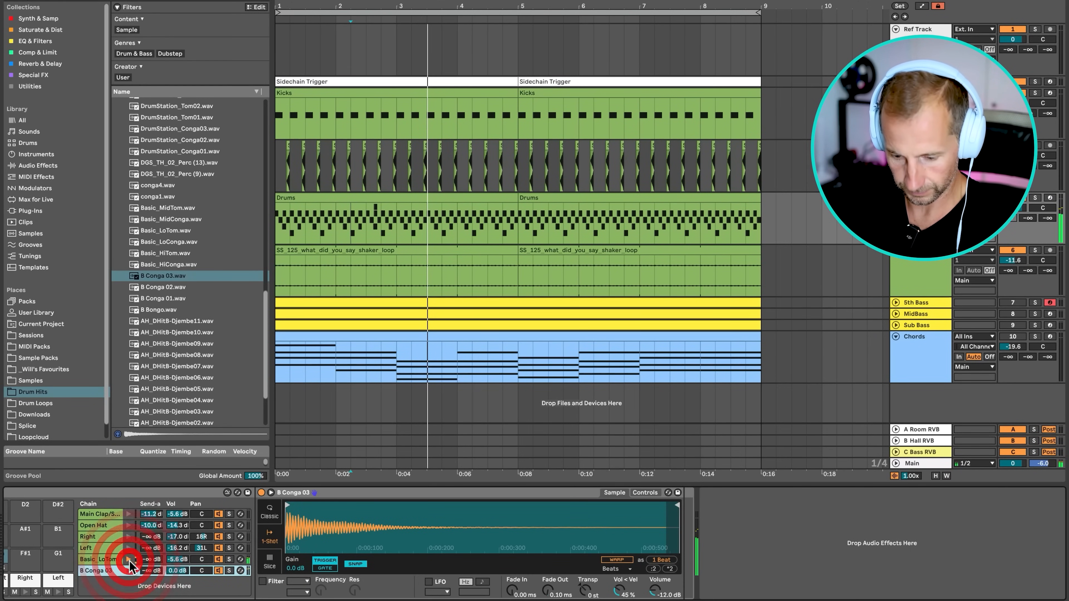
click(129, 561)
click(129, 561)
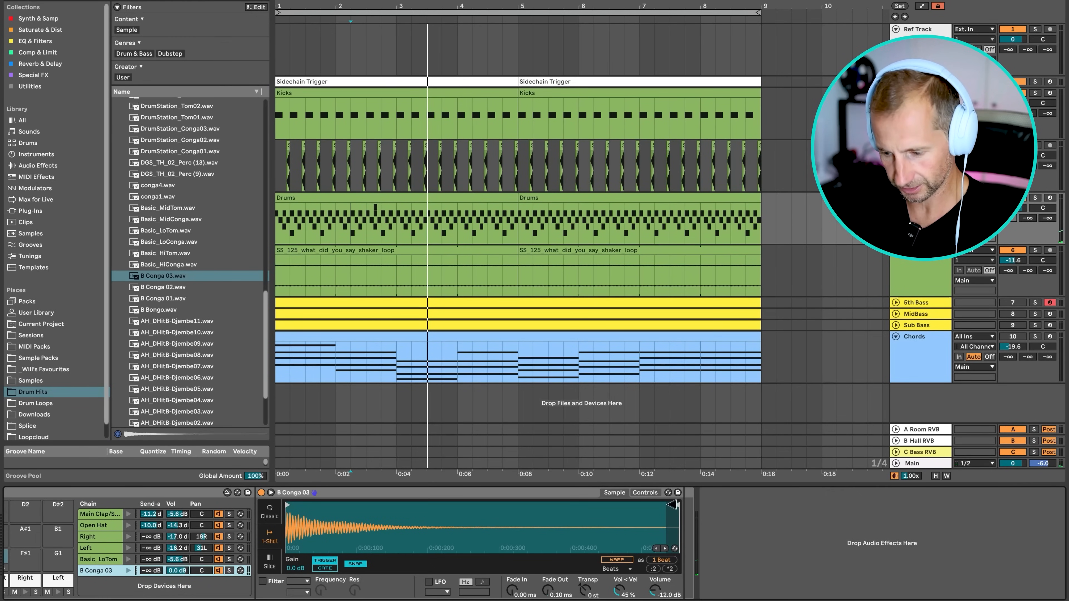
drag(674, 504, 560, 505)
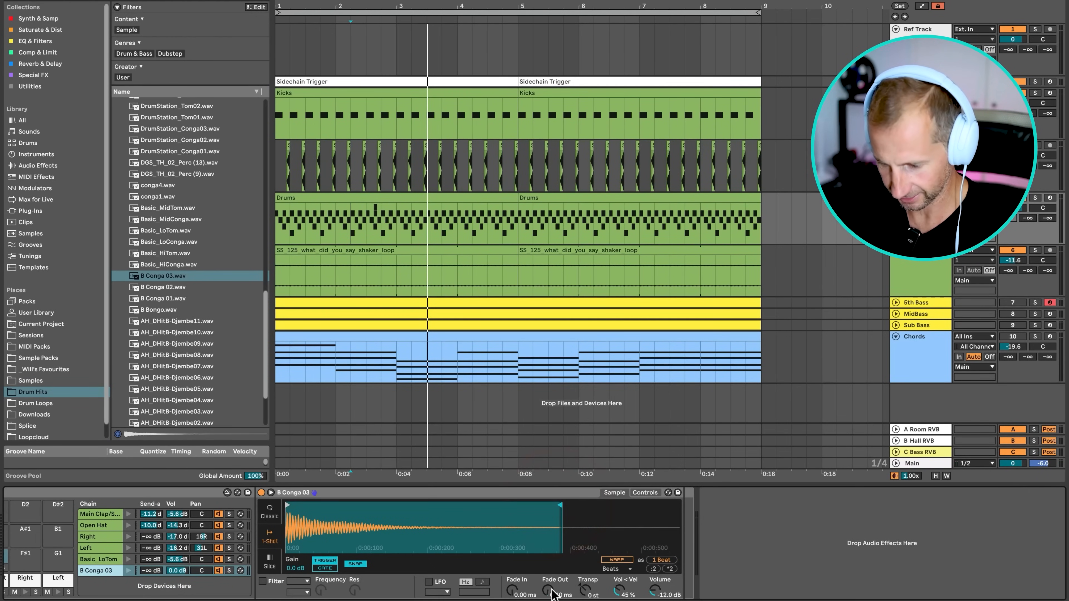
drag(547, 590, 547, 564)
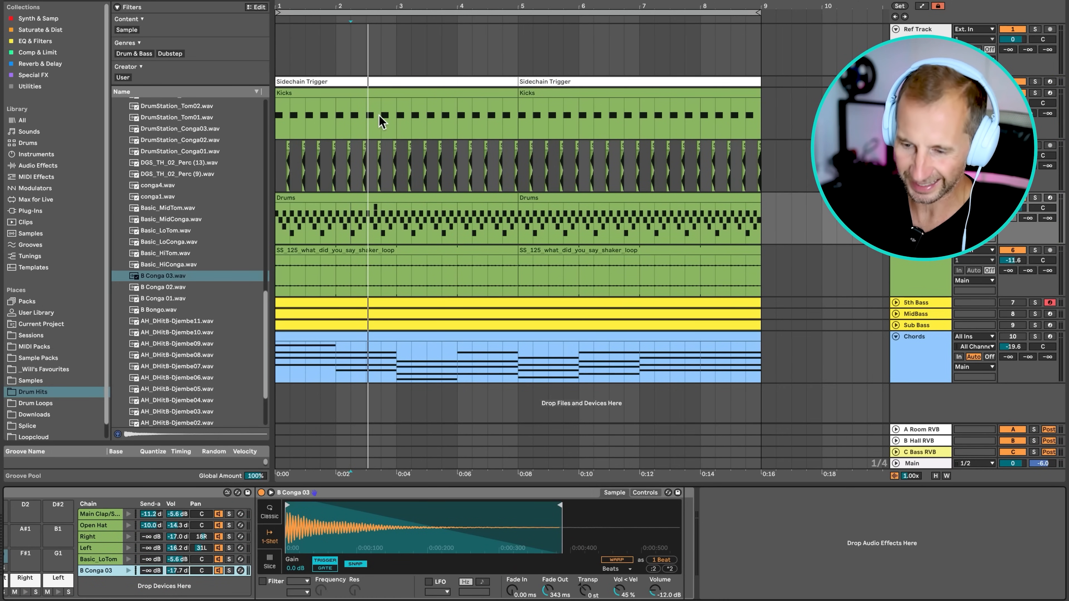
Add a B Conga 03 note on the last sixteenth of bar 1 in the first Drums clip.
double_click(394, 198)
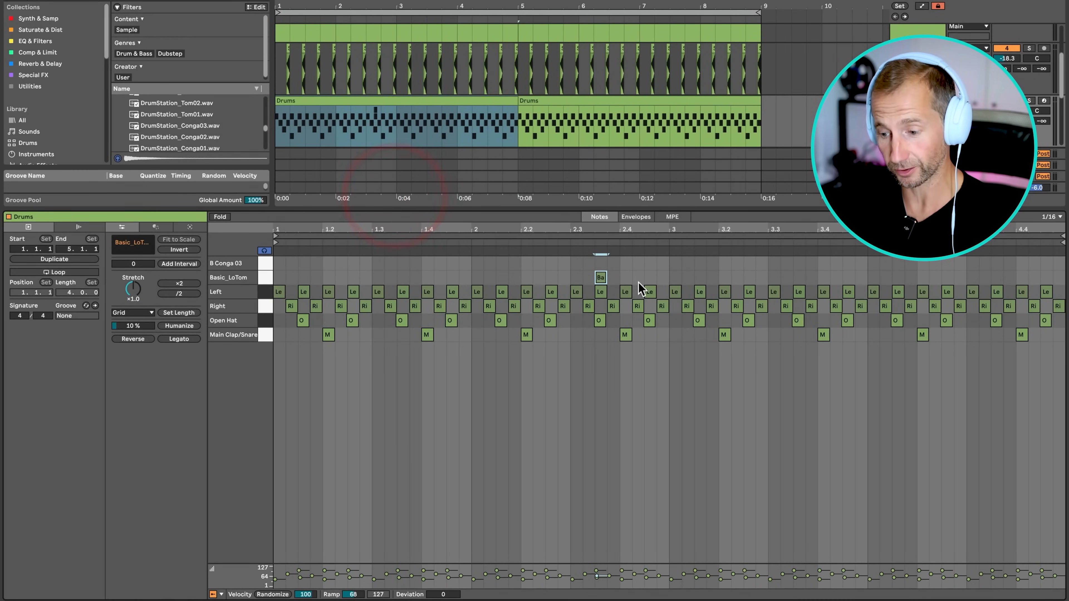
key(space)
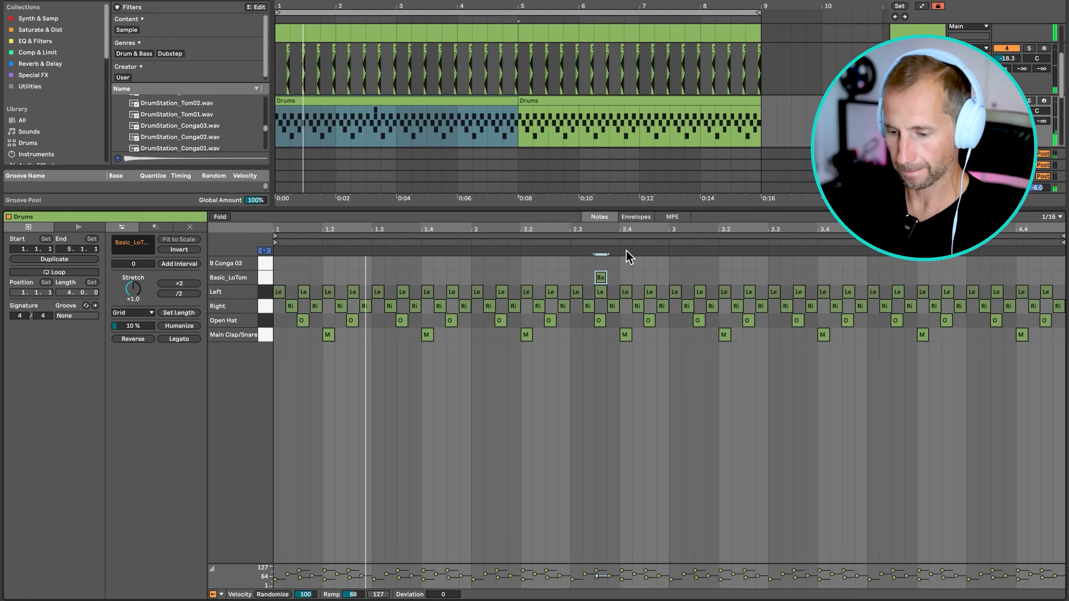
click(469, 266)
double_click(467, 264)
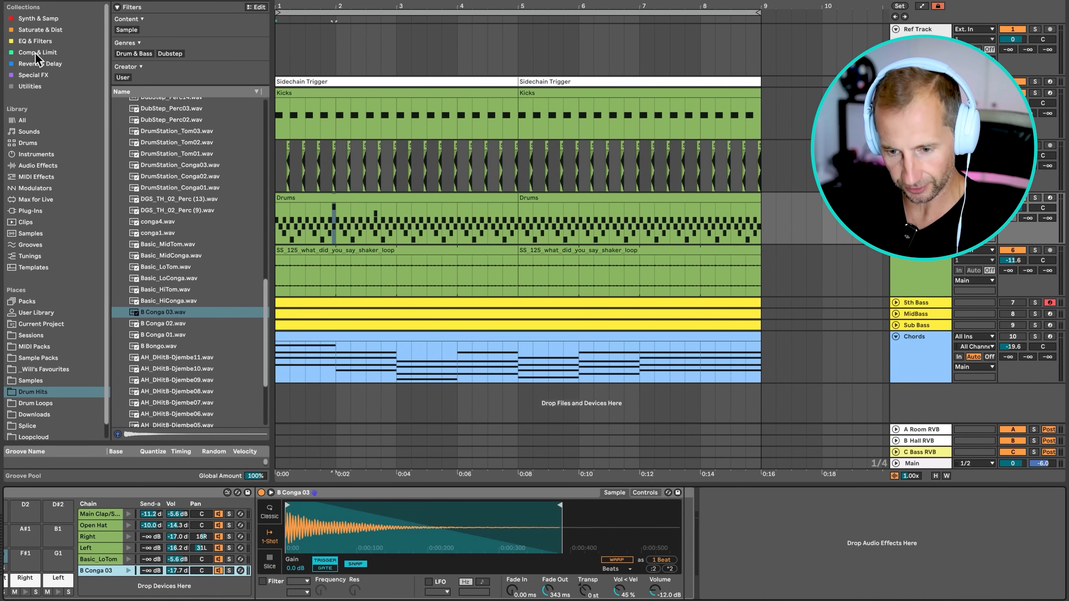
Add an EQ Eight to the B Conga 03 chain with a low cut at 271 Hz.
click(35, 41)
drag(147, 41, 708, 475)
key(space)
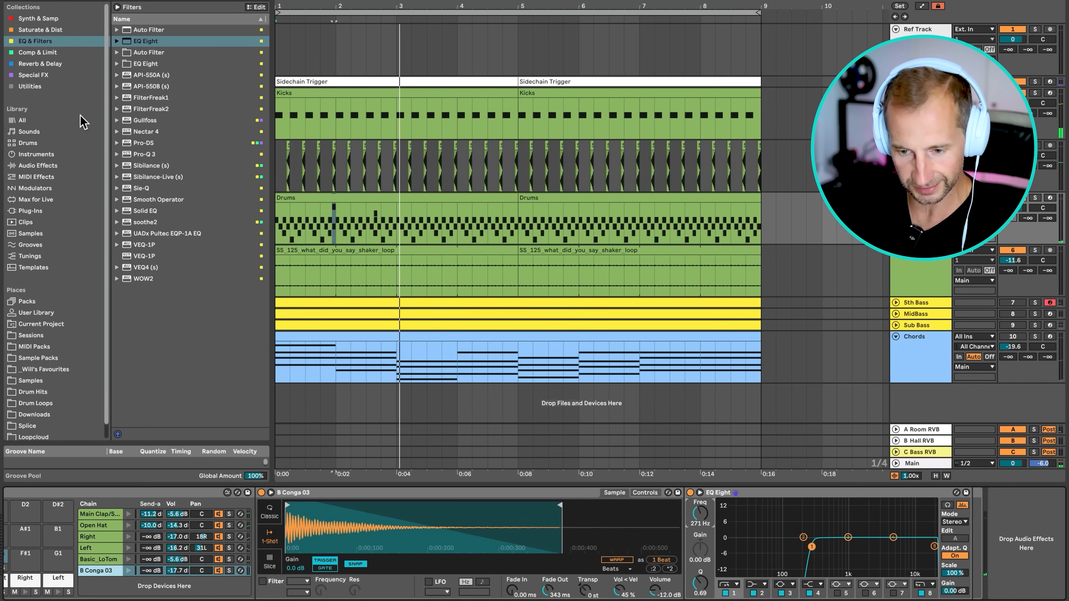
Add Echo after the conga's EQ Eight, with reverb at 65%, decay at 70% and dry/wet at 46%.
click(38, 31)
click(39, 52)
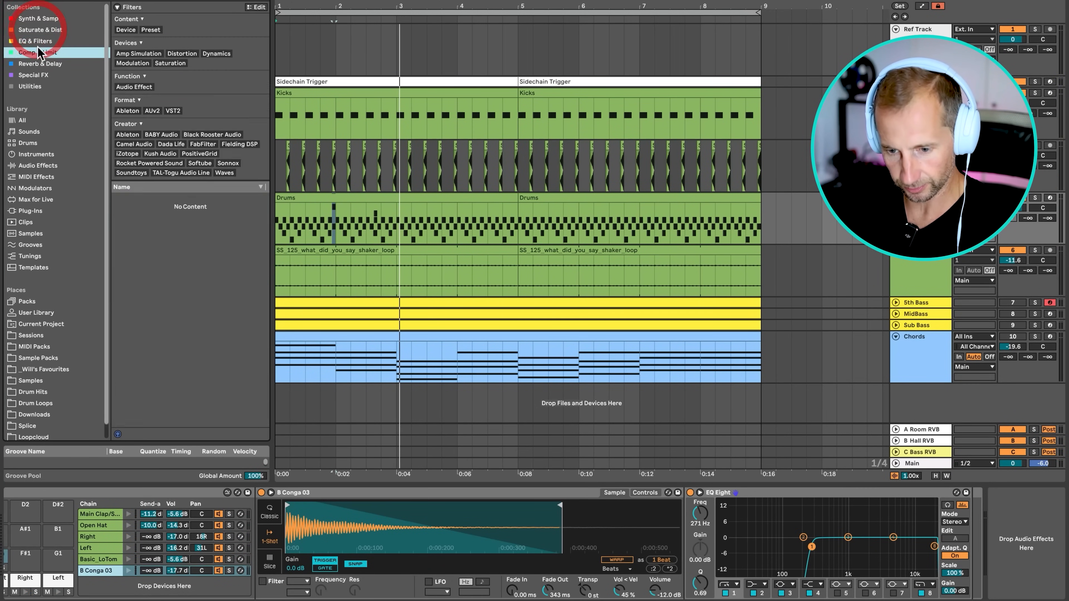
click(39, 64)
click(151, 172)
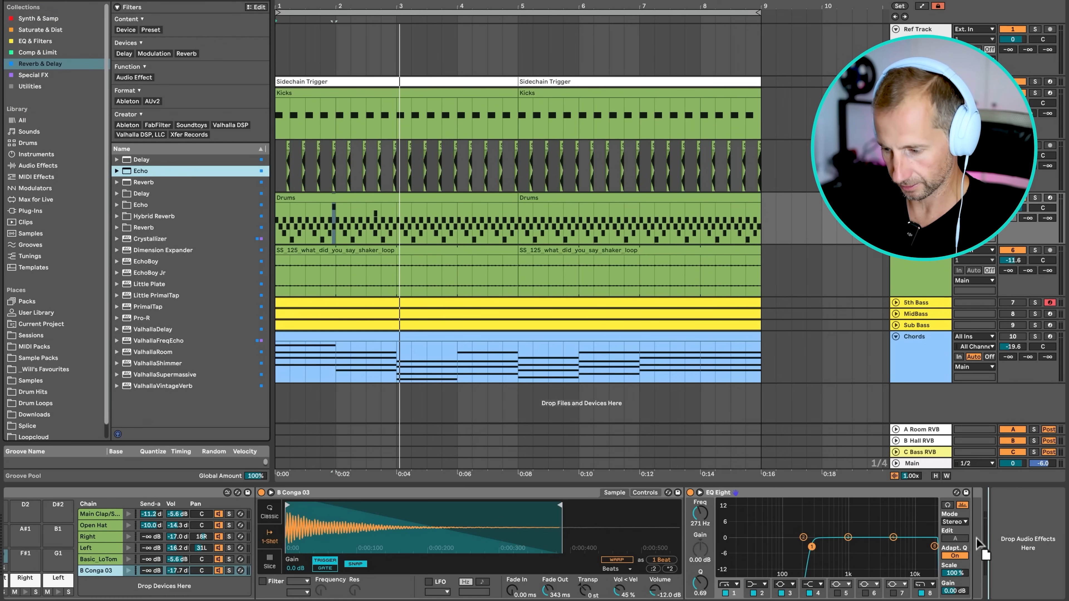
drag(968, 540, 964, 546)
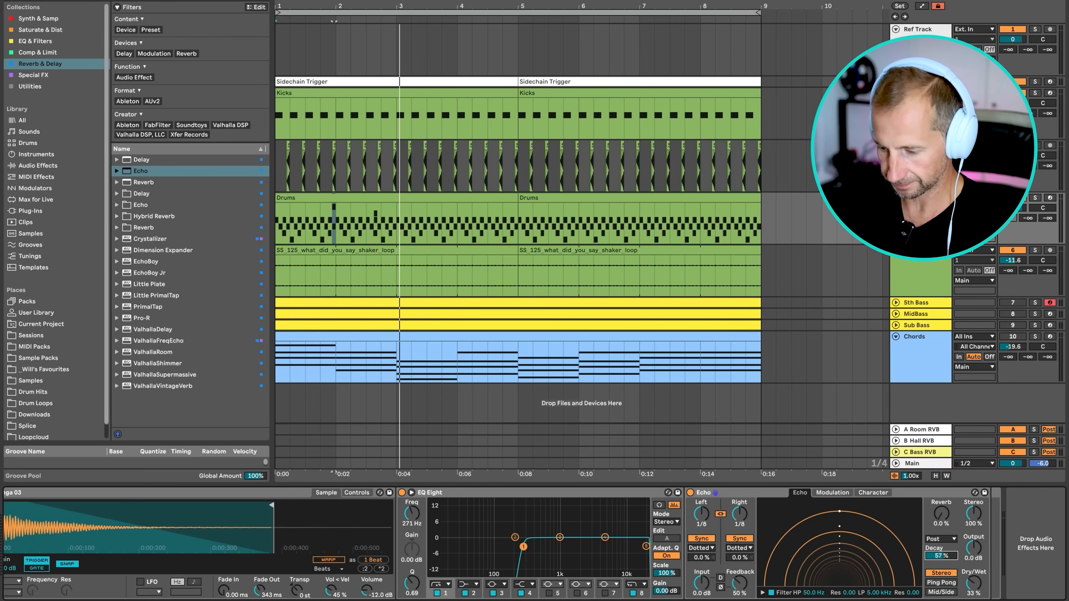
key(space)
drag(940, 511, 940, 457)
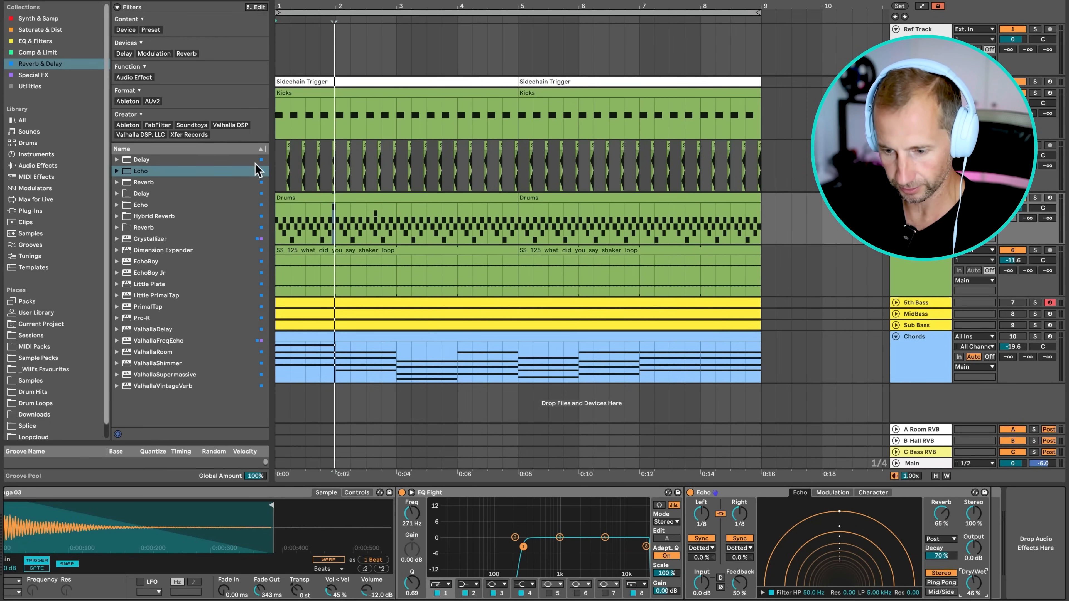
Duplicate bars 1–2 of the Drums clip over bars 3–4 and consolidate both into one four-bar clip.
click(301, 167)
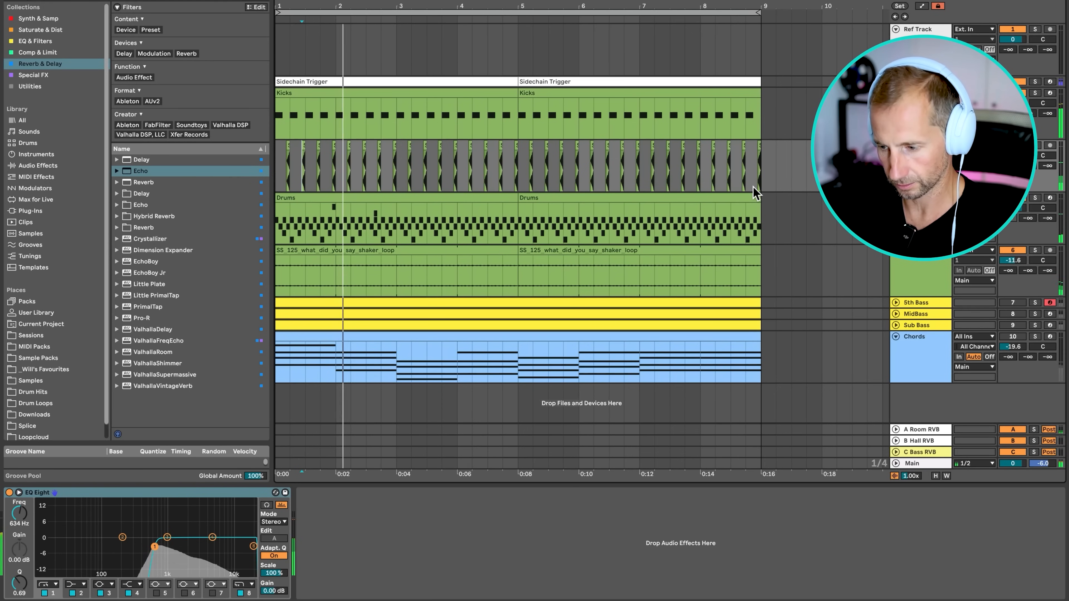
key(Down)
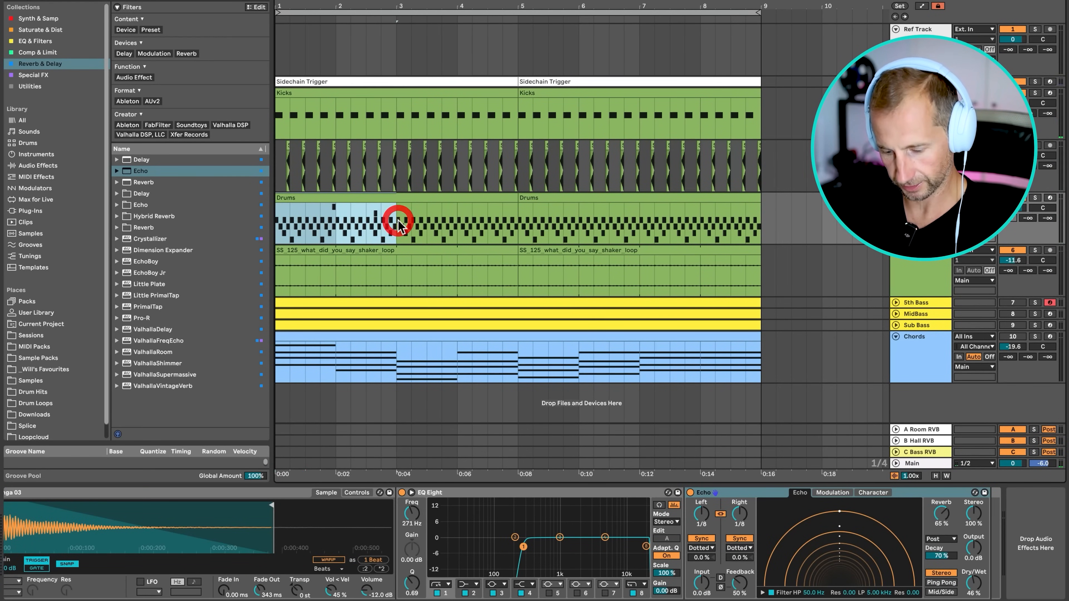
key(super+d)
click(276, 215)
key(space)
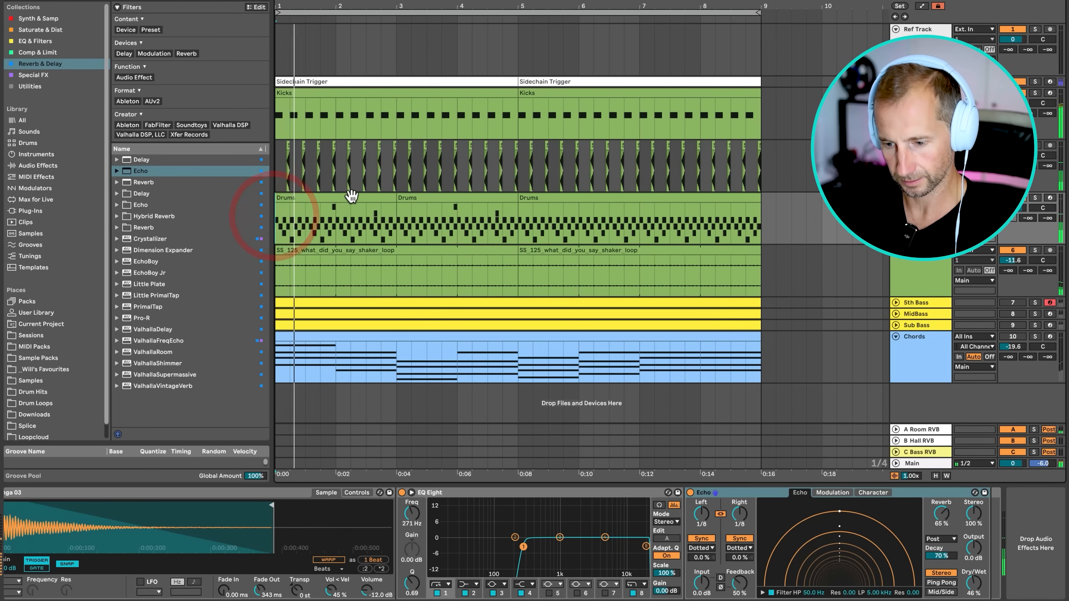
click(352, 196)
shift+click(450, 198)
key(super+j)
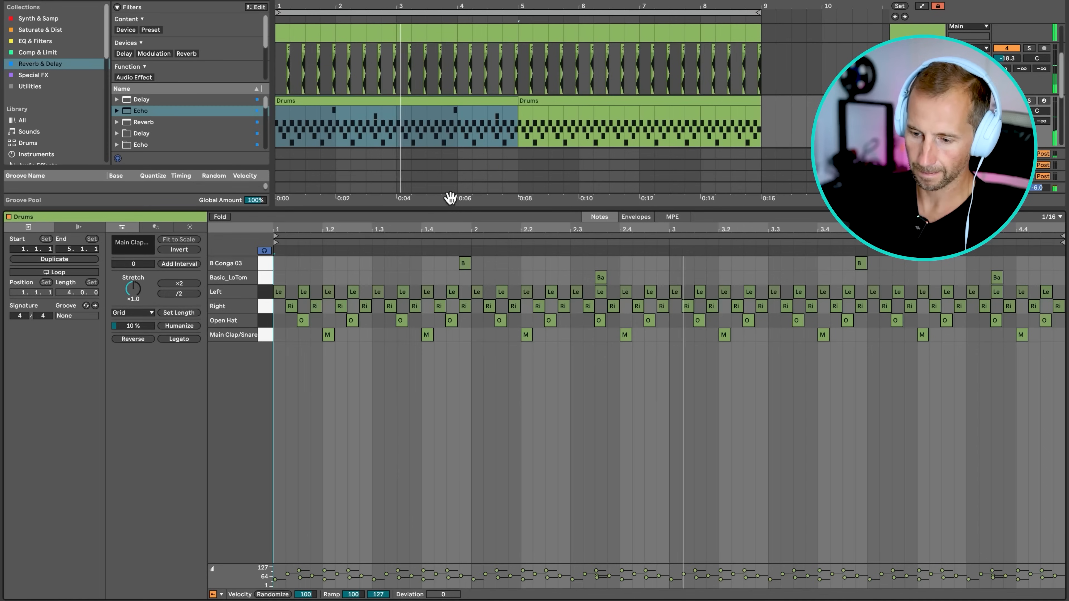
Replace the bar 4 Basic_LoTom hit with a short note at 4.2.3 and a note from 4.2.4 extended to 4.4.
double_click(450, 198)
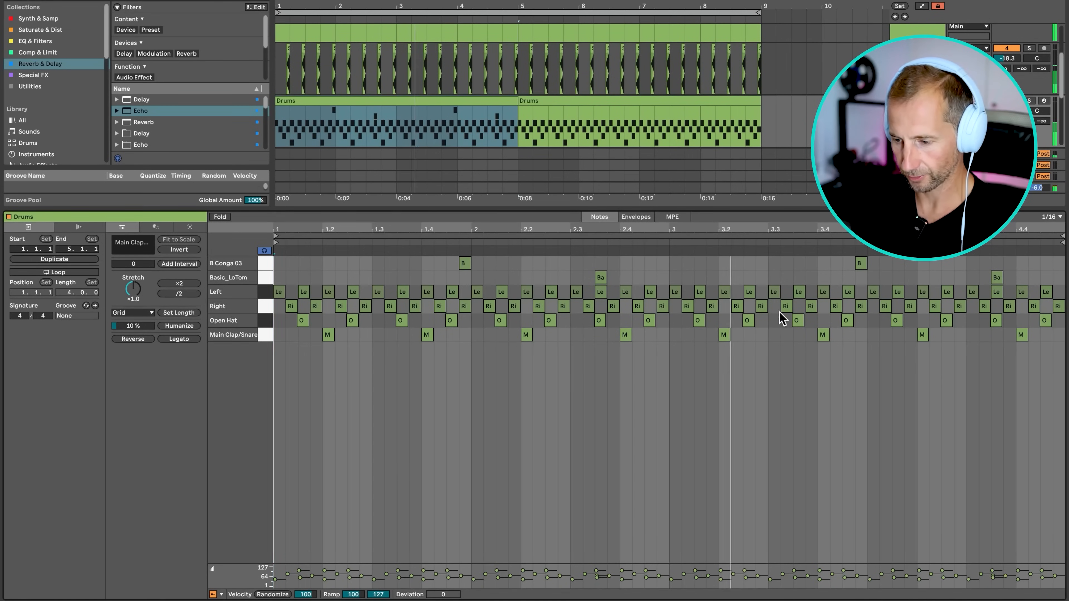
drag(1023, 230, 1023, 270)
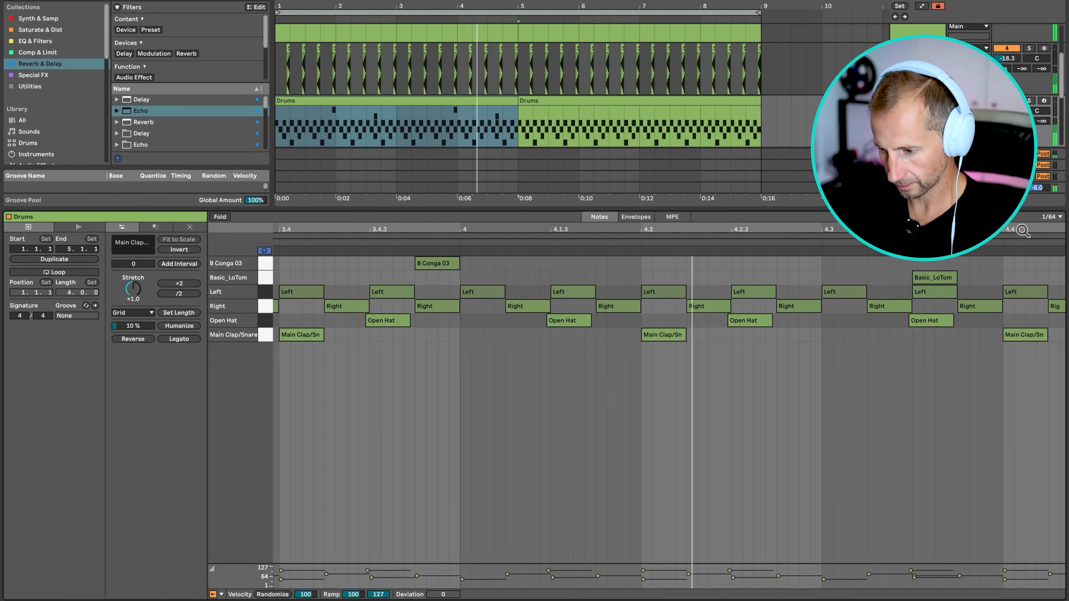
double_click(736, 277)
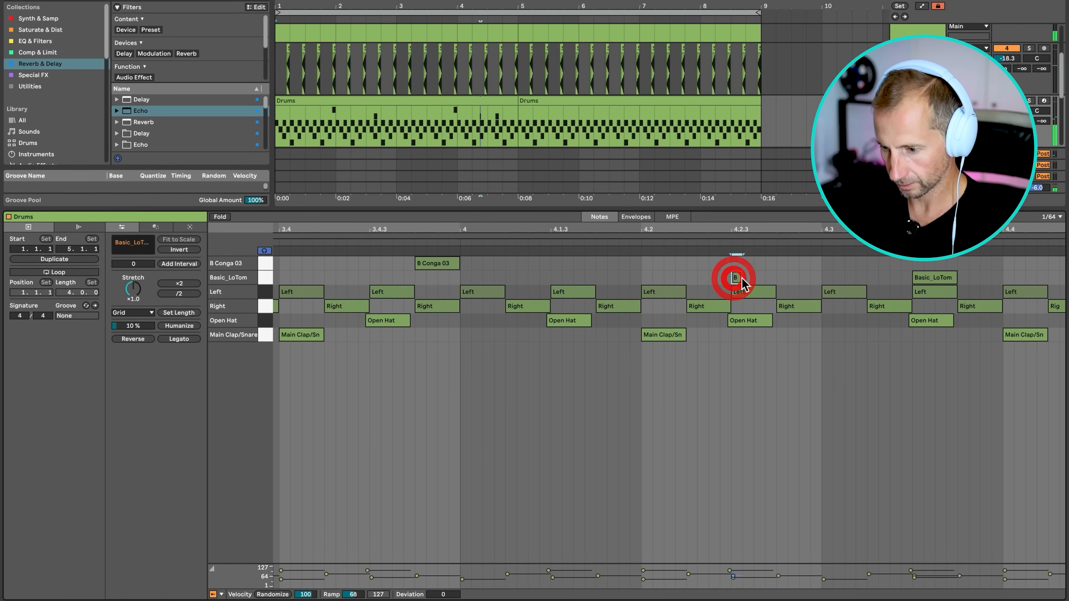
double_click(782, 277)
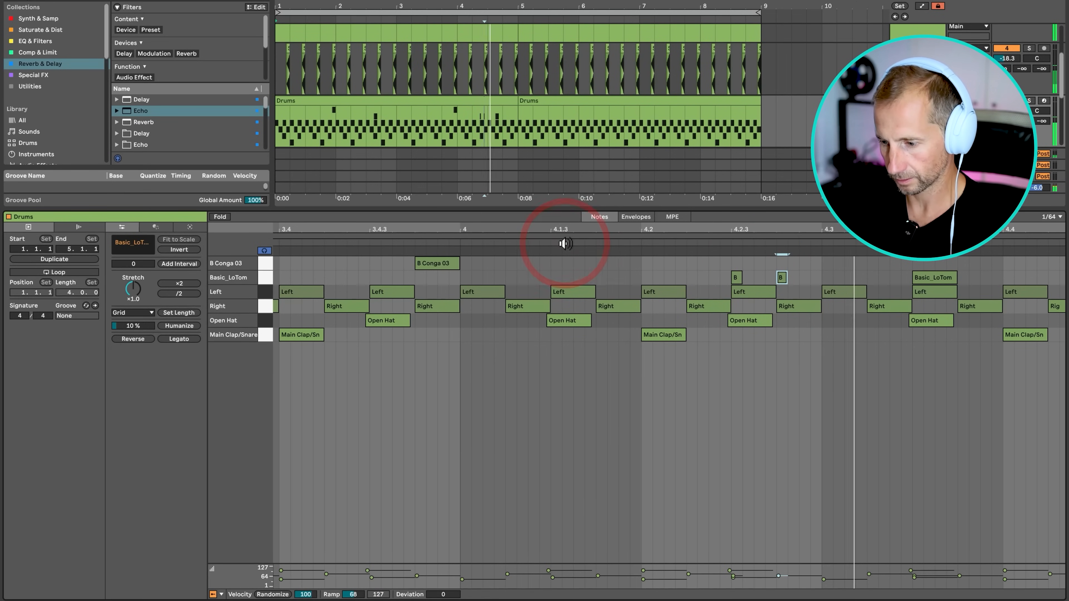
double_click(935, 276)
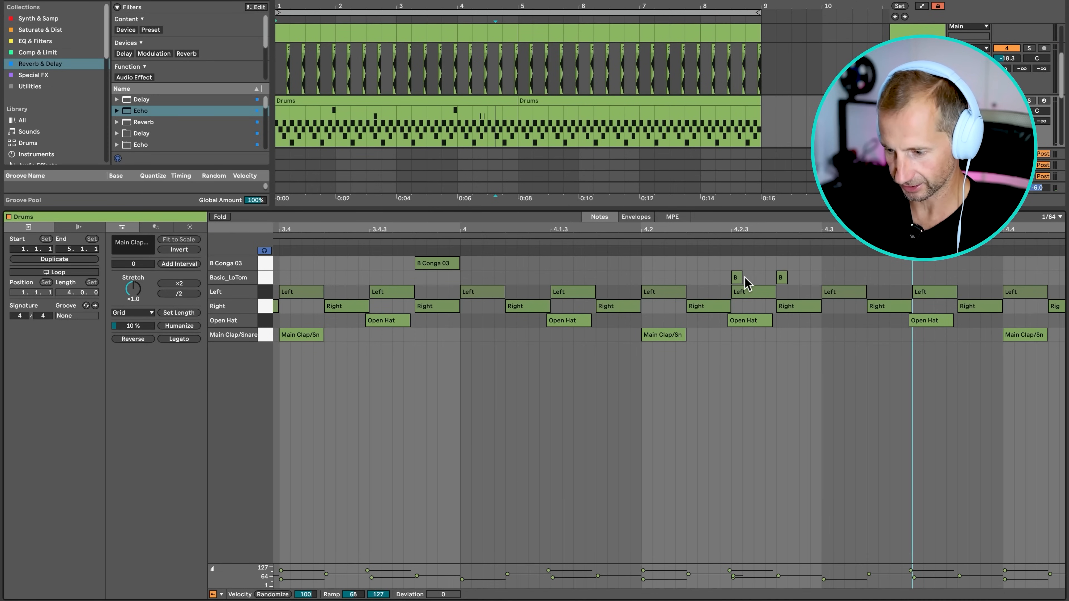
drag(786, 277, 1000, 277)
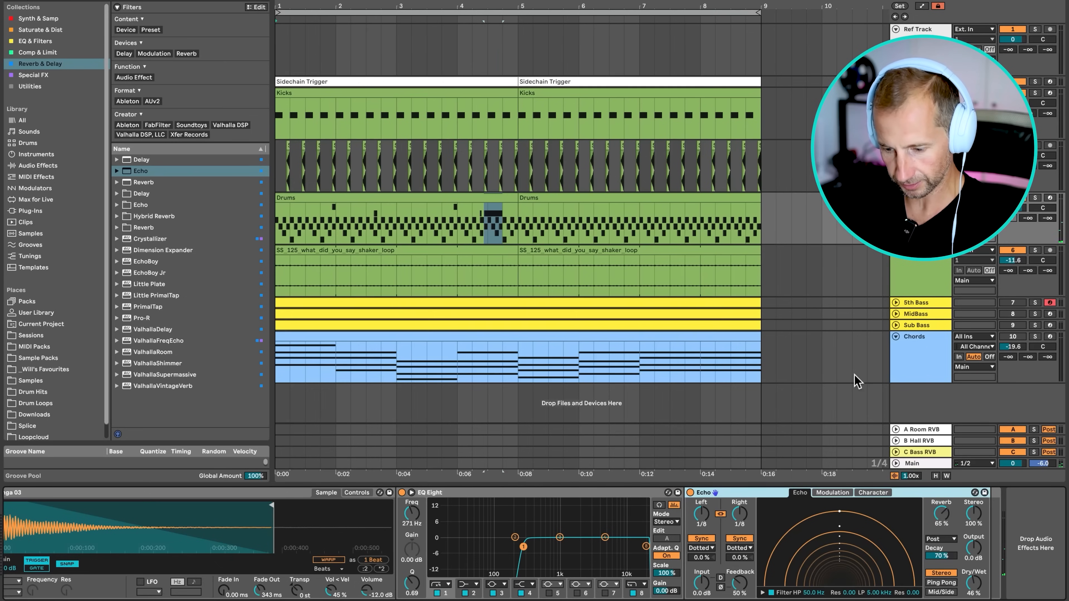
Switch the Basic_LoTom sampler in the Drums rack from one-shot to Classic mode.
scroll(366, 514, left, 10)
click(186, 560)
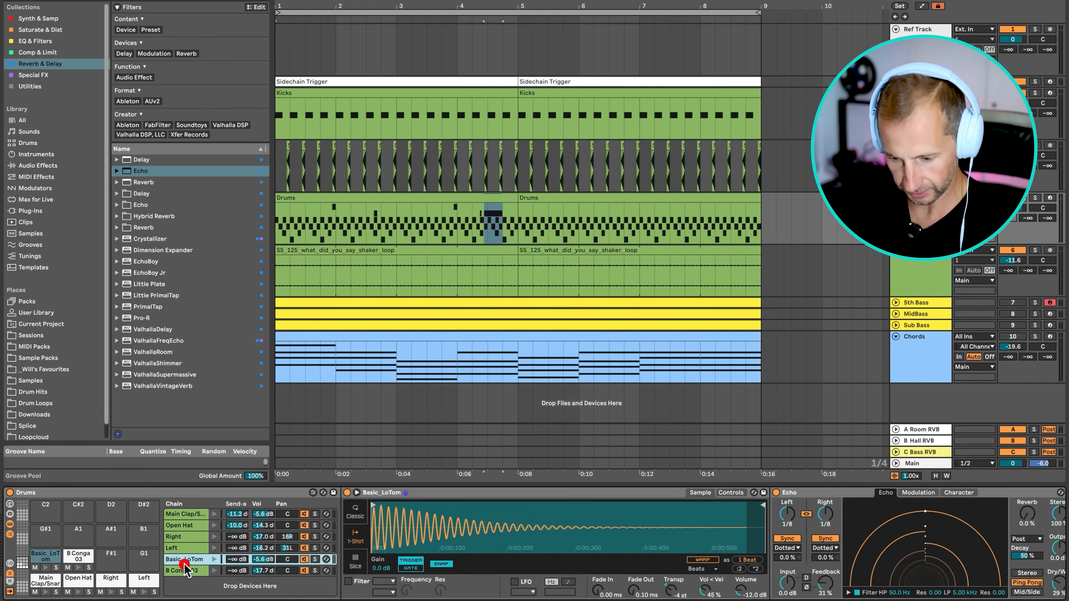
click(355, 514)
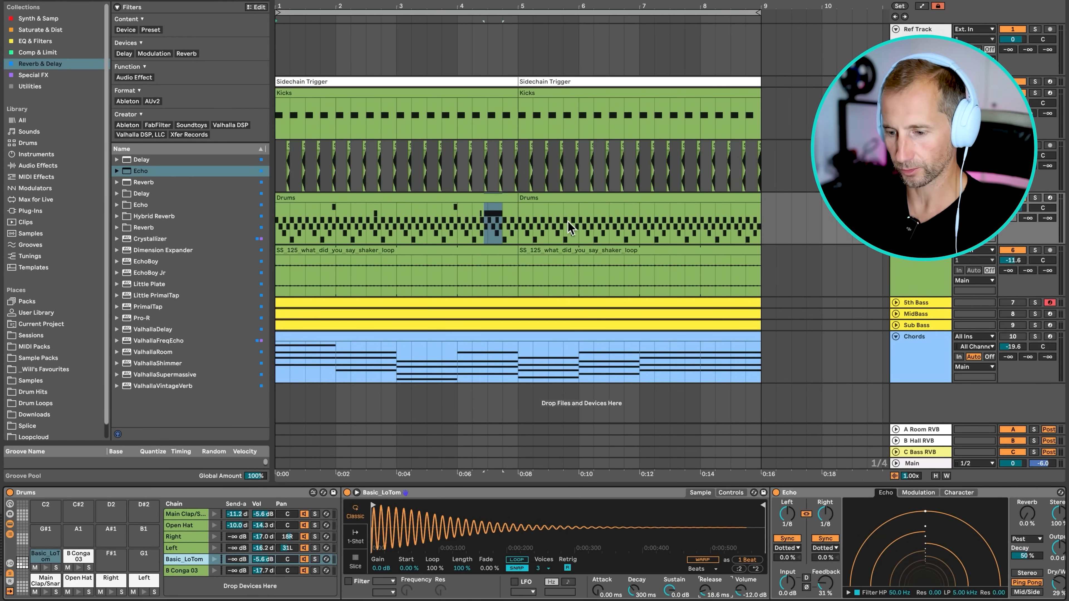
Audition the soloed Drums track from bar 4, set Basic_LoTom's release to 55.5 ms, and replay it with the full mix.
click(452, 209)
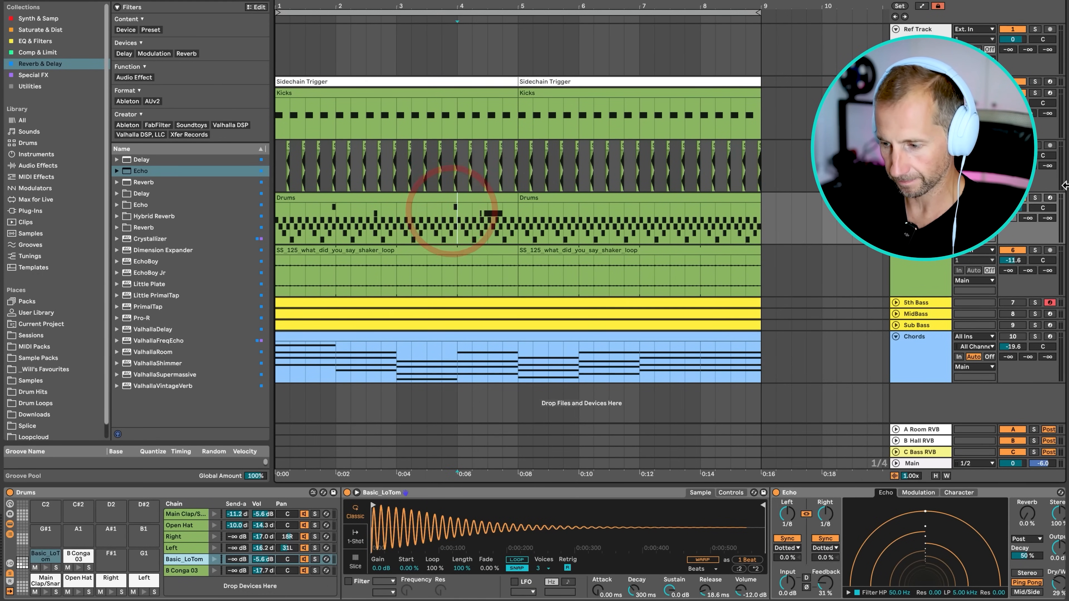
click(1035, 197)
key(space)
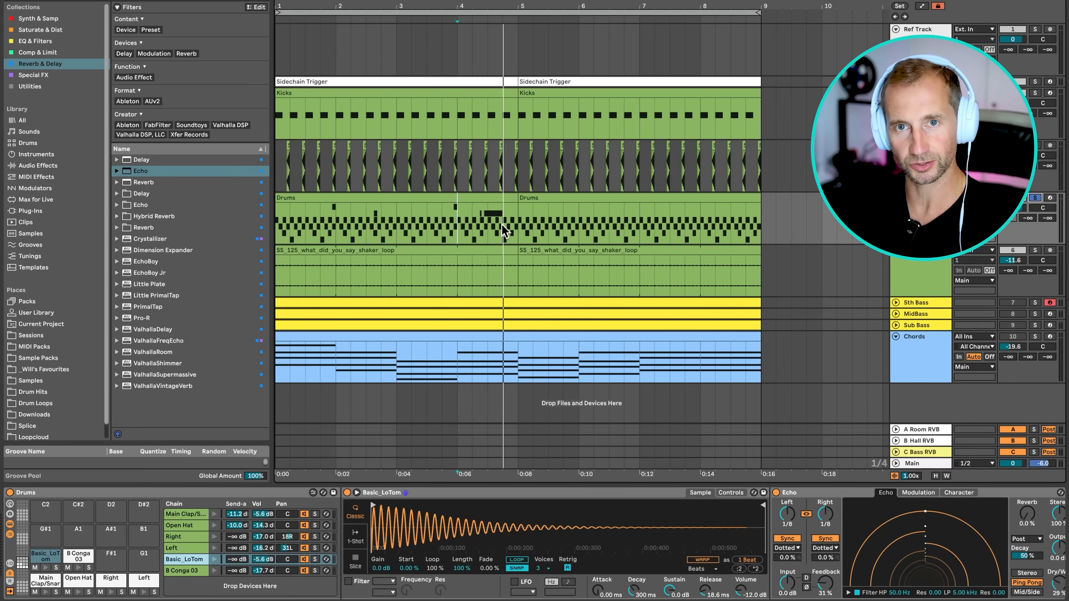
key(space)
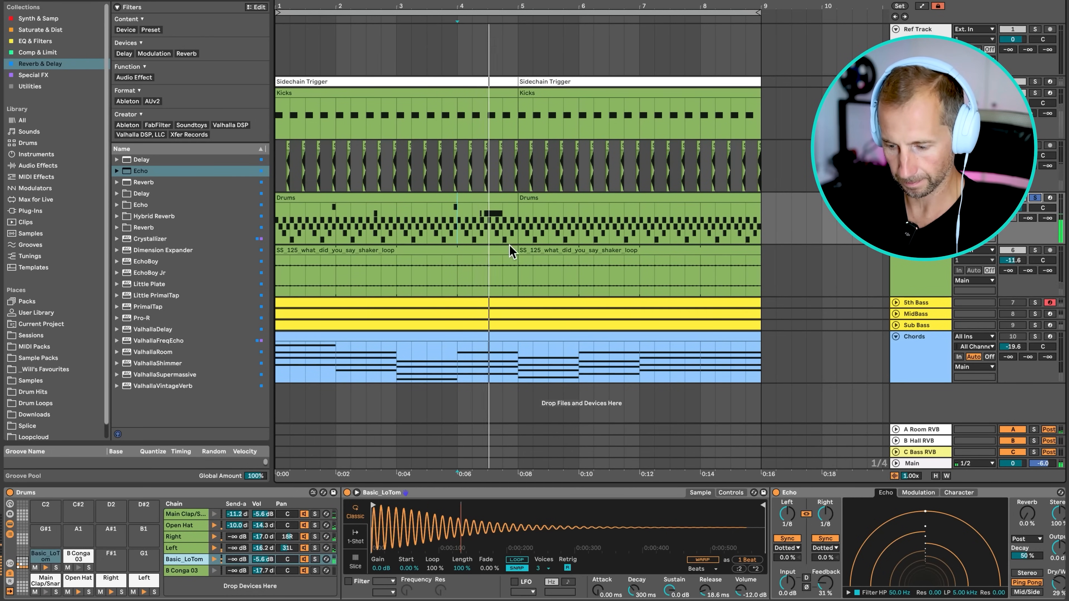
key(space)
key(space)
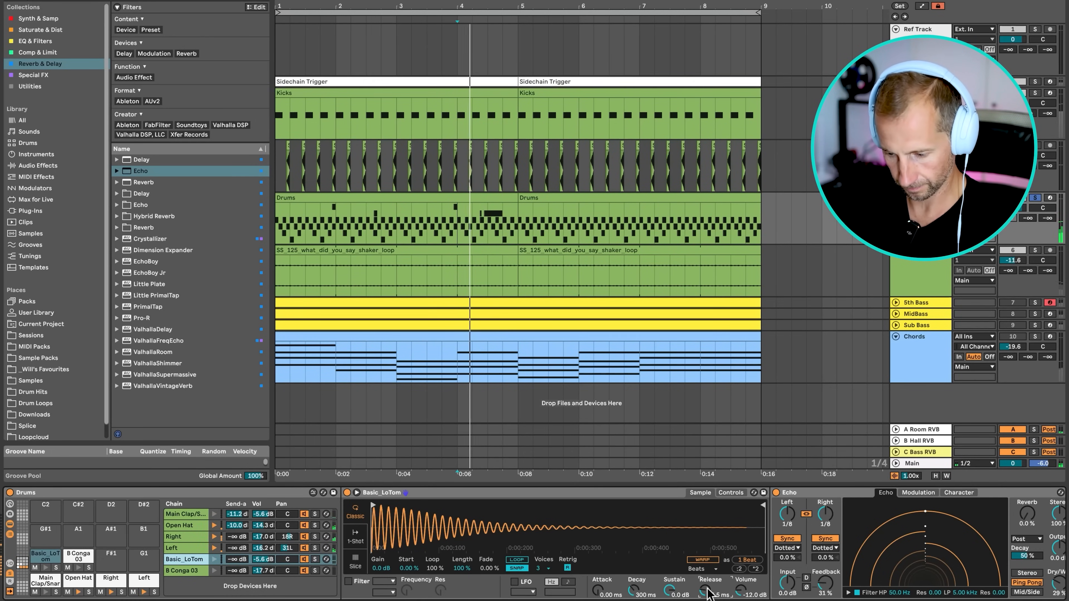
key(space)
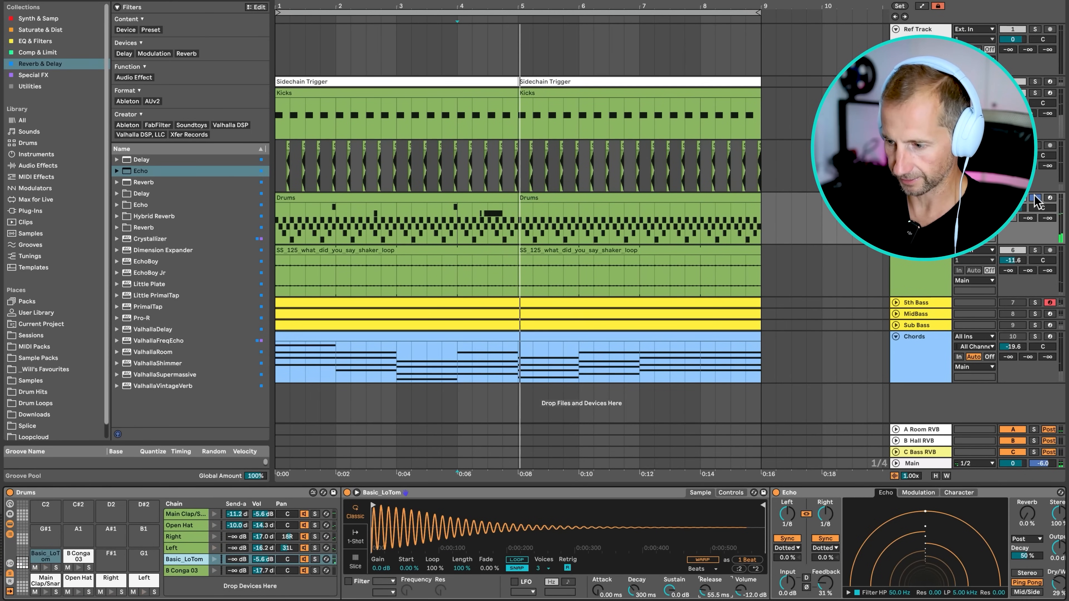
key(space)
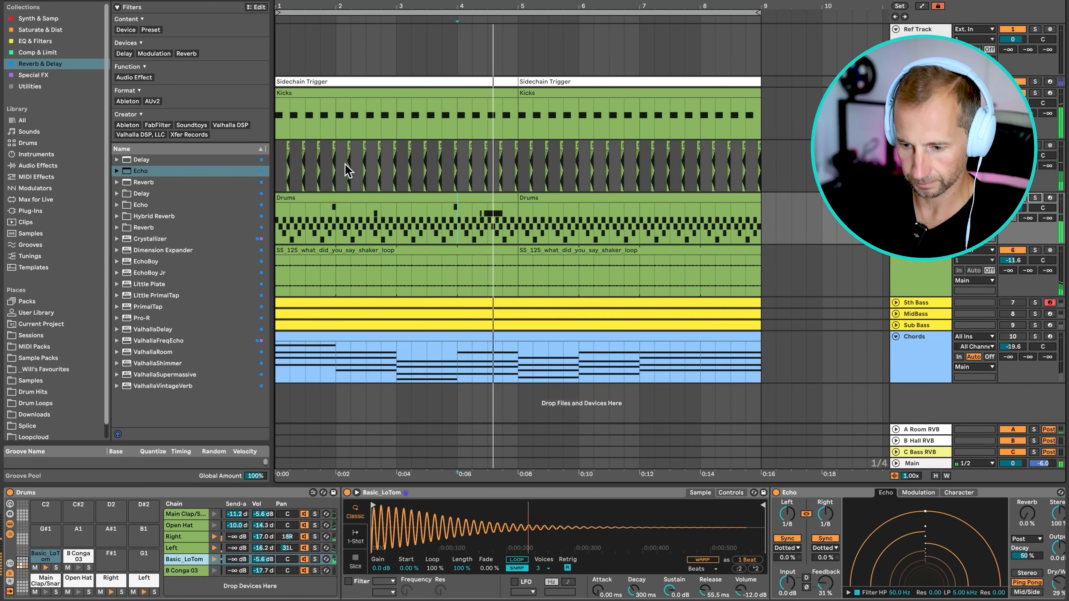
Extend the bar 2 Basic_LoTom note to the start of bar 3 and duplicate the four-bar Drums clip over bars 5–8.
double_click(357, 200)
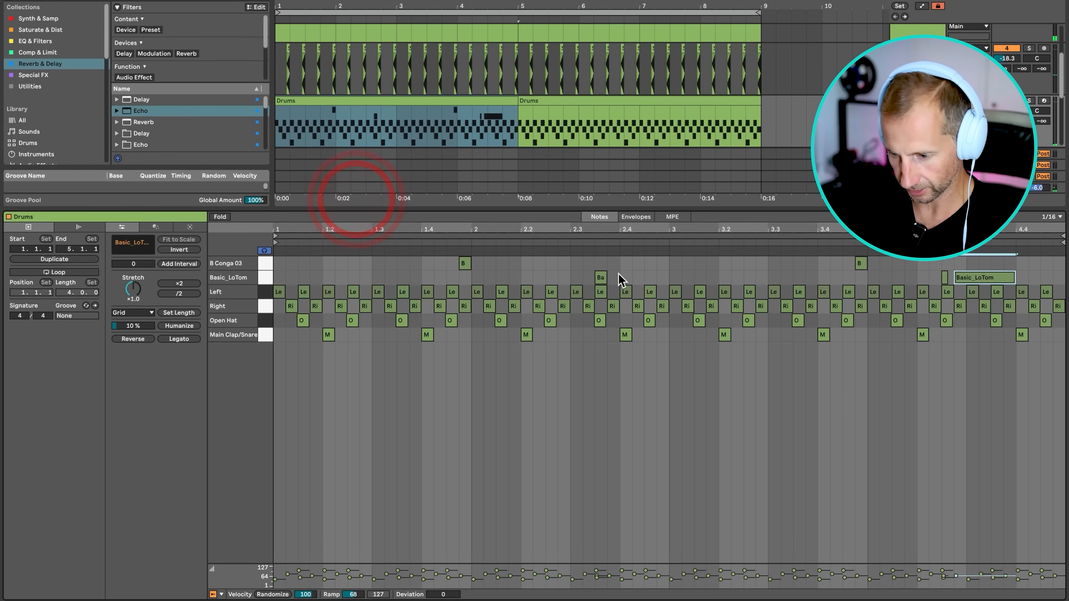
drag(604, 277, 670, 278)
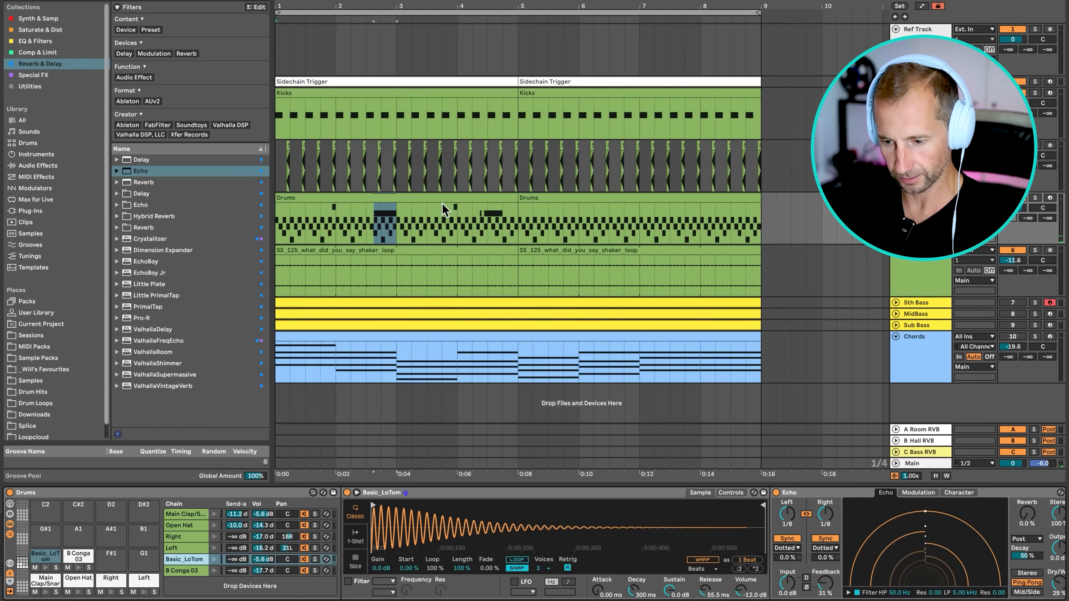
click(442, 203)
key(super+d)
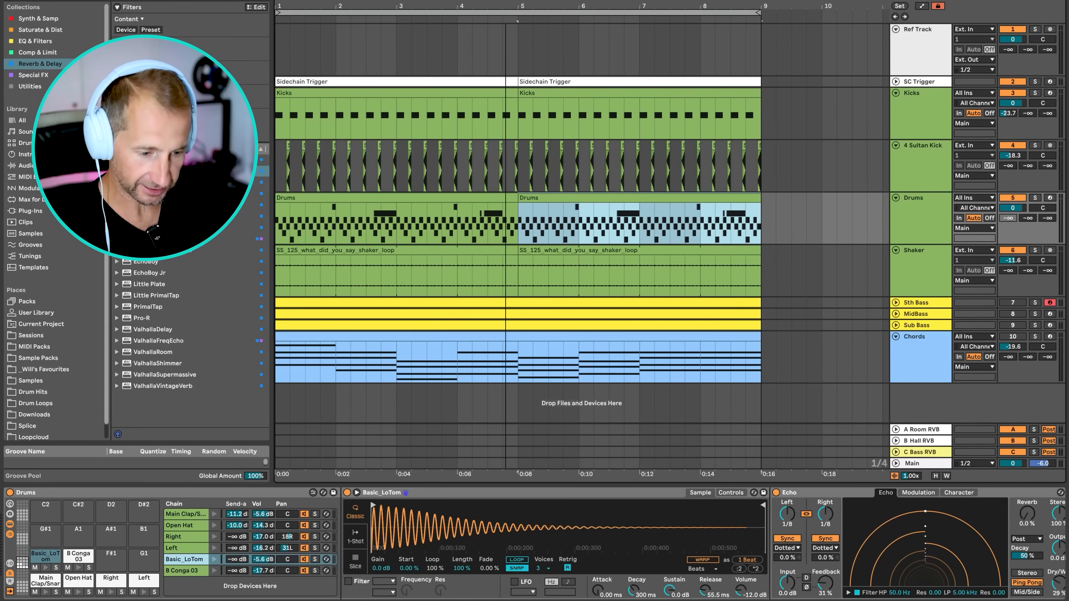
Zoom out the arrangement, collapse all tracks, and insert a new MIDI track below Chords.
drag(506, 6, 344, 7)
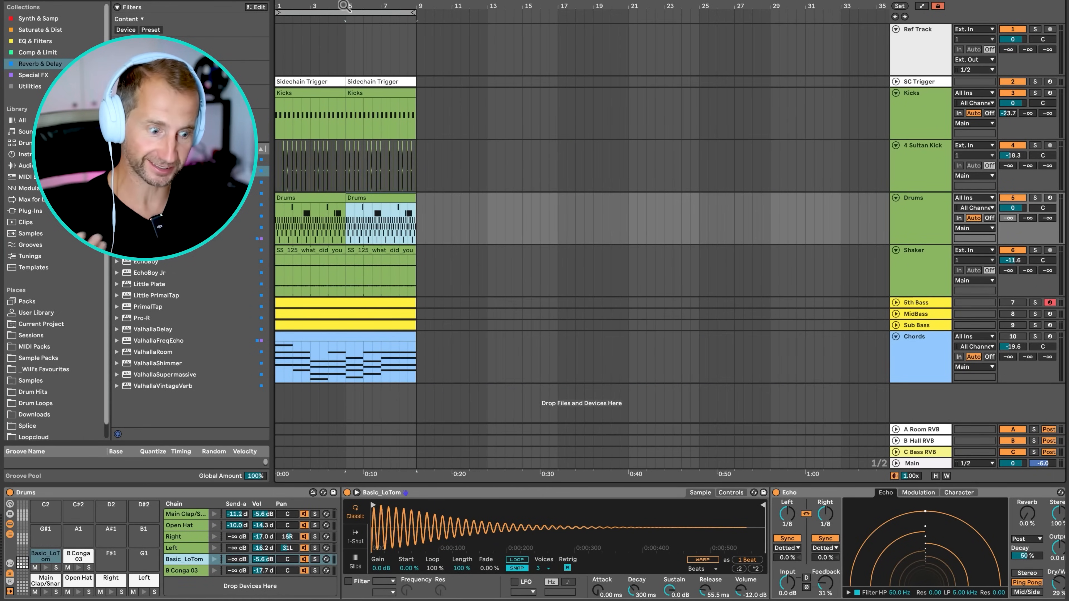
alt+click(895, 93)
click(920, 132)
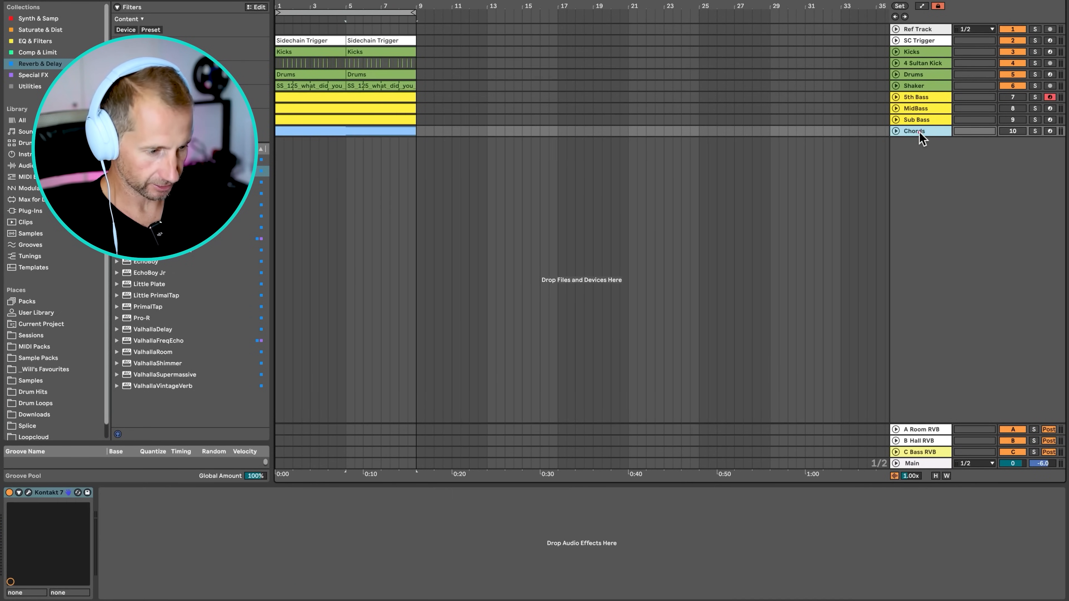
key(super+shift+t)
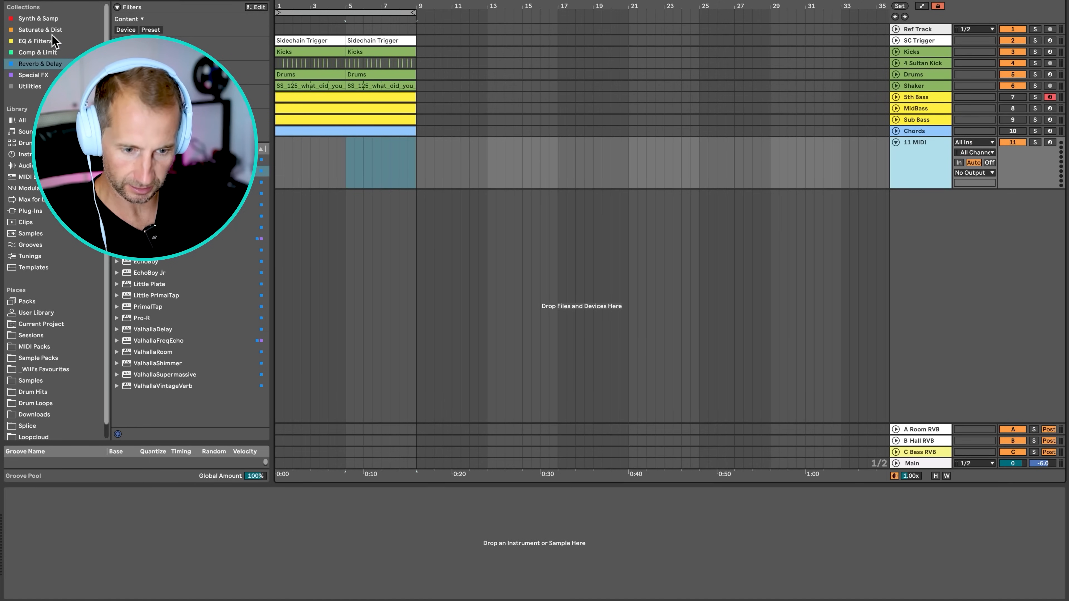
Load Serum onto the new MIDI track and rename the track Synth.
click(38, 18)
drag(133, 357, 258, 215)
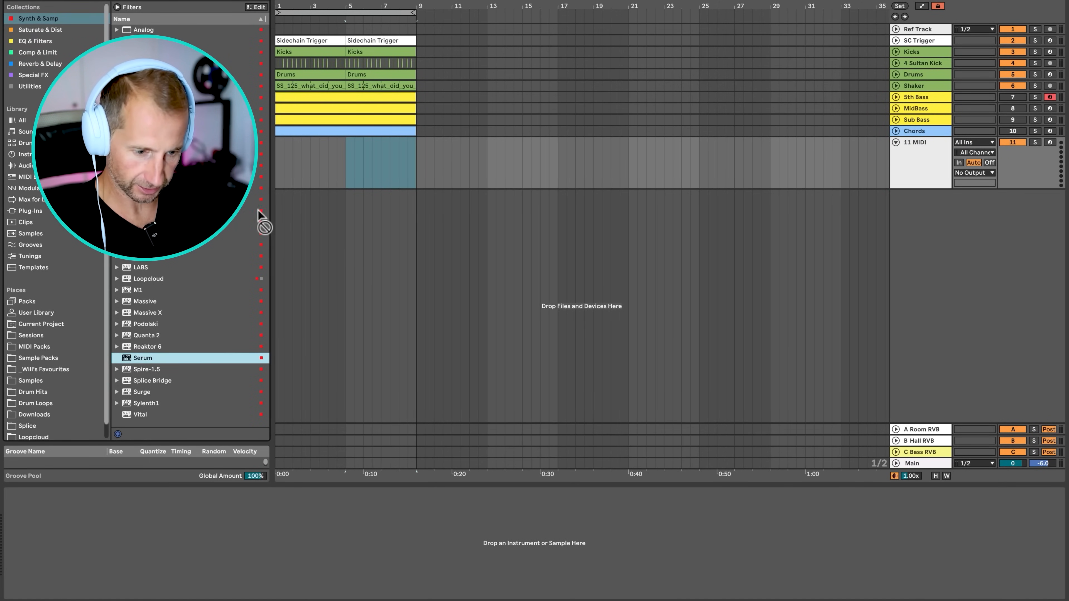
drag(292, 165, 921, 146)
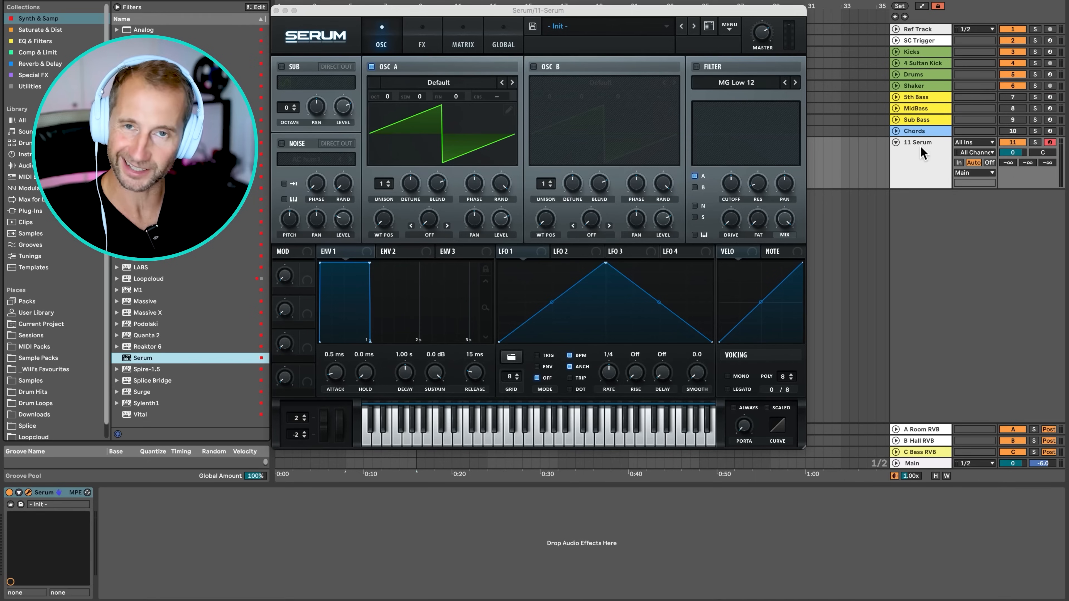
click(921, 146)
text(Synth)
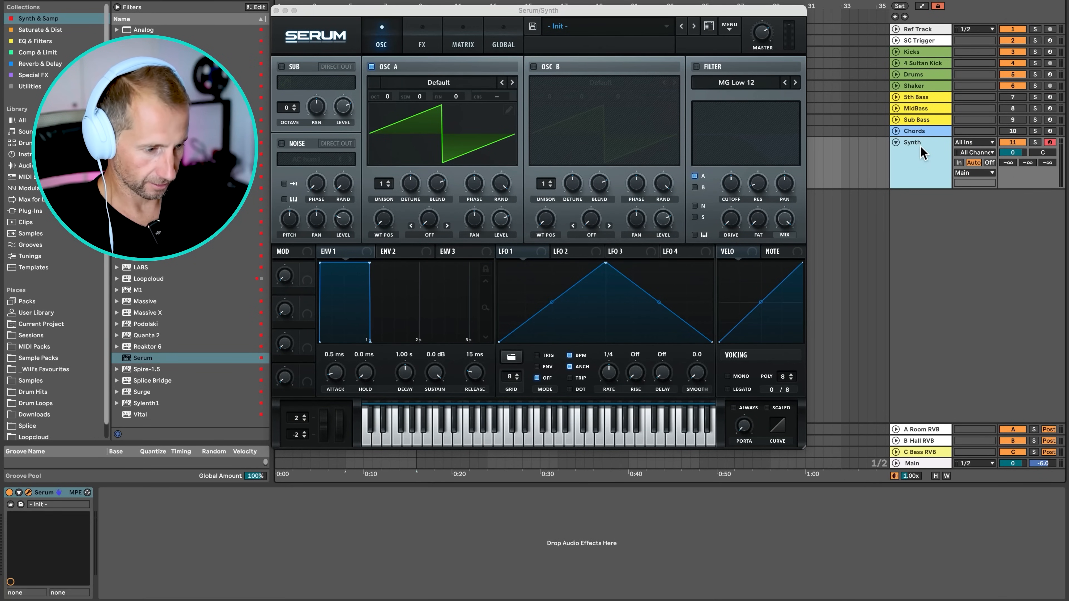
Colour the Synth track turquoise and close the Serum window.
right_click(921, 147)
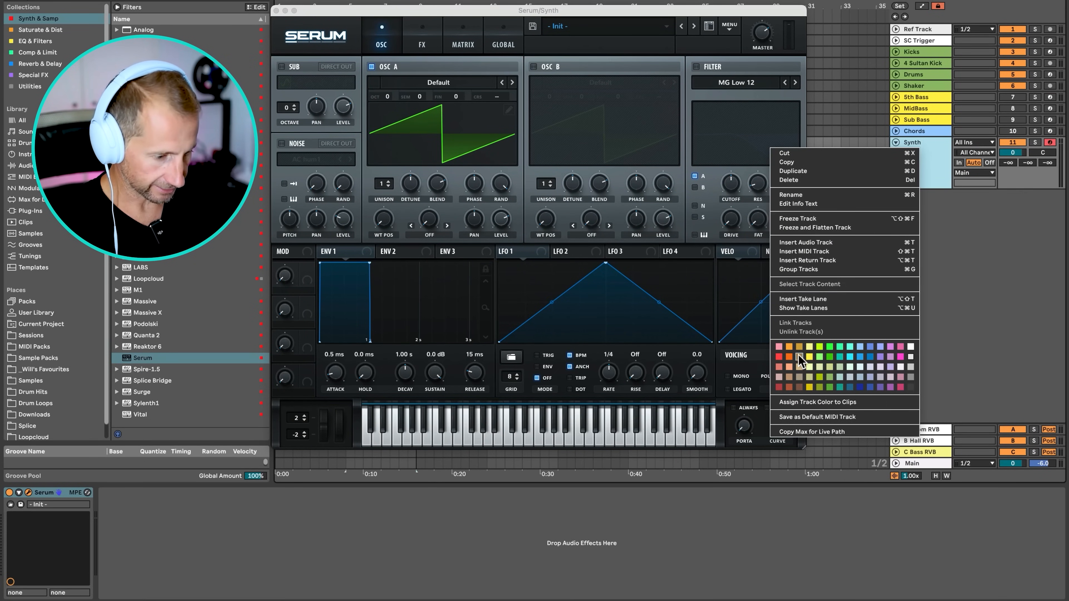
click(841, 350)
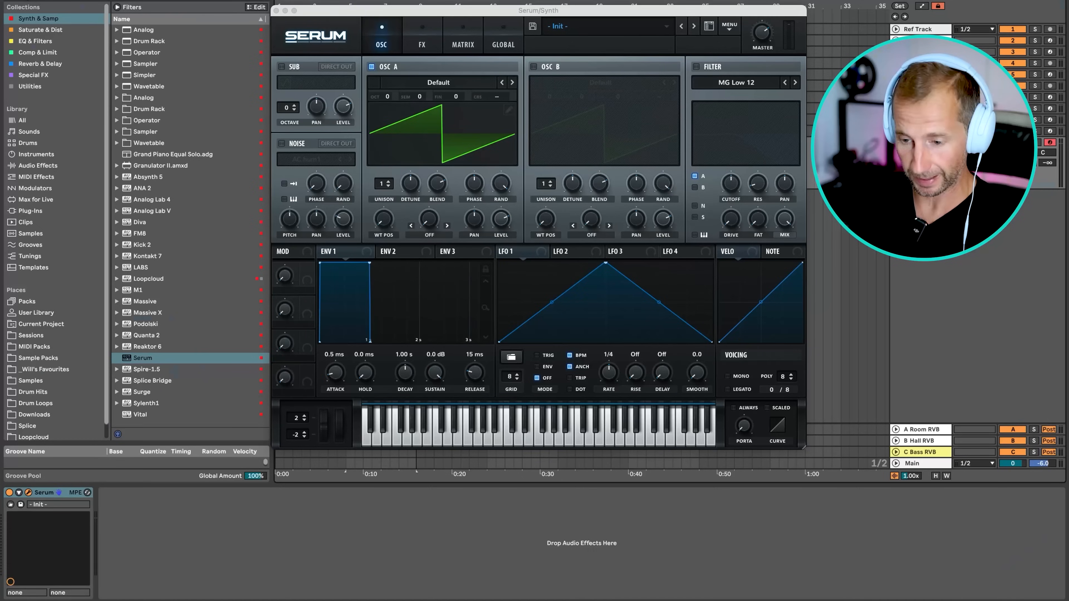
click(276, 10)
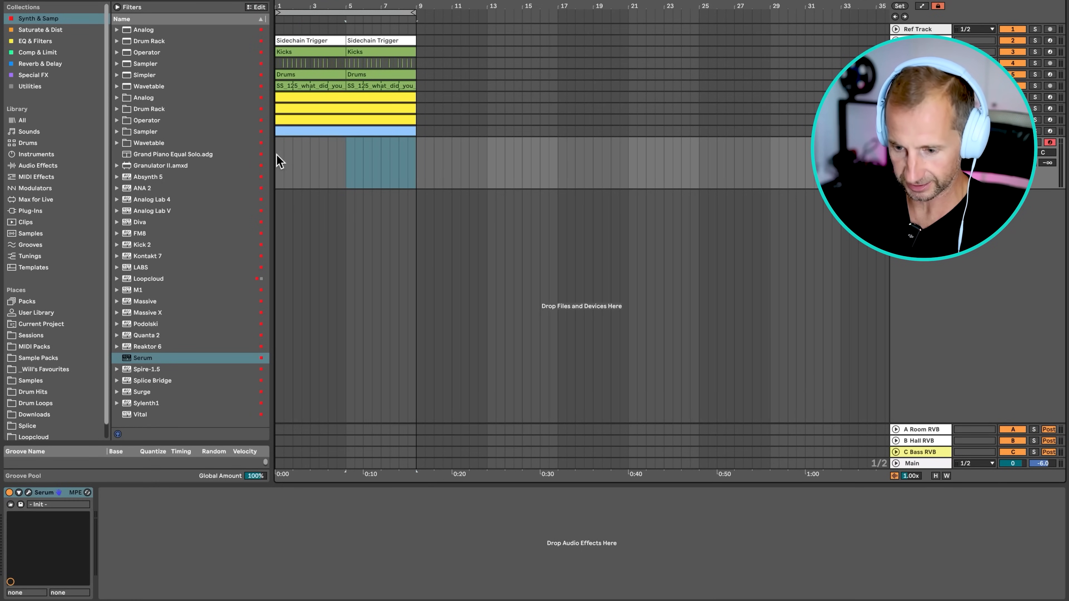
Create an empty MIDI clip over bars 1–8 of the Synth track and name it Synths.
drag(278, 160, 415, 163)
double_click(416, 163)
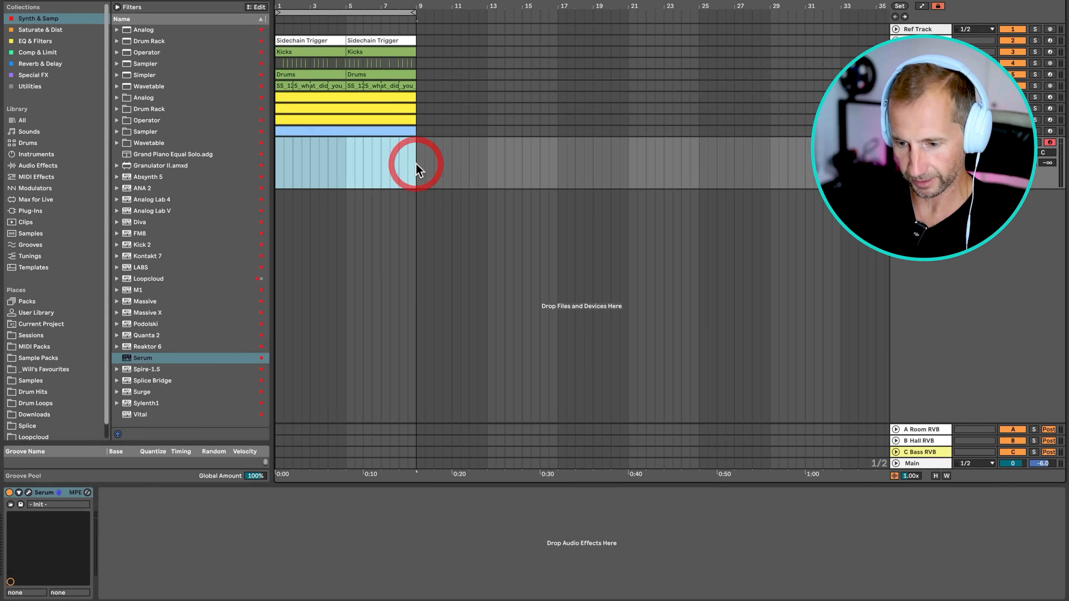
key(ctrl+r)
text(Syn)
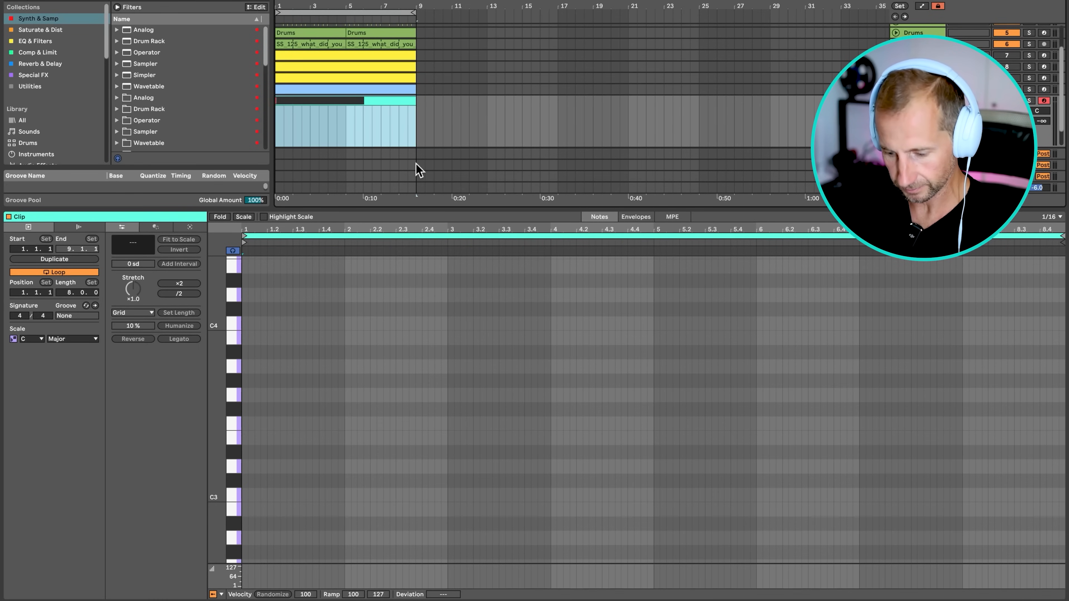
text(ths)
key(Return)
key(shift+Tab)
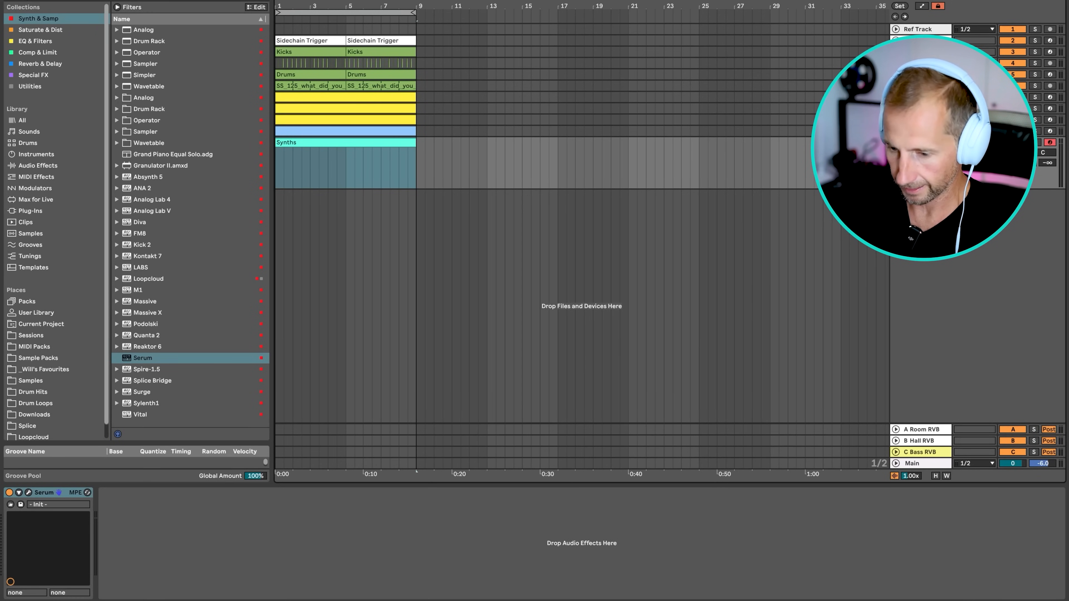
Limit the Synths clip's note rows to the scale and fill bar 1's first two beats with eight 1/16 C4 notes at varied velocities.
double_click(301, 144)
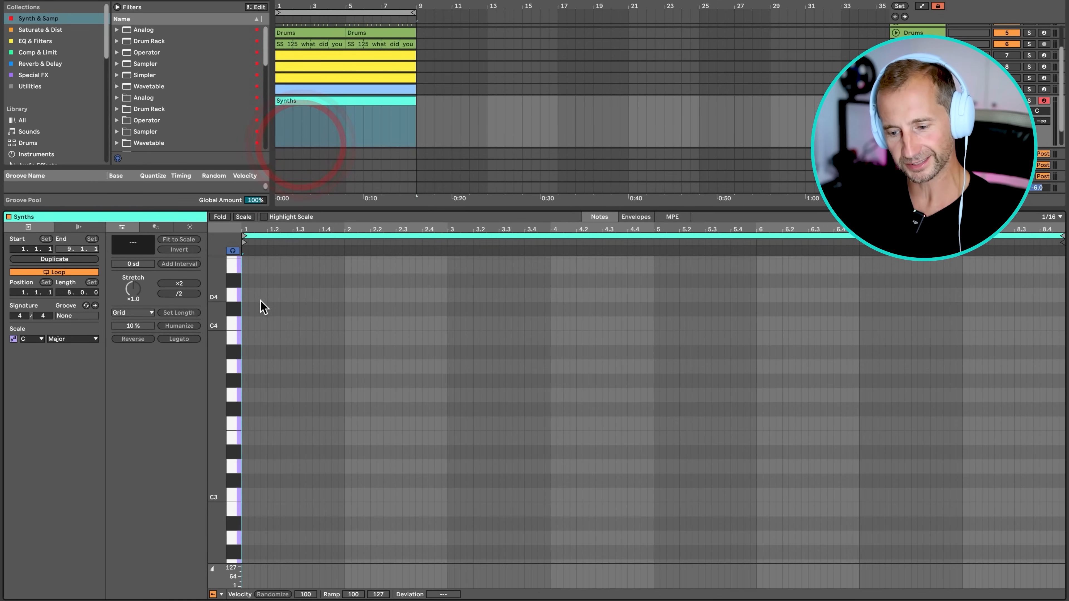
drag(244, 230, 243, 266)
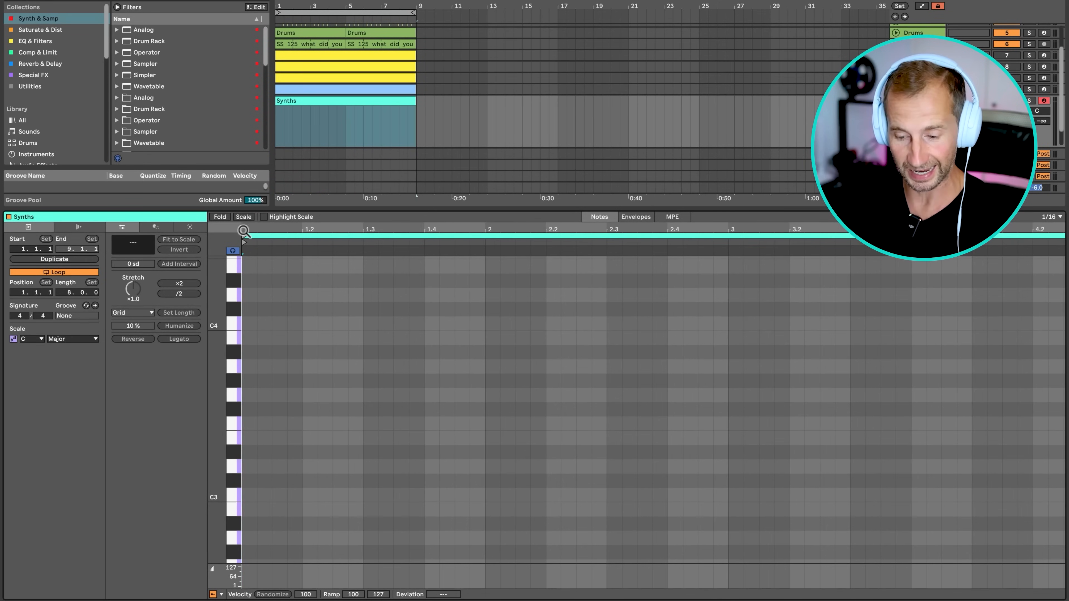
click(244, 216)
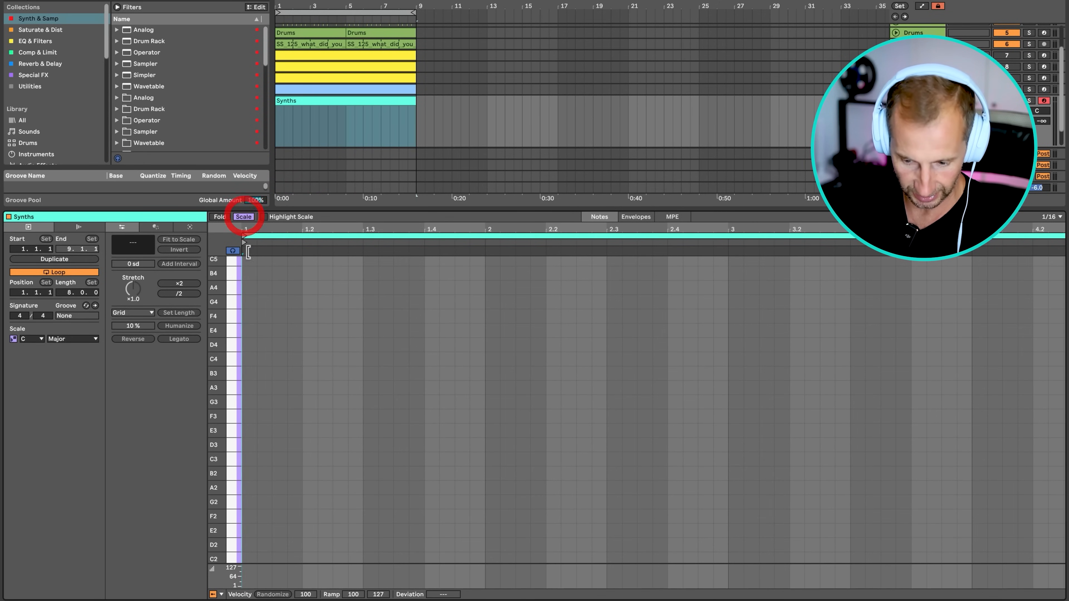
double_click(247, 358)
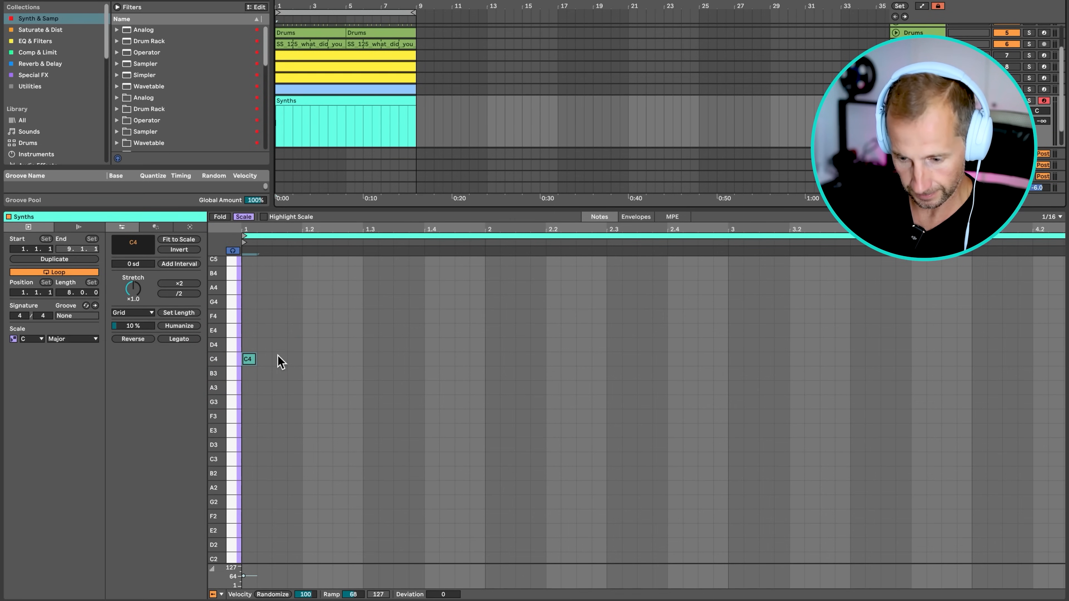
double_click(264, 359)
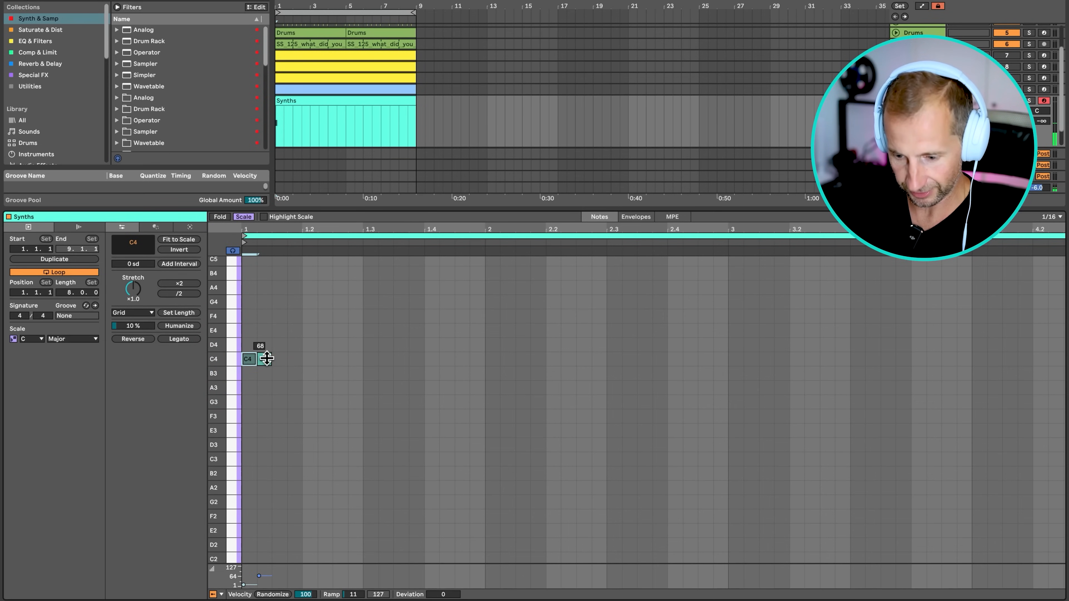
double_click(279, 359)
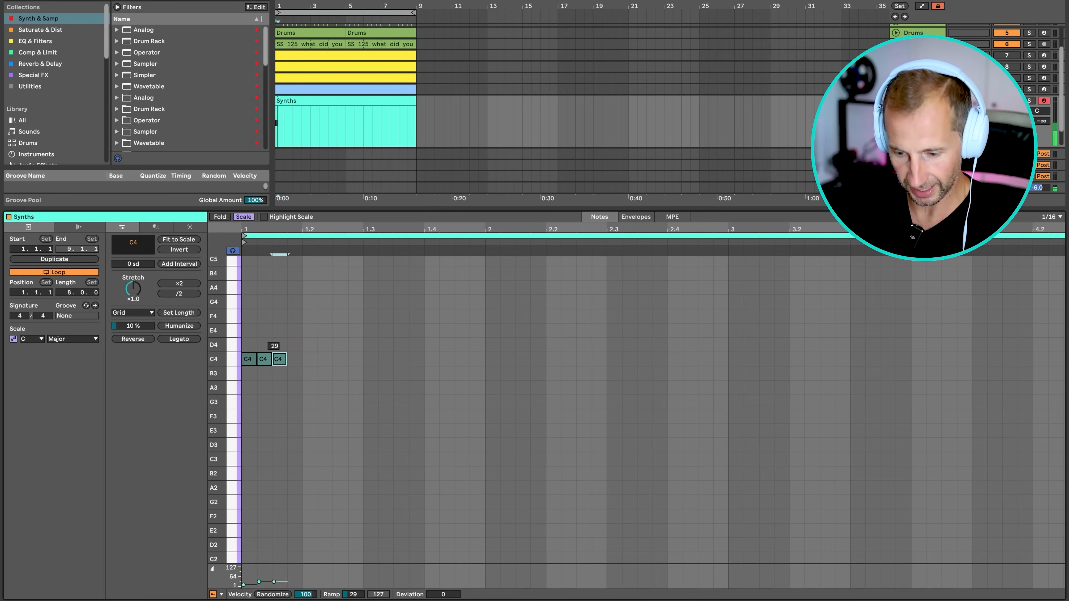
double_click(294, 358)
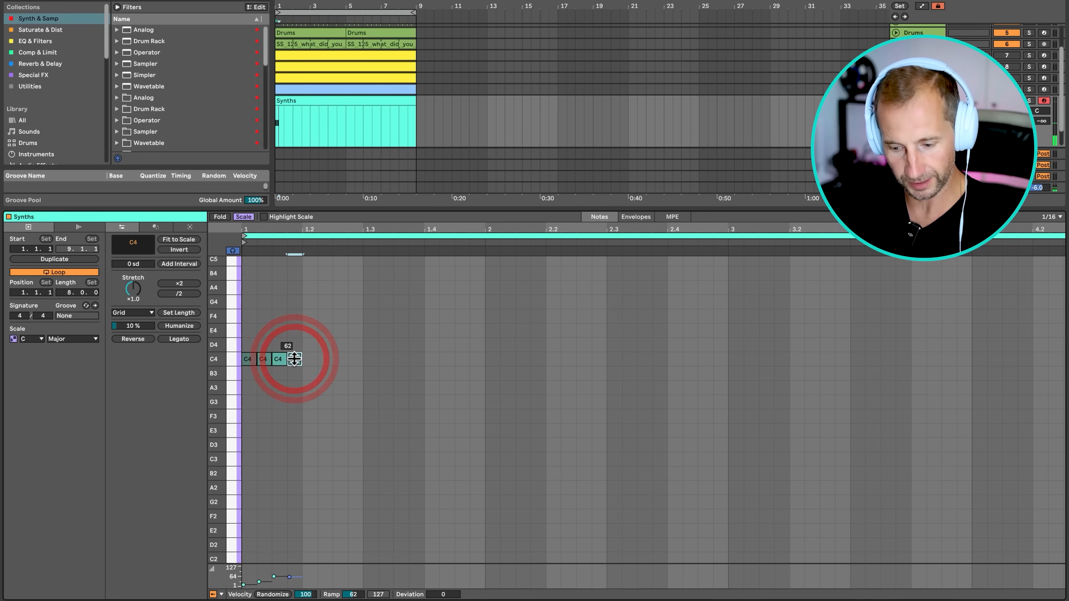
double_click(311, 359)
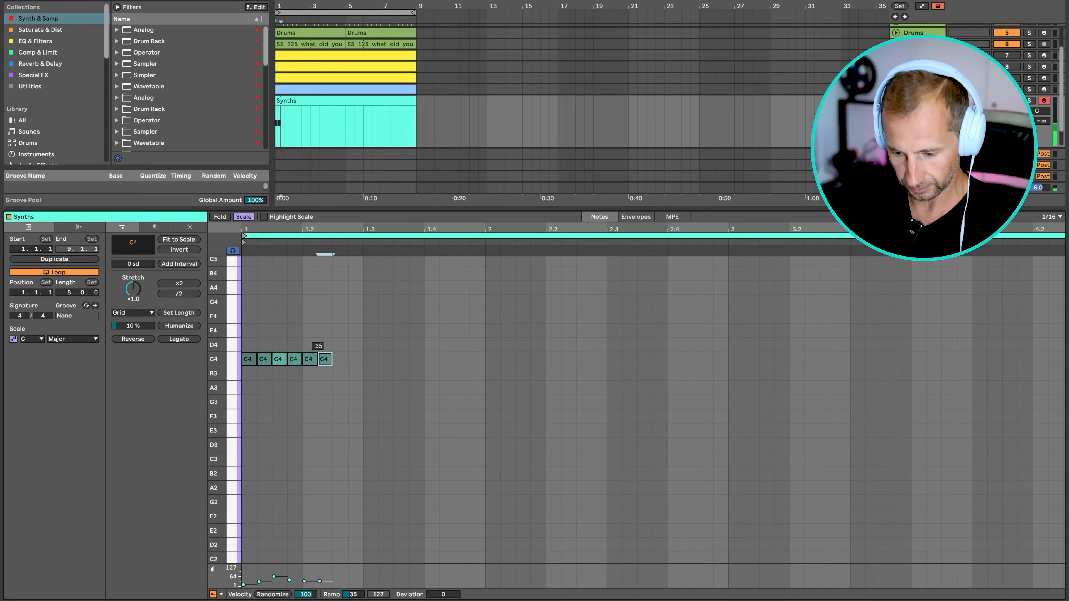
double_click(339, 359)
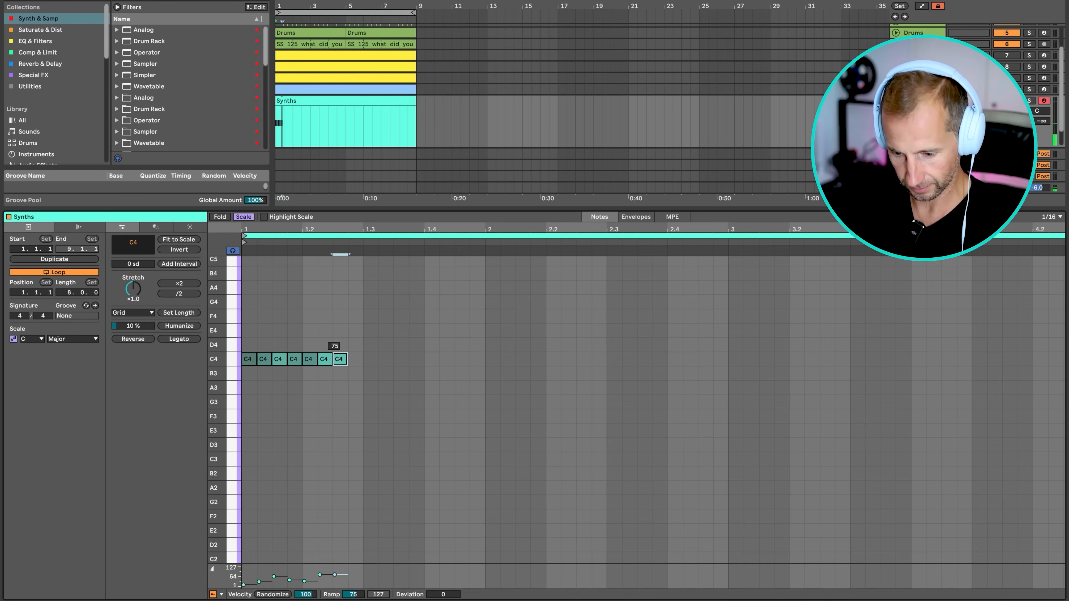
double_click(355, 359)
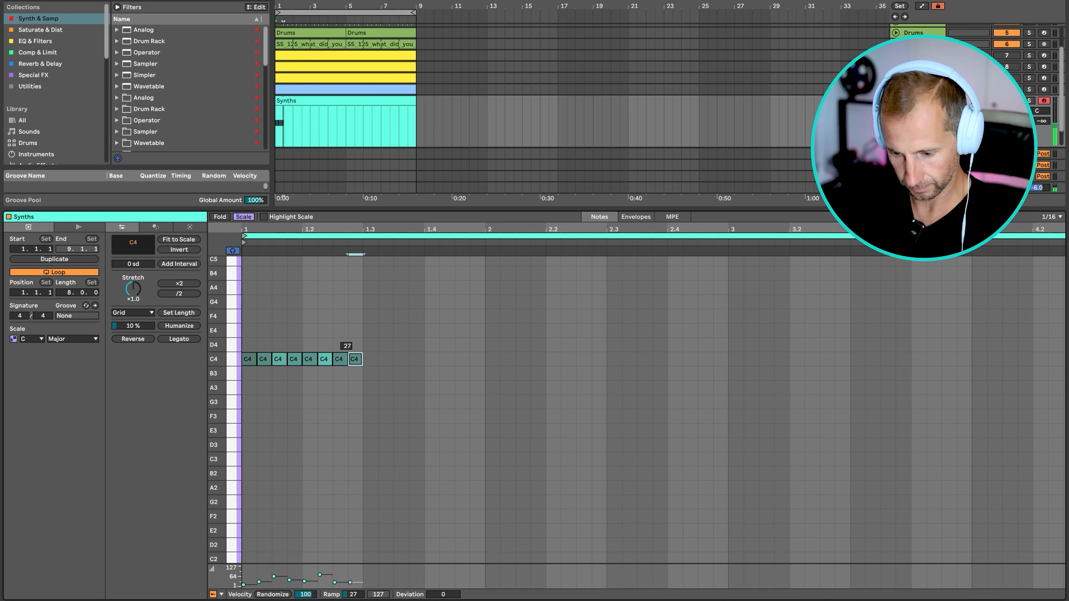
Solo the Synth track and loop playback over the first two beats of the Synths clip.
click(1035, 101)
key(space)
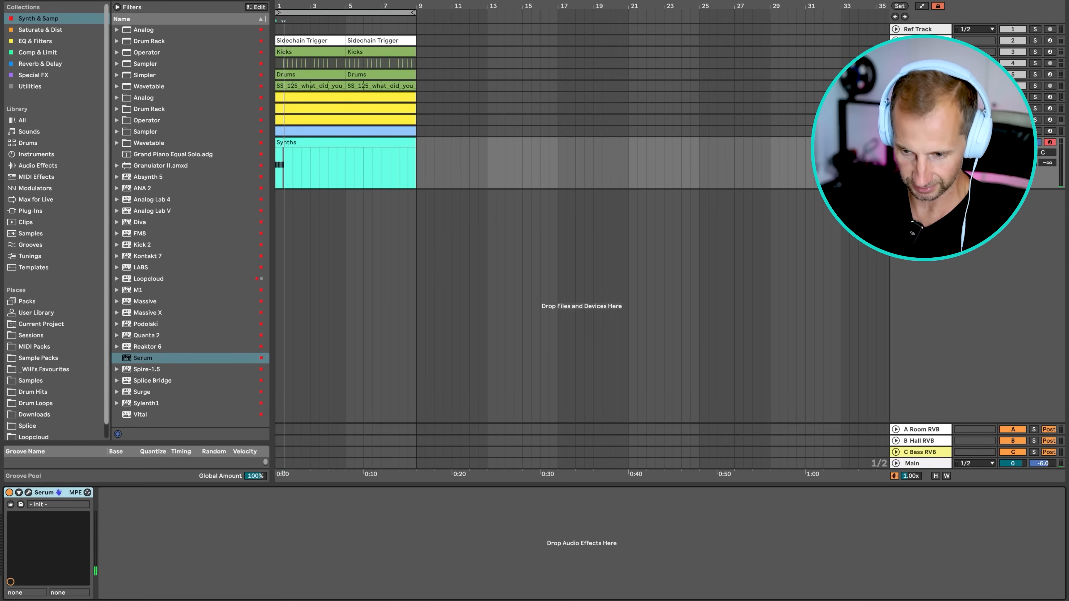
drag(284, 4, 300, 54)
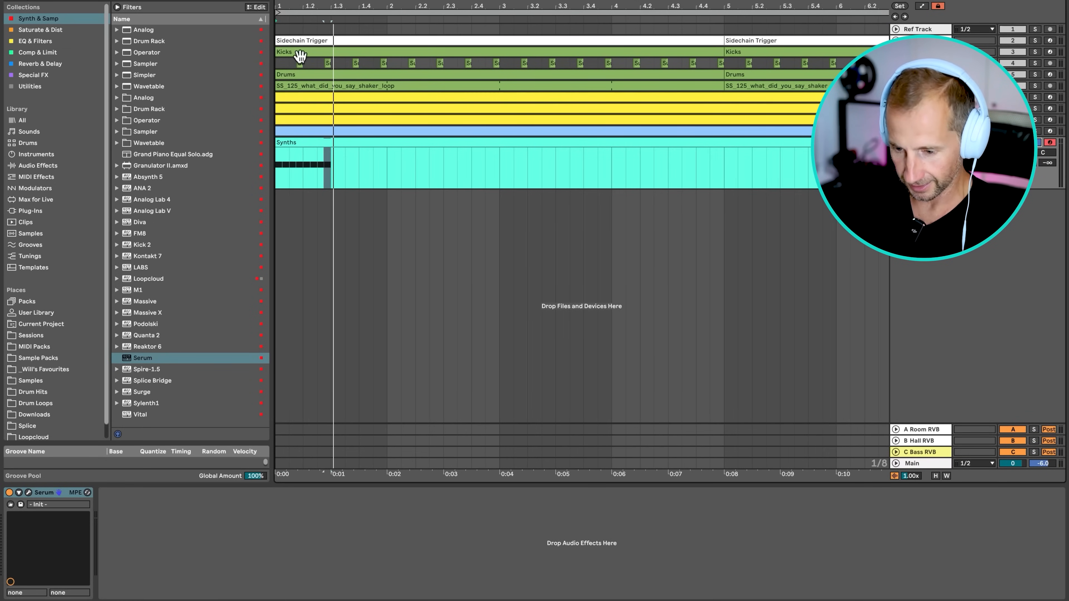
drag(331, 170, 275, 171)
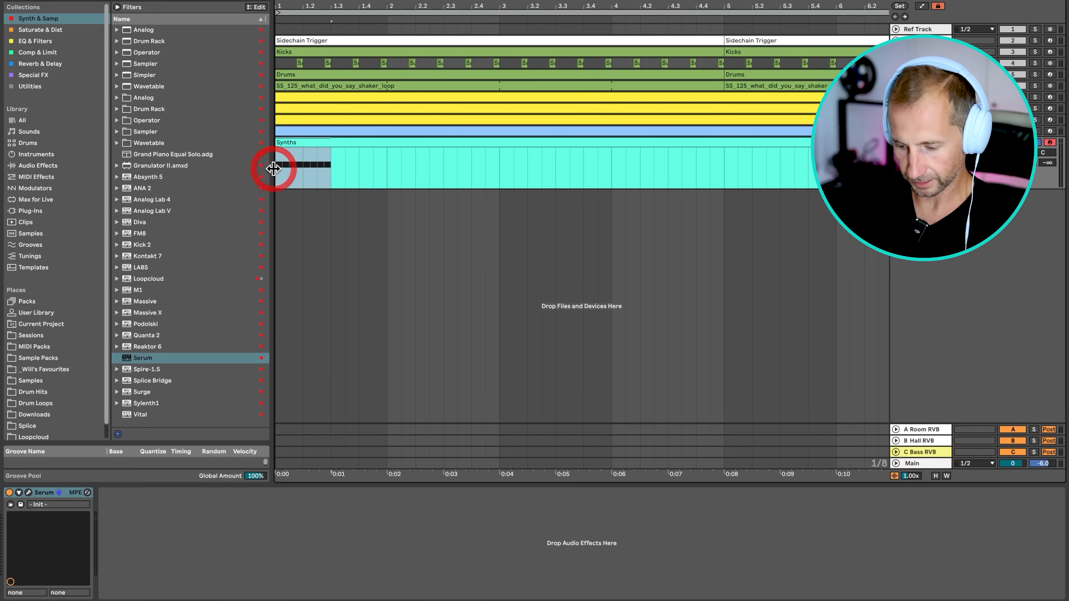
key(super+l)
Reopen Serum and shape Env 1 as a pluck with sustain at -∞ dB and decay at 200 ms.
click(28, 493)
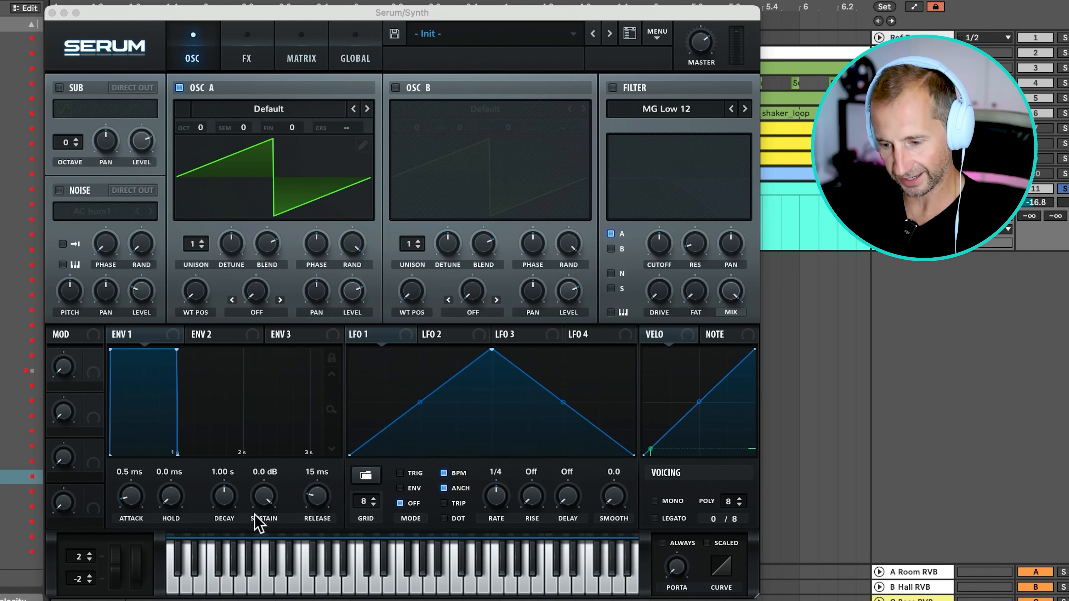
click(266, 510)
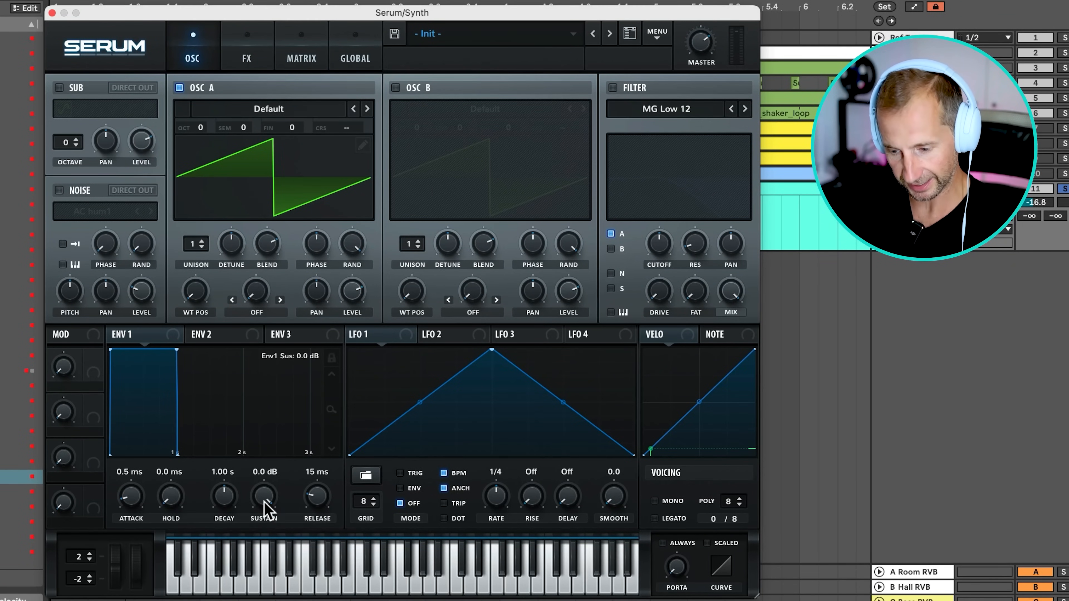
drag(266, 510, 265, 547)
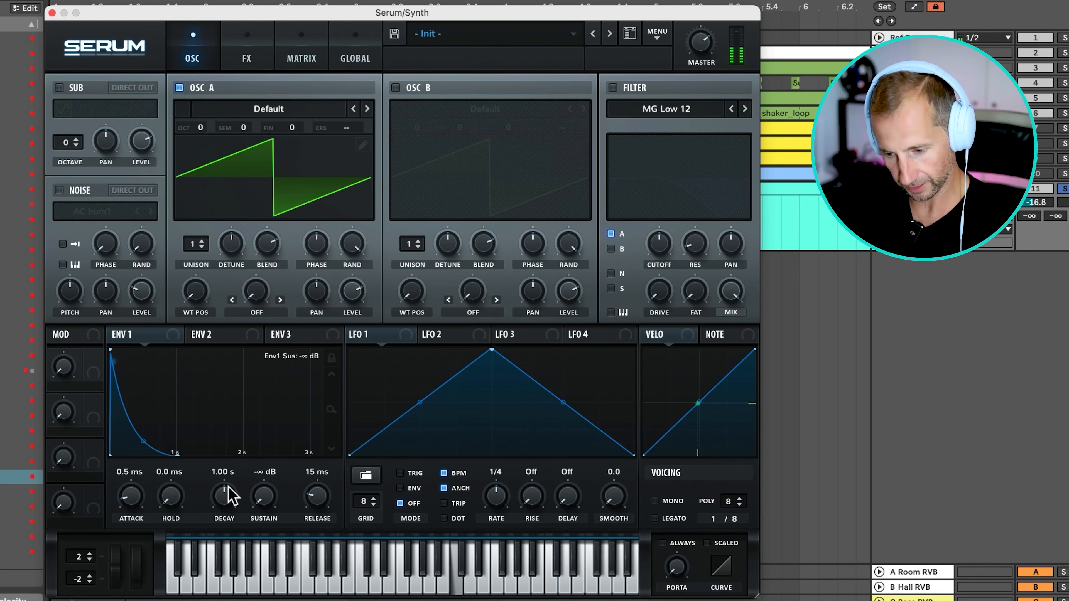
drag(230, 497, 233, 513)
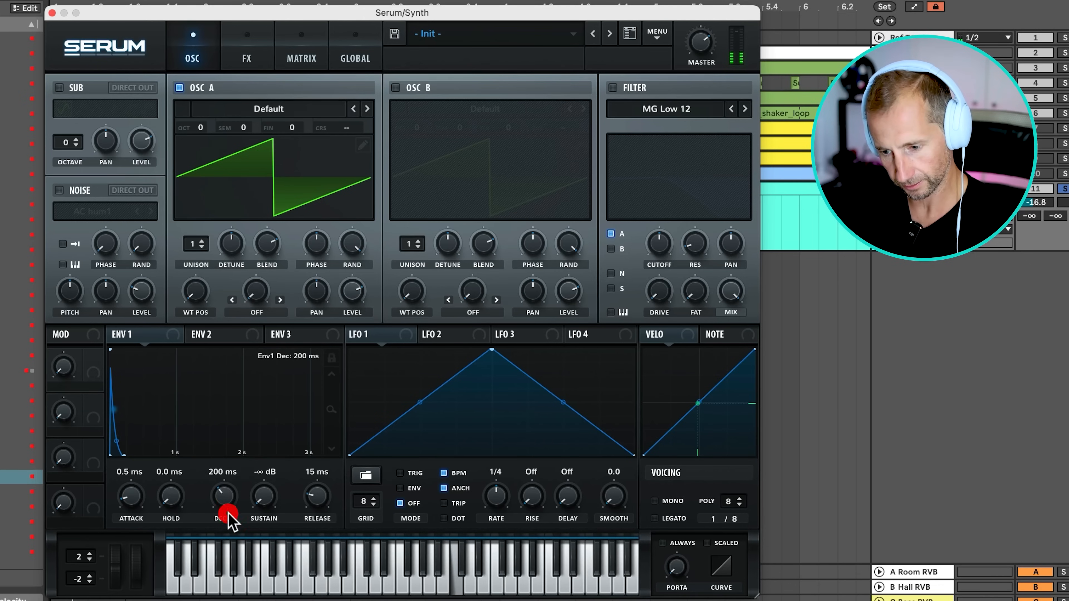
Enable the MG Low 12 filter and assign both Env 1 and Velo to modulate its cutoff.
click(613, 88)
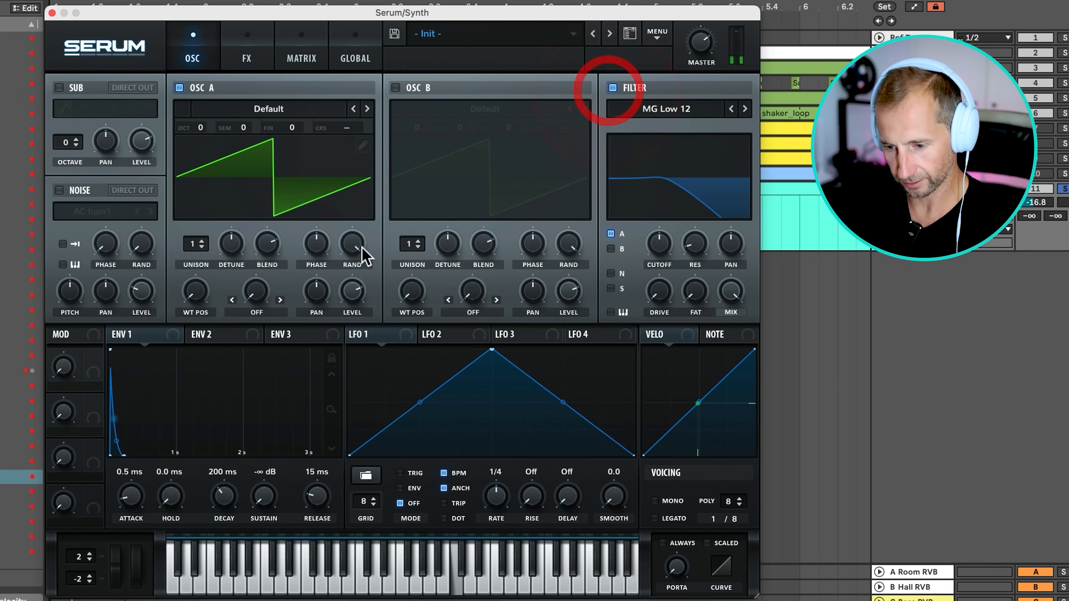
drag(116, 337, 652, 240)
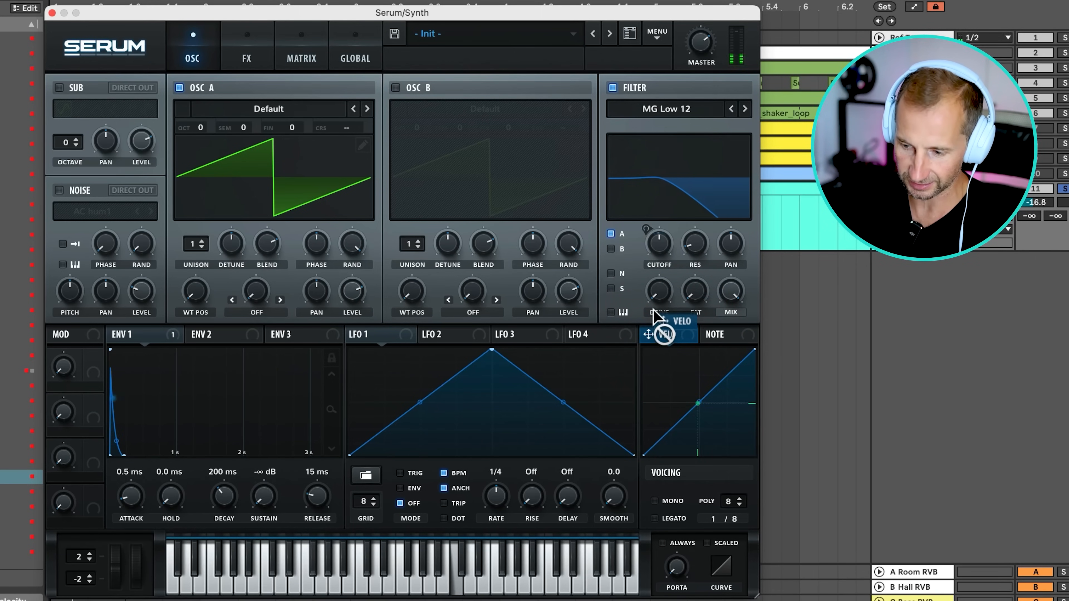
drag(650, 335, 649, 257)
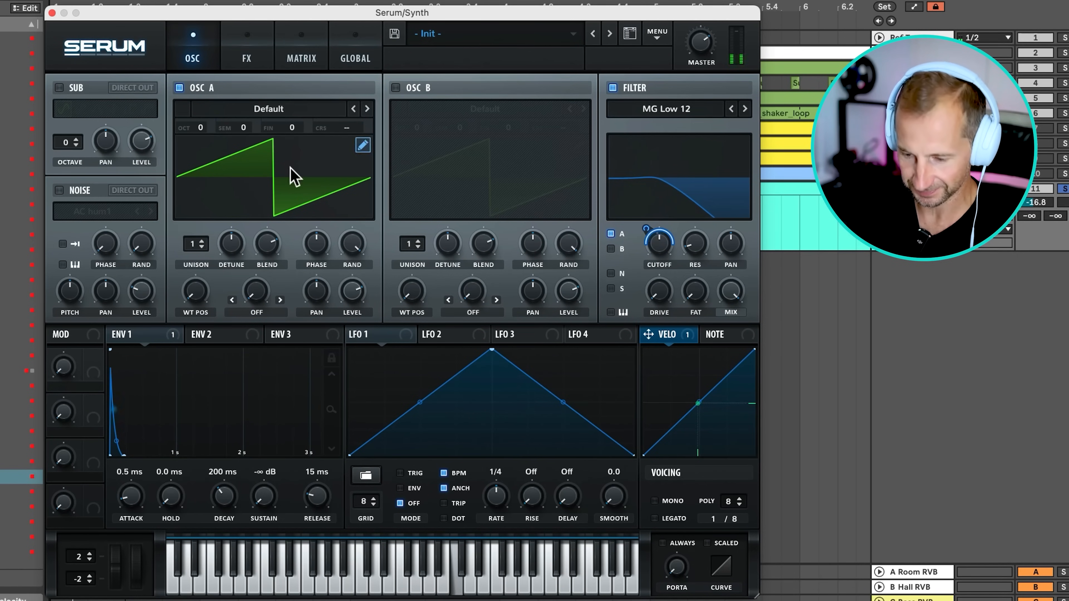
Set OSC A's unison to 4 voices and reduce its detune.
drag(196, 243, 186, 193)
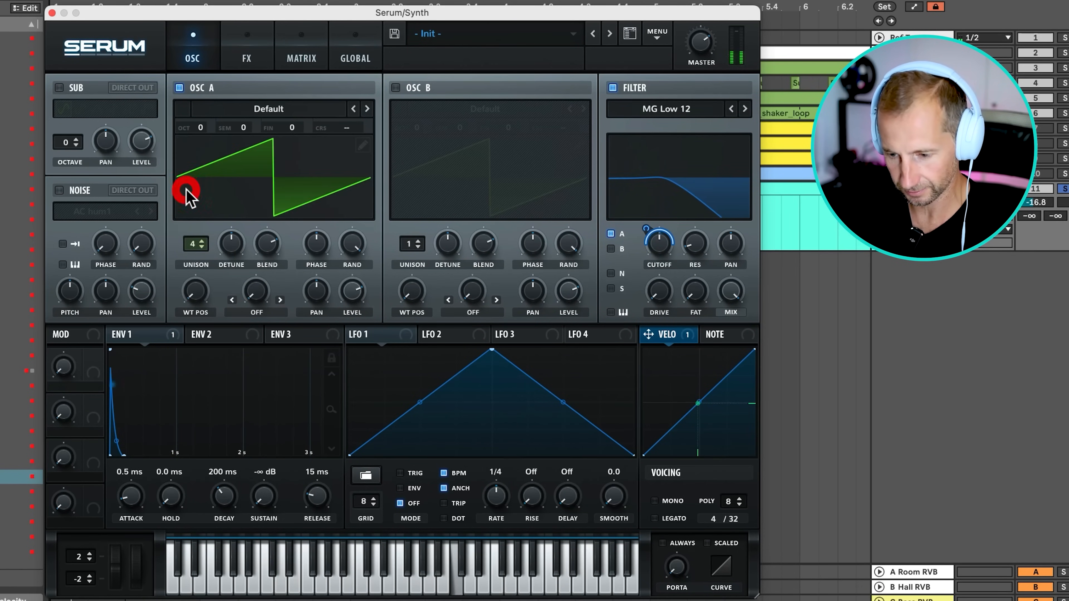
drag(233, 233, 235, 264)
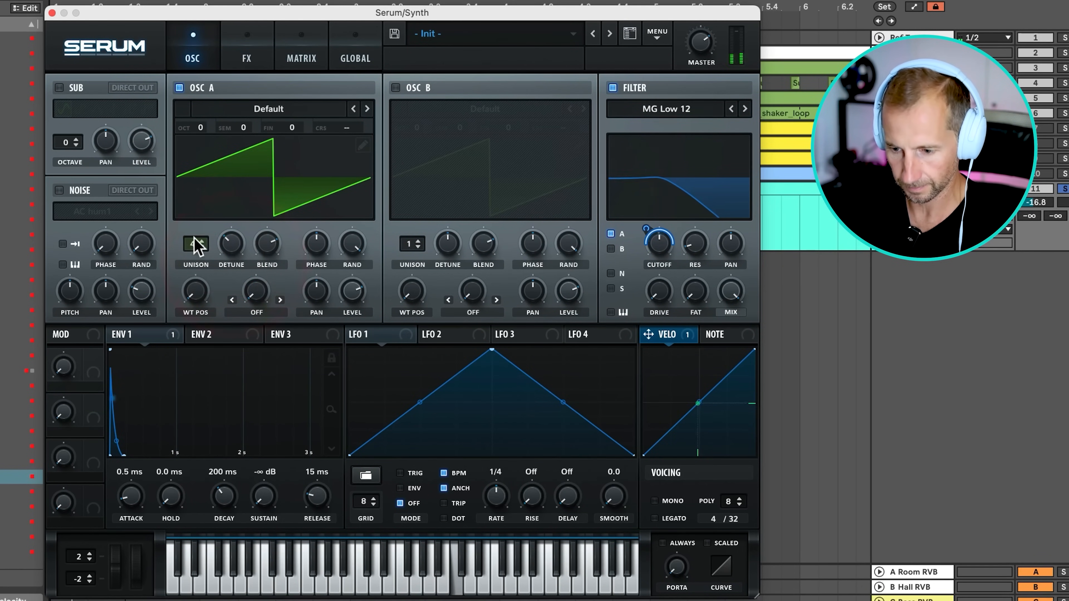
Enable the AC hum1 noise oscillator, raise its level, and route it through the filter.
click(59, 191)
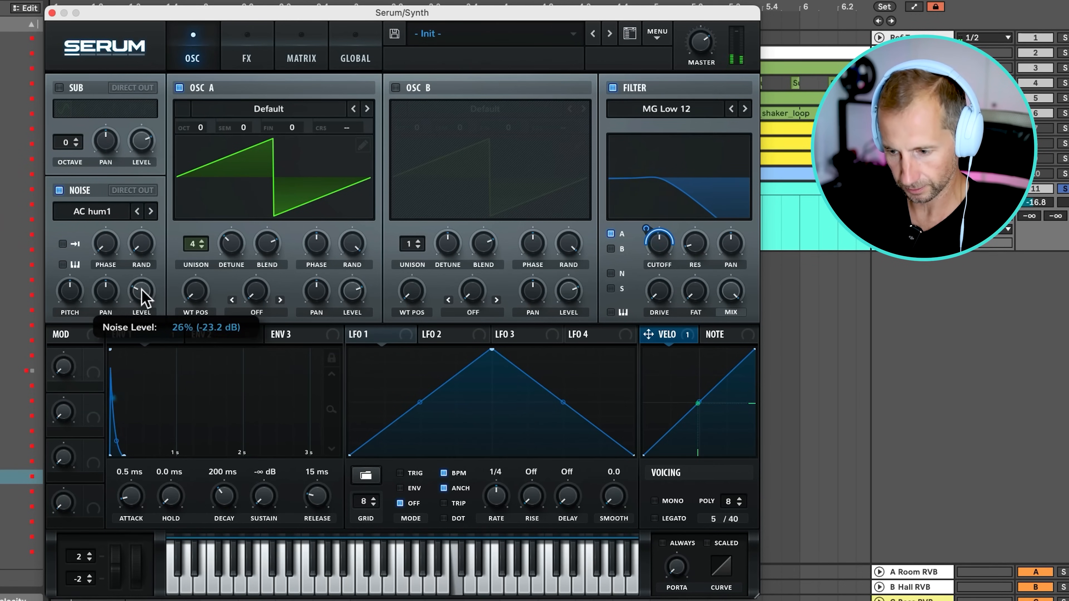
drag(142, 289, 137, 253)
click(611, 273)
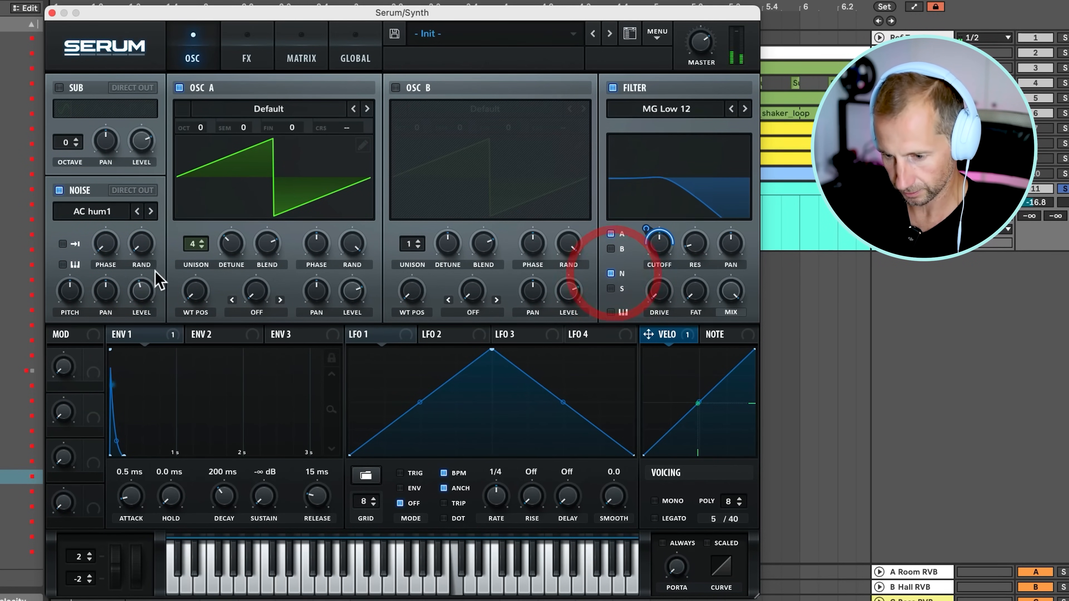
click(146, 241)
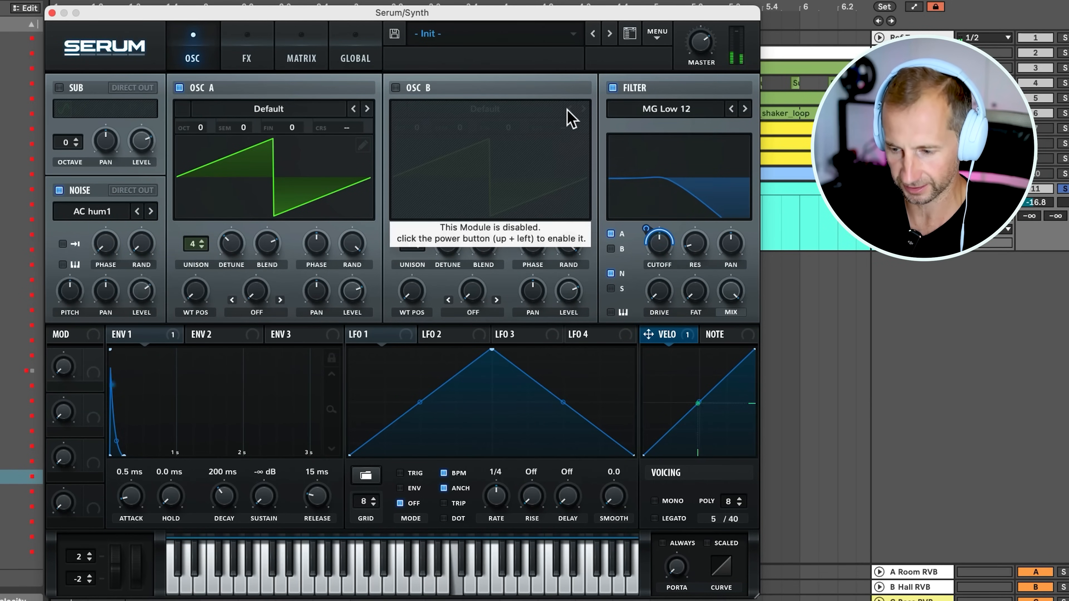
Enable OSC B, adjust its level and route it through the filter.
click(395, 87)
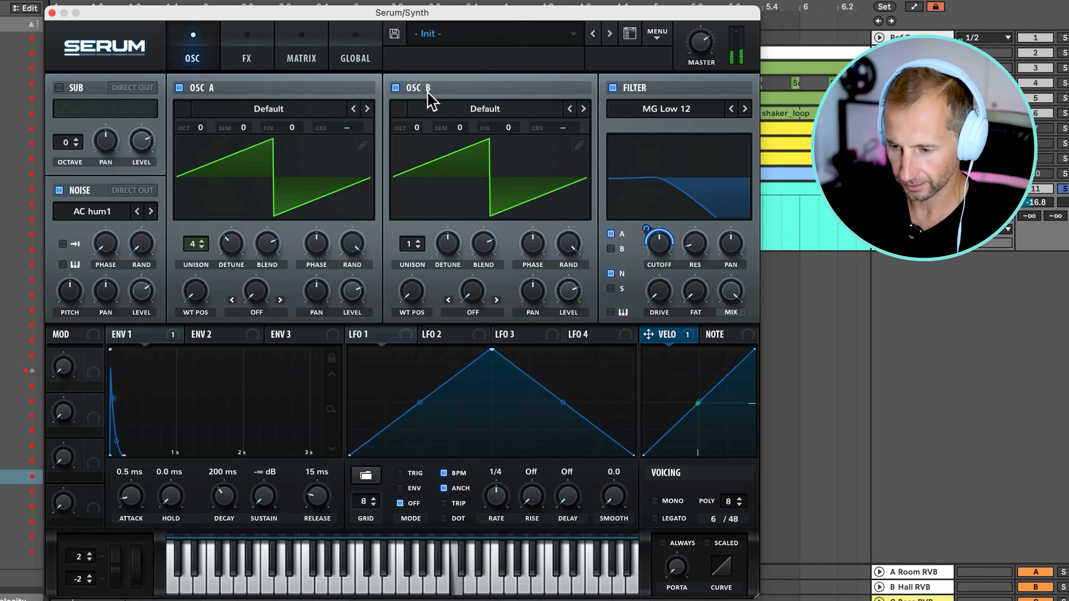
drag(569, 290, 571, 249)
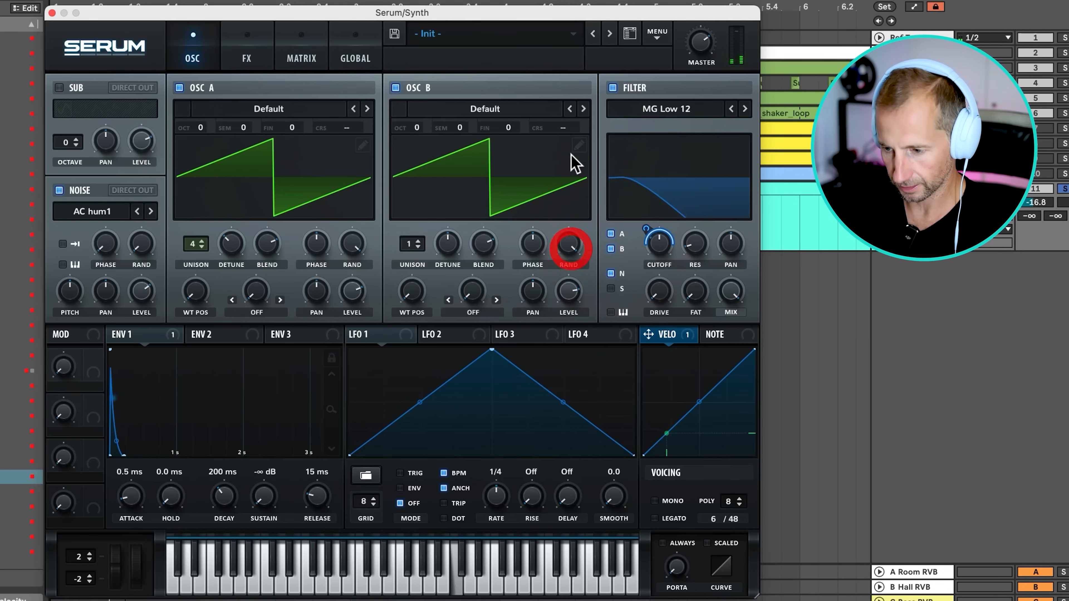
Audition the Analog wavetables in OSC B one after another, as far as PWM C64.
click(583, 108)
click(583, 109)
click(583, 108)
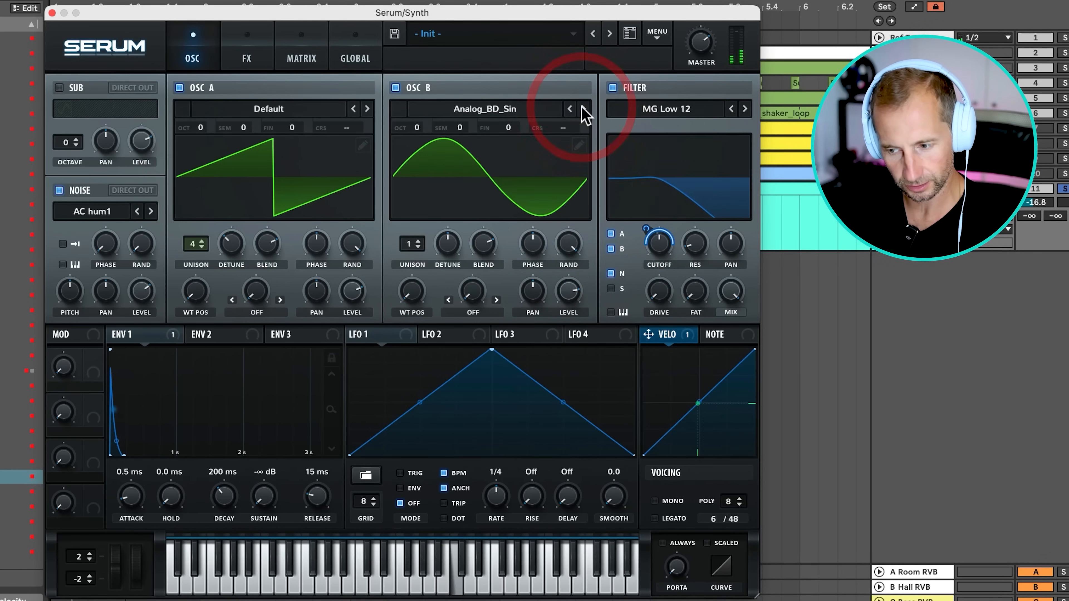
click(583, 108)
click(583, 108)
click(583, 109)
click(583, 109)
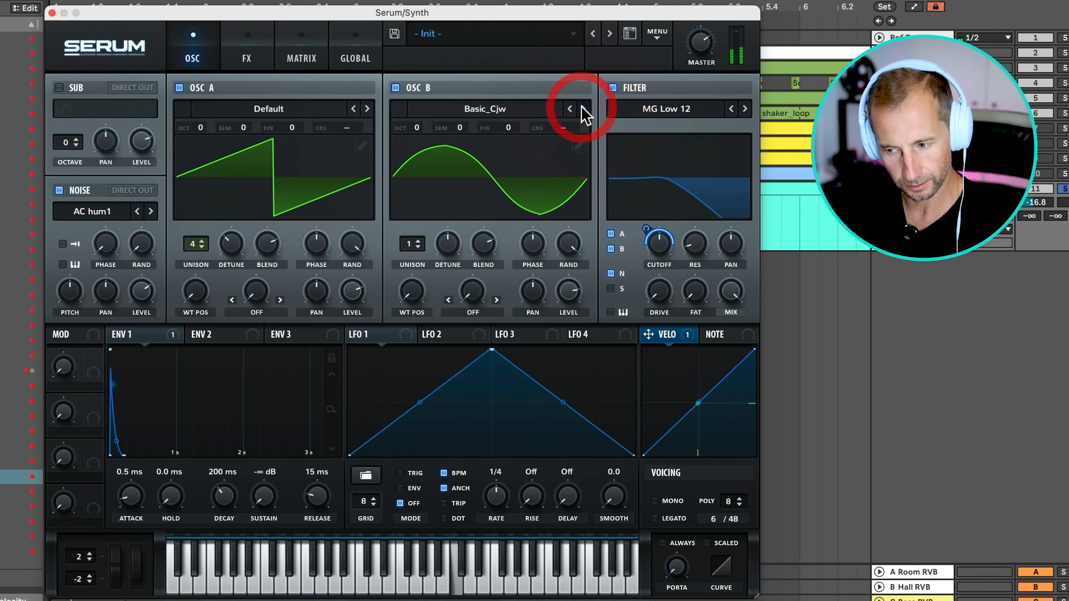
click(583, 108)
click(583, 108)
click(583, 109)
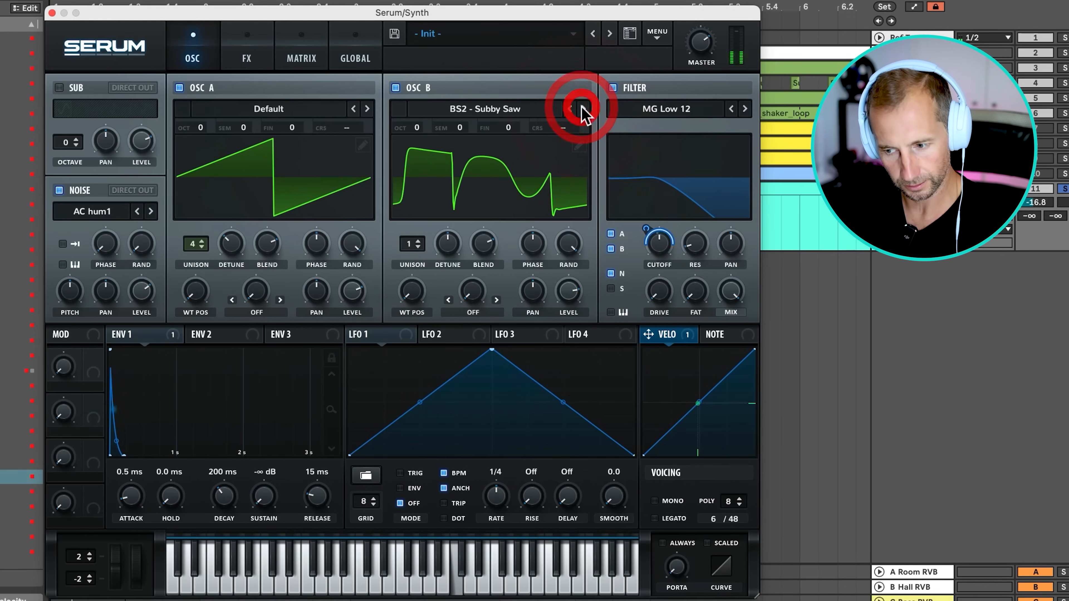
click(584, 109)
click(583, 108)
click(583, 109)
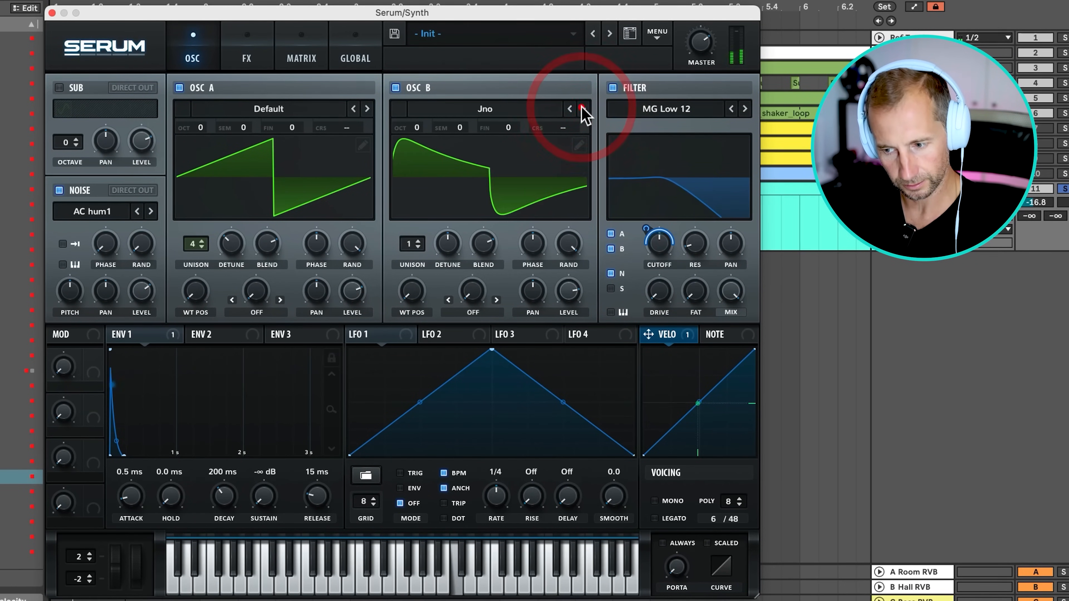
click(583, 108)
click(584, 109)
click(583, 108)
click(583, 109)
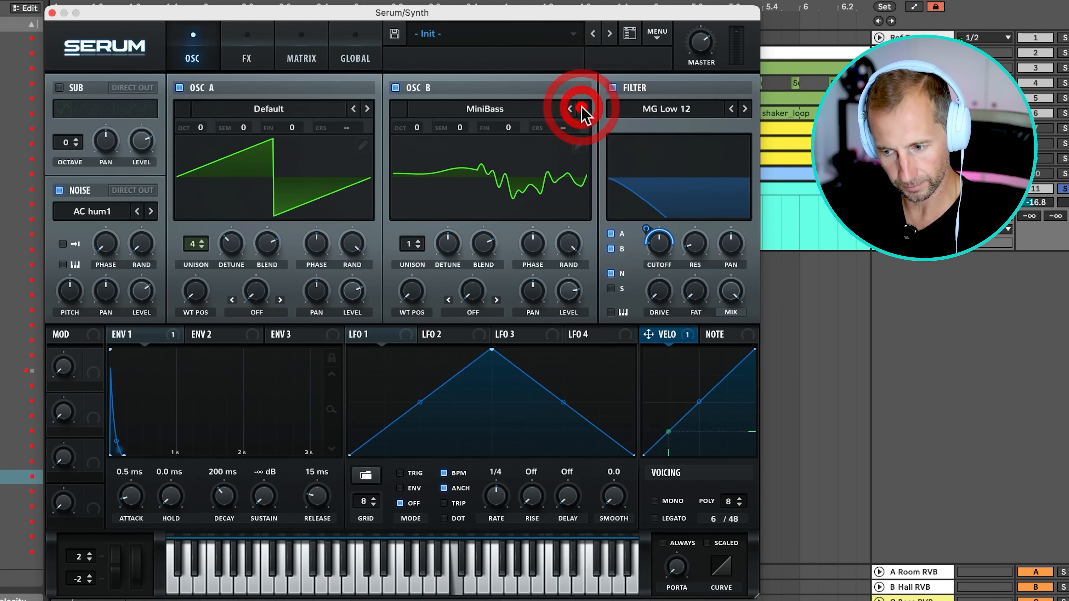
click(583, 109)
click(583, 108)
click(583, 108)
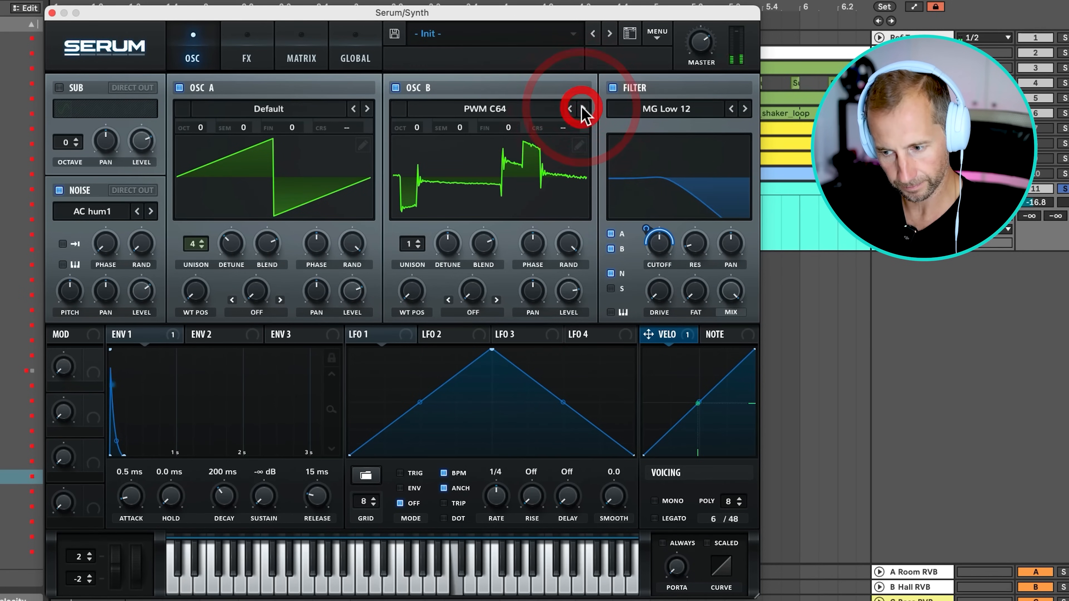
Adjust OSC B's level while comparing the sound with the oscillator switched off and on.
drag(569, 291, 567, 312)
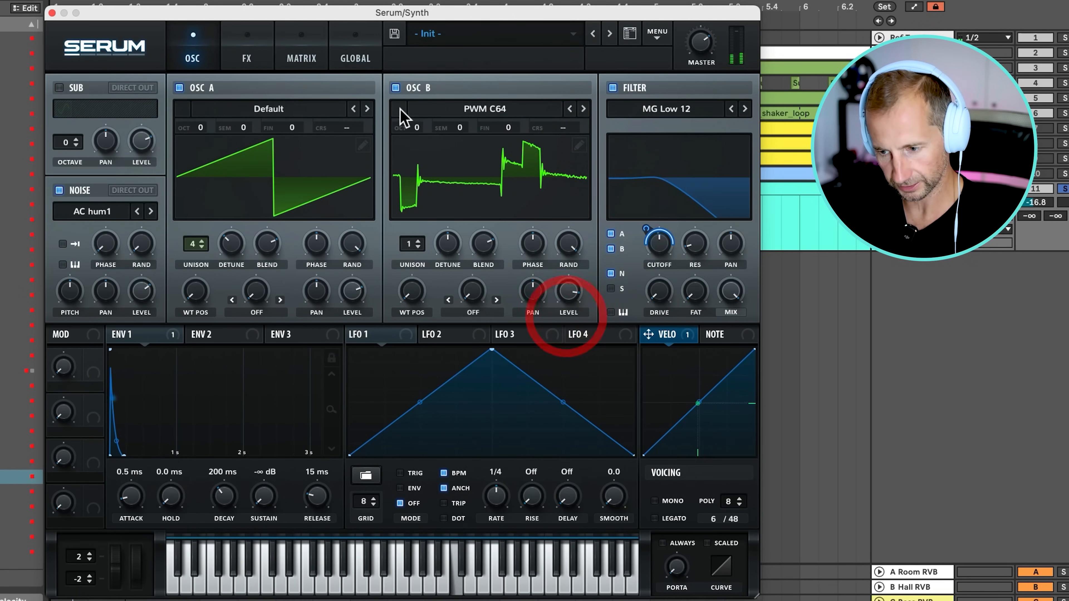
click(395, 86)
click(395, 87)
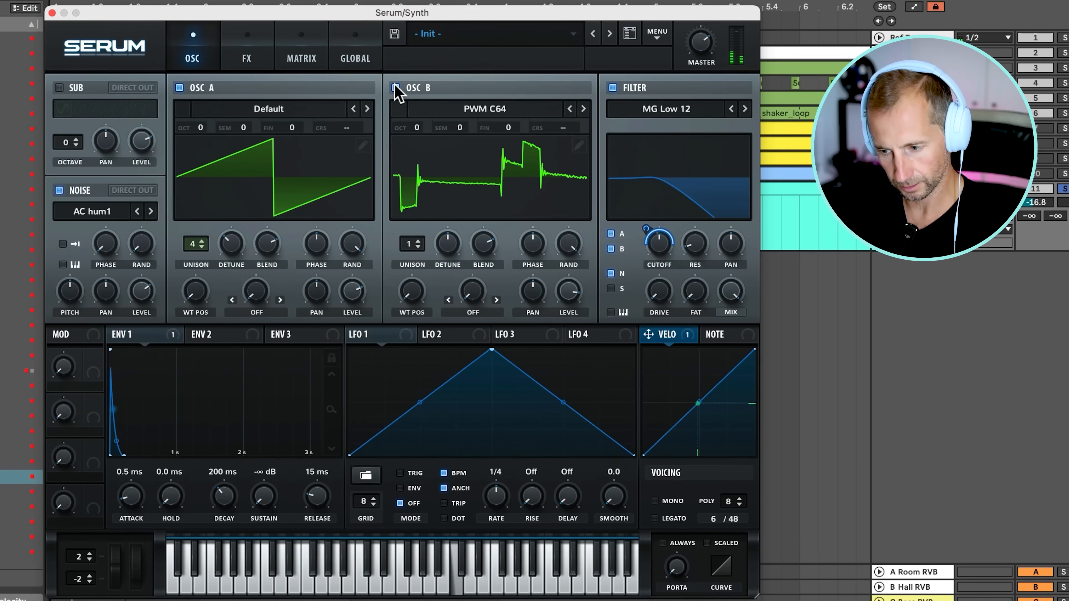
drag(580, 312, 566, 331)
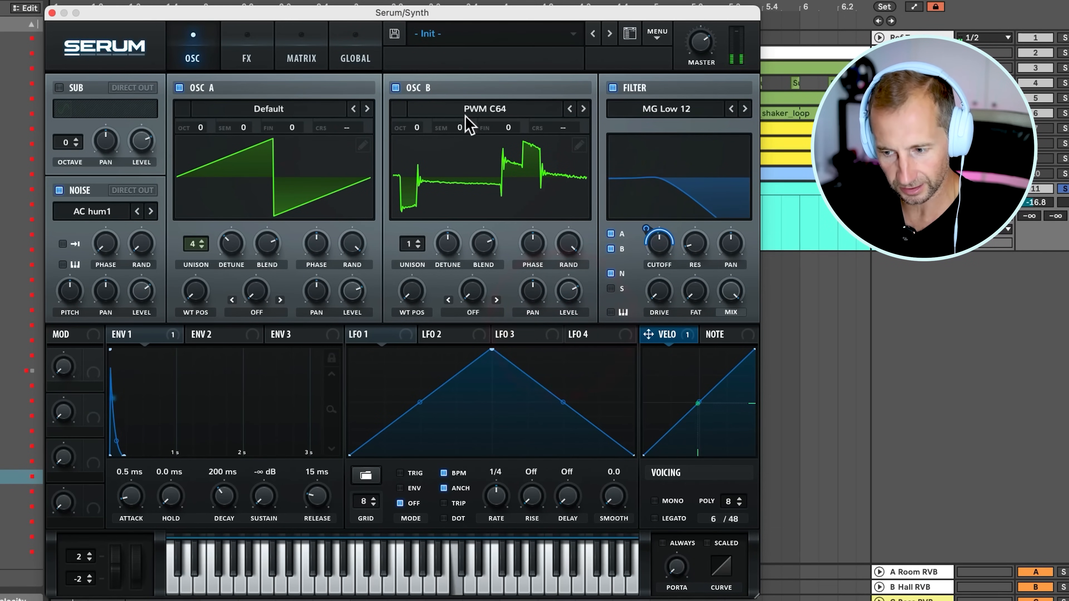
Try the RPS - Versatile EDM Wavetables in OSC B, moving from RPS - Celestial on to RPS - Delicate.
click(488, 109)
mouse_move(547, 180)
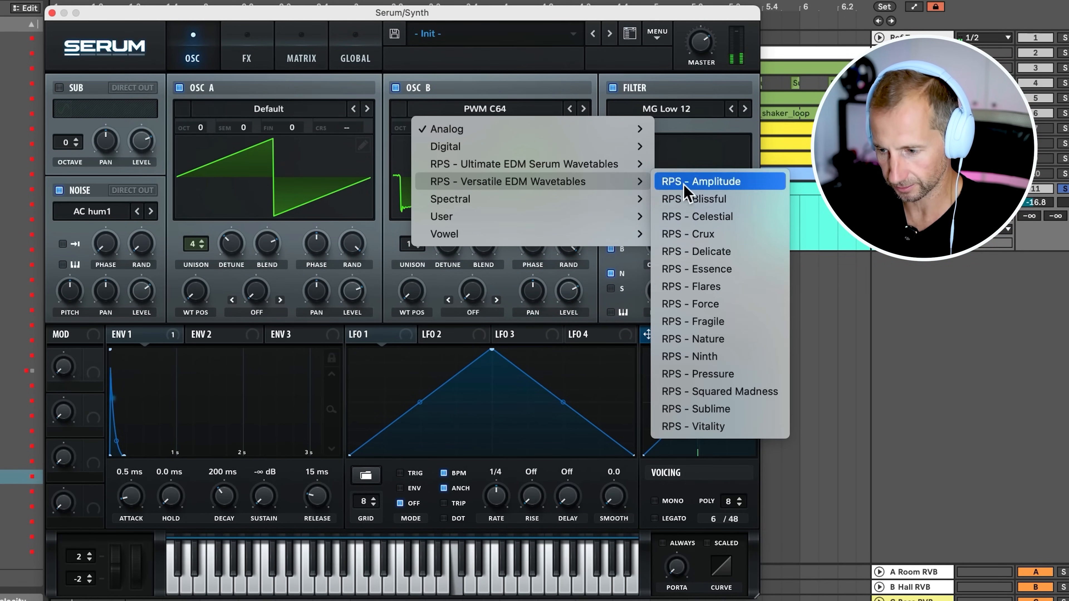
click(712, 216)
click(583, 108)
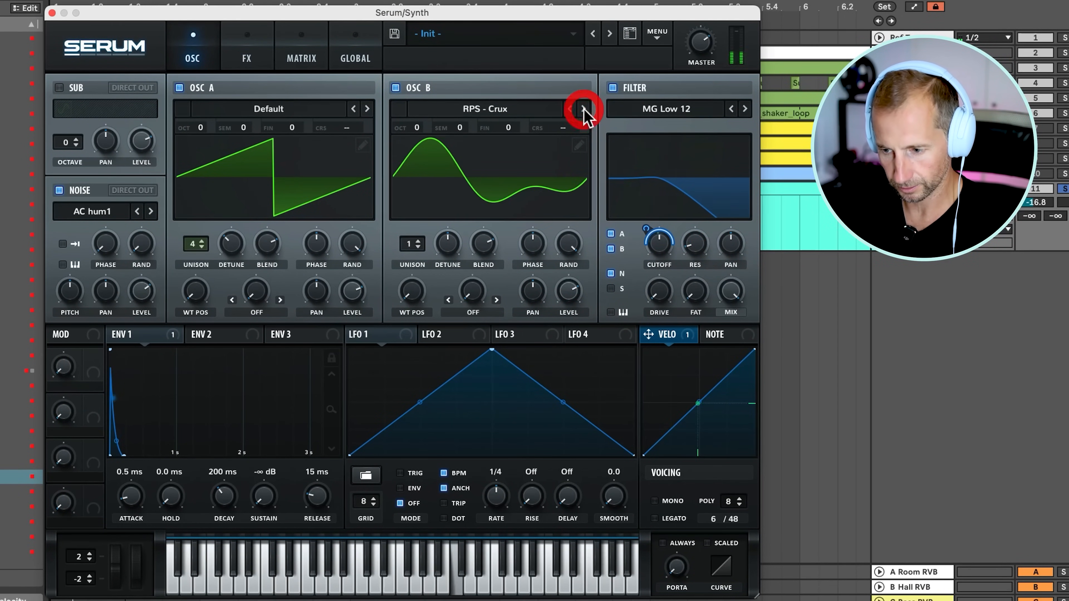
click(583, 109)
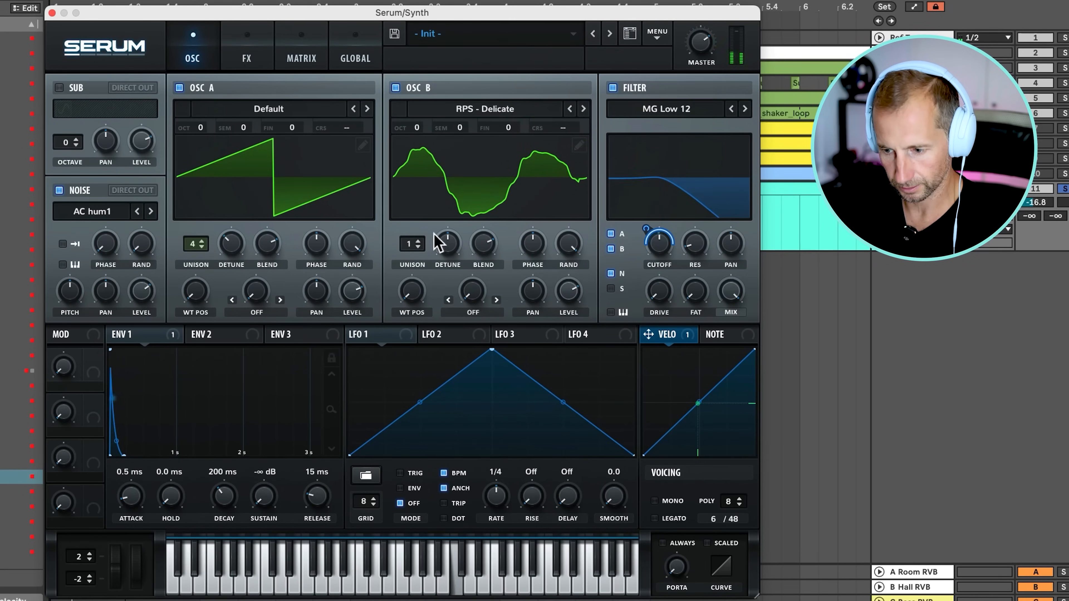
Set OSC B's unison to 6 voices, reduce its detune, and compare the sound with OSC B off and on.
click(400, 182)
drag(405, 194, 406, 189)
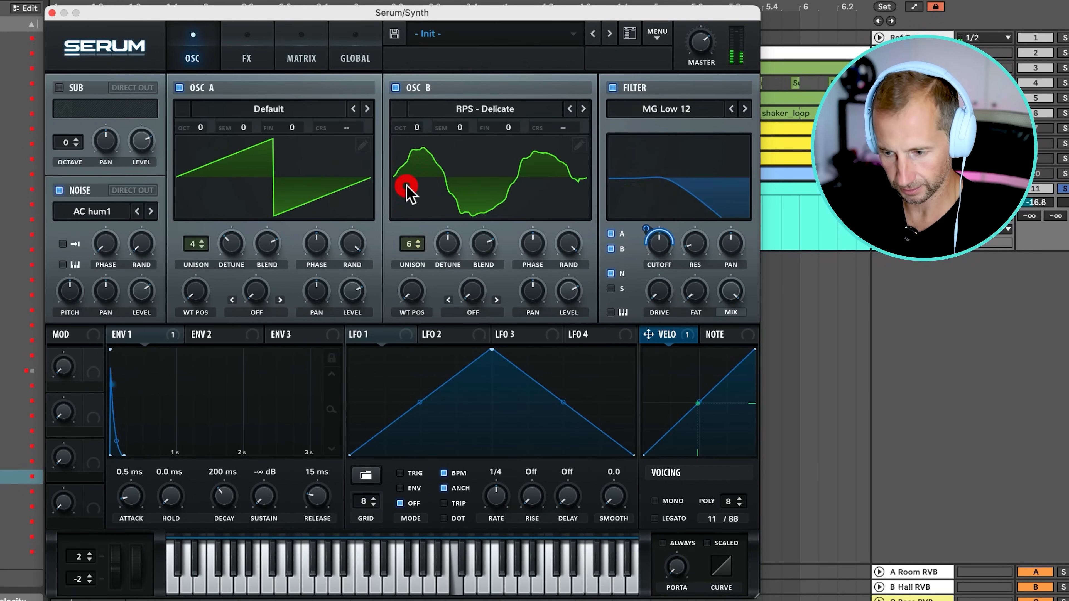
drag(444, 234, 444, 266)
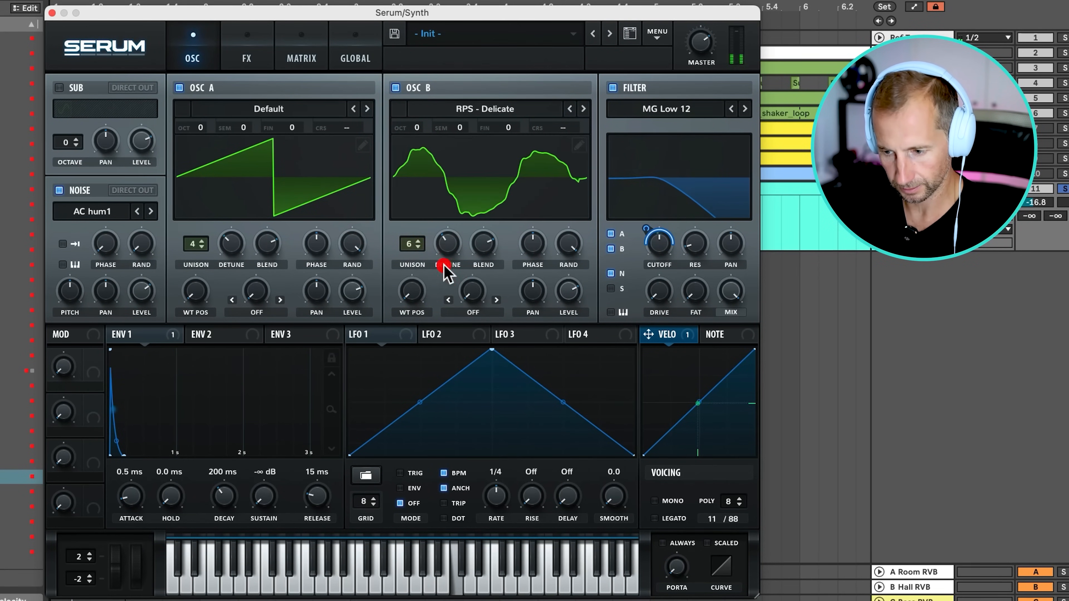
click(396, 87)
click(395, 88)
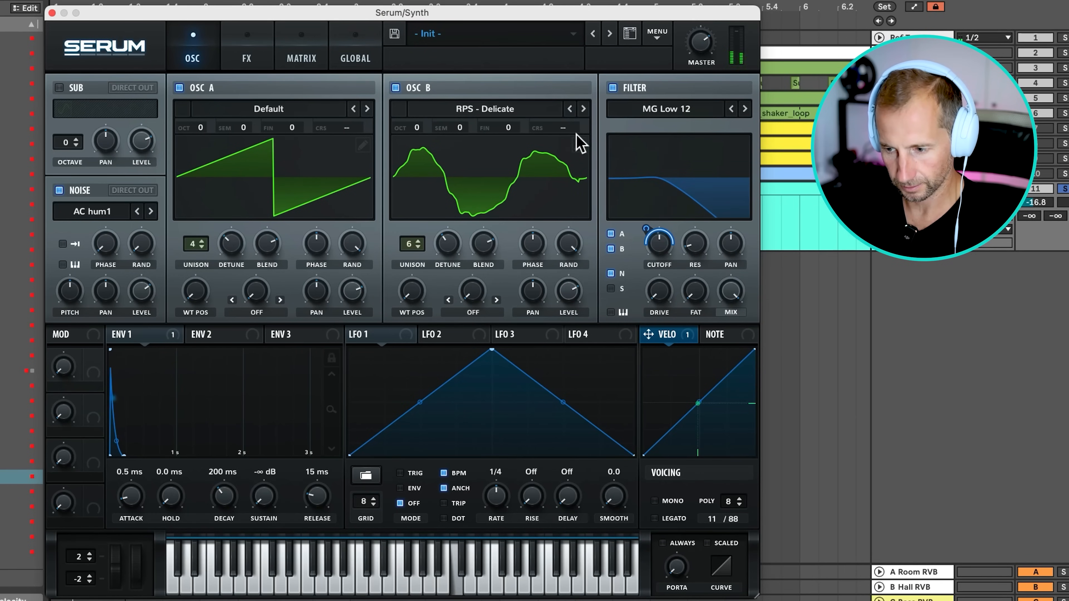
Try the RPS - Fragile and RPS - Force wavetables in OSC B and lower OSC A's level.
click(584, 110)
click(583, 110)
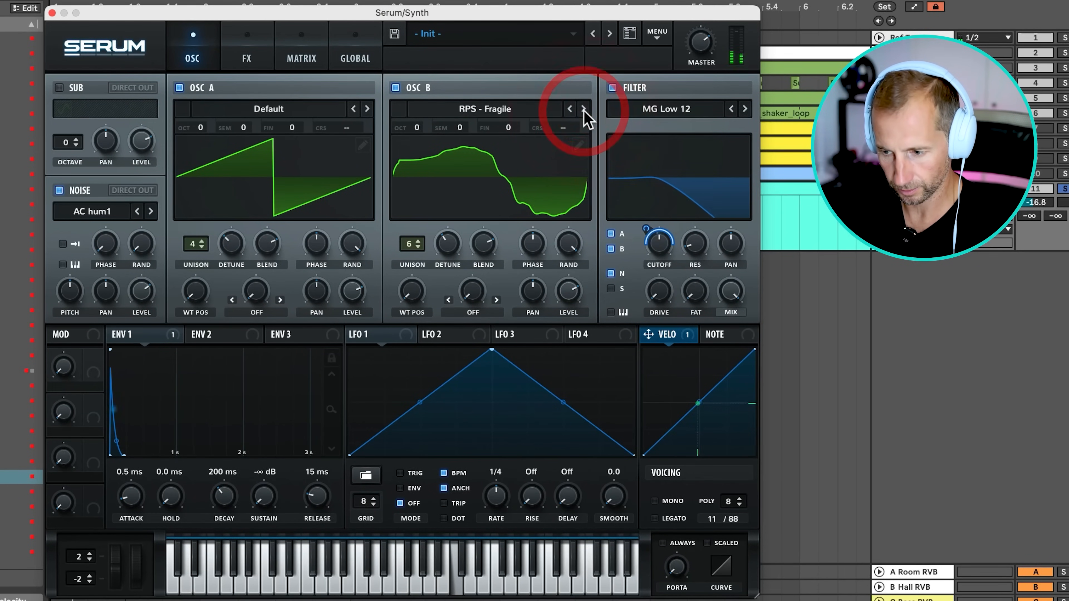
click(572, 109)
drag(356, 295, 353, 370)
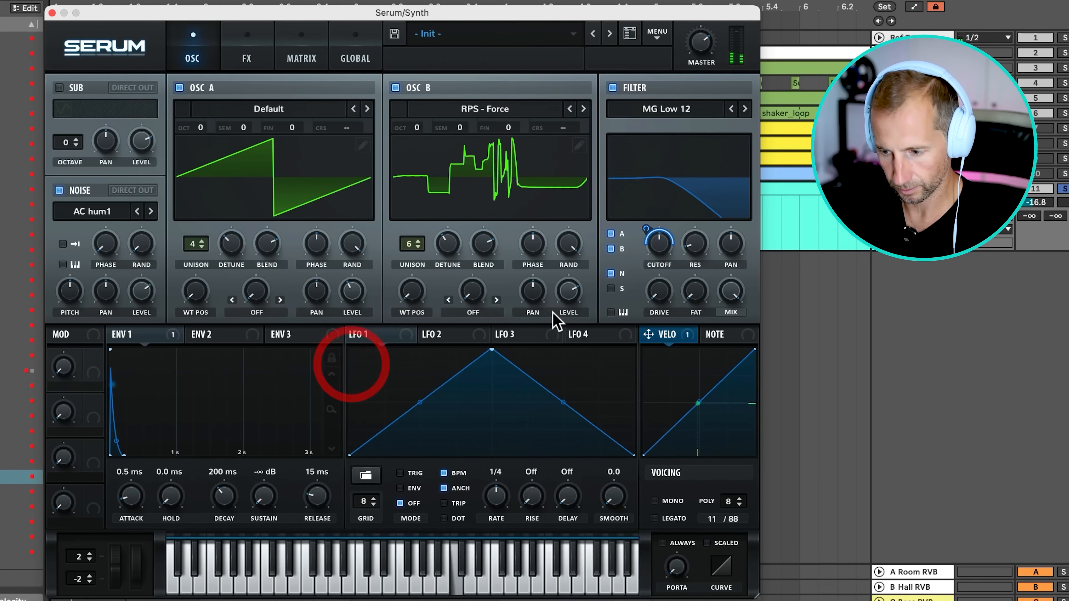
Load the Digital wavetable Dist WaTech into OSC B and lower OSC B's level.
click(583, 108)
click(543, 109)
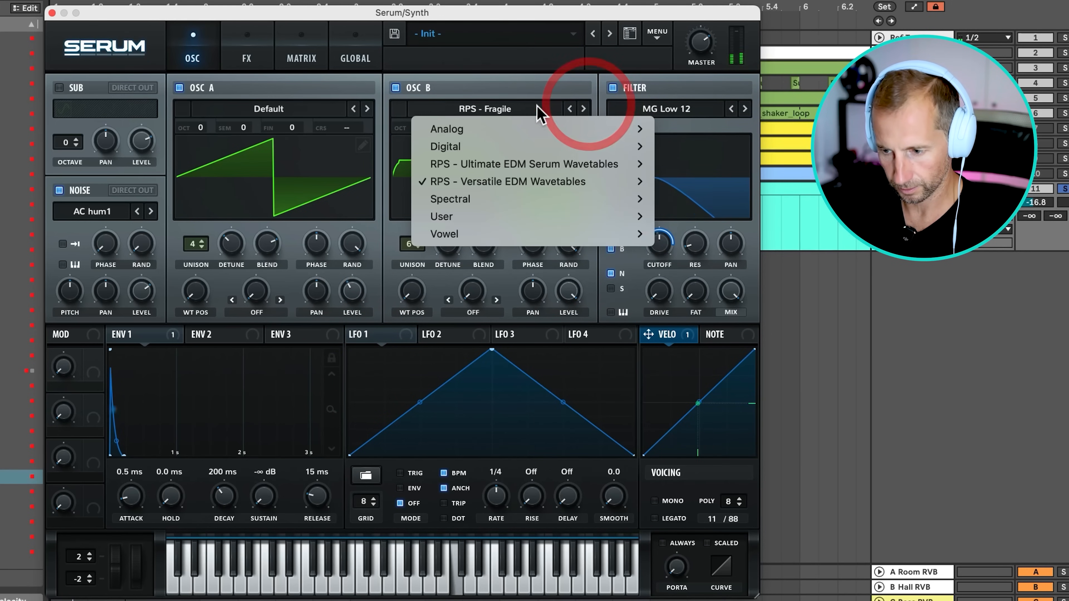
mouse_move(560, 146)
click(699, 157)
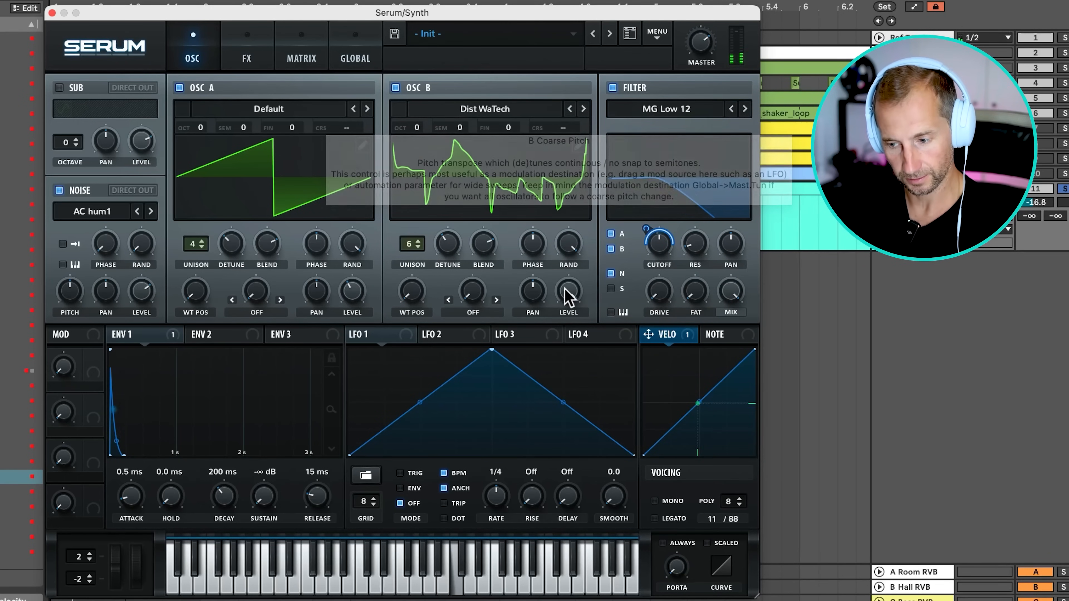
drag(565, 288, 564, 316)
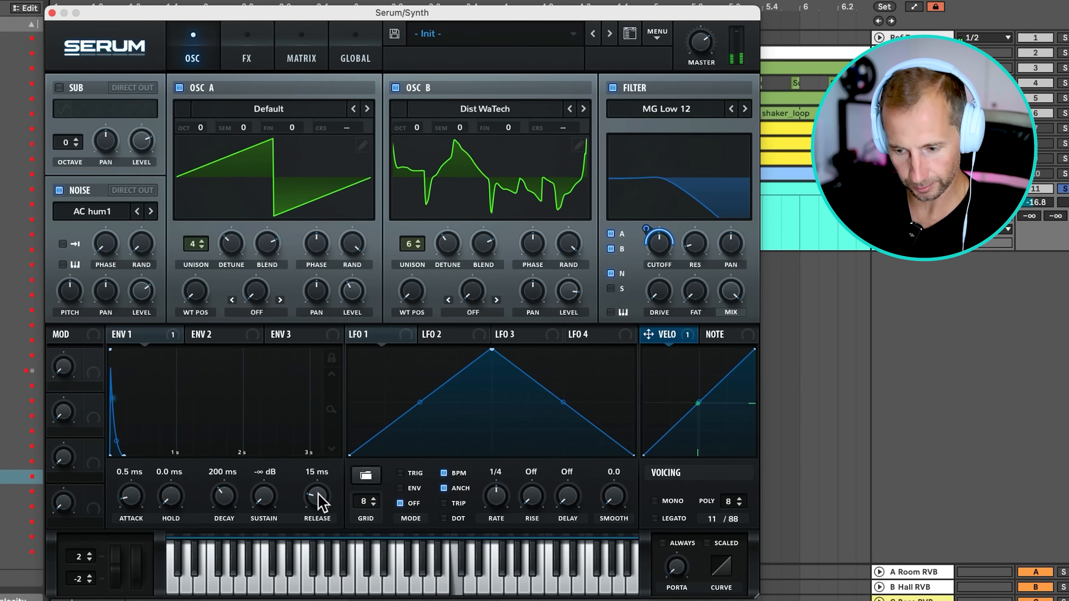
Set Env 1's release to 178 ms, sustain to -24.2 dB and decay to 381 ms, and close Serum.
drag(319, 495, 252, 455)
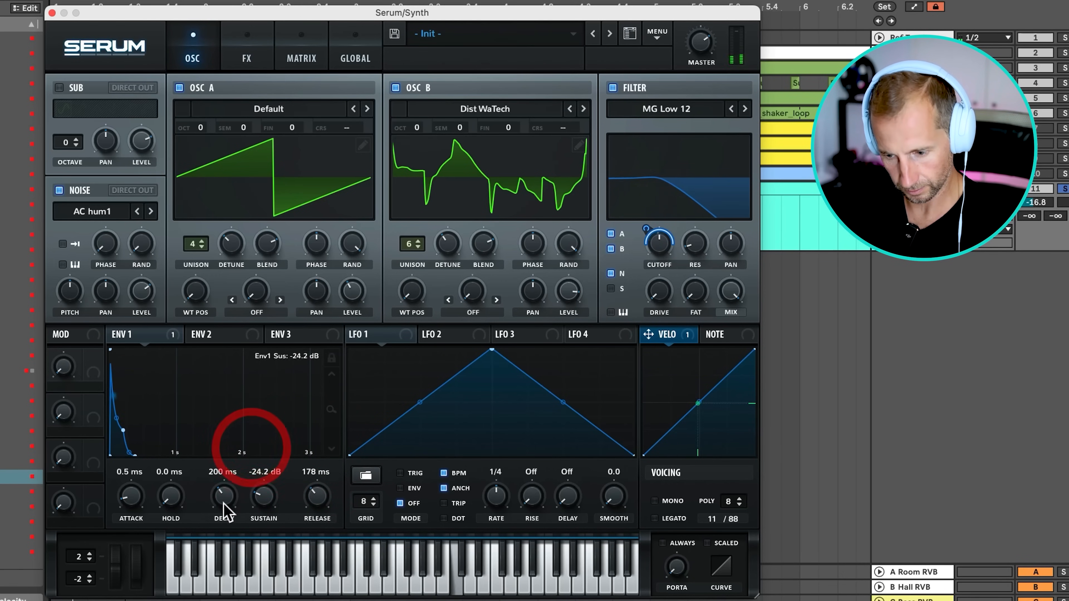
drag(222, 508, 226, 494)
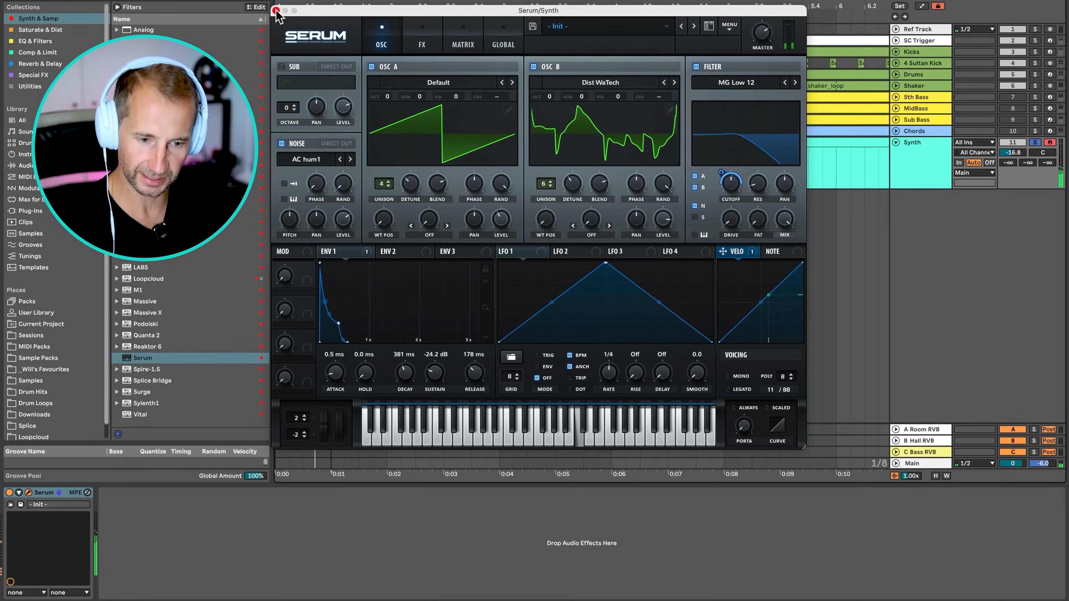
click(275, 11)
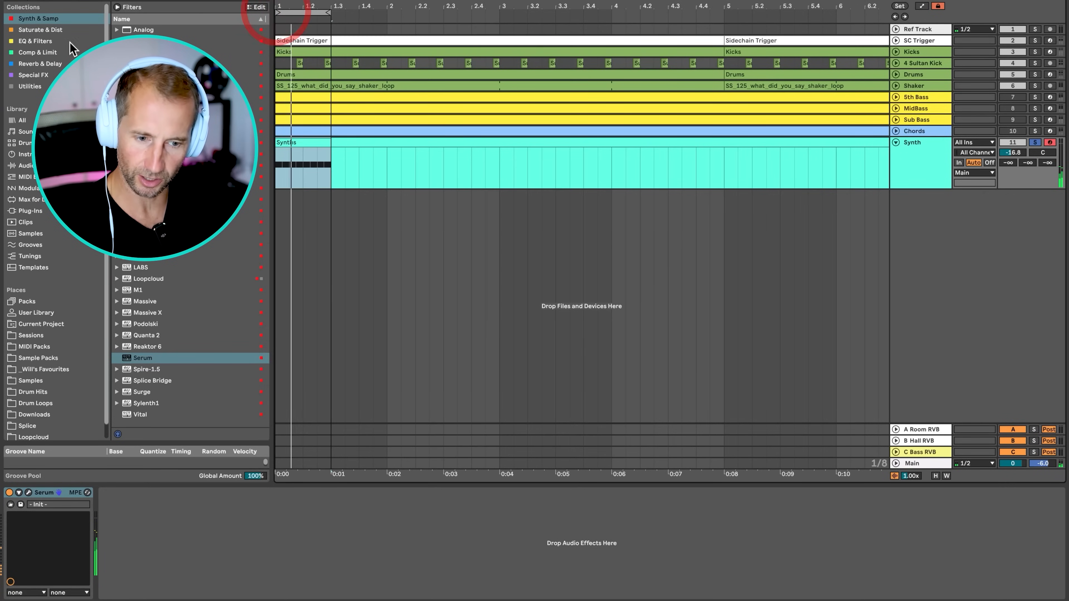
Add EQ Eight after Serum with a low cut at 290 Hz and Q 0.38, and set the Synth track's A Room RVB send to -0.3.
click(40, 30)
click(60, 43)
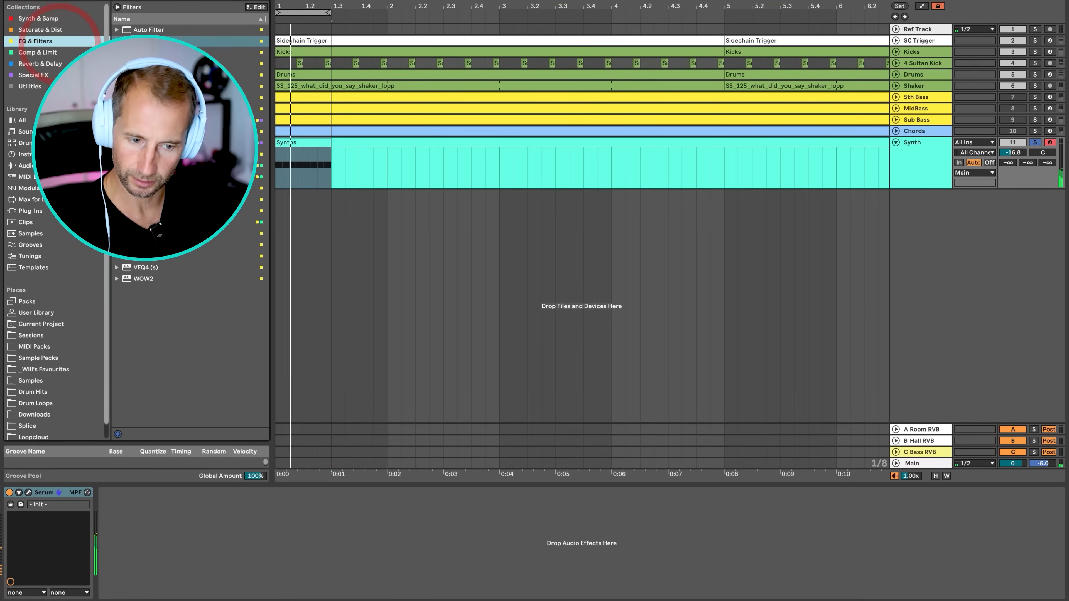
drag(145, 41, 114, 513)
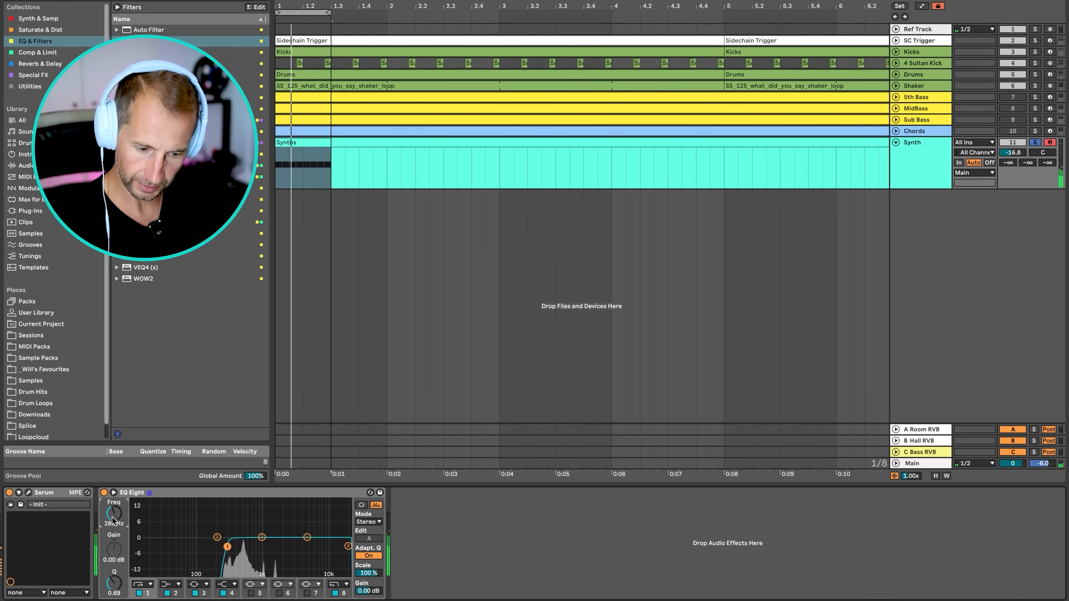
drag(227, 546, 227, 555)
drag(1008, 163, 1008, 159)
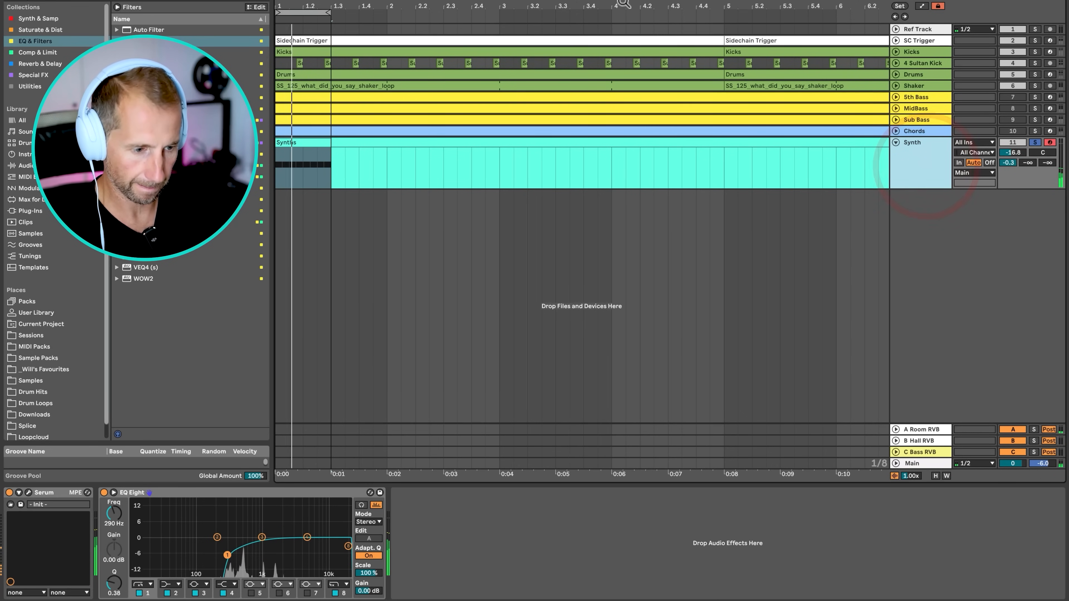
Reopen Serum and raise the filter's cutoff and fat amounts slightly.
drag(622, 5, 622, 1)
click(28, 493)
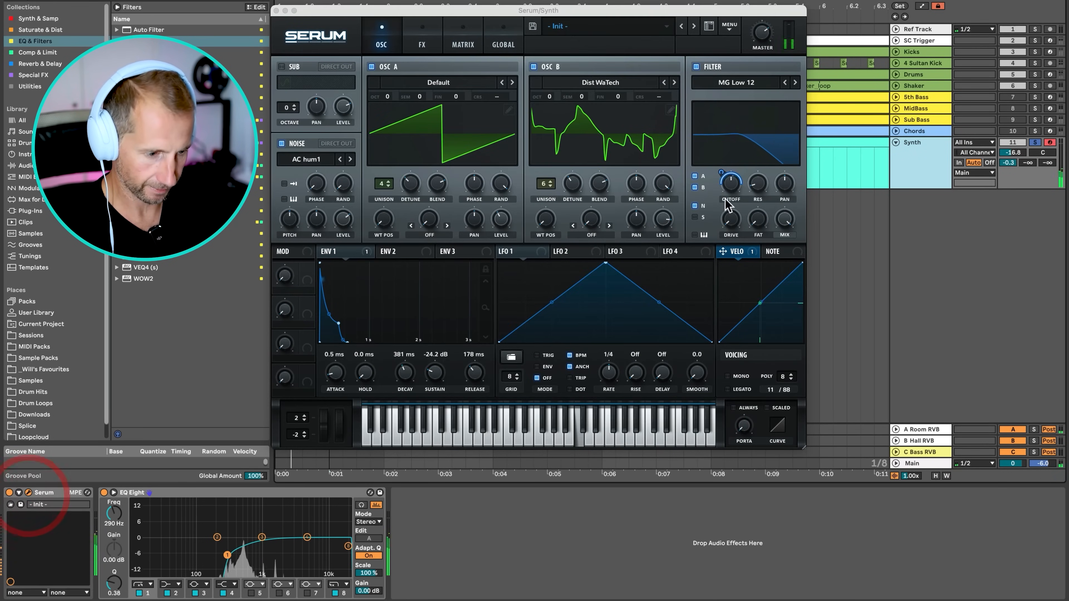
mouse_move(732, 183)
mouse_down()
mouse_move(733, 192)
mouse_move(733, 175)
mouse_up()
drag(754, 226, 754, 201)
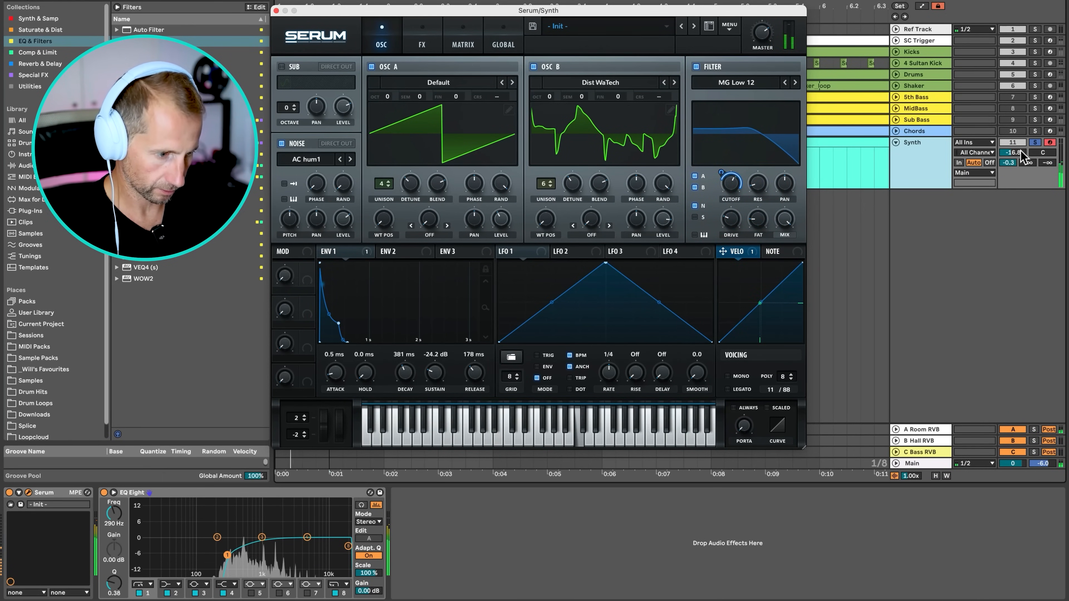
Set the Synth track's volume to -18.8 dB, close Serum, and unsolo the track to play it with the full groove.
drag(1020, 152, 1020, 159)
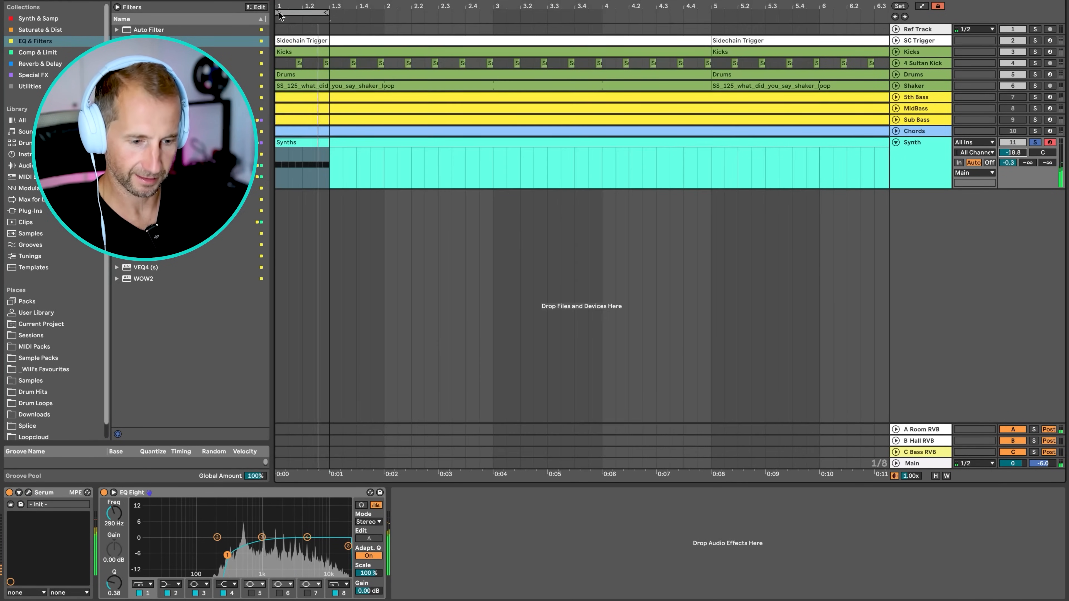
click(276, 10)
click(1035, 142)
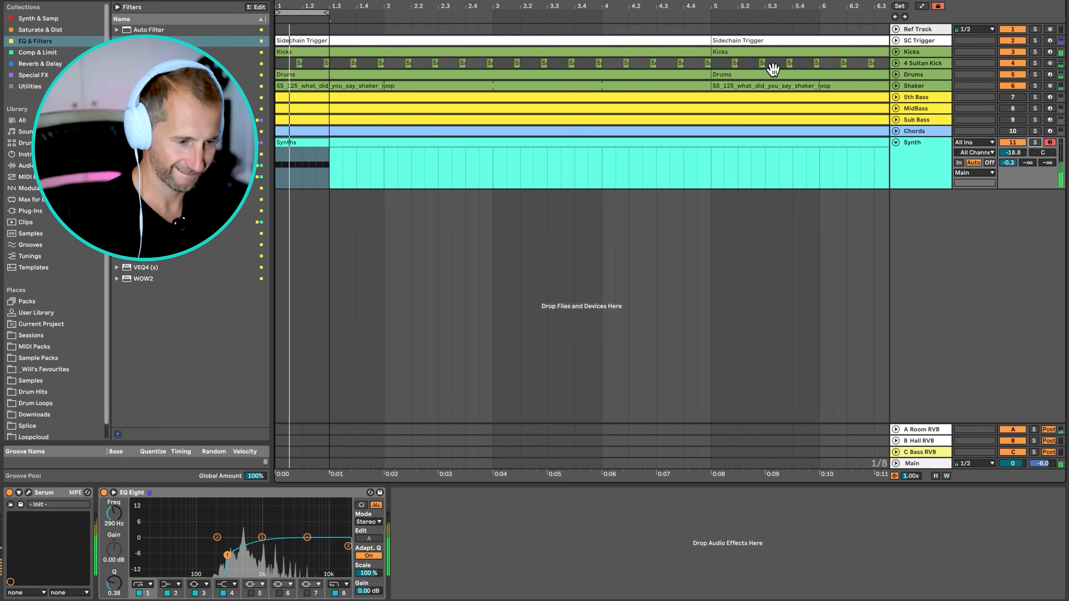
Open the Synths clip and duplicate its half-bar run of C4 notes to fill the first bar.
drag(392, 7, 356, 2)
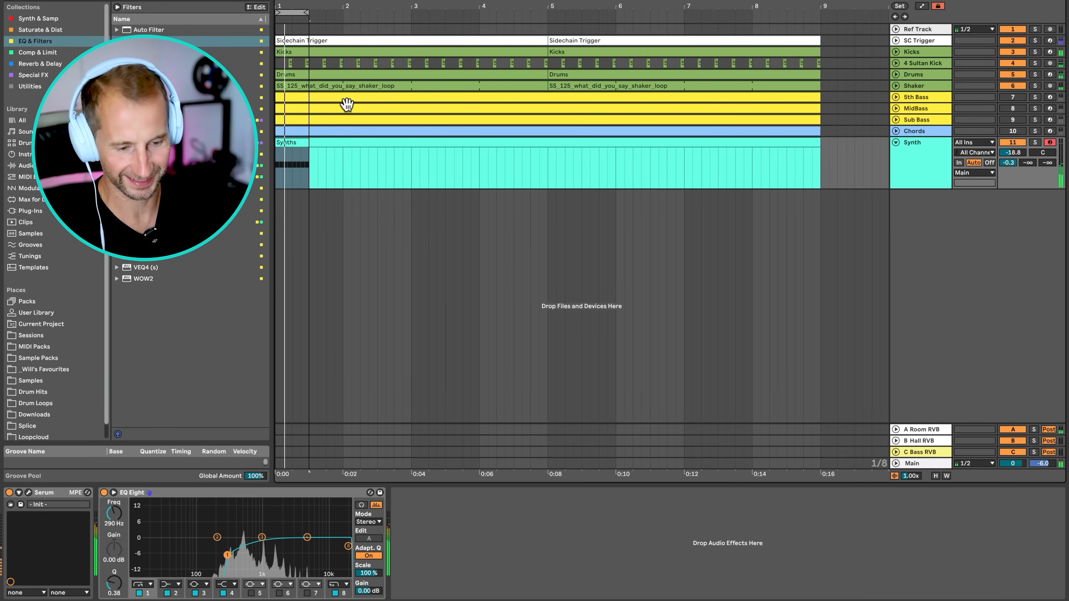
double_click(302, 143)
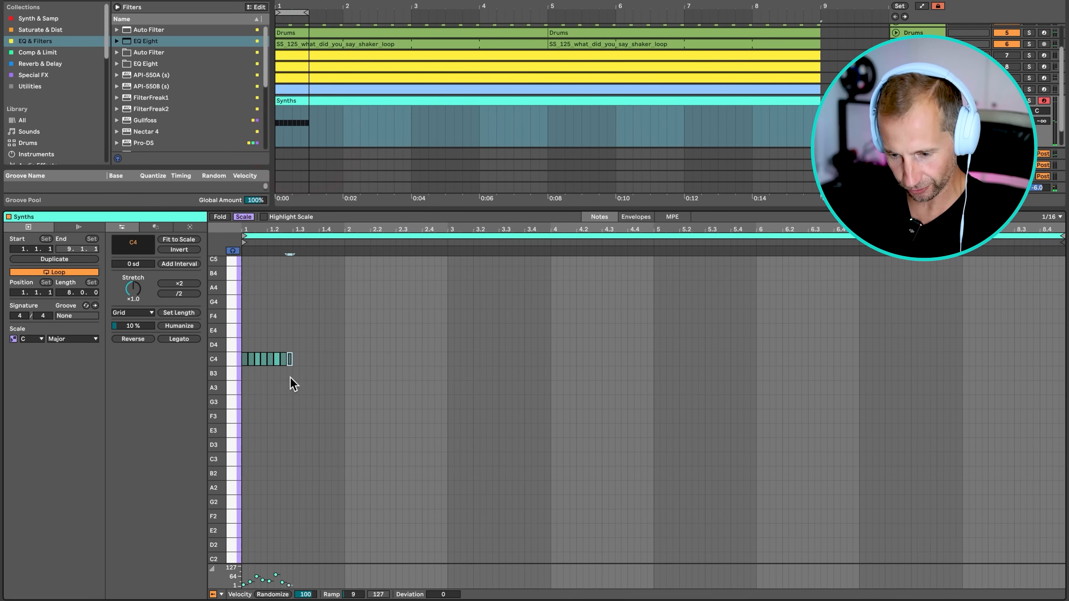
drag(292, 374, 232, 357)
key(super+d)
click(319, 335)
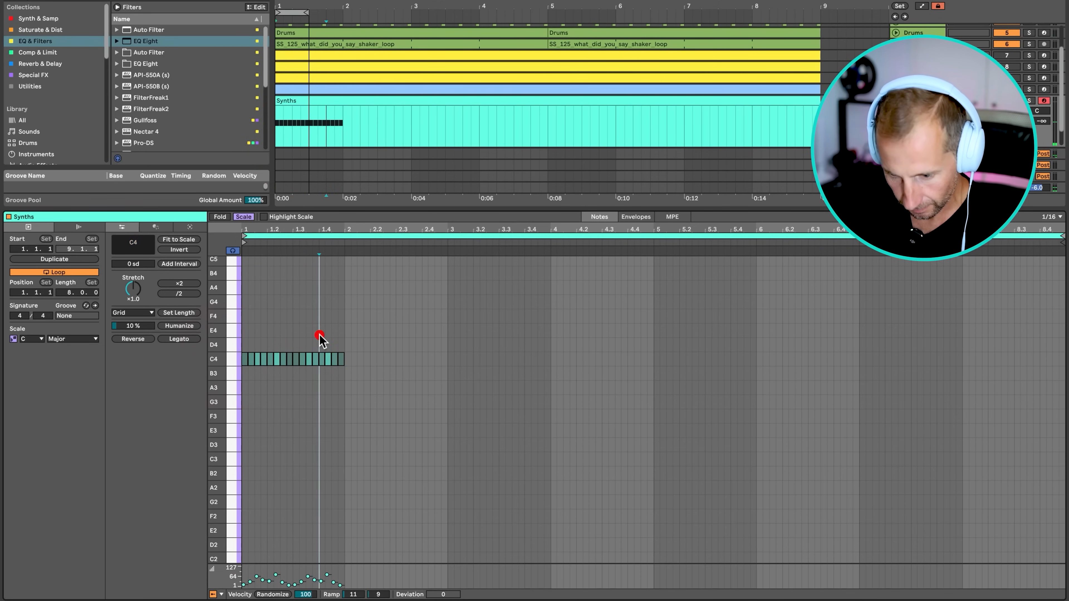
Duplicate the first bar's C4 notes seven times to fill all eight bars of the Synths clip.
drag(349, 373, 229, 359)
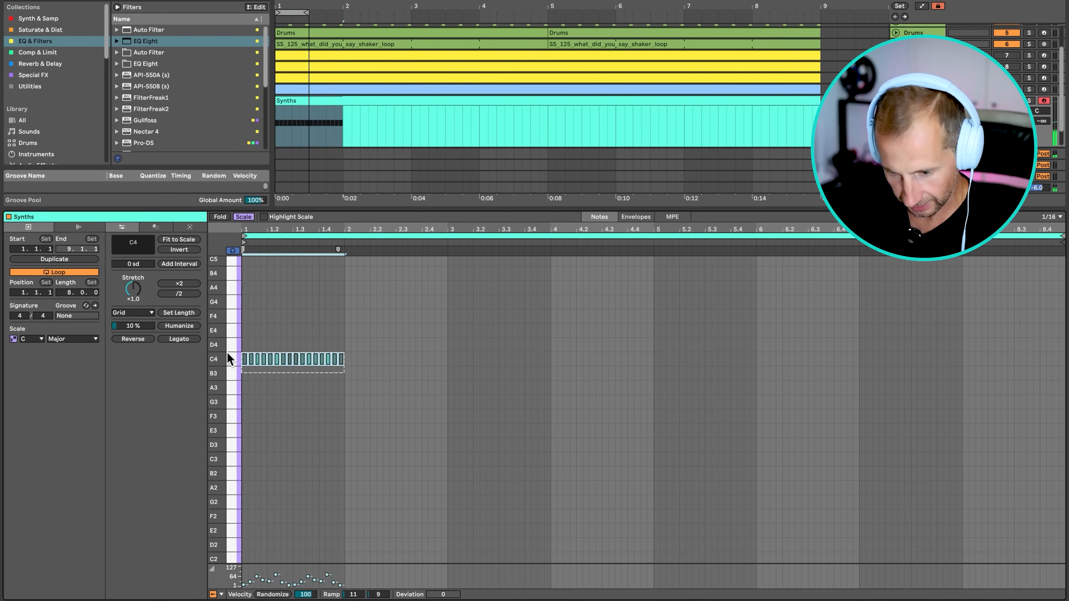
key(super+d)
key(super+d)
key(super+d)
key(super+d)
key(super+d)
key(super+d)
key(super+d)
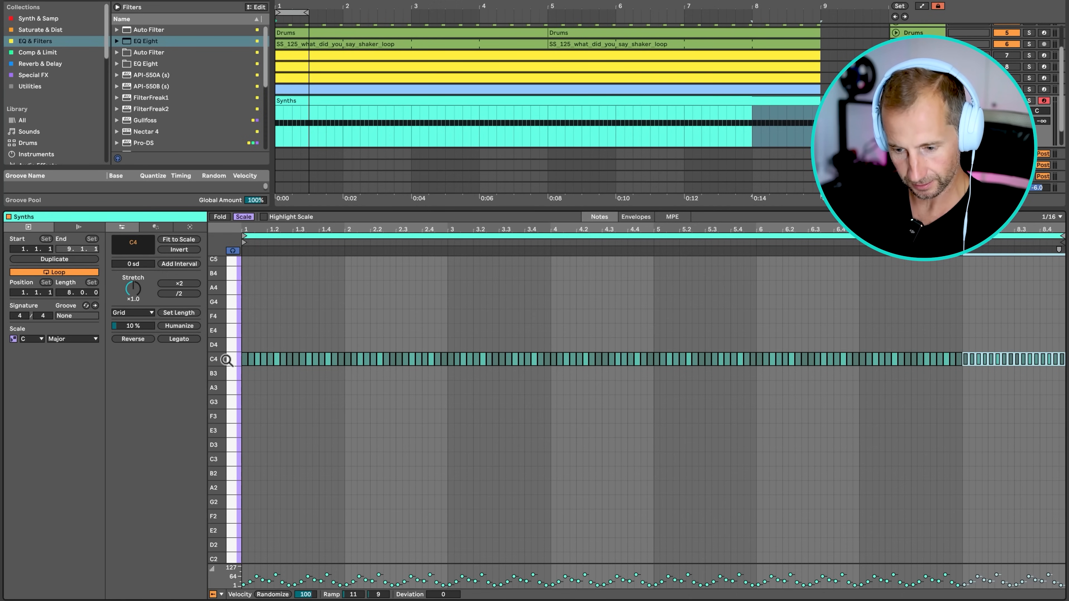
Transpose all the C4 notes down one octave to C3 and play the clip.
click(235, 360)
key(shift+Down)
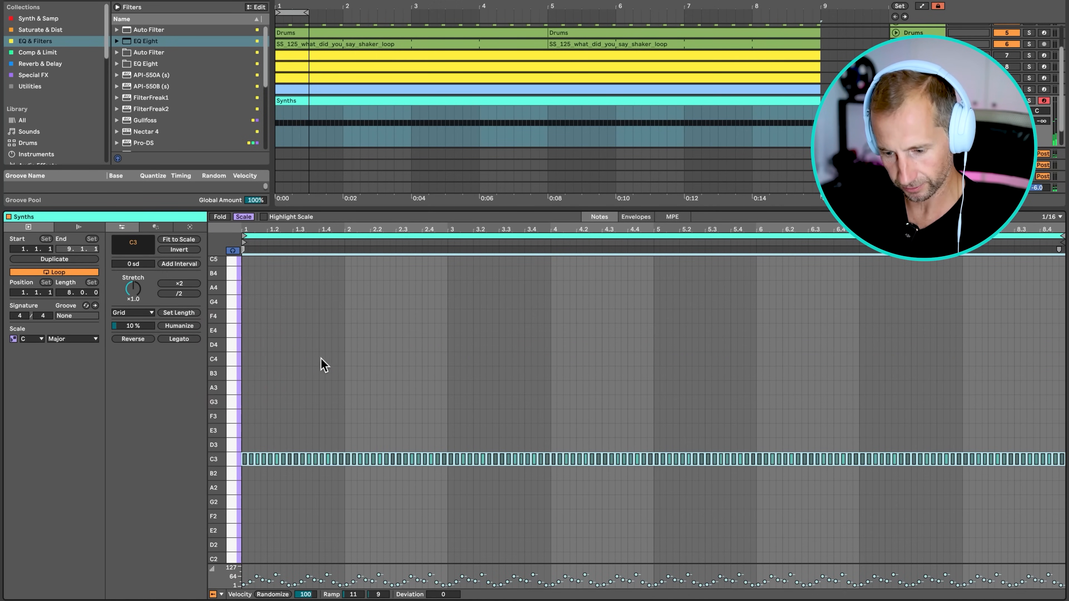
click(318, 366)
key(space)
scroll(320, 365, down, 2)
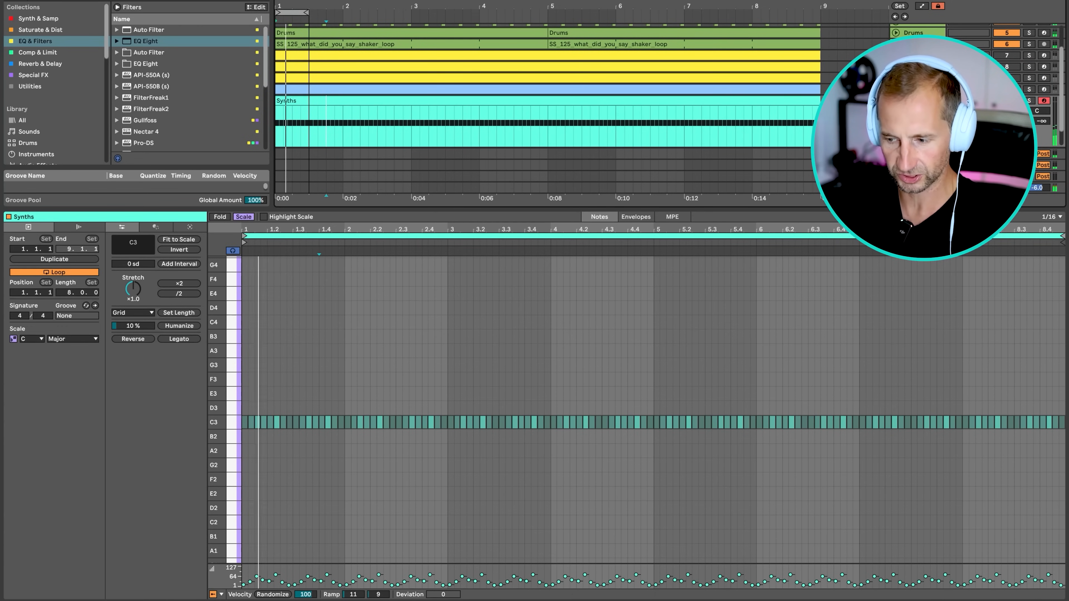
scroll(316, 400, down, 4)
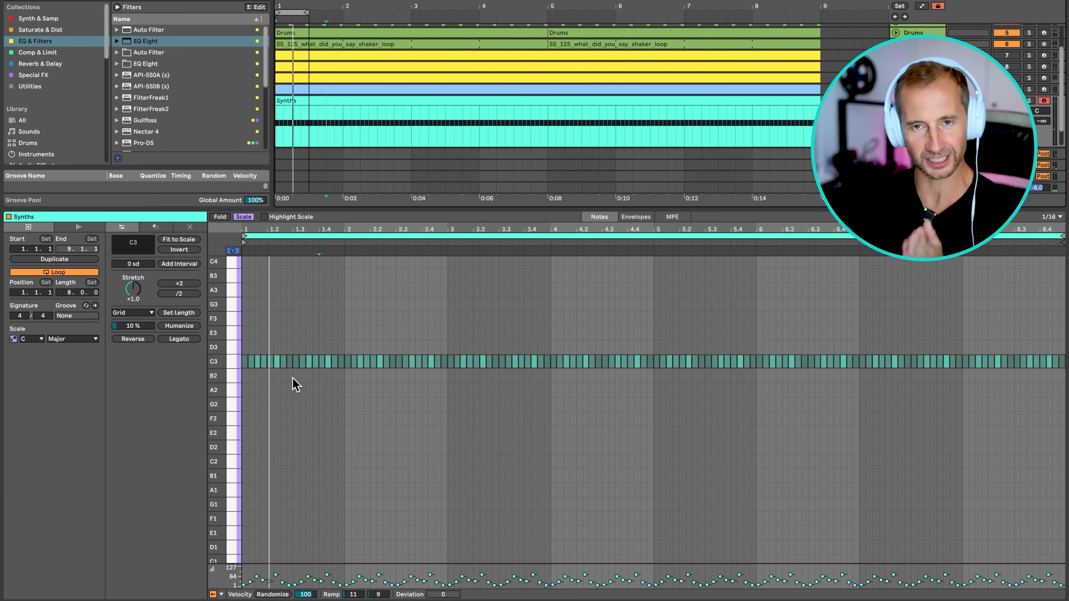
Stop playback and copy the whole row of C3 notes down to G2.
click(230, 362)
key(space)
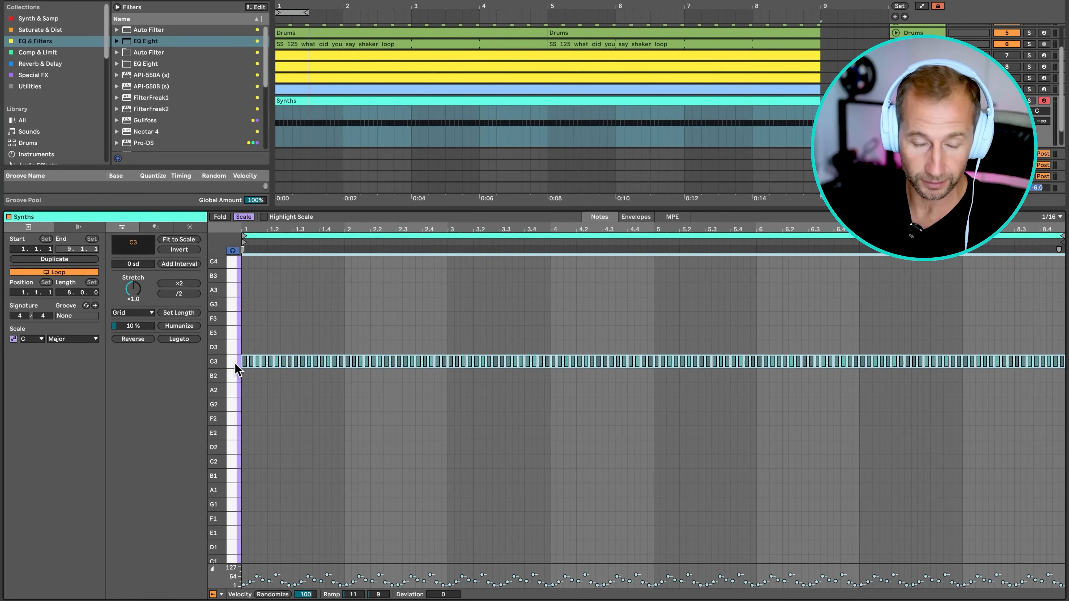
click(233, 362)
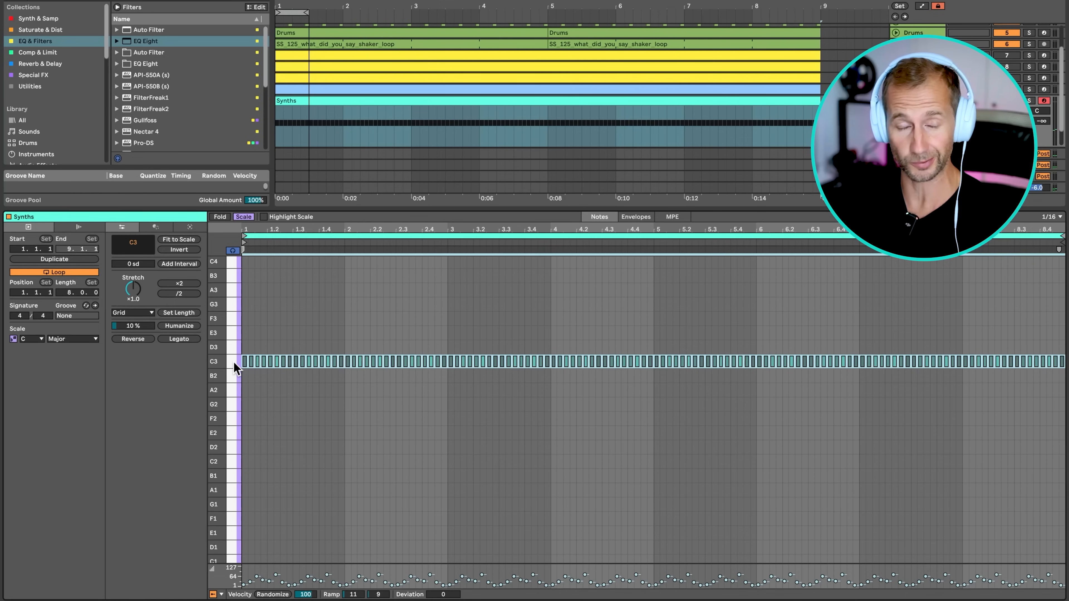
drag(233, 361, 234, 304)
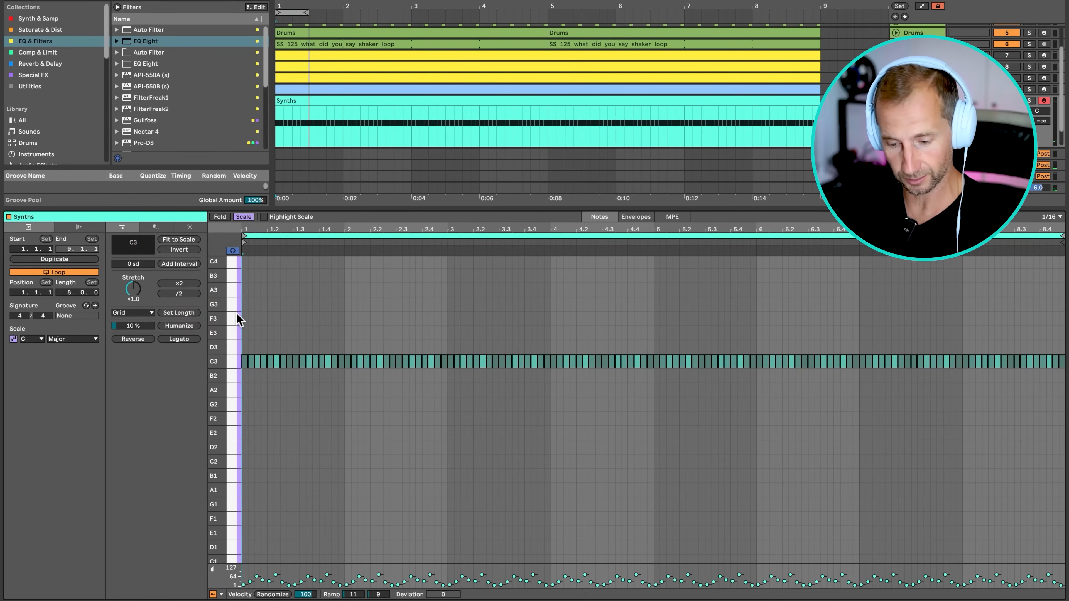
click(233, 359)
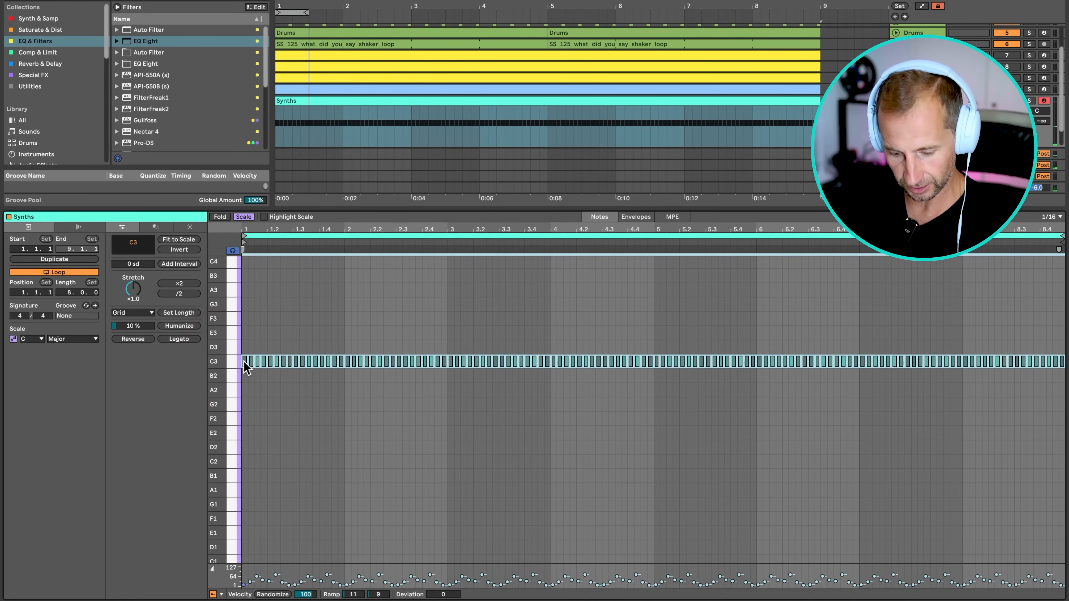
drag(246, 368, 248, 408)
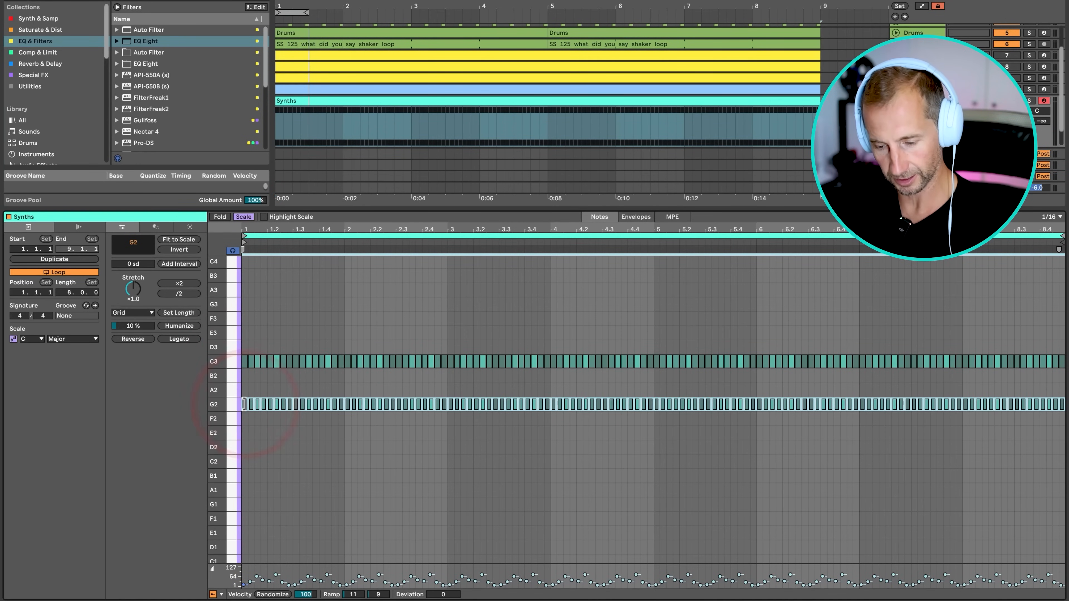
Play the groove with the loop extended to all eight bars and set the Synth track's volume to -26.4 dB.
key(space)
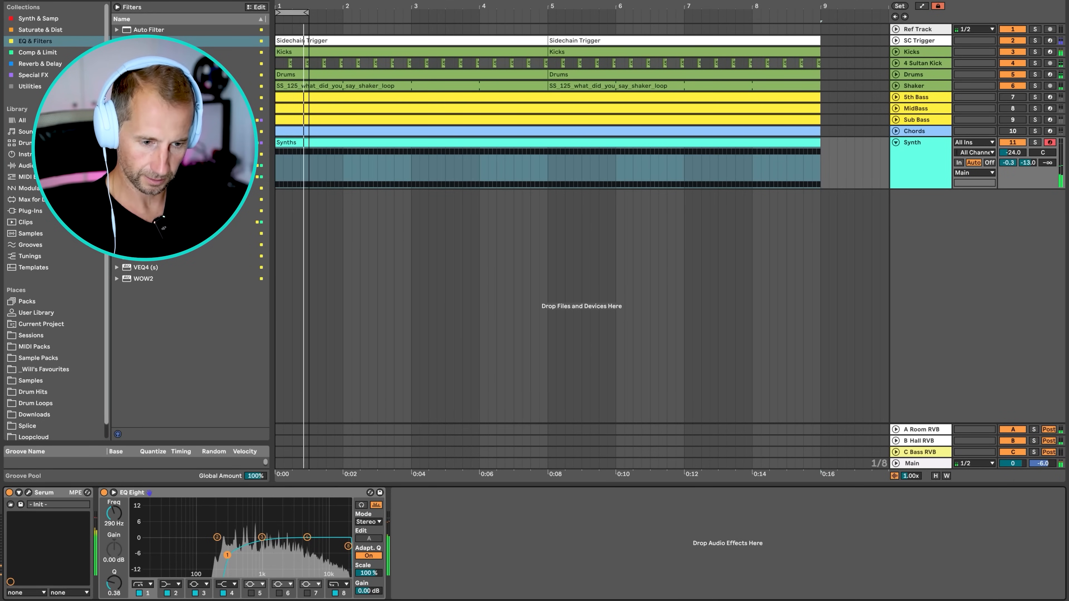
drag(788, 19, 820, 17)
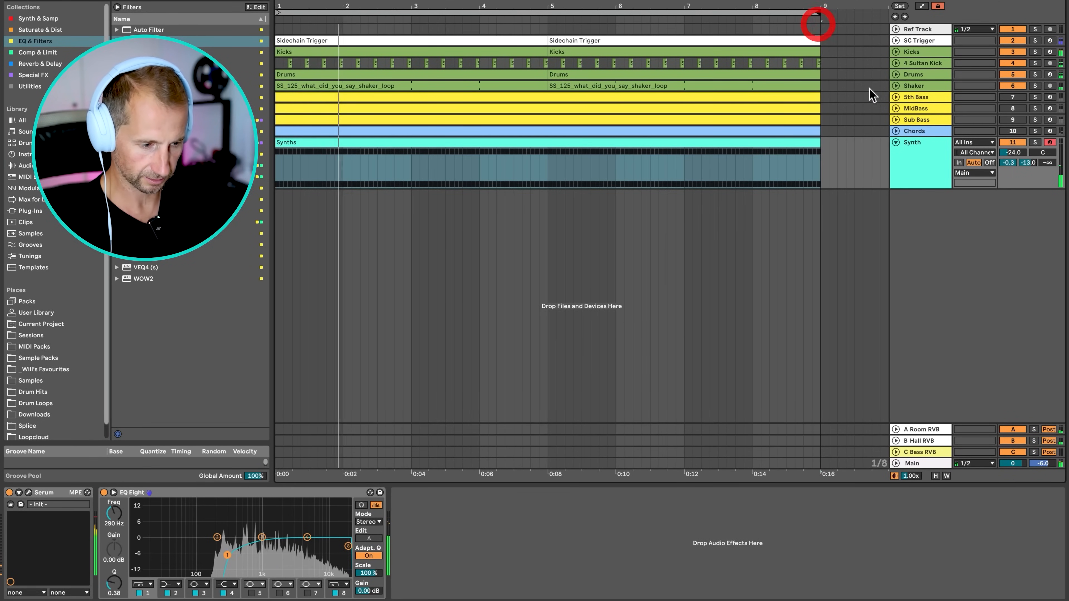
click(931, 163)
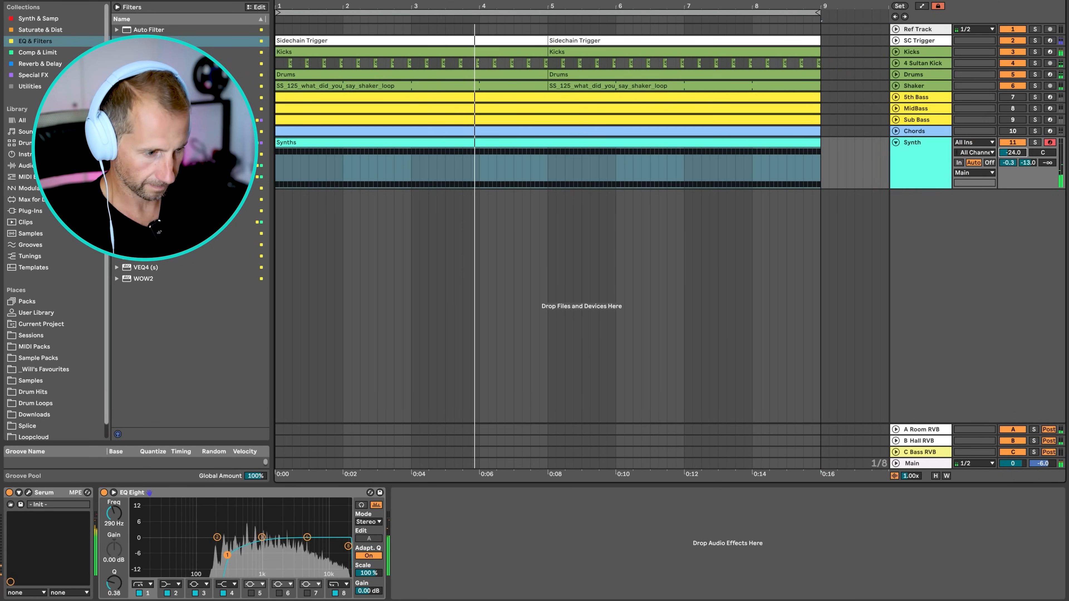
drag(1012, 153, 1011, 149)
Activate the 5th Bass, MidBass and Sub Bass tracks, setting 5th Bass's B Hall RVB send to -6.0.
click(1011, 97)
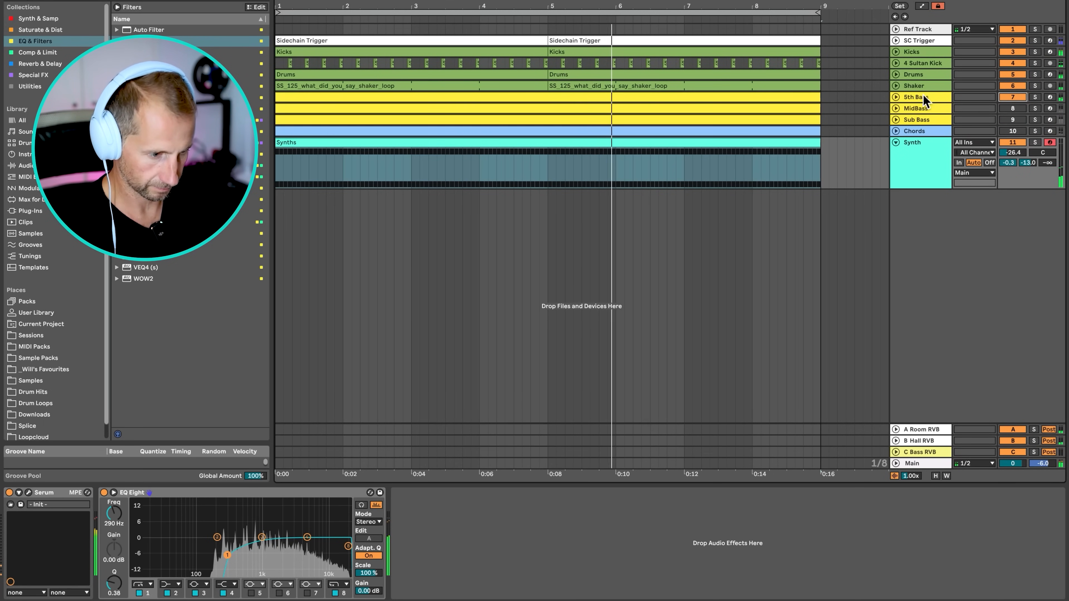
click(896, 98)
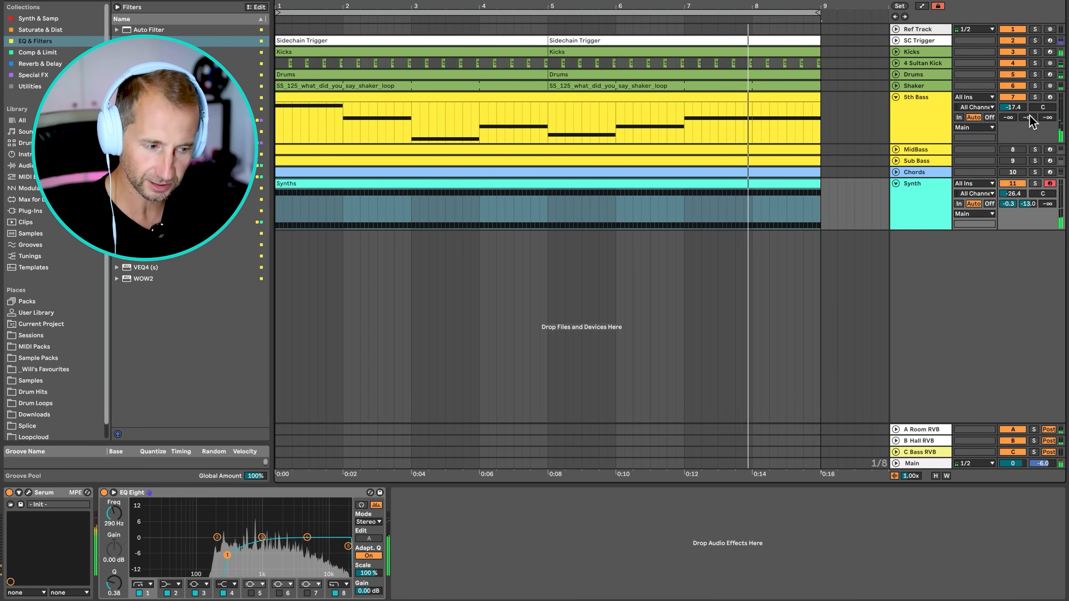
drag(1027, 117, 1030, 121)
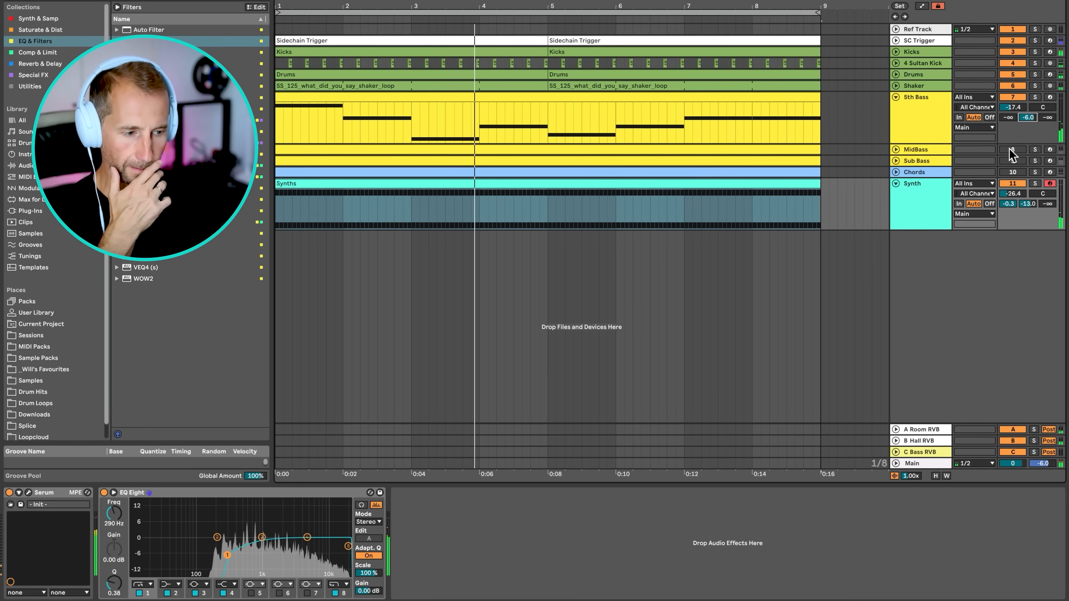
click(1012, 150)
click(1012, 161)
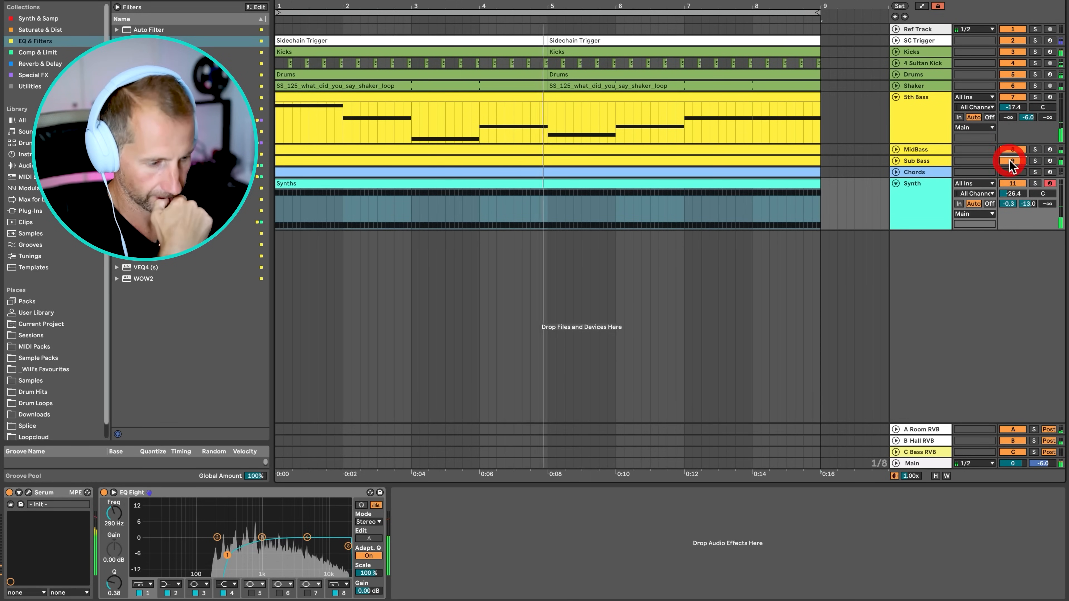
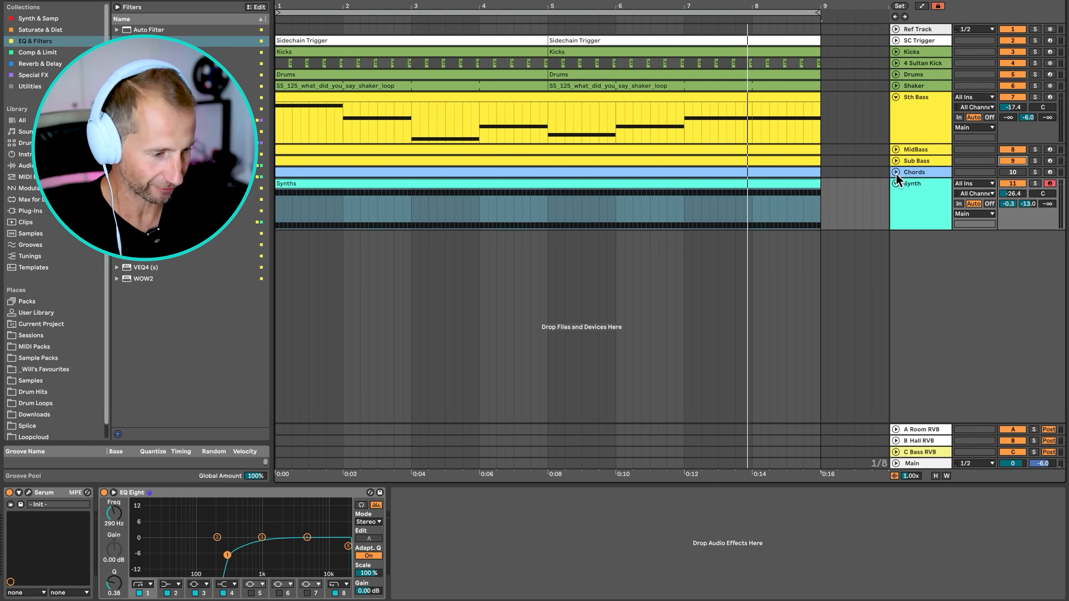
Solo the Synth track and play it on its own.
click(896, 184)
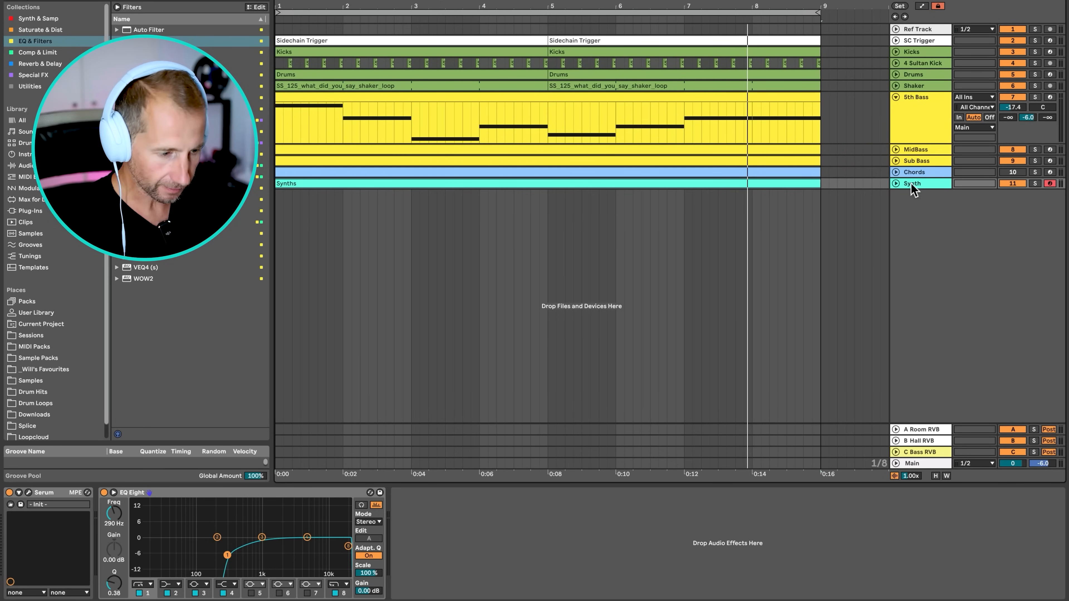
click(1035, 183)
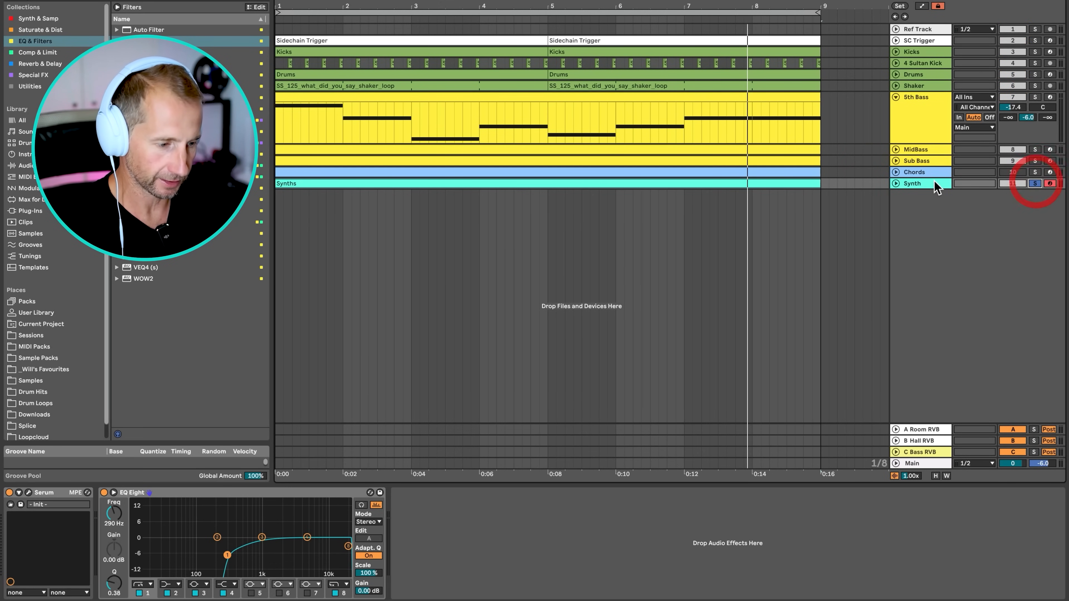
click(894, 184)
key(space)
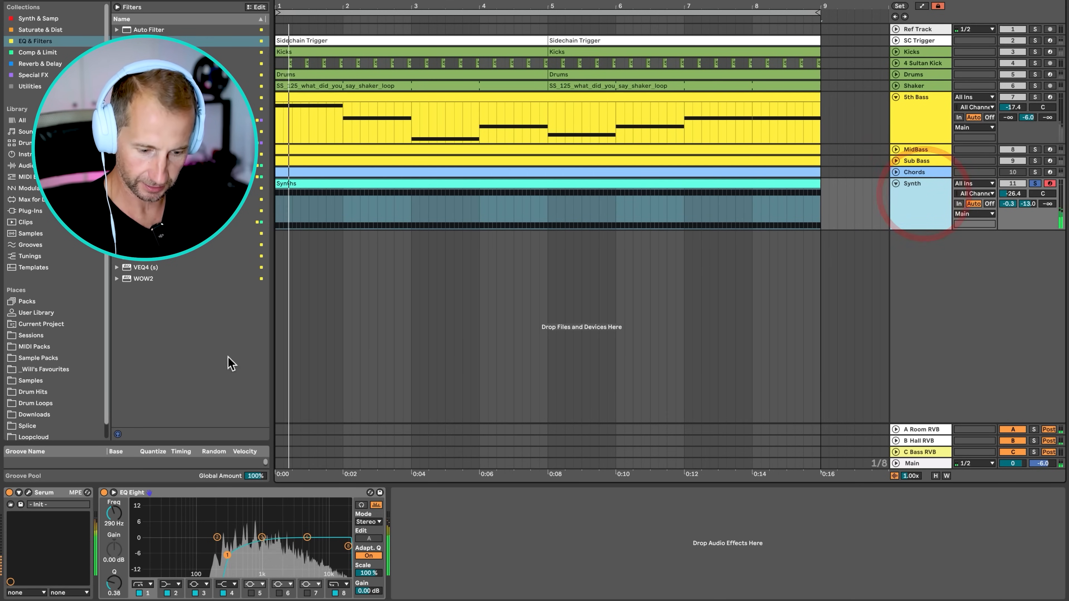
Add a Delay after EQ Eight with Ping Pong enabled and Dry/Wet at 100%, and play the soloed synth.
click(42, 76)
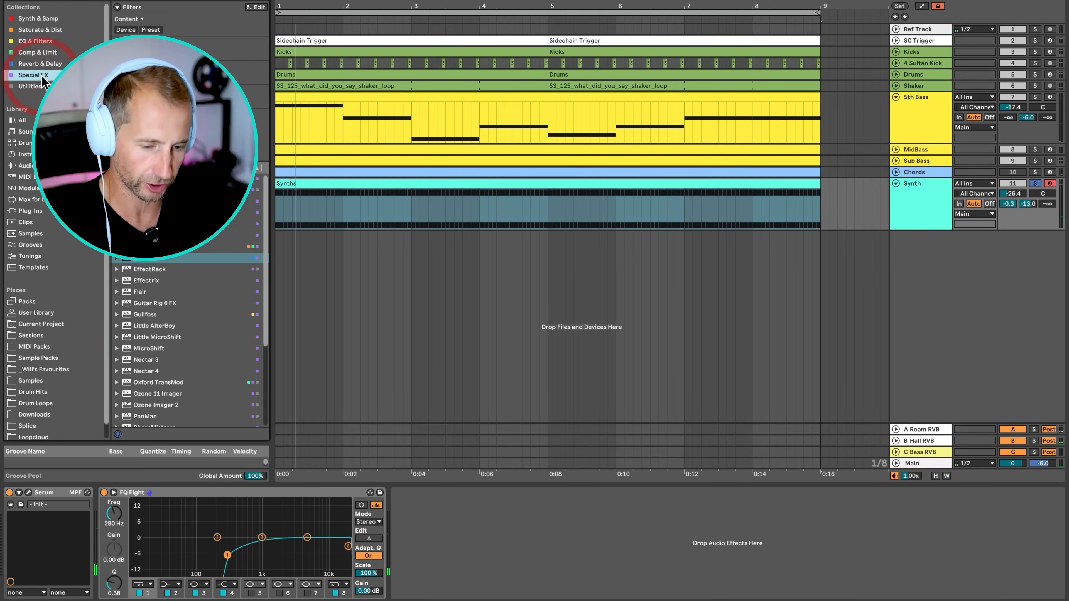
click(43, 64)
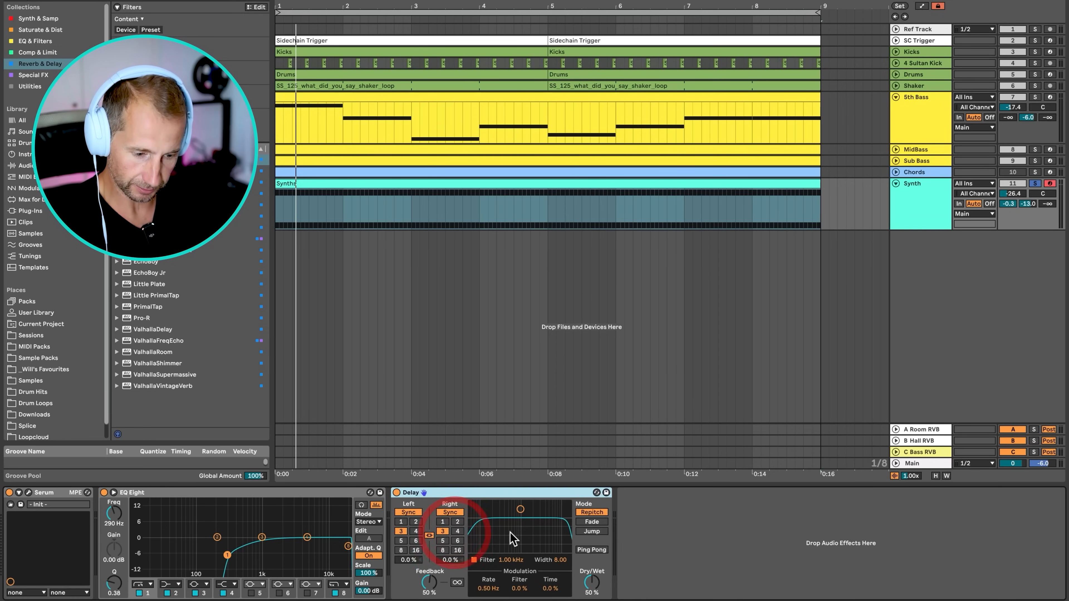
click(594, 550)
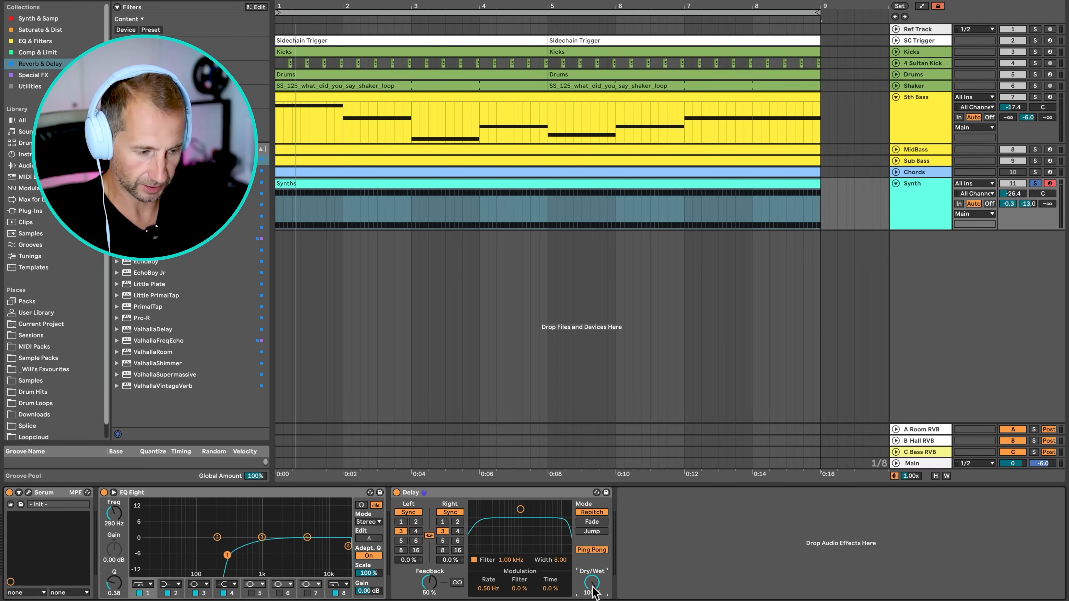
click(1035, 183)
key(space)
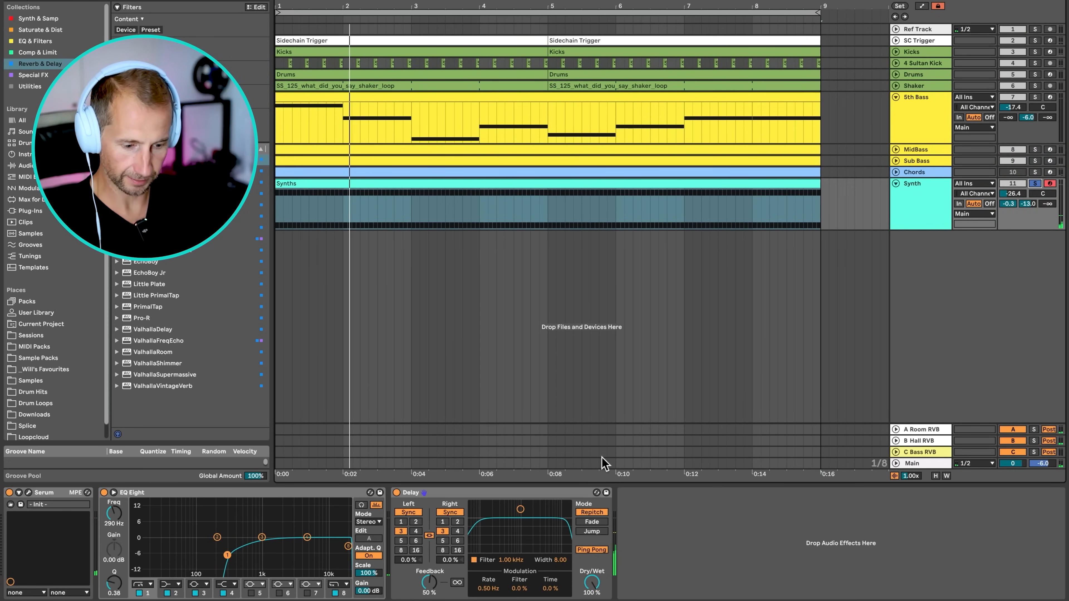
Set the Delay's feedback to 4.5% and use unlinked, unsynced times of 1.01 ms left and 21.6 ms right.
drag(437, 593, 438, 600)
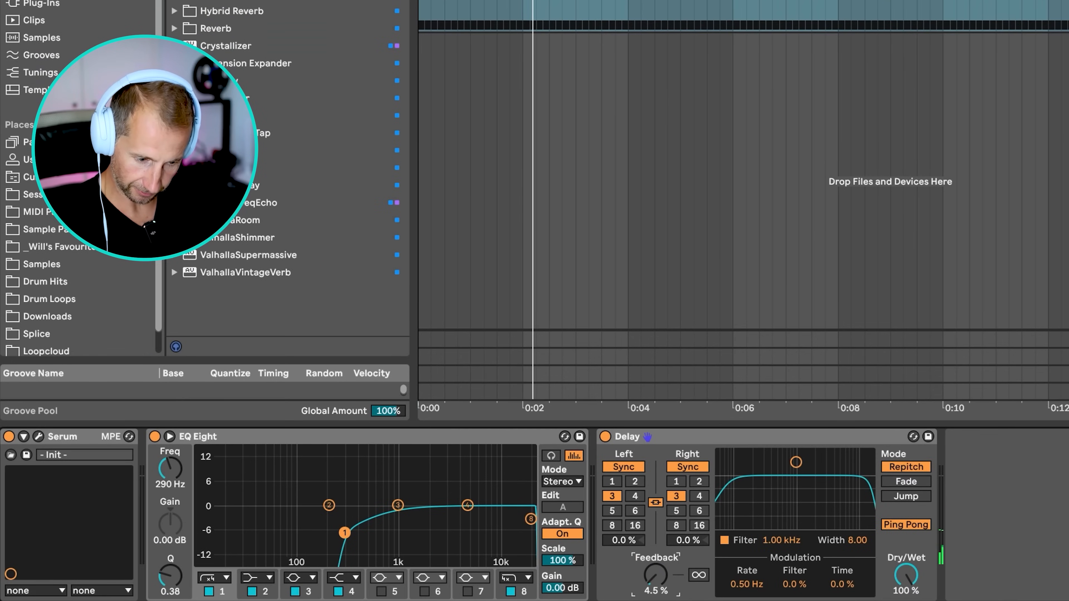
click(688, 467)
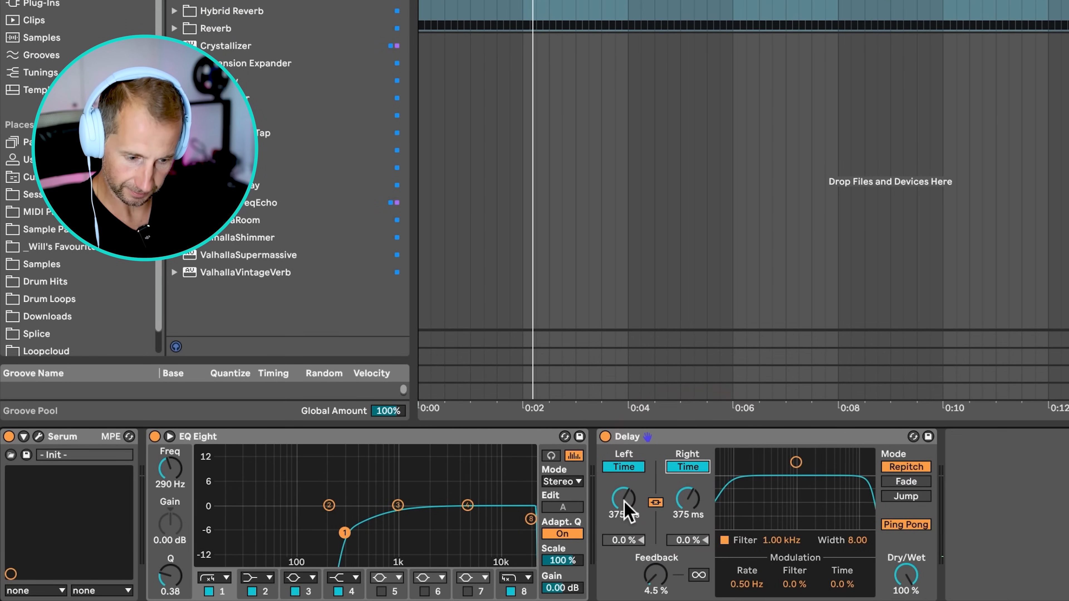
click(661, 503)
click(696, 465)
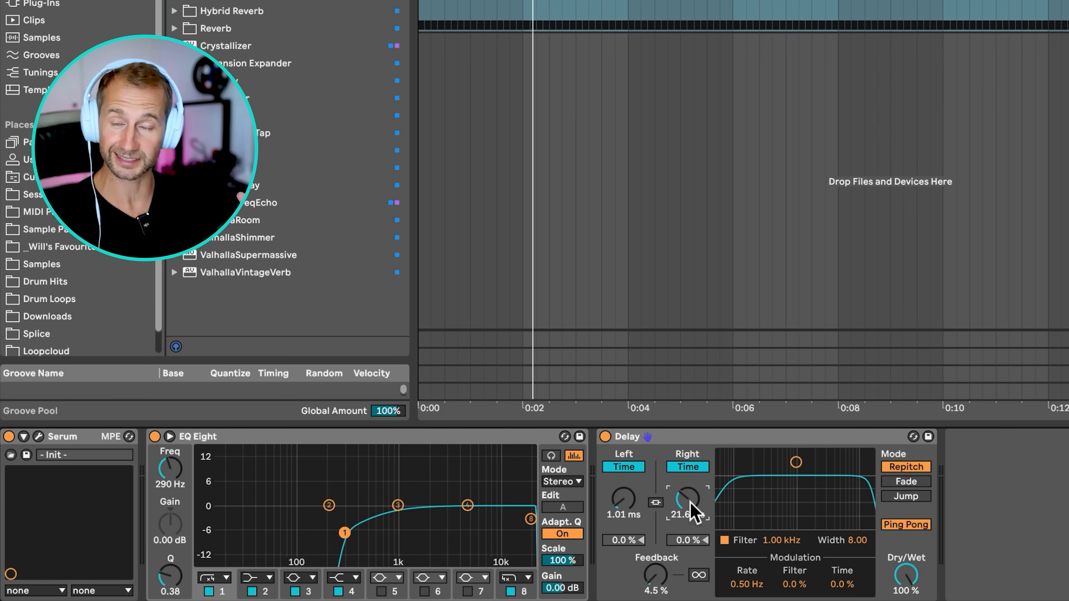
Compare the synth with the Delay bypassed and enabled, and reduce the right delay time to 3.71 ms.
key(space)
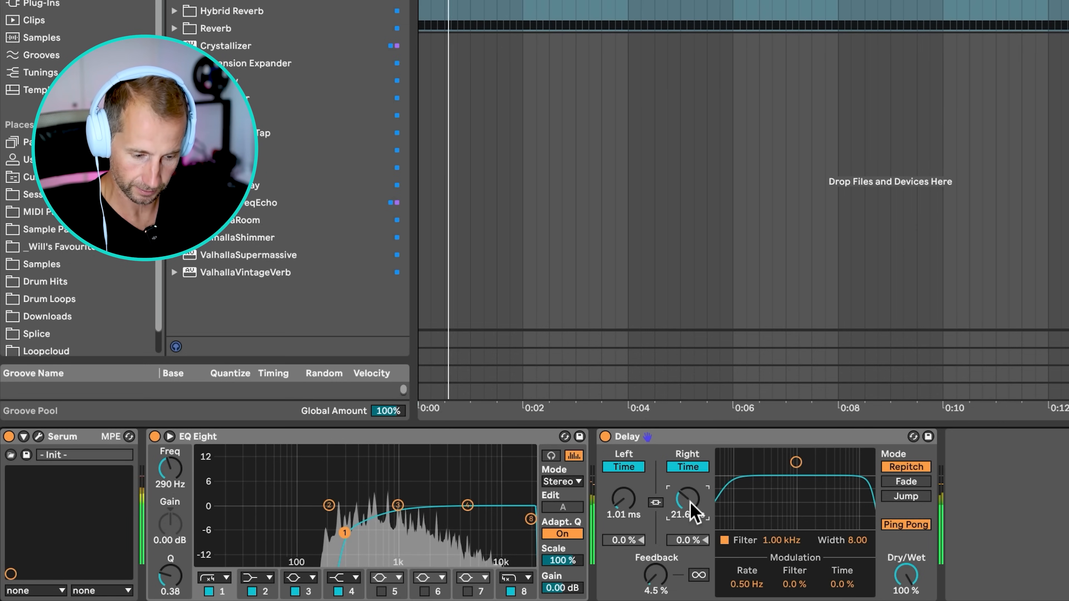
click(604, 437)
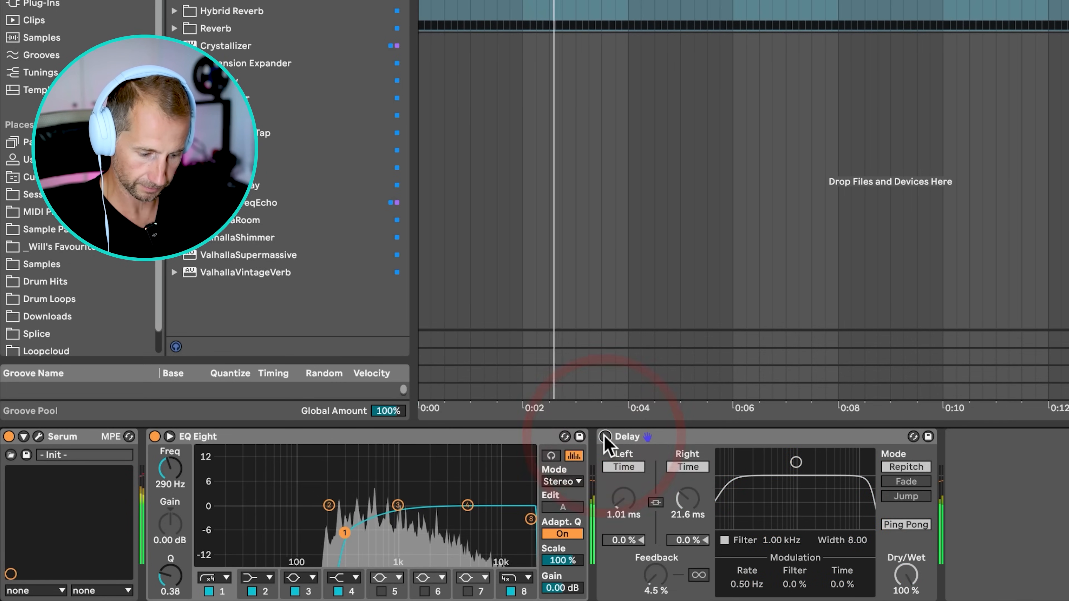
click(605, 437)
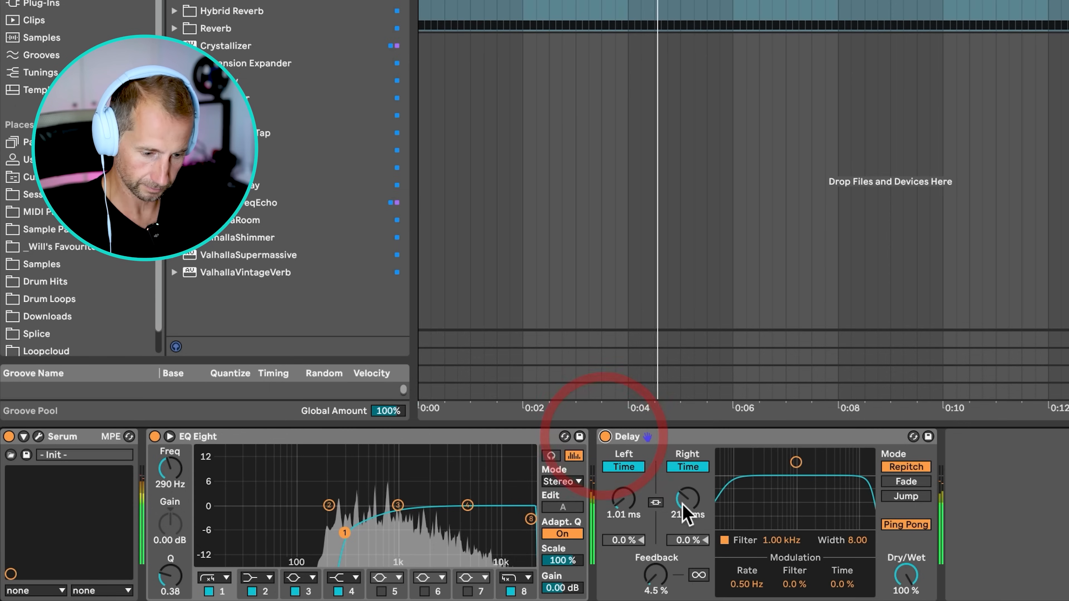
mouse_move(683, 505)
mouse_down()
mouse_move(694, 518)
mouse_move(690, 500)
mouse_move(689, 544)
mouse_move(690, 510)
mouse_up()
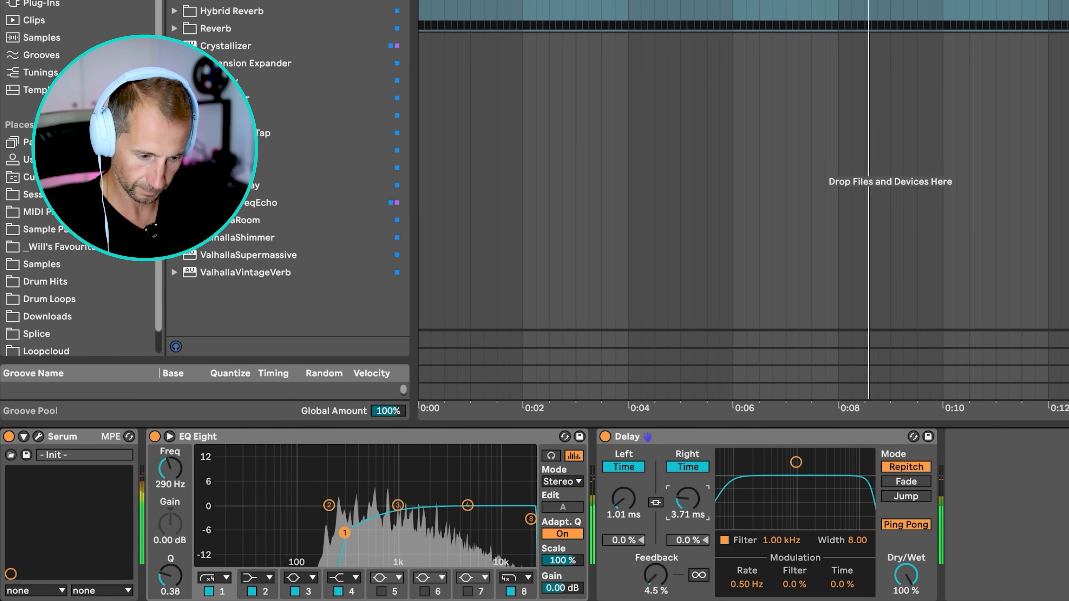
Set the Delay's feedback to 0% and show its automation in a new lane on the Synth track.
drag(905, 575, 906, 533)
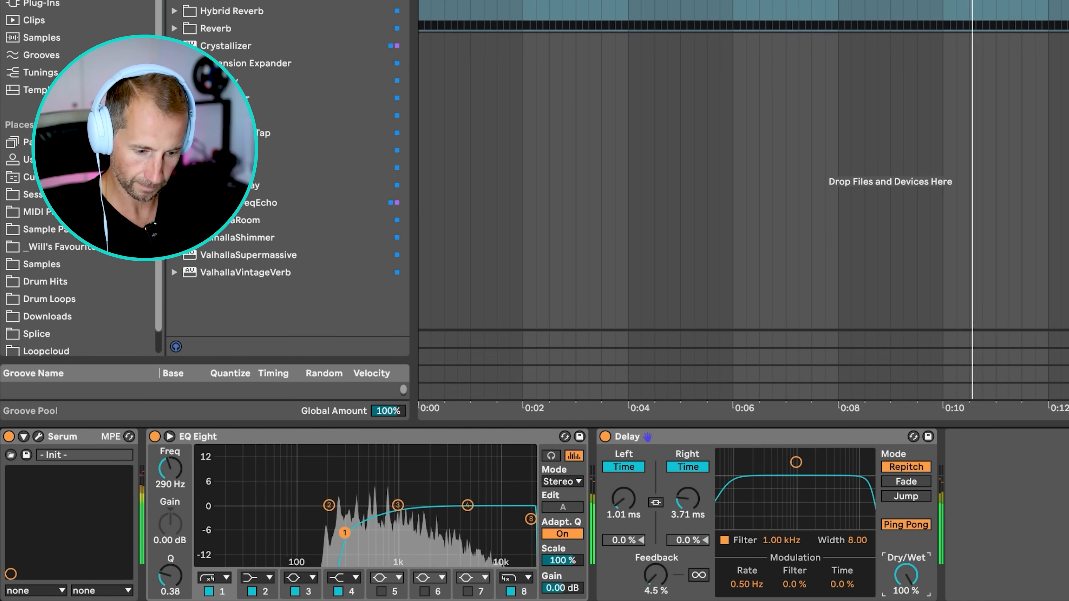
drag(656, 575, 660, 578)
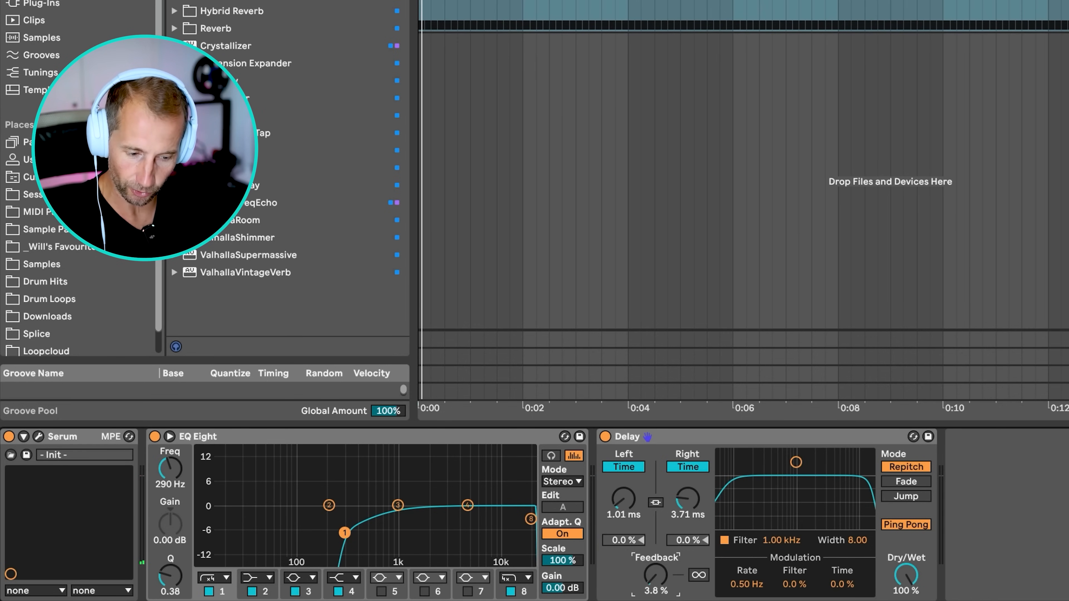
right_click(660, 572)
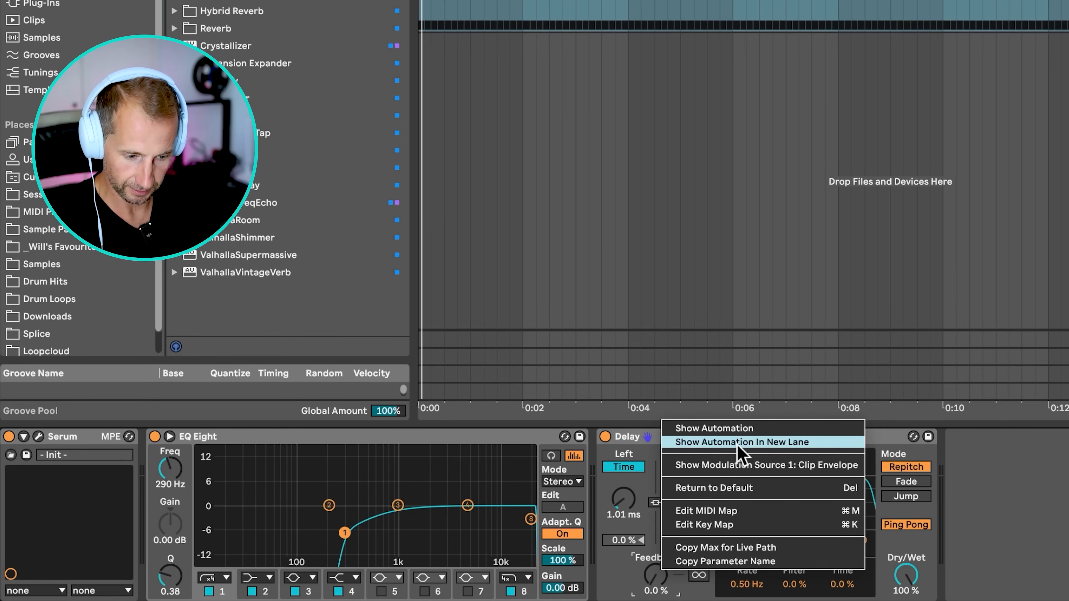
click(590, 498)
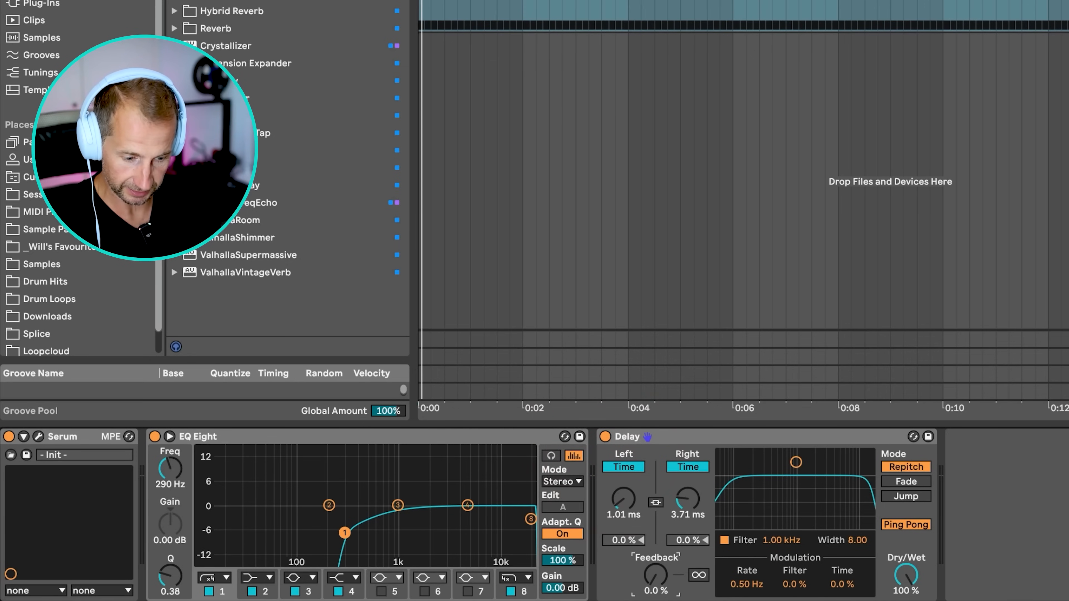
right_click(654, 576)
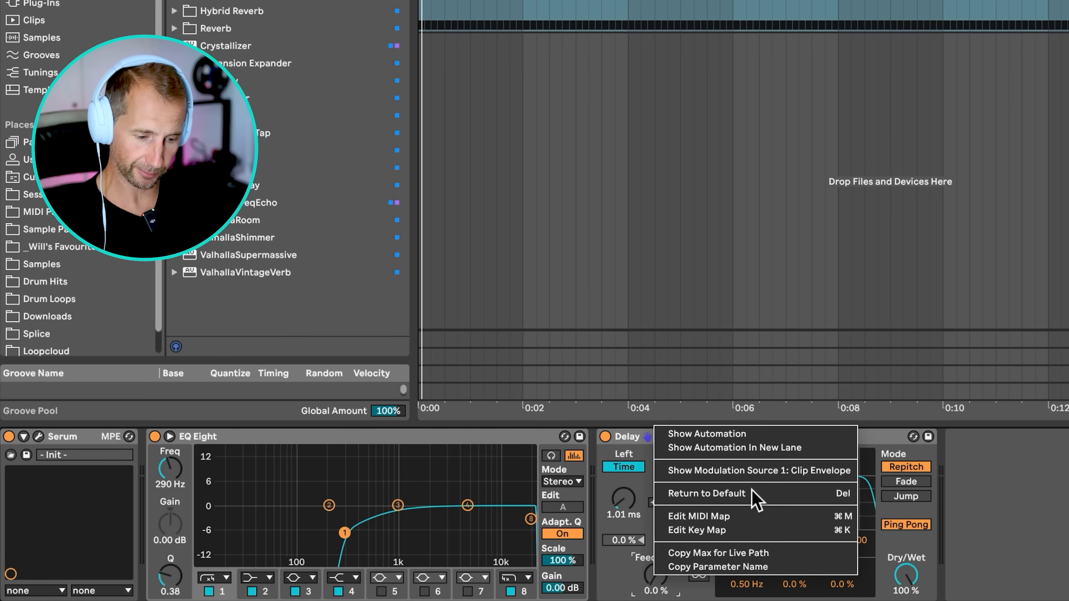
click(773, 445)
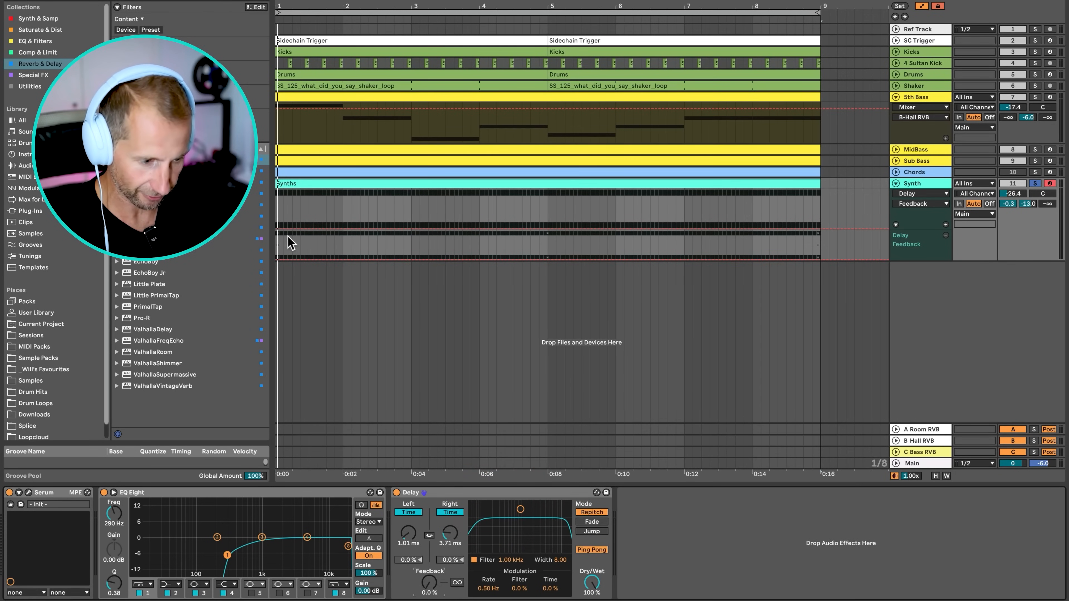
Draw Delay feedback automation from 0% up to 66% mid bar 2, down mid bar 4, up before bar 7, and down to 3.9% at the end.
click(281, 229)
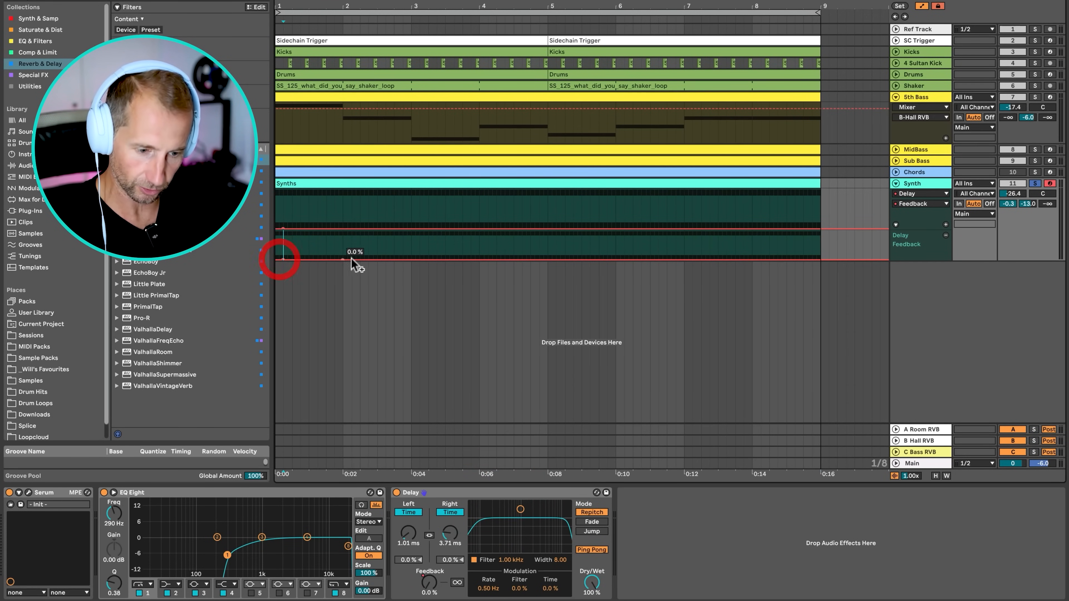
drag(411, 260, 377, 239)
key(space)
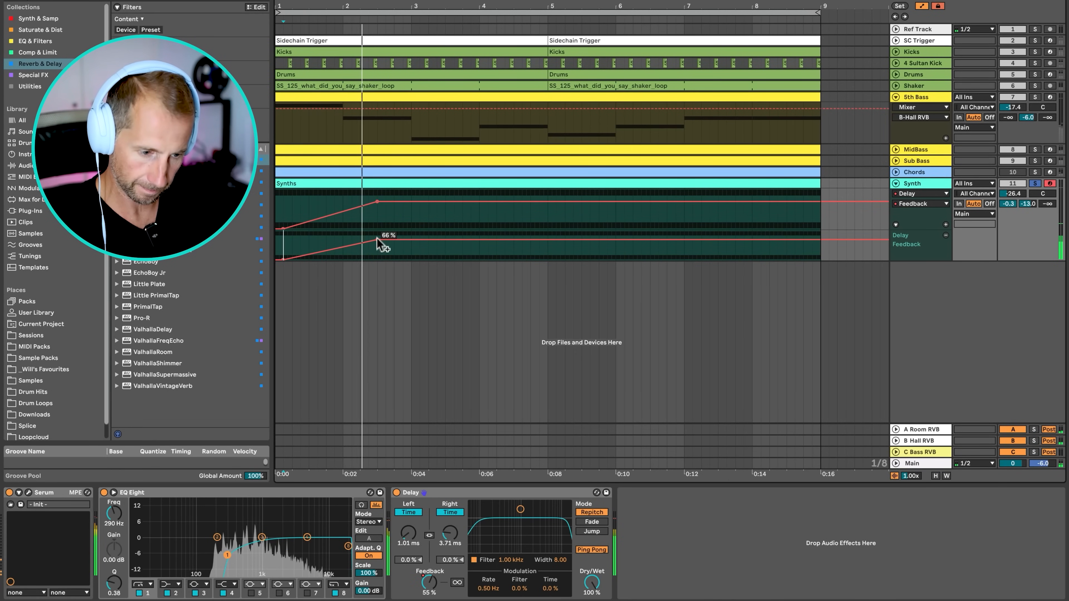
drag(513, 240, 513, 255)
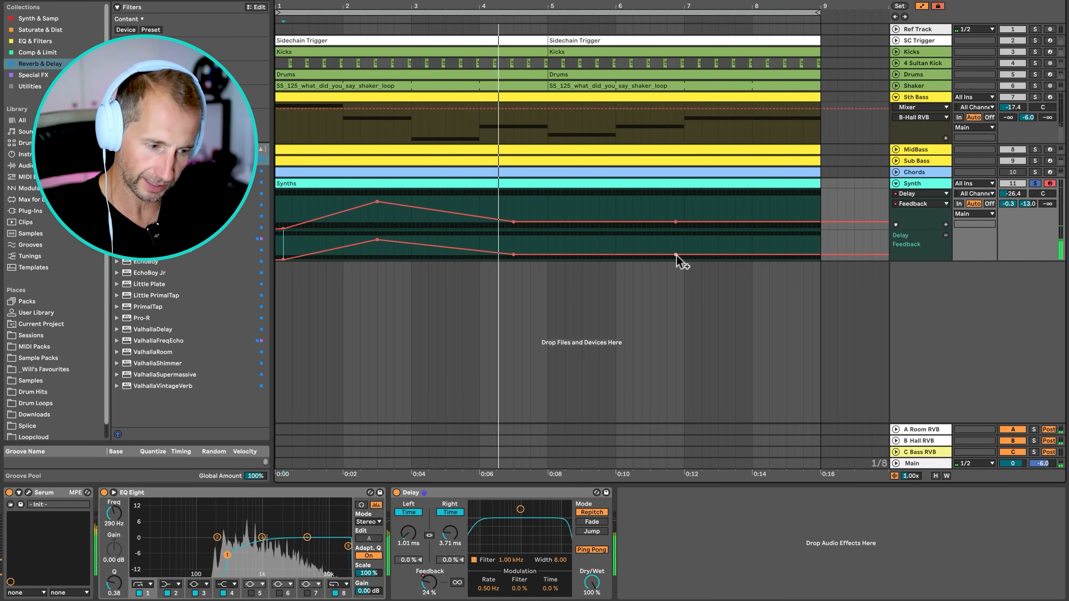
drag(675, 255, 676, 245)
drag(812, 245, 812, 259)
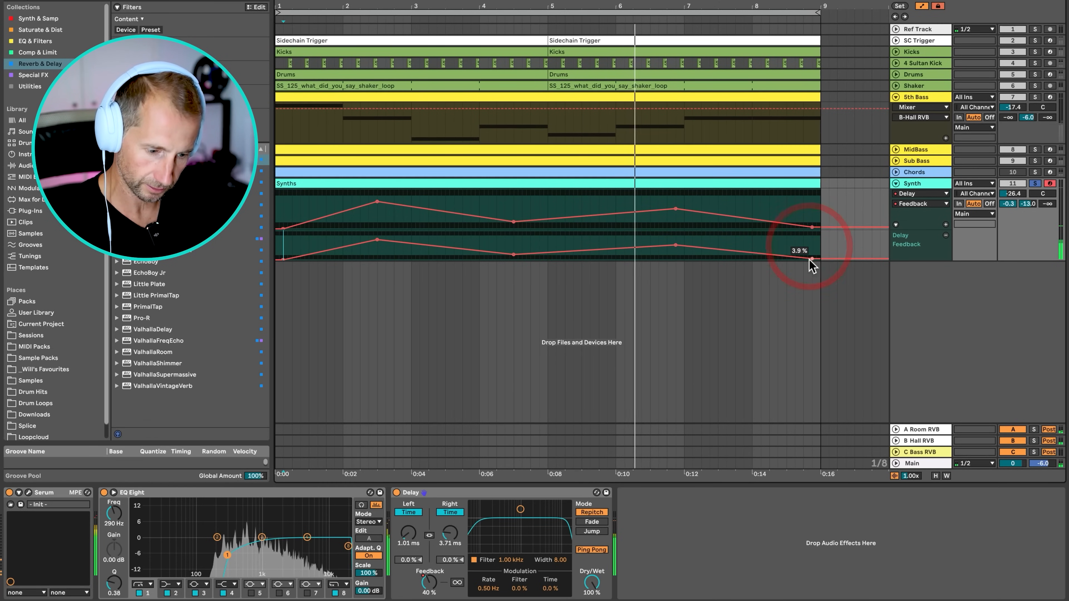
Add a lane for the Delay's left time and automate gentle rises around bars 2 and 6, falling to 1.00 ms in bar 4 and 1.01 ms at the end.
right_click(407, 539)
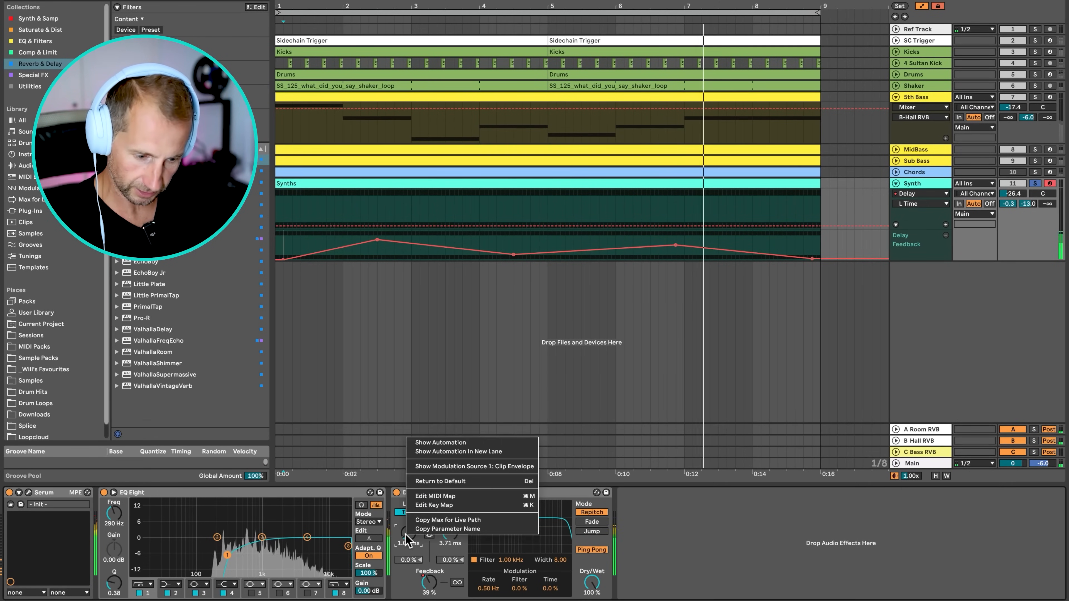
click(455, 452)
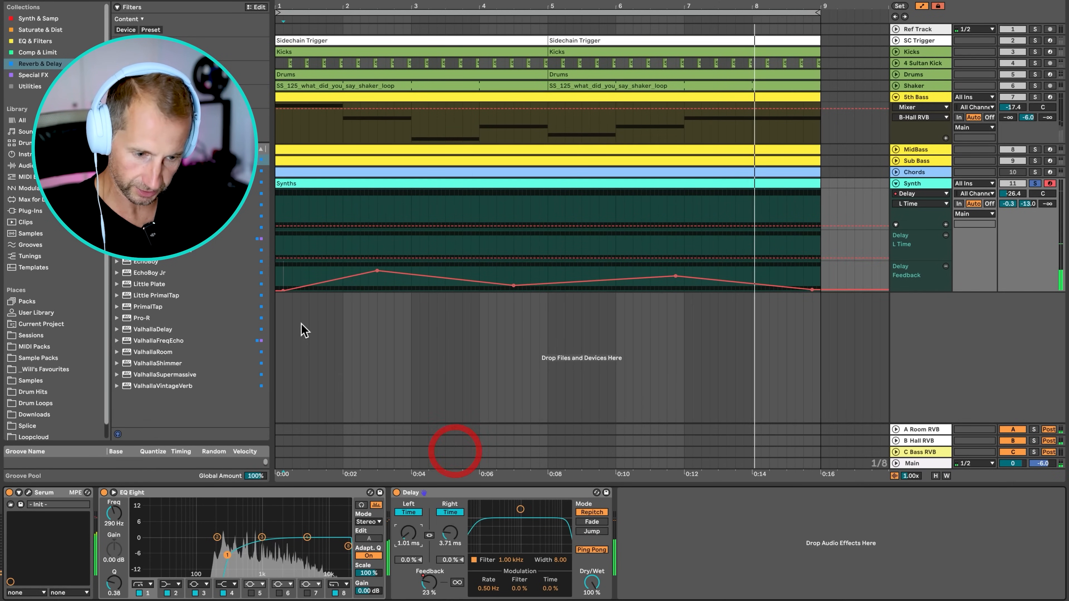
click(283, 258)
drag(380, 258, 380, 250)
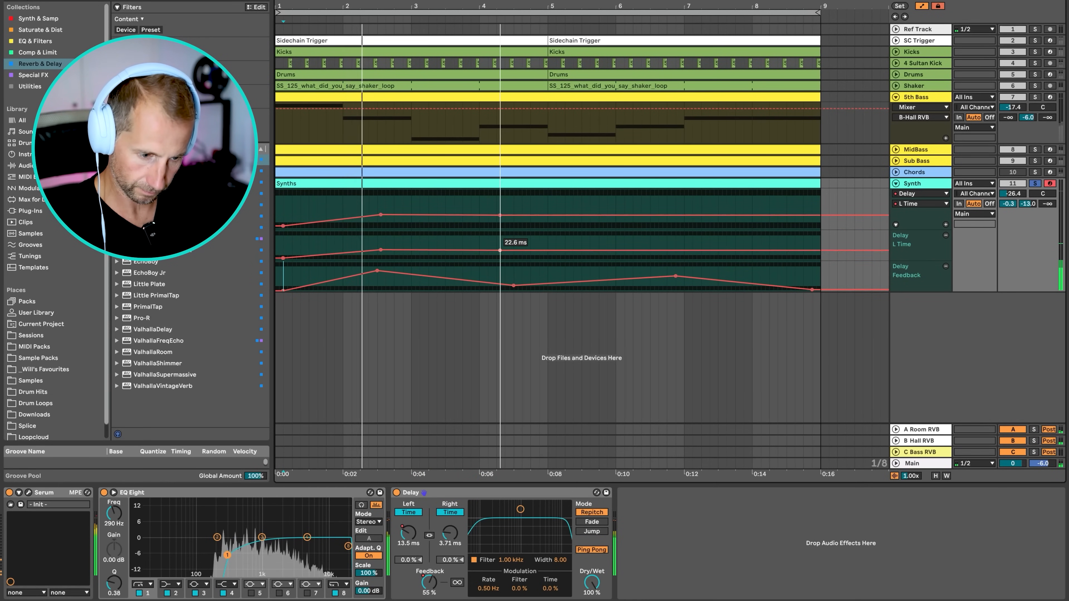
click(500, 258)
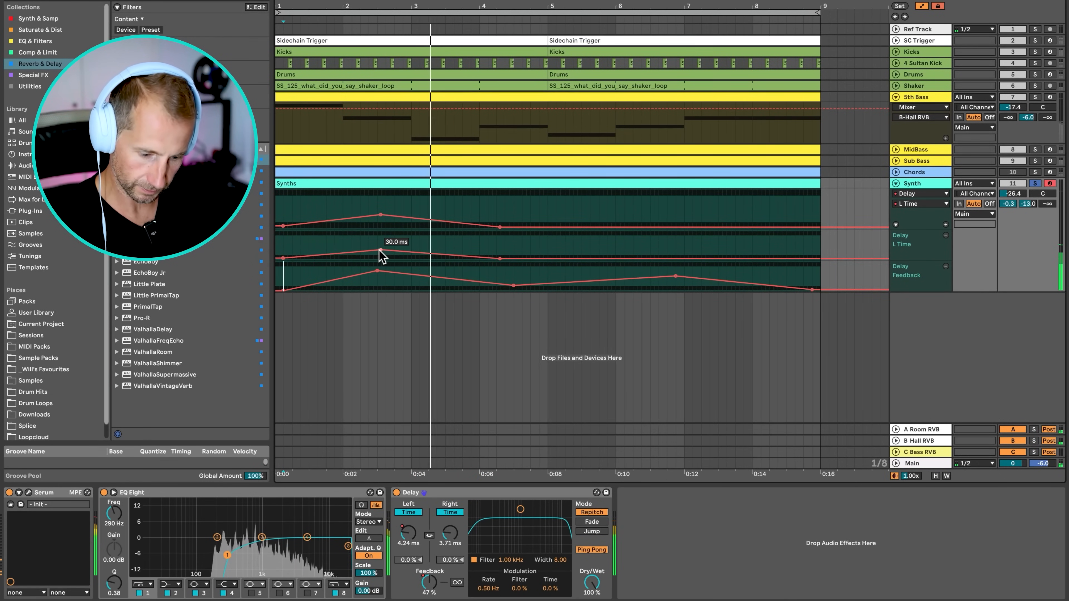
drag(381, 250, 381, 253)
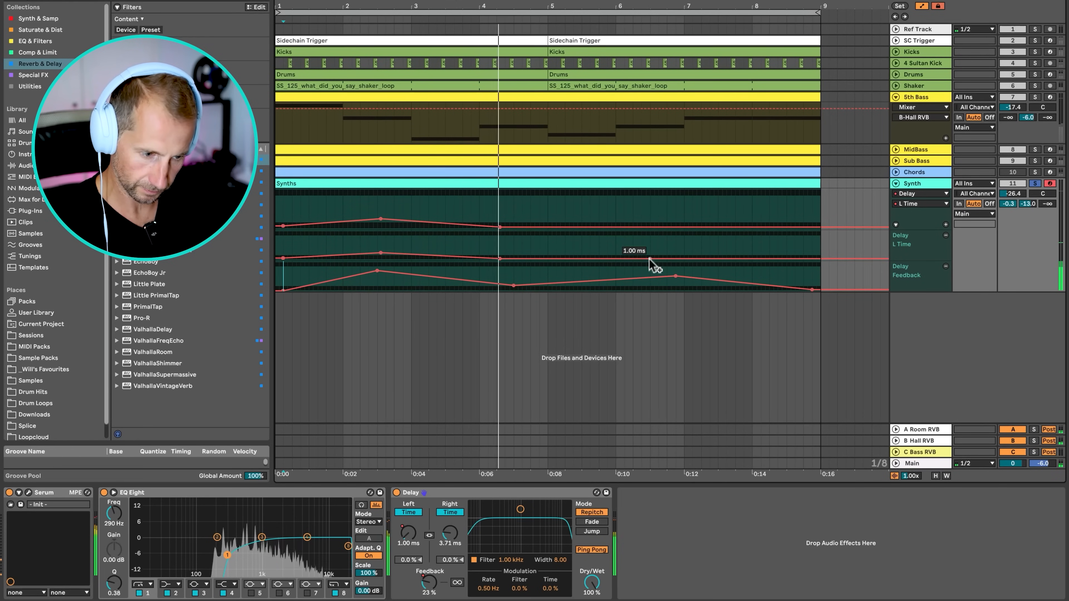
drag(650, 259, 651, 256)
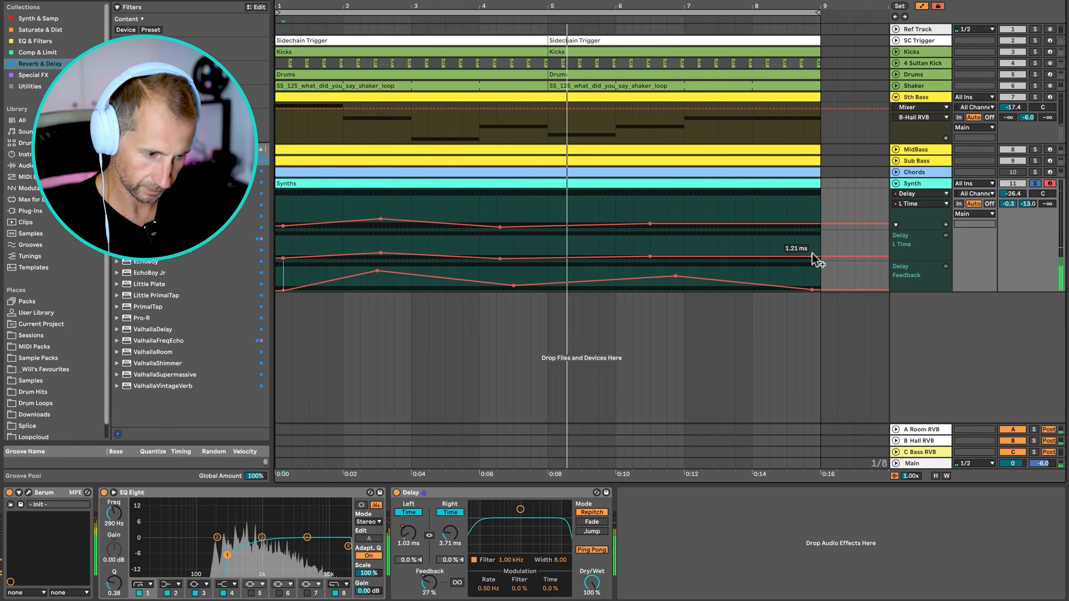
drag(818, 257, 819, 258)
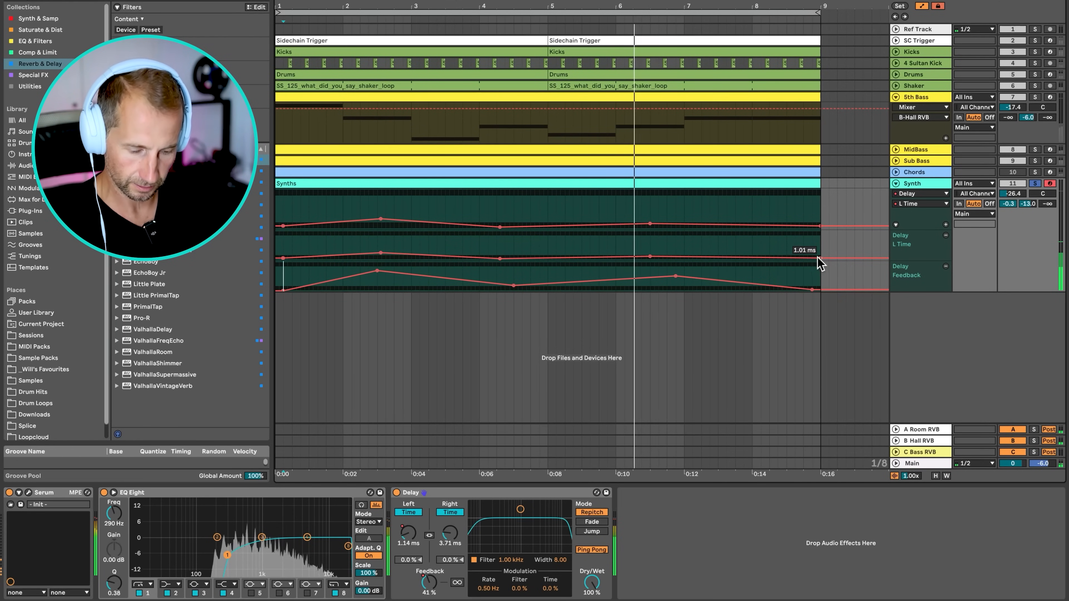
Set the Delay's filter to 882 Hz with a width of 6.09, and unsolo the Synth track.
drag(521, 510, 518, 520)
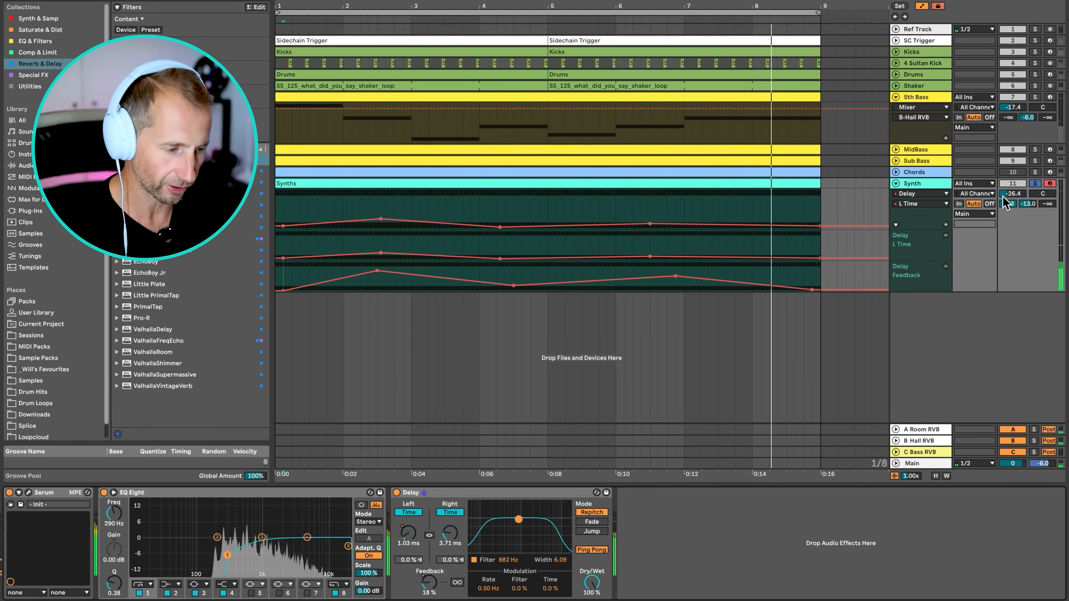
click(1035, 183)
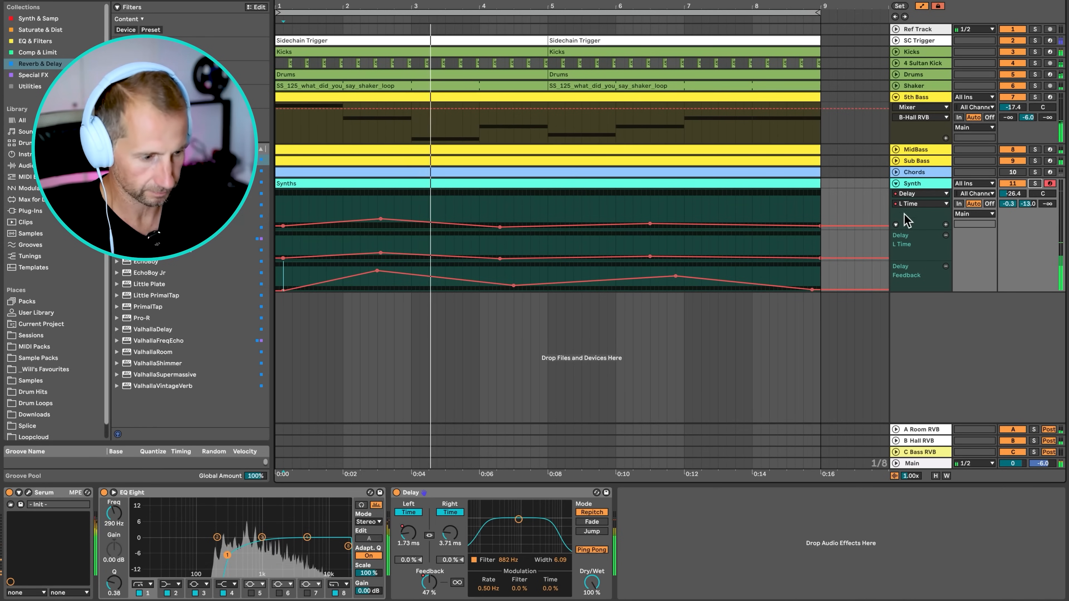
Adjust the resonance of Serum's MG Low 12 filter to add a slight peak at the cutoff, then close Serum.
click(28, 493)
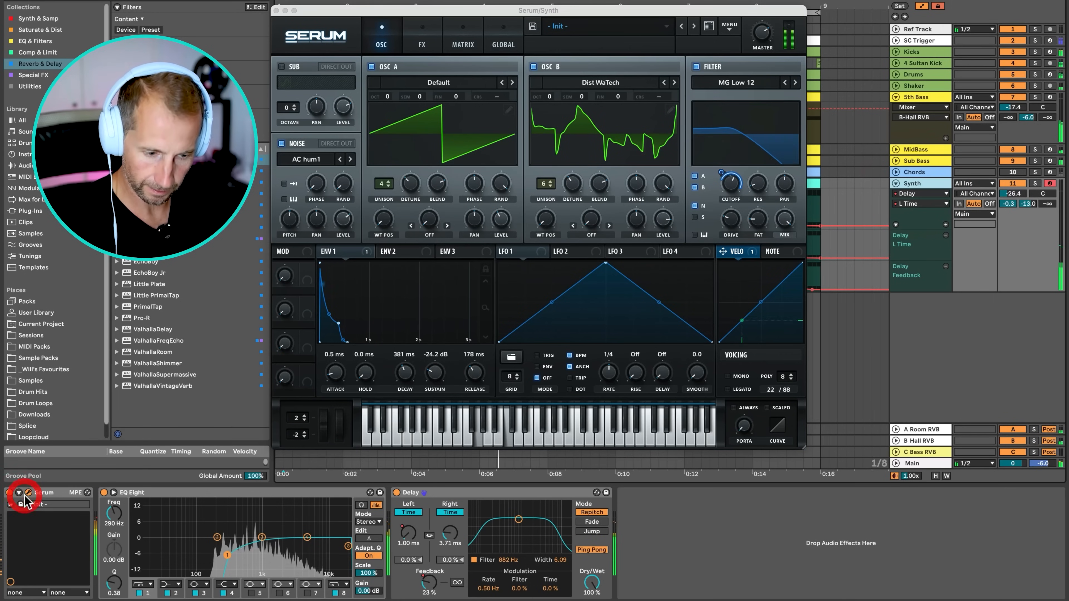
mouse_move(721, 171)
mouse_down()
mouse_move(733, 208)
mouse_move(752, 159)
mouse_move(744, 136)
mouse_up()
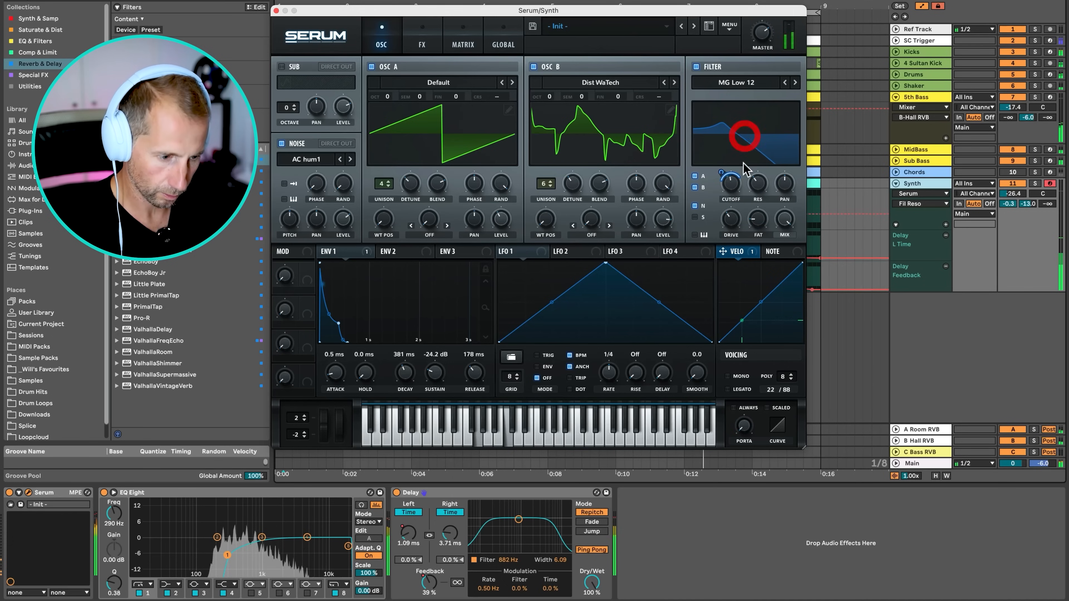
drag(760, 201, 758, 198)
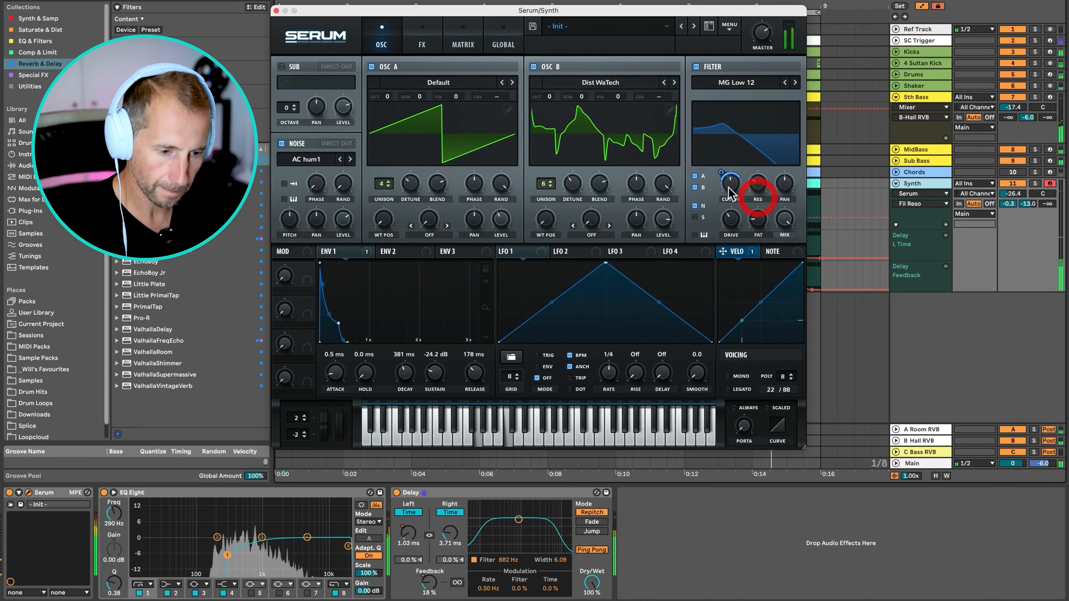
click(276, 10)
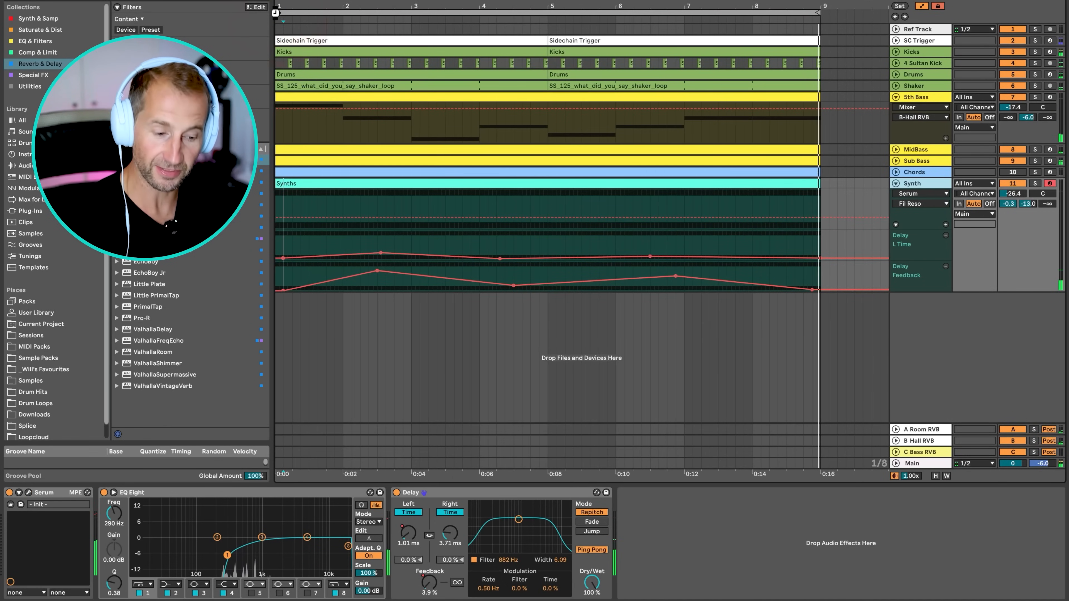
Duplicate all C3 notes in the Synths clip down an octave to C2 and return to the device view.
double_click(403, 181)
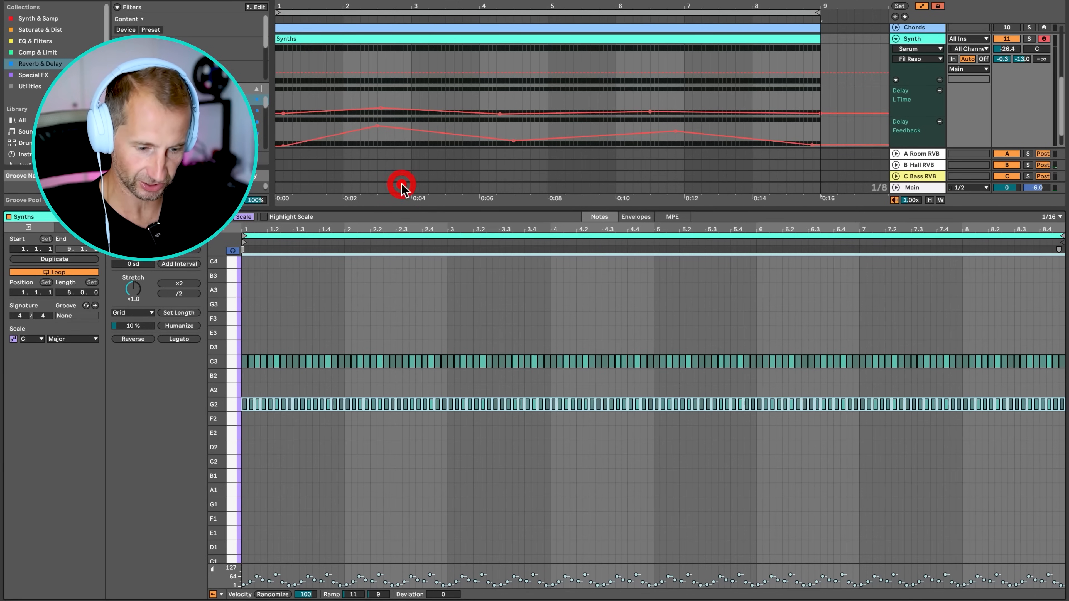
click(230, 362)
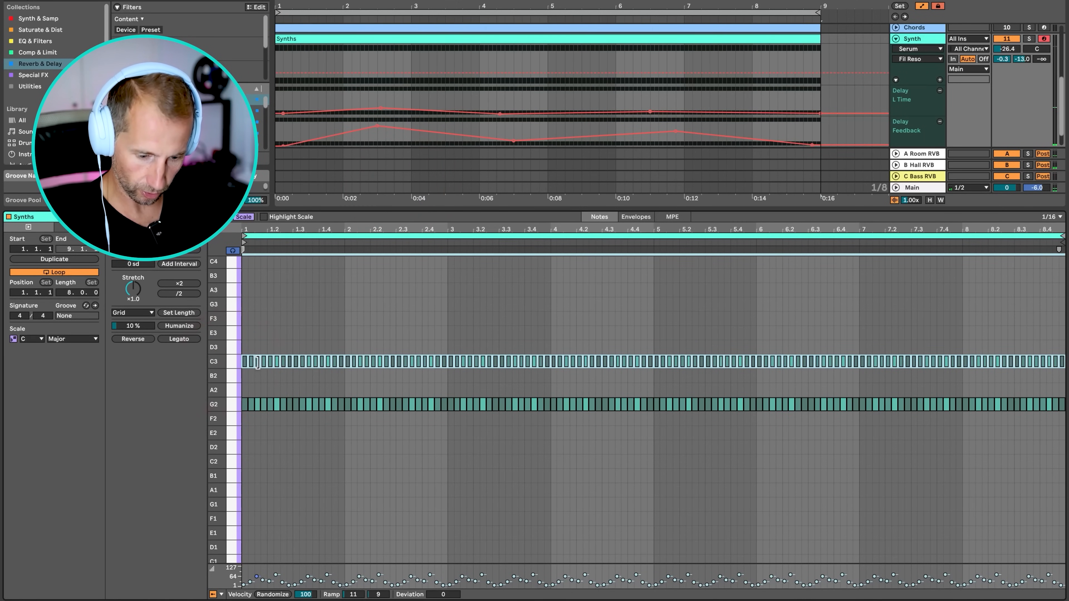
drag(258, 364, 258, 349)
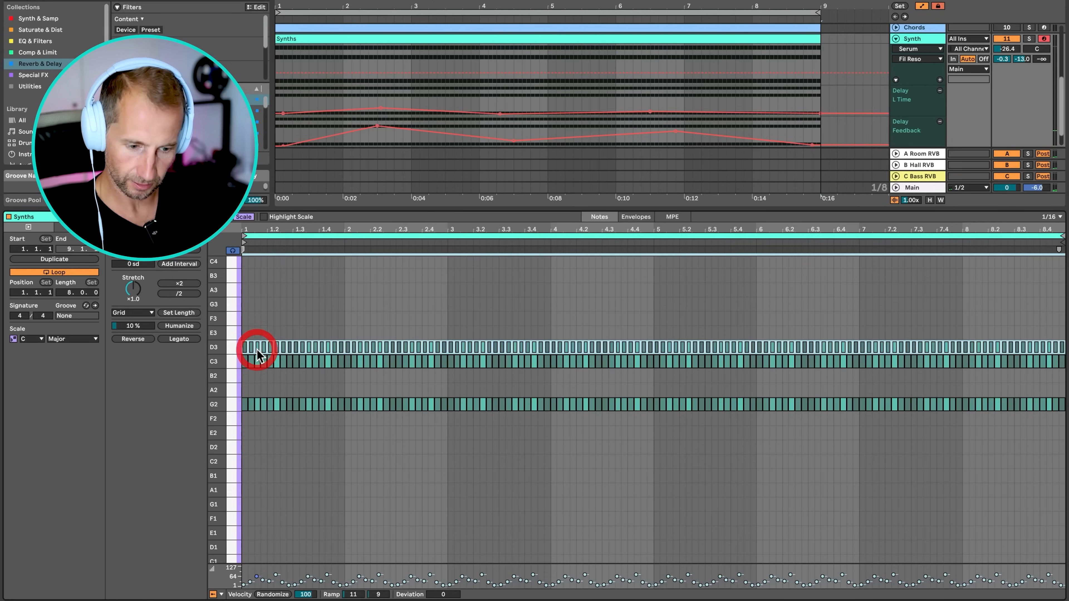
key(Down)
key(Down)
key(shift+Down)
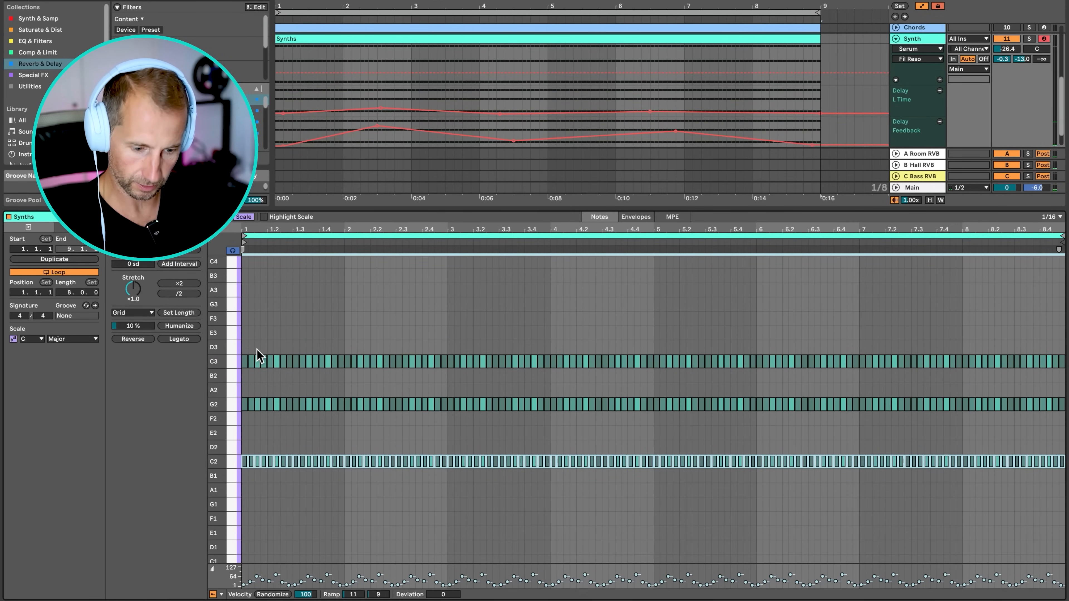
key(shift+Tab)
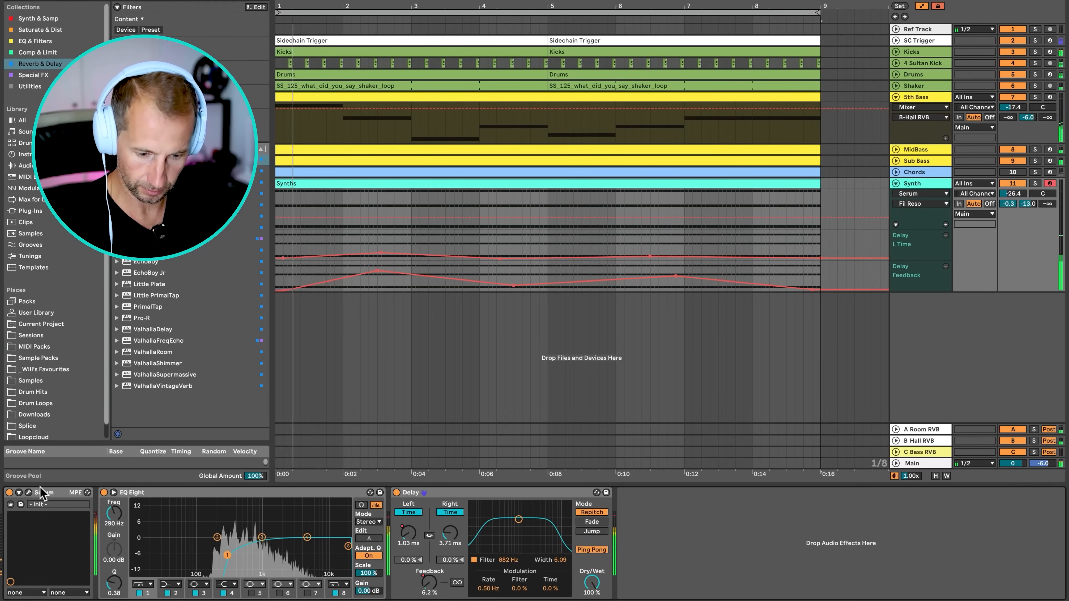
Lower EQ Eight's low cut on the synth to 163 Hz with Q 0.53, and fold the Synth and 5th Bass tracks.
drag(227, 555, 211, 548)
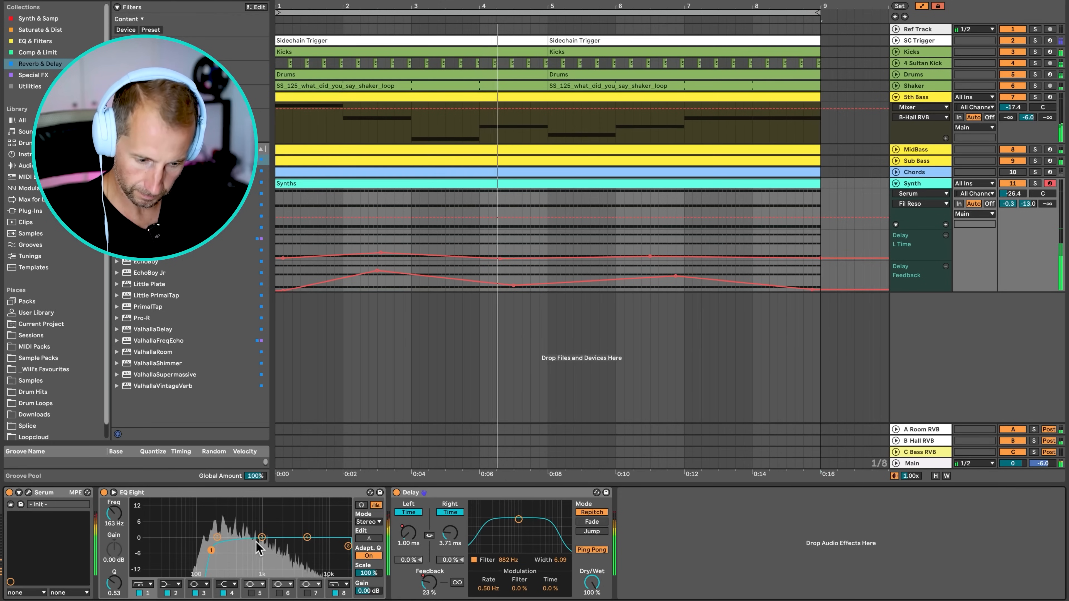
click(896, 183)
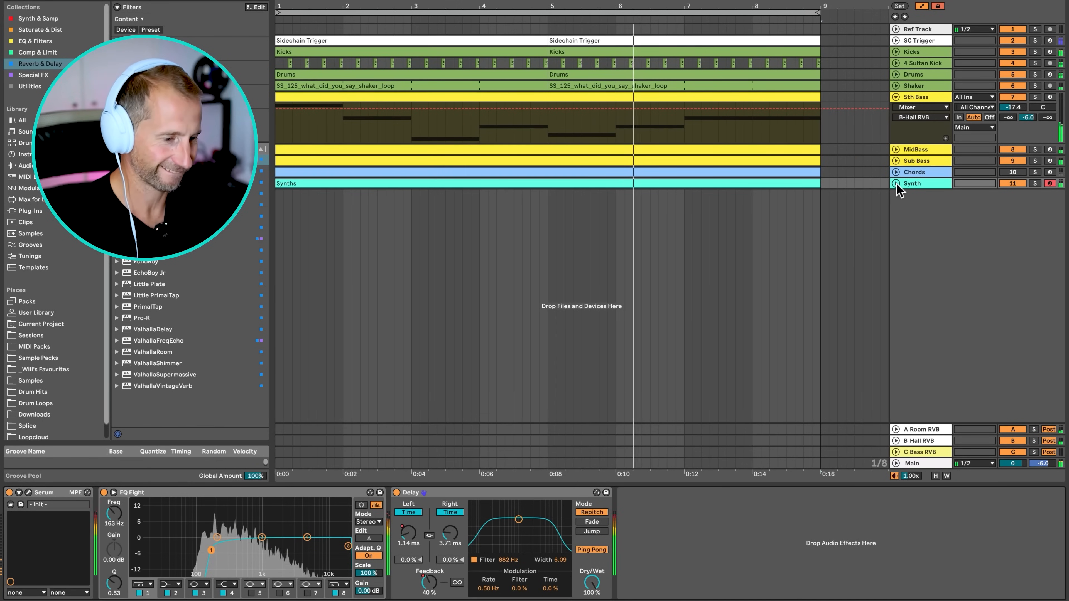
click(896, 97)
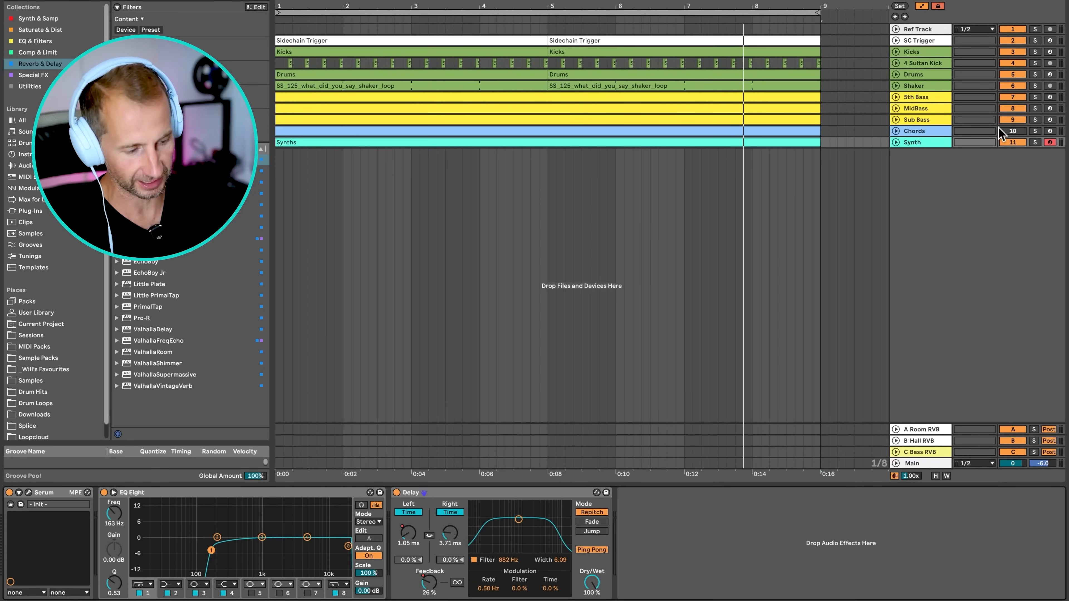
Unfold, arm and solo the Chords track for playback, and open its Kontakt 7 instrument.
click(896, 131)
click(905, 132)
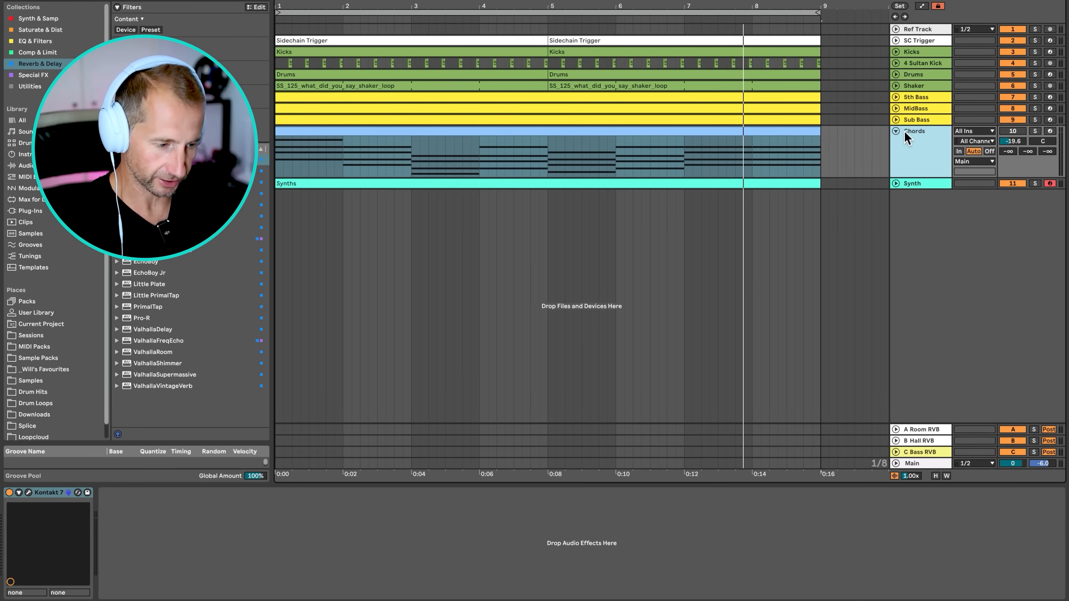
click(1050, 132)
click(1039, 131)
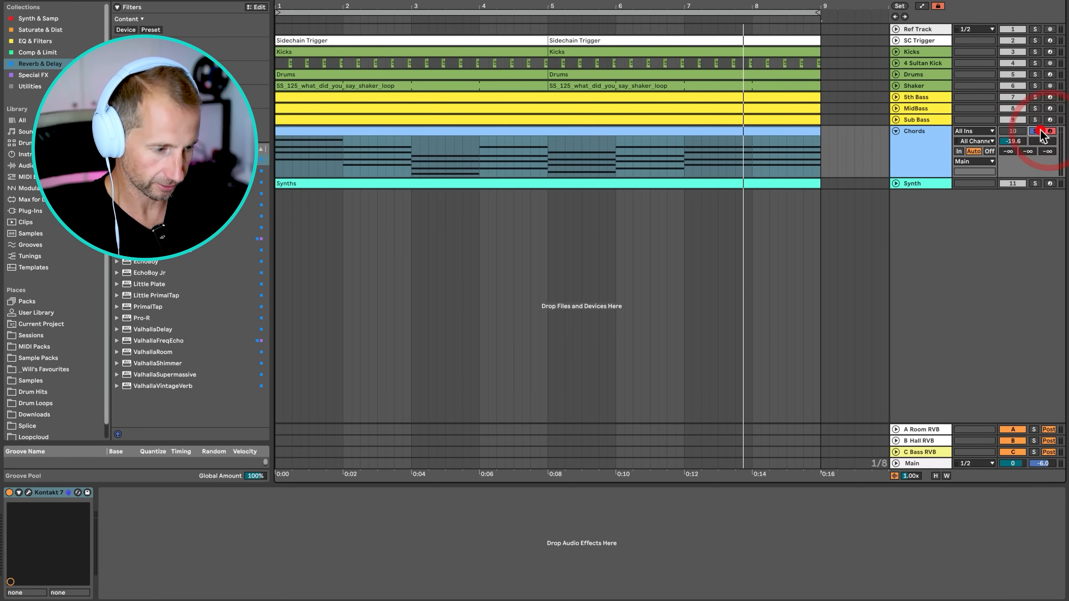
key(space)
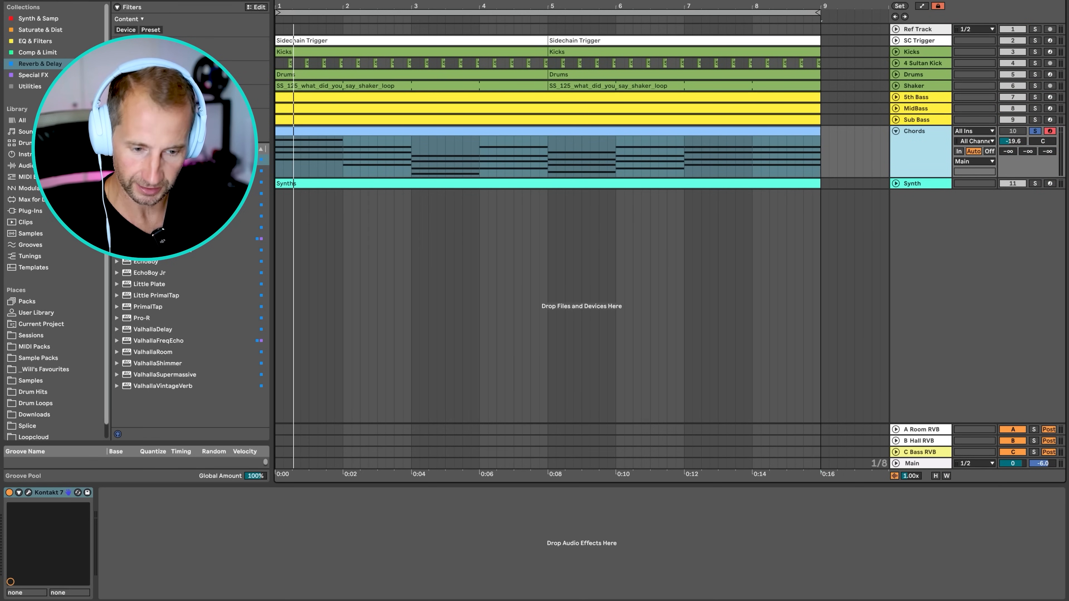
click(30, 497)
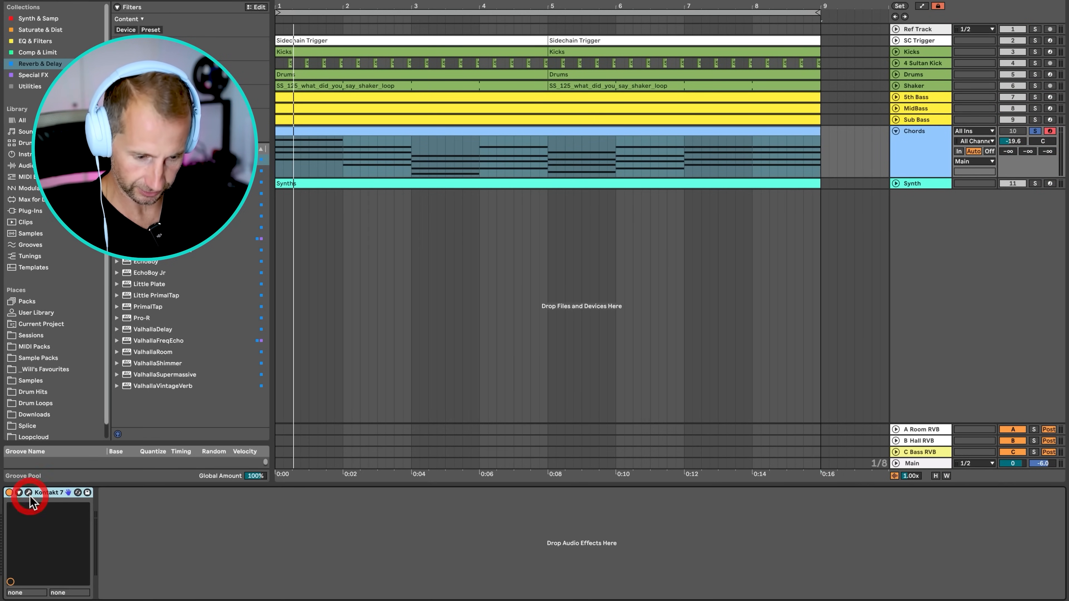
Replace The Gentleman in the Chords track's Kontakt 7 with The Maverick piano, and close the instrument.
click(28, 492)
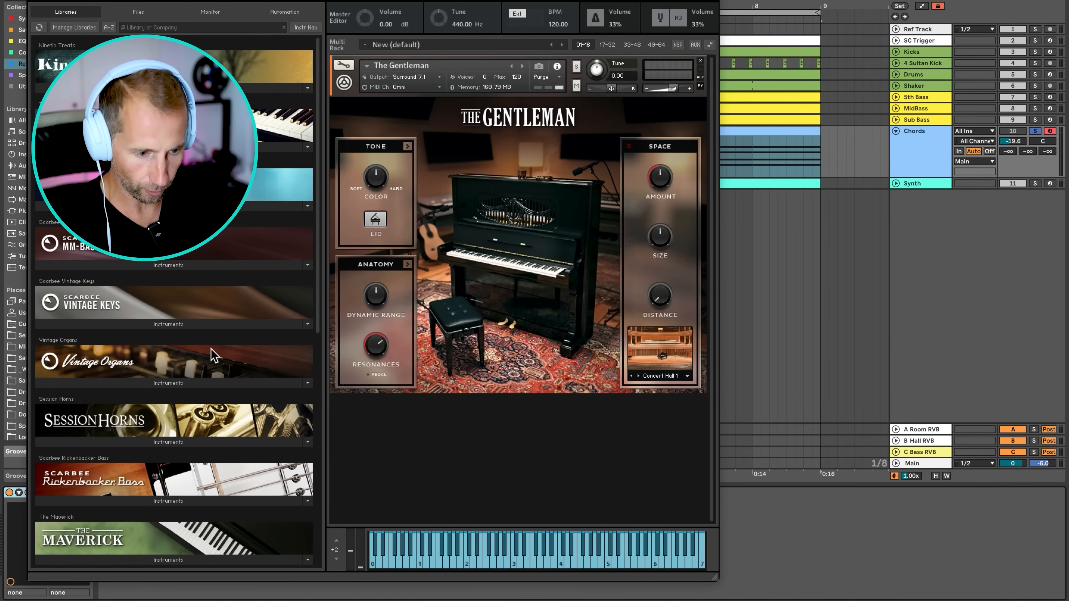
scroll(213, 348, down, 3)
scroll(212, 347, up, 3)
scroll(213, 348, down, 3)
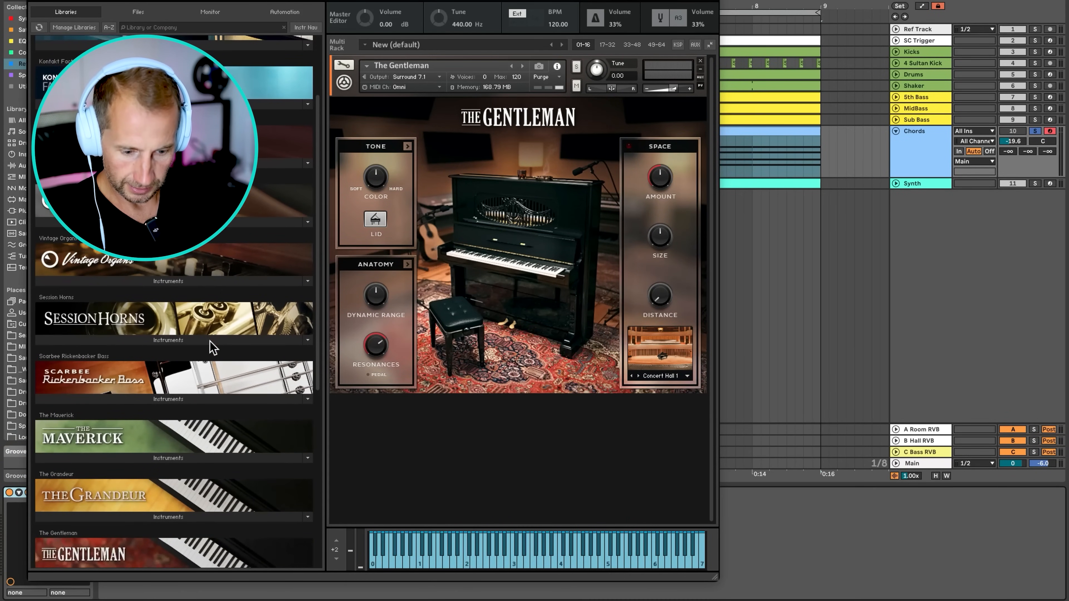
click(190, 459)
scroll(124, 457, down, 1)
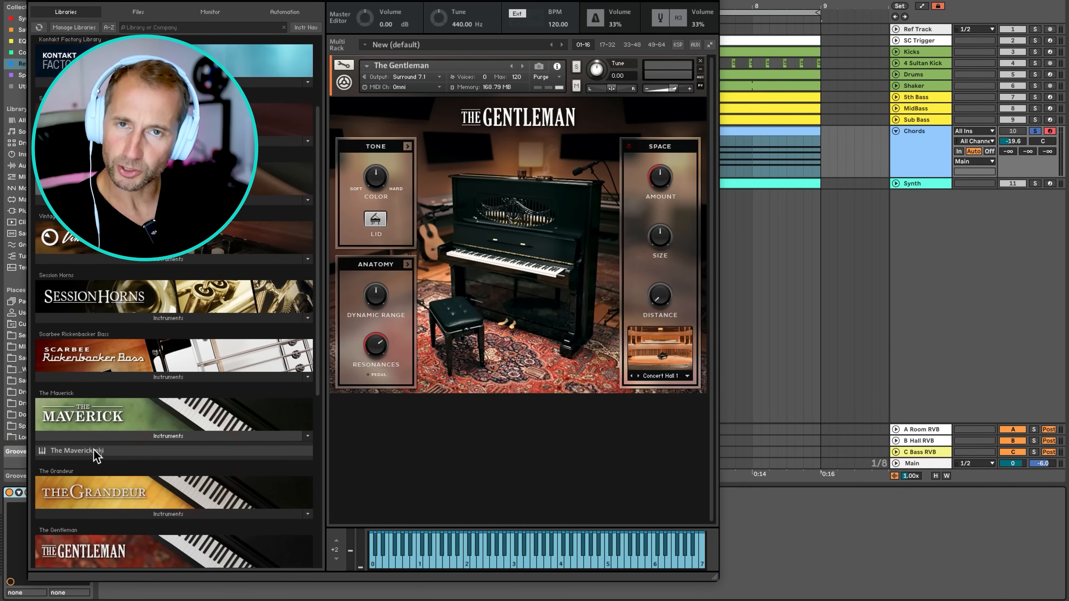
drag(463, 295, 487, 268)
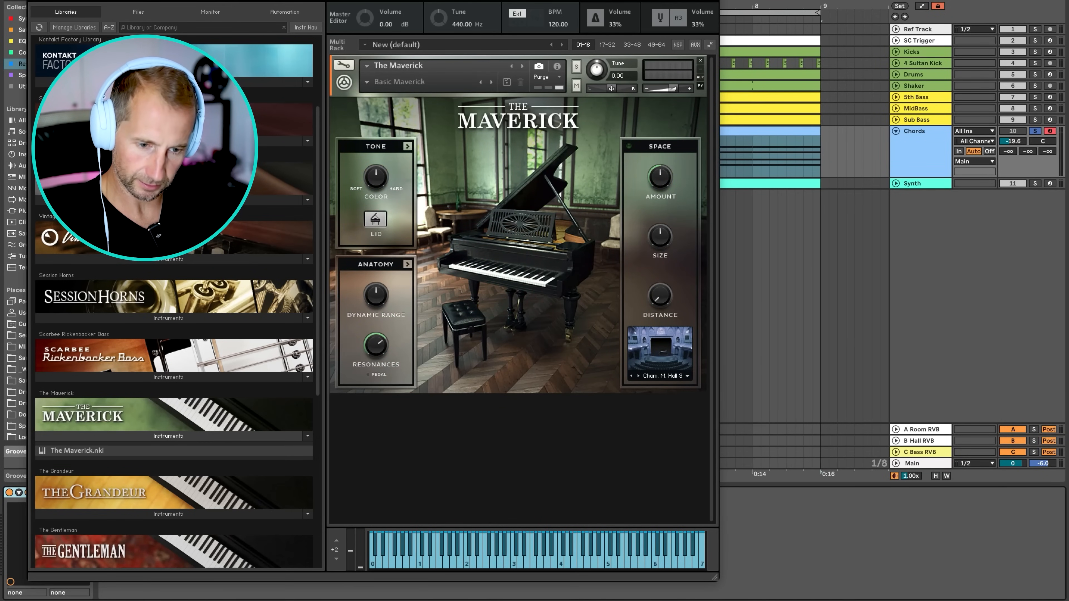
click(31, 1)
Lower the velocity of all notes in the Chords clip to 39 and play it back.
double_click(321, 132)
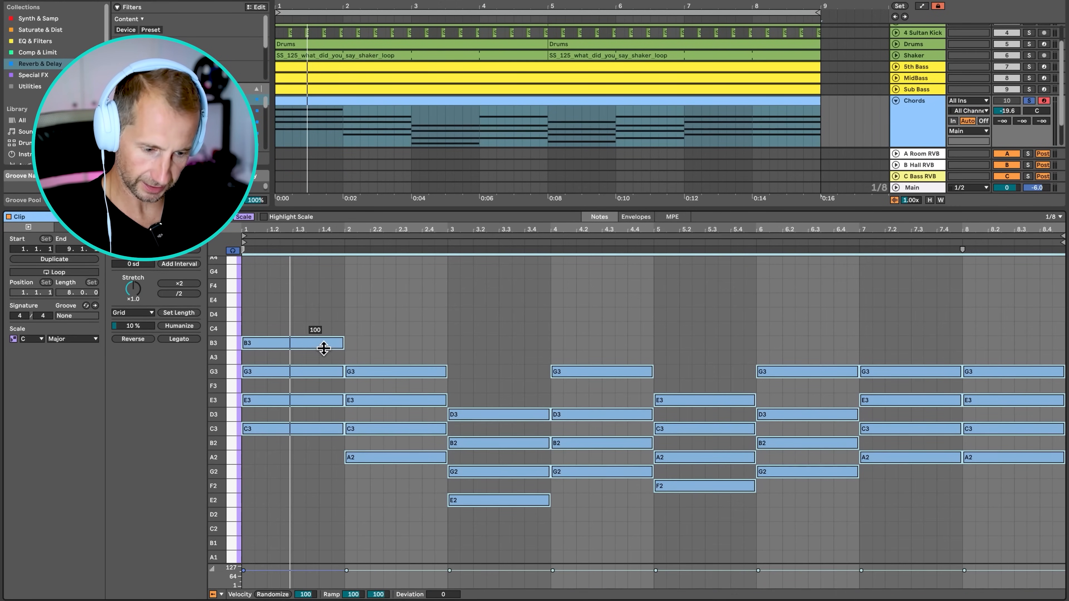
drag(324, 348, 327, 351)
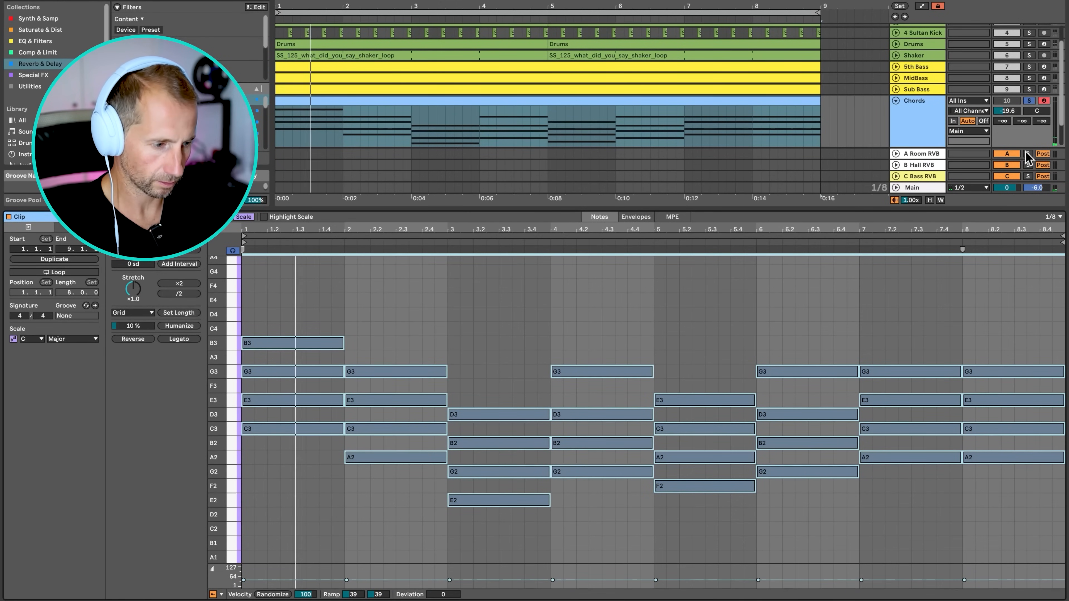
key(space)
Set the Chords track's B Hall RVB send to -4.0 dB, unsolo the track and raise its volume to 0.1 dB.
drag(1011, 112, 1025, 97)
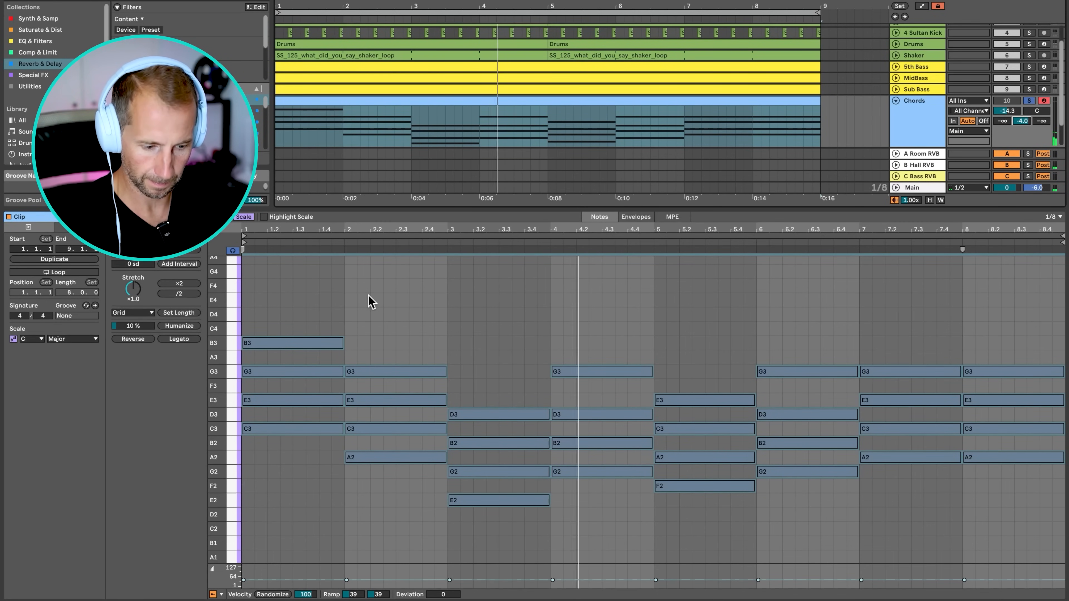
click(474, 314)
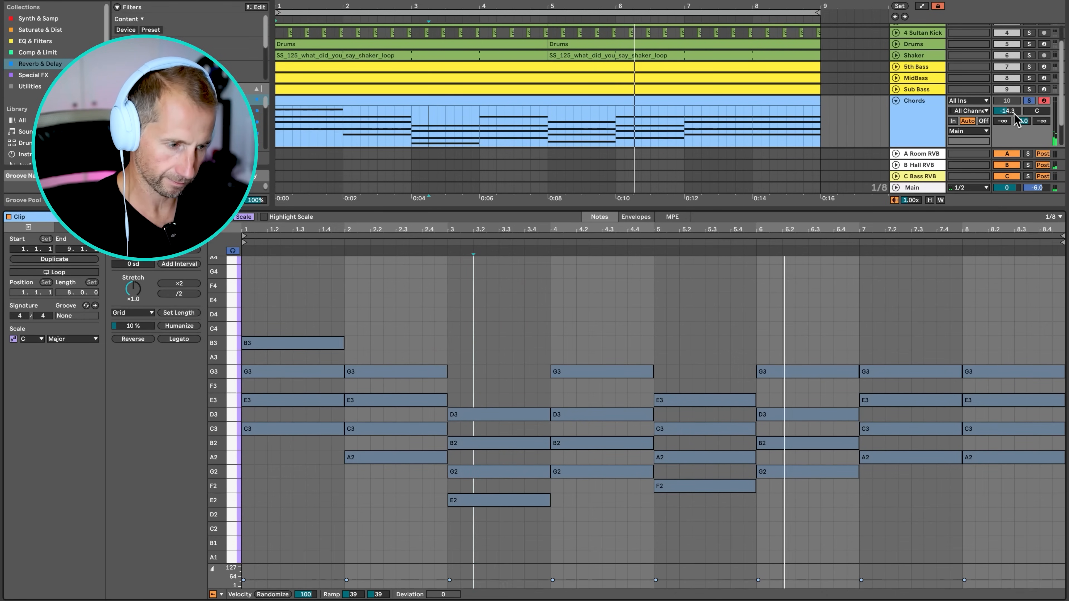
drag(1014, 113, 1014, 109)
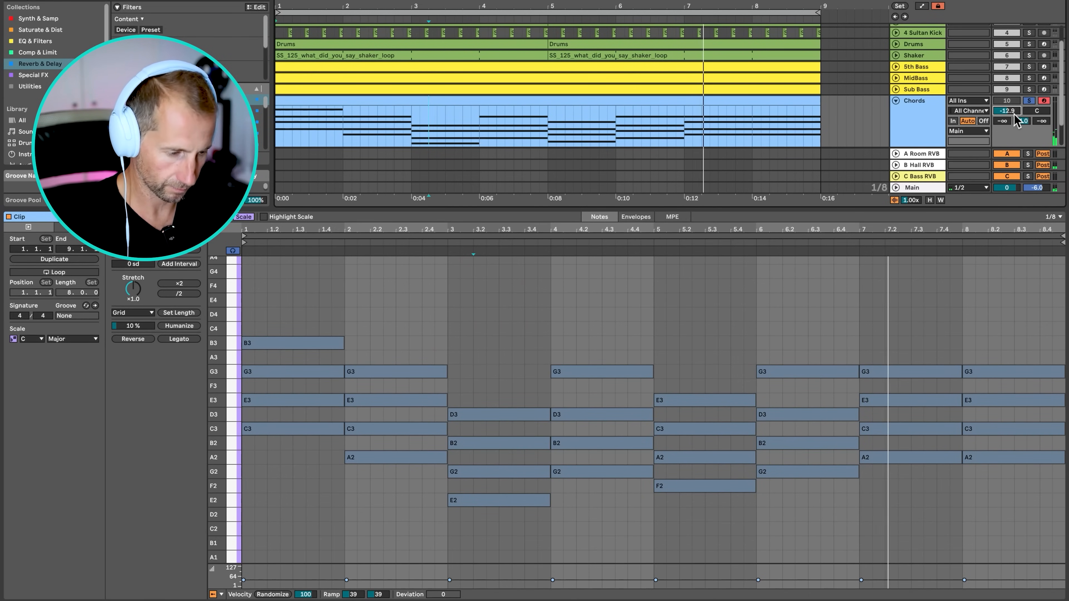
click(1030, 101)
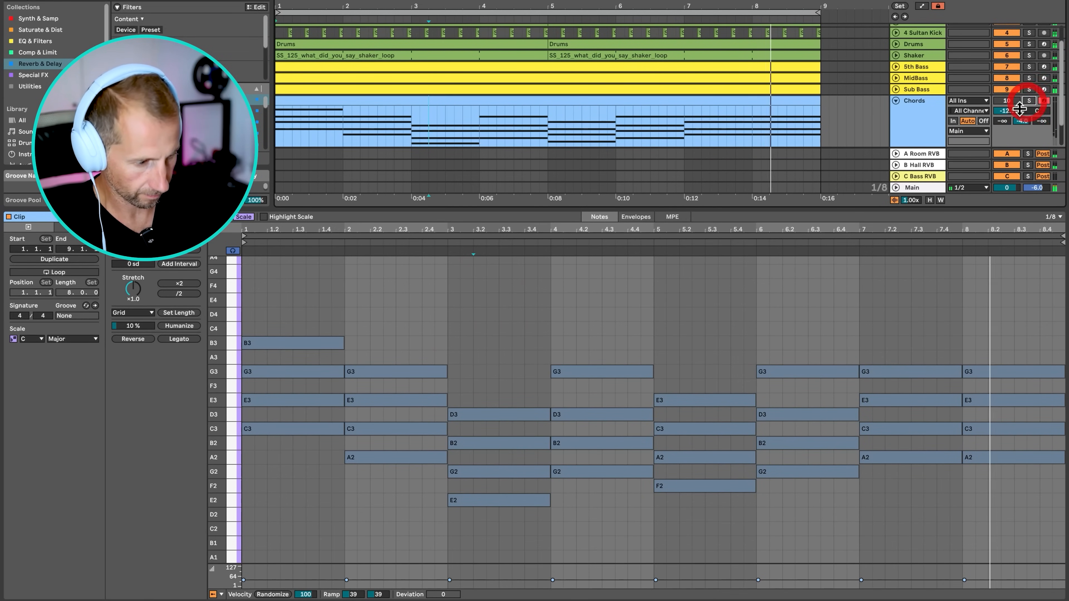
mouse_move(1019, 109)
mouse_down()
mouse_move(1020, 80)
mouse_move(1011, 123)
mouse_move(1010, 108)
mouse_up()
click(1009, 102)
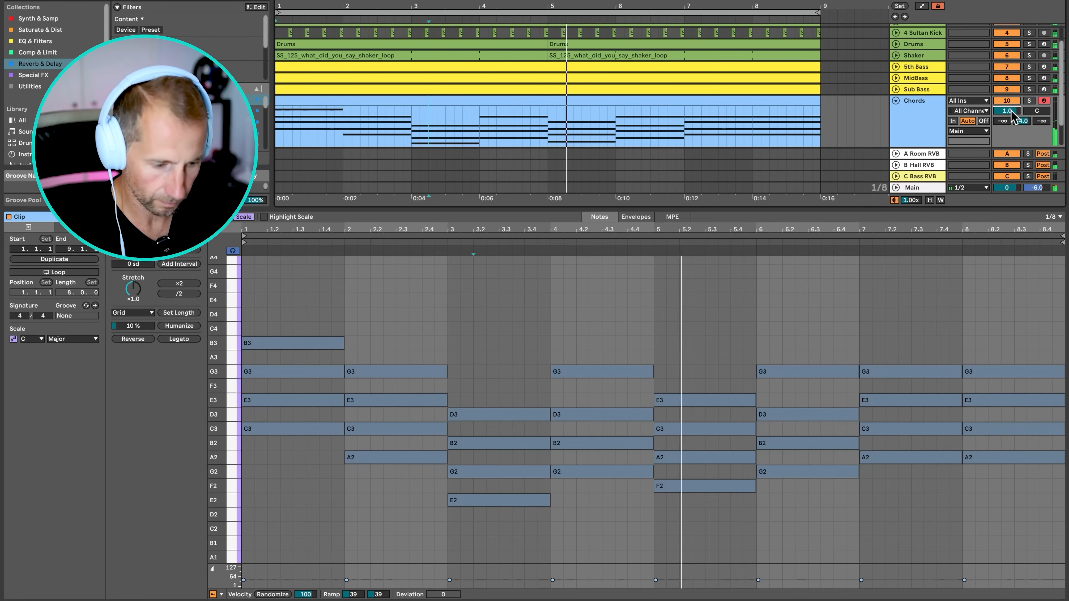
drag(1011, 111, 1012, 114)
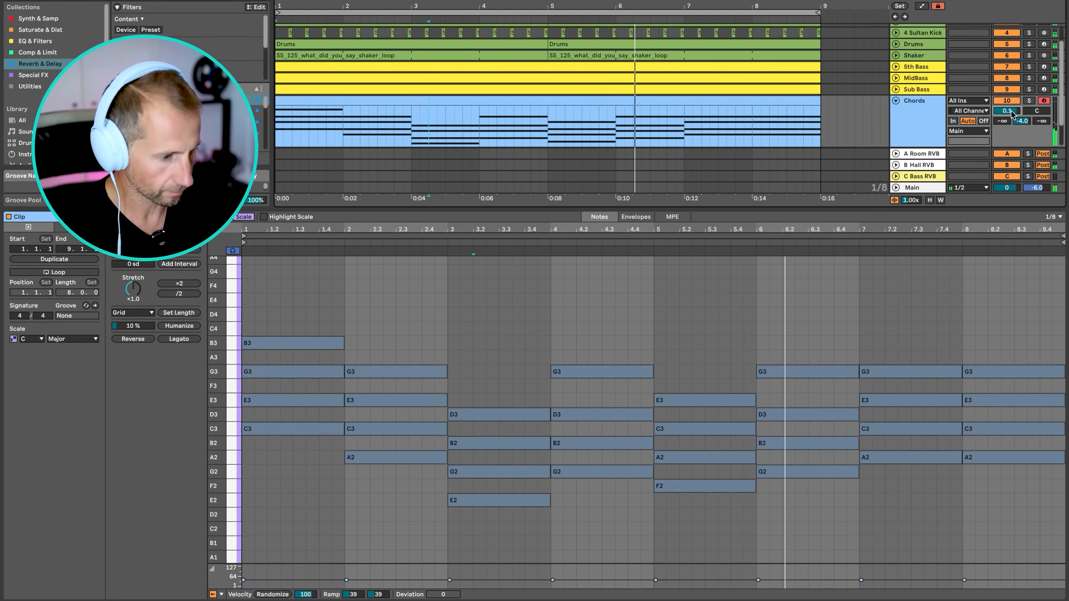
Return to the arrangement with the device view, unfold the Synth track and solo the Chords track.
key(Tab)
key(Tab)
key(shift+Tab)
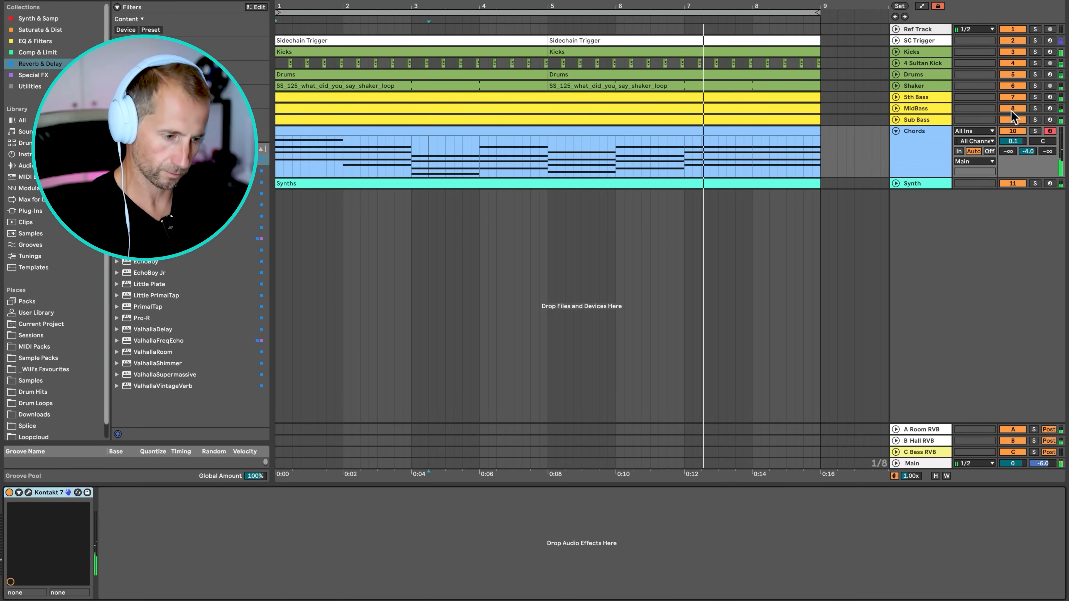
click(896, 184)
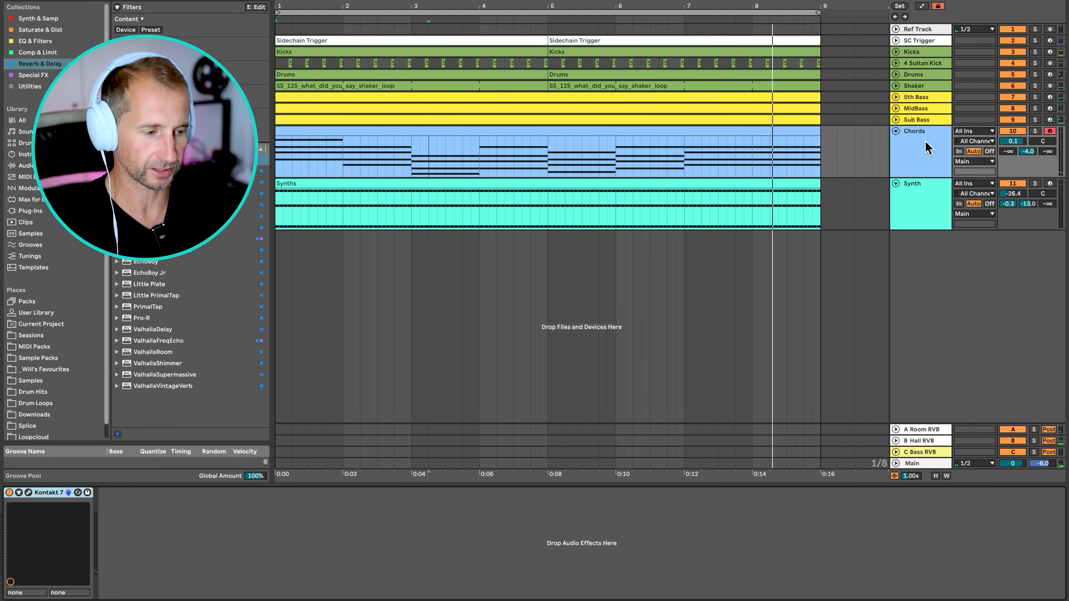
click(928, 122)
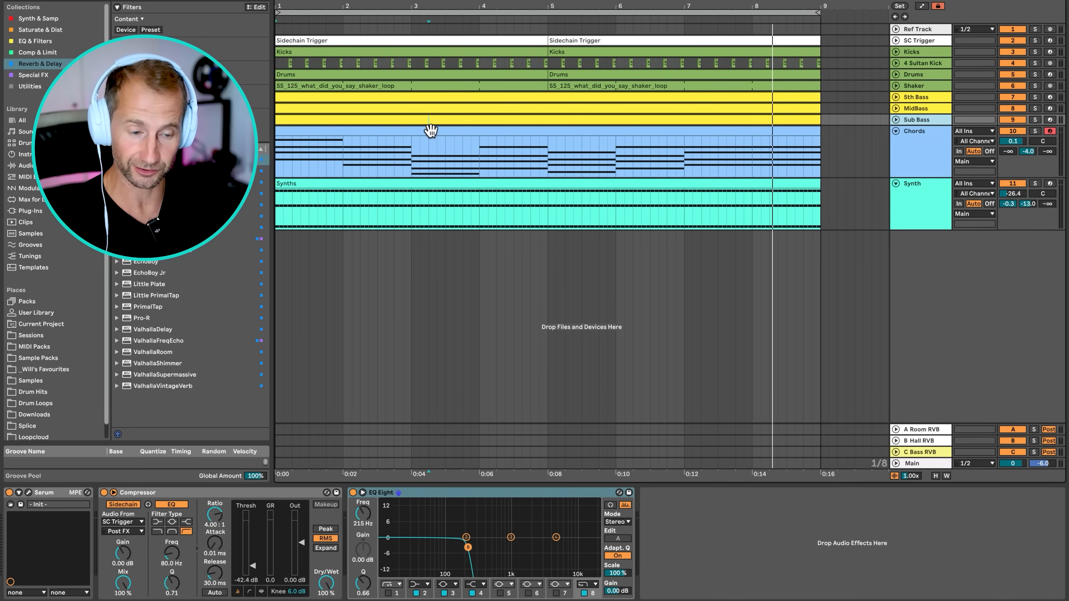
click(1034, 131)
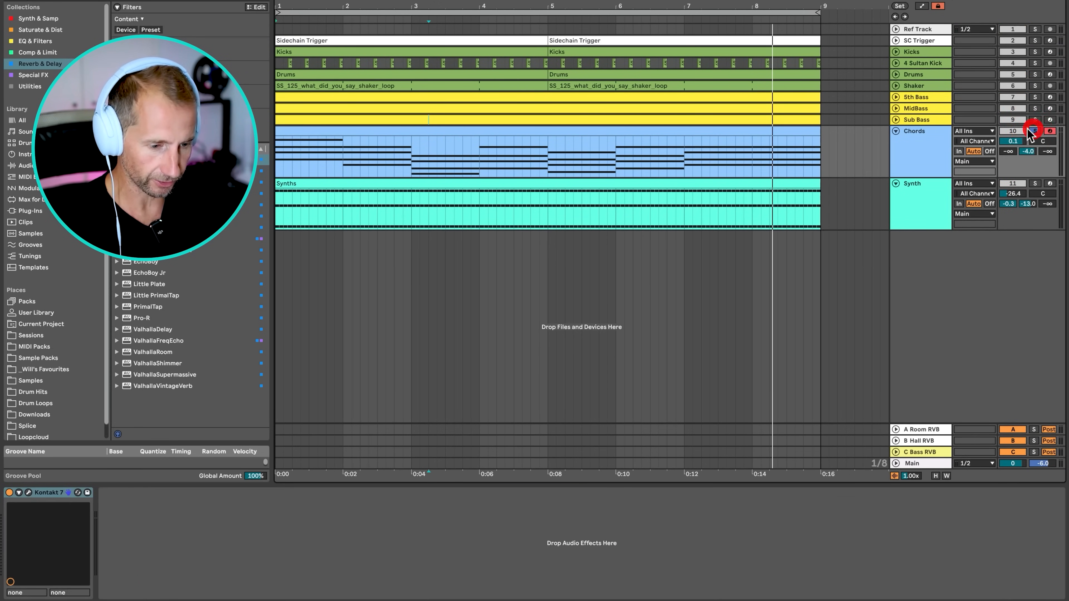
Delete all notes from the Chords clip and set its scale to C Minor.
click(399, 292)
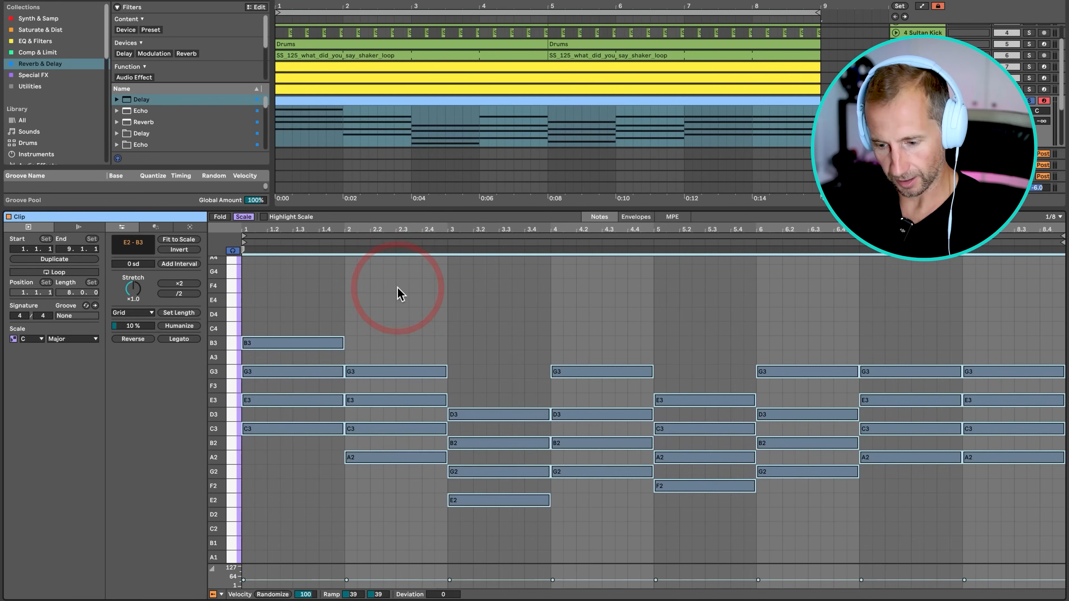
key(Delete)
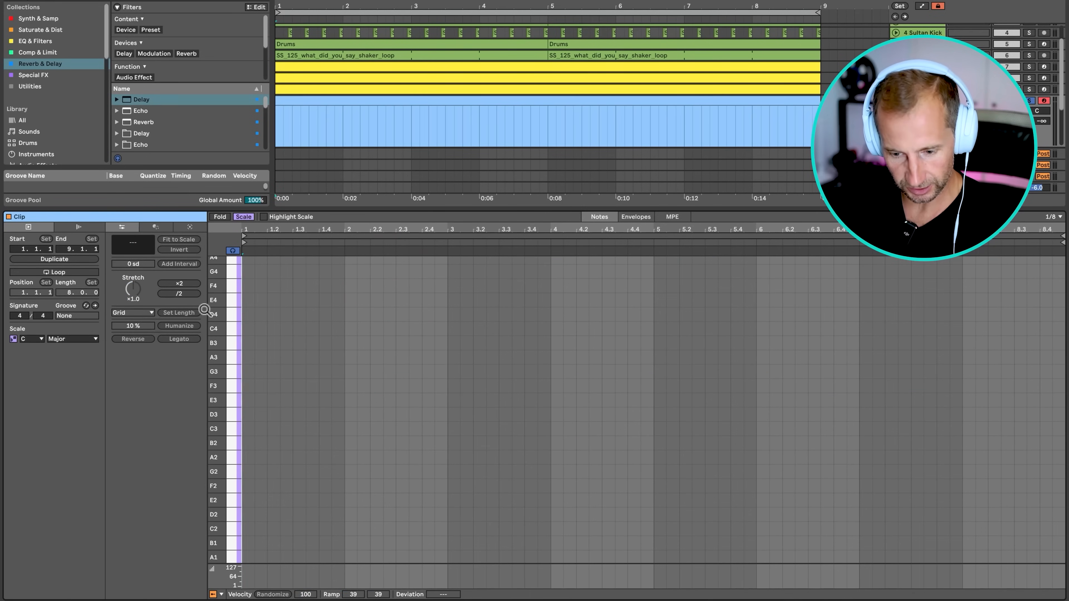
click(84, 340)
click(86, 35)
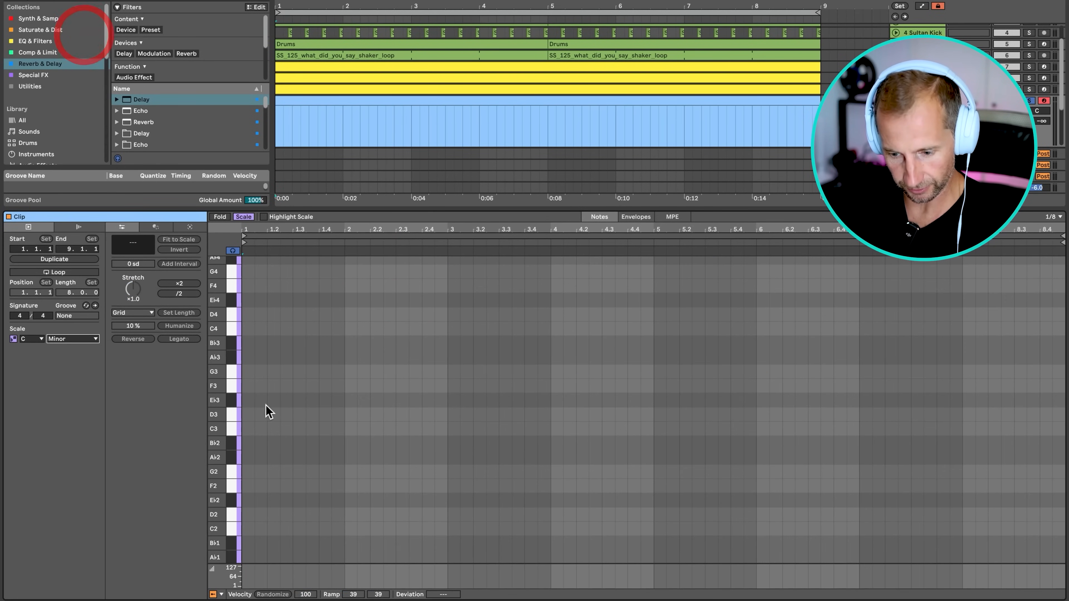
Add a C3 note in bar 1 of the empty MIDI clip and lengthen it to one full bar.
click(243, 218)
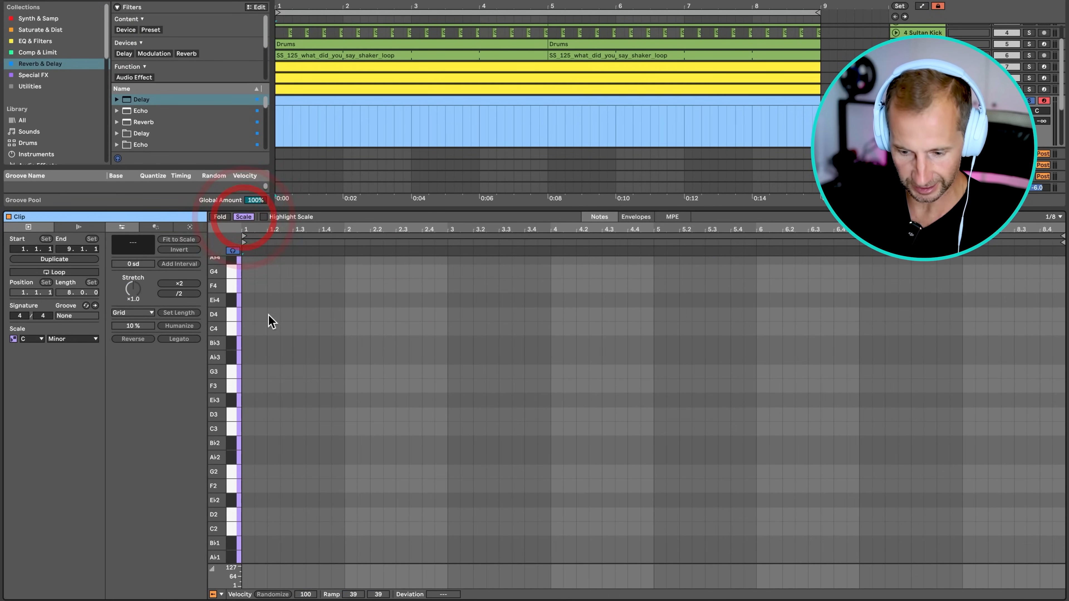
click(231, 404)
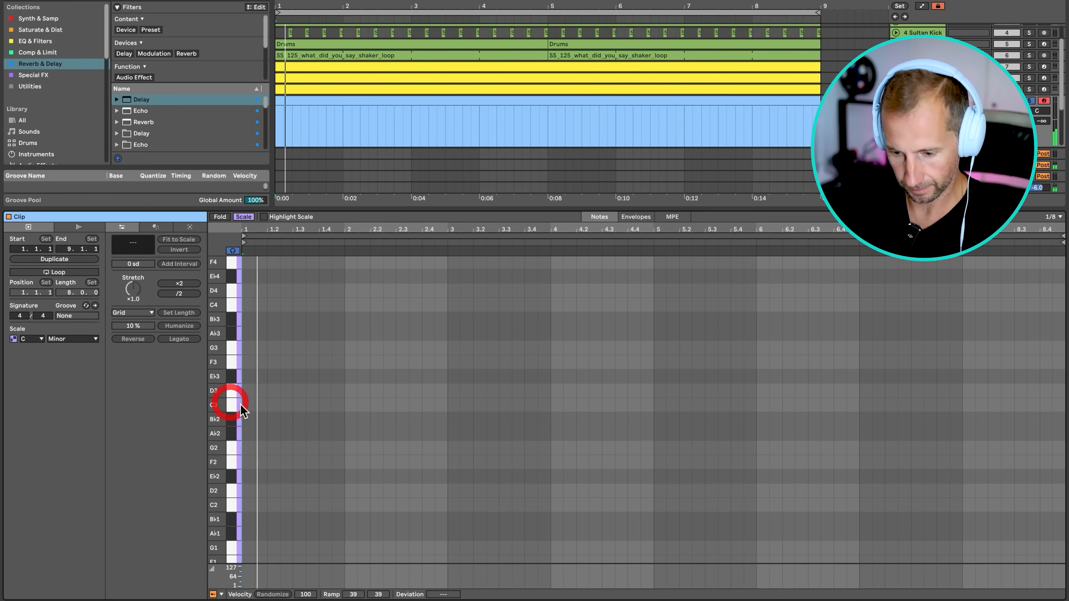
double_click(248, 404)
drag(252, 404, 336, 405)
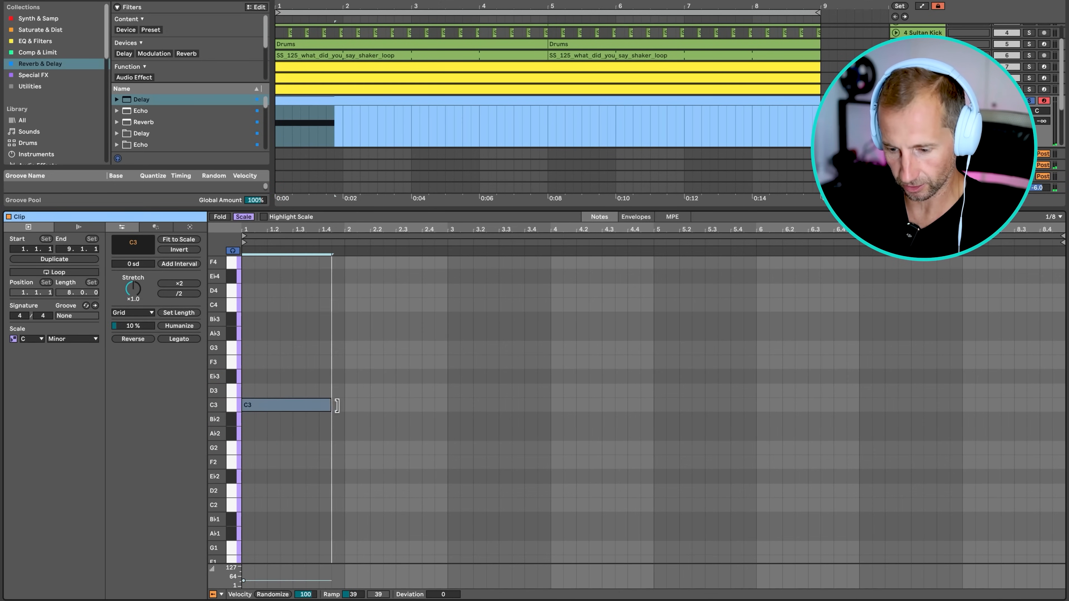
key(space)
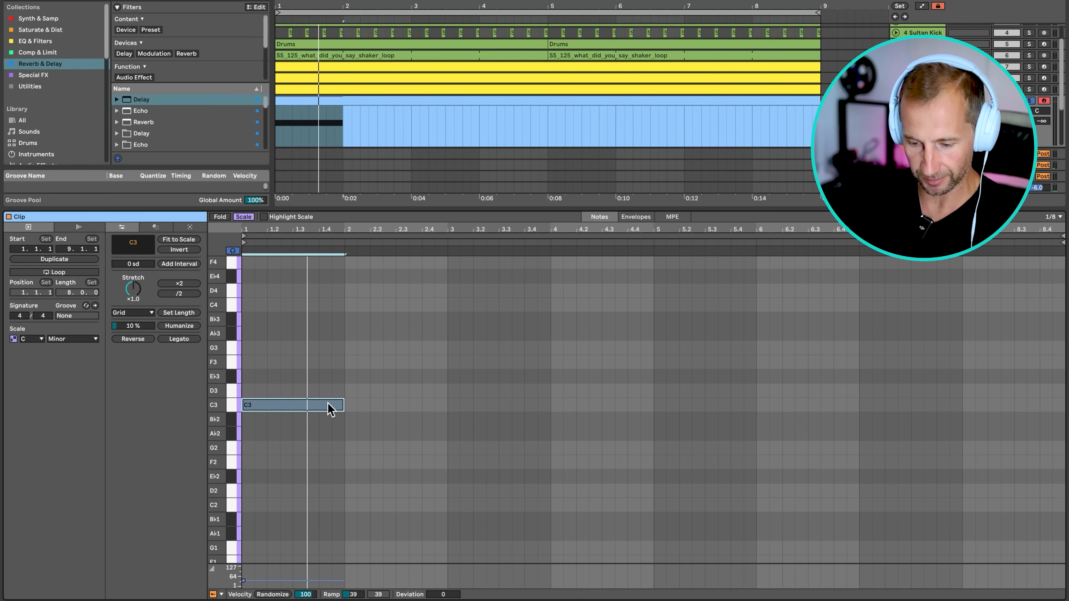
Copy one-bar notes across bars 2–4 as G2, B♭2 and C3, adding F2 in bar 1 and B♭2 in bar 2.
drag(330, 408, 593, 405)
click(300, 464)
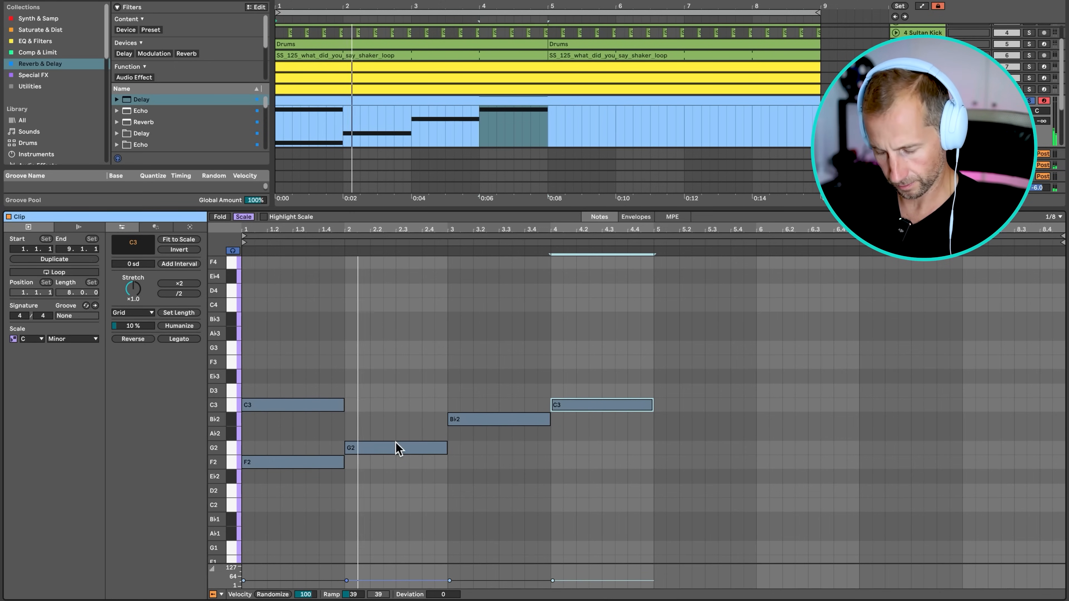
drag(396, 443, 396, 423)
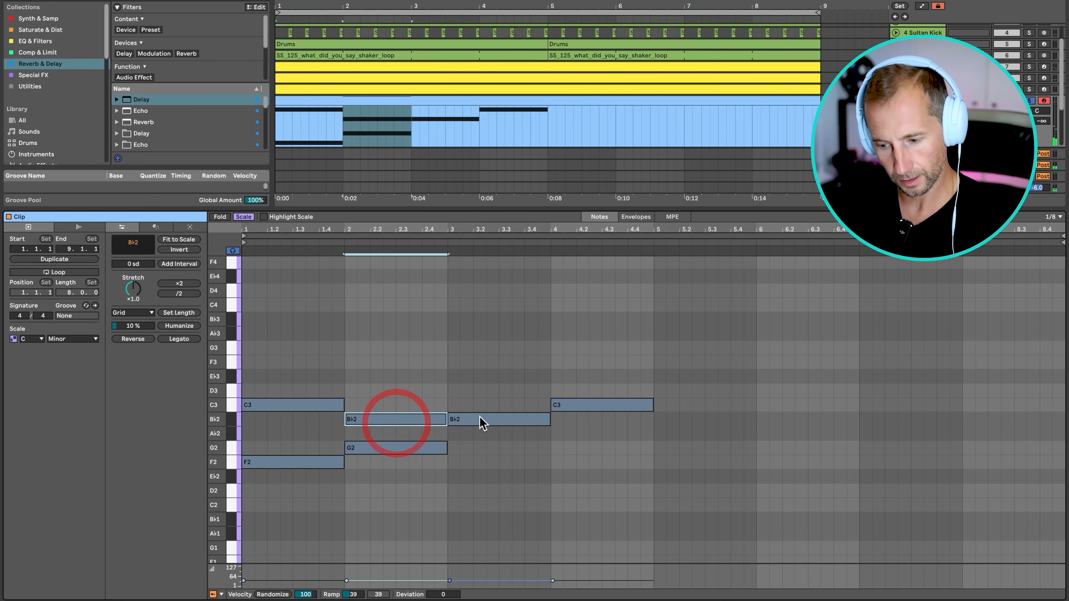
Build bar 3's harmony from A♭2 and C3, then play it back from bar 2.
click(481, 421)
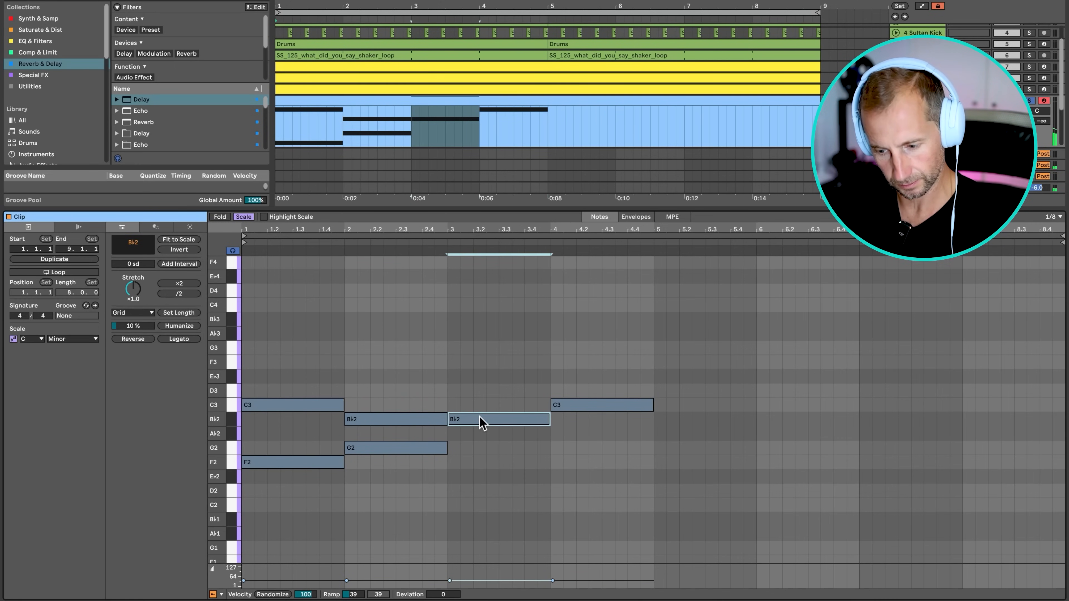
drag(482, 440, 484, 425)
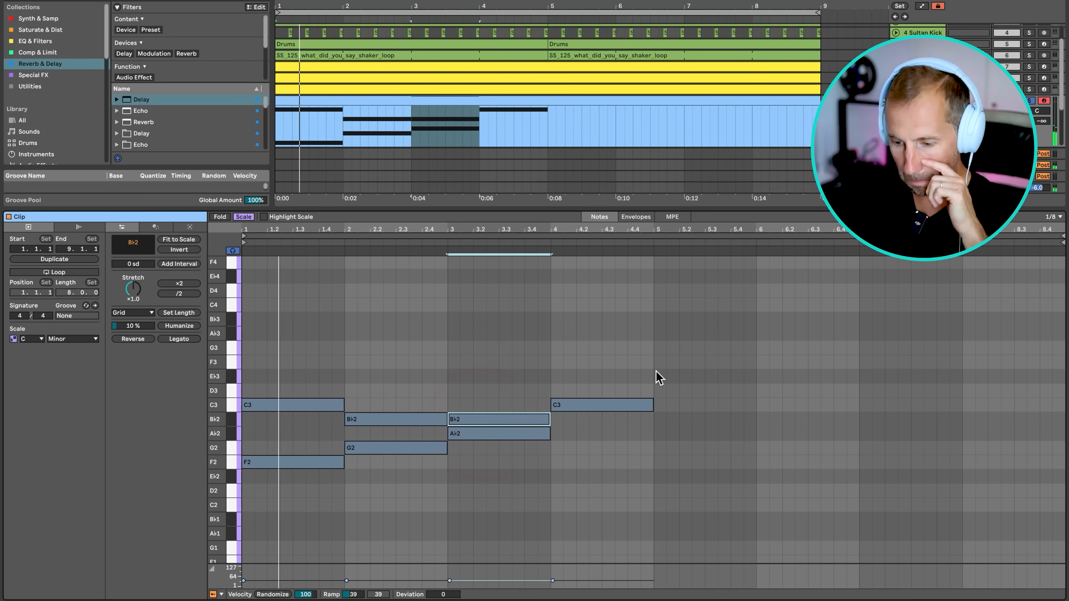
key(XF86AudioRaiseVolume)
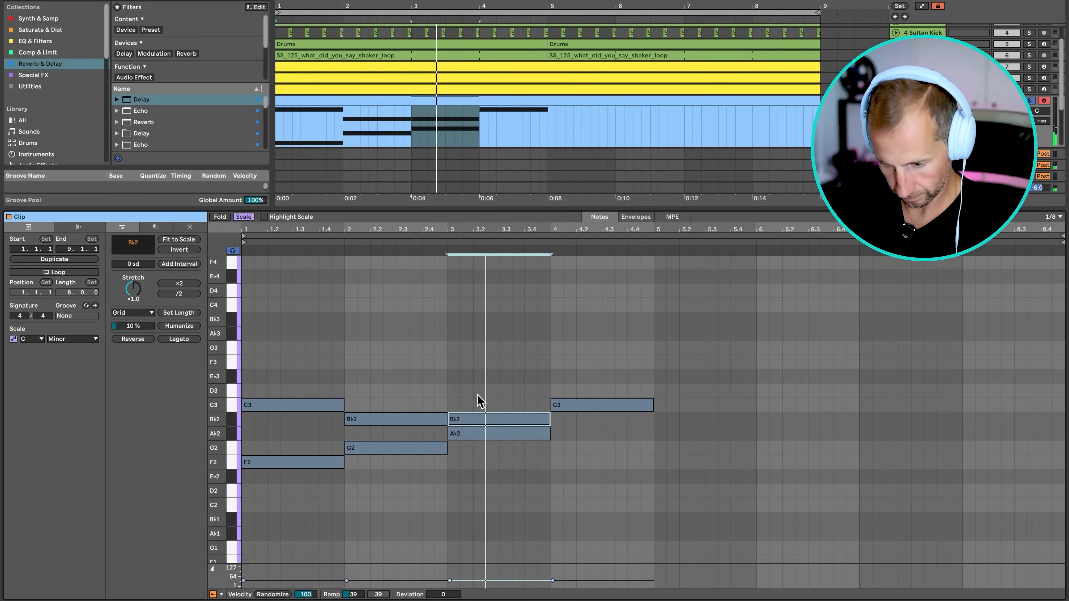
drag(474, 418, 474, 407)
click(424, 239)
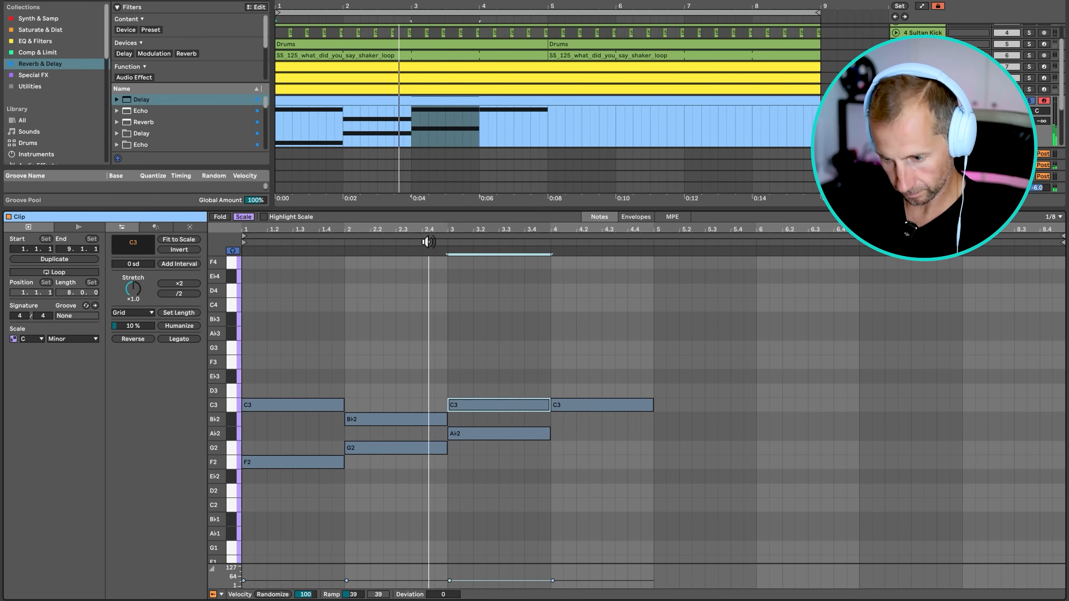
Add B♭2 in bar 4, raise that bar's upper note to E♭3, and play the passage back.
click(576, 415)
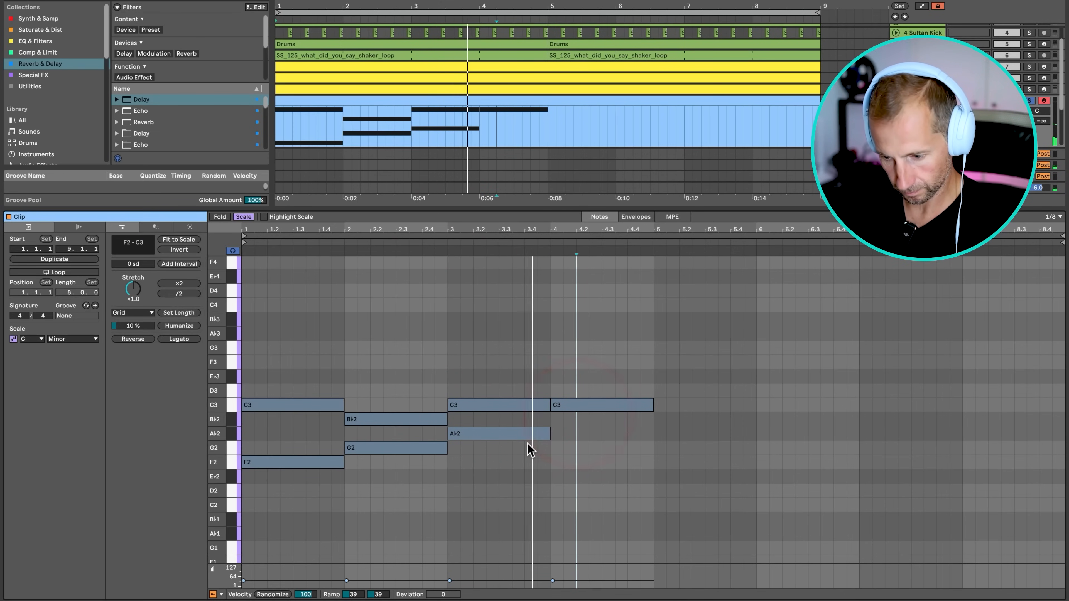
drag(523, 436, 628, 422)
key(space)
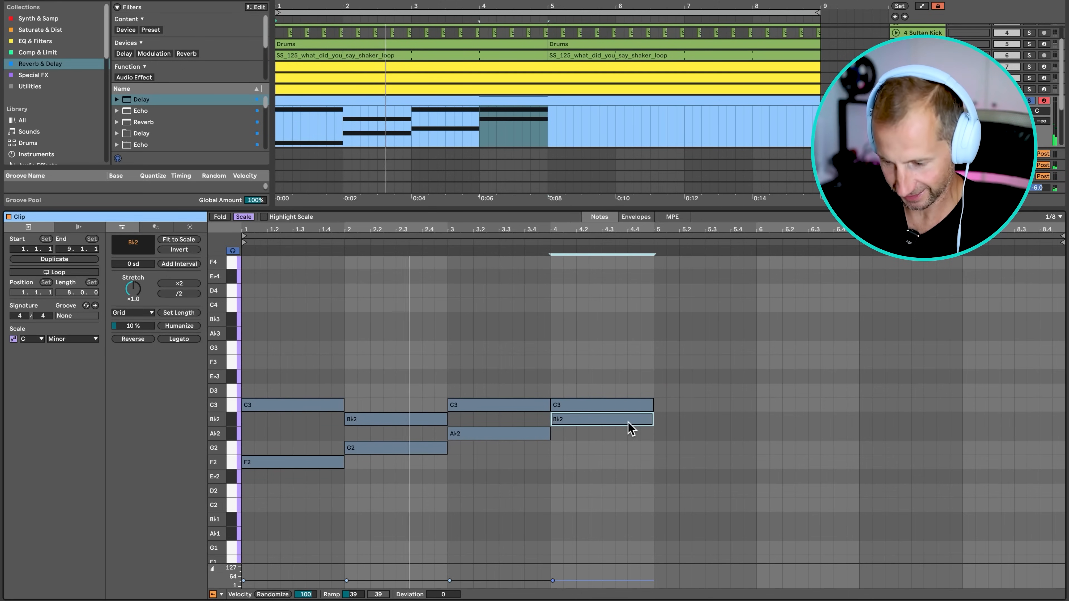
key(XF86AudioRaiseVolume)
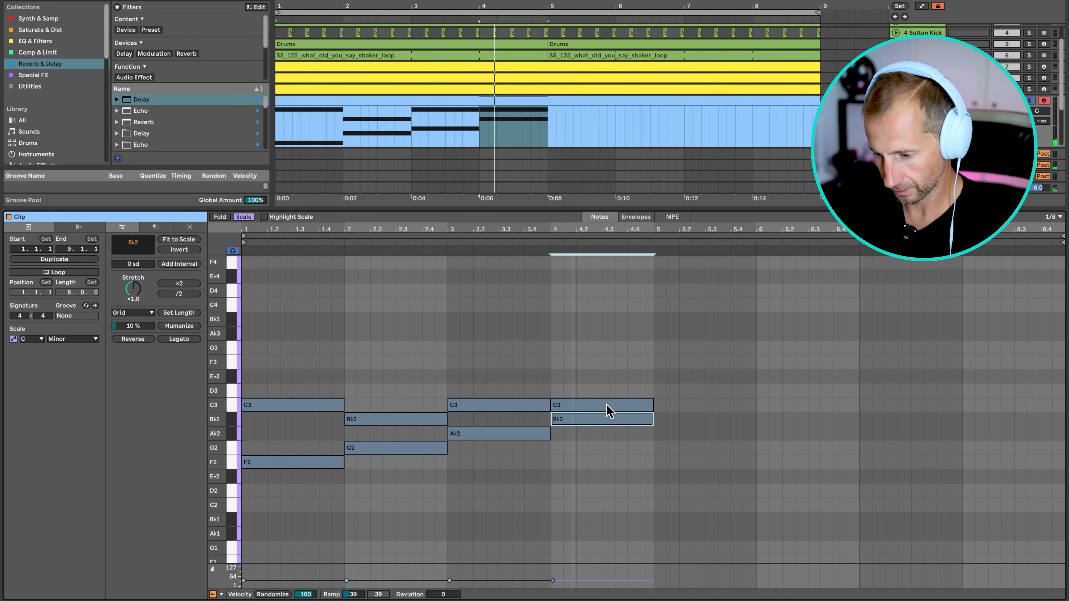
key(space)
drag(635, 411, 634, 375)
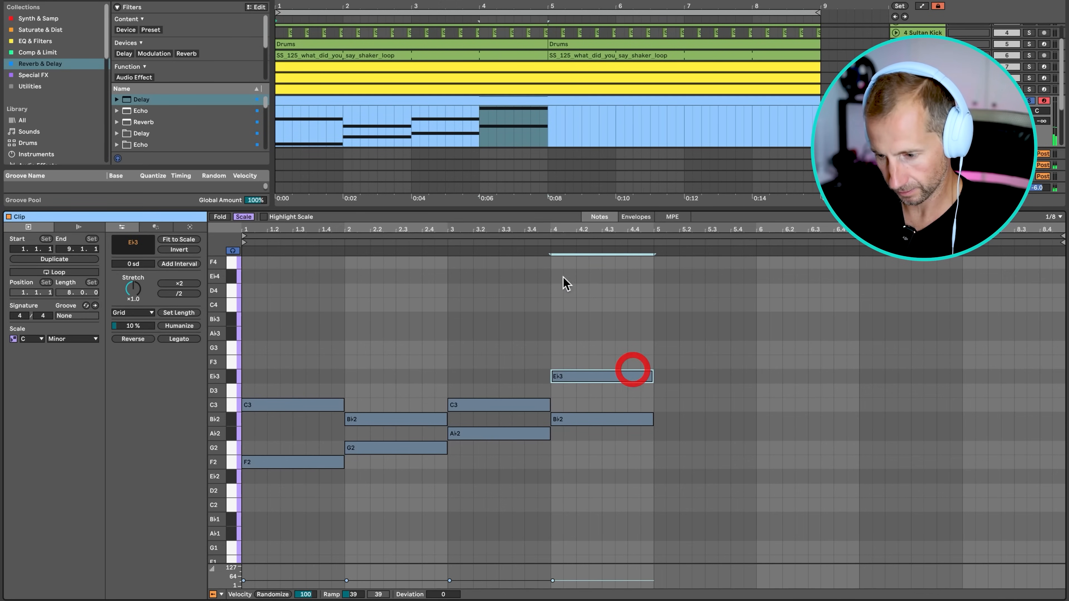
click(518, 237)
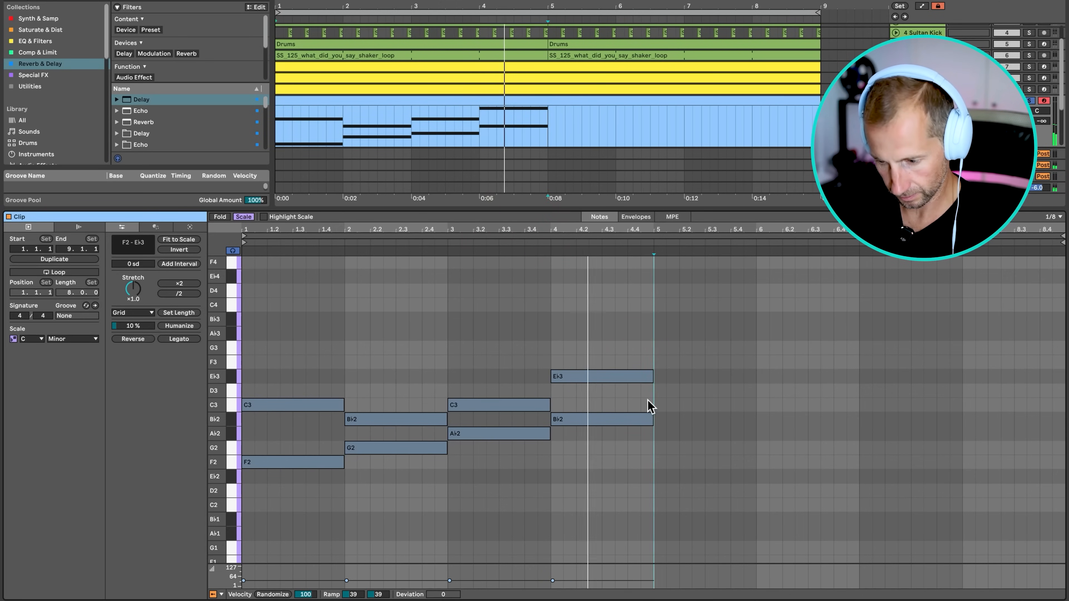
Copy bar 4's B♭2 into bar 5 and set the copy's pitch to C3.
key(space)
drag(620, 423, 724, 400)
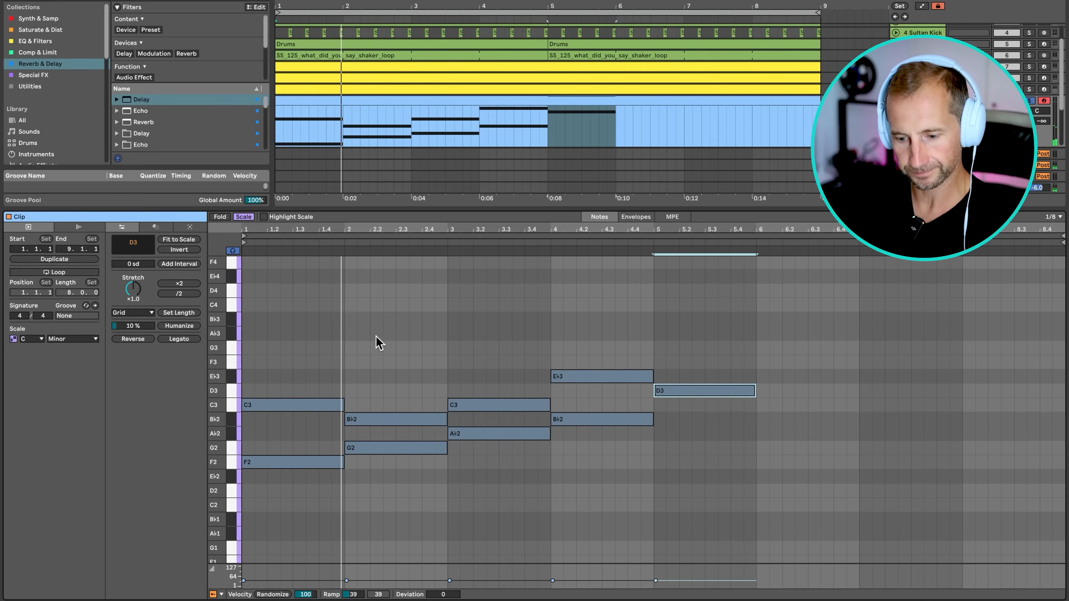
click(231, 406)
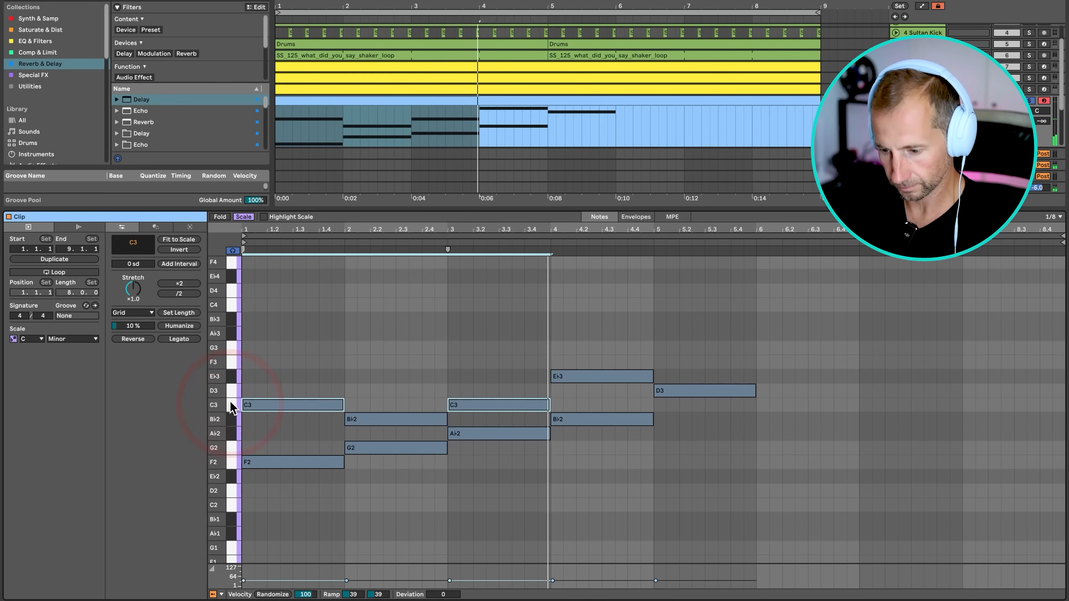
click(734, 410)
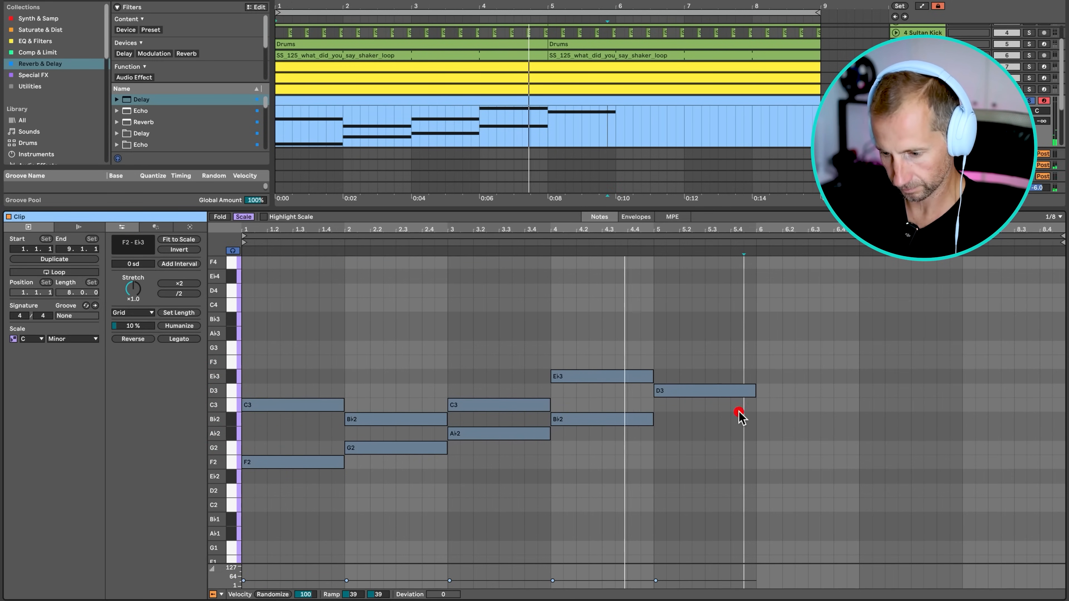
click(720, 396)
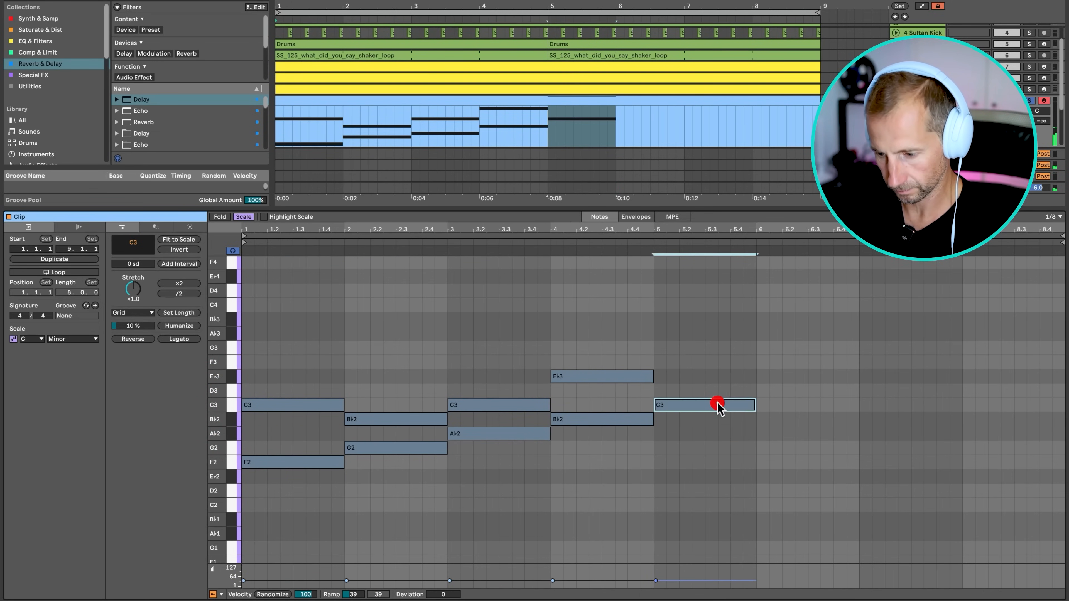
Fill bars 6–8 with one-bar notes: B♭2 and G2 in bar 6, G2 in bar 7, and F2 in bar 8.
drag(720, 409, 1023, 449)
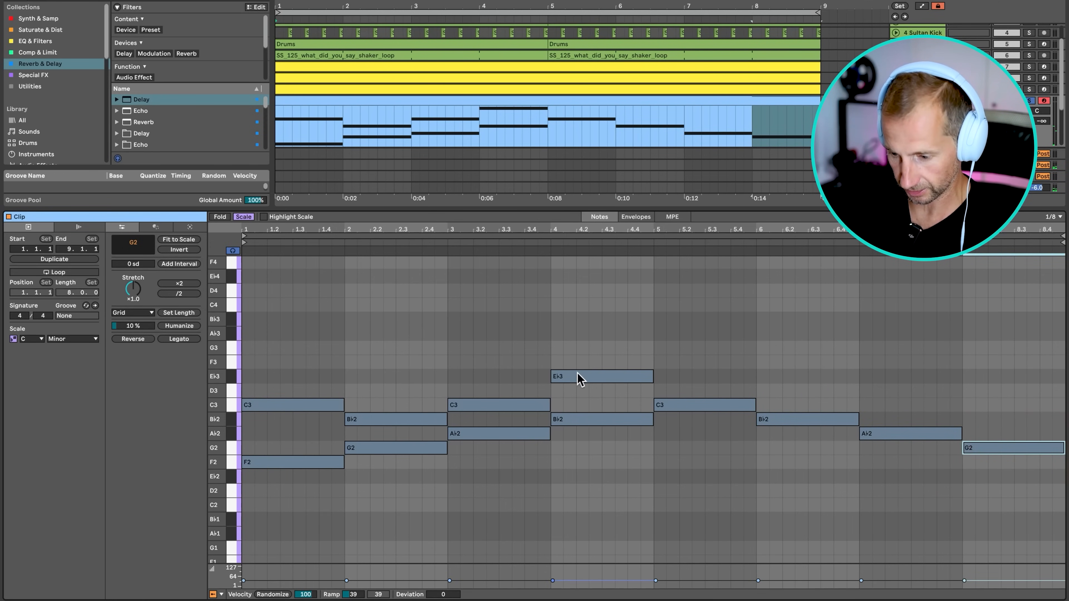
drag(580, 379, 827, 453)
click(984, 445)
key(Down)
click(930, 433)
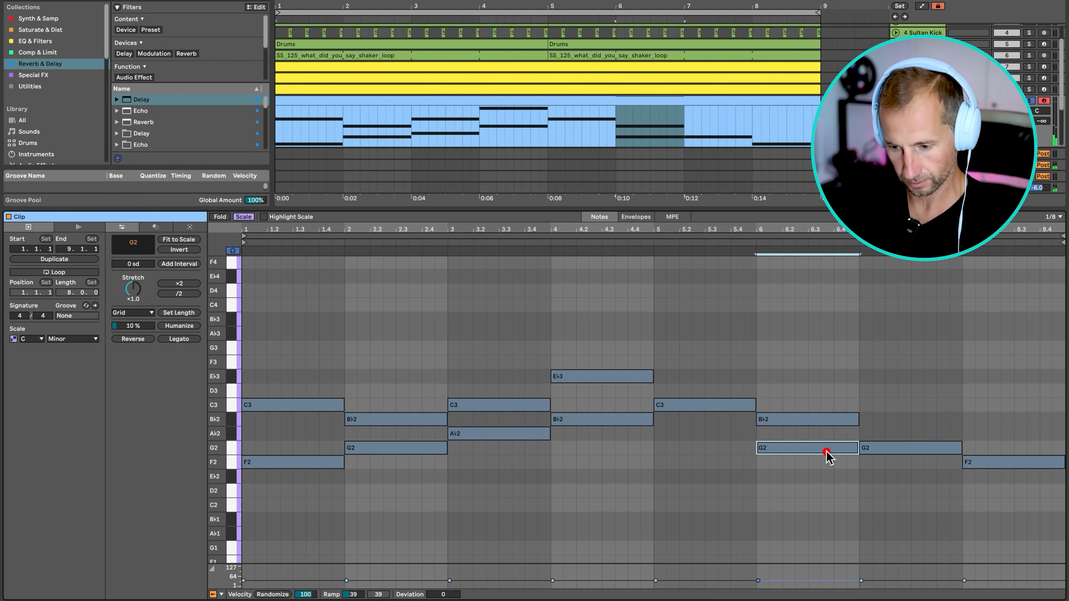
Add a one-bar A♭2 note beneath the C3 in bar 5.
click(691, 371)
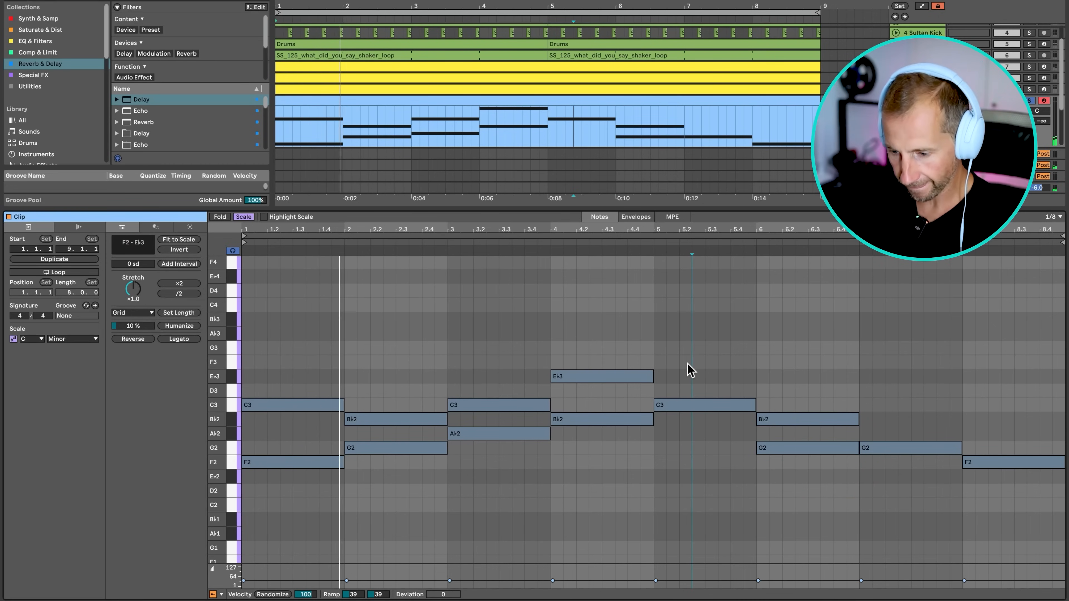
click(690, 409)
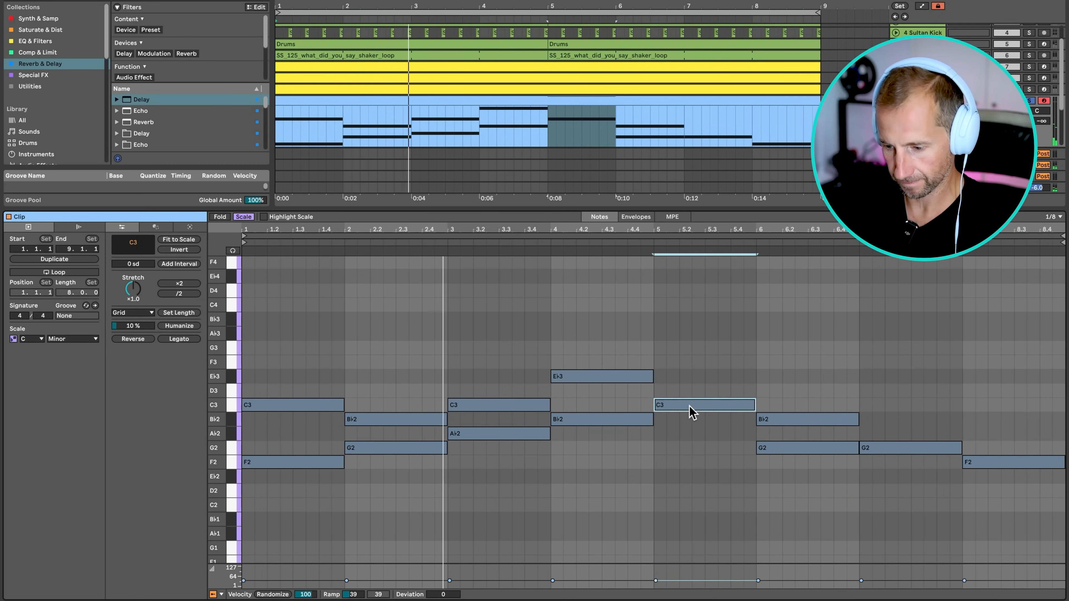
double_click(691, 433)
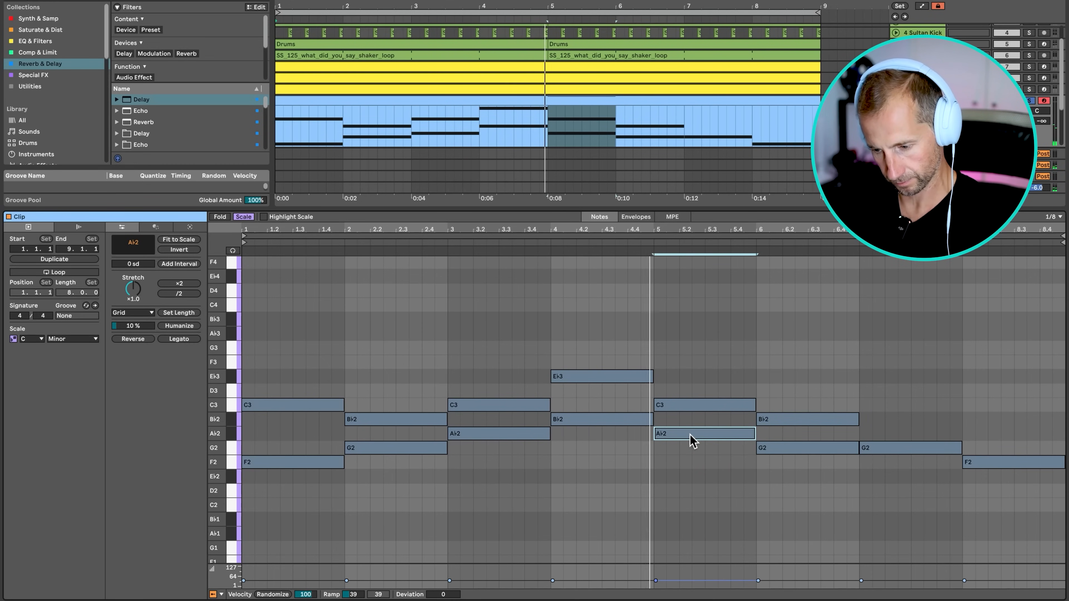
key(shift+Tab)
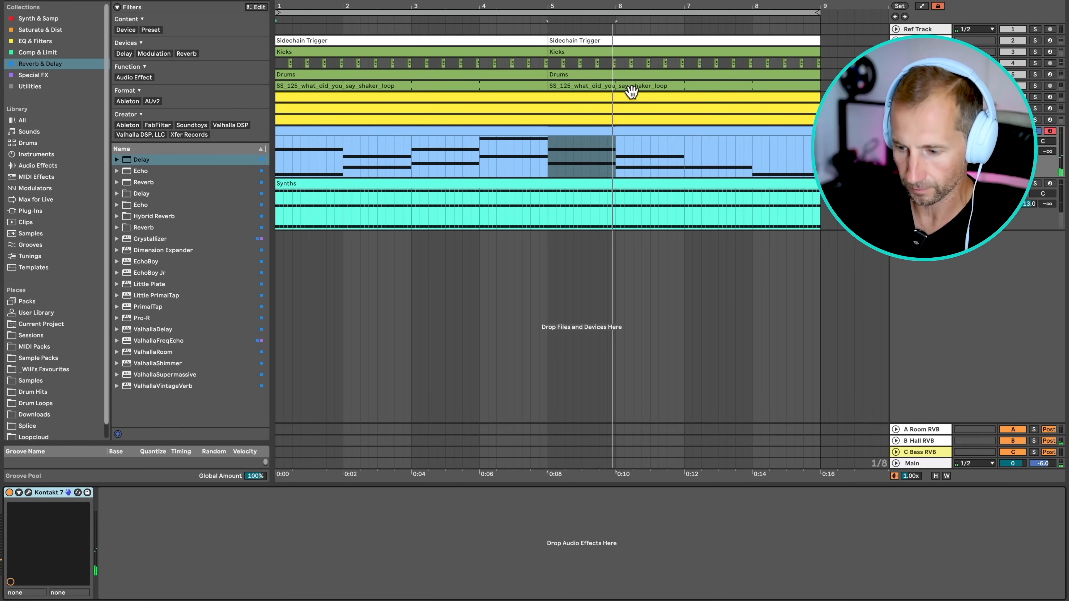
double_click(677, 131)
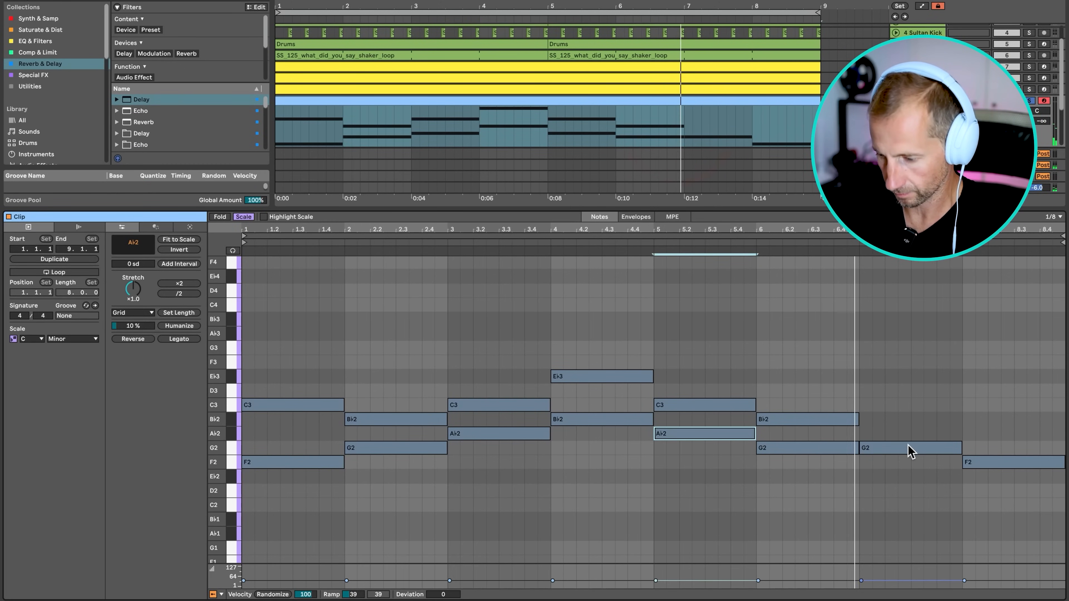
Lower bar 7's note to F2 and add A♭2 above the F2 notes in bars 7 and 8.
drag(909, 448, 910, 462)
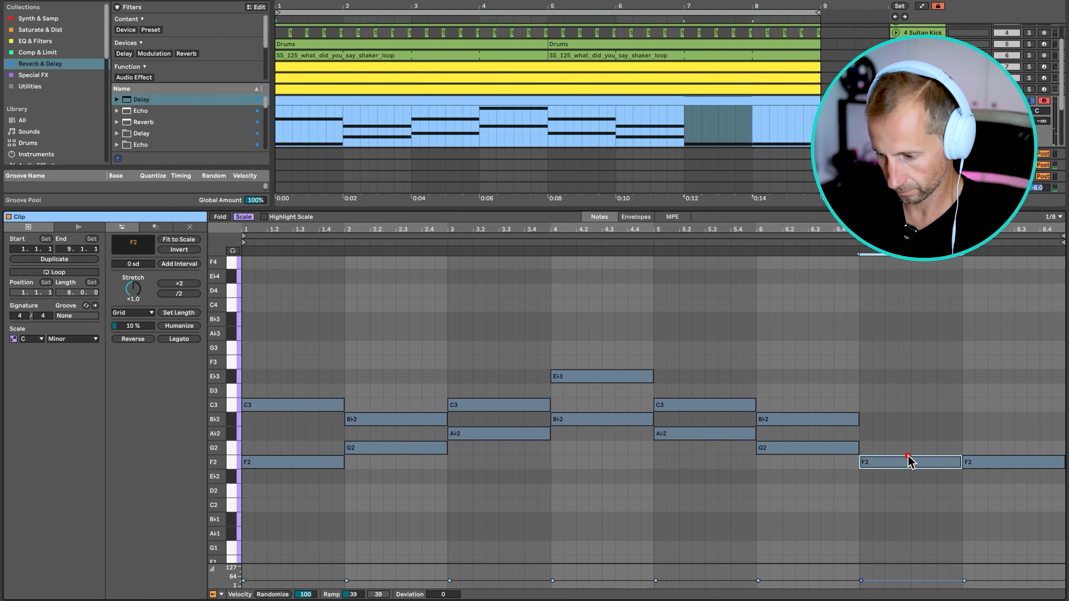
click(803, 244)
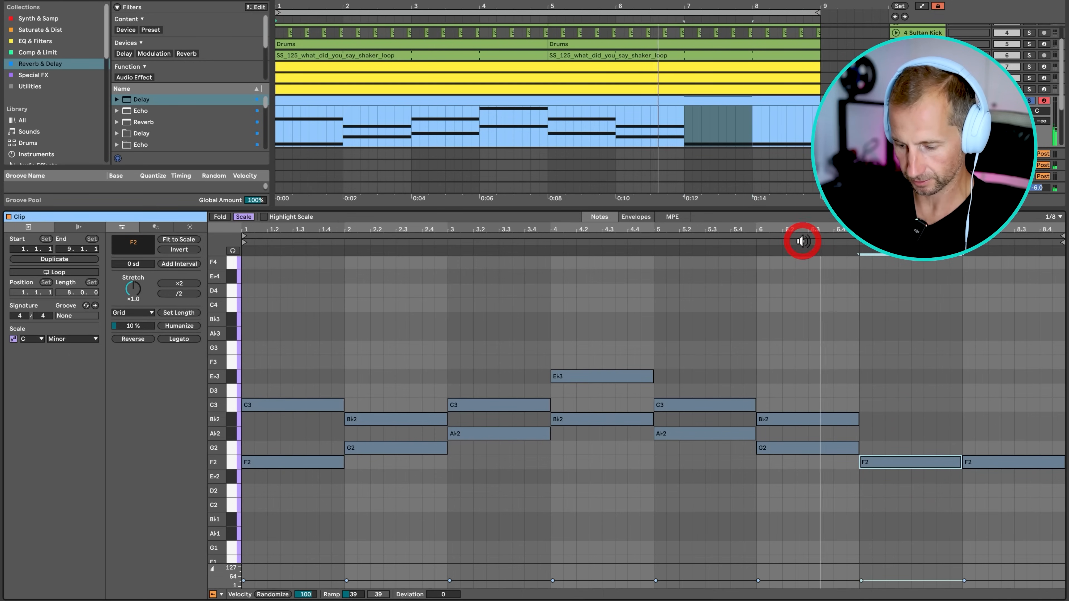
click(932, 408)
click(909, 463)
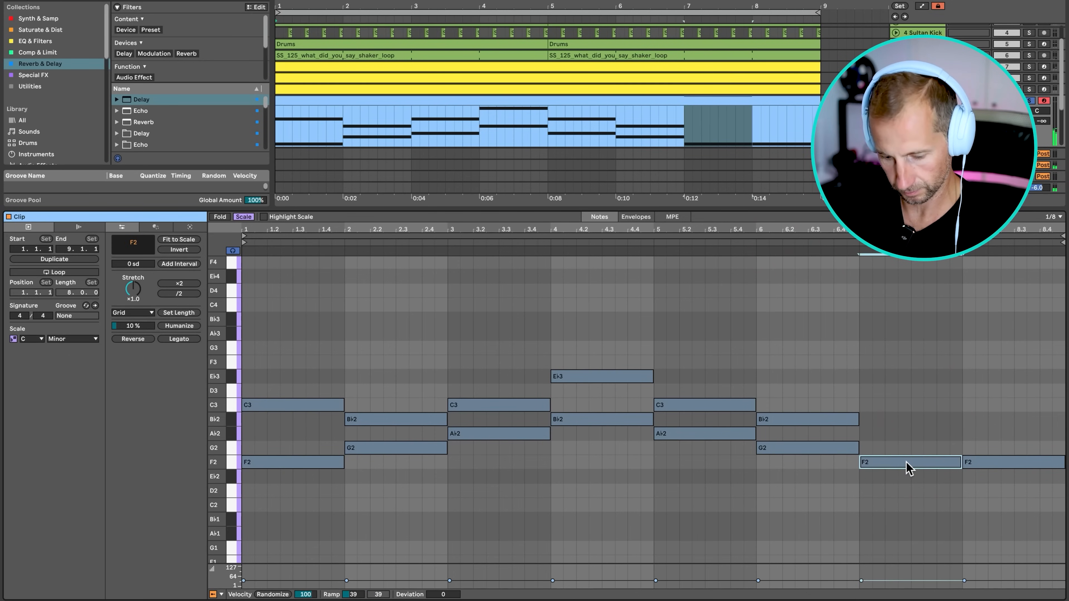
drag(907, 467, 989, 434)
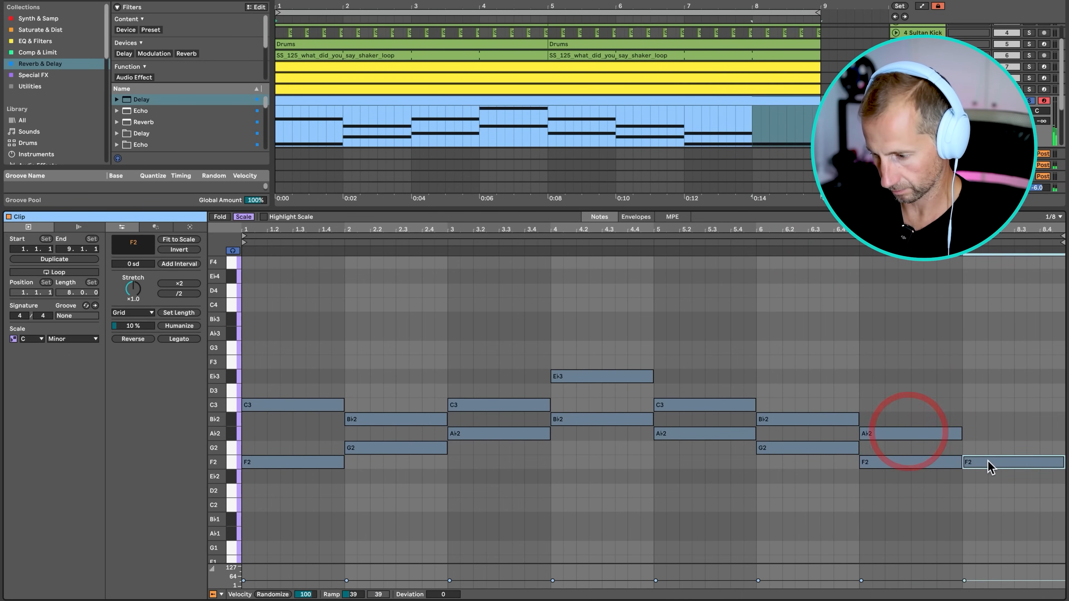
Transpose all the clip's notes up four scale degrees so bar 1 plays C3 and G3, then show the track's devices.
click(286, 462)
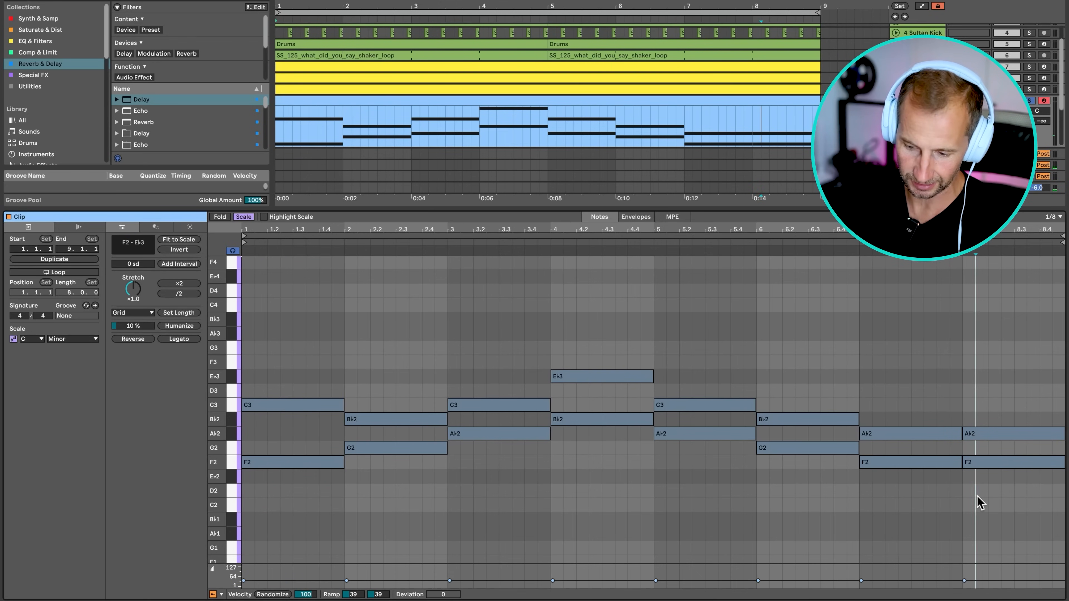
click(953, 497)
click(268, 464)
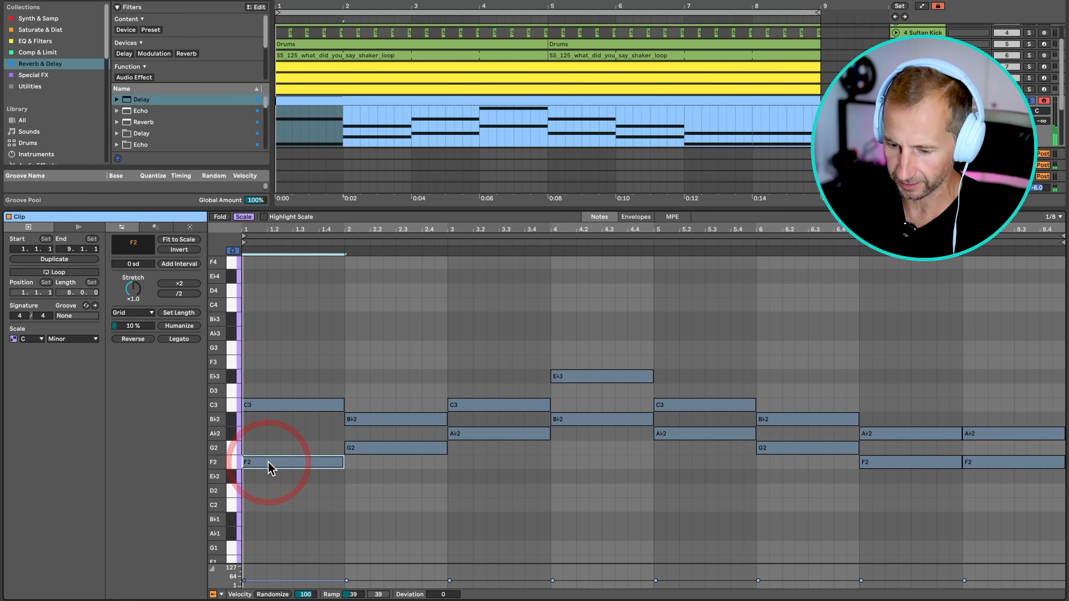
click(227, 463)
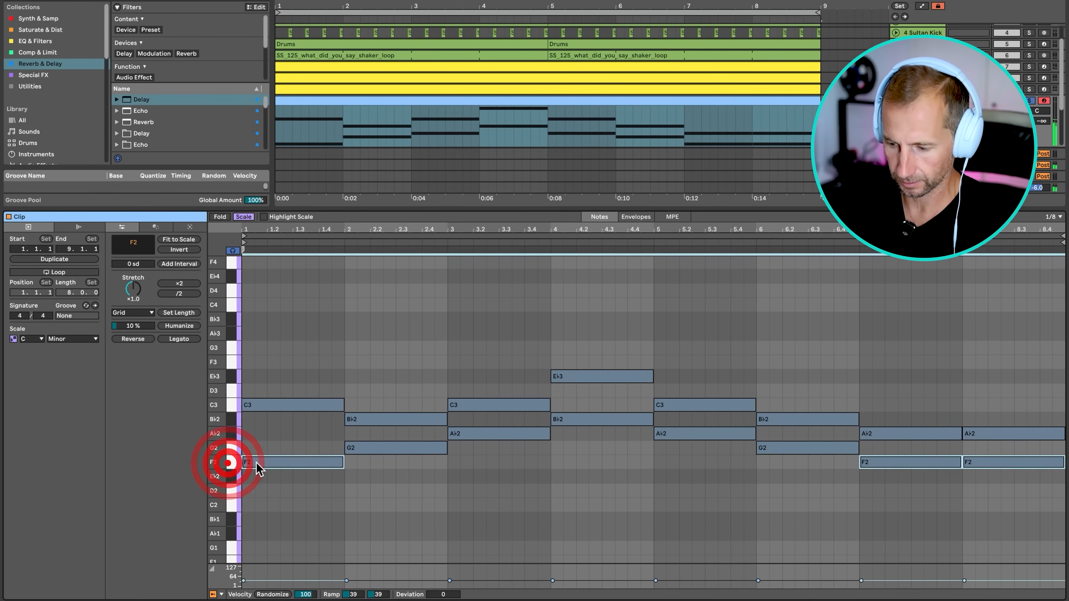
click(1007, 504)
drag(1007, 505, 245, 279)
key(Up)
key(Up)
key(Up)
key(Up)
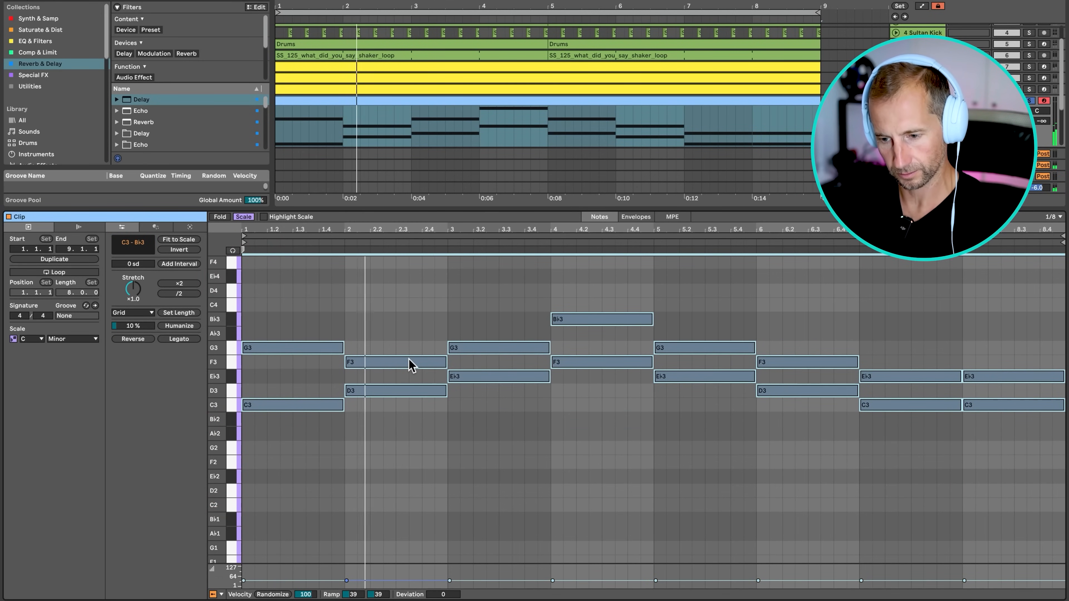
key(shift+Tab)
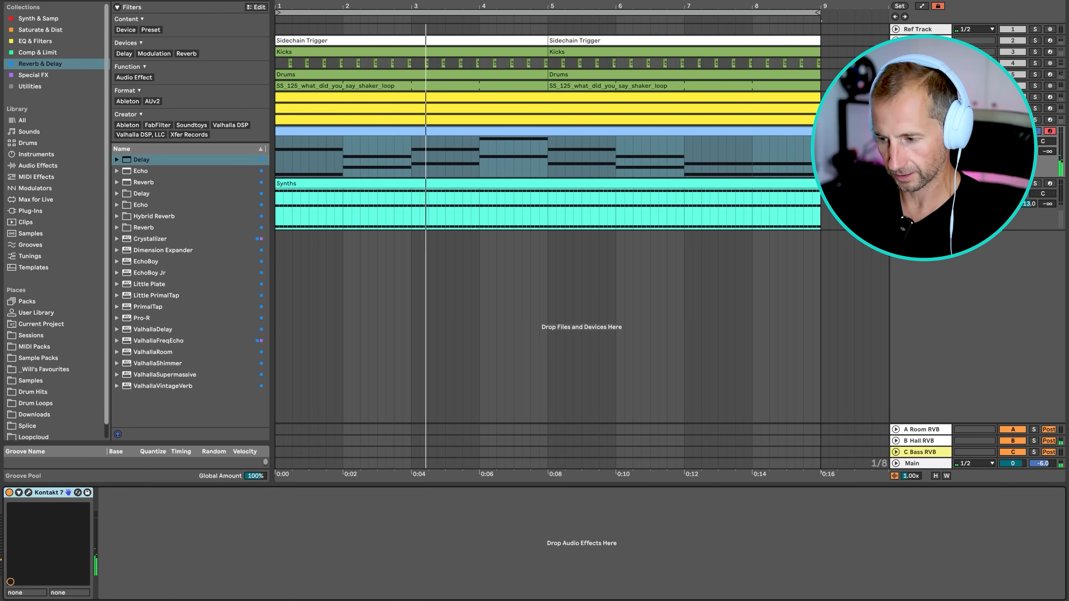
Solo the Synth track and adjust its Serum patch's filter cutoff and envelope 1, with a 584 ms decay and 14 ms attack.
click(1035, 184)
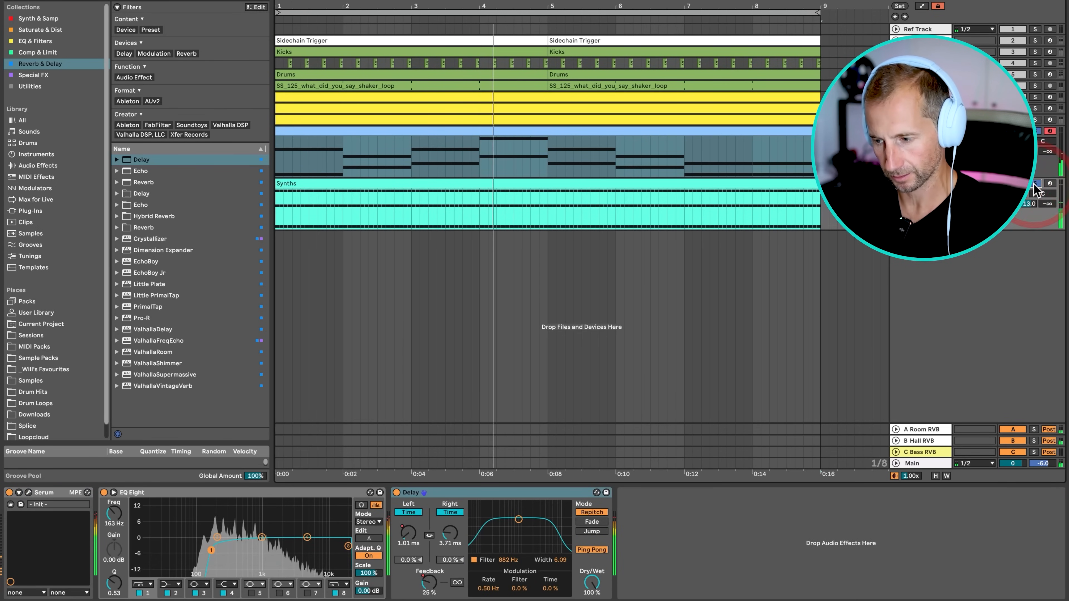
click(27, 492)
drag(734, 179, 760, 210)
mouse_move(414, 366)
mouse_down()
mouse_move(410, 378)
mouse_move(406, 370)
mouse_up()
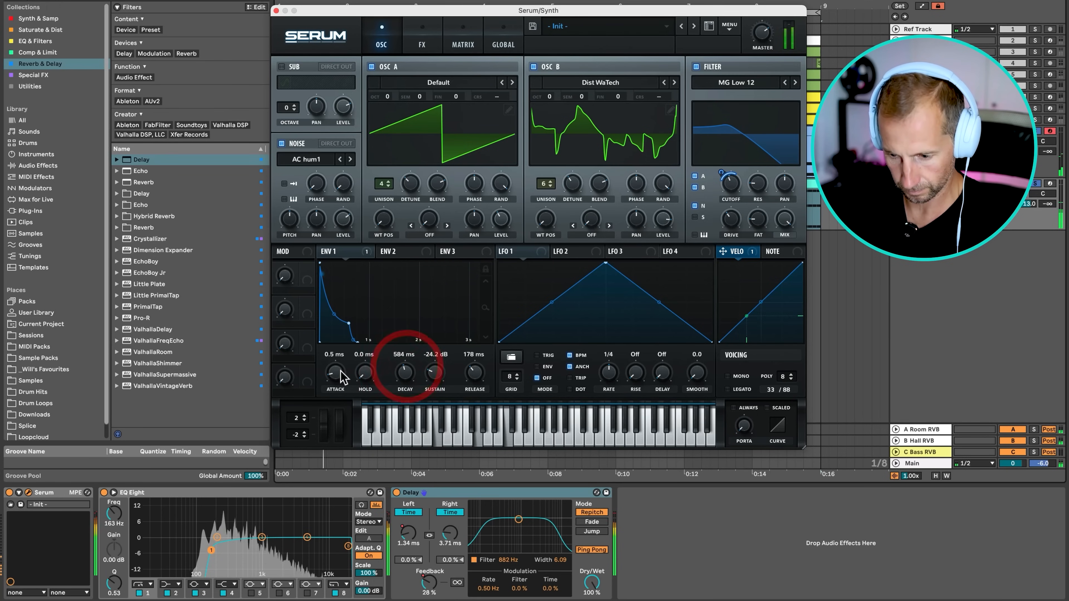
click(332, 353)
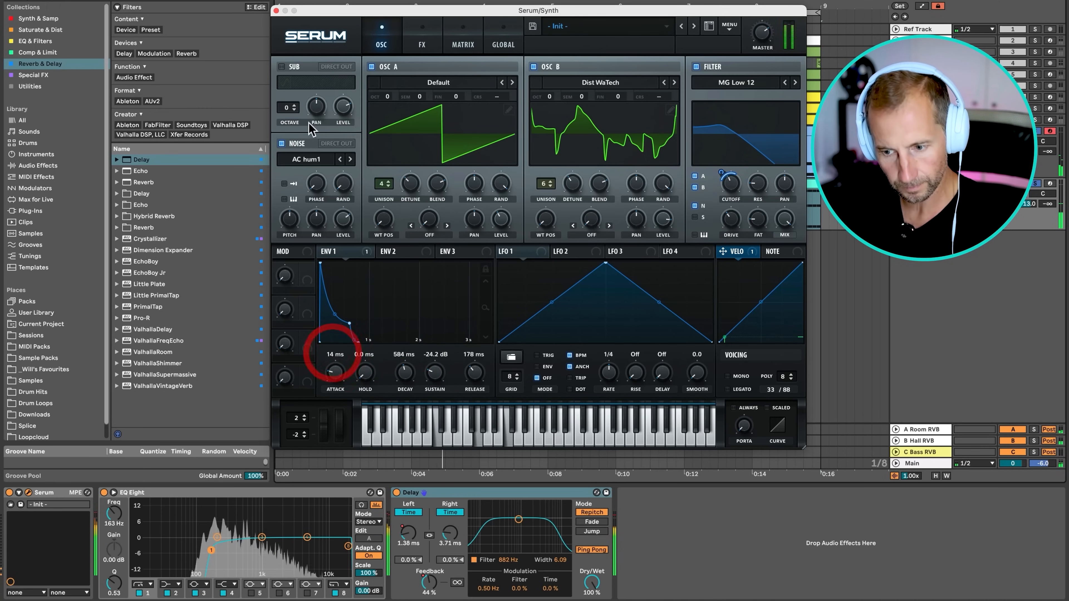
click(276, 11)
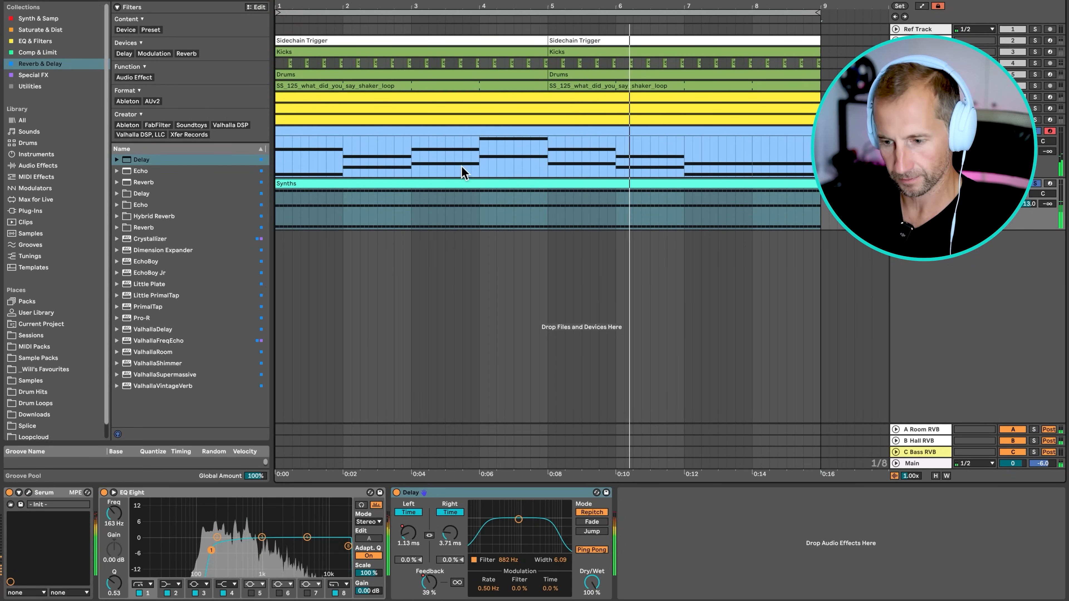
Copy the lower note of each of the eight bars in the Chords clip and return to the device view.
double_click(453, 127)
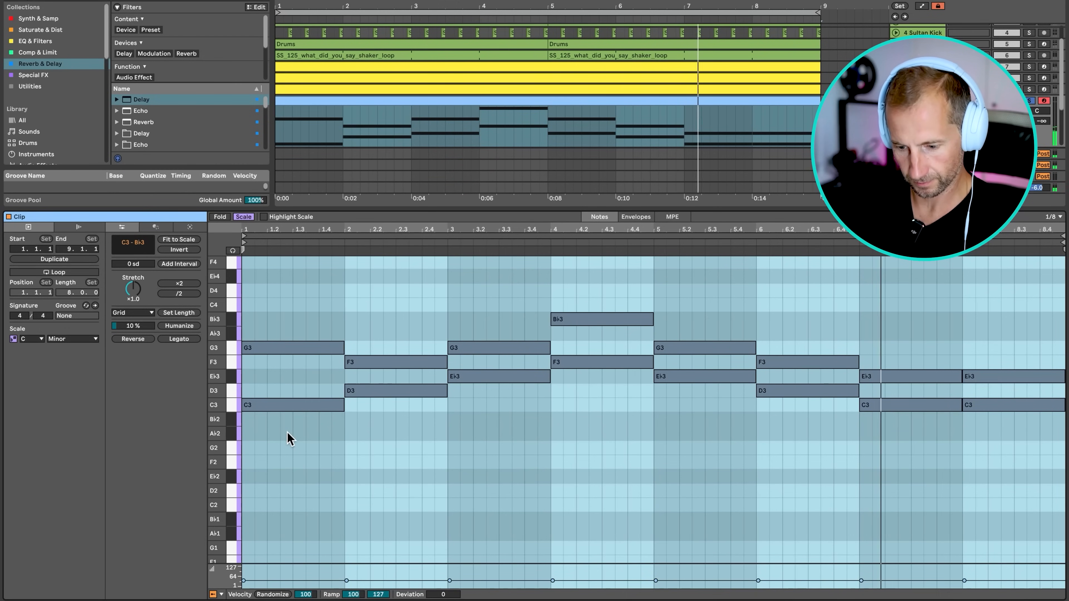
click(313, 408)
drag(314, 407, 484, 383)
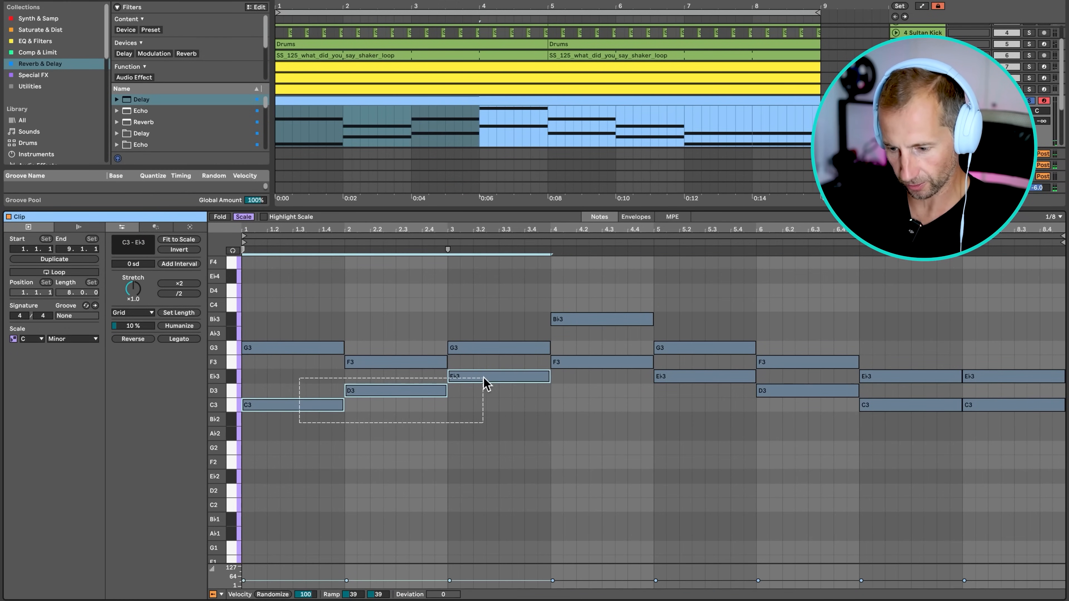
shift+click(616, 365)
shift+click(723, 377)
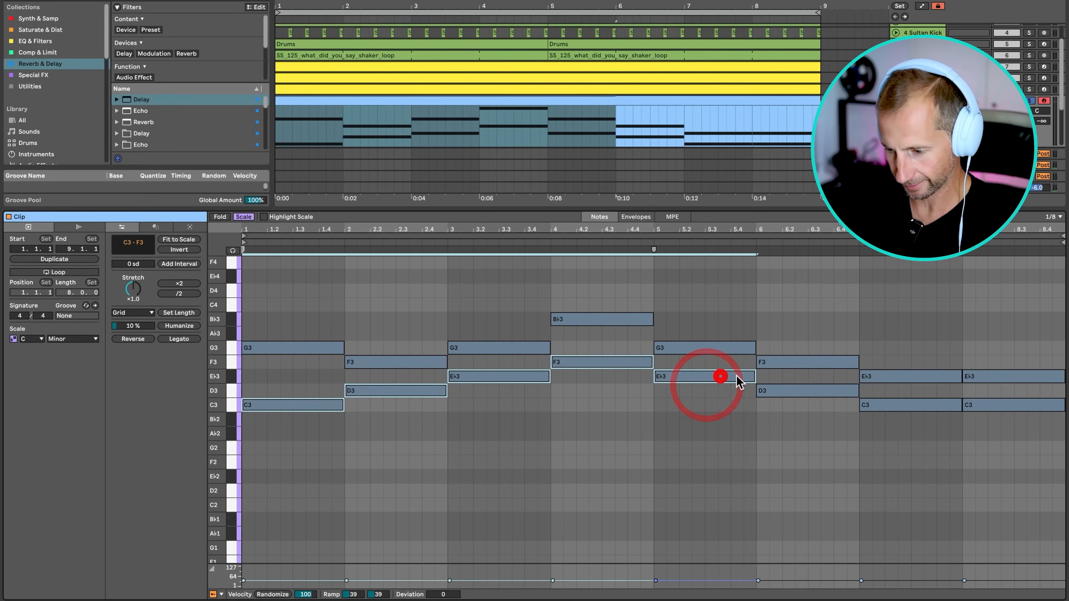
shift+click(778, 392)
shift+click(890, 406)
shift+click(1007, 406)
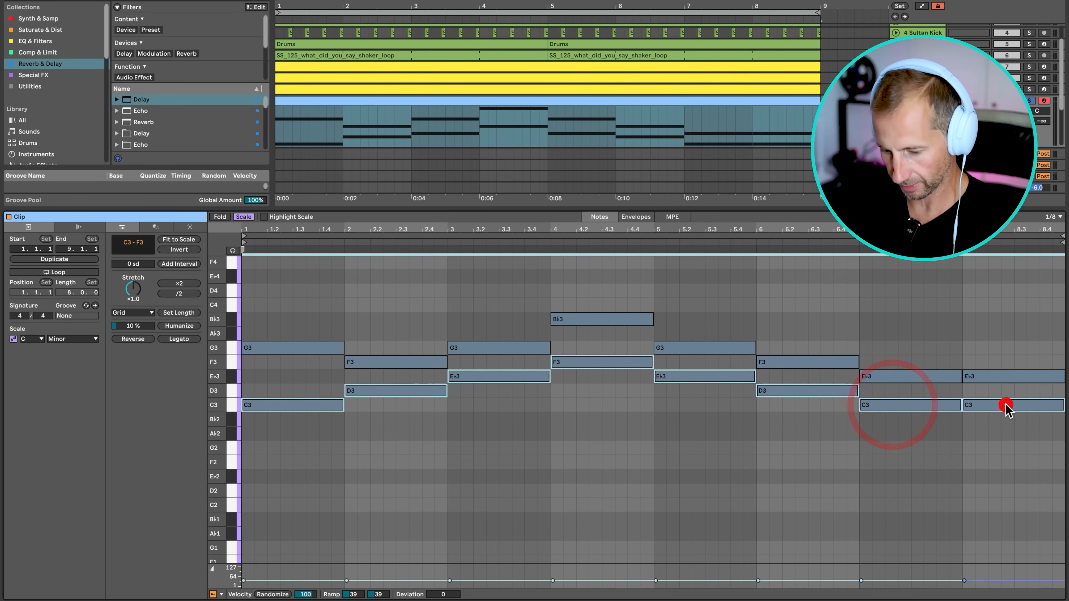
key(shift+Tab)
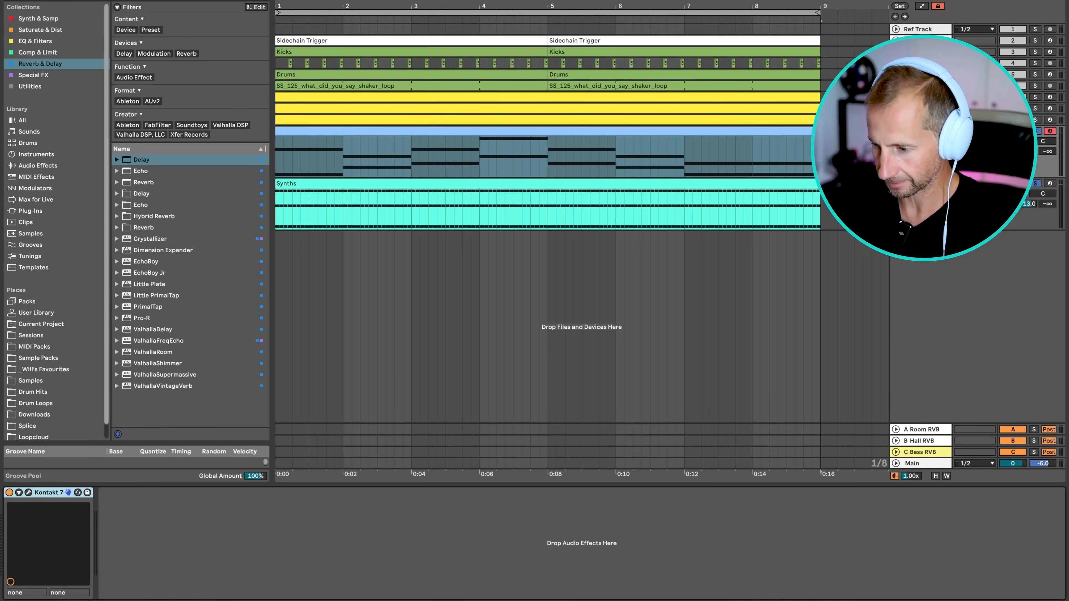
Solo the MidBass track, replace its clip's notes with the copied line from bar 1, and set the clip's scale to Minor.
click(1036, 108)
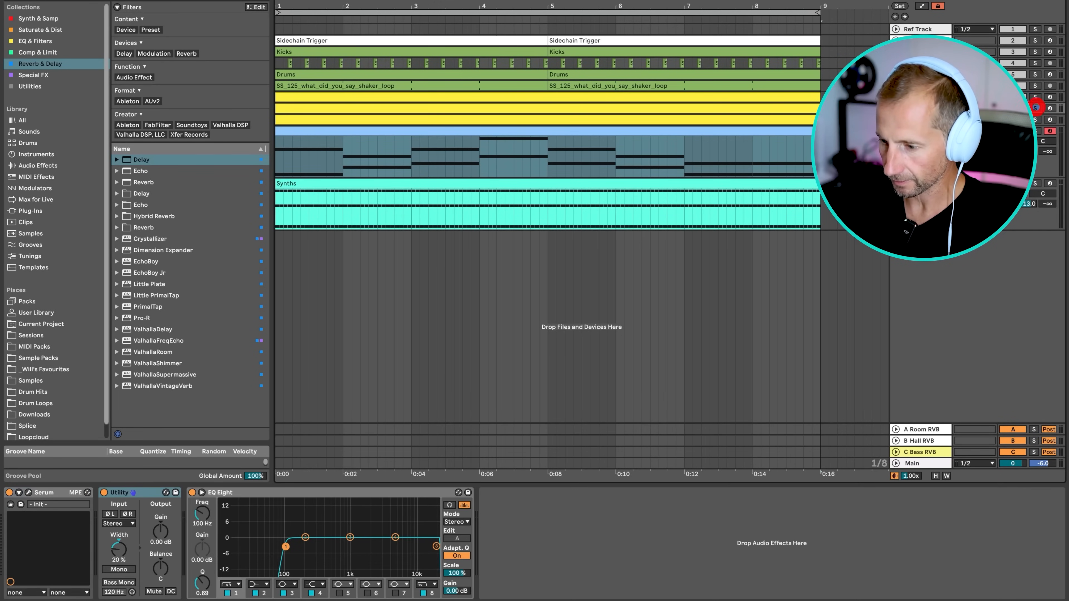
double_click(589, 103)
click(381, 363)
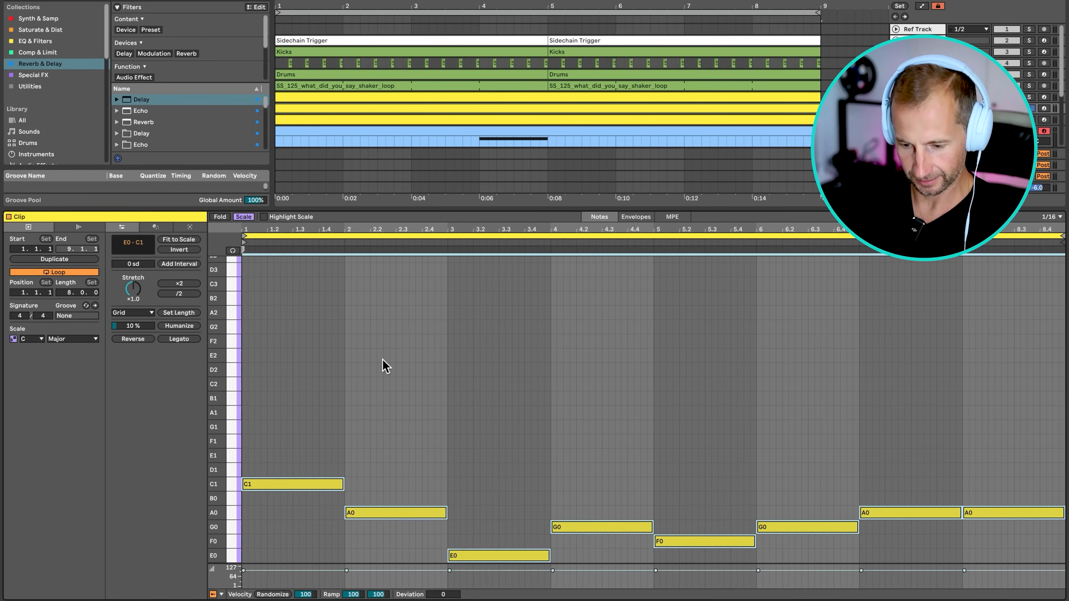
key(Delete)
click(244, 457)
key(ctrl+v)
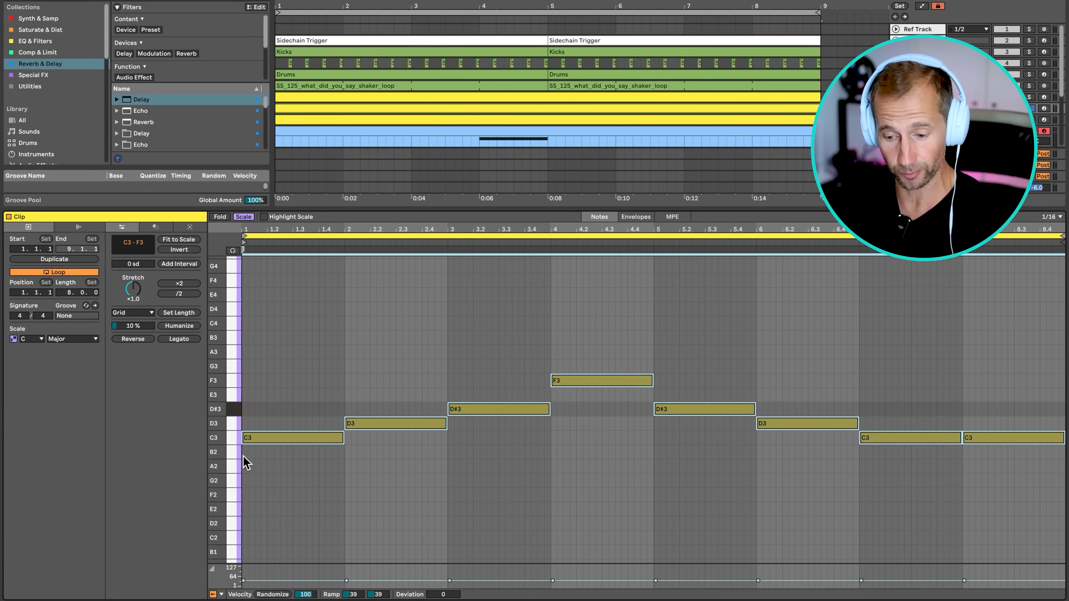
click(72, 339)
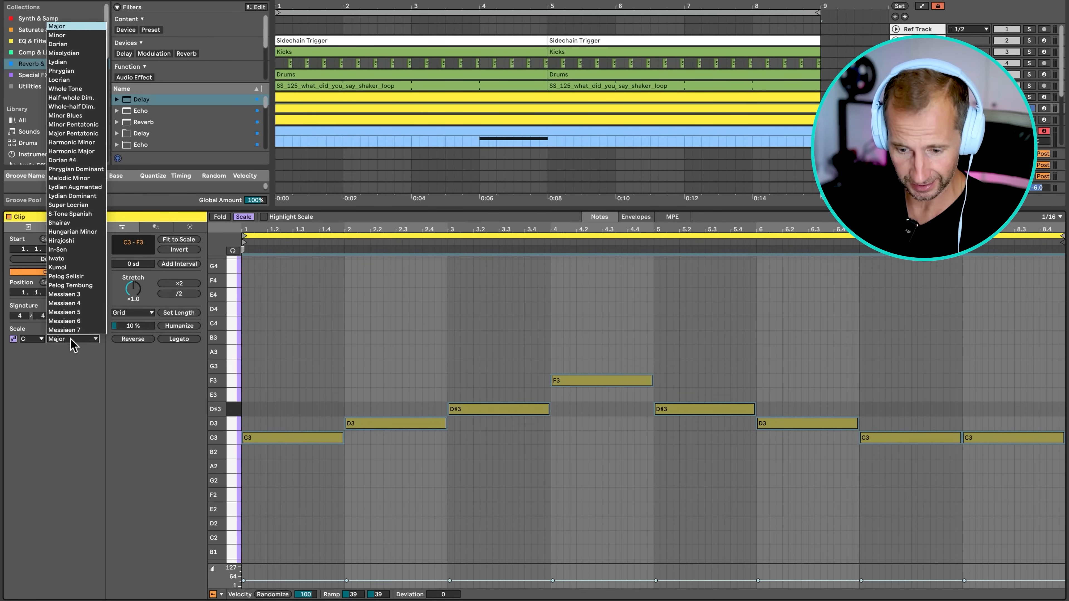
click(83, 35)
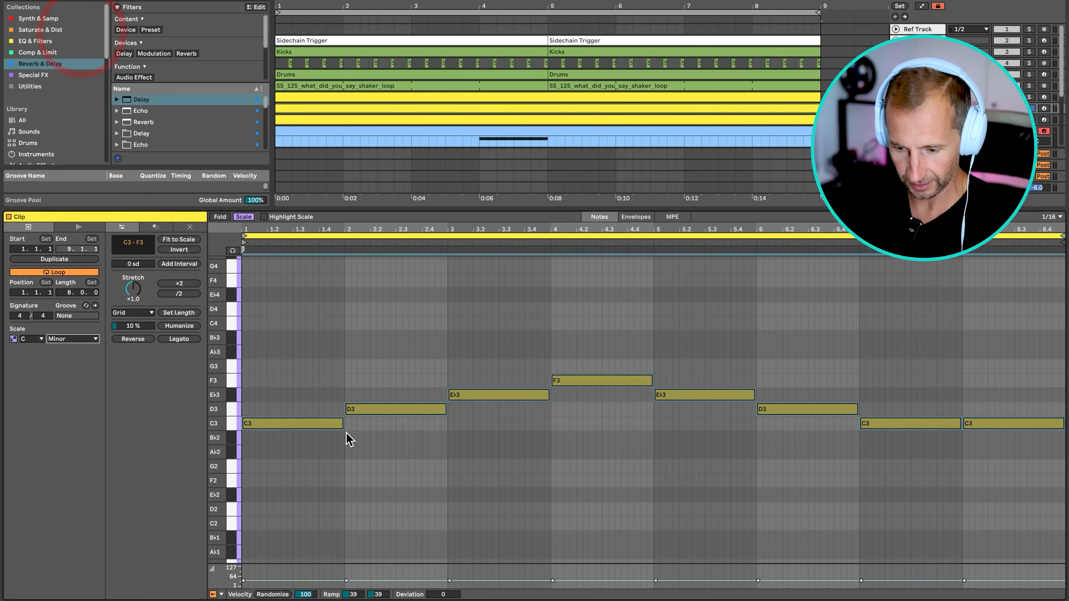
Raise the velocity of all the MidBass clip's notes to 96 and copy them.
drag(318, 422, 318, 421)
click(337, 371)
key(super+a)
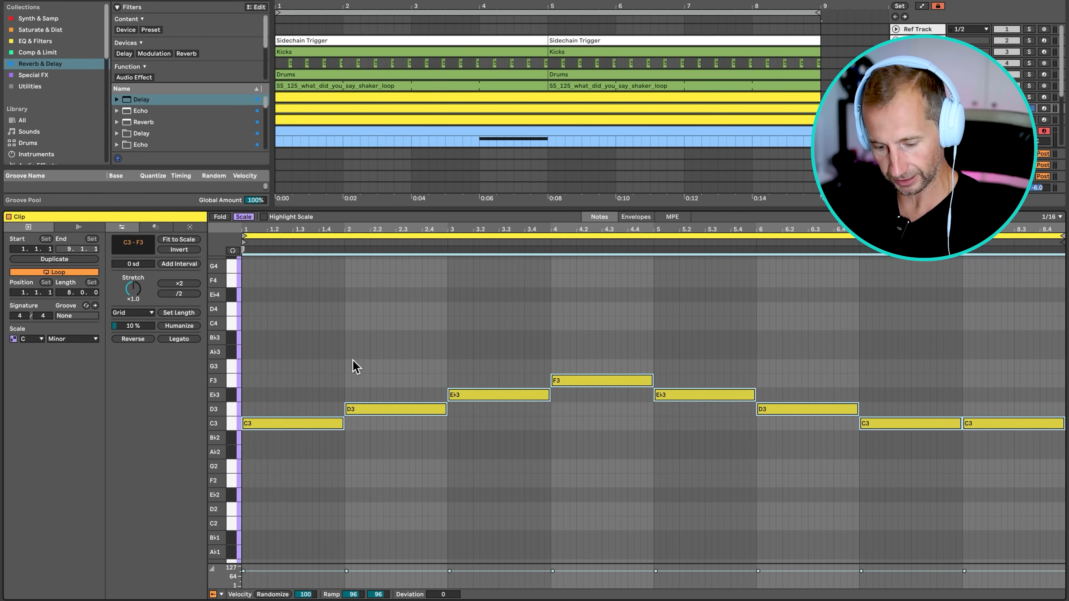
key(shift+Tab)
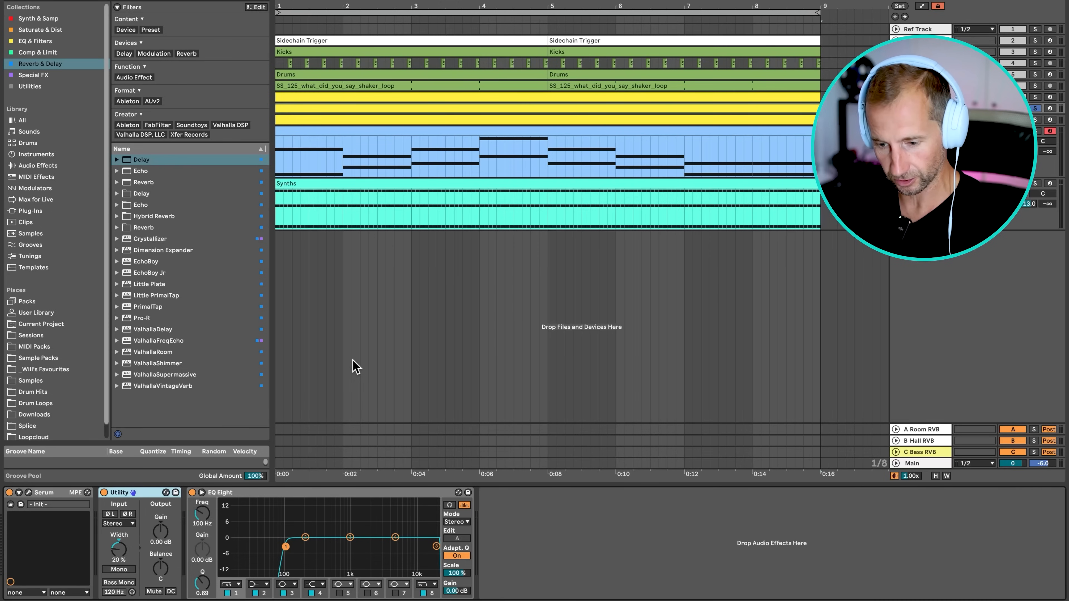
Replace the Sub Bass clip's notes with the copied line from bar 1 and set the clip's scale to Minor.
double_click(323, 119)
click(310, 391)
key(super+a)
key(Delete)
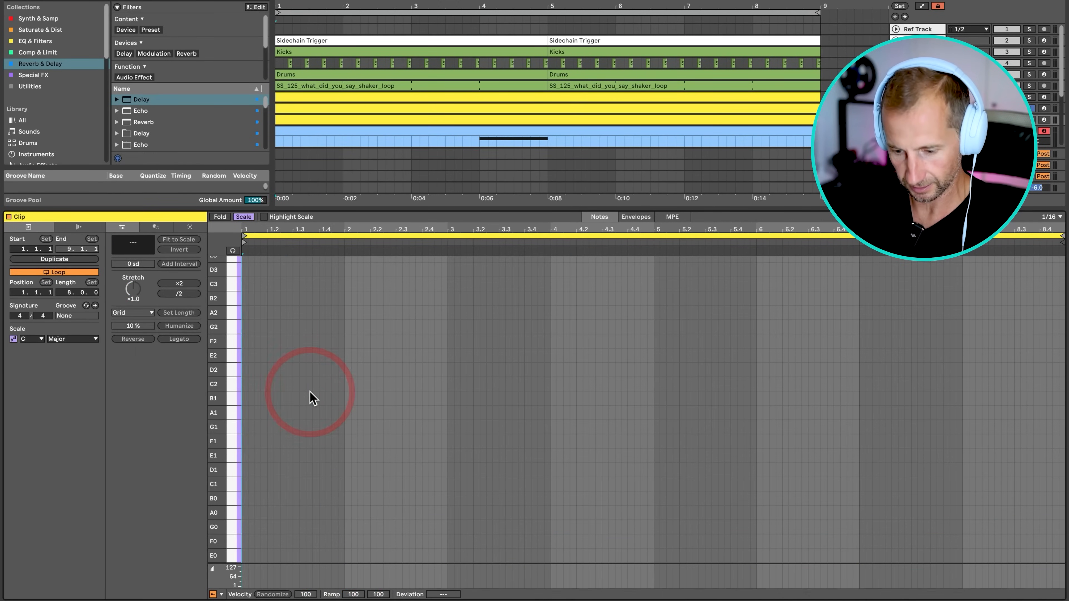
click(246, 416)
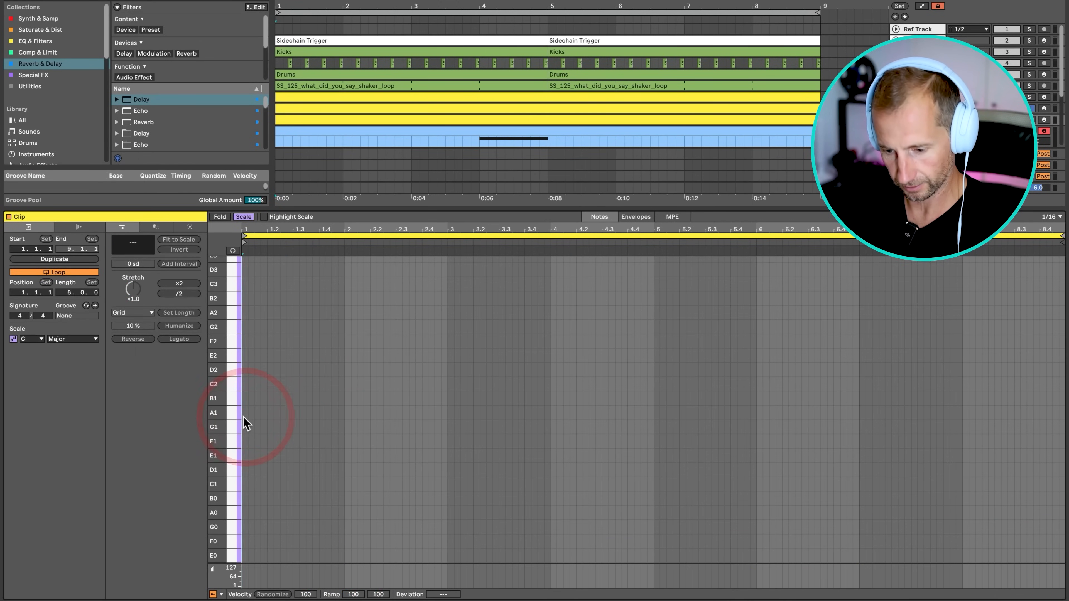
click(243, 416)
key(super+v)
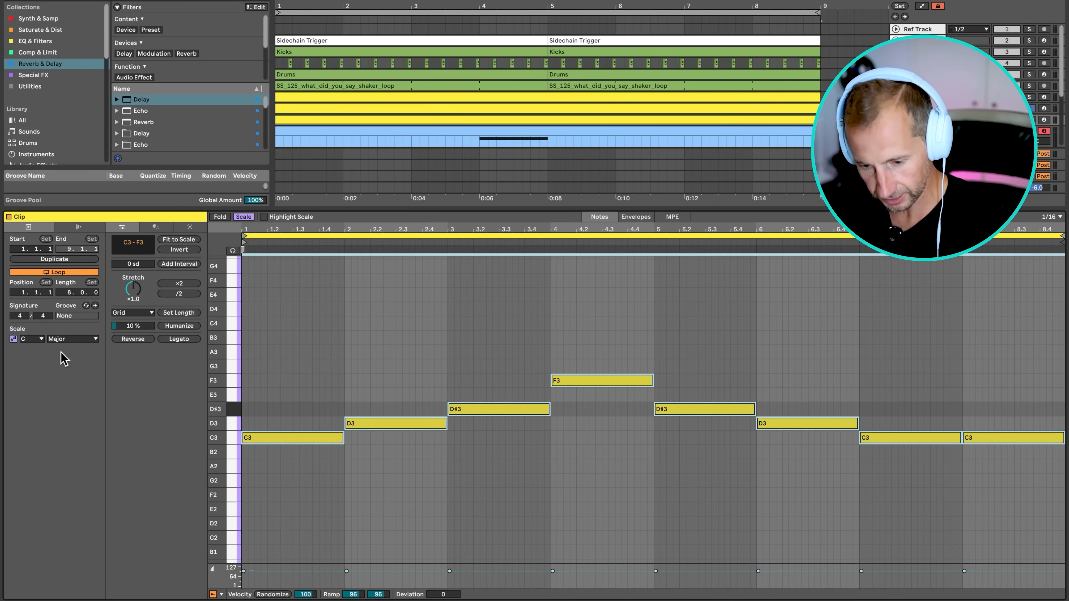
click(61, 339)
click(85, 35)
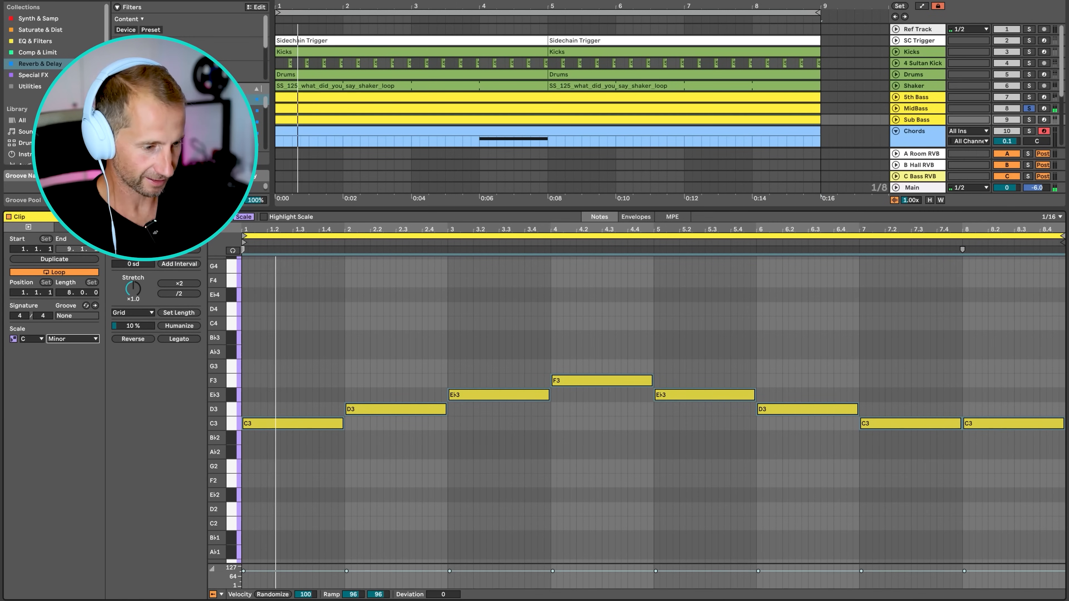
Transpose all the Sub Bass clip's notes down one octave to start on C2 and restart playback.
key(space)
click(426, 314)
key(super+a)
key(shift+Down)
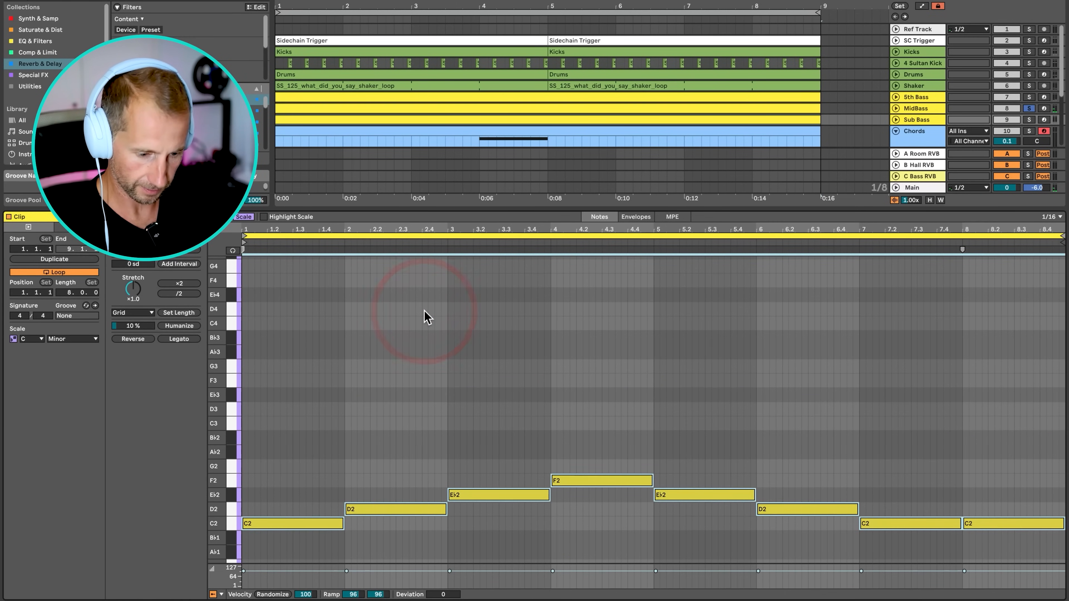
key(space)
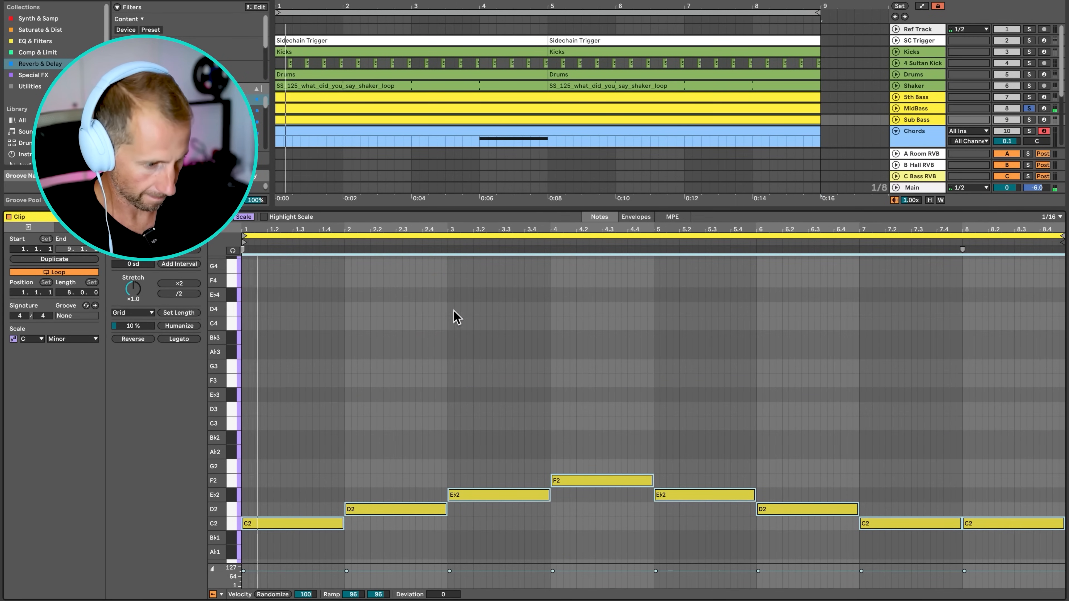
Solo the Sub Bass track alongside MidBass and transpose all its notes down another octave to start on C1.
click(1029, 119)
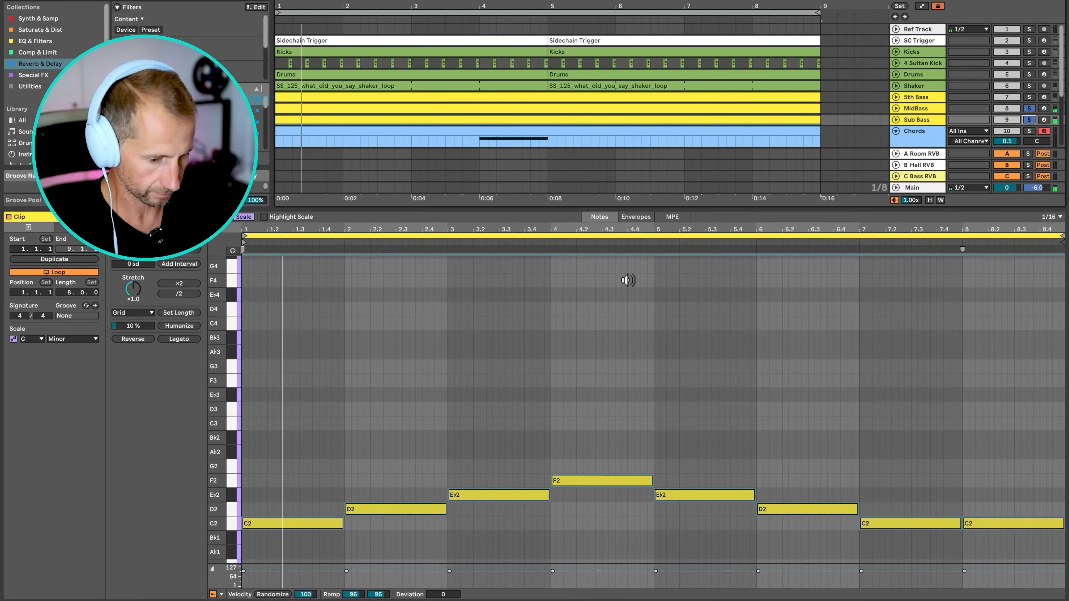
click(377, 434)
scroll(377, 398, down, 3)
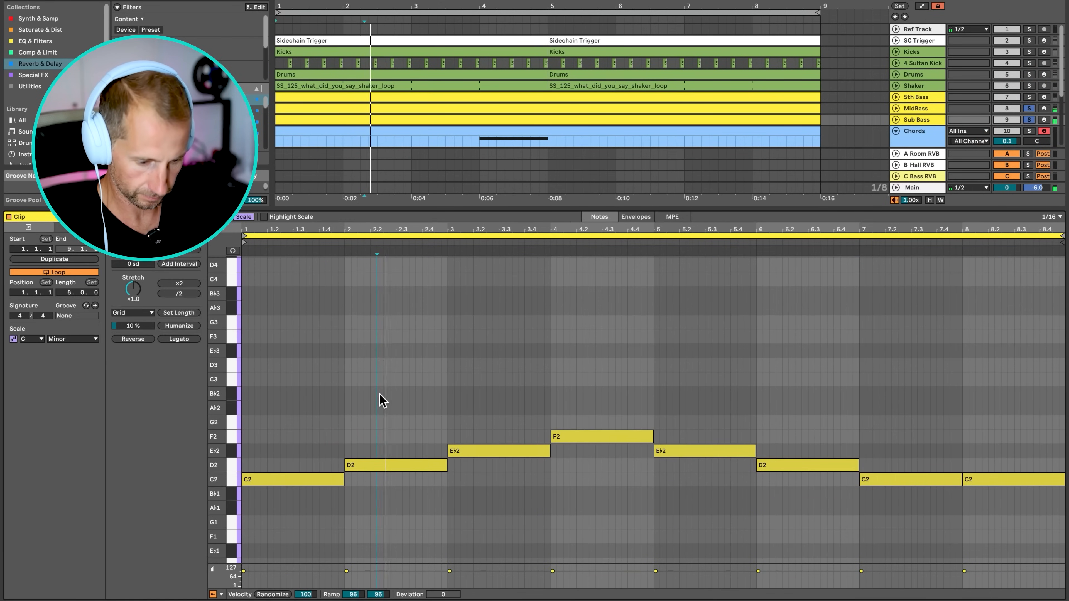
click(378, 394)
key(ctrl+a)
key(shift+Down)
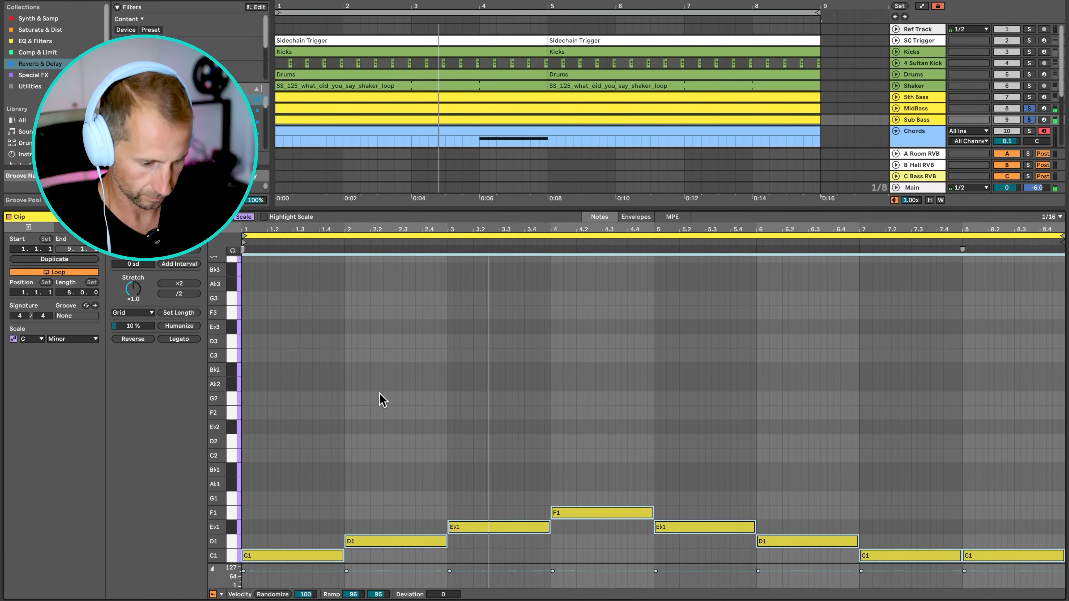
Transpose all the MidBass clip's notes down one octave to start on C2 and return to the device view.
click(911, 108)
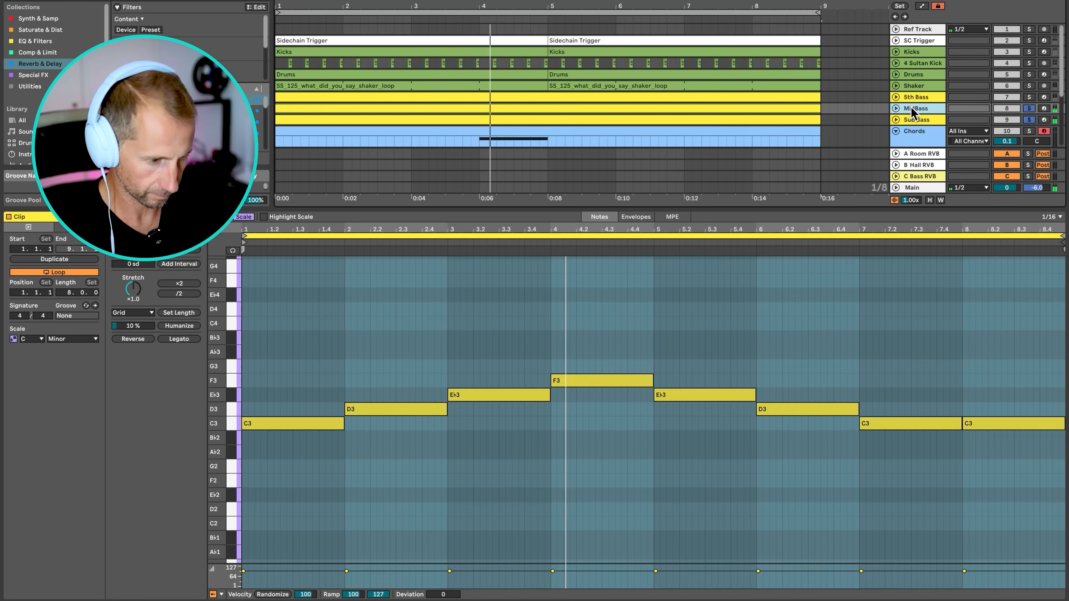
click(471, 344)
key(ctrl+a)
key(shift+Down)
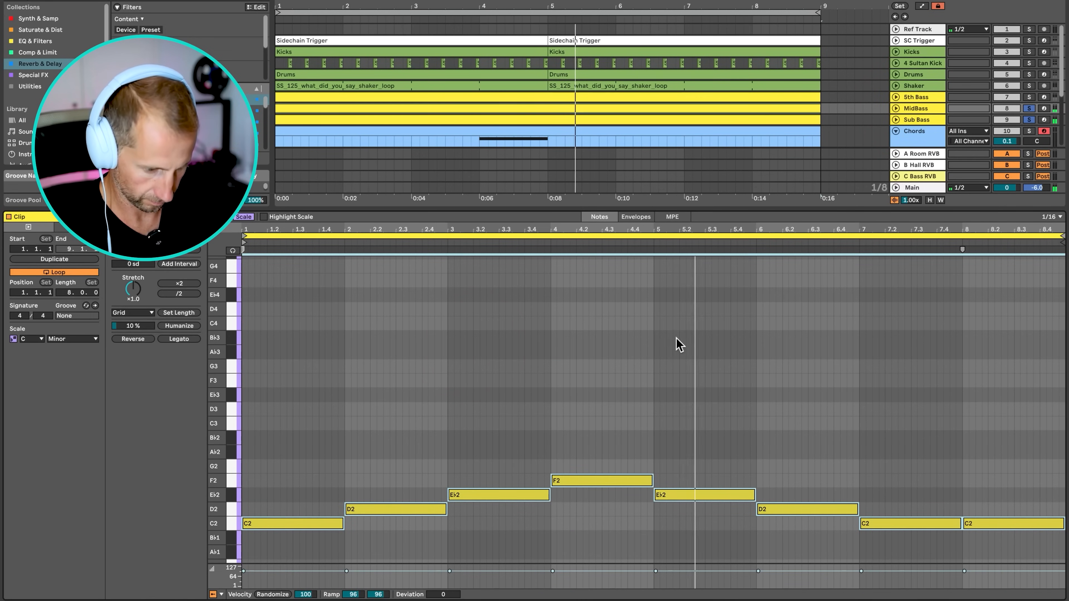
scroll(691, 341, down, 2)
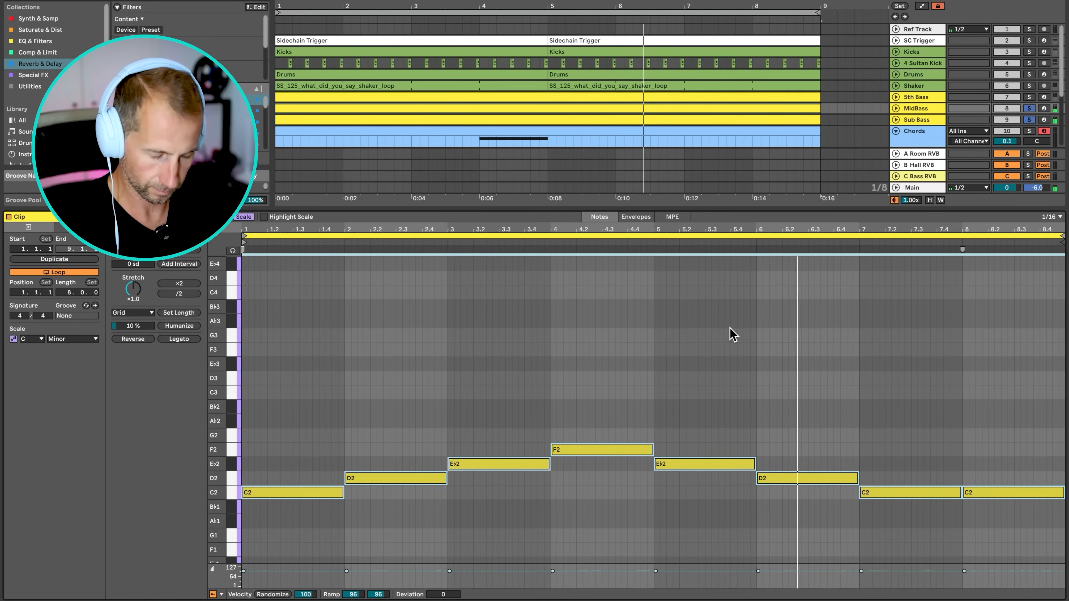
key(shift+Tab)
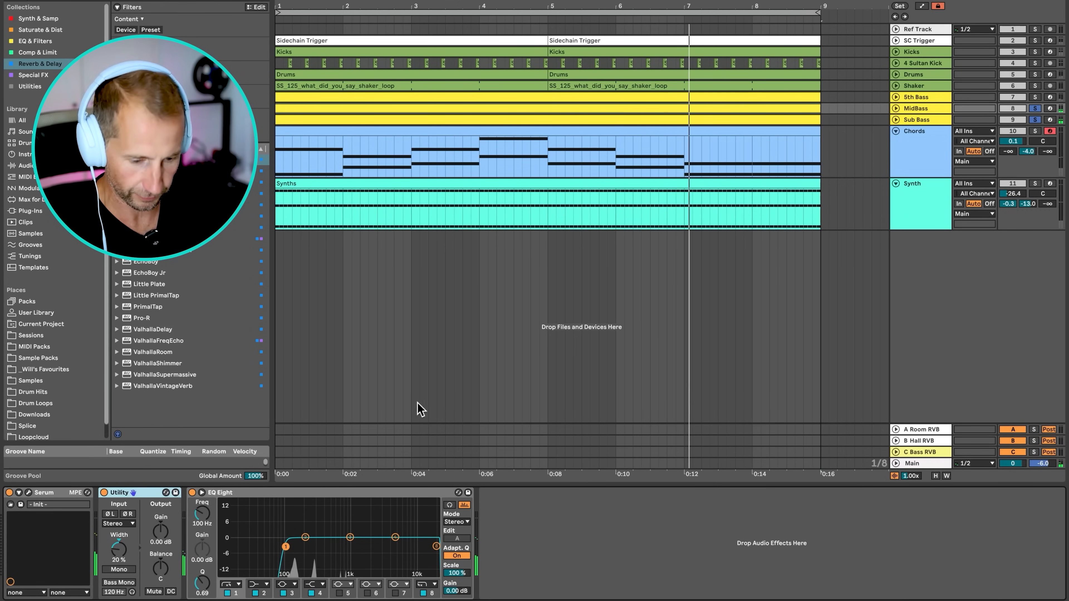
Replace all the notes in the 5th Bass clip with the copied eight-bar line.
double_click(568, 96)
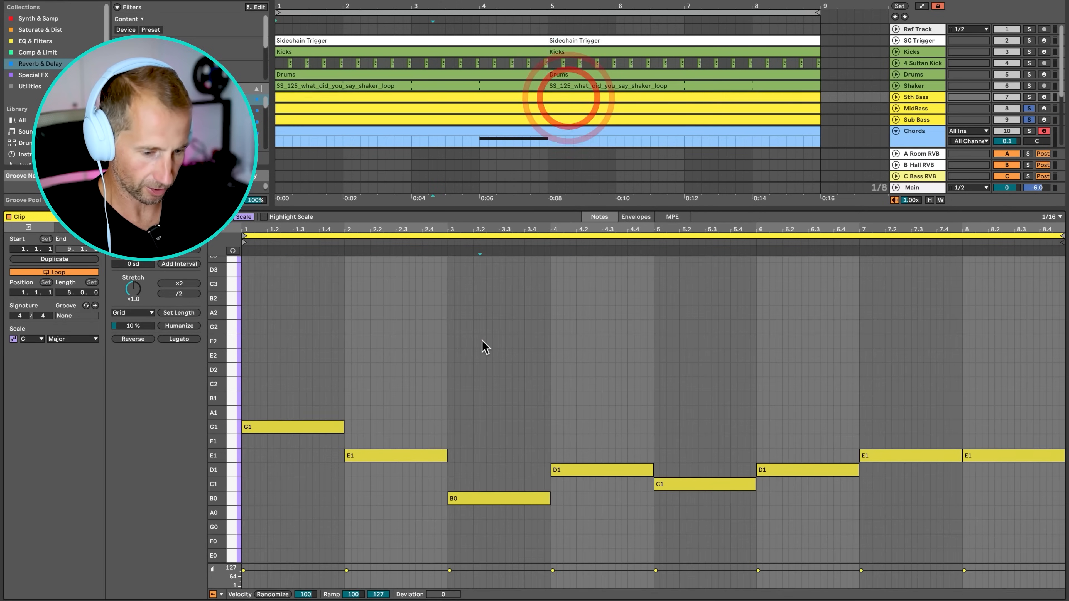
click(481, 341)
key(super+a)
key(Delete)
key(super+v)
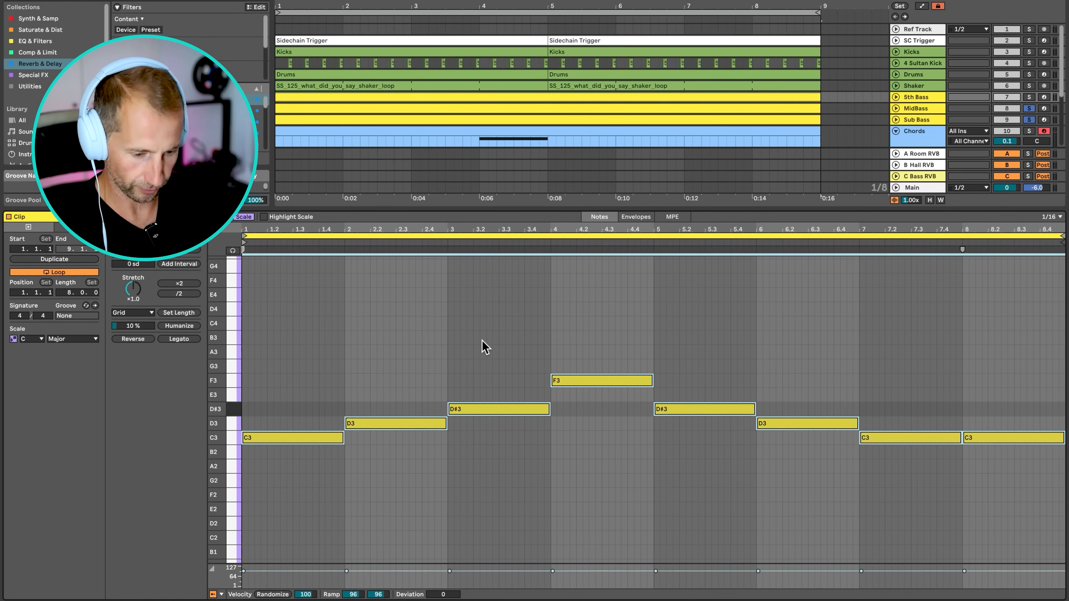
Set the 5th Bass clip's scale to Dorian and select its notes.
click(61, 339)
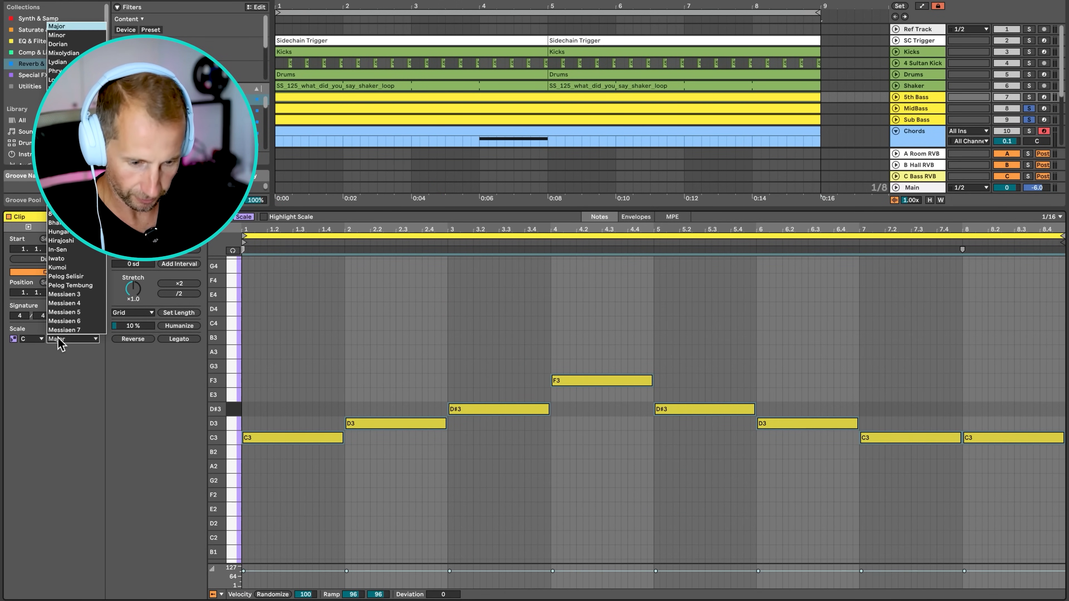
click(59, 44)
click(279, 395)
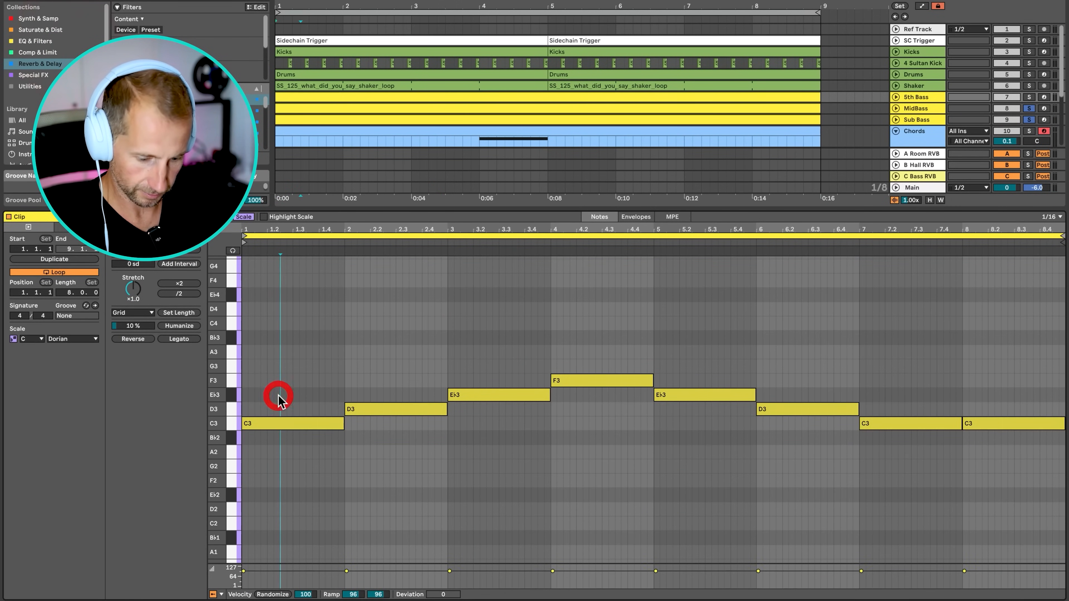
key(super+a)
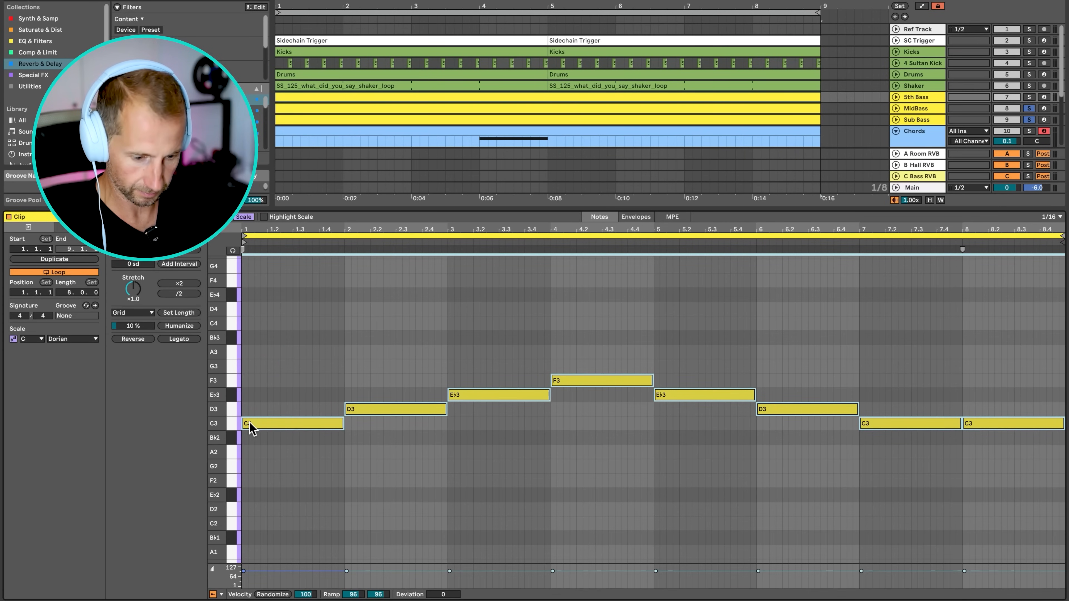
click(230, 423)
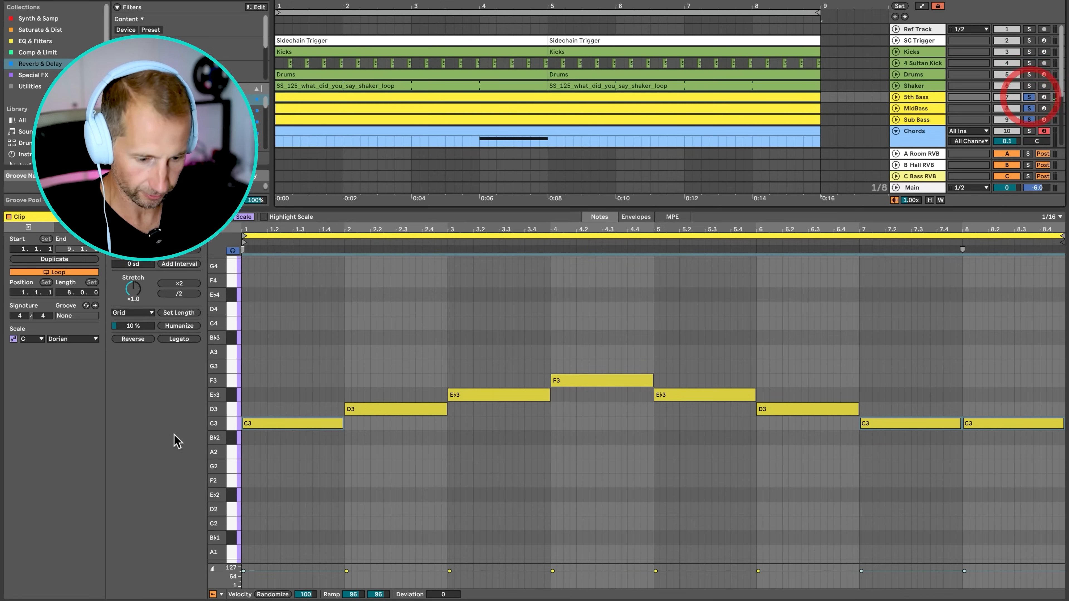
Transpose all the 5th Bass notes down one octave and up four scale degrees to start on G2, then play the loop.
click(234, 425)
click(313, 344)
key(super+a)
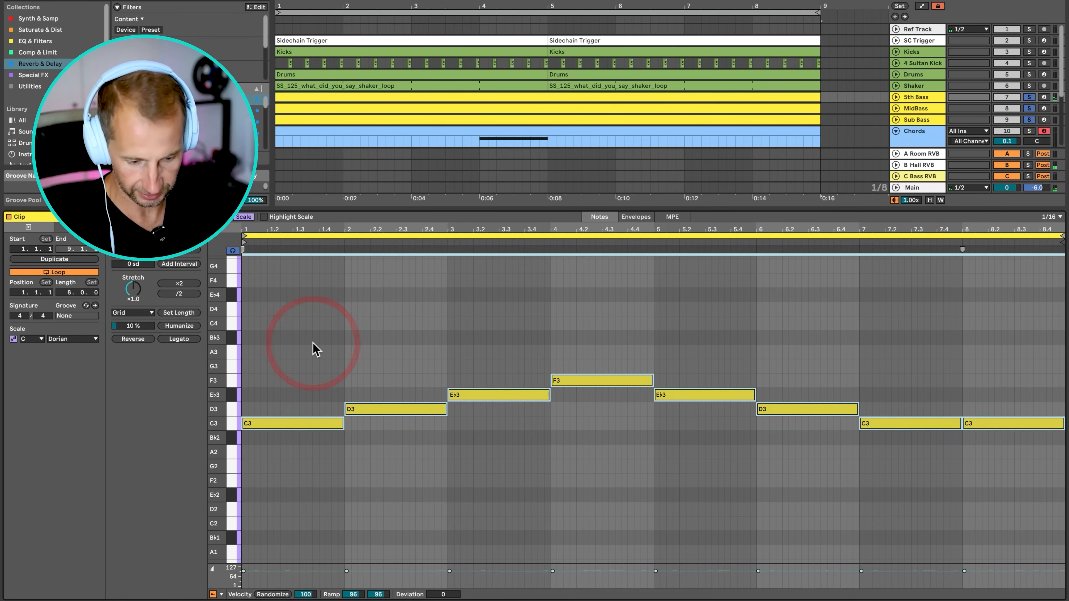
key(shift+Down)
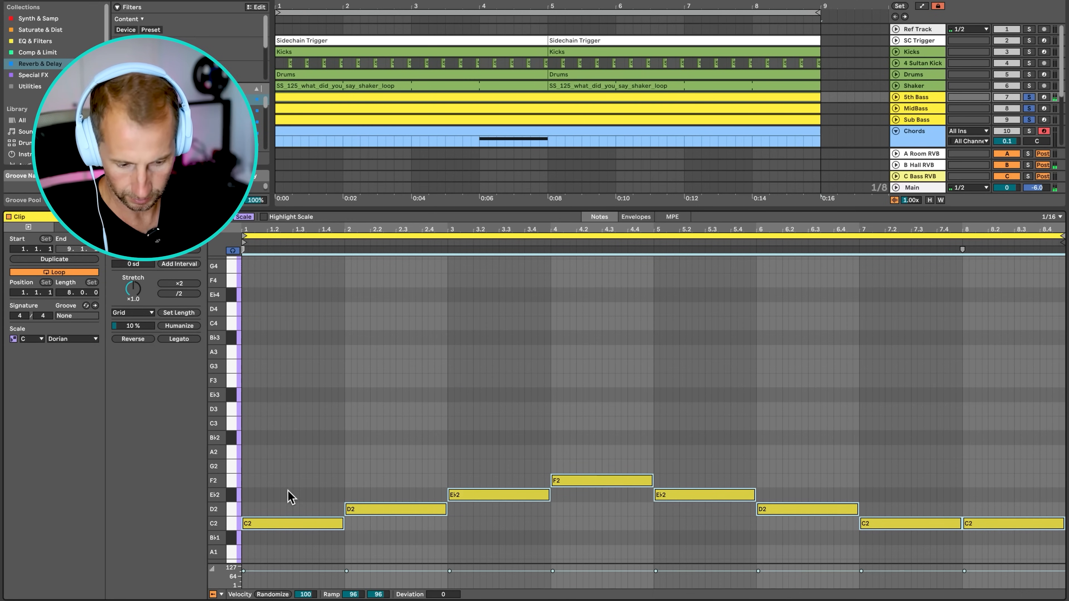
key(Up)
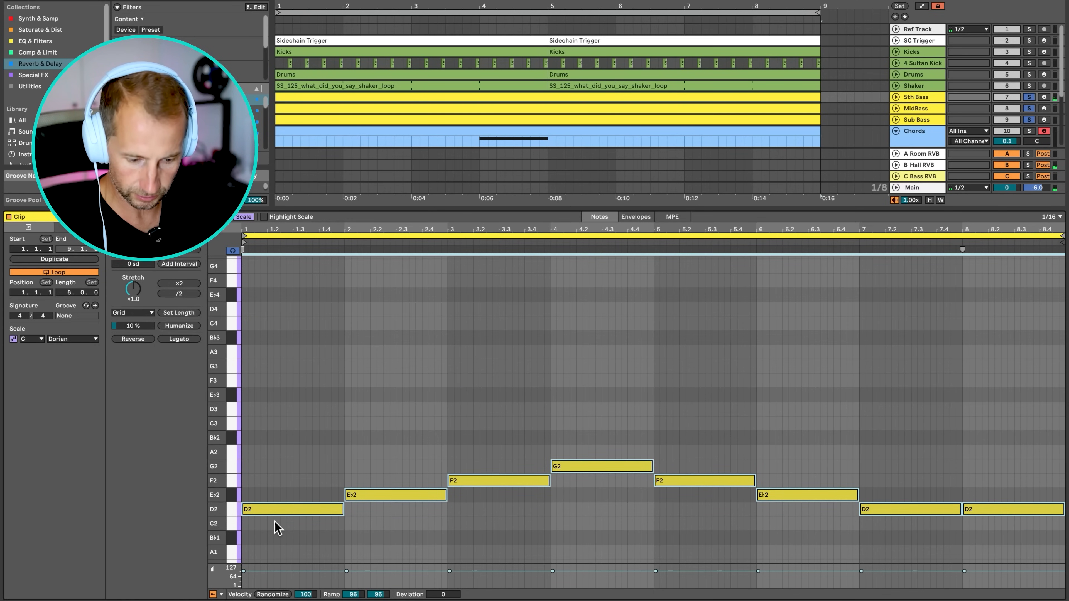
key(Up)
key(Up)
key(Up)
key(space)
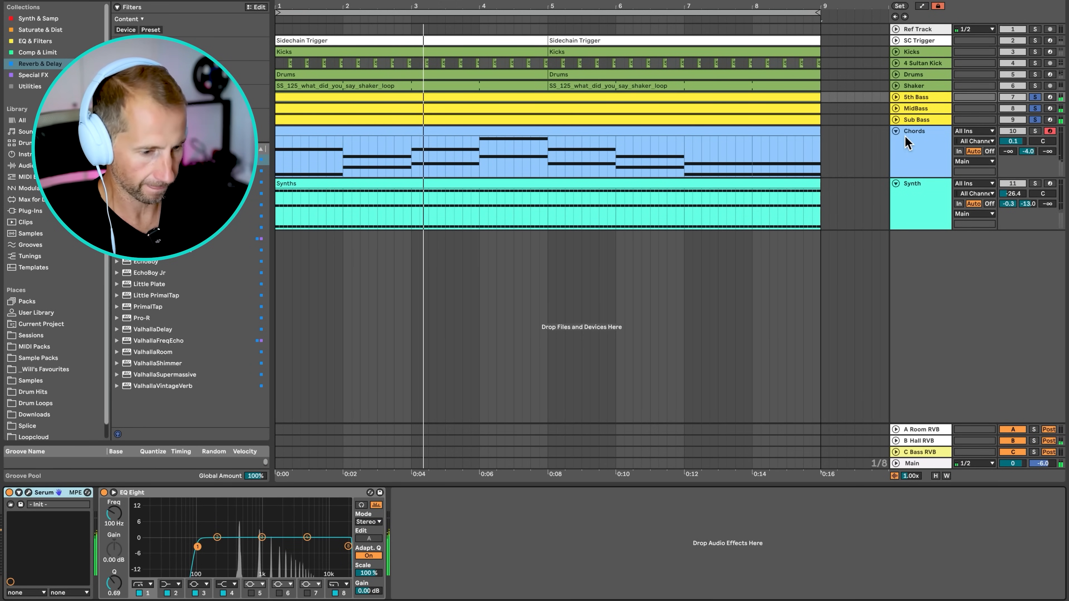
Transpose all the 5th Bass clip's notes down another octave to start on G1 and return to the device view.
double_click(516, 98)
click(489, 328)
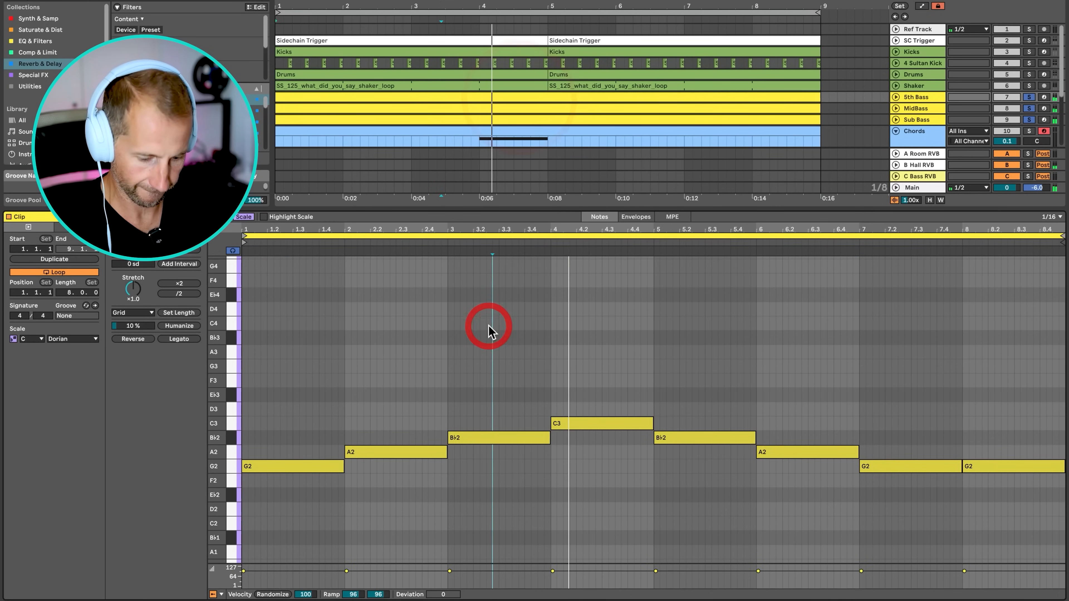
key(shift+Down)
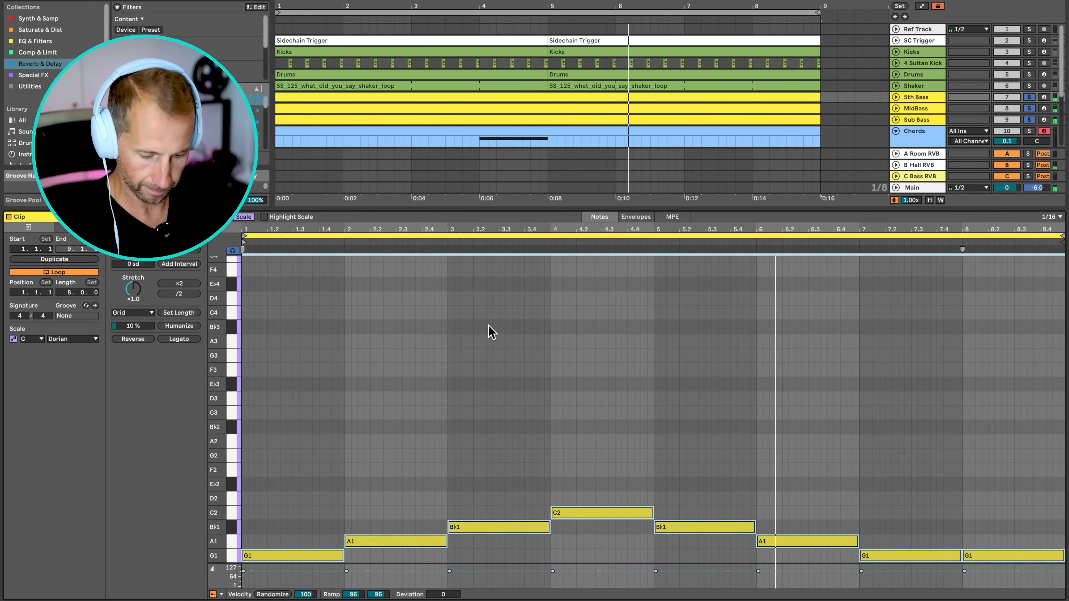
key(shift+Tab)
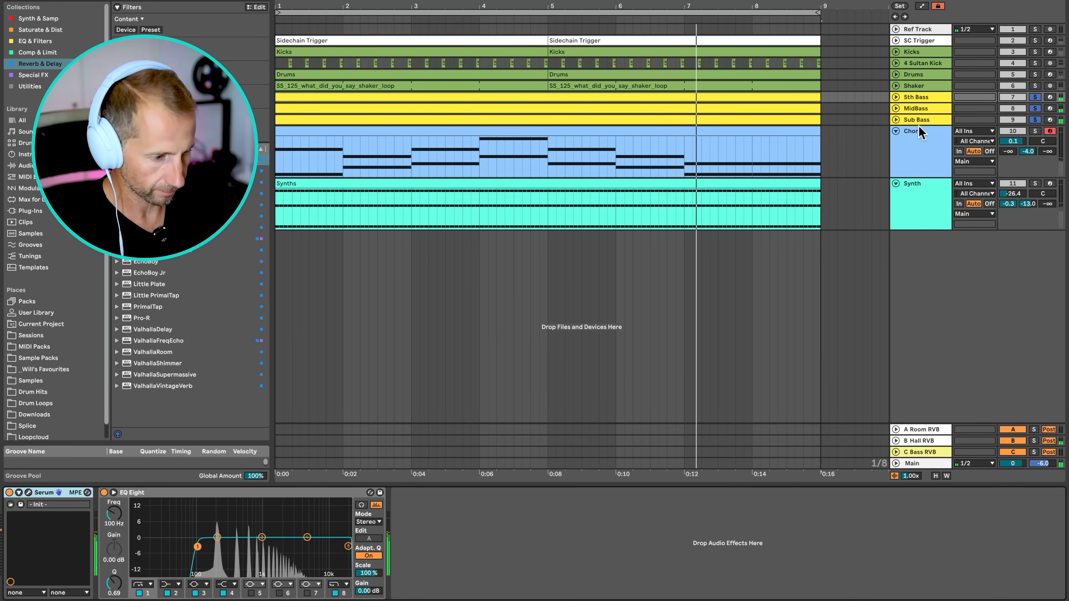
Adjust the Sub Bass sidechain compressor's threshold to -18.8 dB, and solo the Synth track with its volume at -22.0 dB.
click(917, 121)
drag(252, 566, 253, 552)
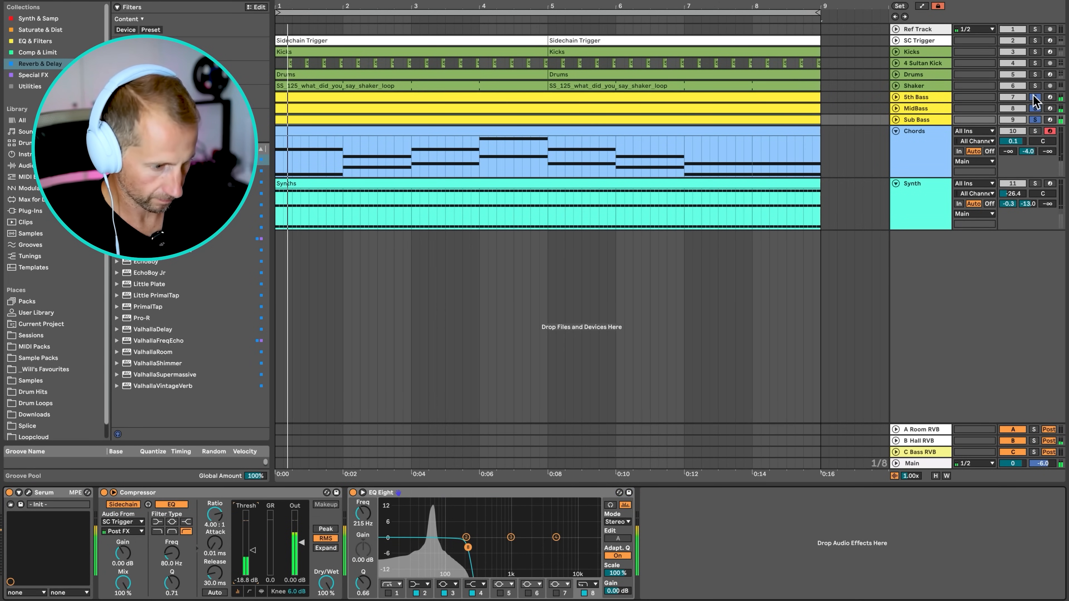
click(1035, 183)
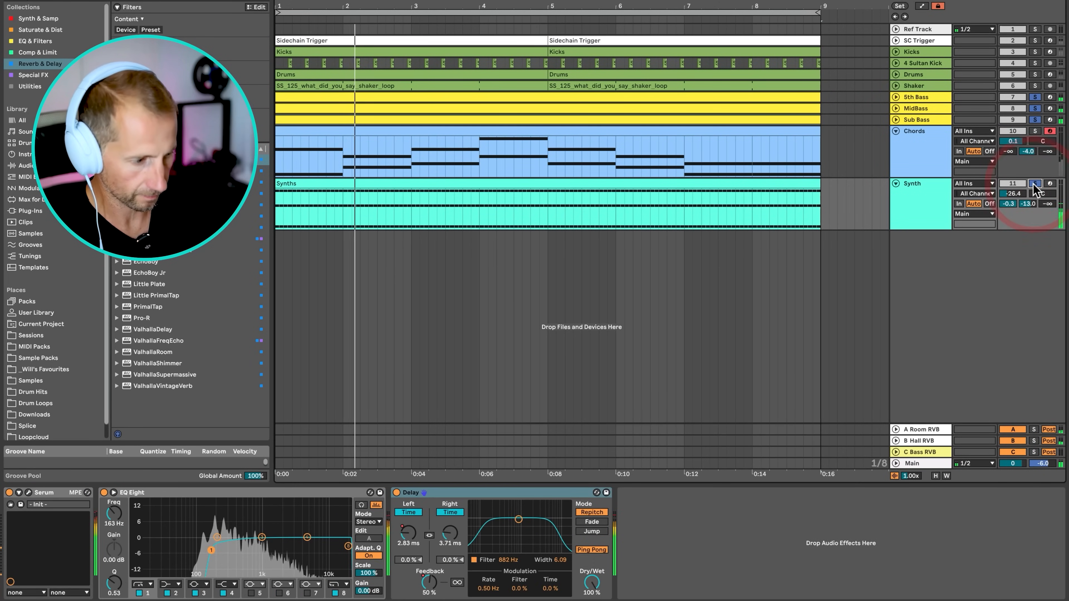
click(932, 200)
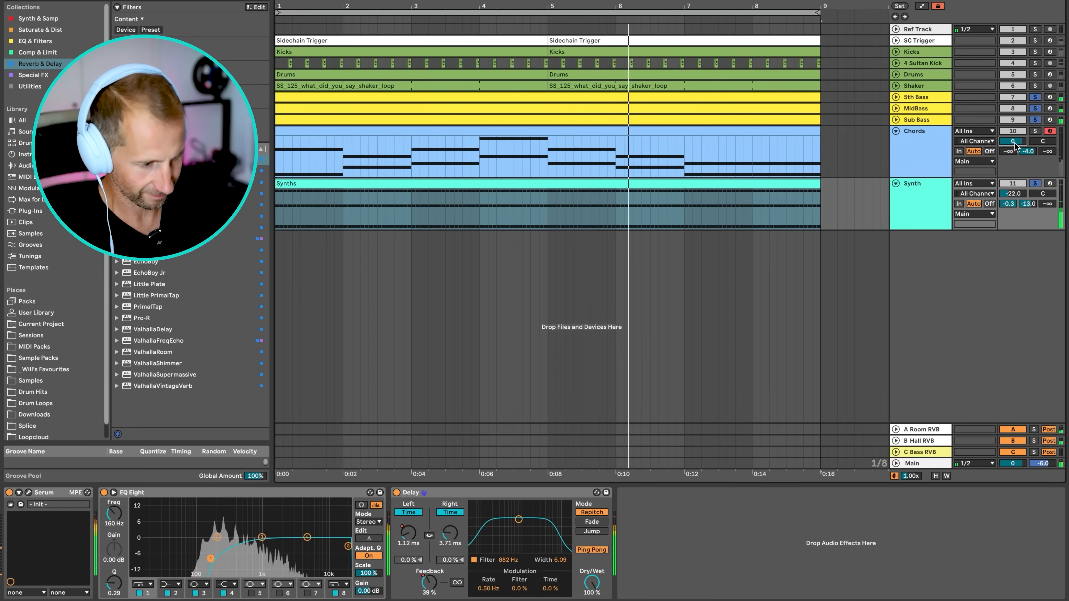
Lower the Sub Bass sidechain compressor's threshold to -34.8 dB and clear all the track solos.
click(926, 120)
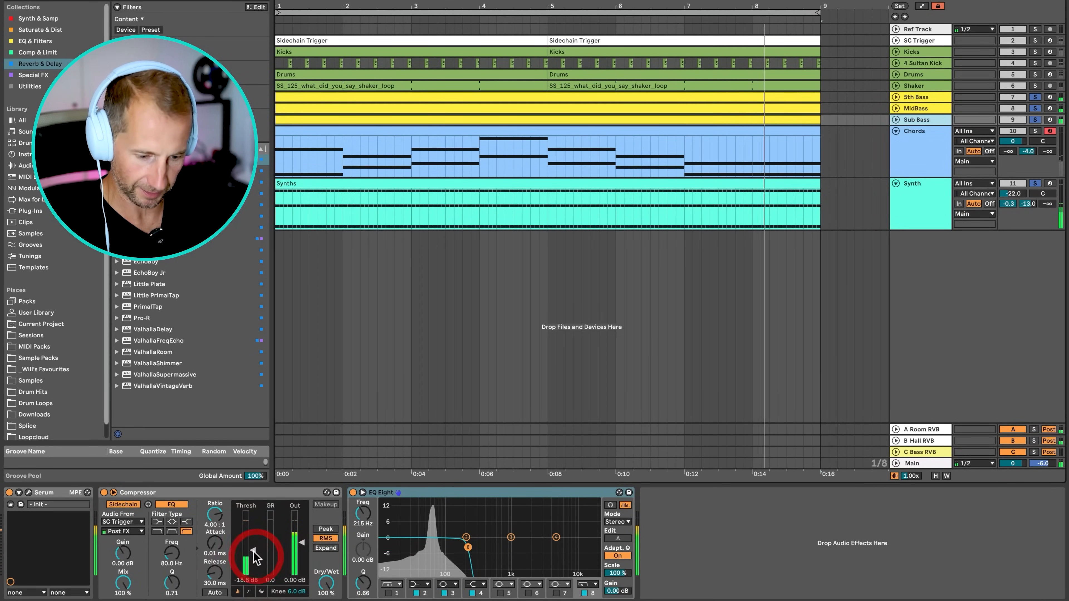
drag(254, 551, 254, 560)
click(1034, 119)
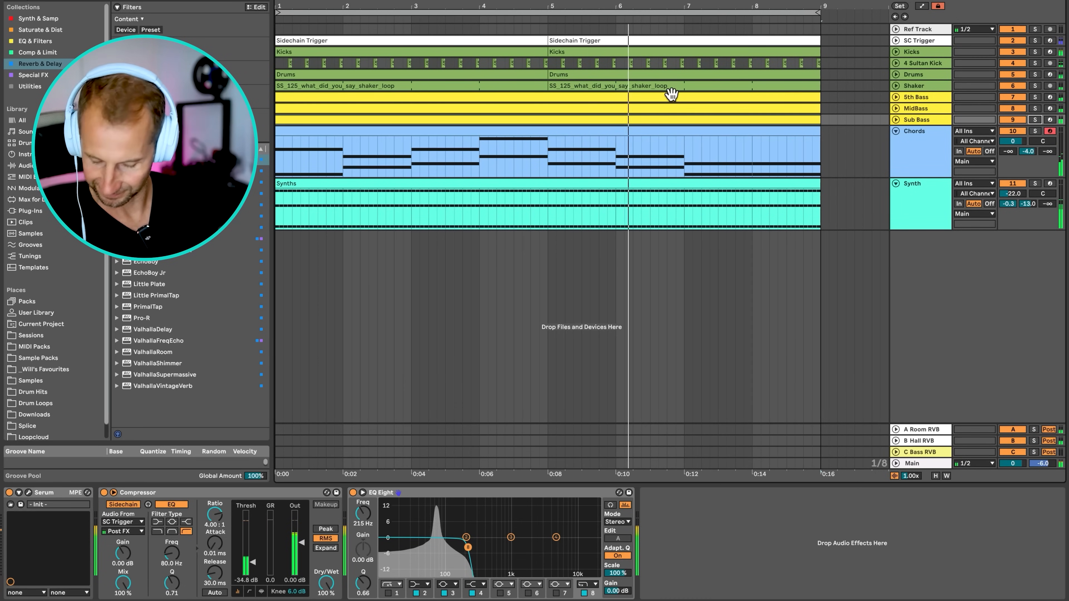
Solo the Chords track and open its eight-bar clip for note editing.
click(935, 205)
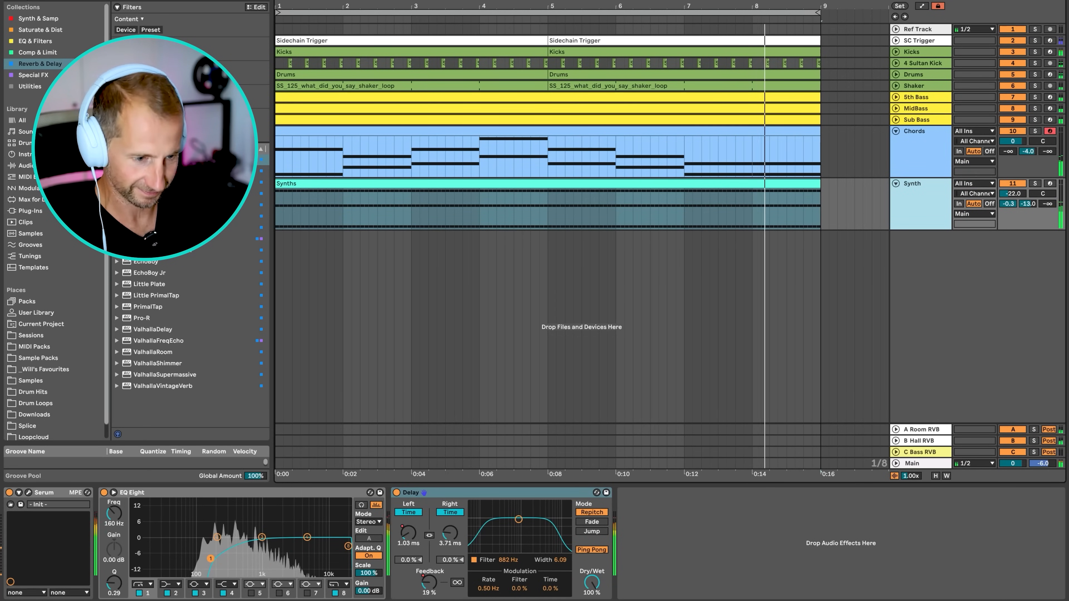
drag(499, 7, 417, 8)
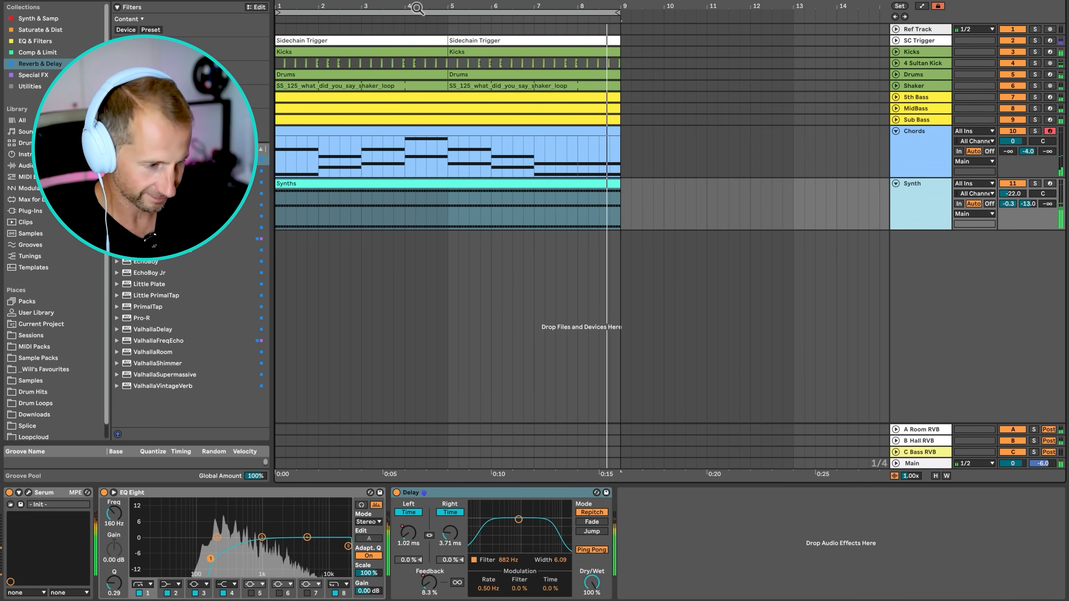
click(1035, 132)
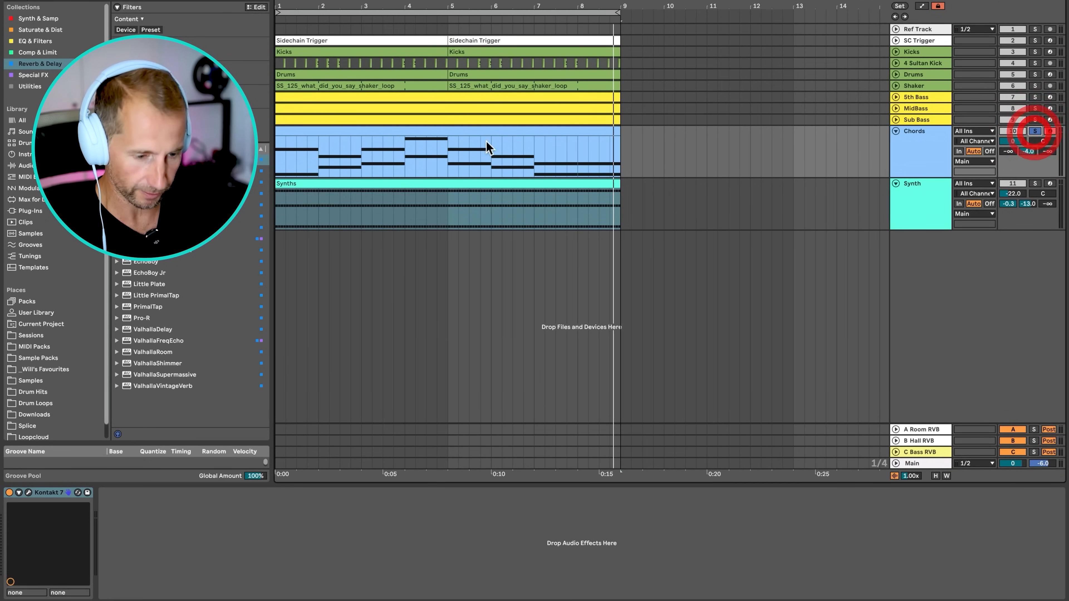
double_click(360, 131)
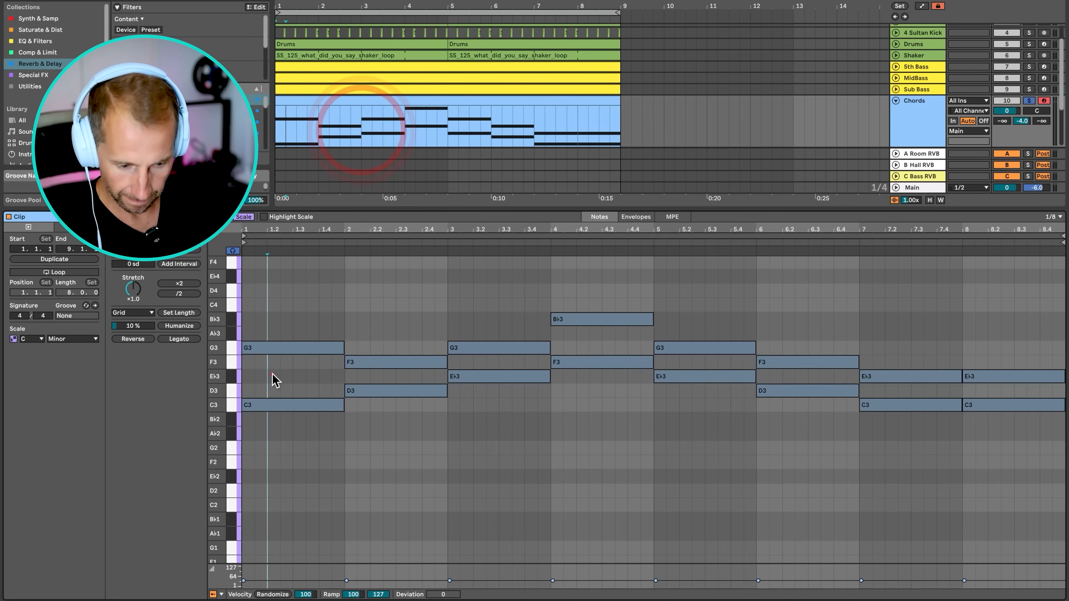
Nudge the upper notes of the bar 1 and bar 2 chords, G3 and F3, slightly late off the grid.
click(274, 378)
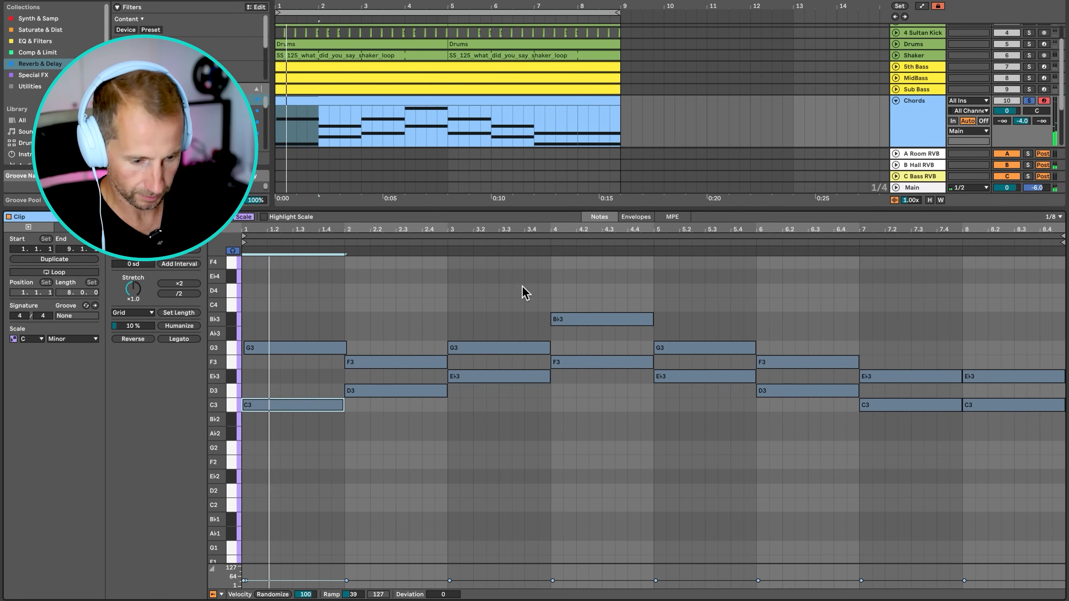
drag(385, 369, 386, 370)
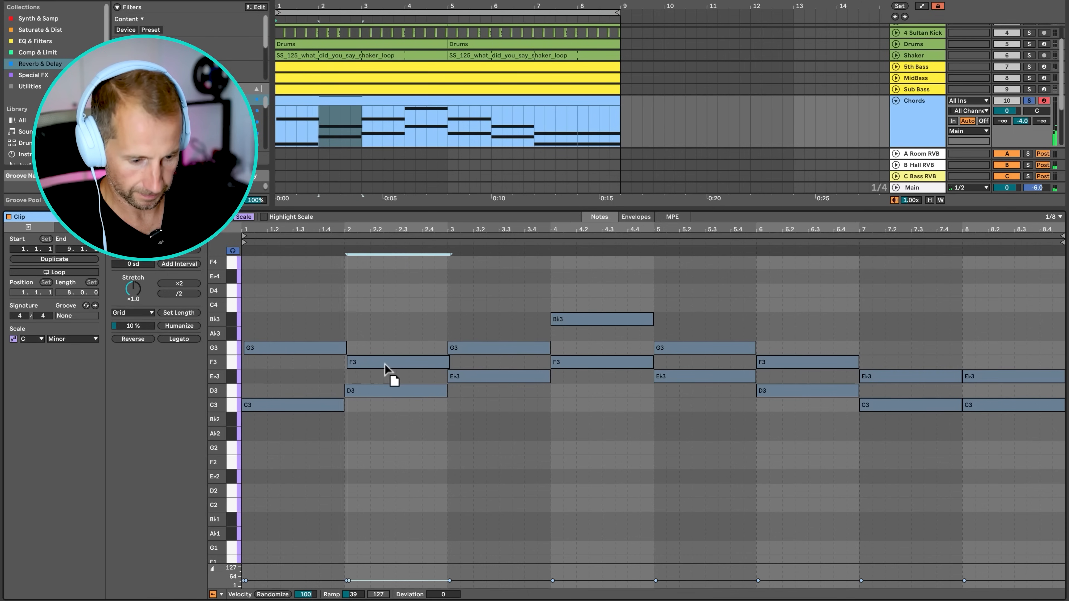
click(389, 414)
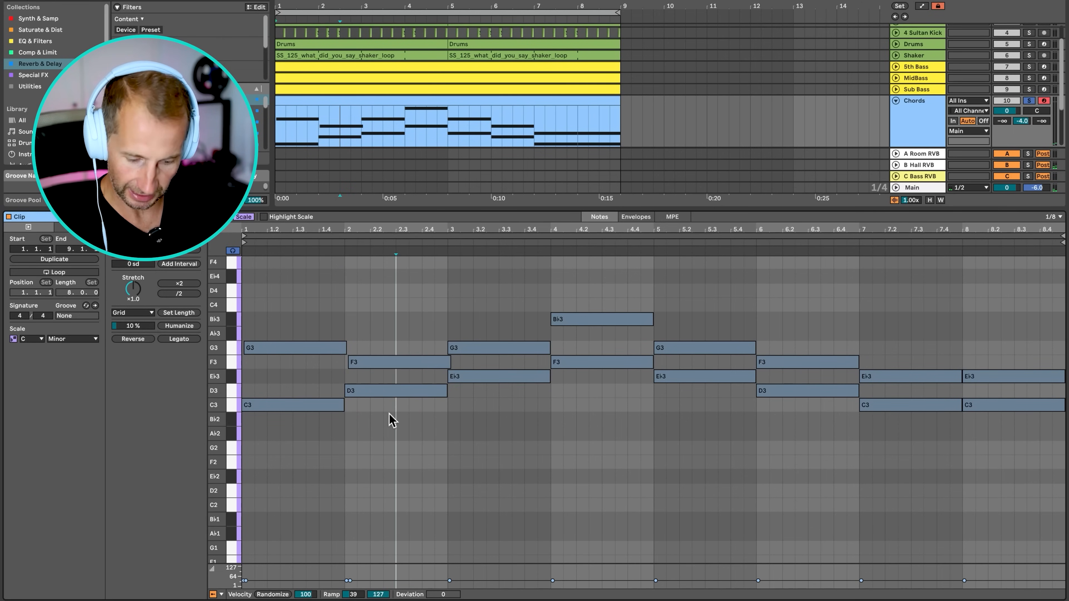
Set the velocity of all the chord notes to 53 and raise the bar 2 F3 to 70.
key(super+a)
drag(391, 391, 400, 356)
click(391, 434)
click(400, 363)
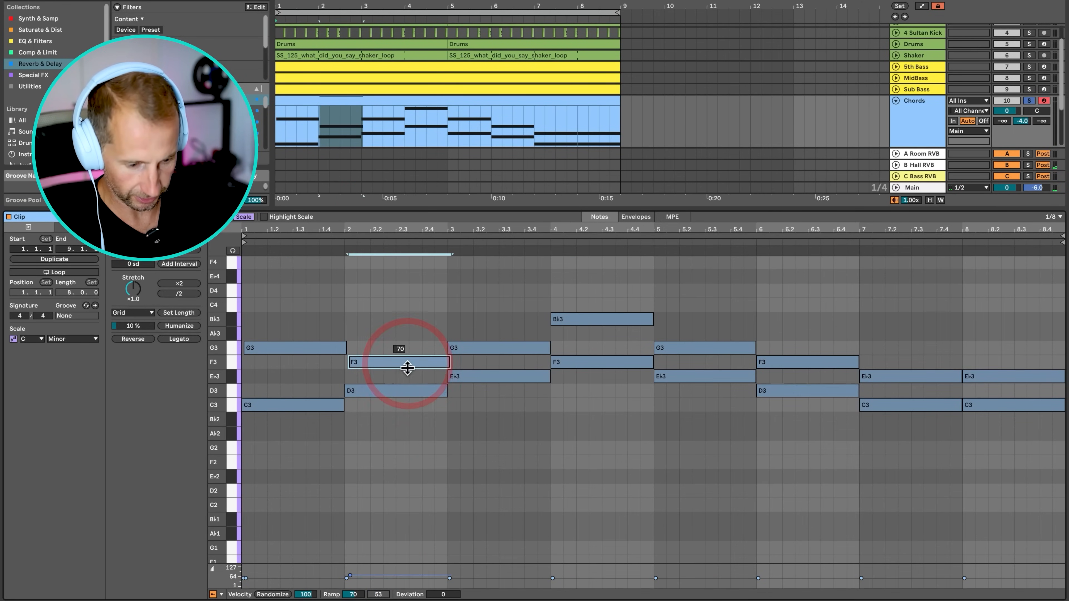
Nudge the bar 3 G3 and bar 4 B♭3 slightly late, and set the B♭3's velocity to 70.
click(481, 348)
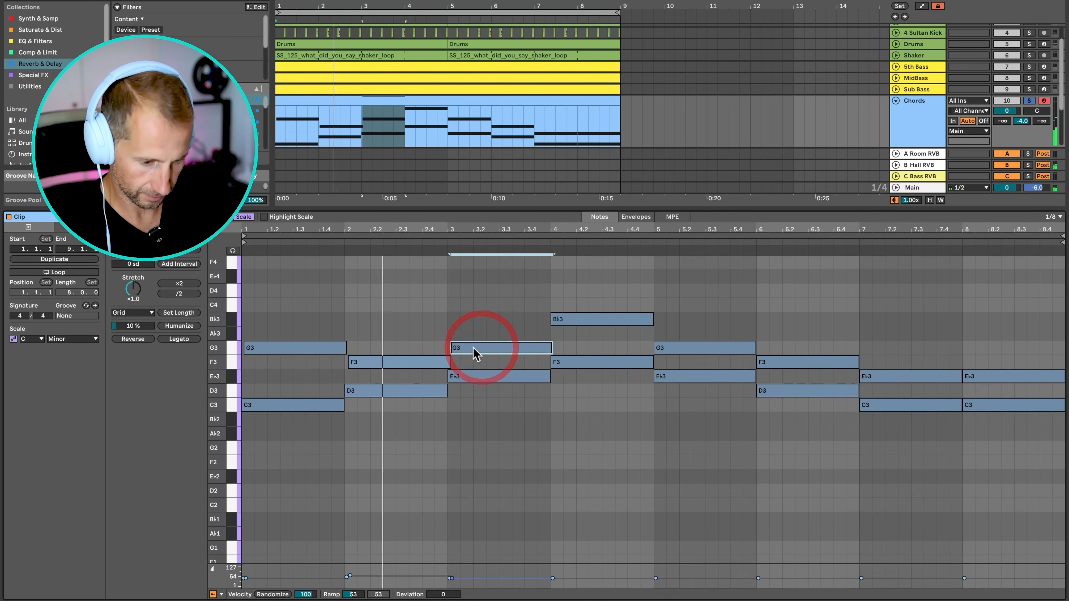
click(473, 349)
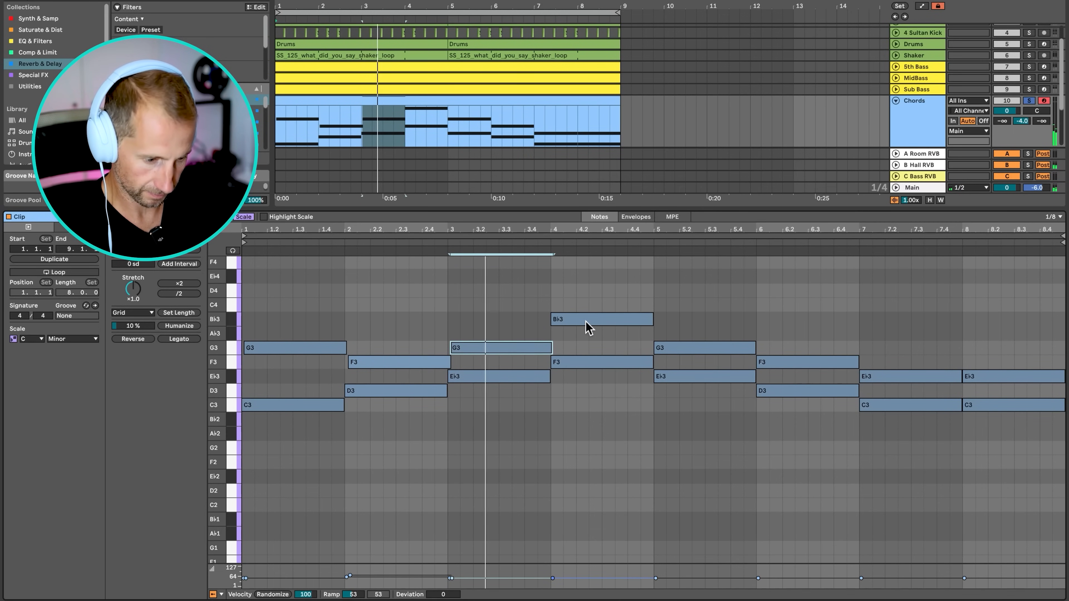
drag(585, 320, 585, 316)
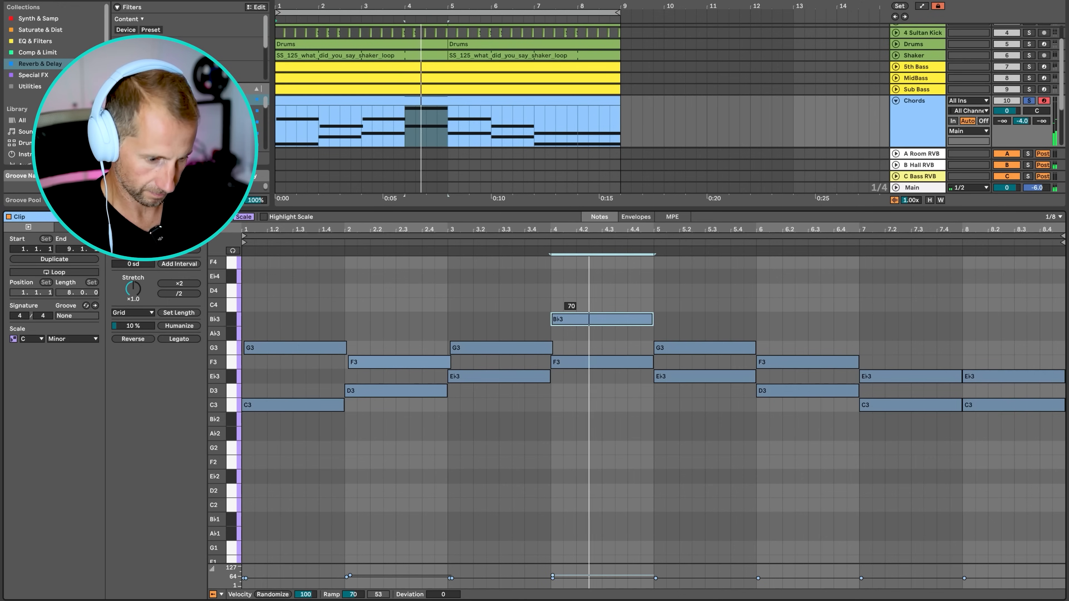
click(566, 319)
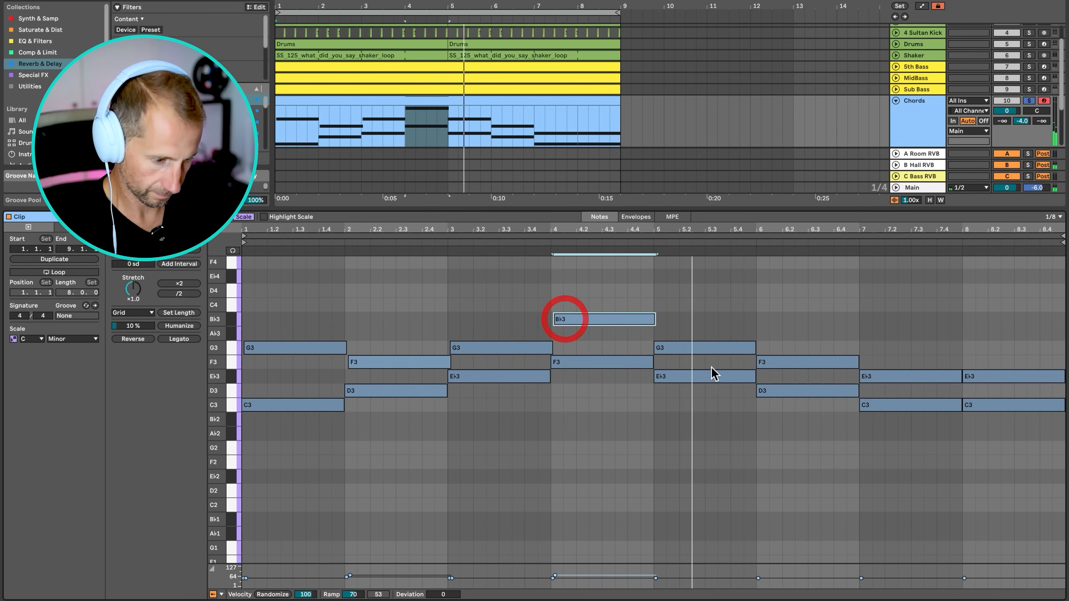
Set the bar 6 F3's velocity to 69 and nudge the upper notes in bars 6 to 8 slightly late.
drag(790, 368, 790, 360)
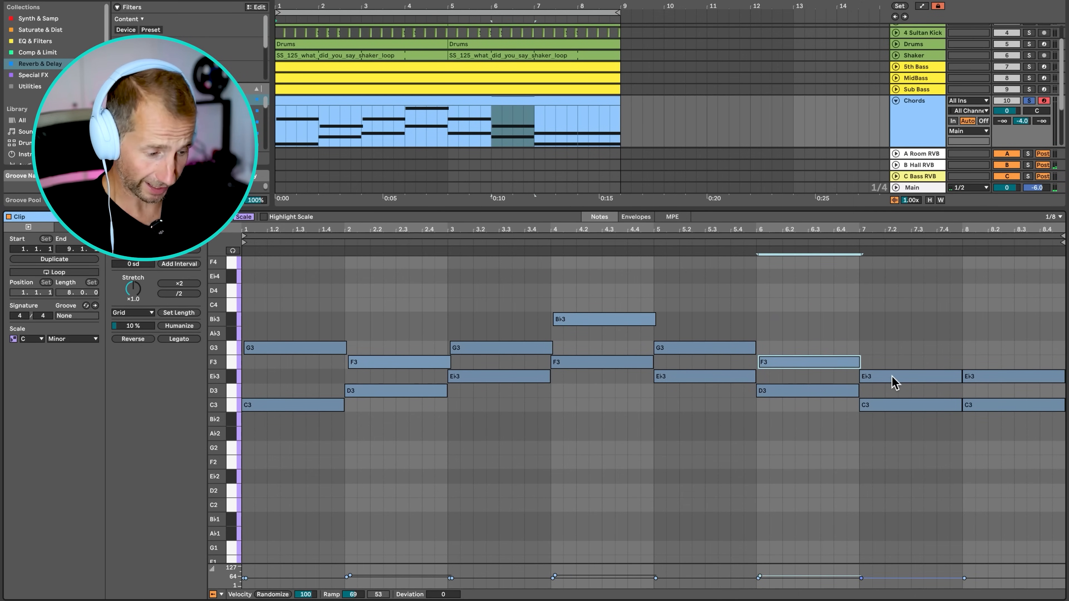
drag(895, 382, 897, 383)
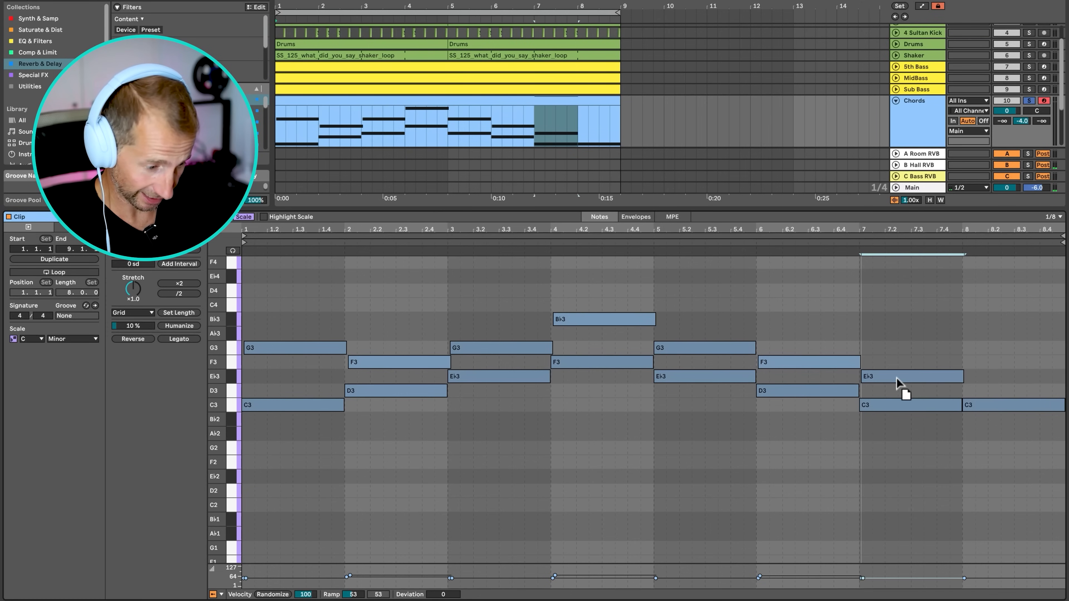
click(961, 374)
key(ctrl+d)
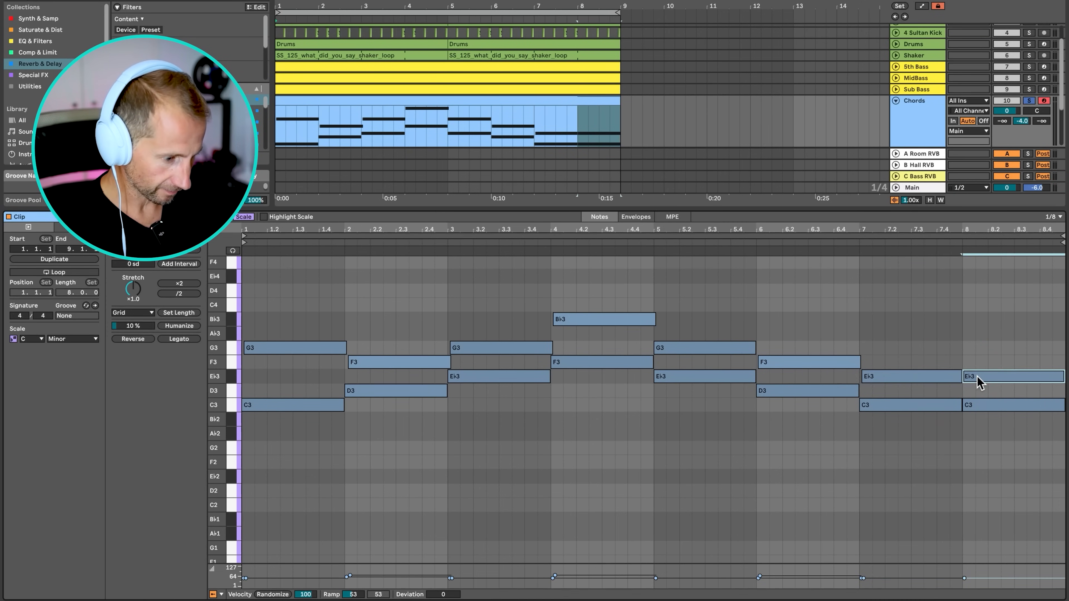
Play the chord loop and nudge the bar 2 F3 slightly earlier, closer to the grid.
key(space)
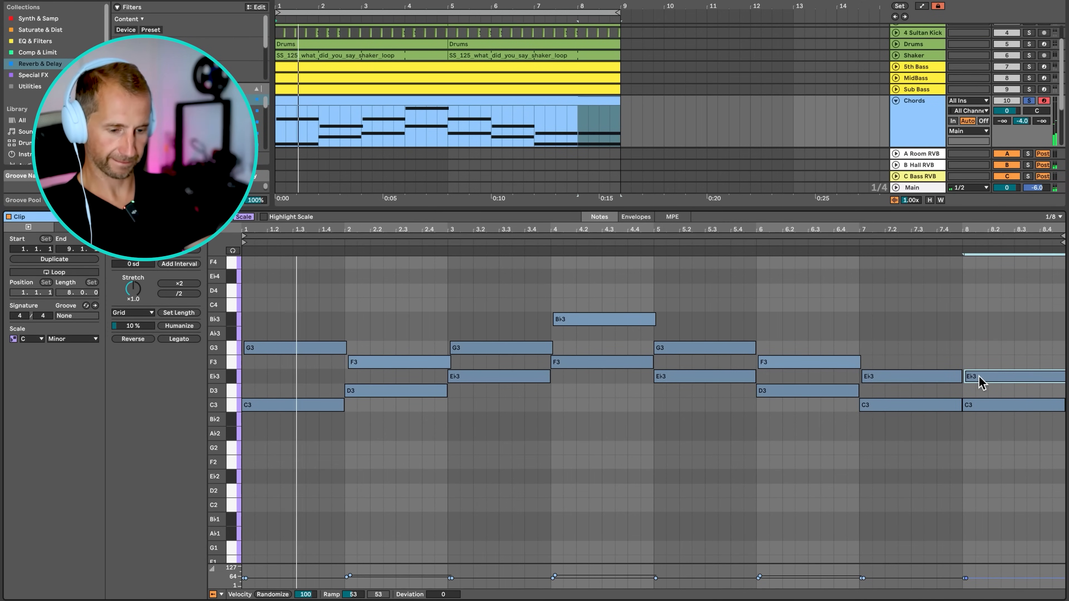
click(381, 366)
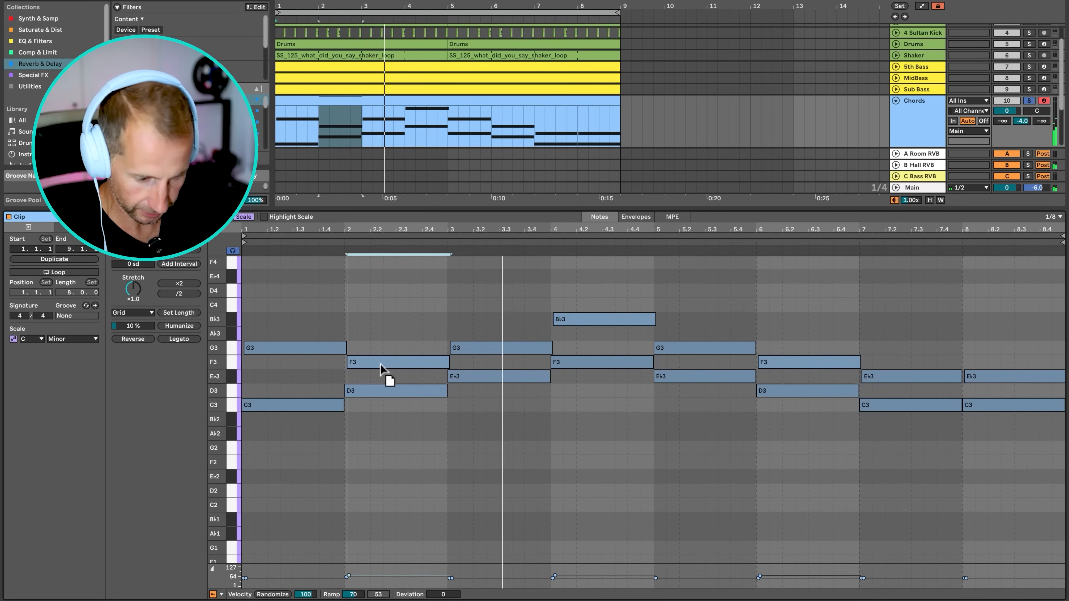
click(375, 319)
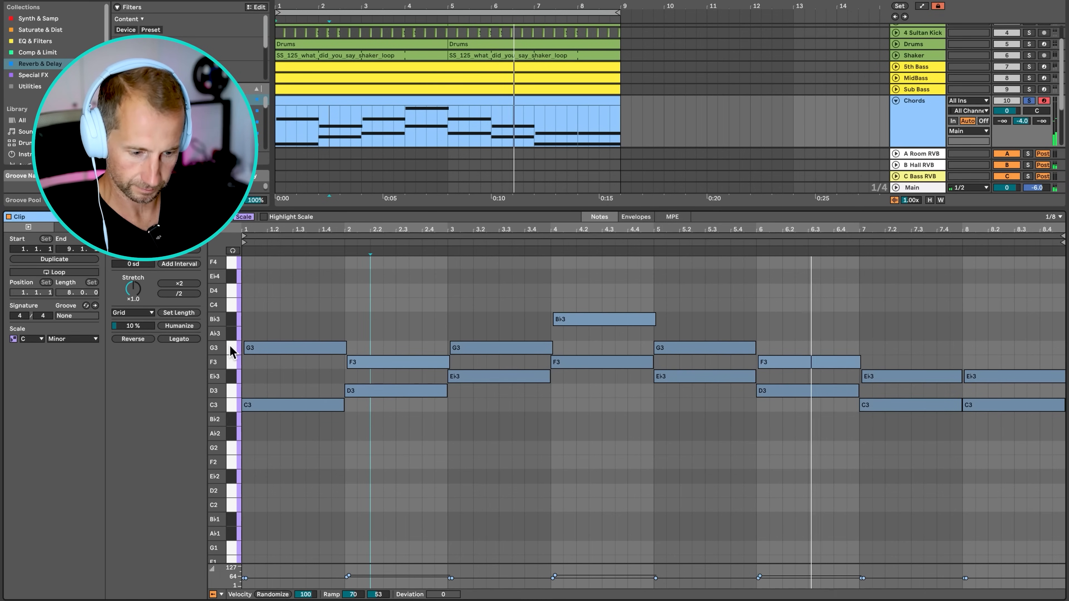
Duplicate the top note of every chord across all eight bars and raise the copies one octave.
scroll(366, 294, up, 6)
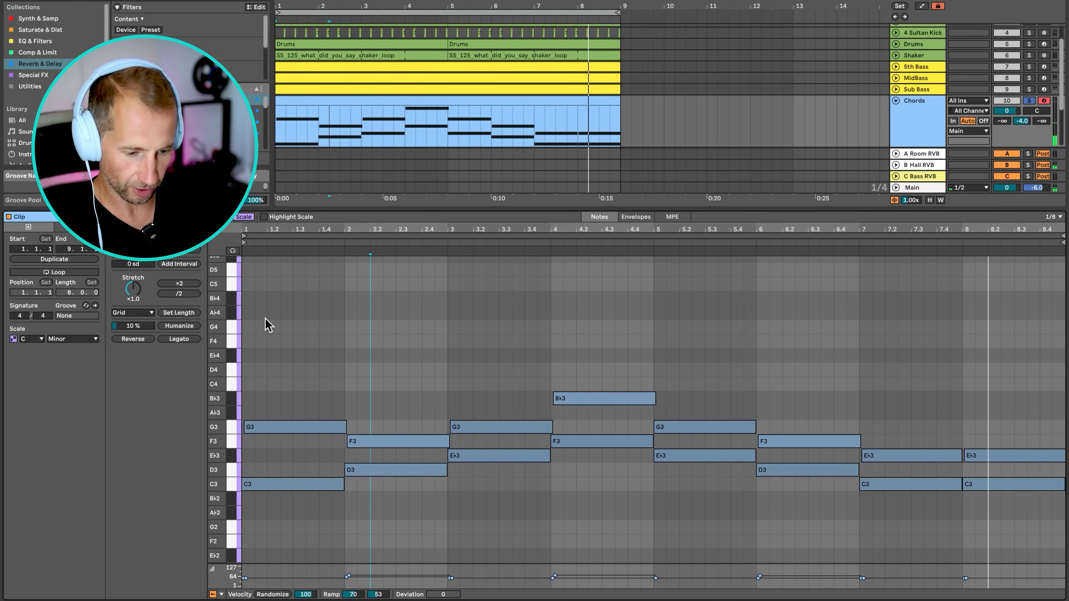
drag(266, 319, 499, 446)
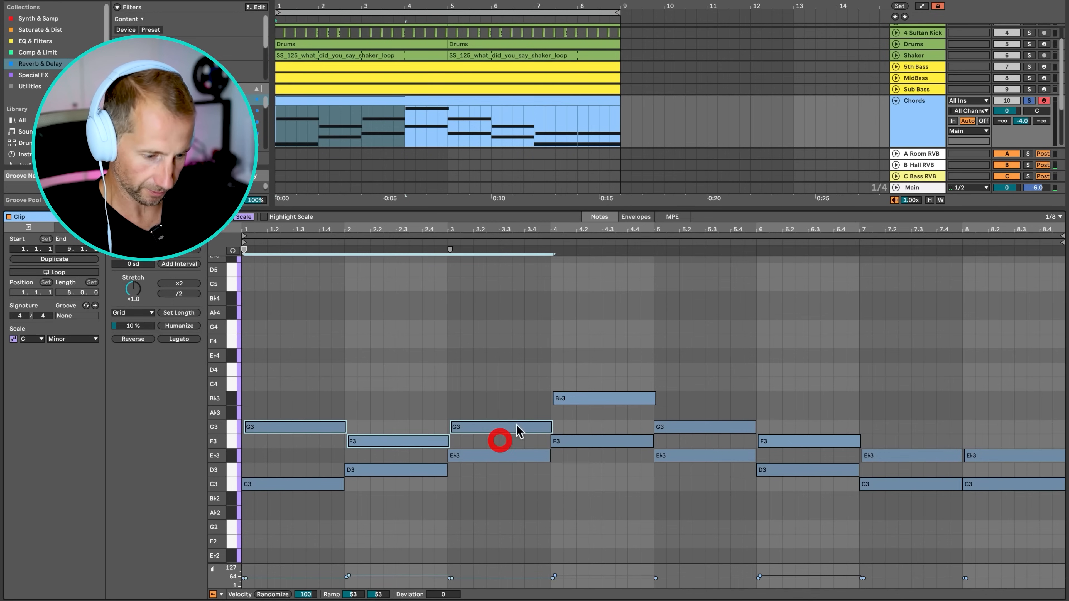
drag(569, 362, 603, 416)
drag(687, 399, 767, 435)
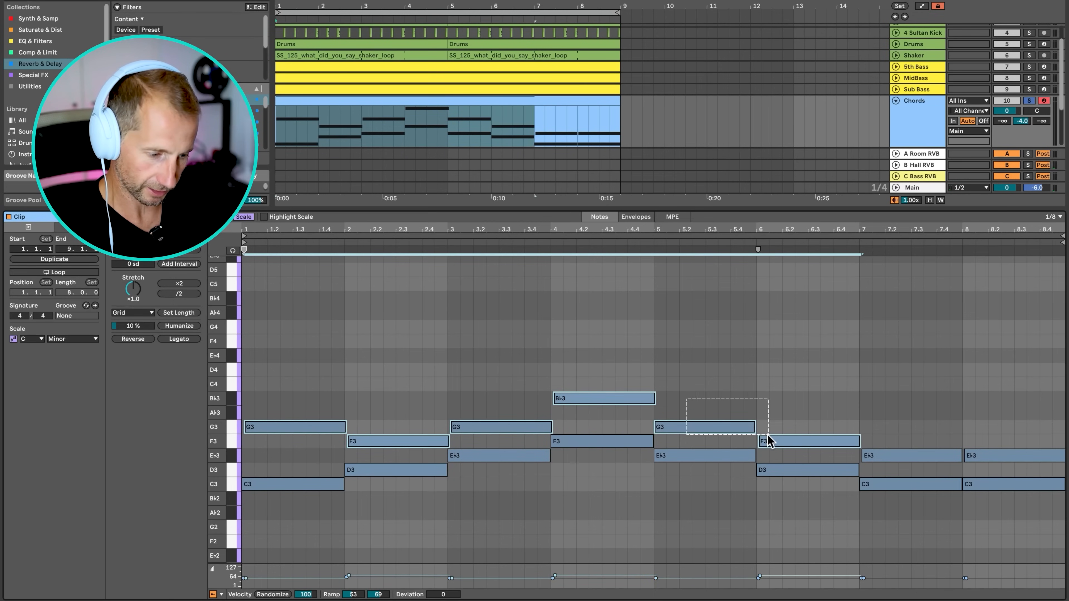
drag(883, 429, 947, 461)
shift+click(995, 451)
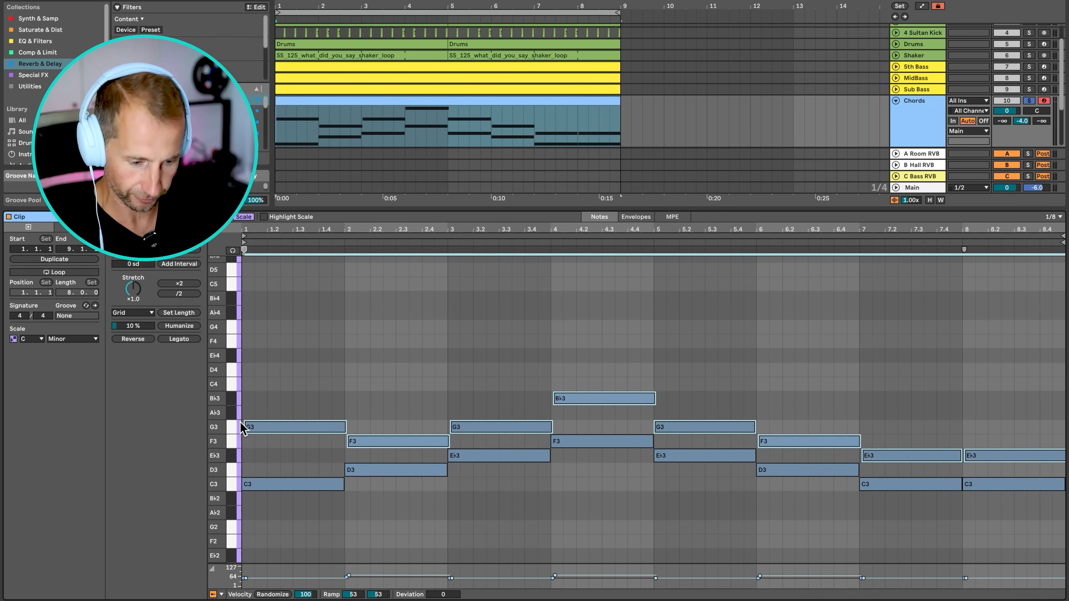
drag(275, 426, 275, 415)
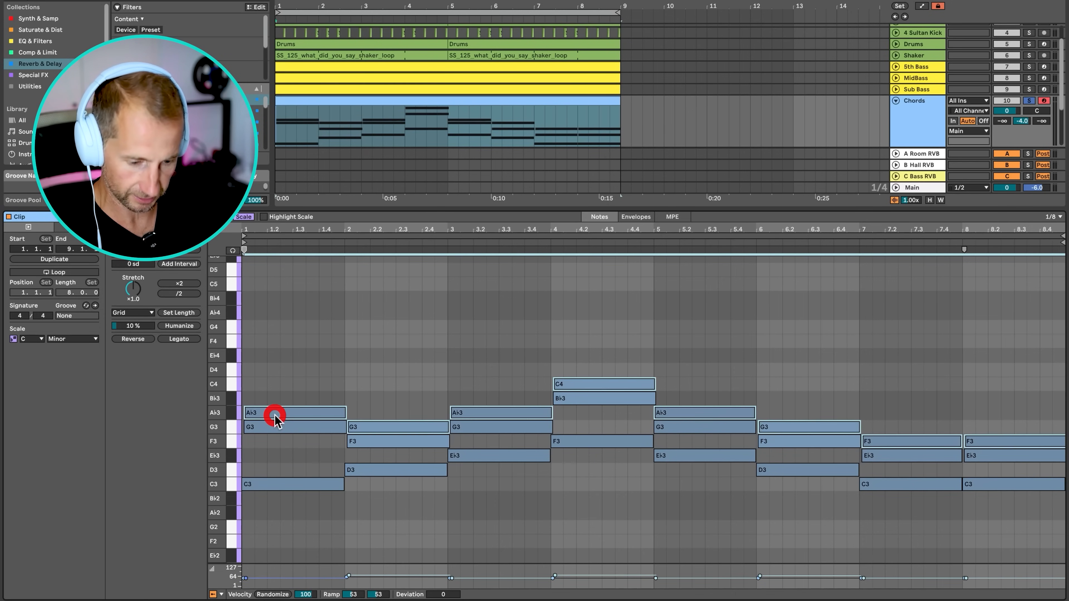
key(shift+Up)
key(Down)
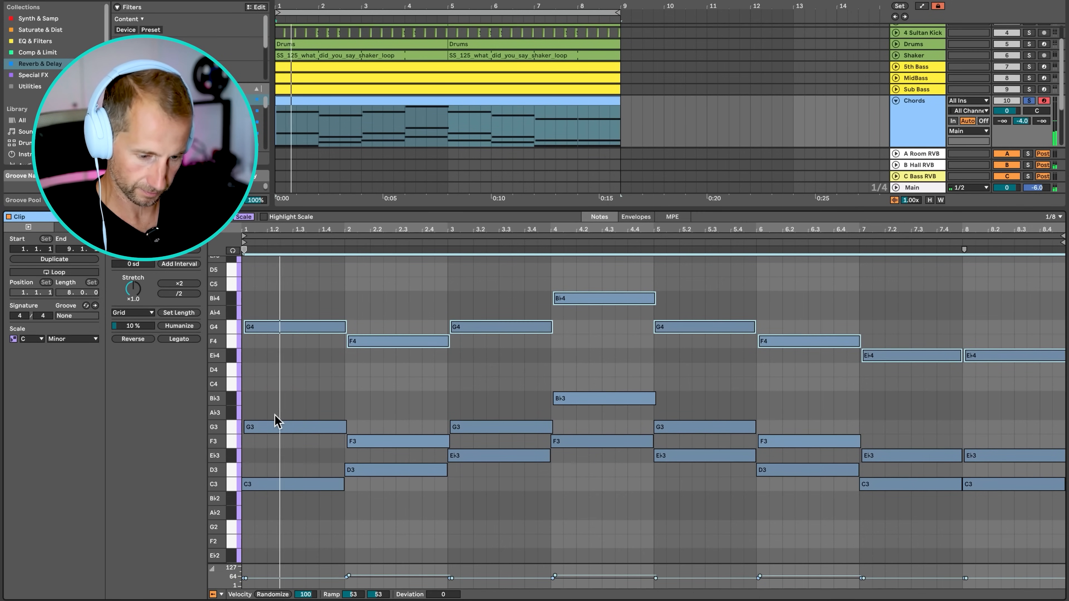
Raise the bar 2 high note to B♭4 and the bar 3 high note to A♭4.
click(399, 315)
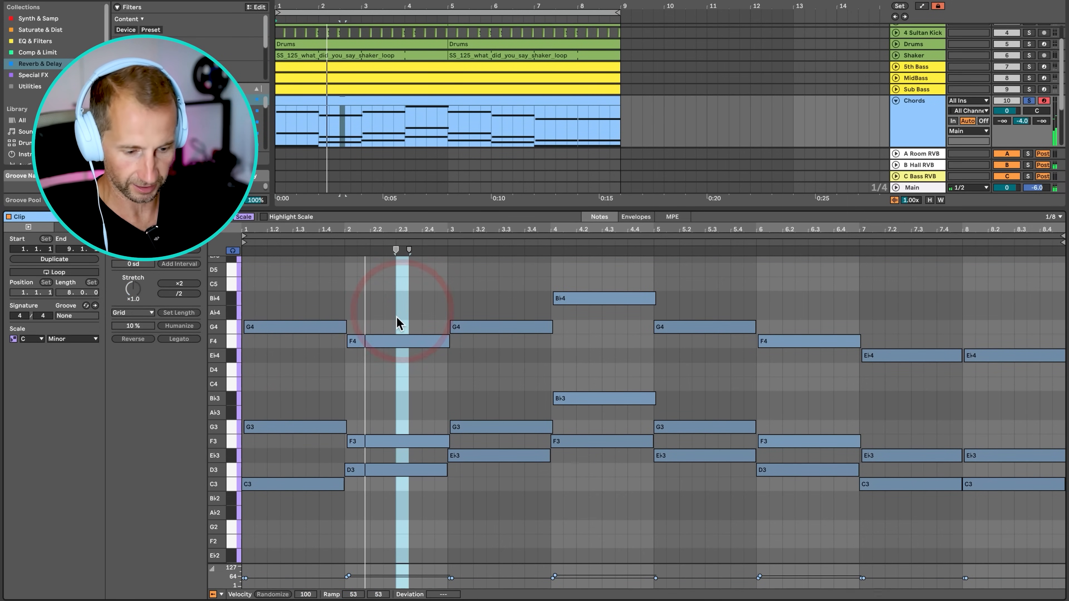
click(389, 347)
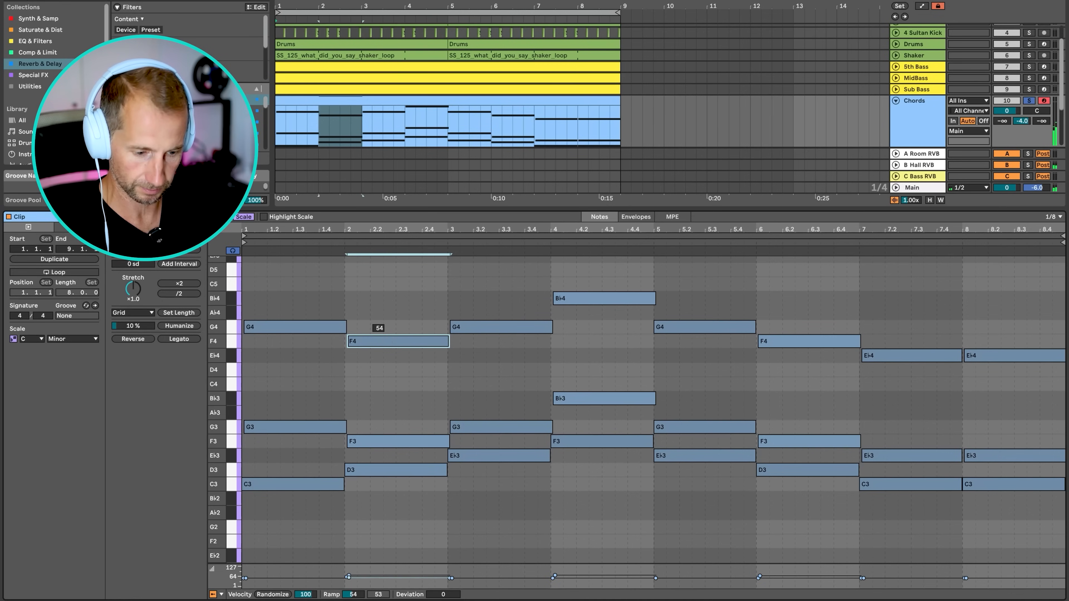
key(Up)
key(Up)
key(Up)
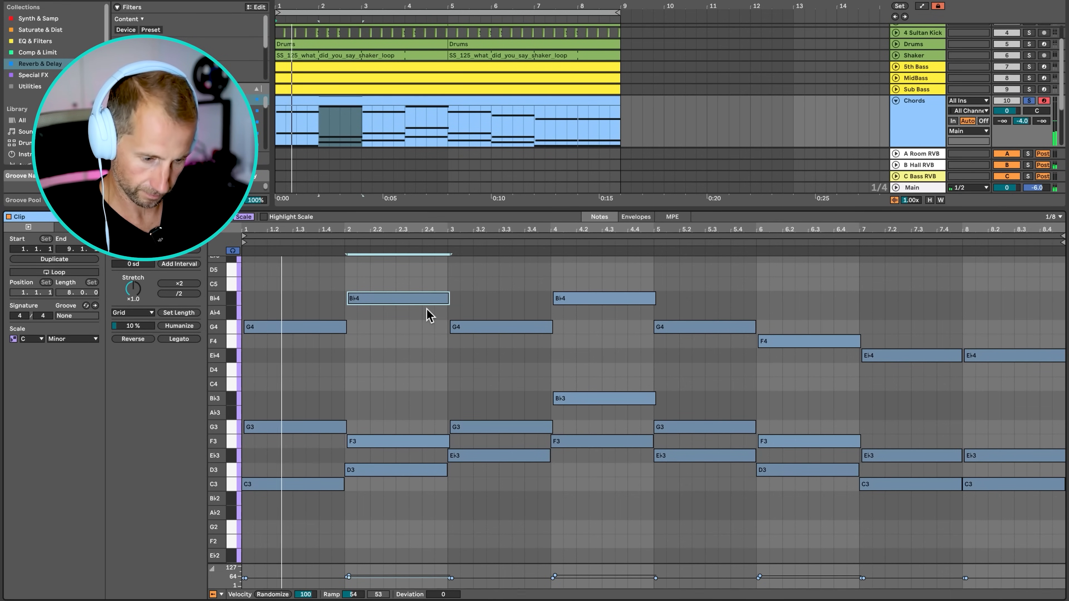
click(502, 328)
key(Up)
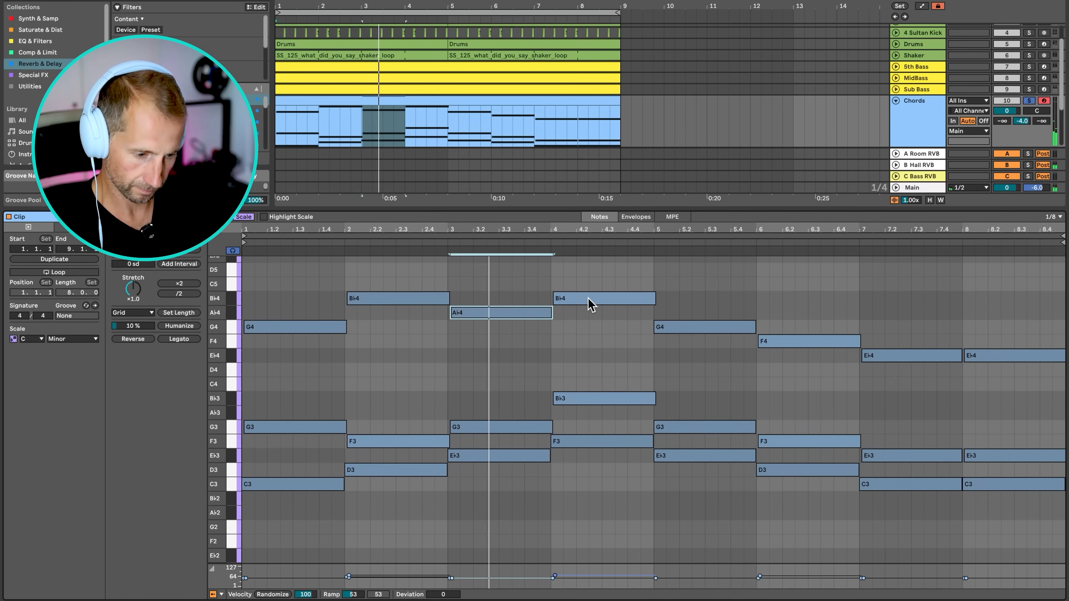
Lower the bar 4 high note to G4 and fill bar 5 with a new high G4.
click(590, 302)
key(Down)
key(Down)
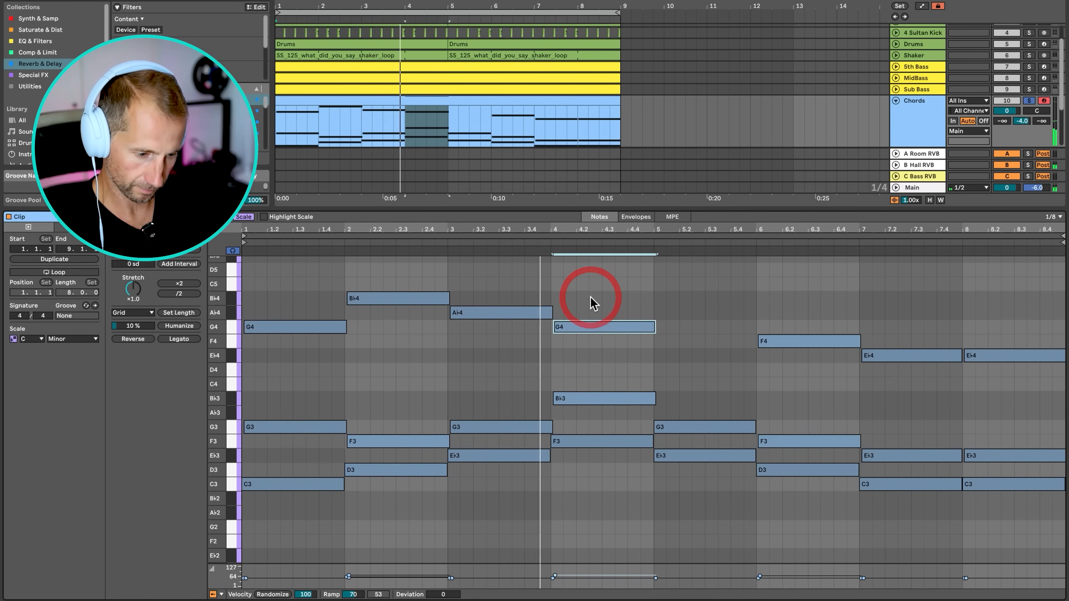
click(654, 329)
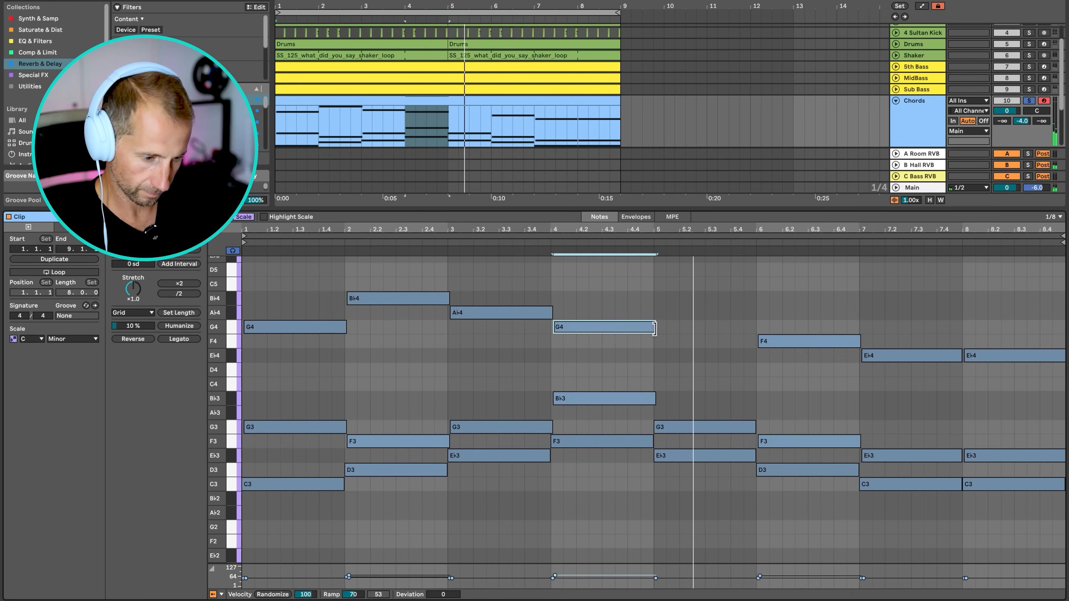
click(790, 343)
drag(873, 356, 669, 324)
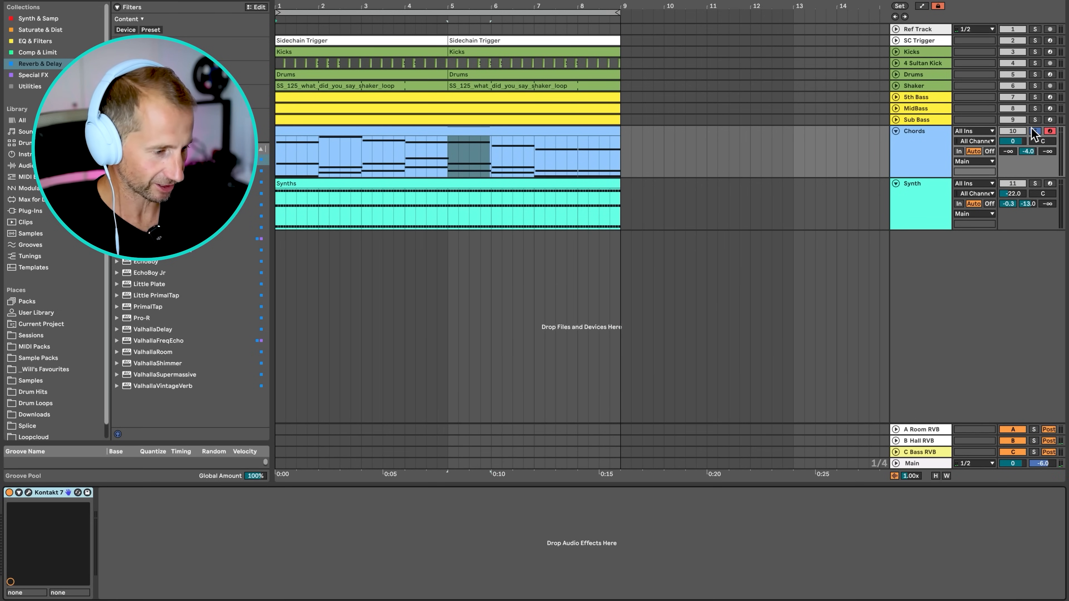
Play the chords in the full mix with the Chords track's solo off and bring up the EQ & Filters collection.
click(1034, 130)
click(933, 144)
key(space)
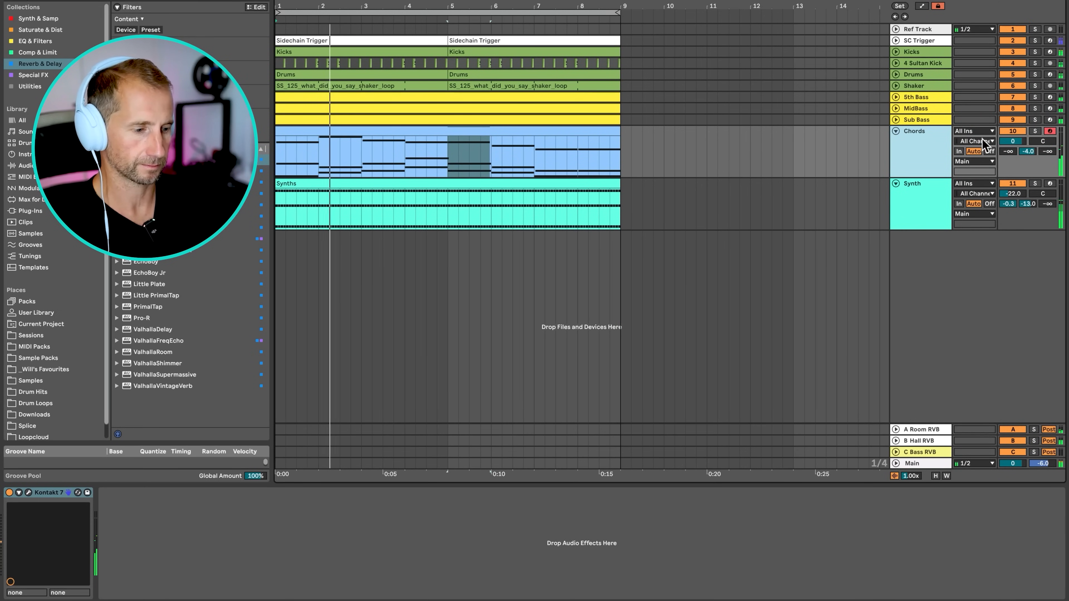
click(925, 145)
click(29, 41)
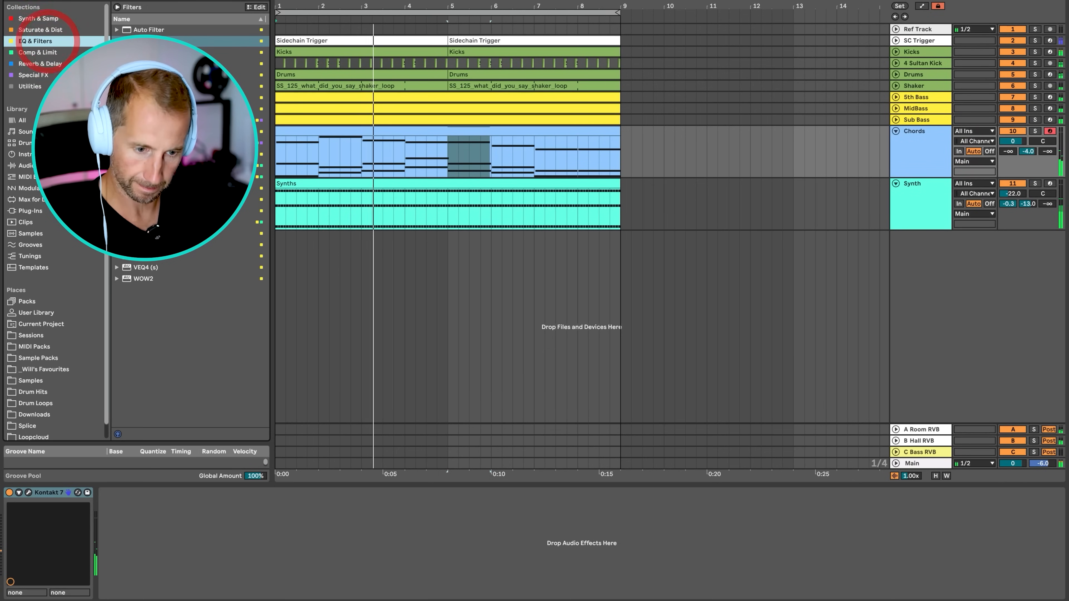
Reopen the chord clip's notes and lower the bar 3 high note to G4.
double_click(359, 132)
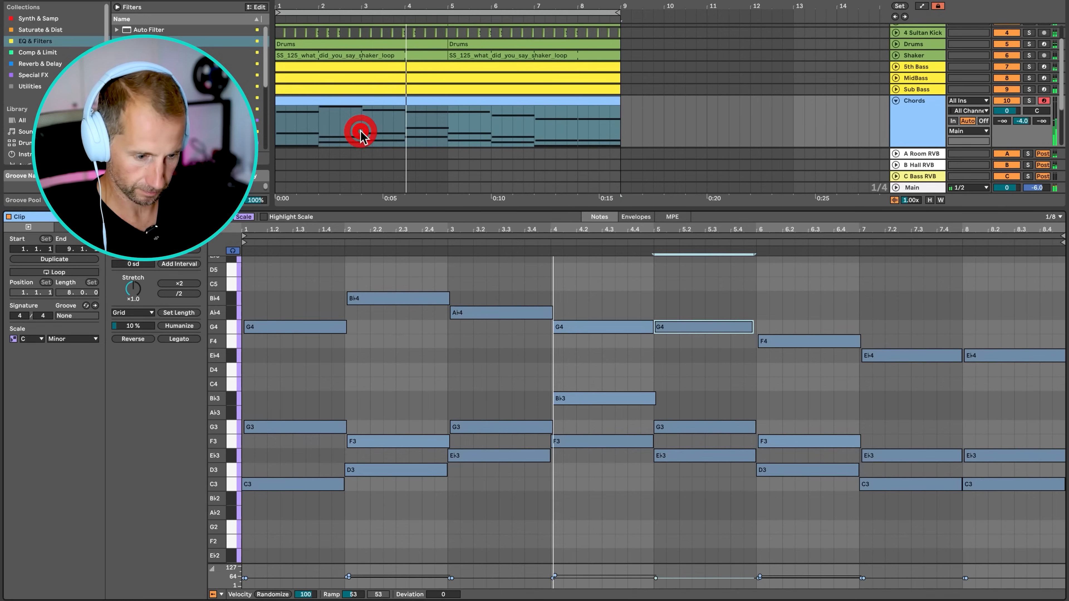
click(522, 313)
key(Down)
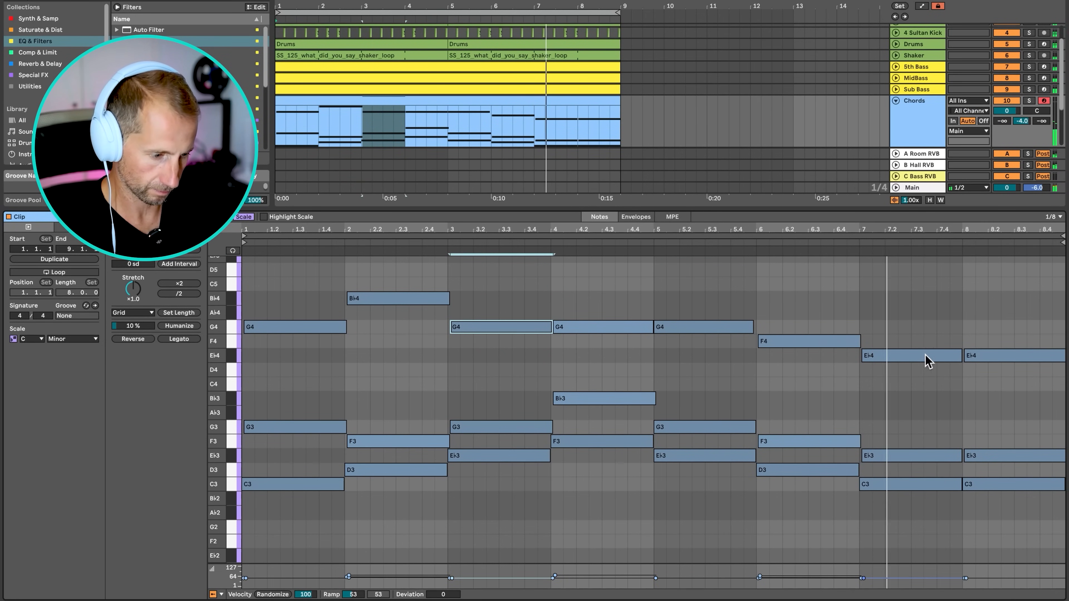
Add eighth-note G4 and E♭4 at the end of bar 7 and lower the bar 8 high note to D4.
double_click(942, 326)
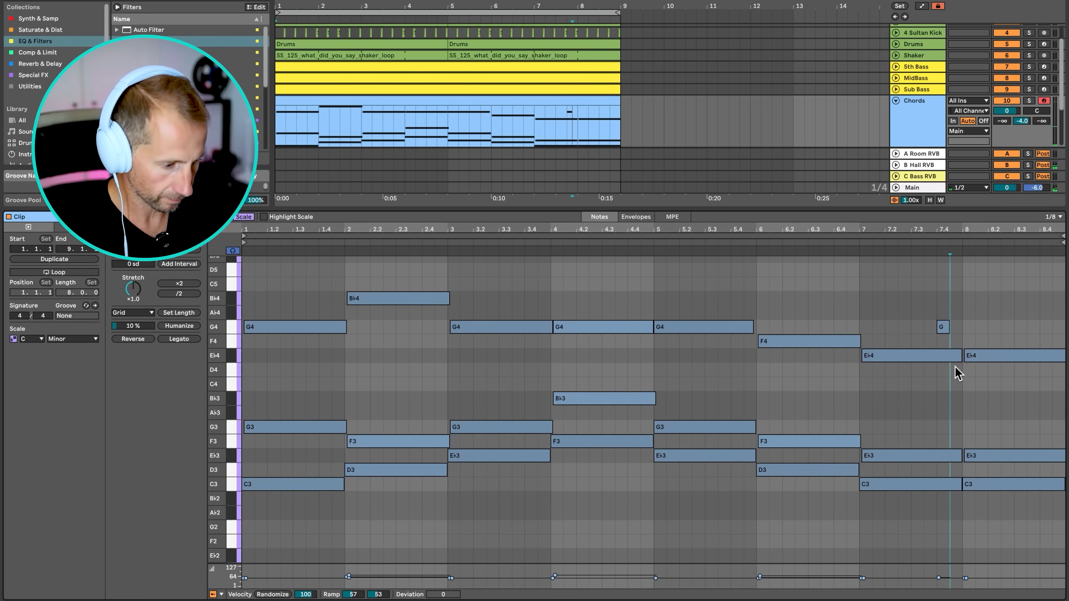
click(984, 358)
key(Down)
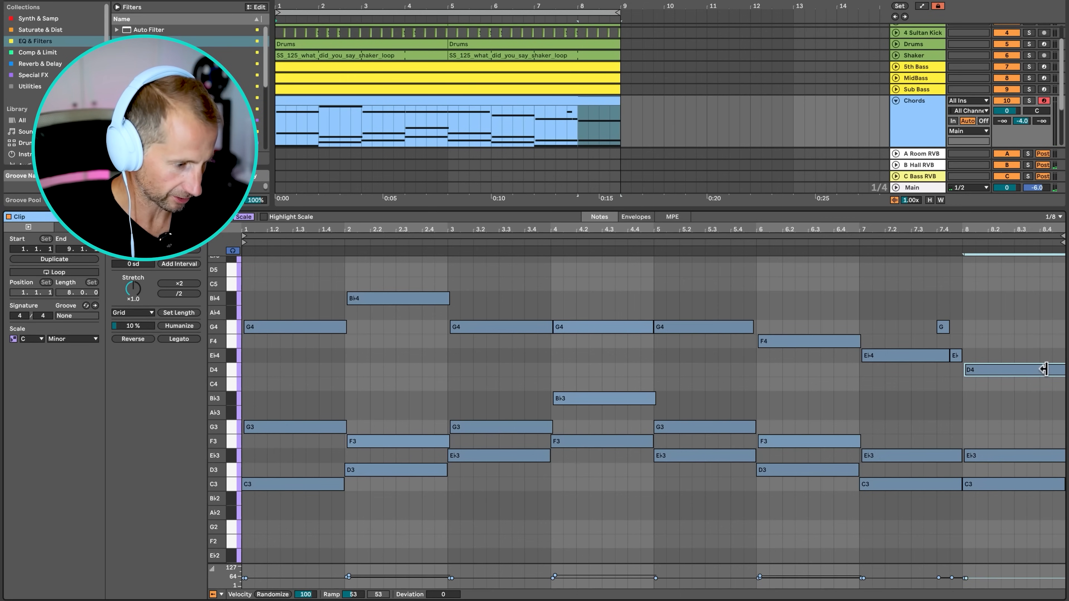
Replace the bar 8 high note with a three-beat D4 followed by an eighth-note E♭4 and D4.
key(Delete)
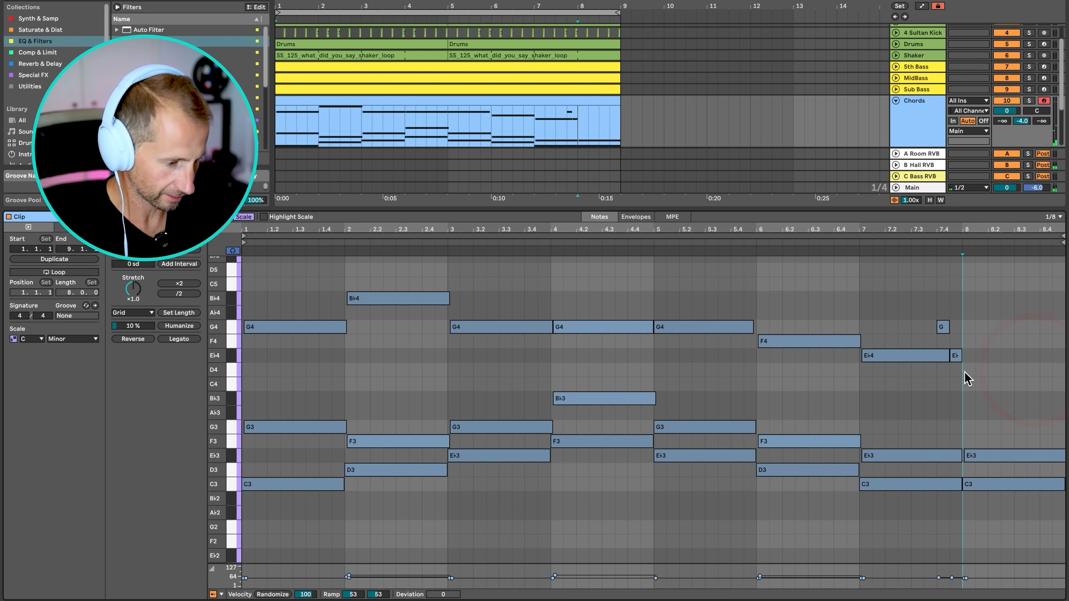
drag(971, 371, 1032, 371)
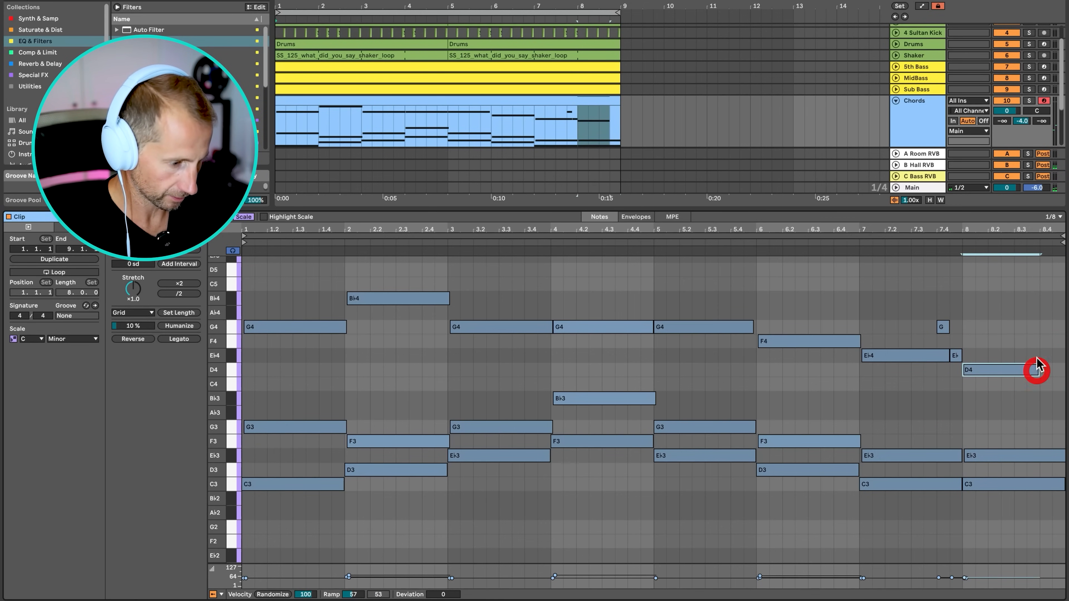
double_click(1046, 355)
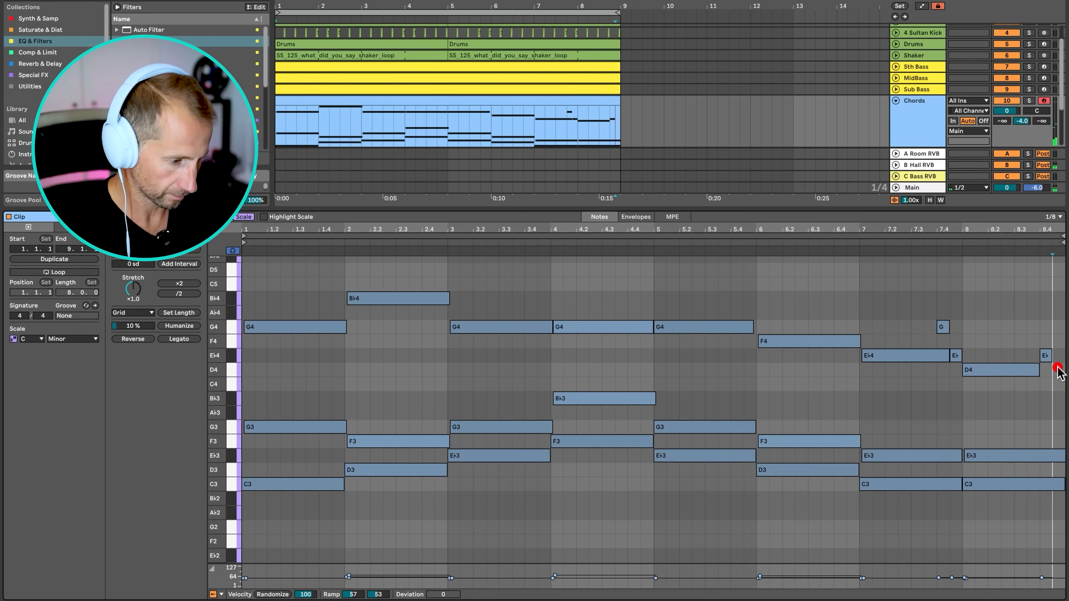
Play the end of the loop in the full mix and lower the Chords track's volume to -16.2 dB.
click(840, 243)
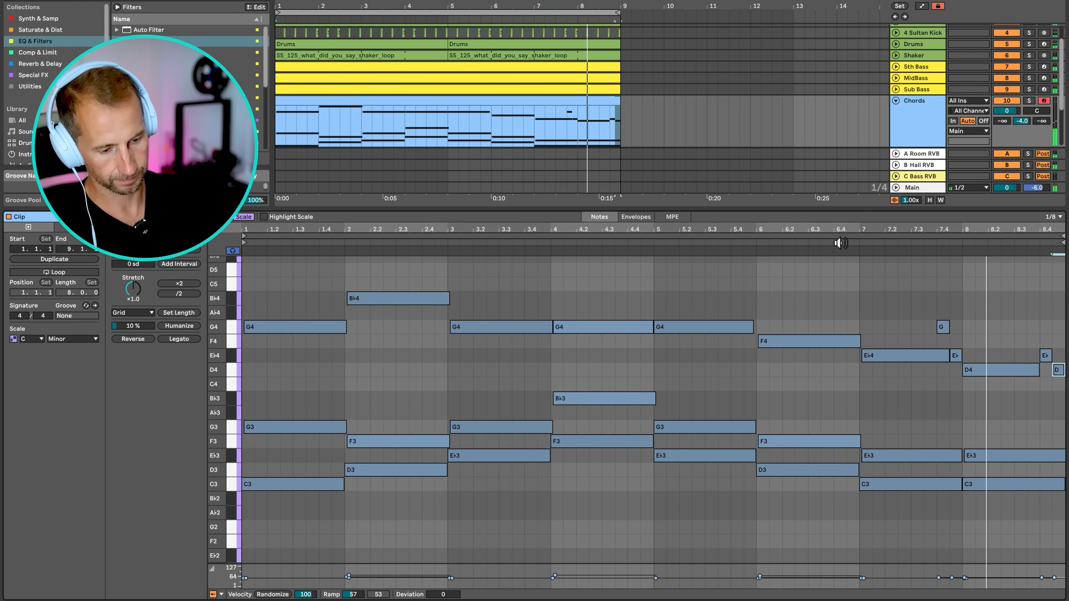
key(shift+Tab)
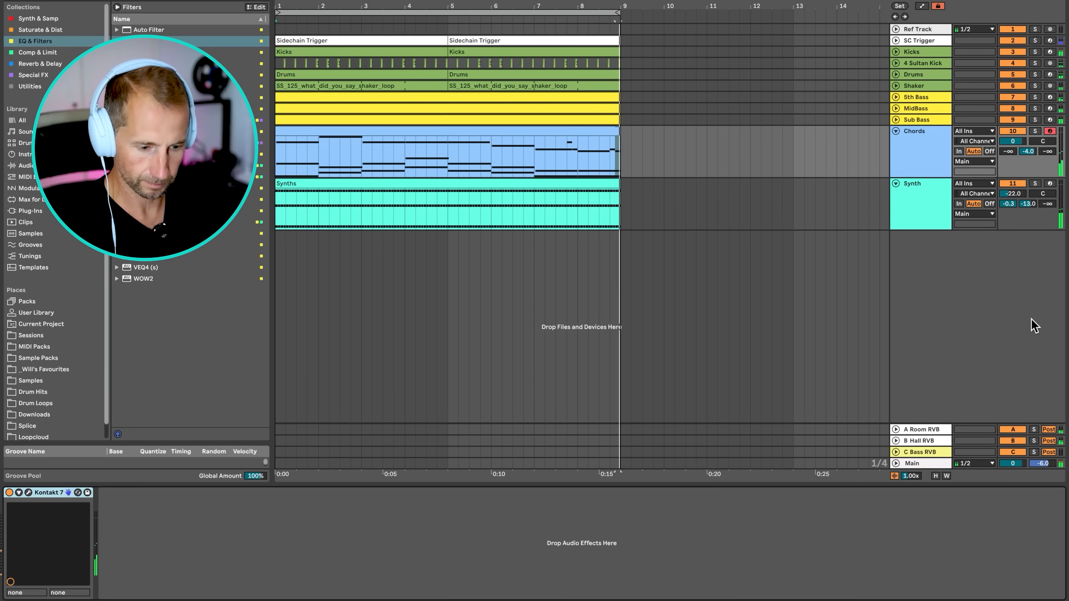
click(953, 221)
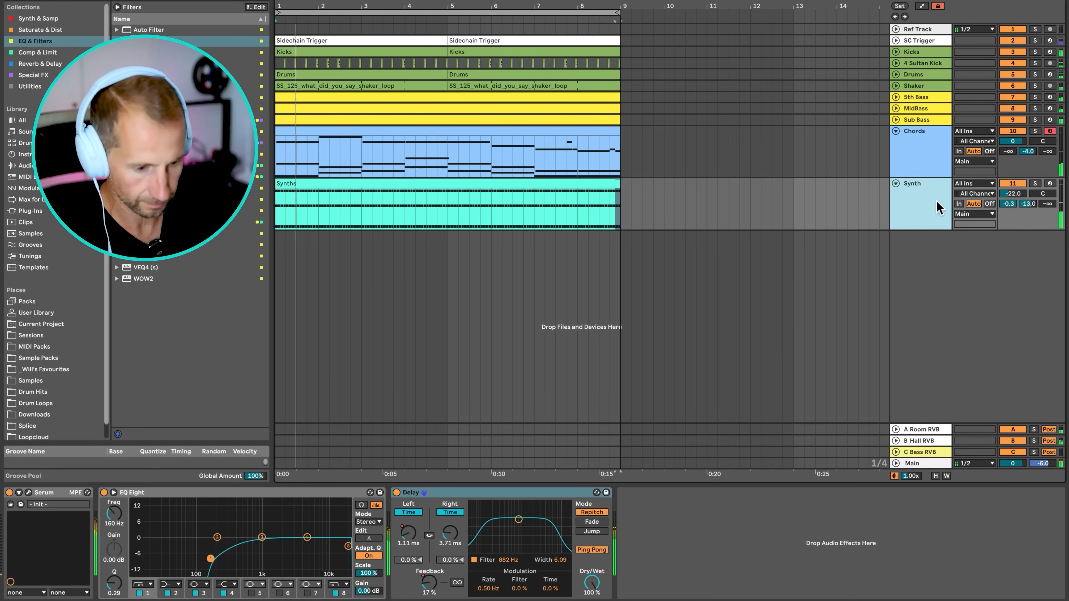
click(300, 130)
key(shift+Tab)
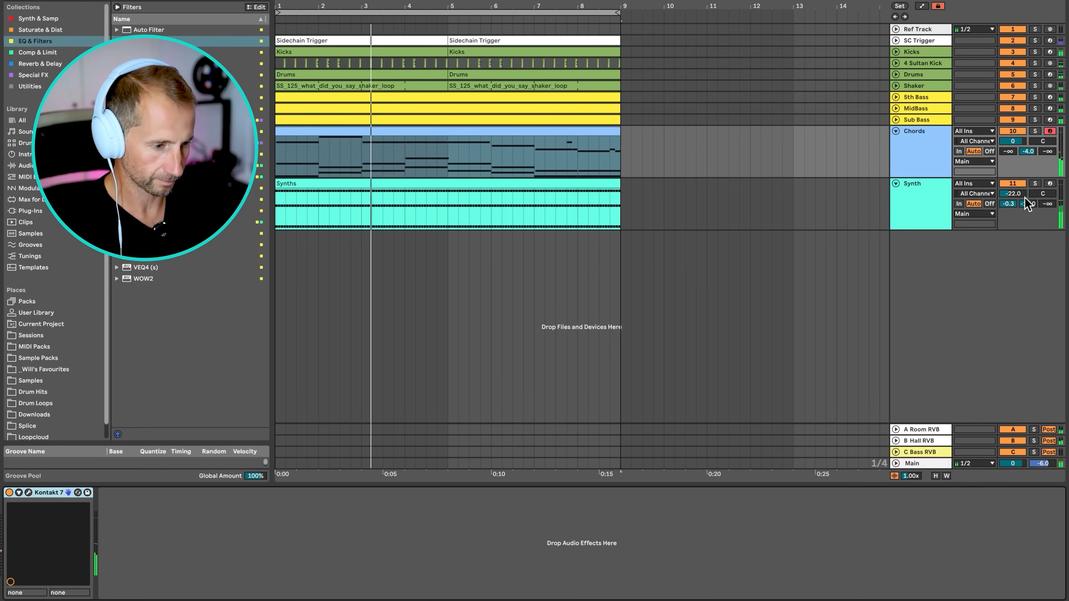
drag(1028, 151, 1028, 157)
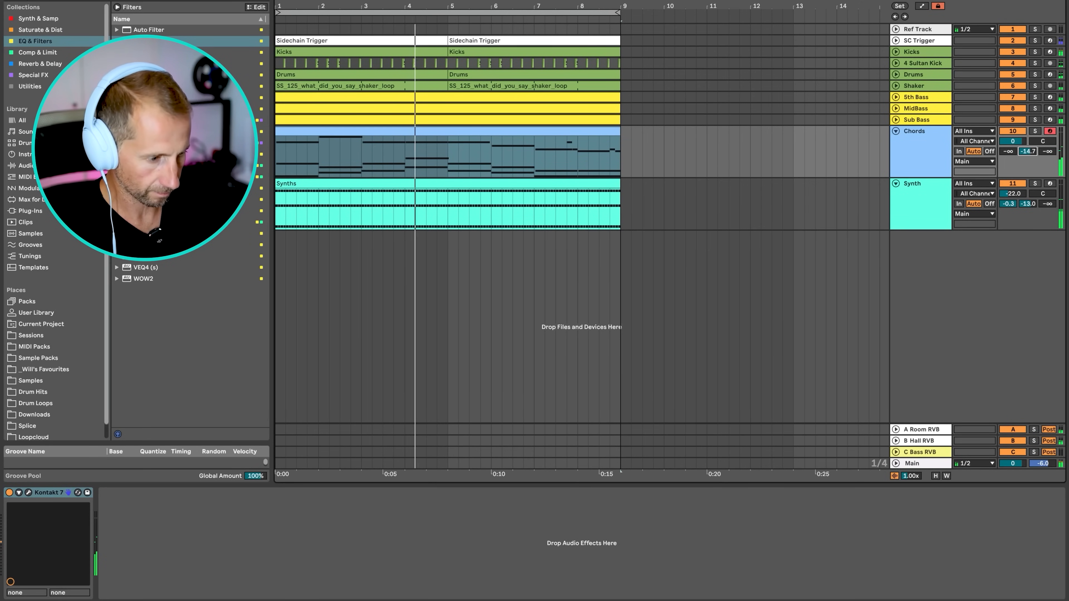
Reopen the chord clip's notes and raise the bar 4 high note to A♭4.
click(394, 136)
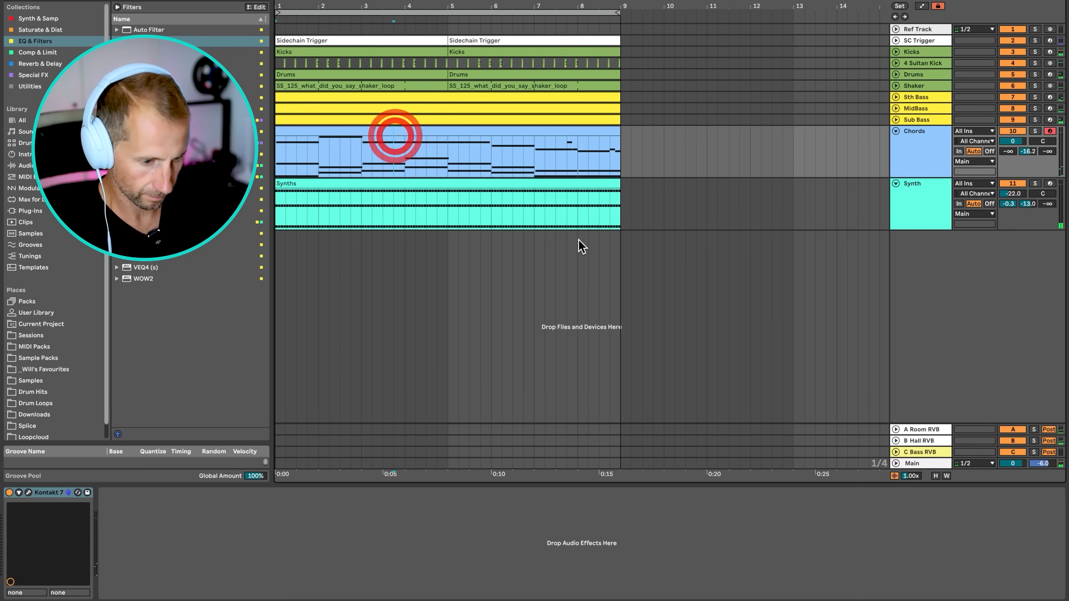
double_click(423, 134)
click(578, 327)
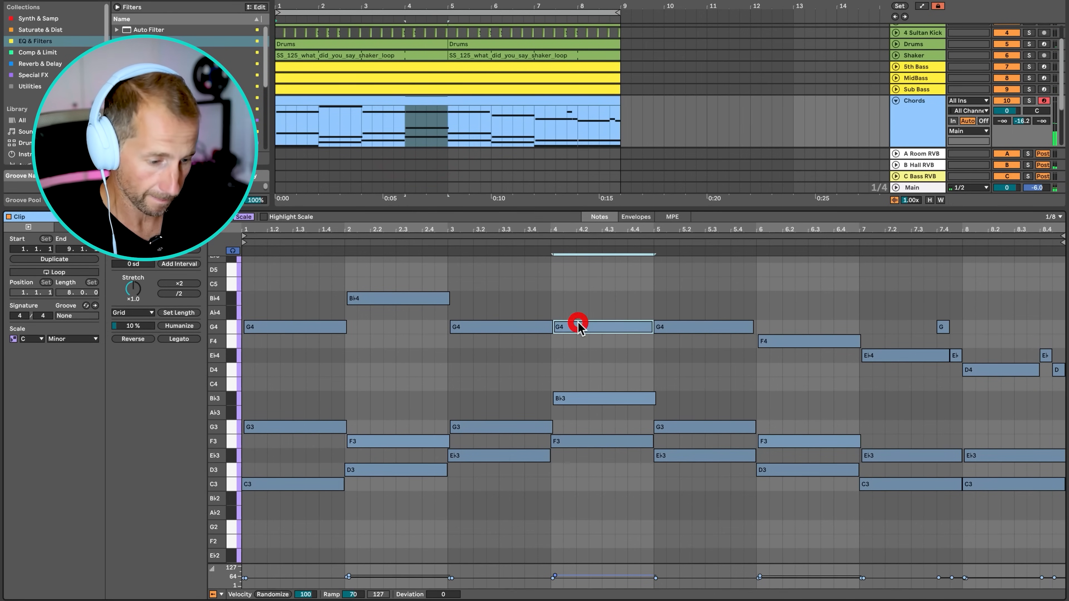
key(Up)
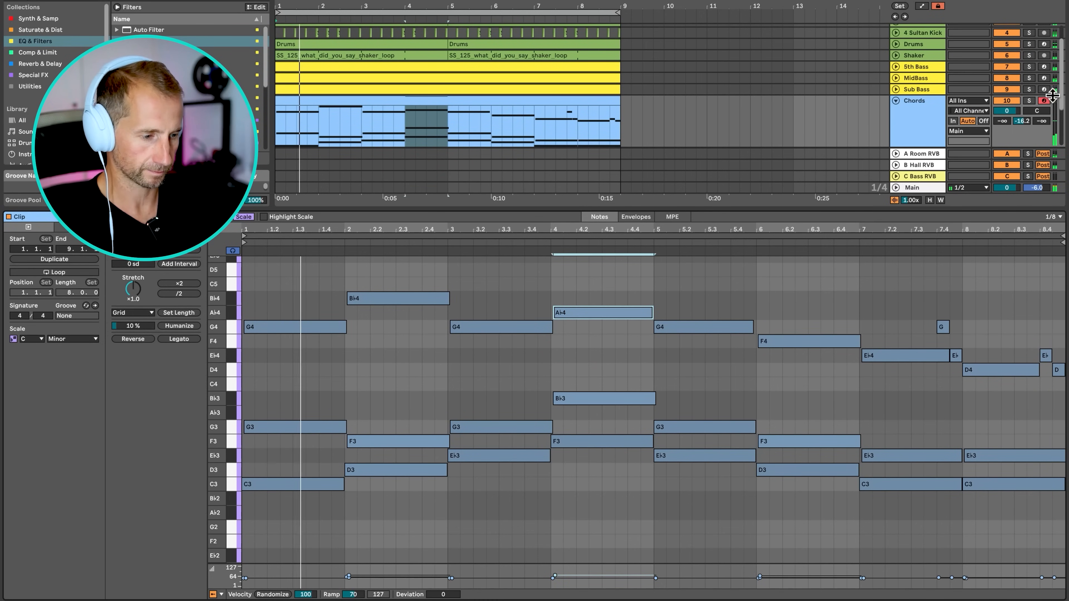
Collapse the Chords and Synth tracks in the arrangement and select the Synth track to show its devices.
click(917, 120)
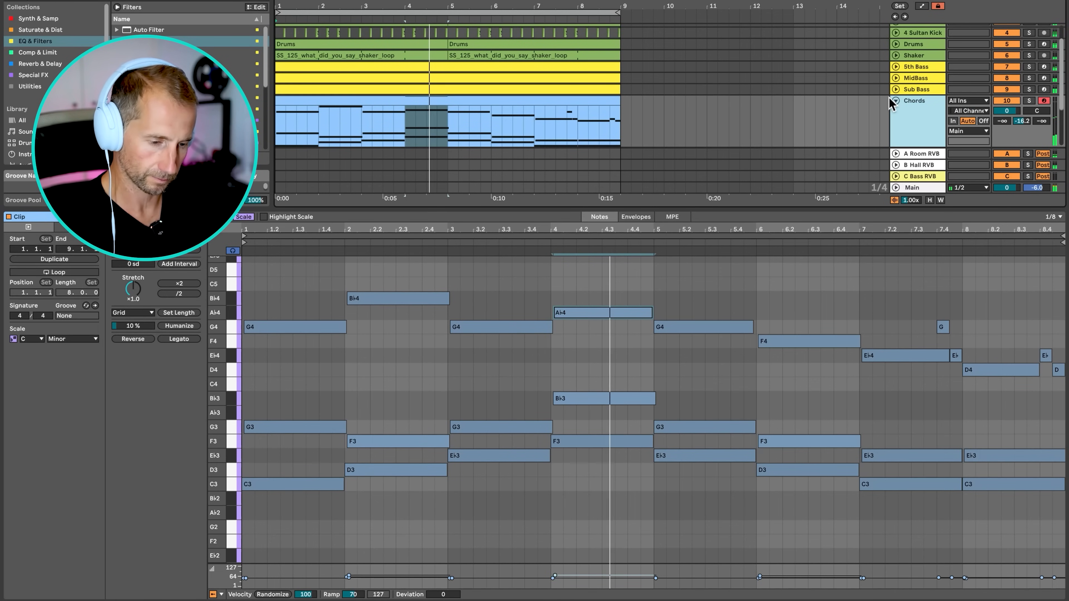
key(shift+Tab)
click(618, 155)
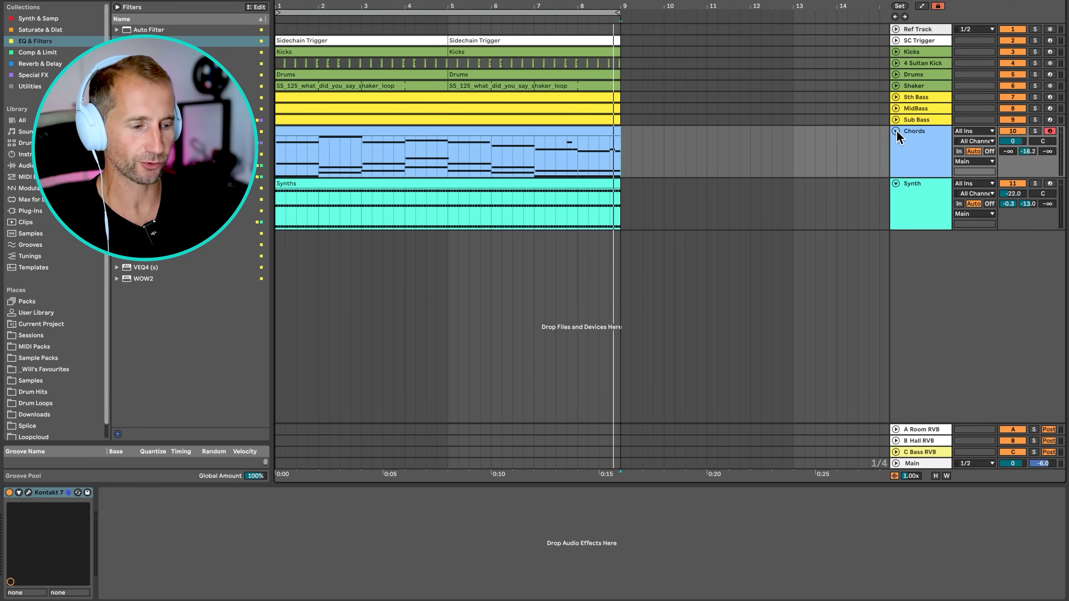
click(896, 130)
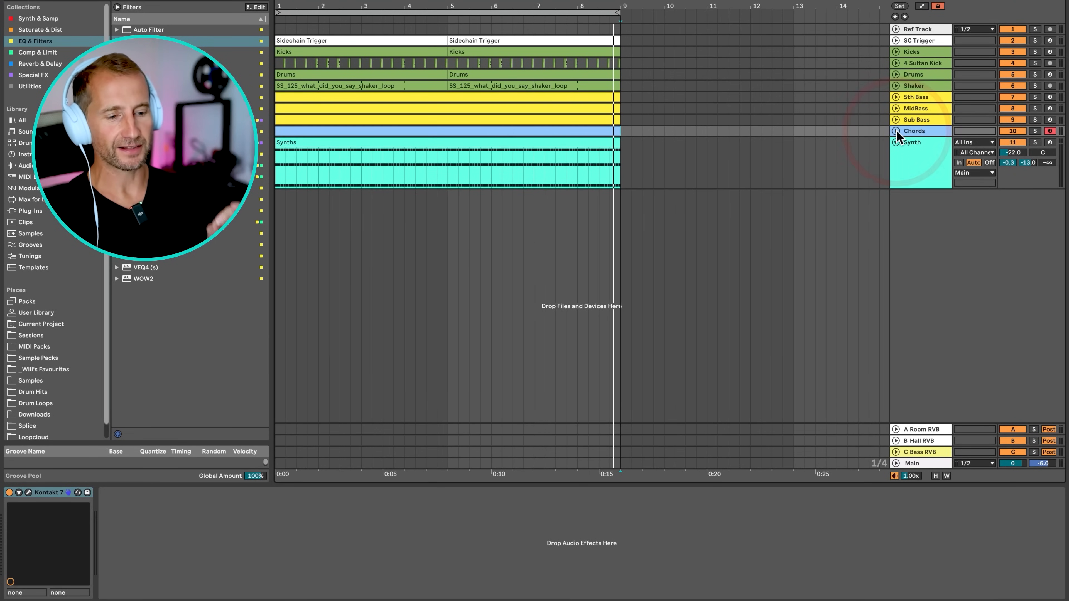
click(895, 142)
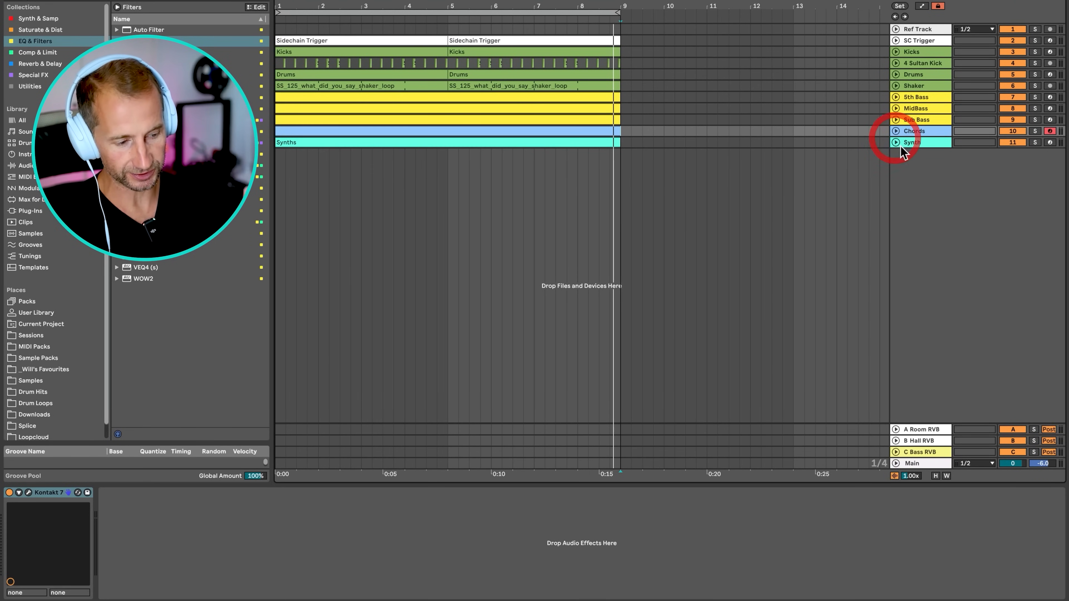
click(907, 142)
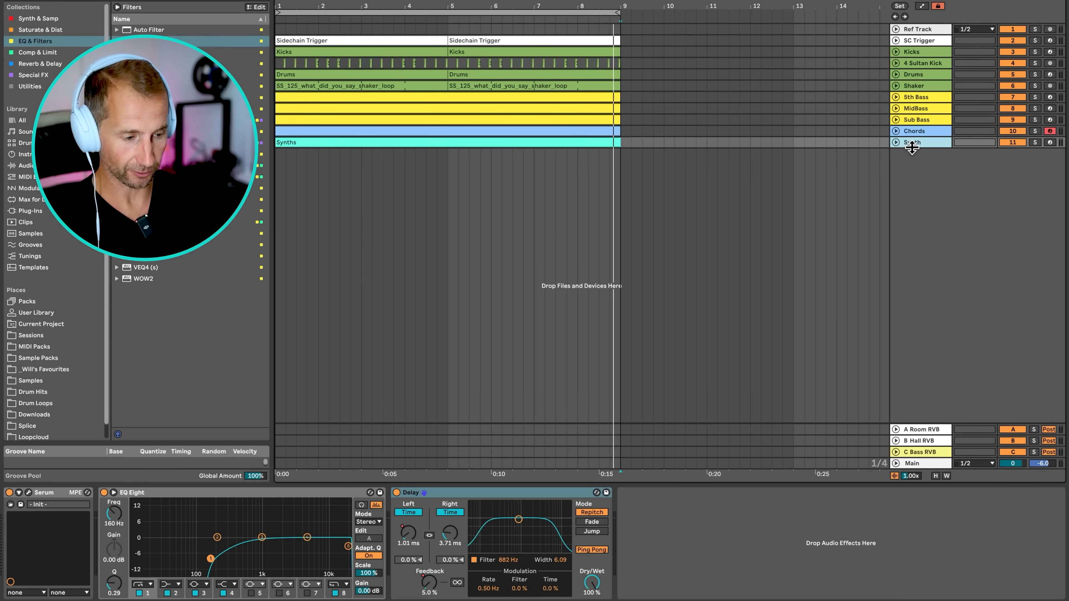
Insert a new audio track below the Synth track, and open Splice.
key(super+t)
click(924, 156)
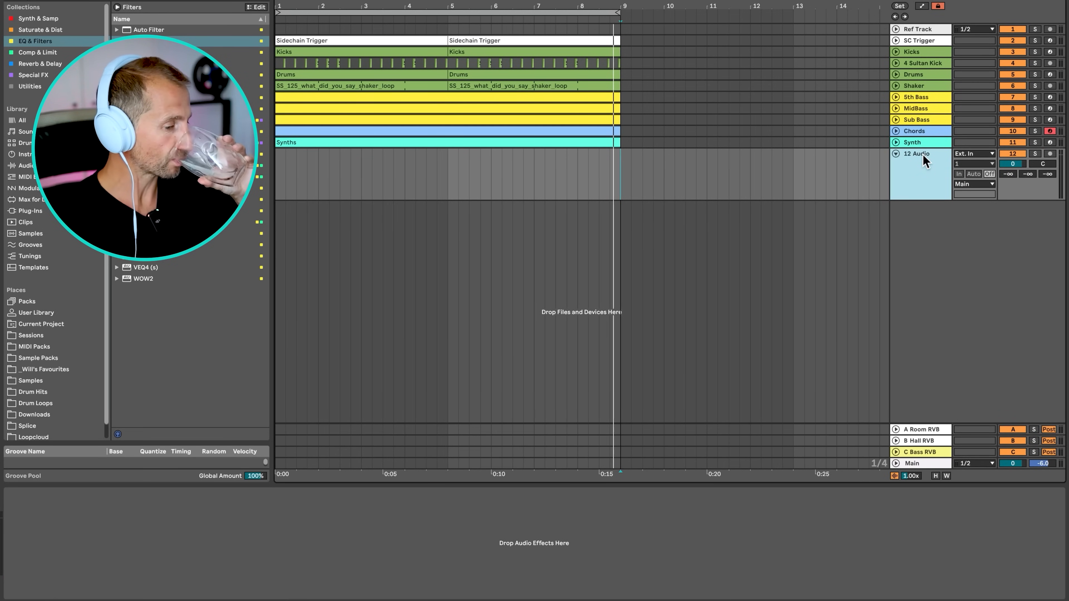
key(super+space)
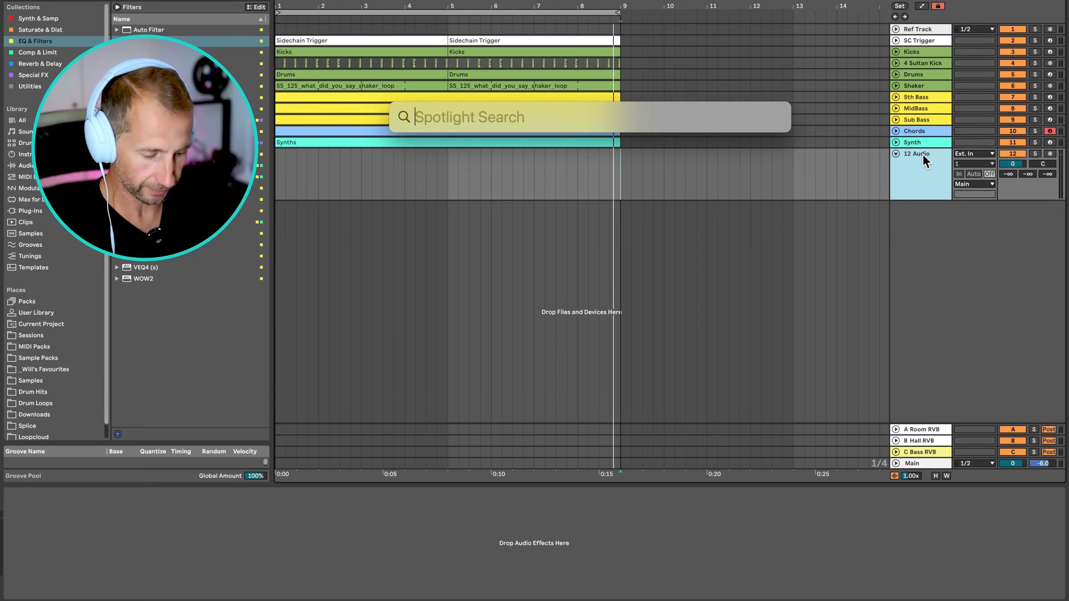
text(splice.app)
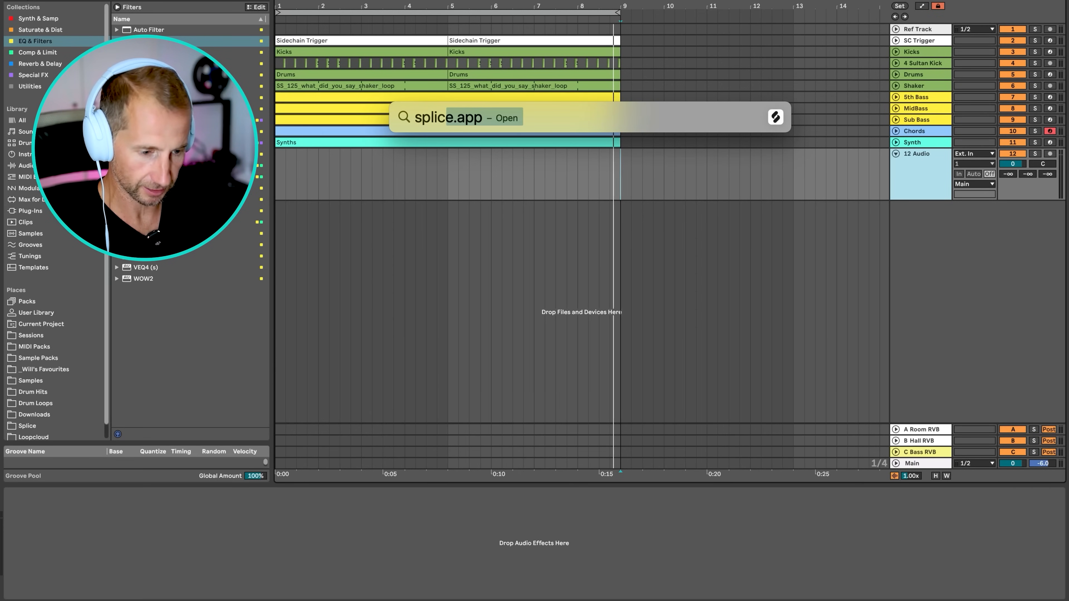
key(Return)
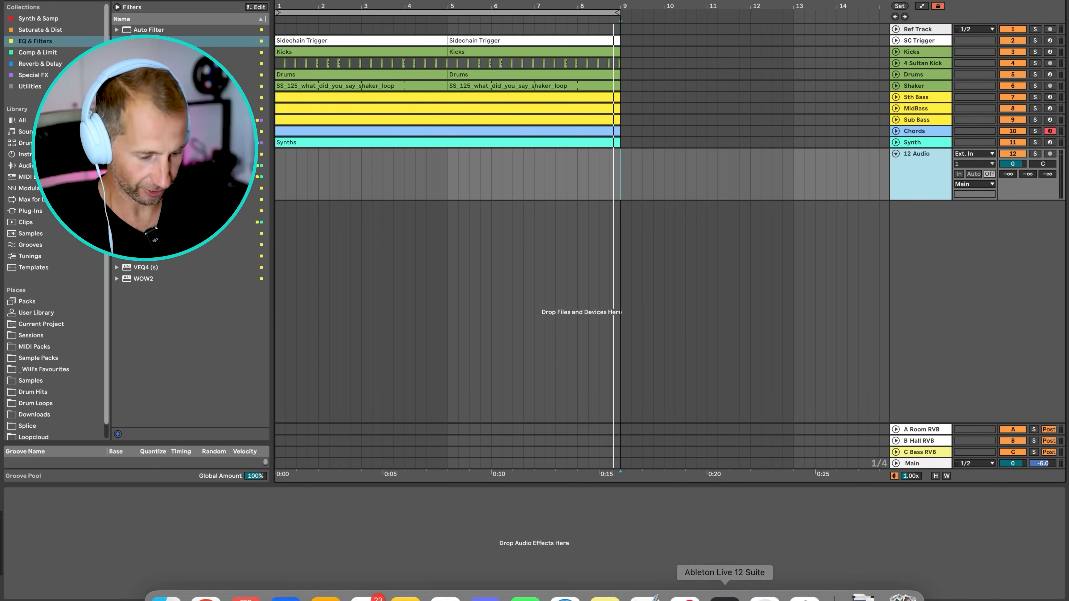
click(793, 588)
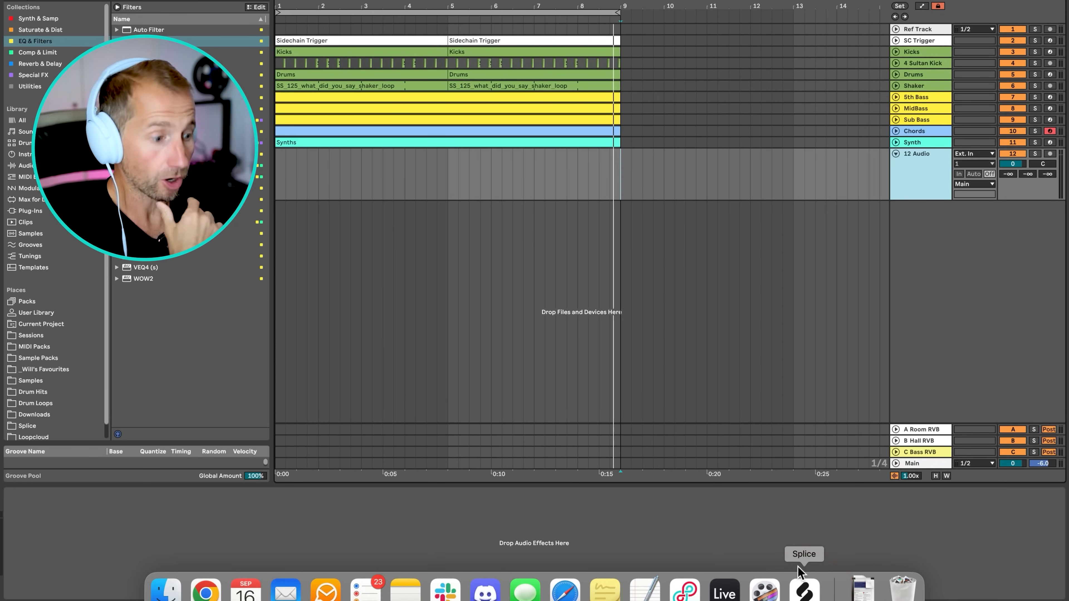
Find the Female Vox folder among the vocal samples and bring its files into view.
click(70, 20)
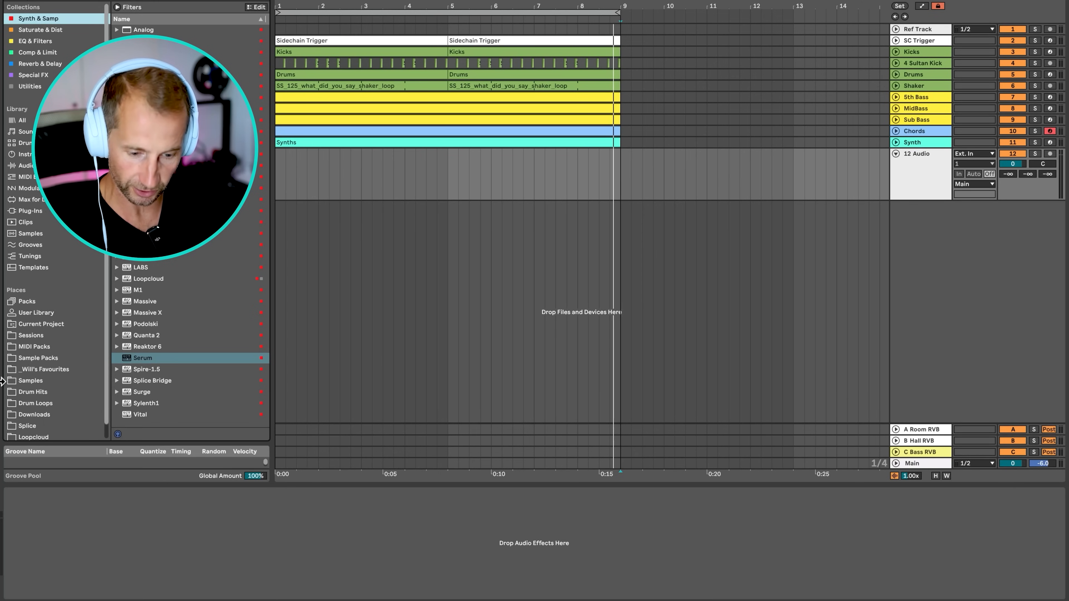
scroll(49, 350, down, 1)
click(25, 364)
click(145, 263)
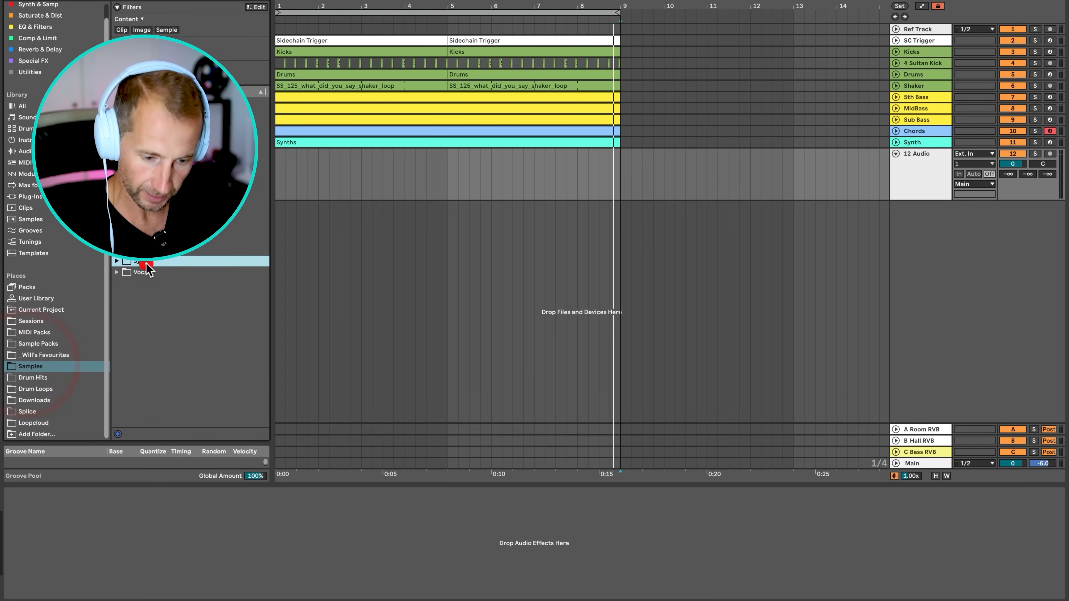
key(Right)
key(Down)
key(Left)
key(Left)
key(Down)
key(Right)
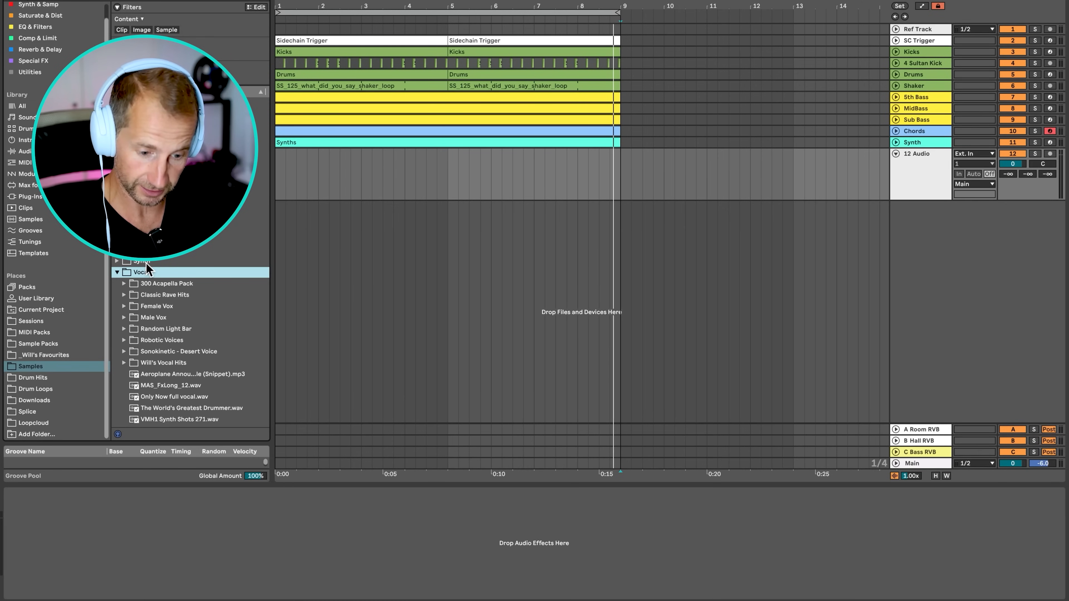
click(156, 306)
scroll(177, 304, down, 5)
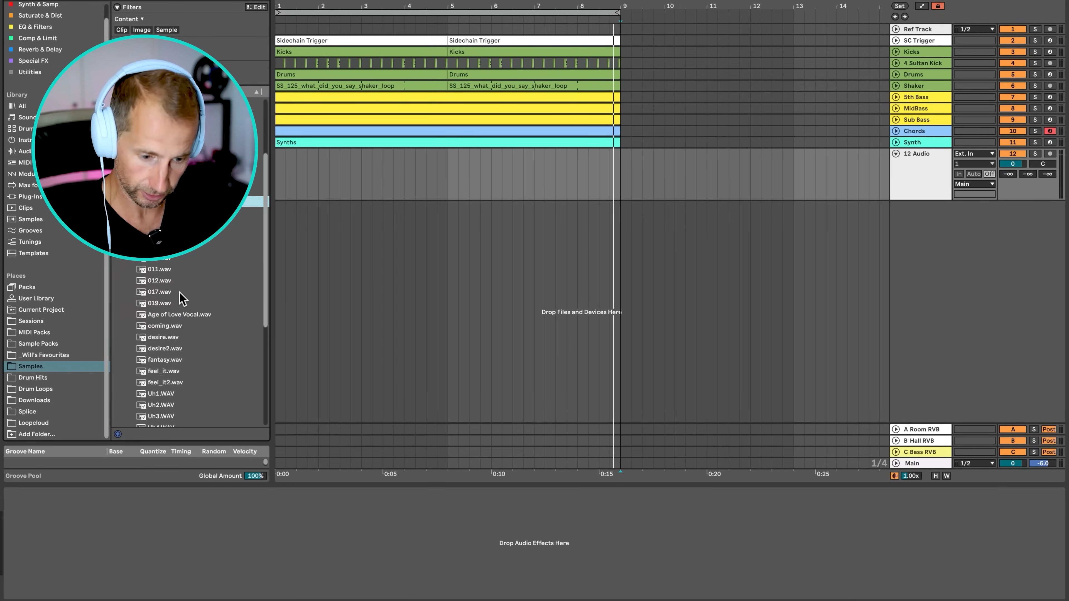
Audition female vocal samples, including desire.wav, desire2.wav, feel_it2.wav and Uh1.WAV.
click(173, 330)
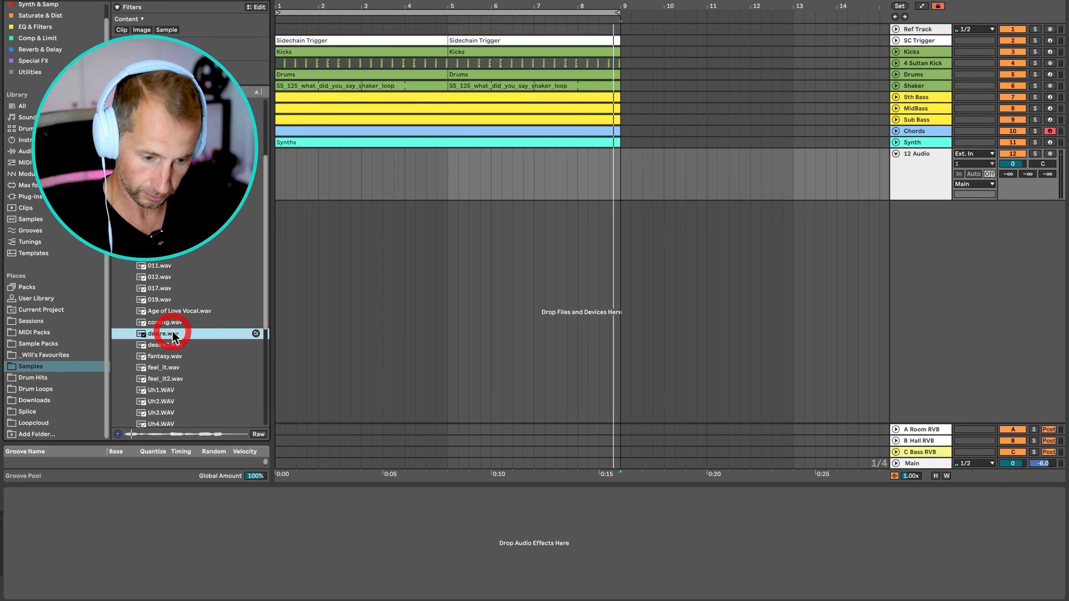
click(164, 311)
click(167, 345)
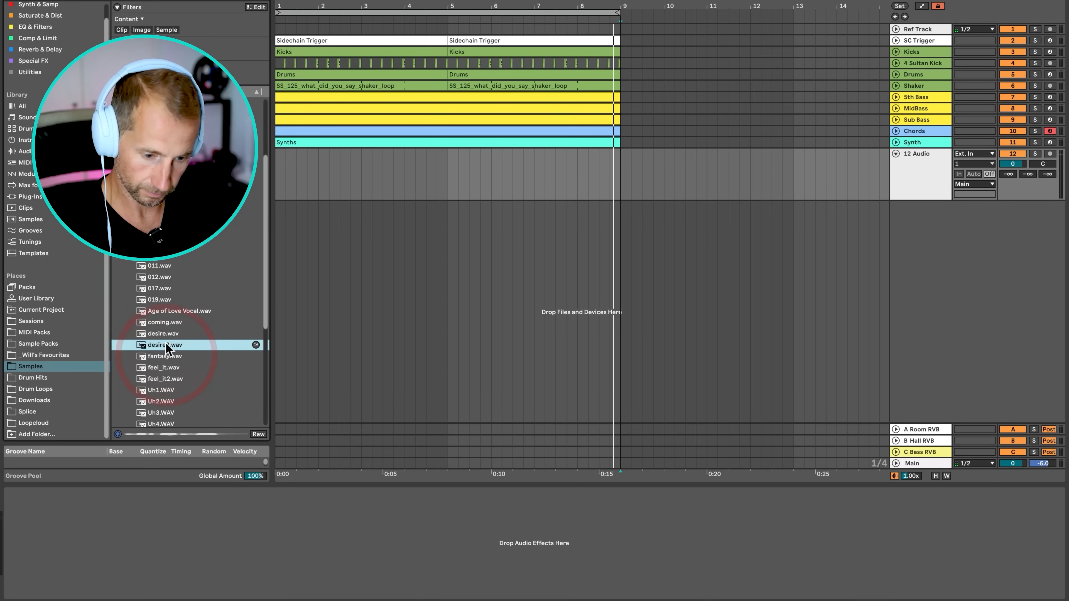
click(167, 378)
scroll(168, 381, down, 3)
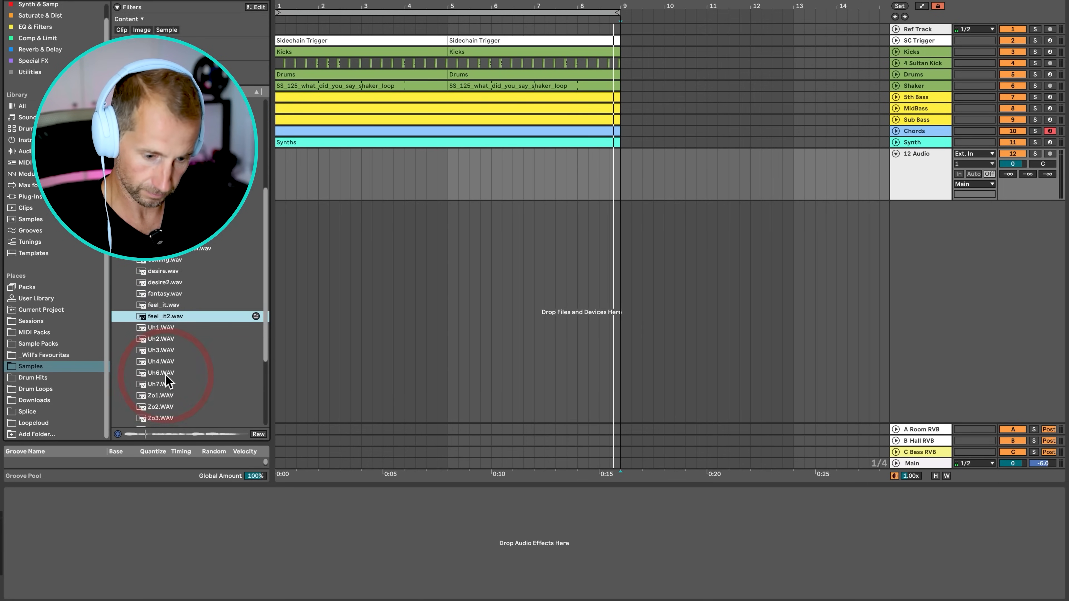
click(163, 328)
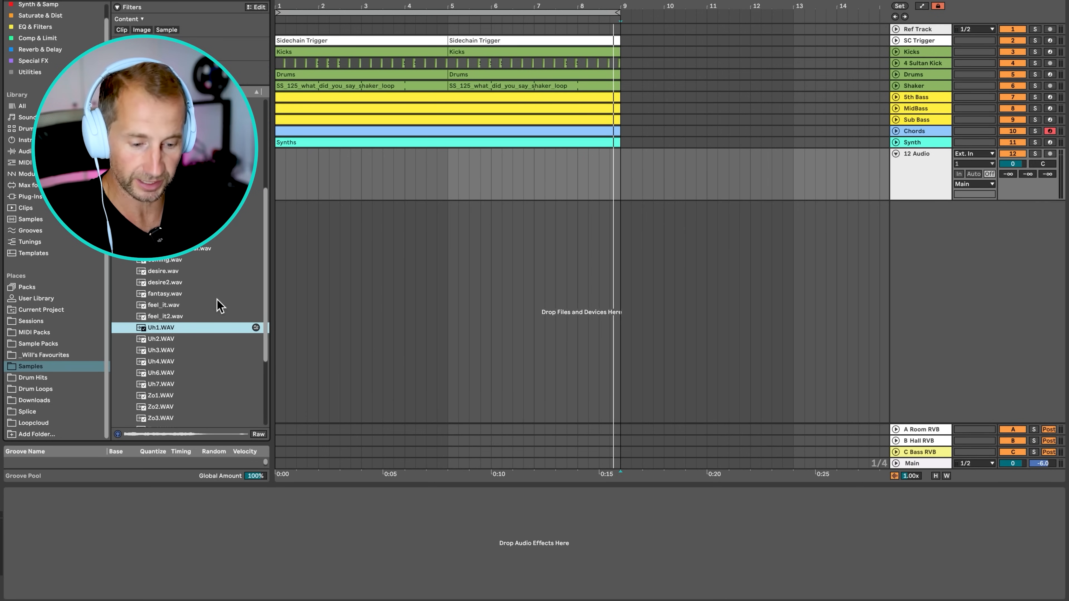
Place Uh1.WAV at bar 1 on the new audio track, solo the track and set its volume to -15.4 dB.
drag(160, 331, 280, 176)
click(1014, 163)
key(space)
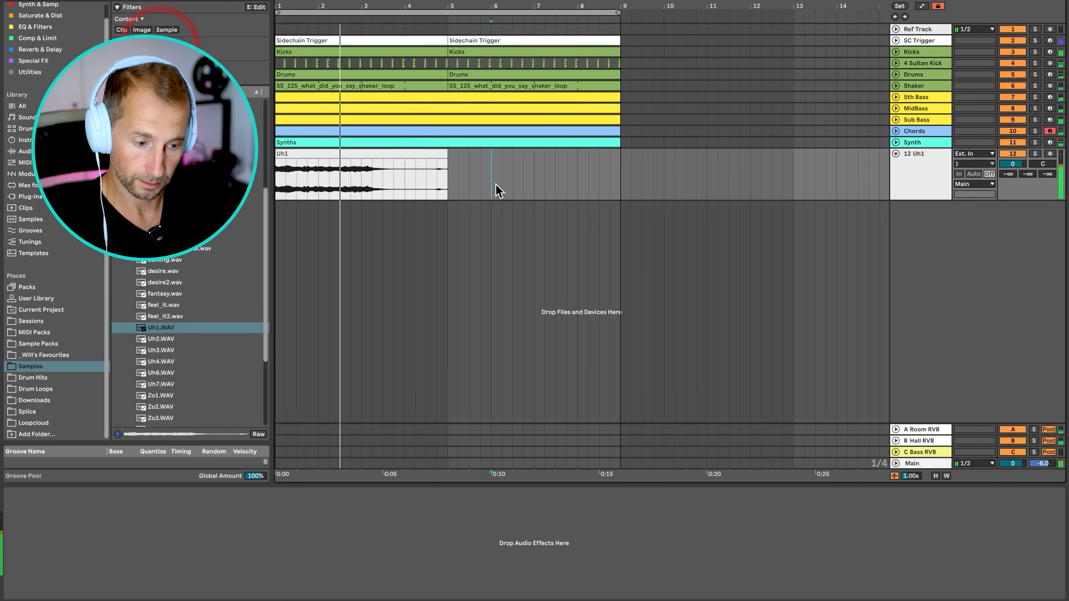
click(491, 186)
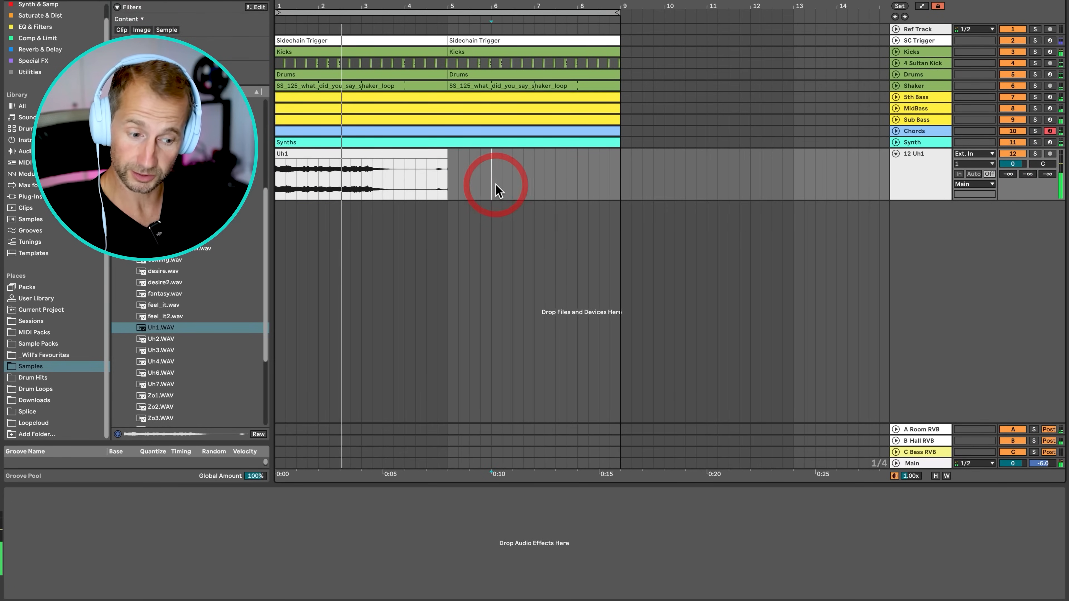
click(1037, 154)
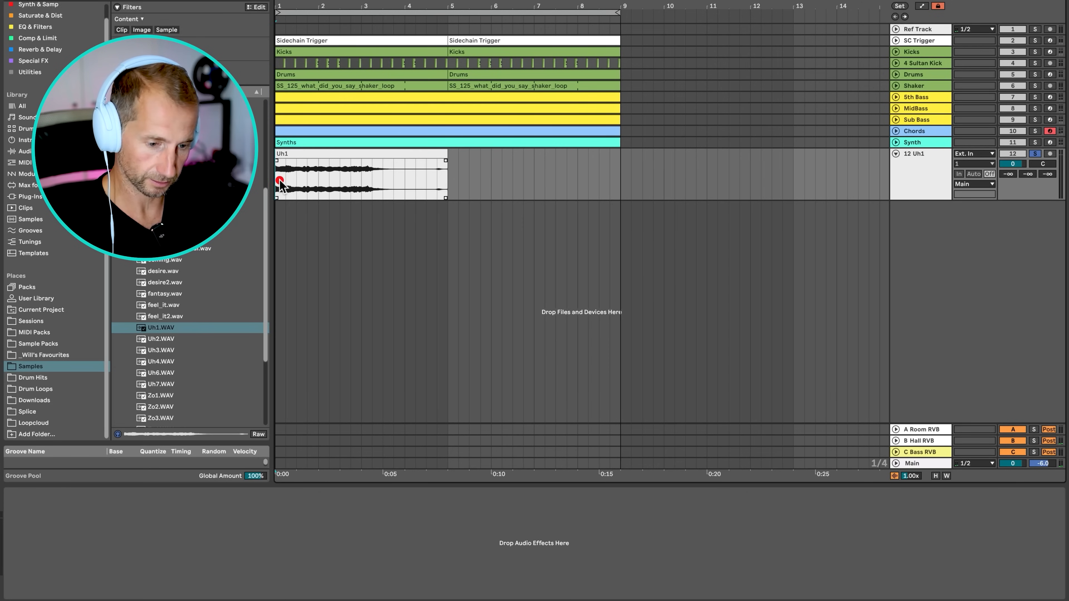
click(1013, 163)
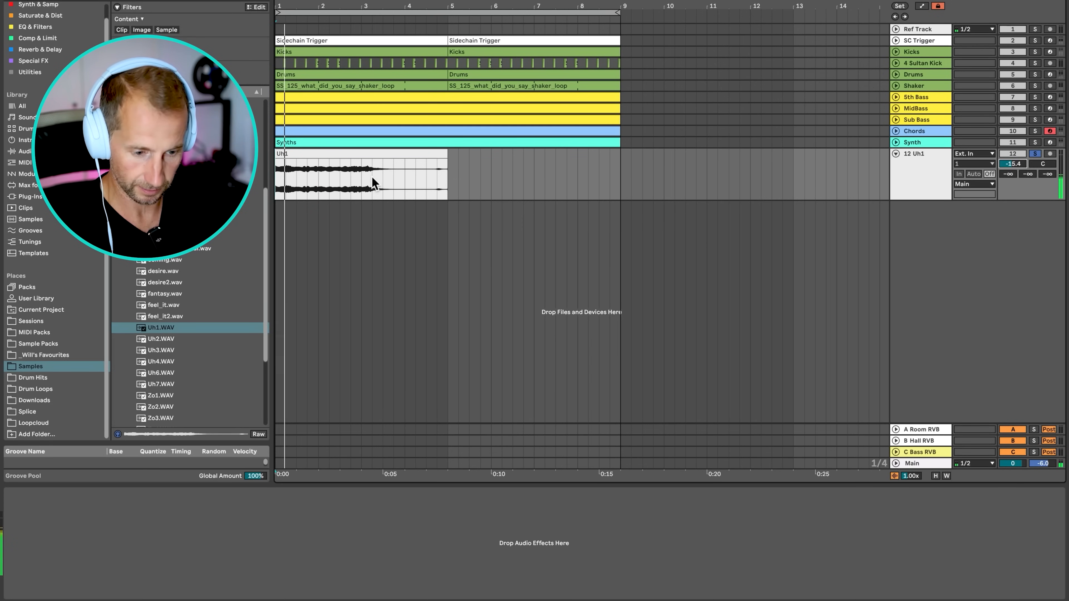
Play the Uh1 clip, trim it to the single beat from 1.2 to 1.3 and move that slice to bar 1.
click(284, 181)
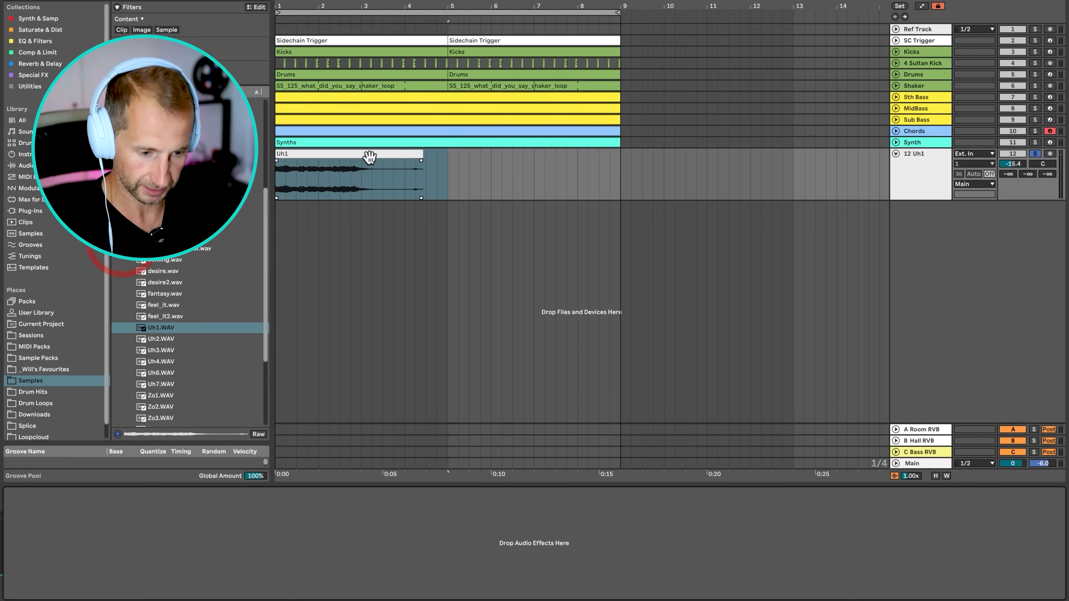
key(space)
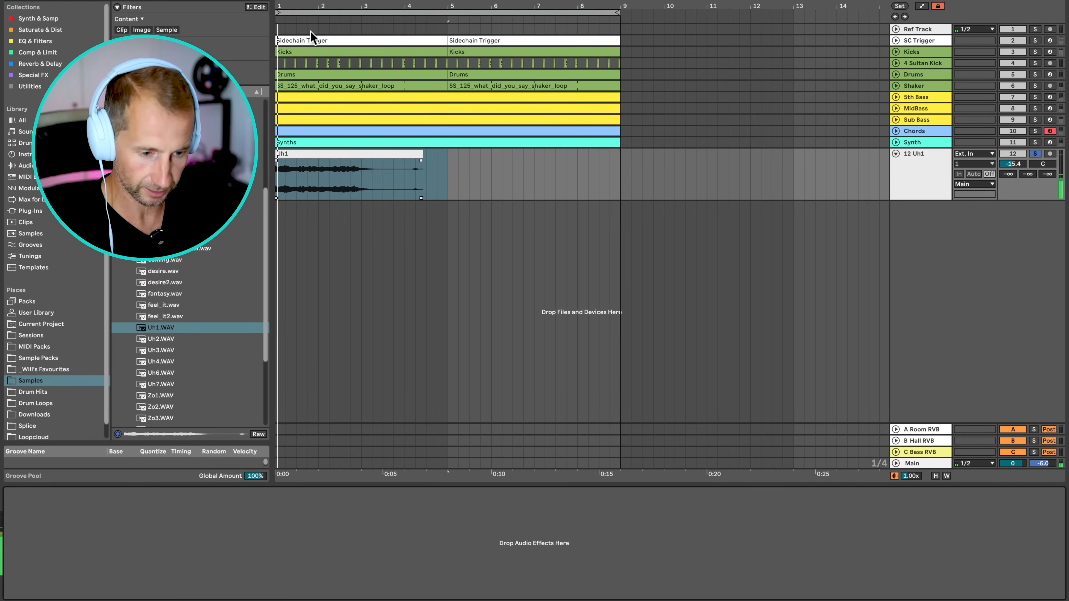
drag(312, 7, 325, 141)
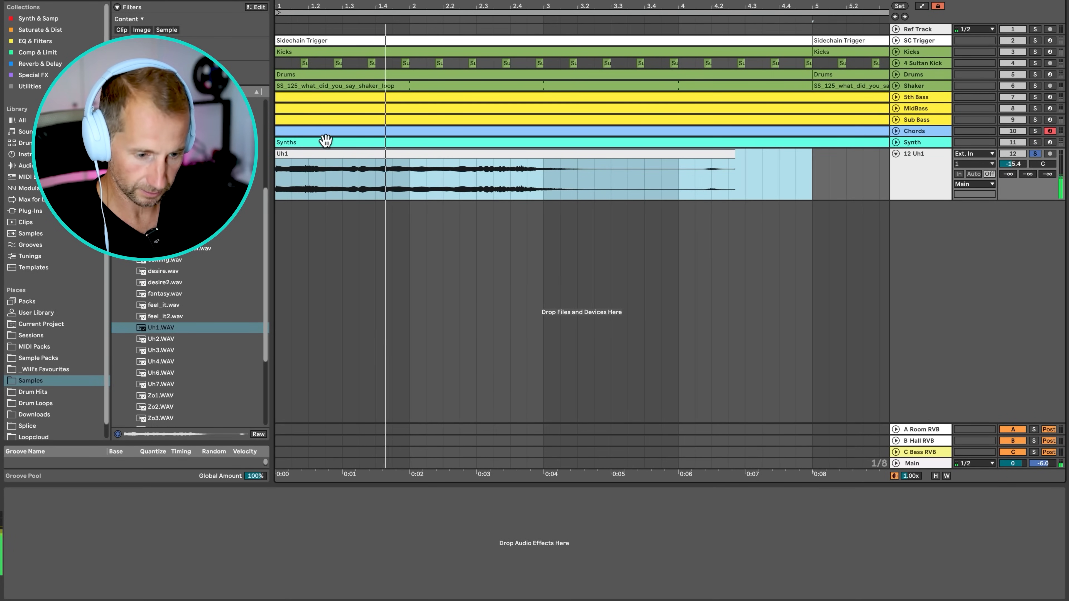
click(310, 186)
key(space)
drag(306, 182, 265, 173)
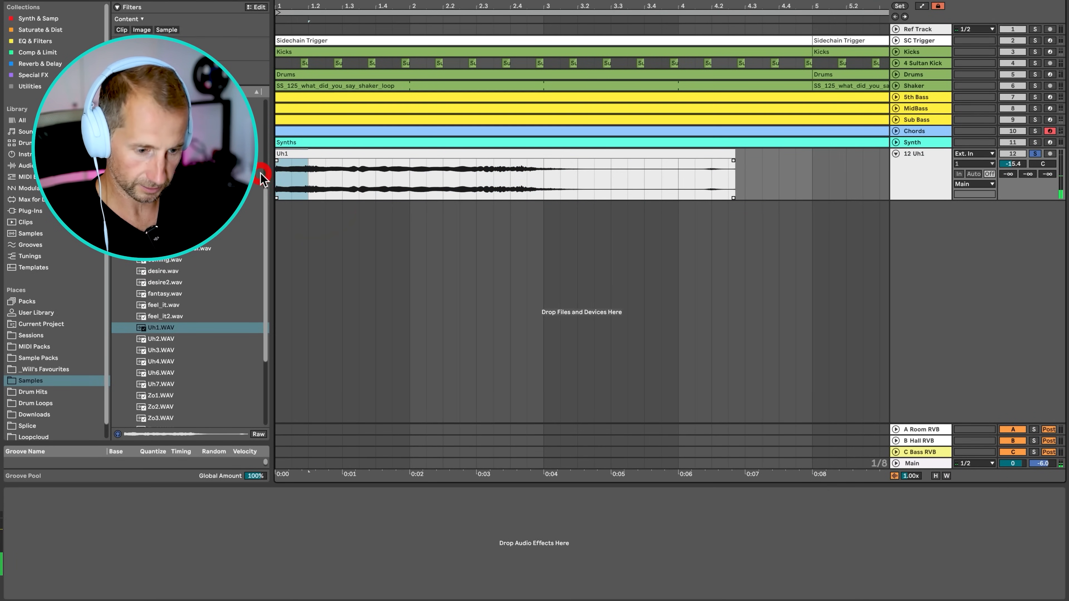
key(Delete)
drag(345, 180, 757, 167)
key(Delete)
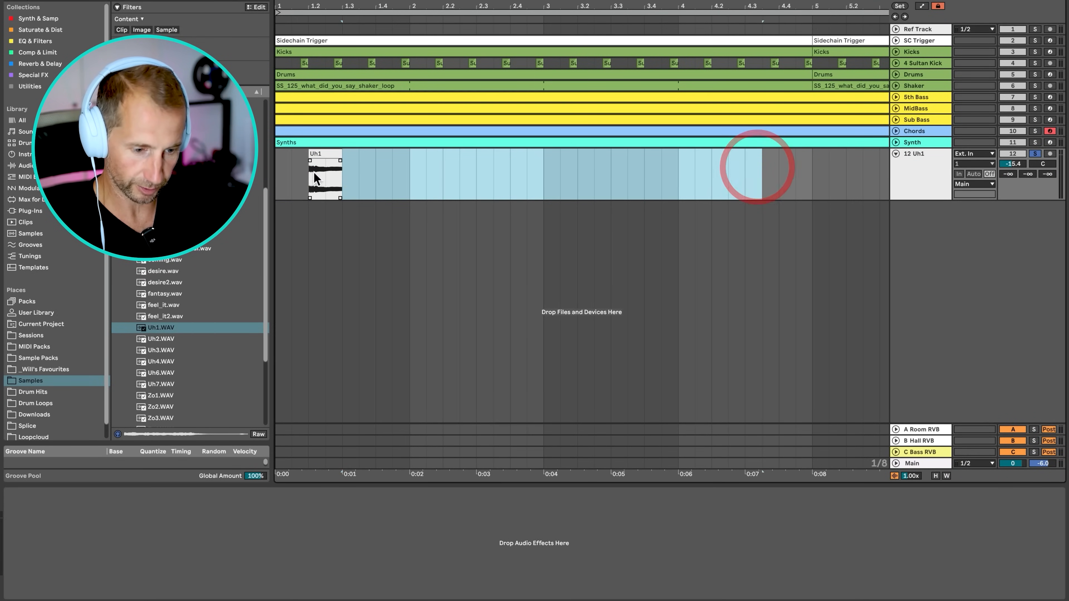
click(306, 172)
click(328, 154)
drag(328, 154, 297, 155)
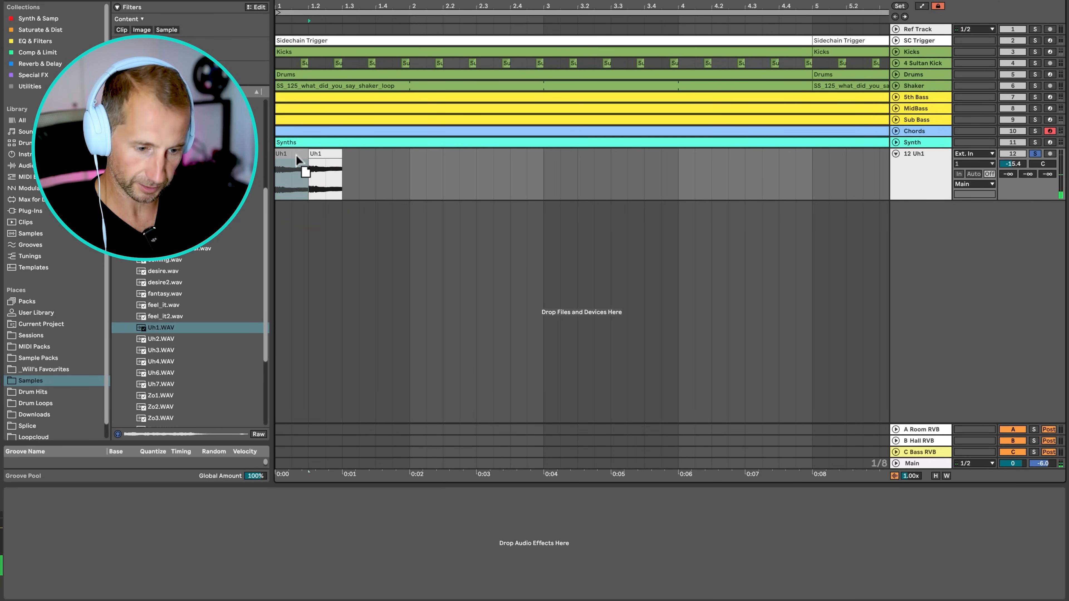
Duplicate the one-beat Uh1 slice back to back until it fills all eight bars.
key(ctrl+d)
key(ctrl+d)
key(ctrl+d)
key(ctrl+d)
key(ctrl+d)
key(ctrl+d)
key(ctrl+d)
key(ctrl+d)
key(ctrl+d)
key(ctrl+d)
key(ctrl+d)
key(ctrl+d)
key(ctrl+d)
key(ctrl+d)
key(ctrl+d)
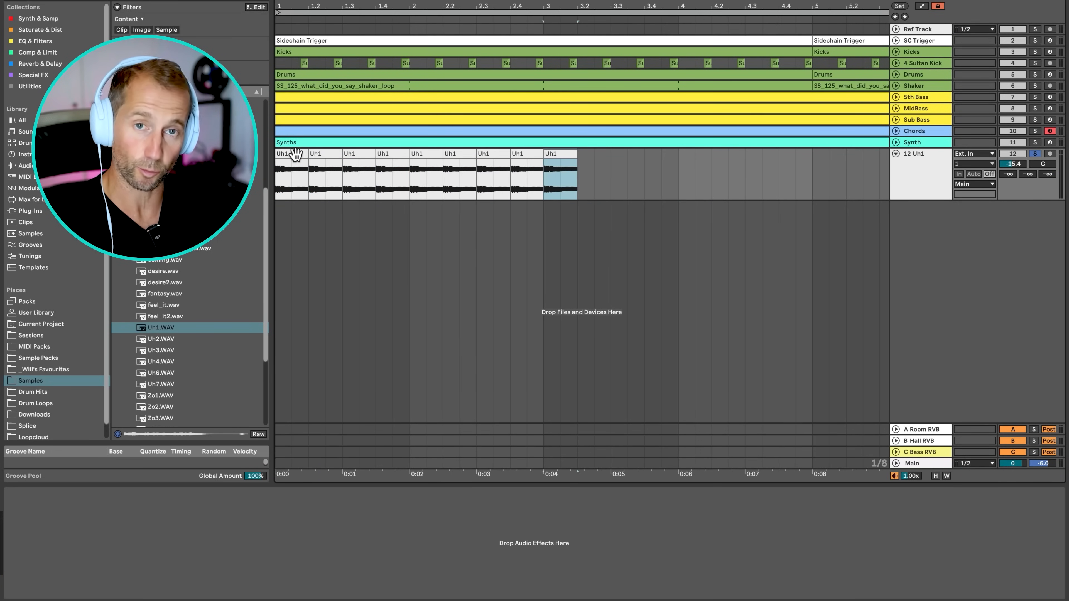
drag(480, 7, 341, 6)
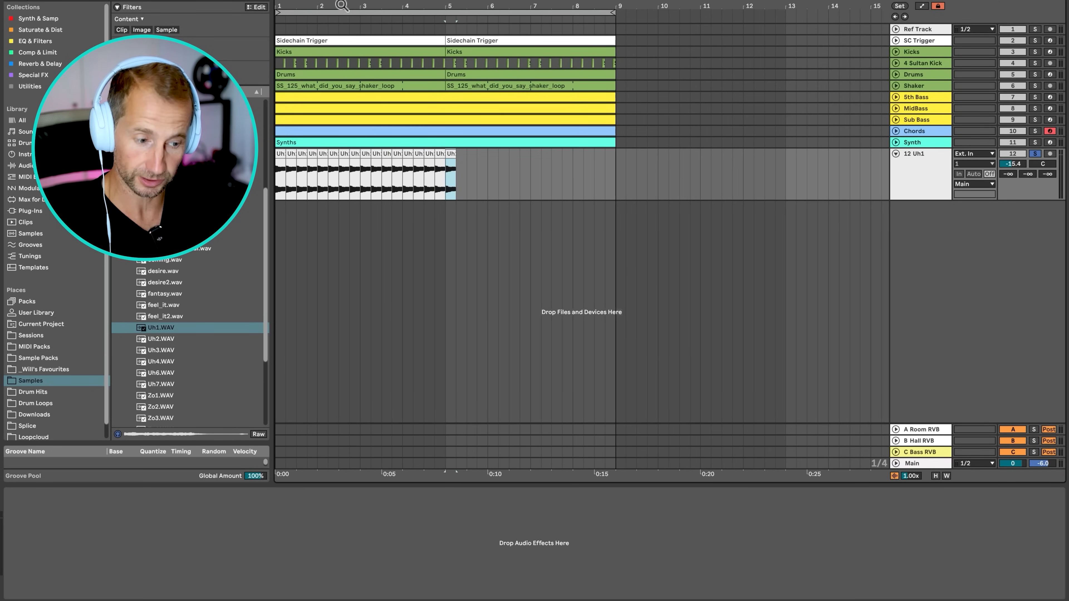
key(ctrl+d)
key(ctrl+d)
key(ctrl+d)
key(ctrl+d)
key(ctrl+d)
key(ctrl+d)
key(ctrl+d)
key(ctrl+d)
key(ctrl+d)
key(ctrl+d)
key(ctrl+d)
key(ctrl+d)
key(ctrl+d)
key(ctrl+d)
key(ctrl+d)
Play the repeated Uh1 slices in solo and lower the track's volume to -22.8 dB.
drag(617, 174, 293, 175)
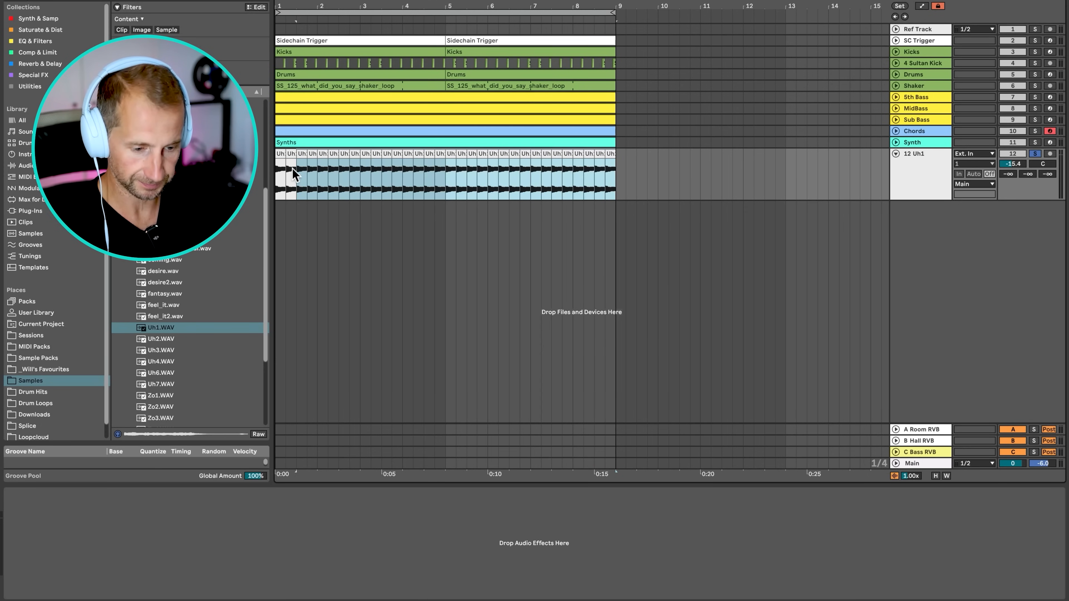
click(1035, 153)
key(space)
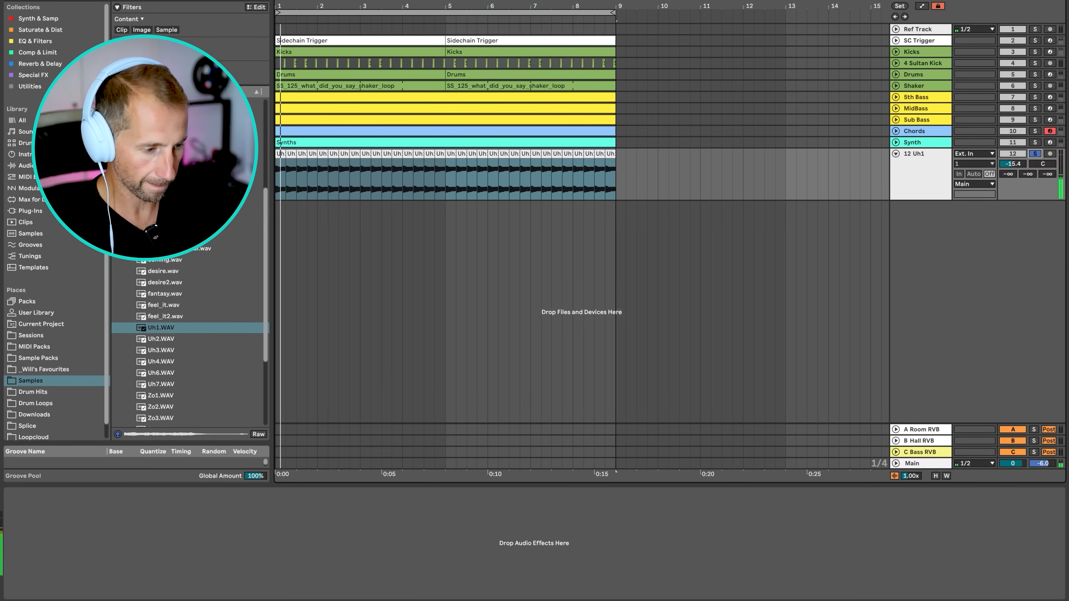
drag(1012, 164, 1011, 175)
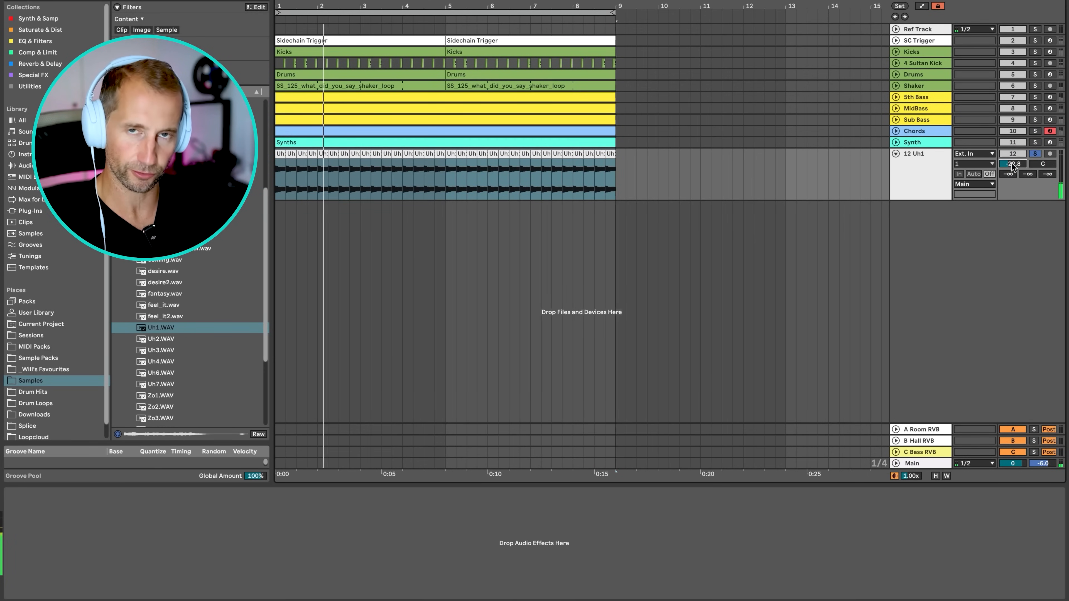
Add a Reverb to the Uh1 track and lower the track's volume to -25.0 dB during playback.
click(36, 19)
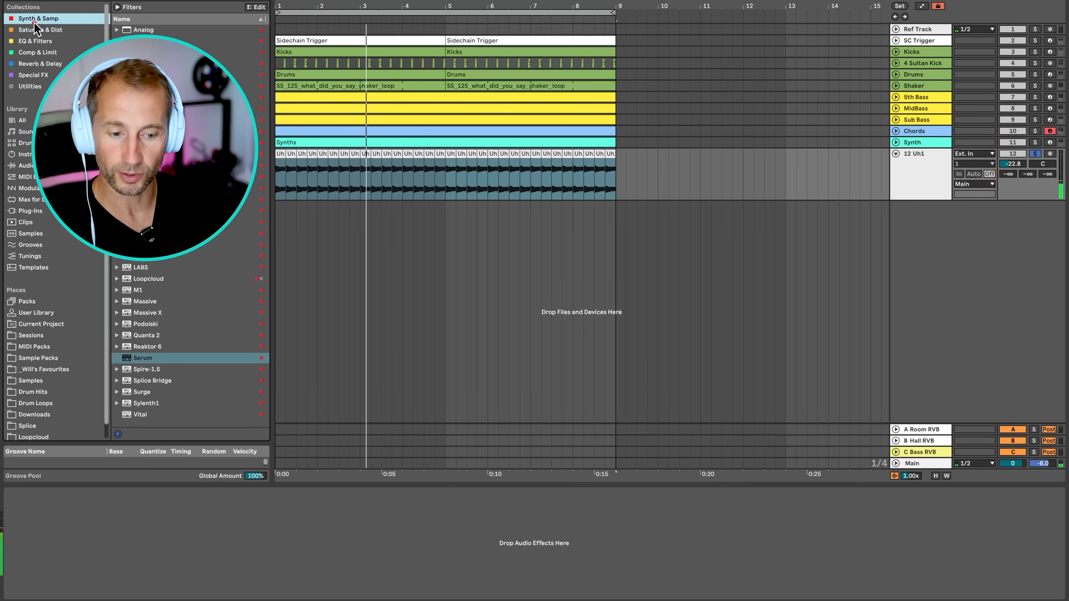
click(30, 63)
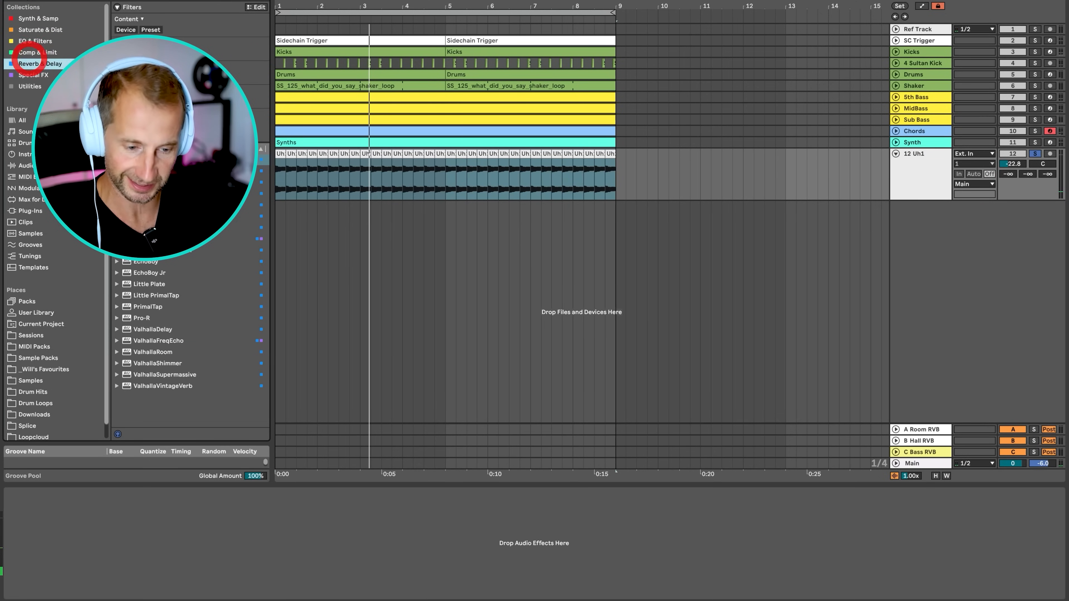
click(152, 228)
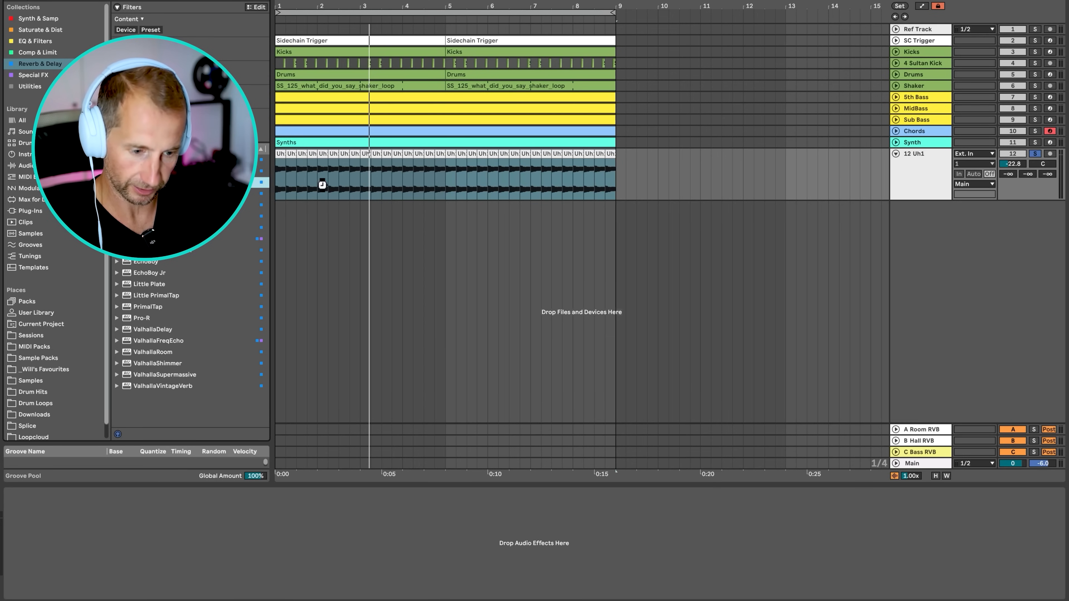
drag(322, 184, 322, 185)
key(space)
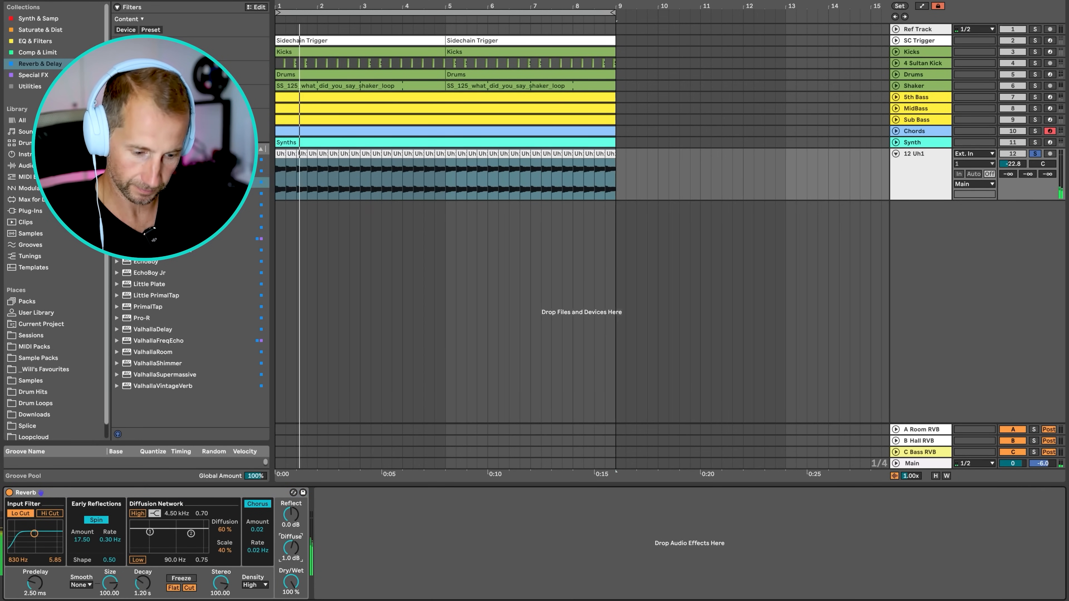
drag(1019, 164, 1020, 167)
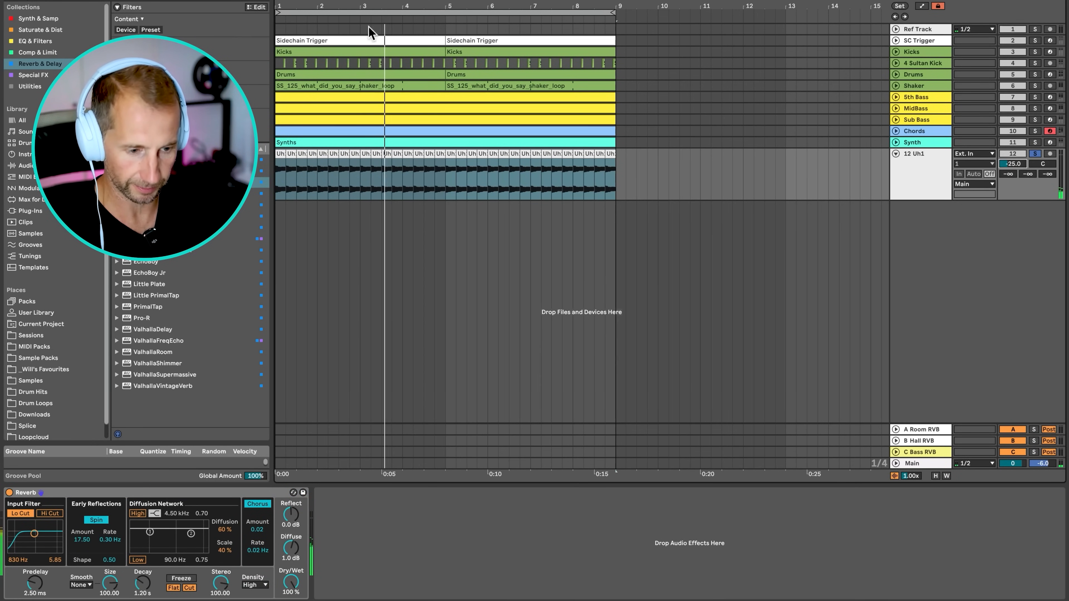
Create a crossfade between the two Uh1 slices that meet around beat 3.4.
scroll(368, 32, up, 10)
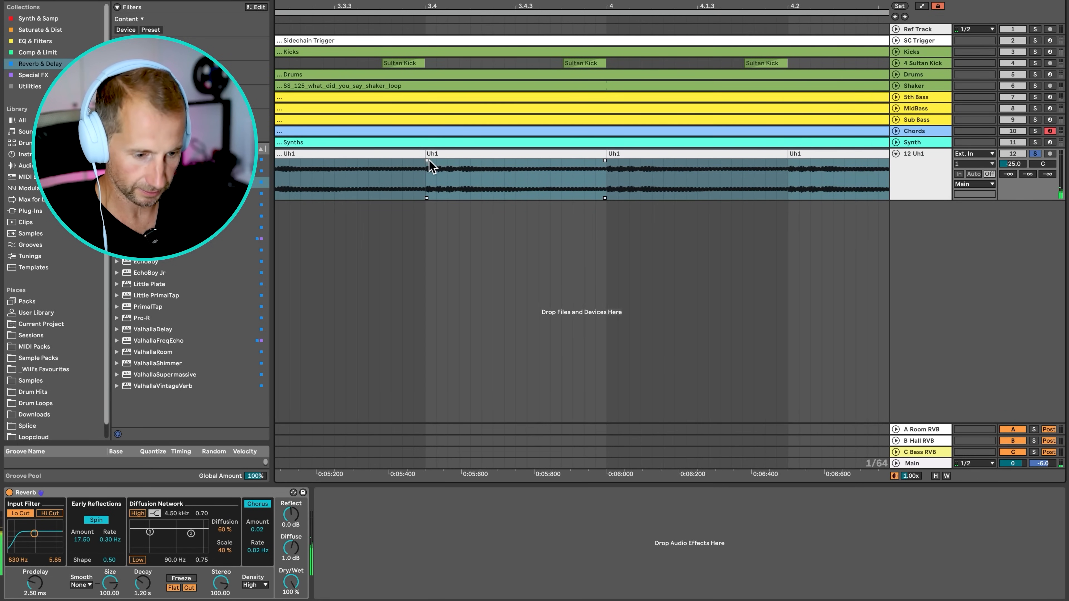
mouse_move(429, 161)
mouse_down()
mouse_move(412, 161)
mouse_move(448, 161)
mouse_up()
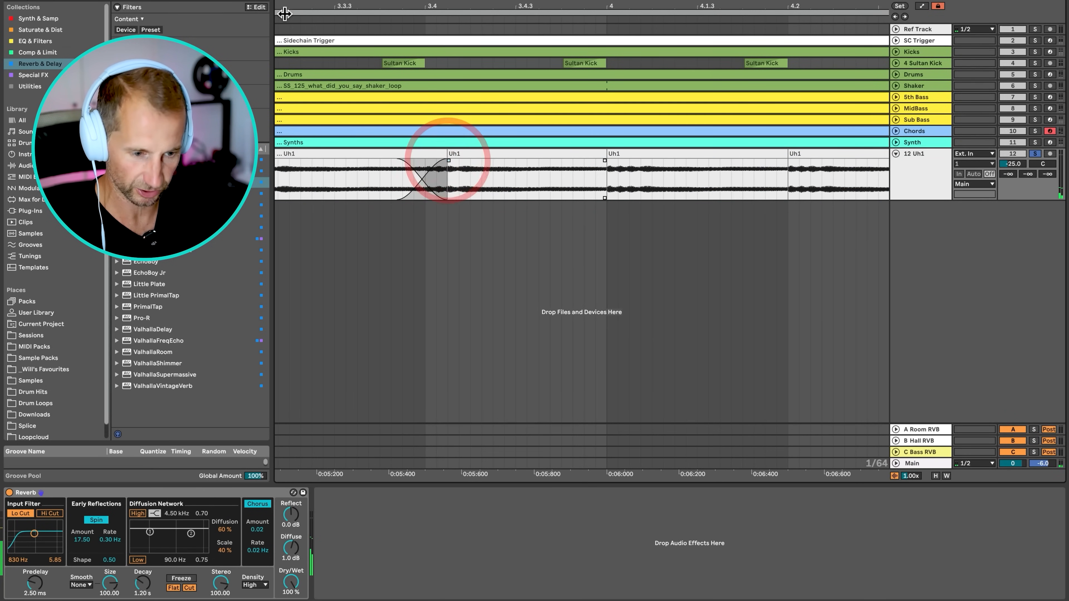
Select the one-beat Uh1 section around the crossfade at beat 3.4 and duplicate it repeatedly to the end of bar 8.
click(284, 19)
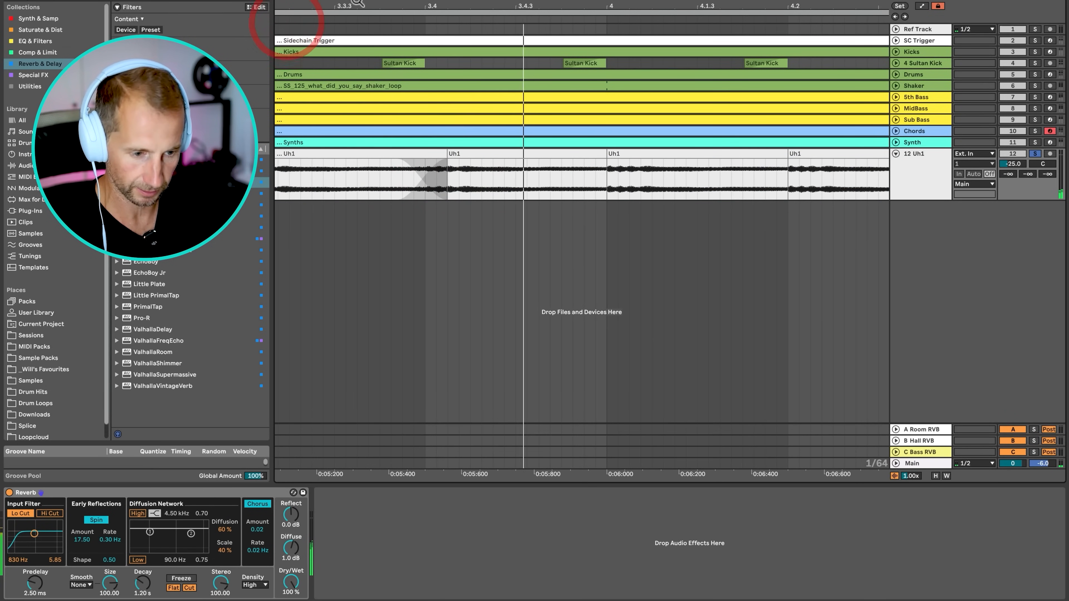
drag(374, 6, 495, 5)
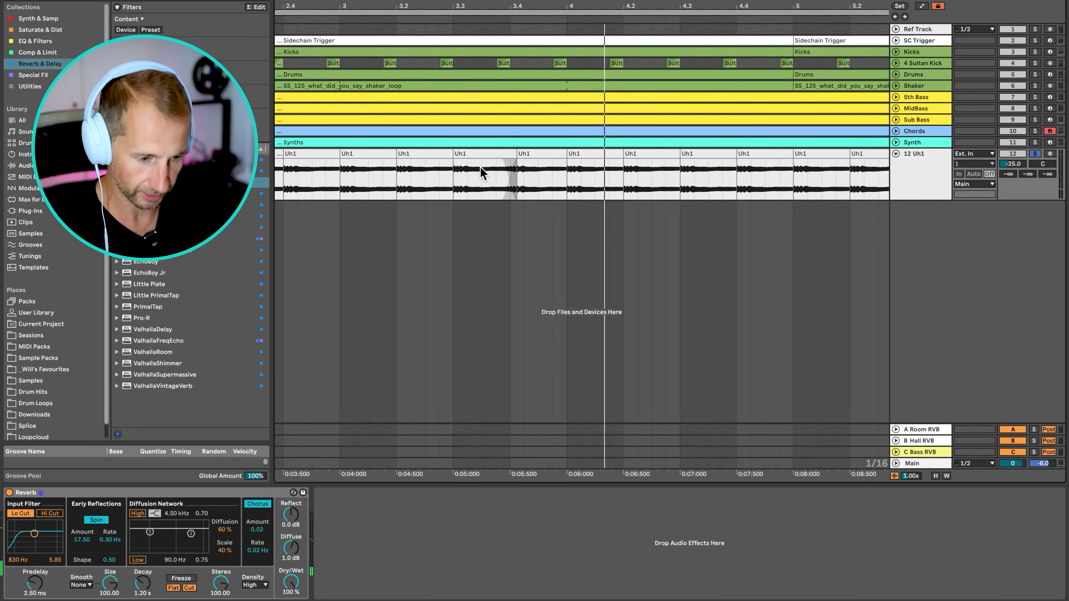
drag(481, 169, 551, 174)
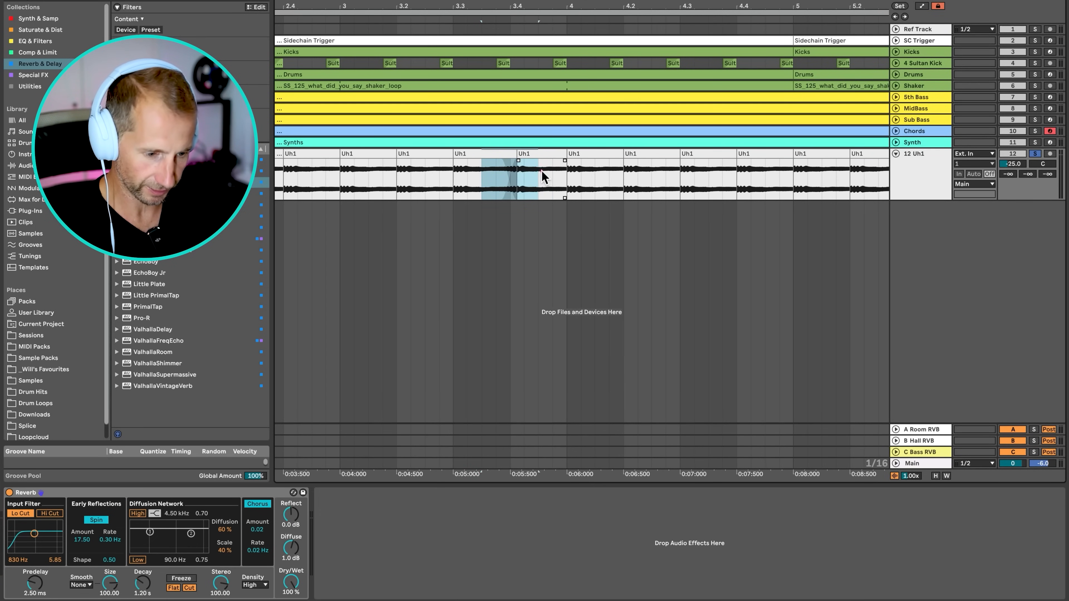
key(super+d)
key(super+d)
key(super+d)
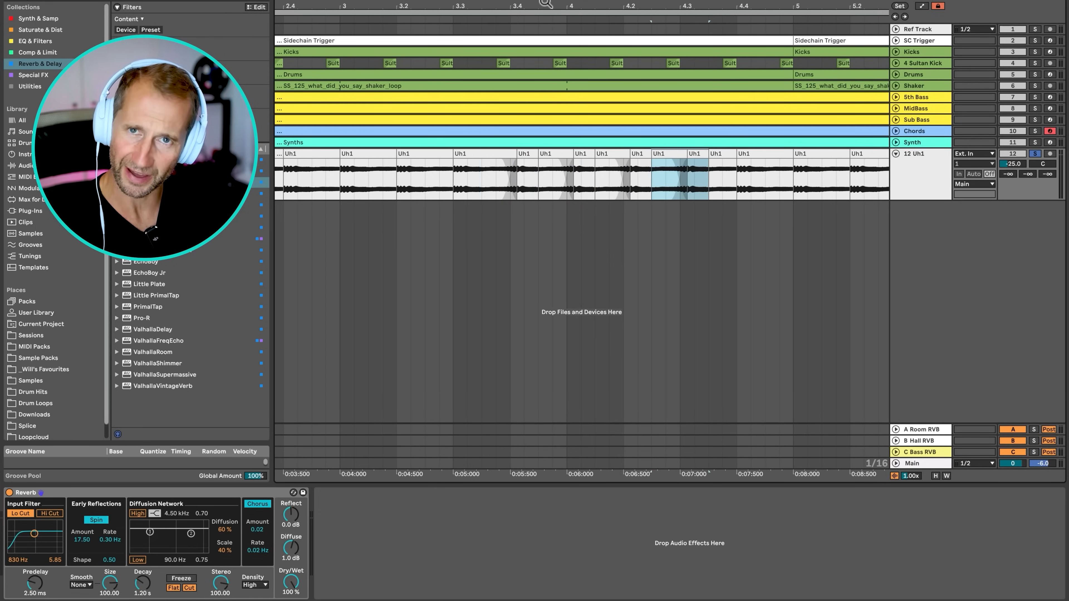
drag(546, 3, 434, 4)
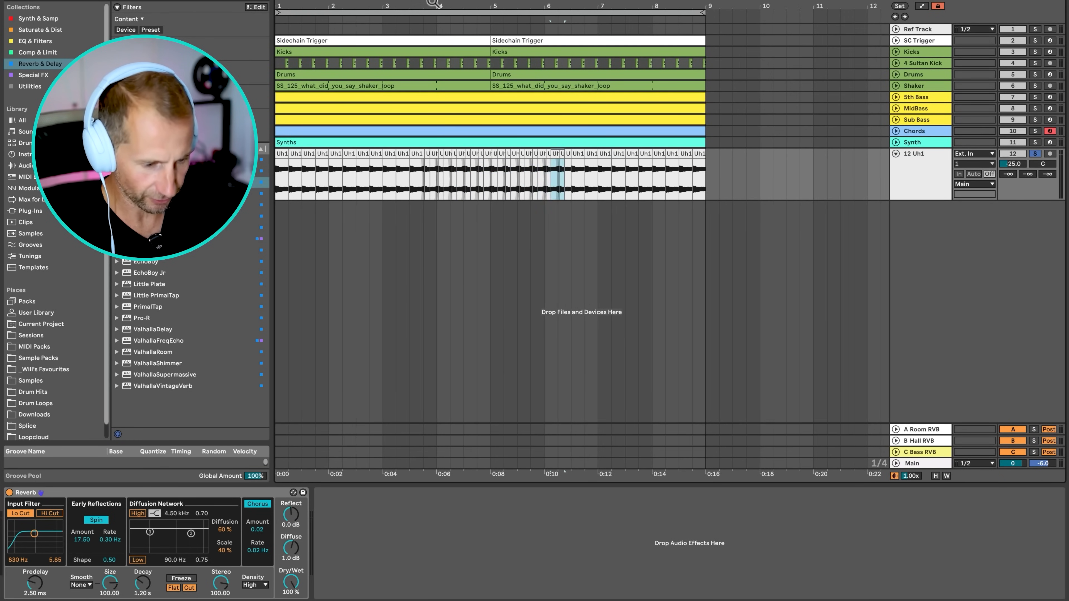
key(super+d)
key(super+d)
key(super+d)
key(super+d)
key(super+d)
key(super+d)
key(super+d)
key(super+d)
key(super+d)
key(super+d)
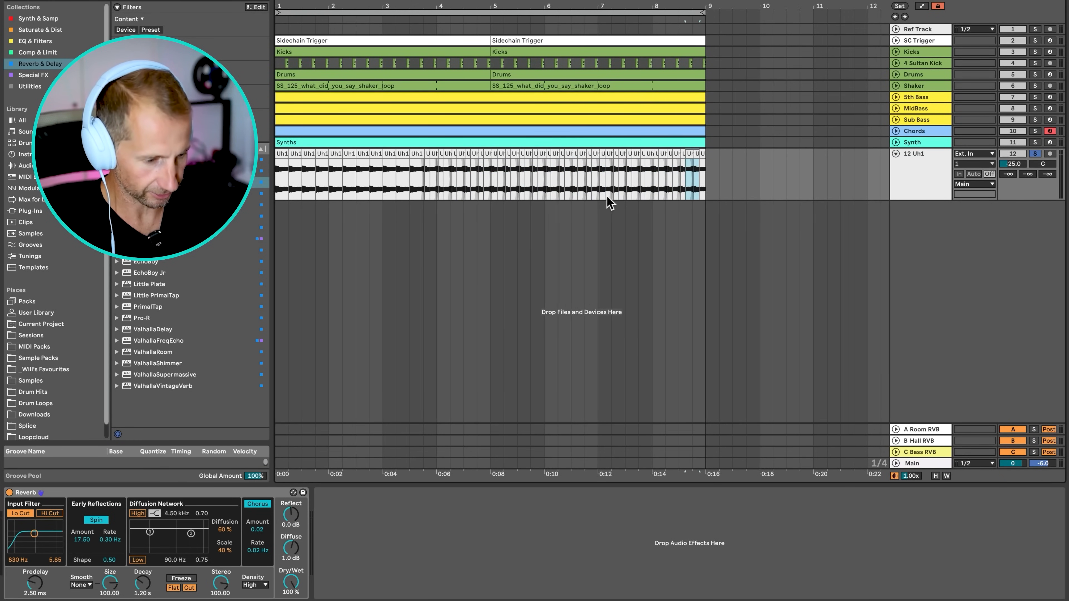
Copy the crossfaded Uh1 slices of bars 7 and 8 and paste them twice over bars 1 to 4.
drag(609, 203, 712, 201)
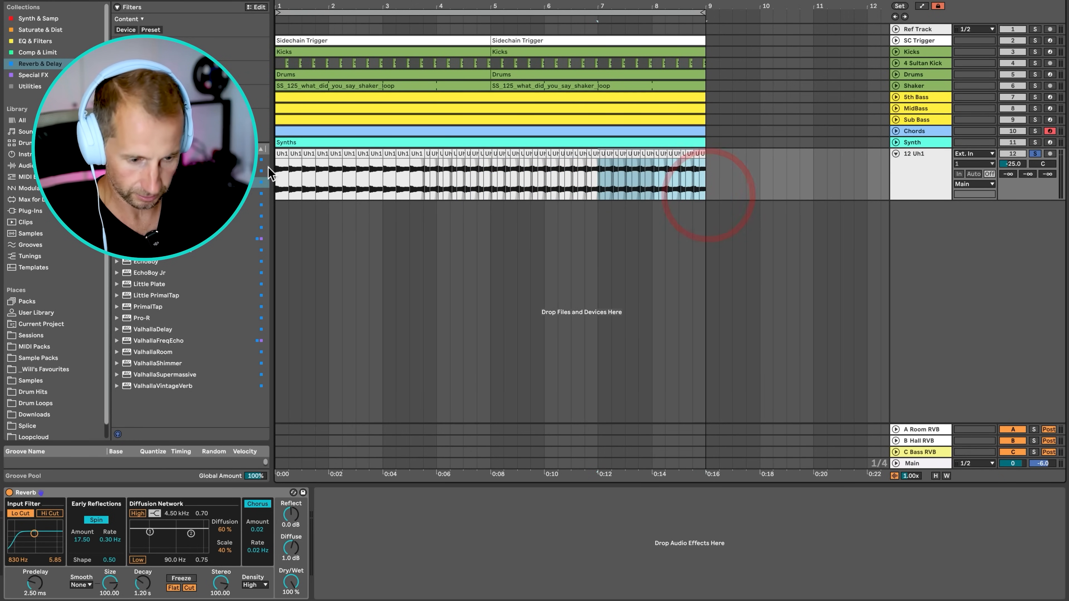
click(276, 182)
key(super+v)
key(super+v)
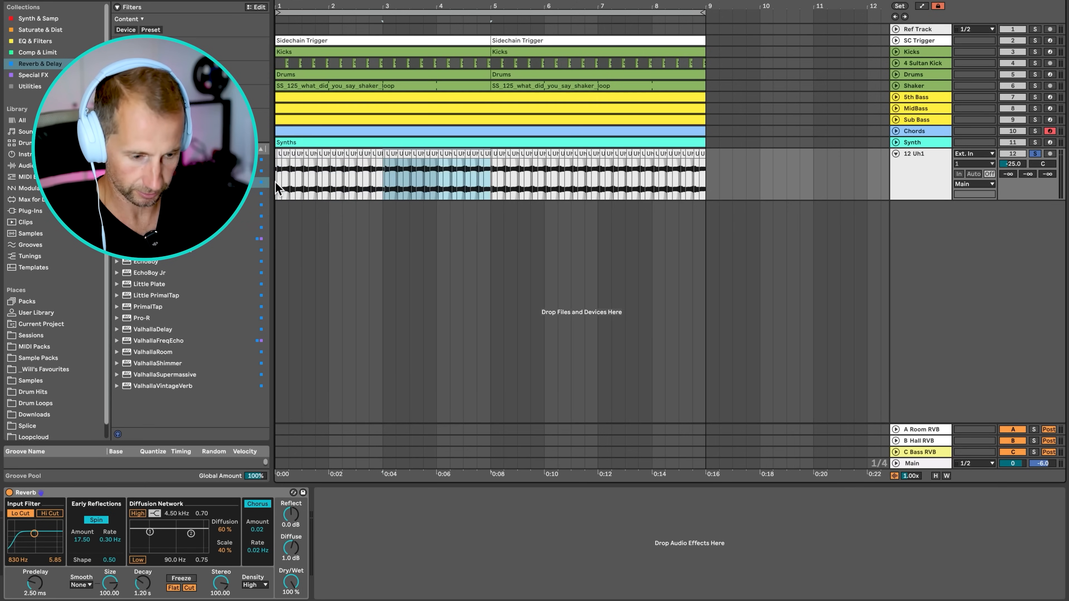
Play the crossfaded Uh1 slices in solo, then take the Uh1 track out of solo.
key(space)
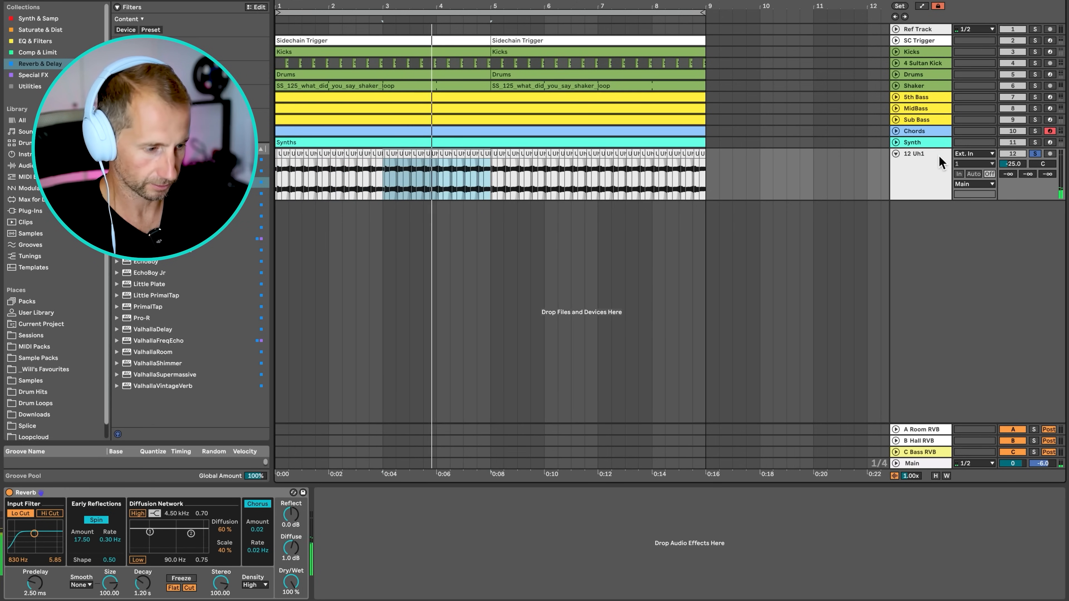
click(914, 172)
click(1035, 154)
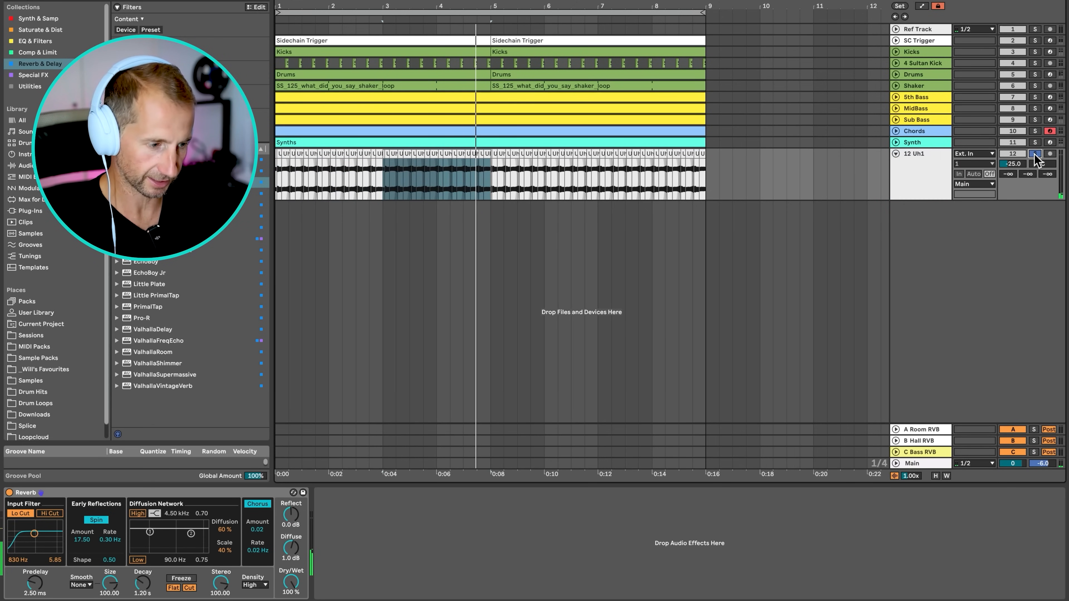
click(928, 175)
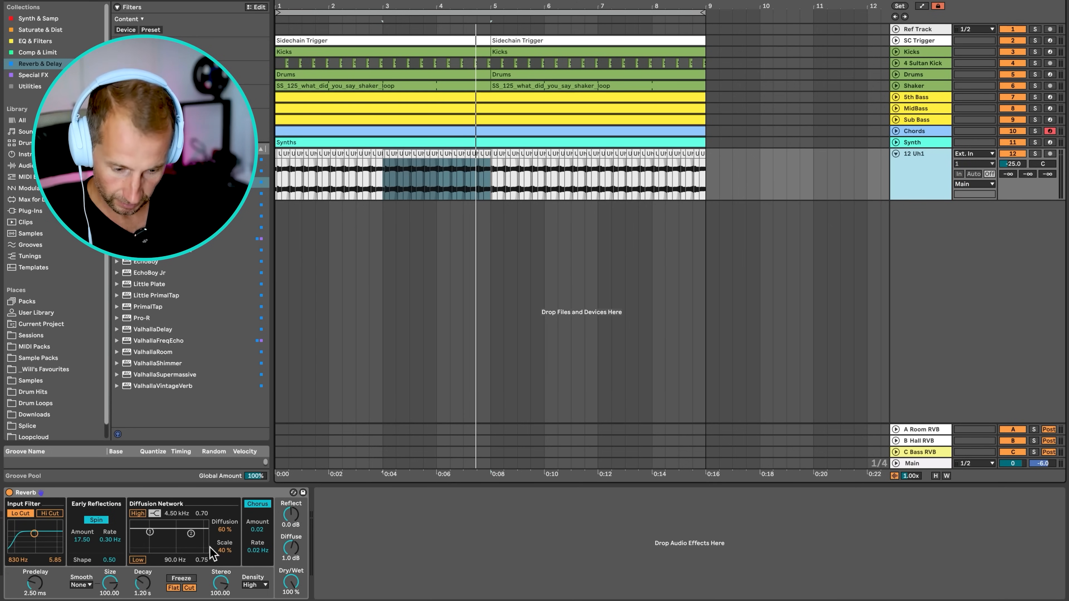
Play the Uh1 track in solo, raise its Reverb decay to 3.02 s and lower the track's volume to -32.6 dB.
key(space)
click(1035, 153)
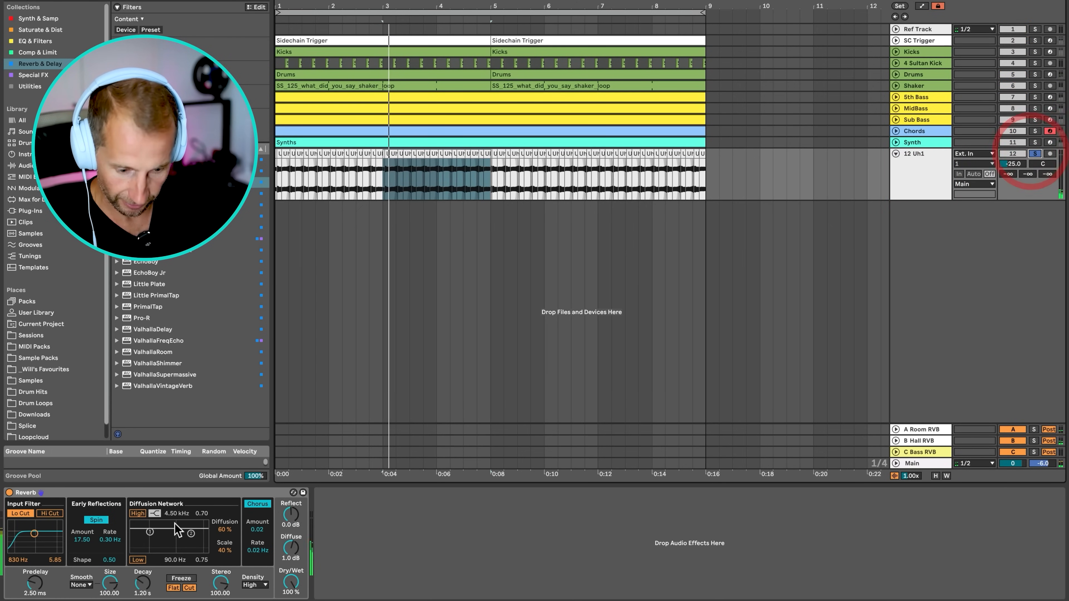
drag(142, 583, 142, 561)
drag(1020, 163, 1020, 172)
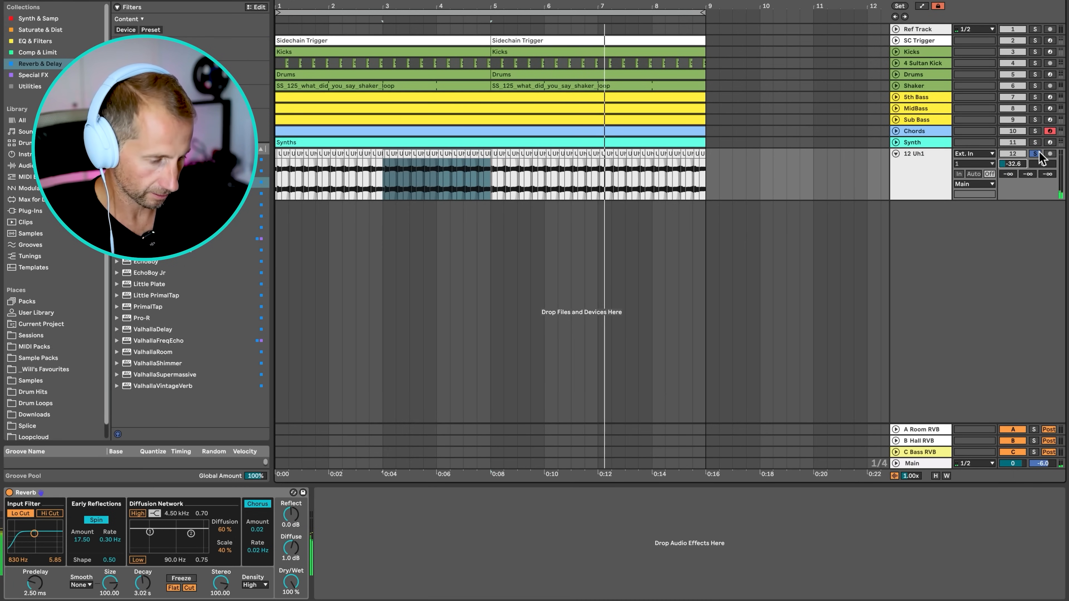
Solo the Kicks, 4 Sultan Kick, Drums, Shaker and Uh1 tracks together.
click(1036, 52)
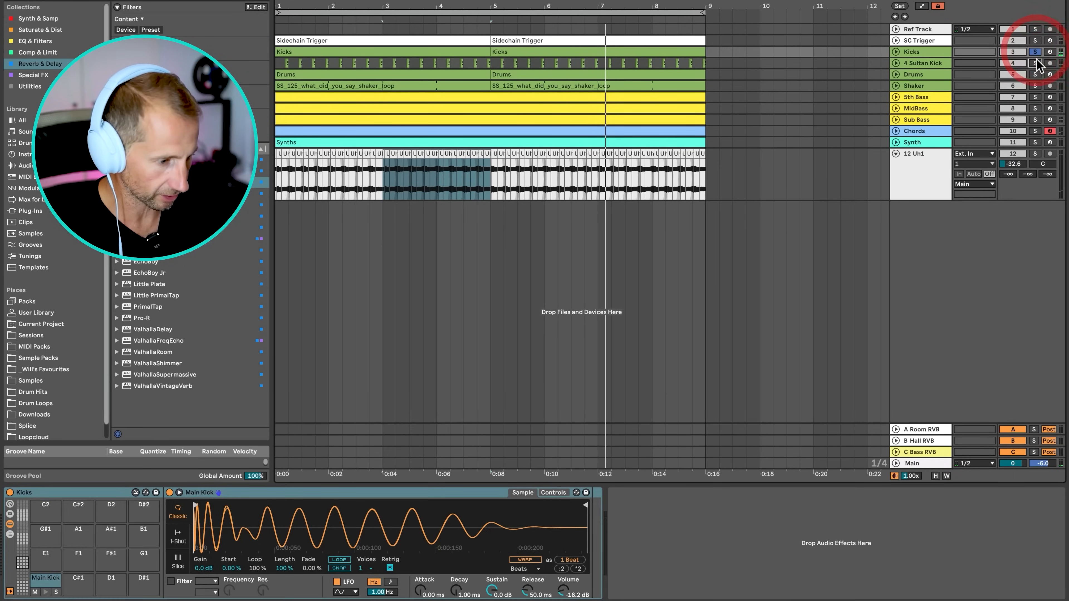
click(1036, 64)
click(1035, 75)
click(1035, 86)
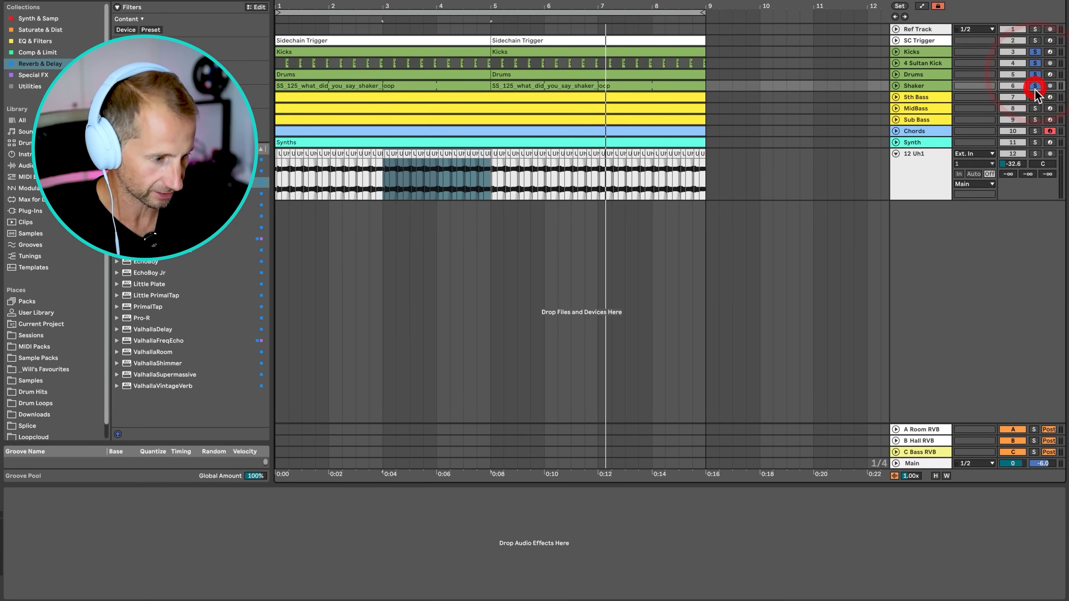
click(1035, 154)
Add an EQ Eight to the Kicks track and move its low cut to 306 Hz during playback.
click(912, 51)
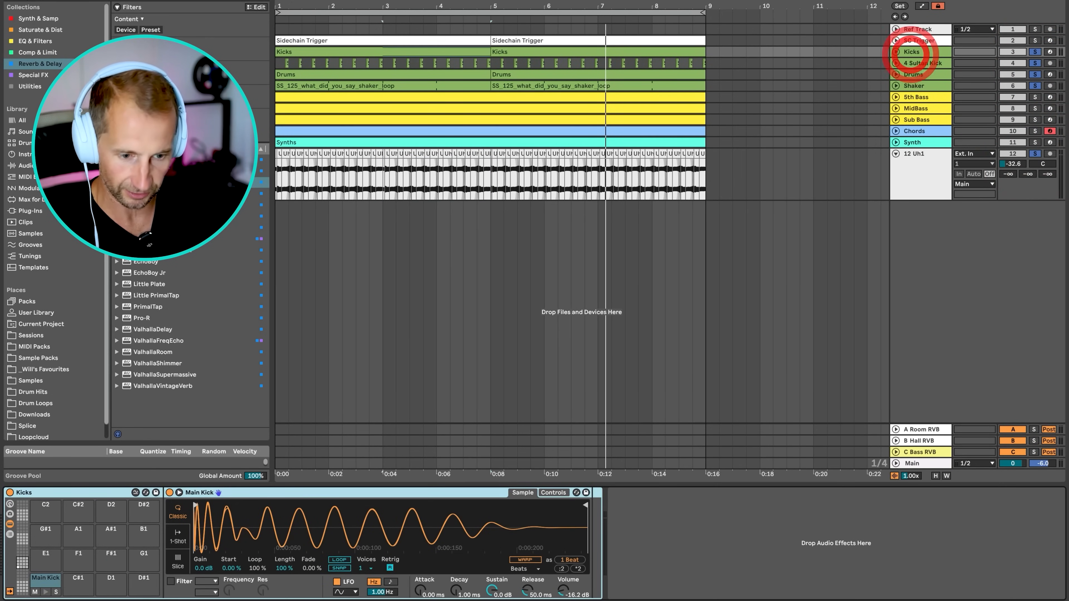
click(49, 43)
drag(147, 41, 627, 514)
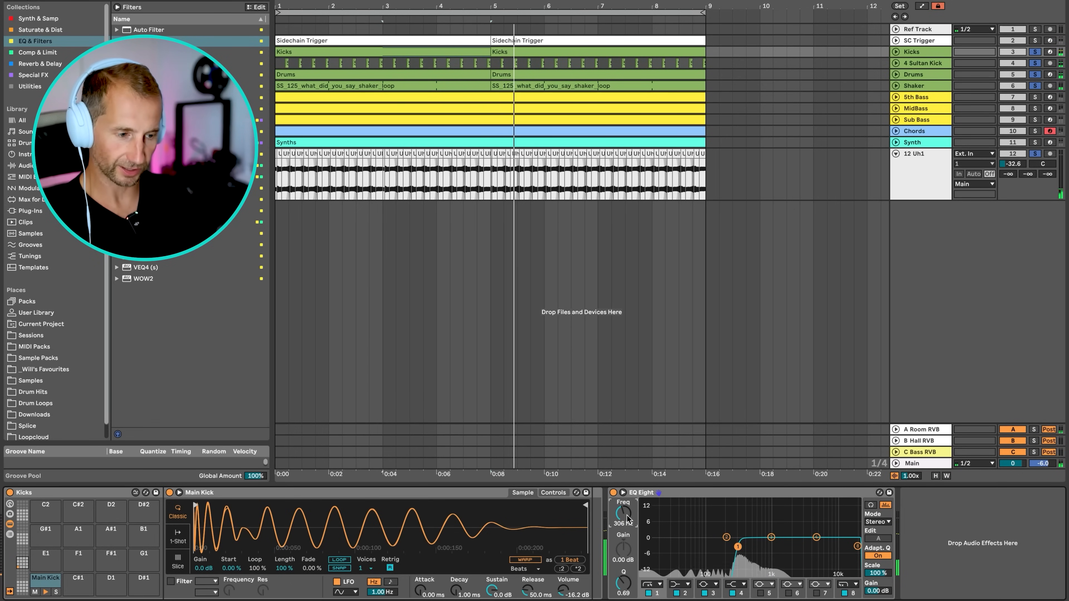
Insert a MIDI track named Arp below Uh1 and colour it turquoise.
click(915, 187)
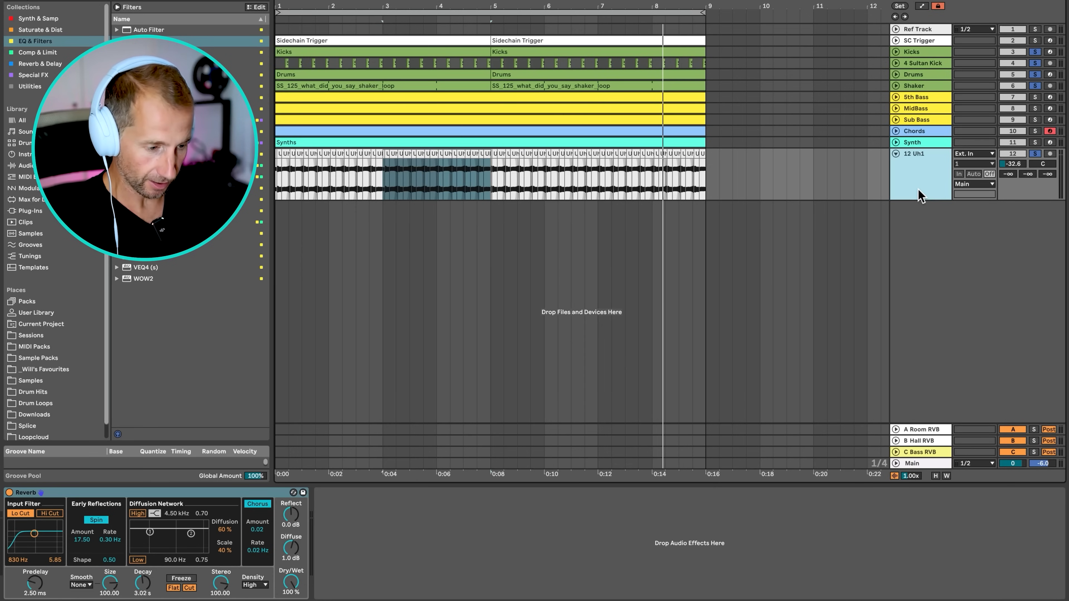
key(ctrl+shift+t)
double_click(919, 210)
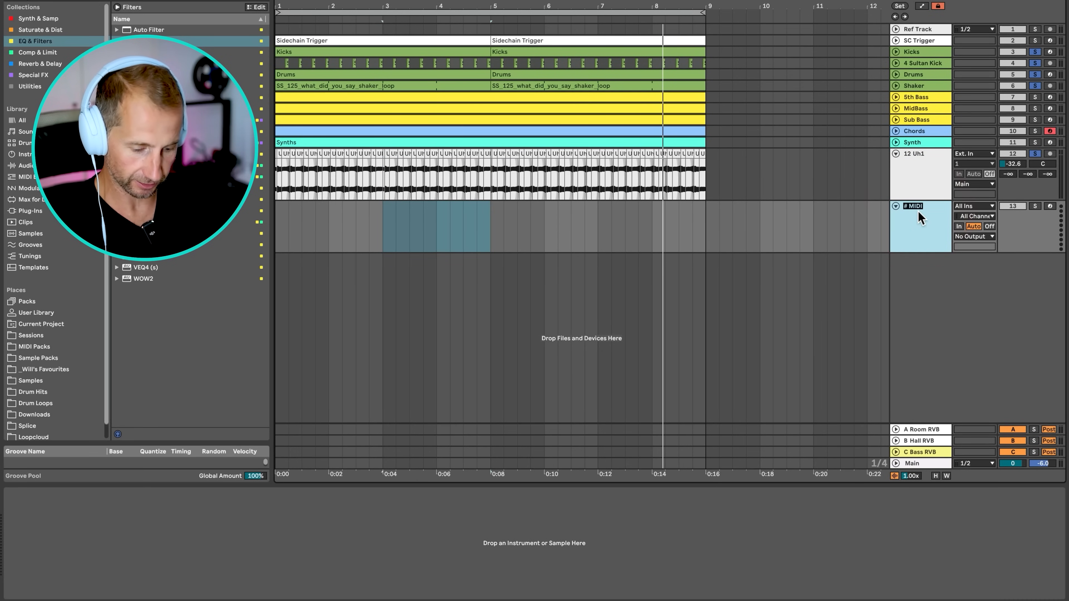
right_click(919, 215)
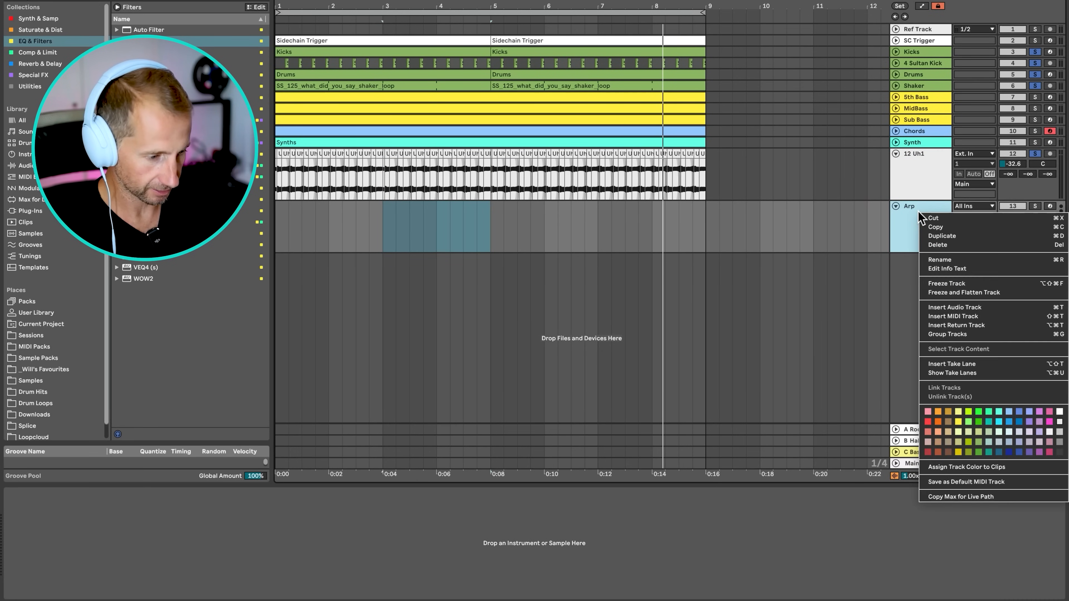
click(999, 413)
Colour the Uh1 track and its clips purple, and move the collapsed track between Sub Bass and Chords.
click(919, 185)
right_click(919, 186)
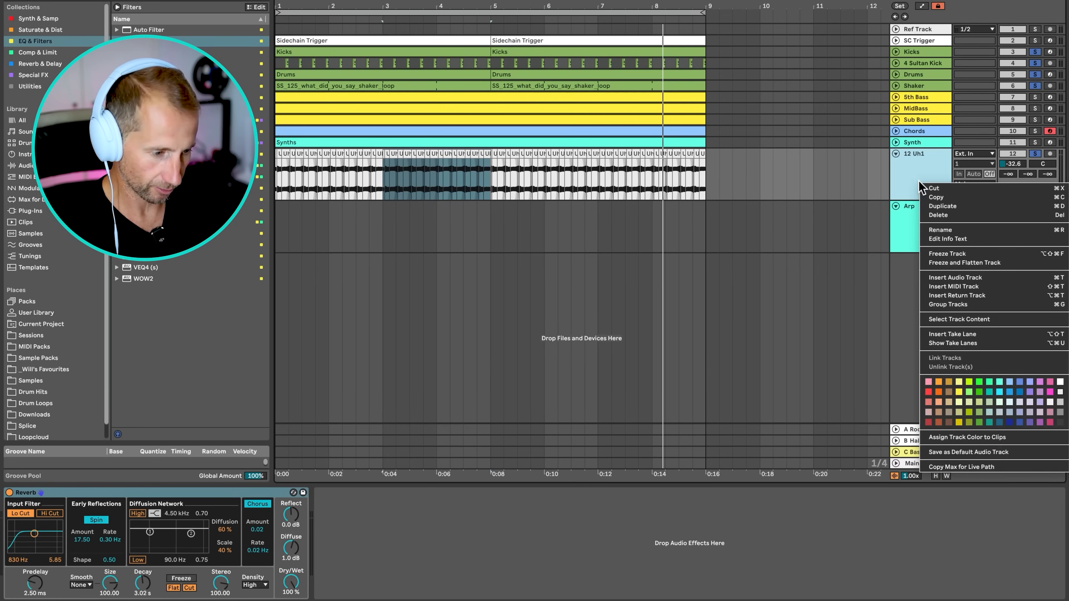
click(1040, 382)
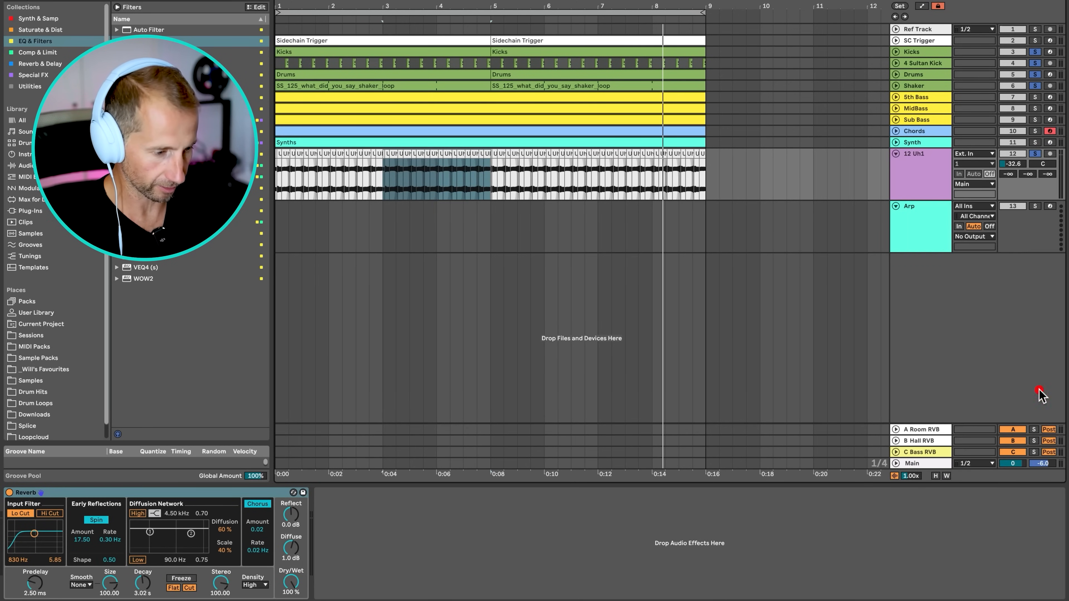
click(934, 189)
right_click(934, 189)
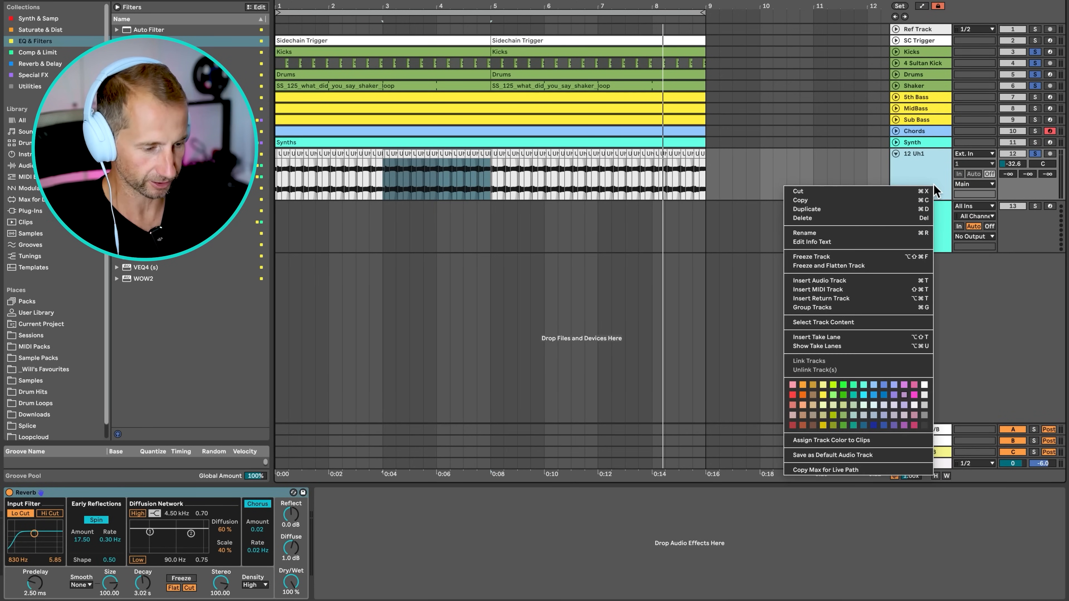
click(841, 440)
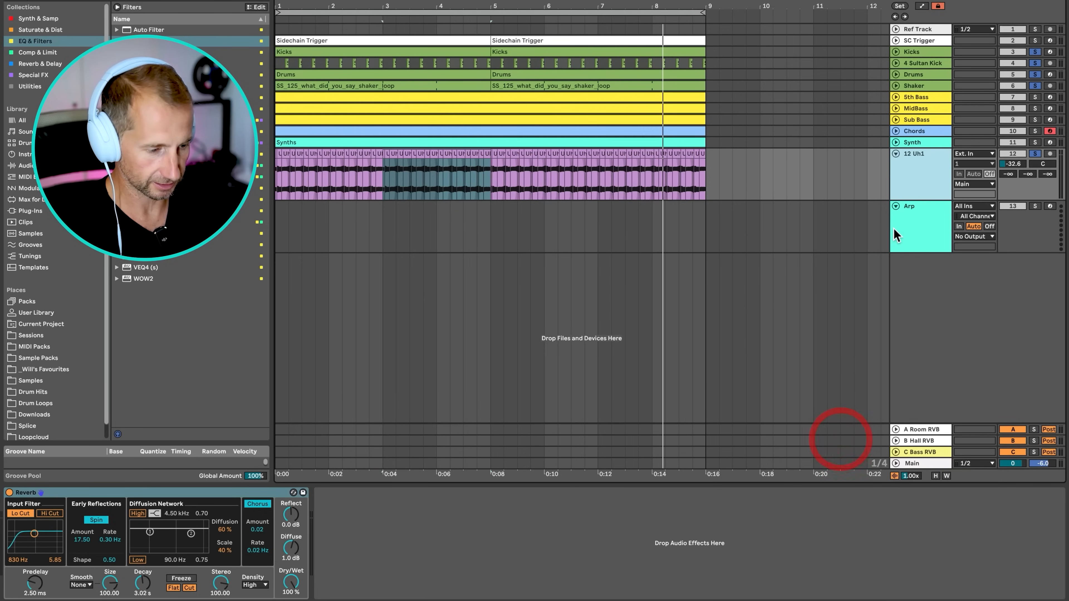
click(896, 153)
drag(911, 154, 926, 128)
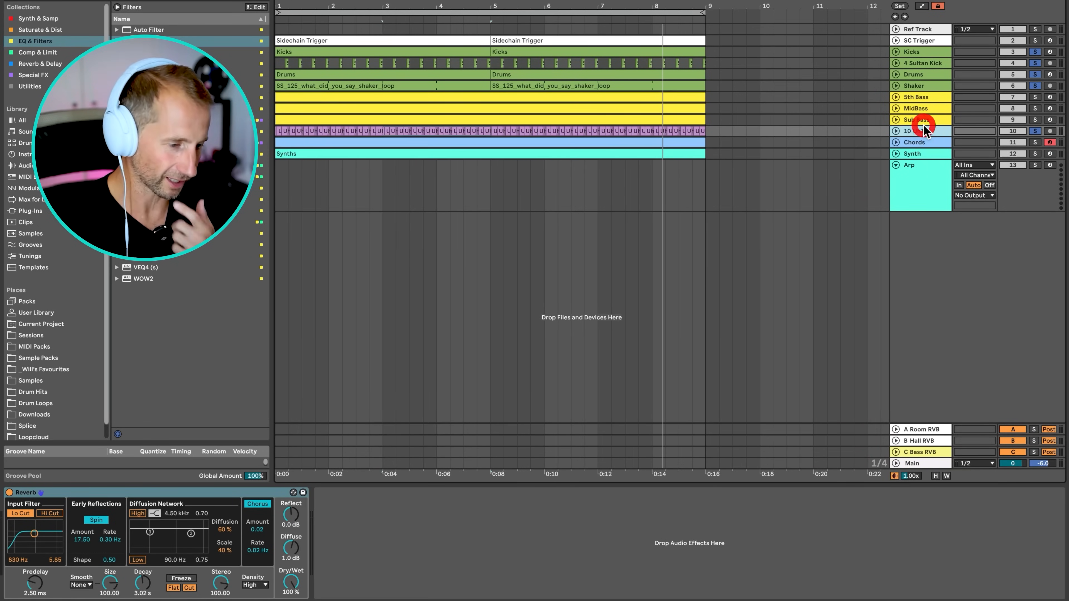
Solo the Arp track and load an empty Simpler onto it.
click(925, 186)
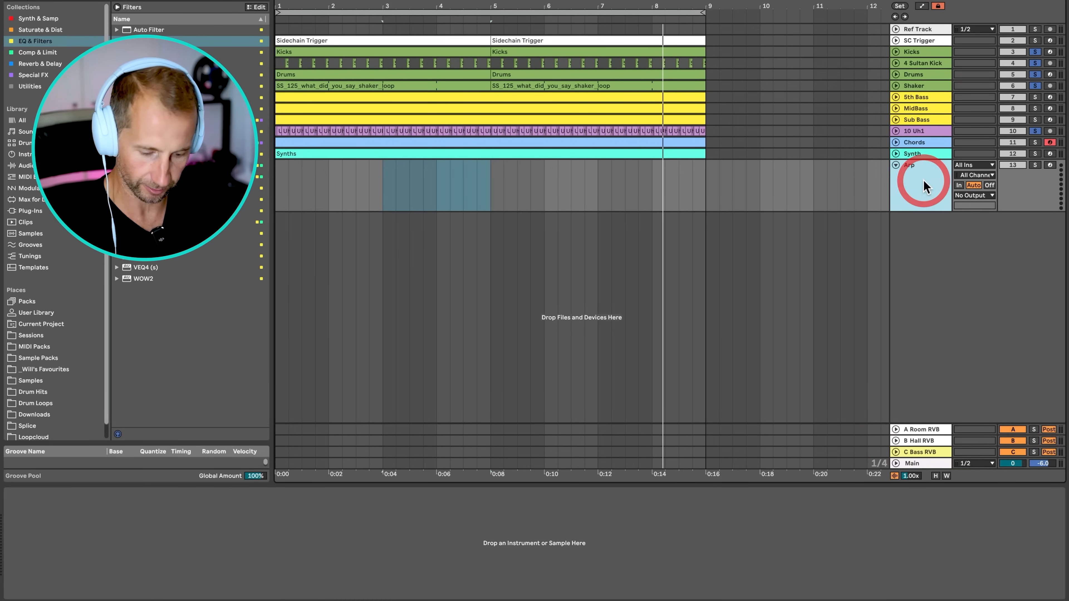
click(1035, 165)
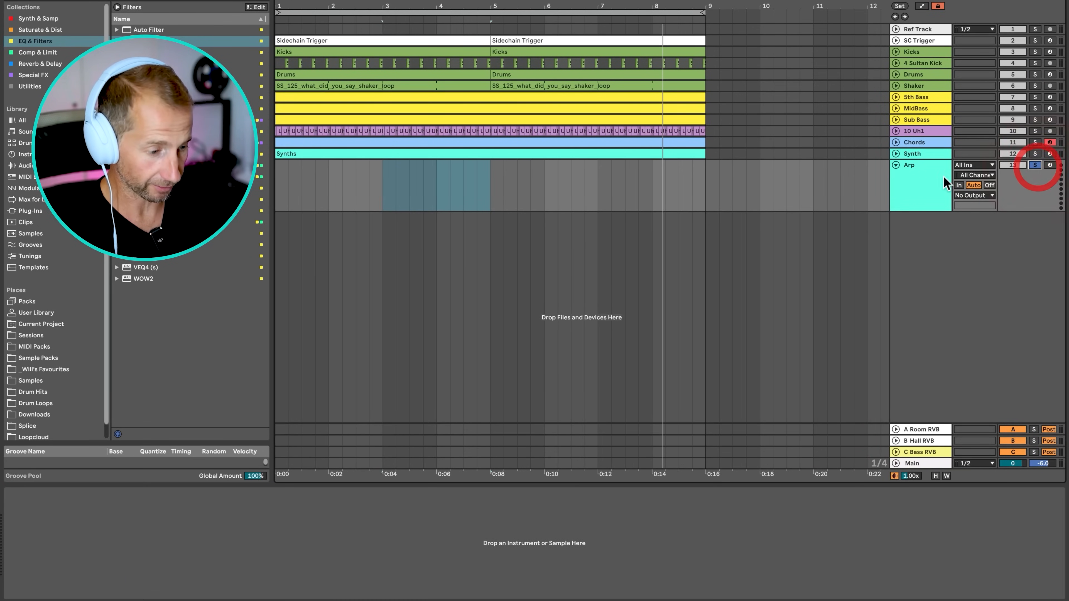
click(929, 176)
click(52, 18)
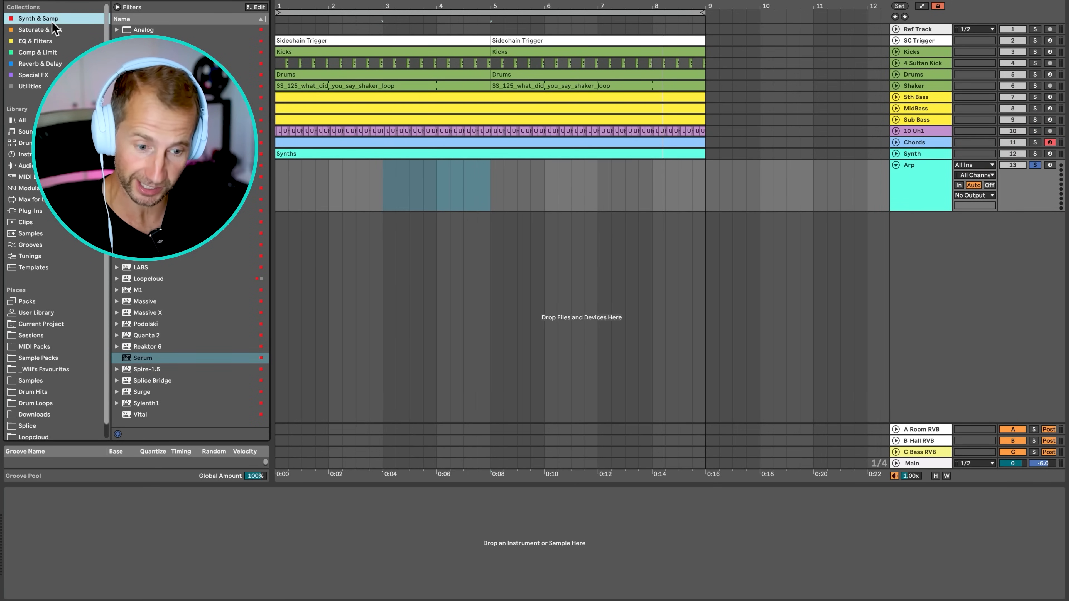
click(55, 29)
click(60, 19)
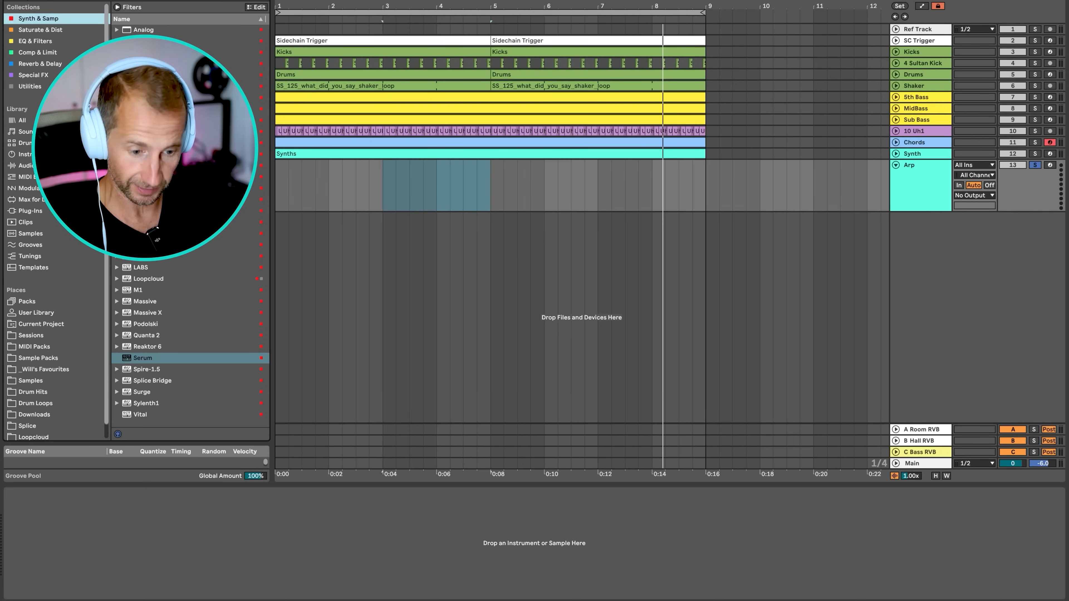
drag(143, 358, 290, 187)
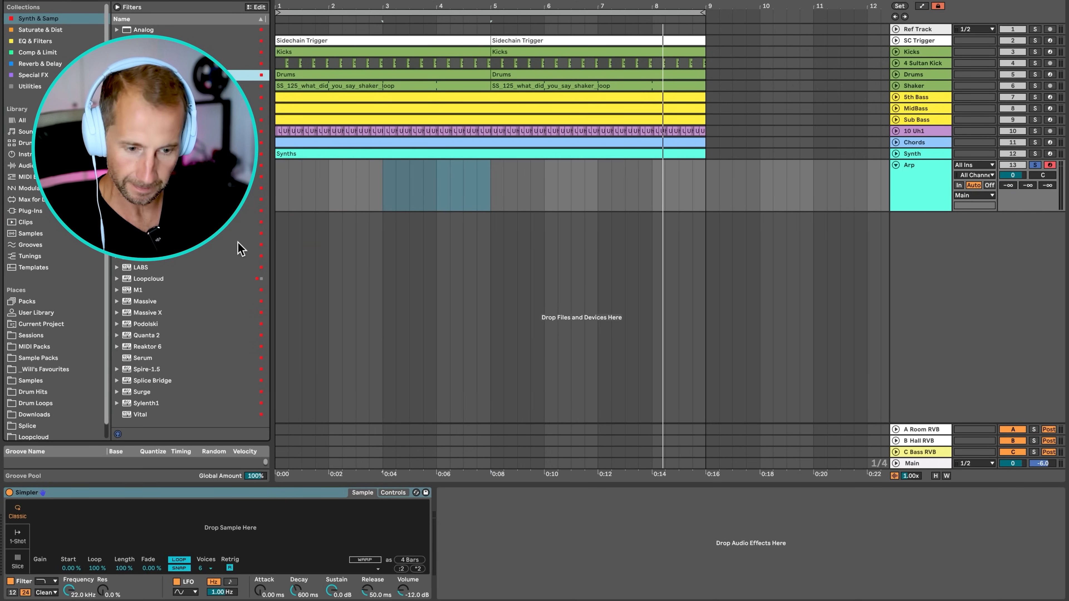
Load Mibiza_C3.wav from the Mibiza folder of the Synth samples into the Arp track's Simpler and lower the track volume to -9.6 dB.
scroll(23, 236, down, 1)
click(29, 365)
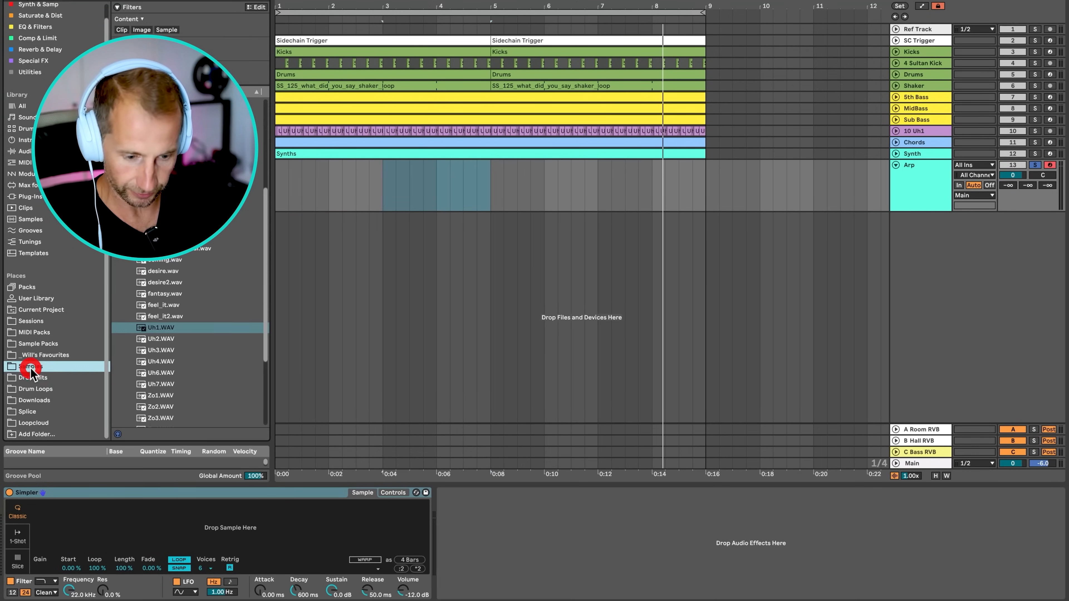
key(Left)
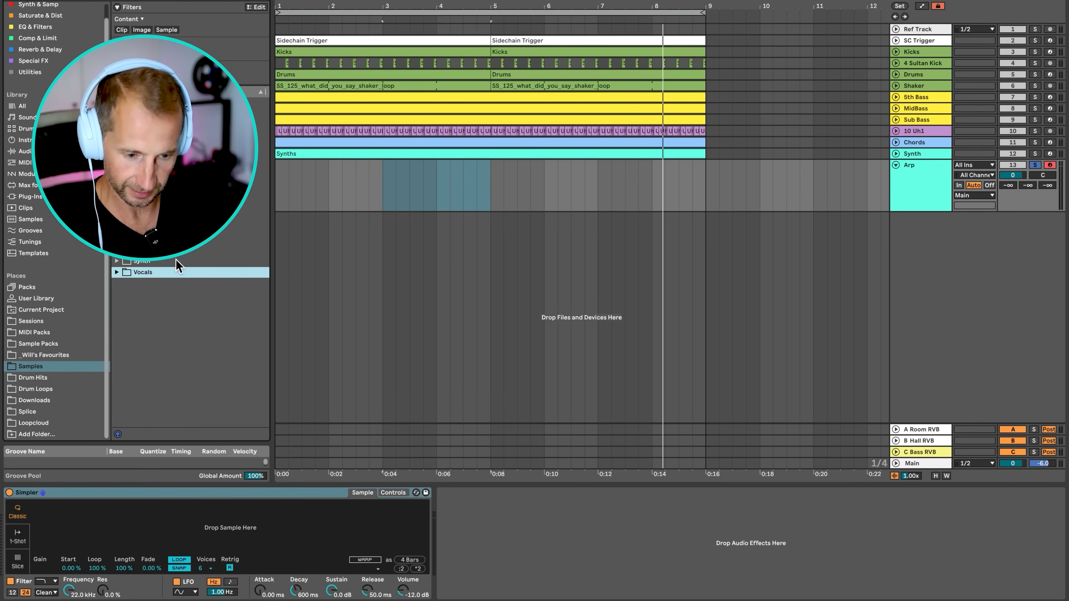
click(116, 261)
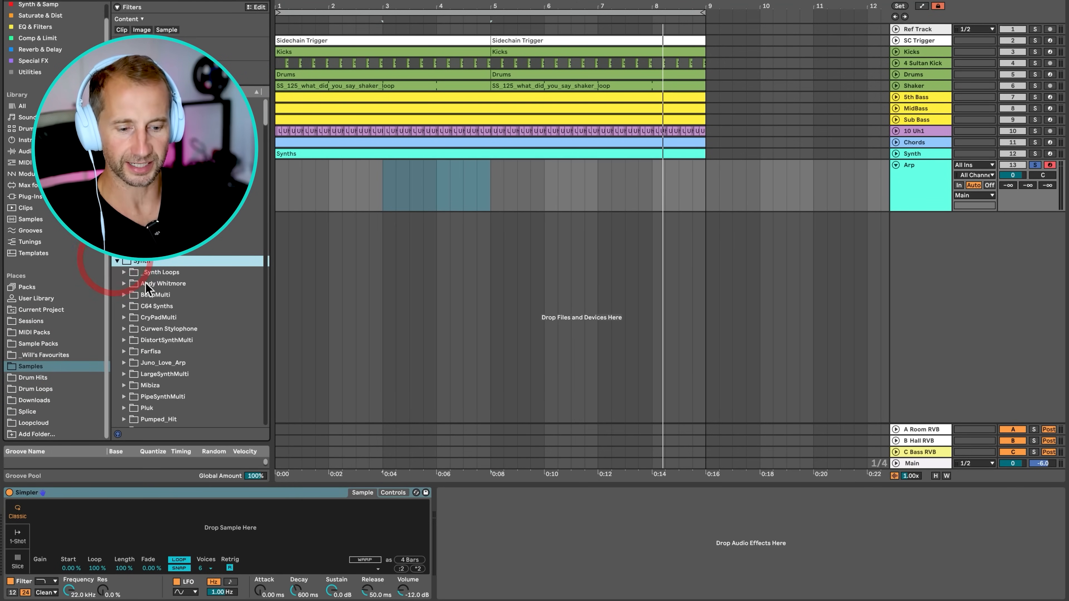
scroll(146, 304, down, 3)
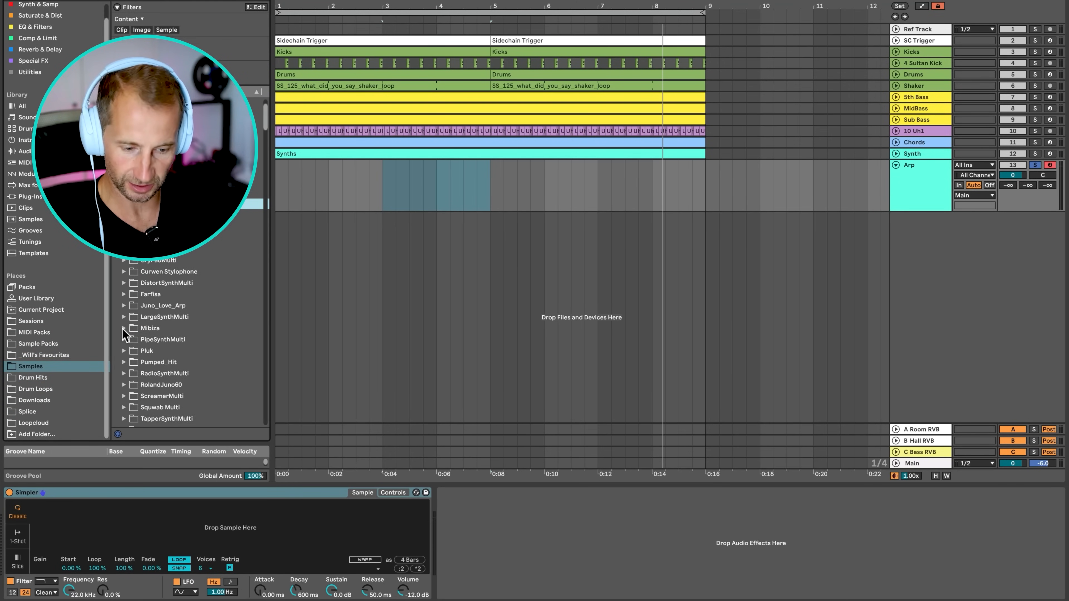
click(124, 329)
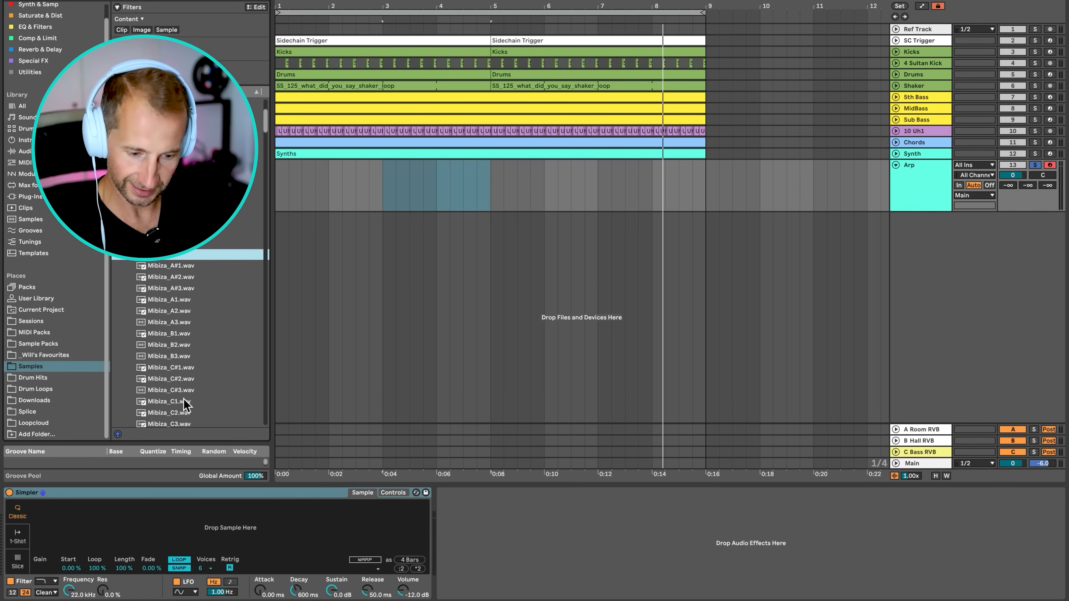
scroll(186, 405, down, 2)
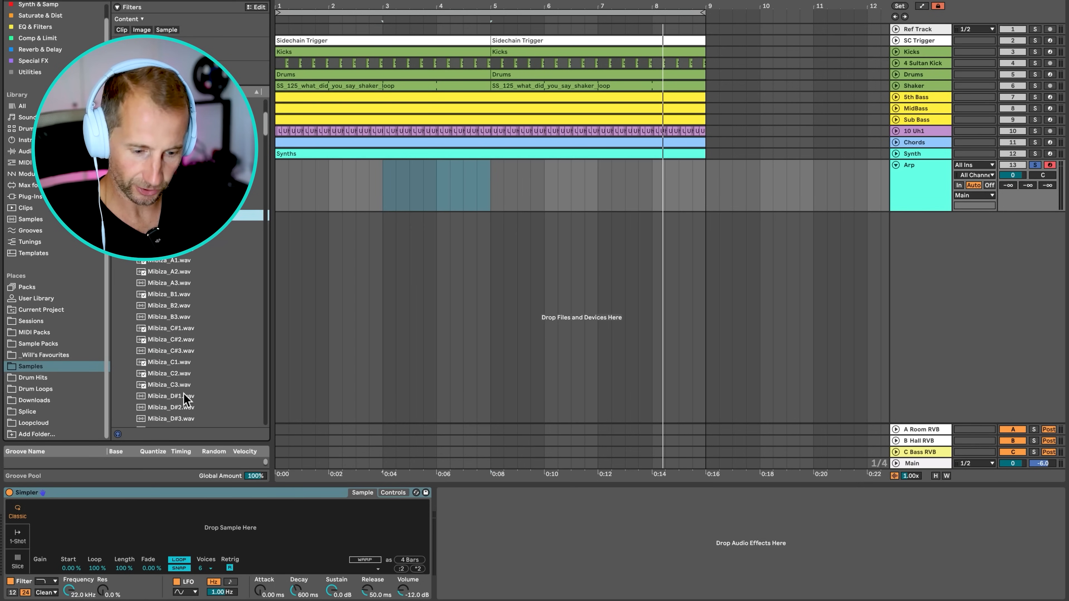
click(177, 359)
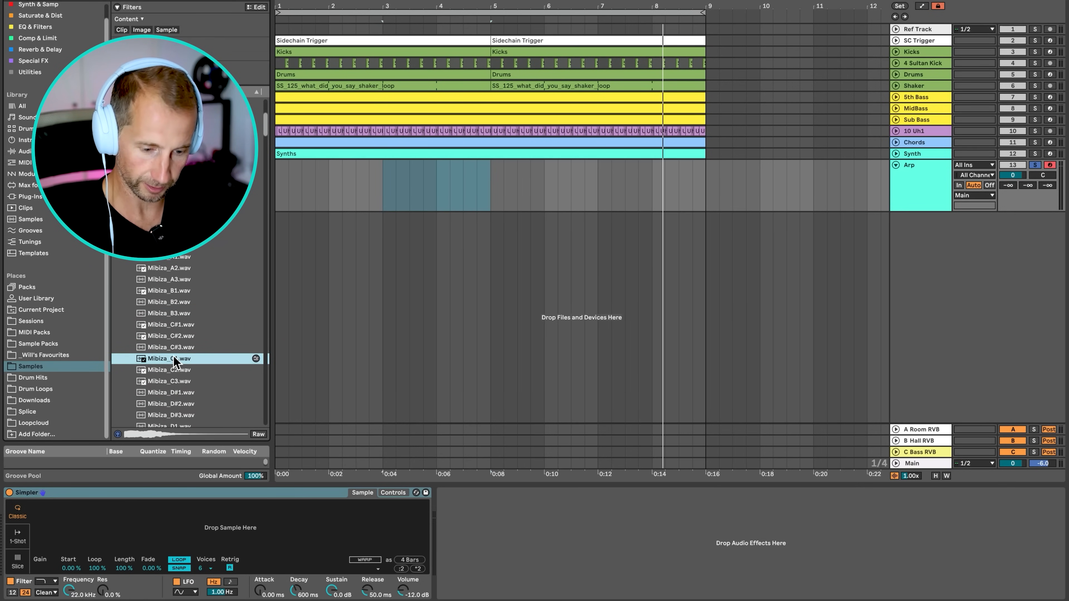
click(174, 383)
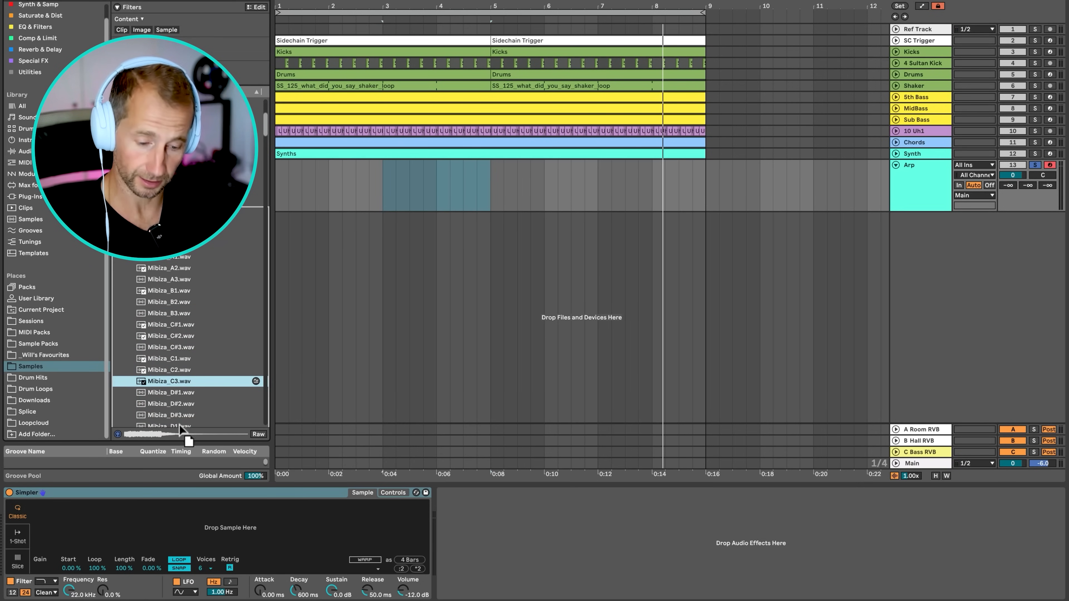
drag(181, 430, 184, 514)
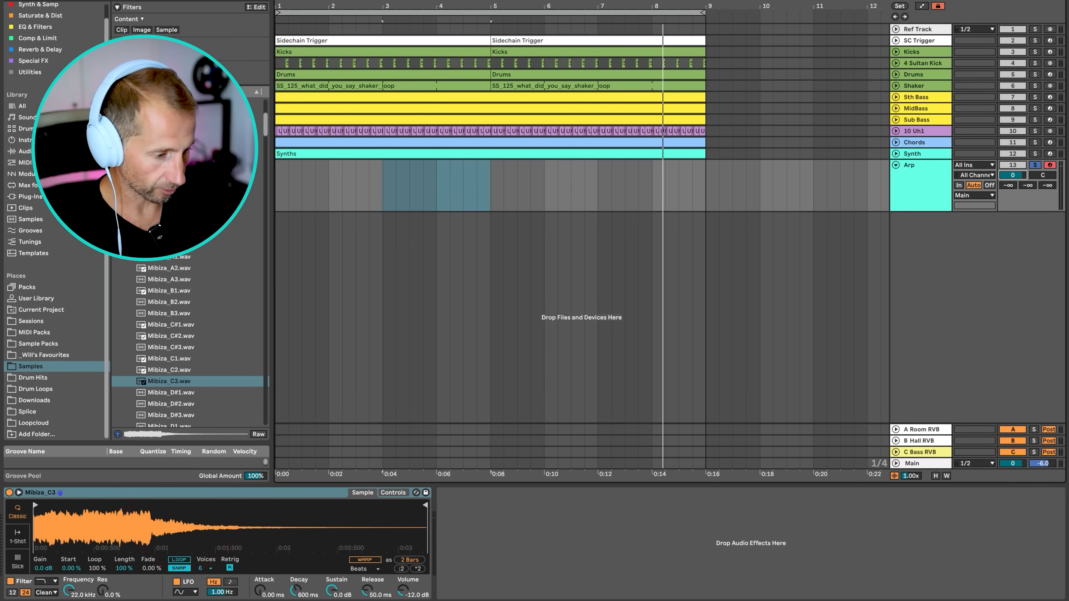
click(180, 381)
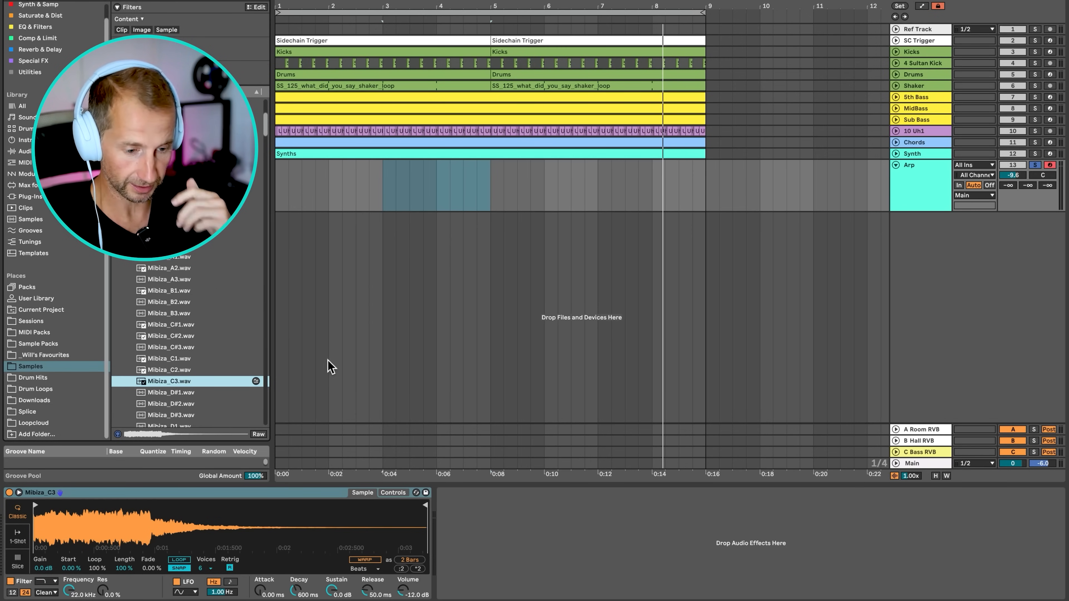
Create a one-bar MIDI clip at bar 1 of the Arp track and, showing only scale notes, enter C3, E3 and G3 at its start.
click(280, 189)
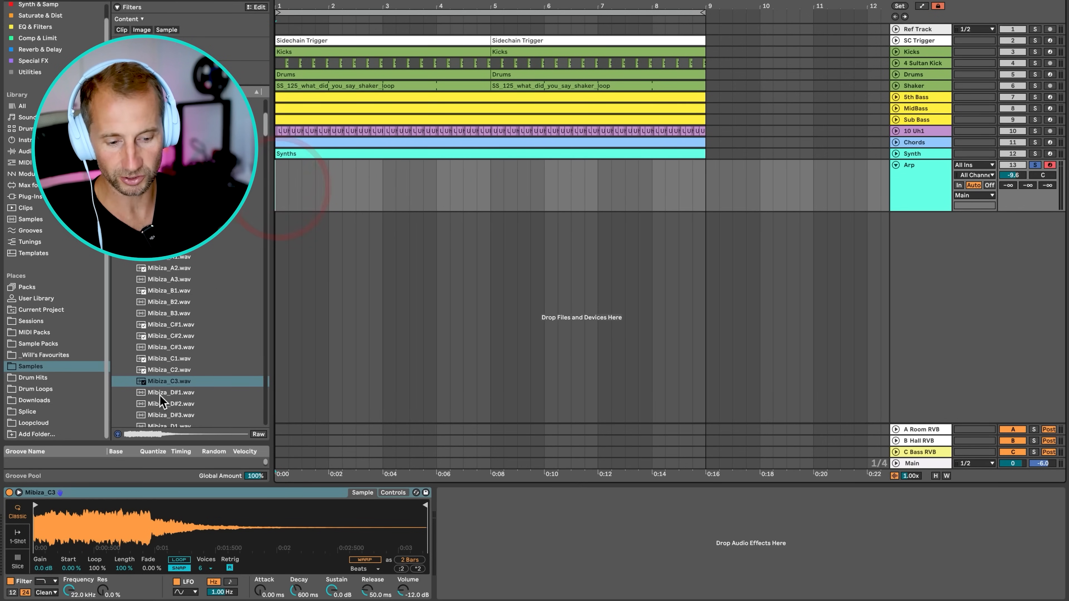
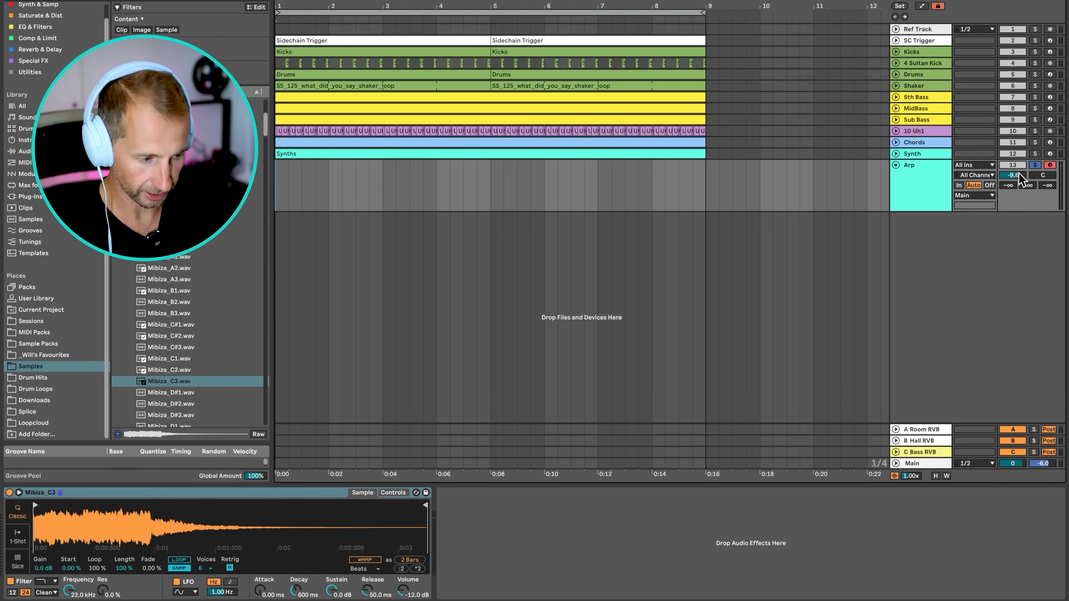
click(320, 185)
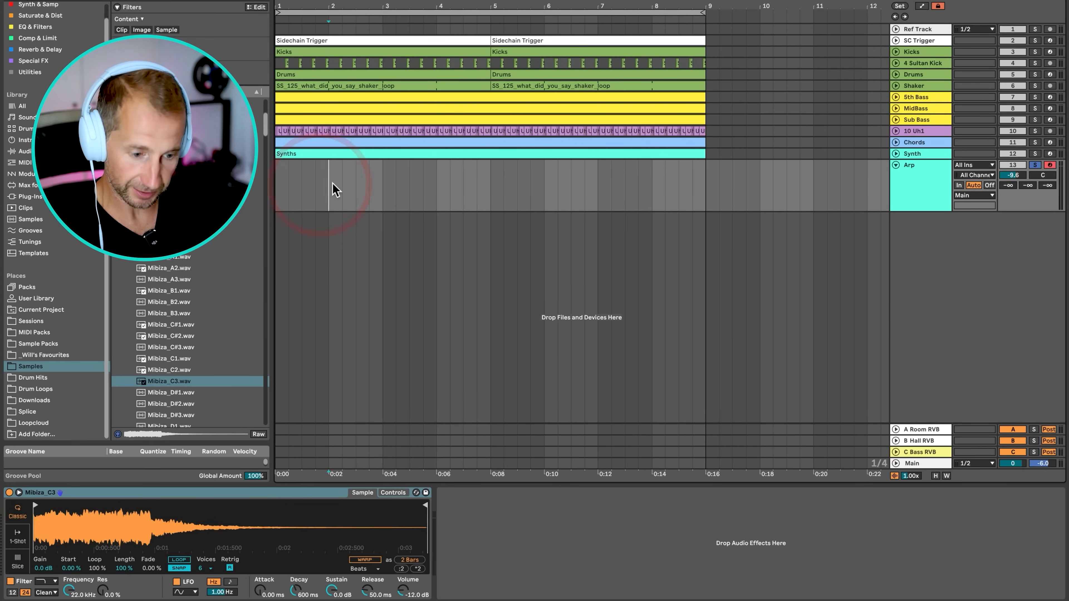
double_click(277, 184)
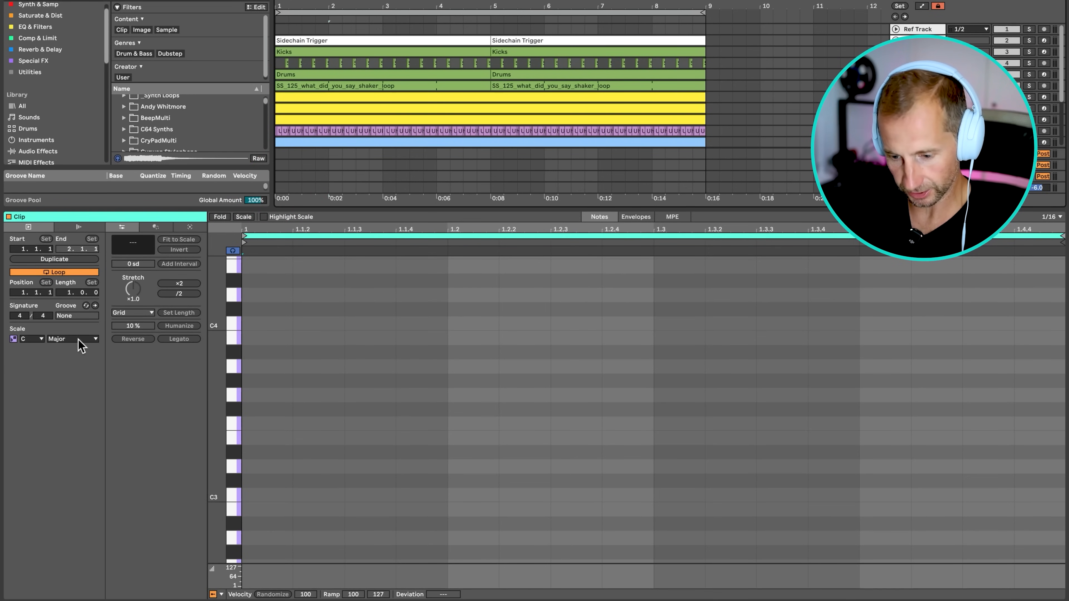
click(251, 217)
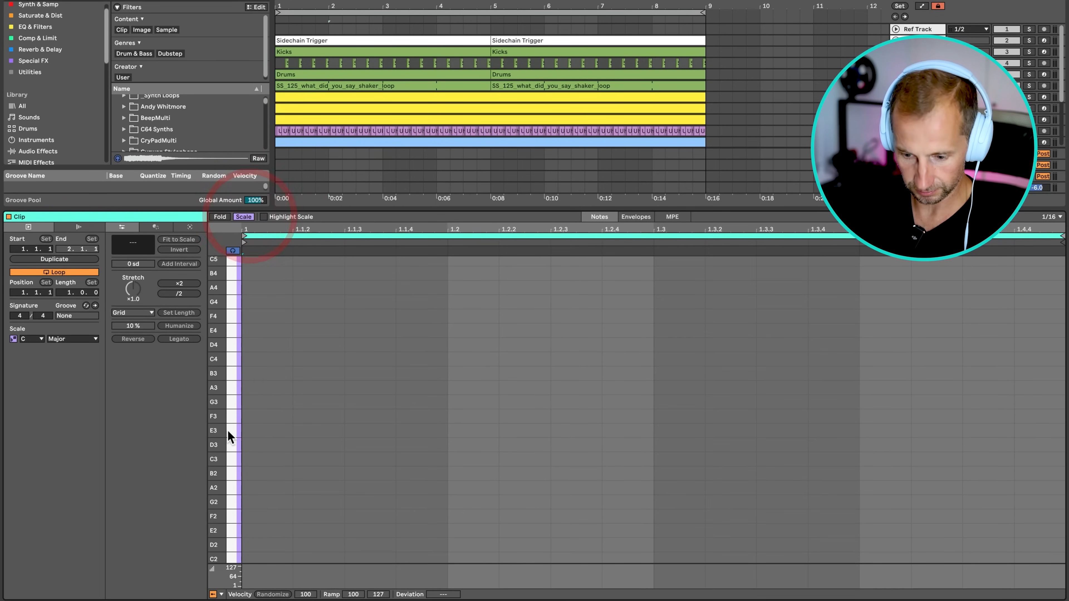
double_click(248, 460)
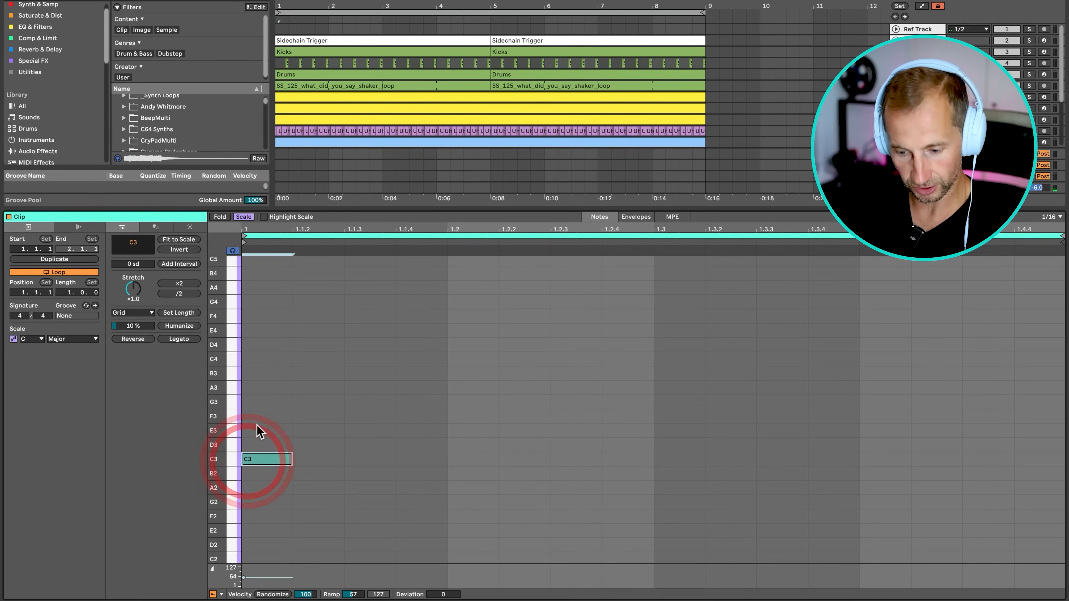
double_click(252, 401)
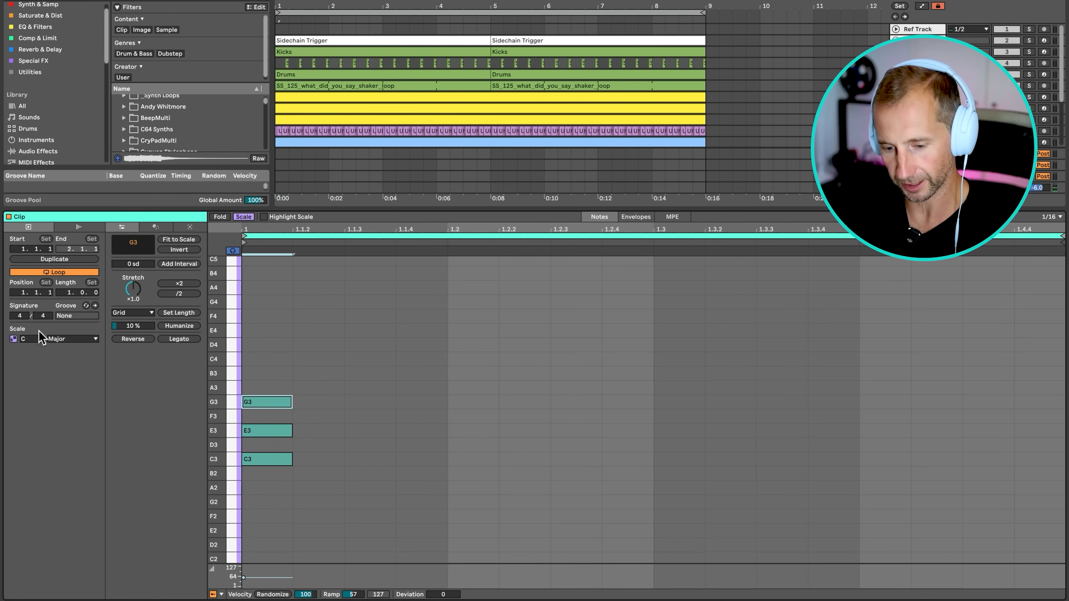
Set the clip's scale to C Minor and delete the E3 and G3 notes.
click(59, 339)
click(56, 35)
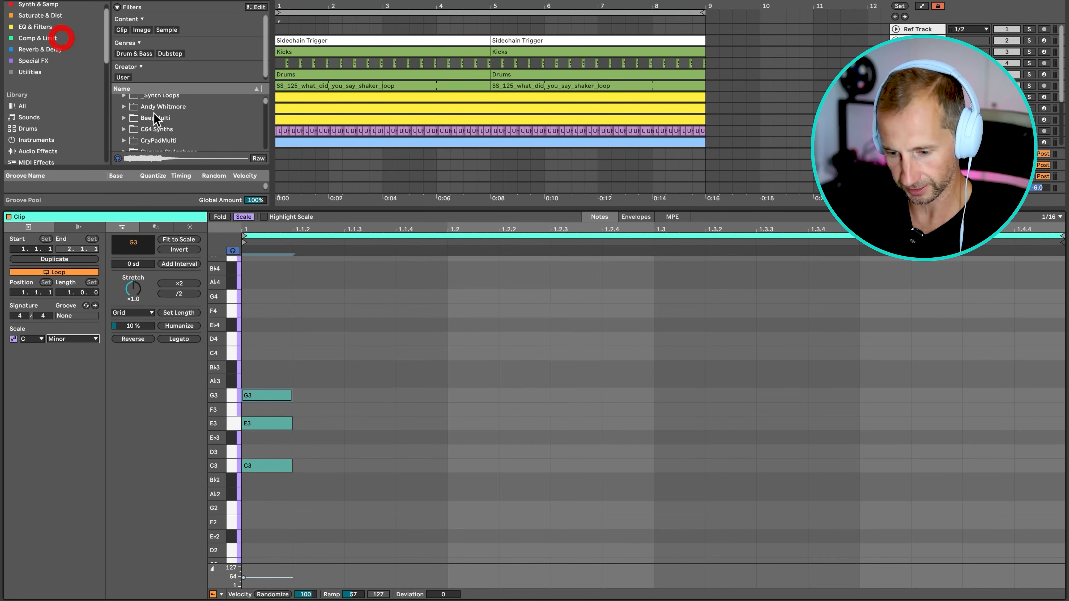
drag(259, 377, 269, 436)
key(Delete)
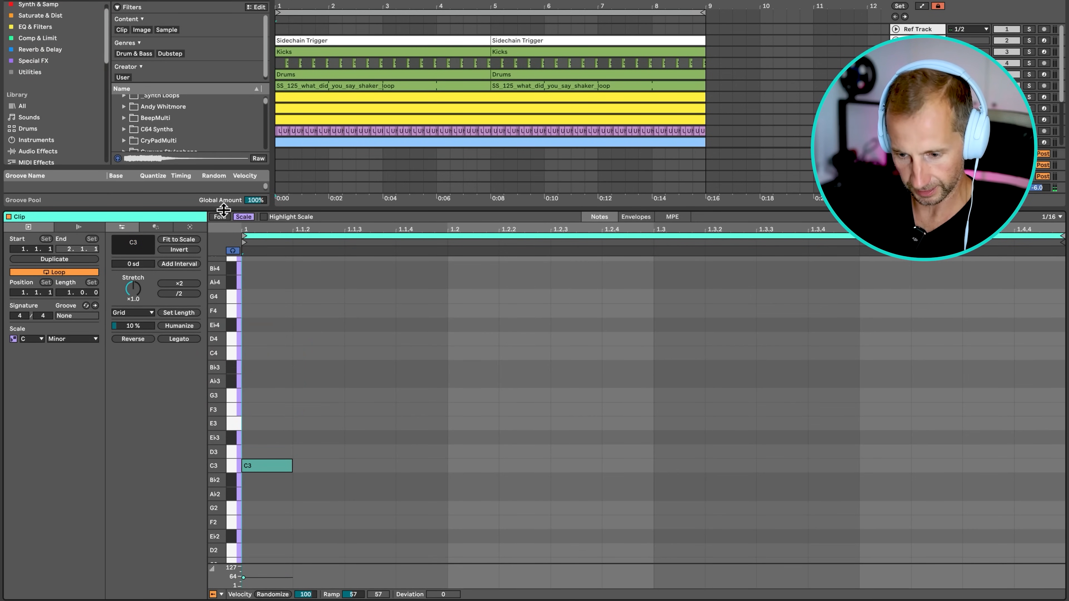
Stack the notes E♭3, G3, B♭3 and D4 above the C3 at the clip's start.
double_click(273, 433)
double_click(270, 402)
double_click(271, 373)
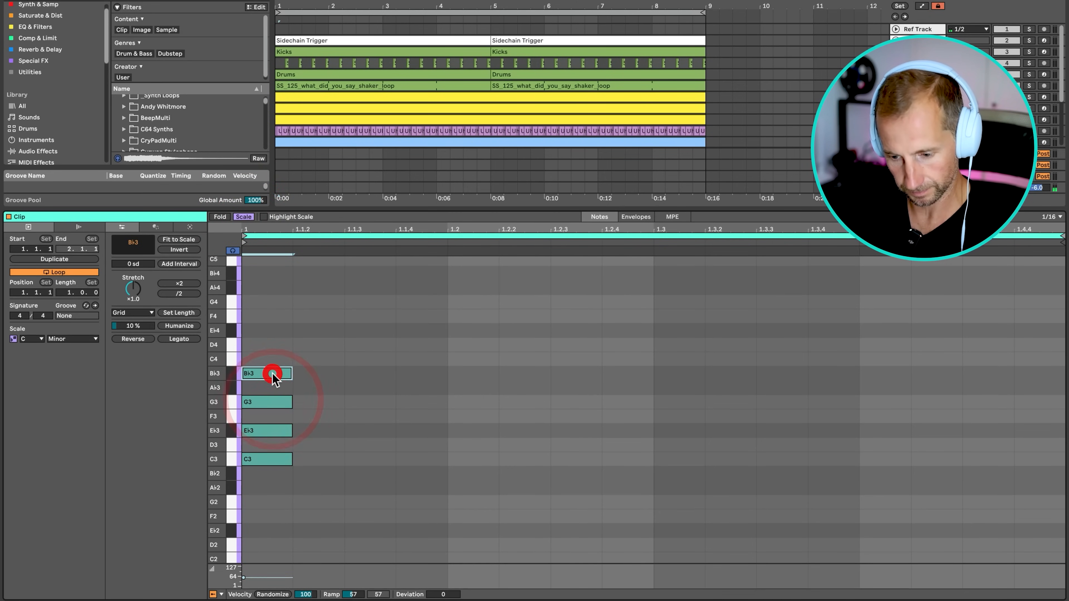
drag(278, 491, 278, 411)
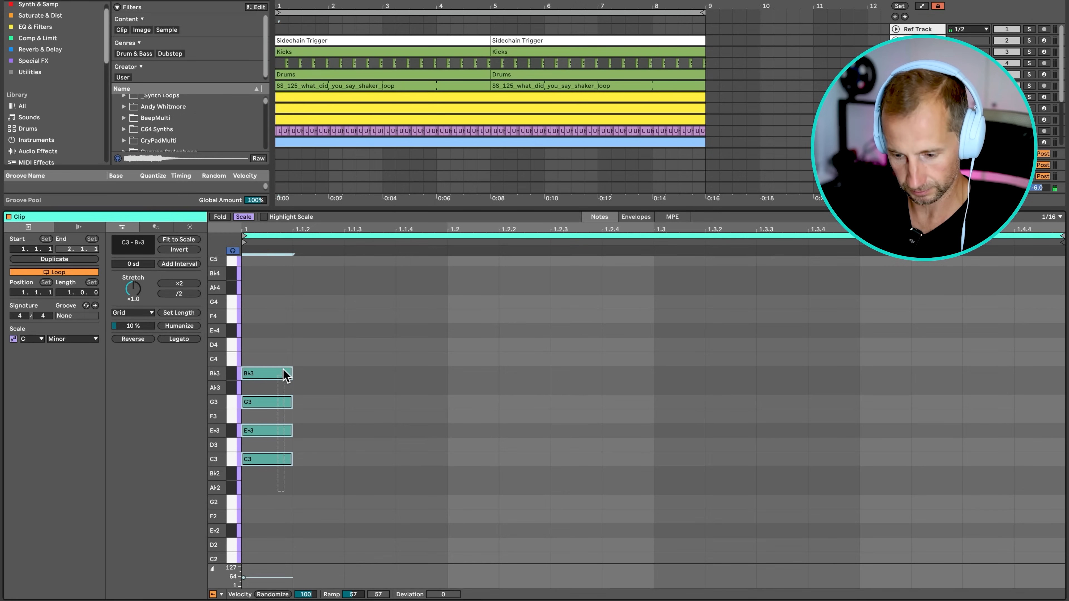
double_click(270, 344)
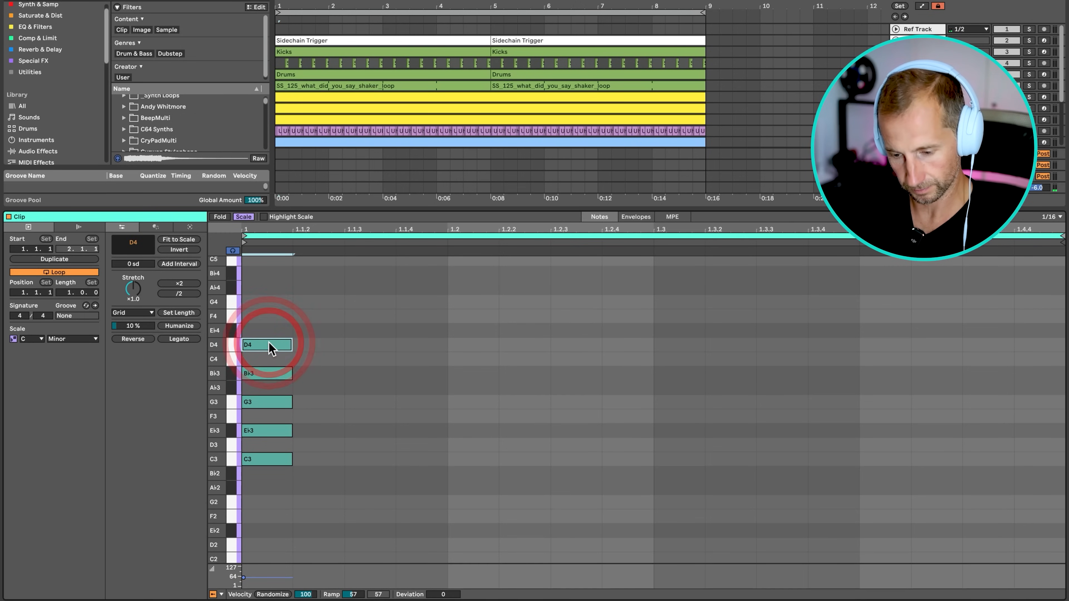
mouse_move(269, 345)
mouse_down()
mouse_move(265, 333)
mouse_move(273, 350)
mouse_up()
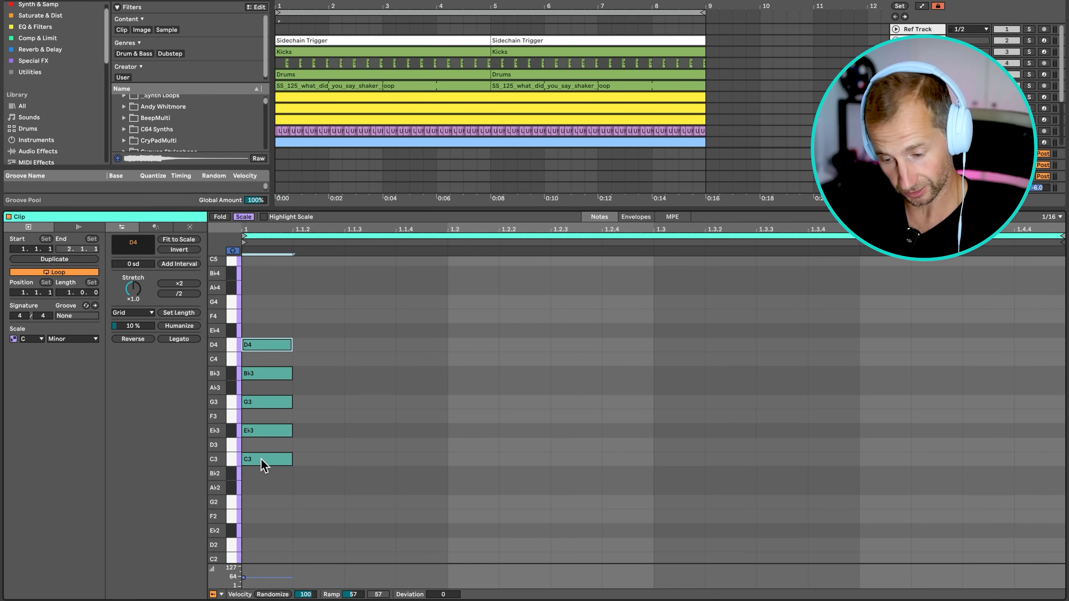
Select all five chord notes and lengthen them to fill the whole bar.
click(261, 430)
click(262, 402)
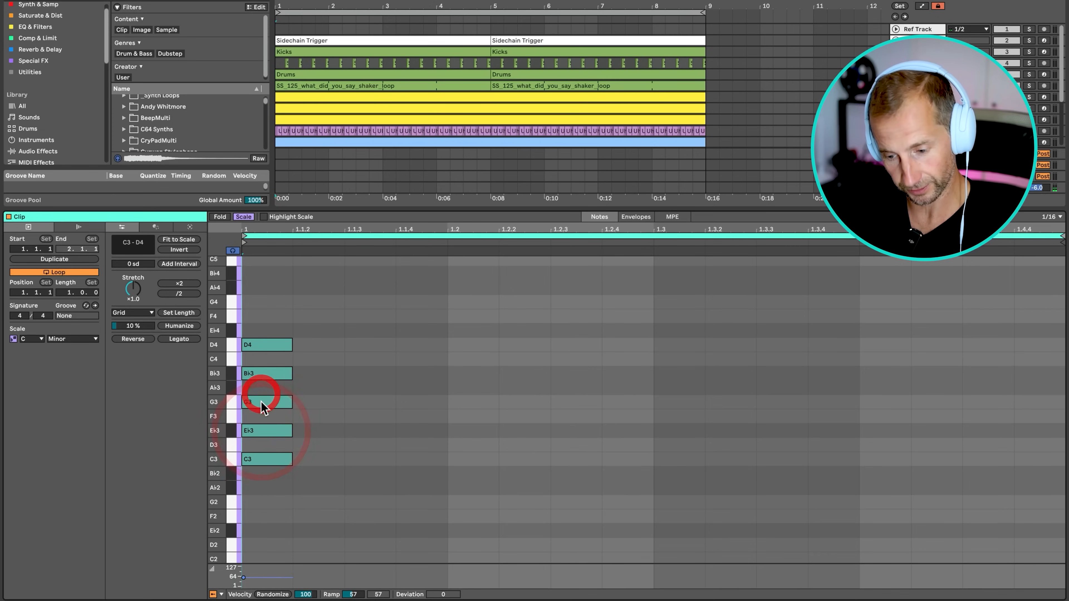
click(265, 373)
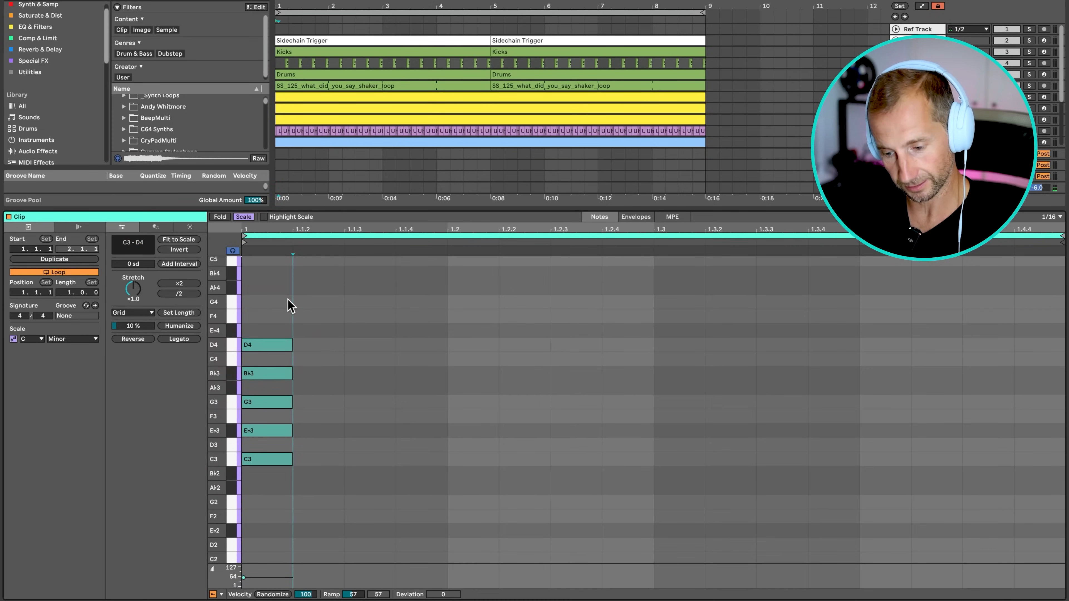
drag(290, 302, 1060, 474)
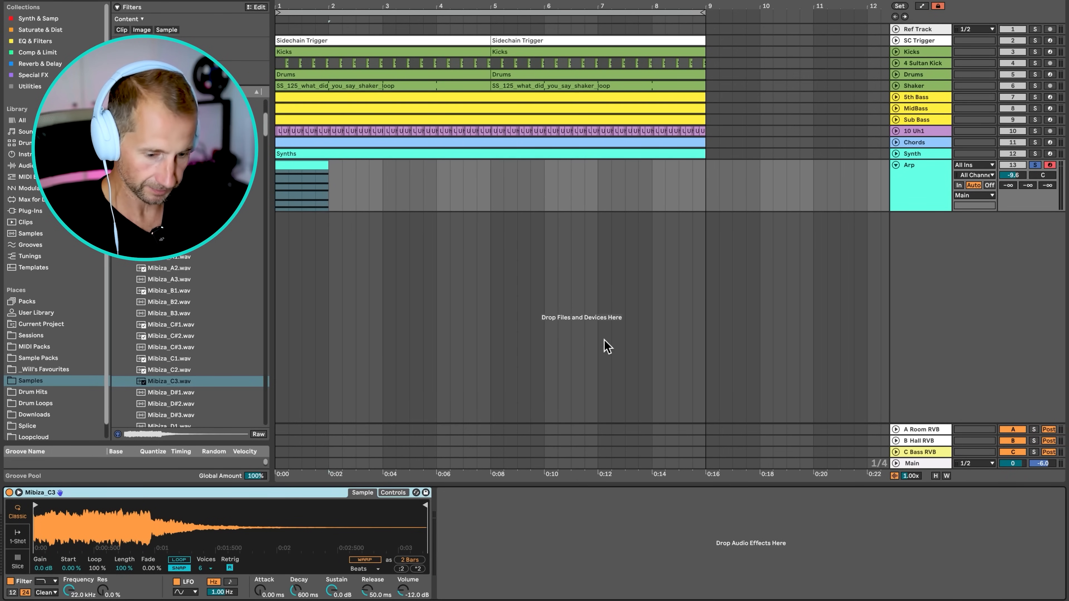
Set the Simpler's decay to 487 ms and its sustain to -inf dB while auditioning the chord.
drag(327, 590, 299, 595)
key(space)
key(space)
key(space)
key(space)
key(space)
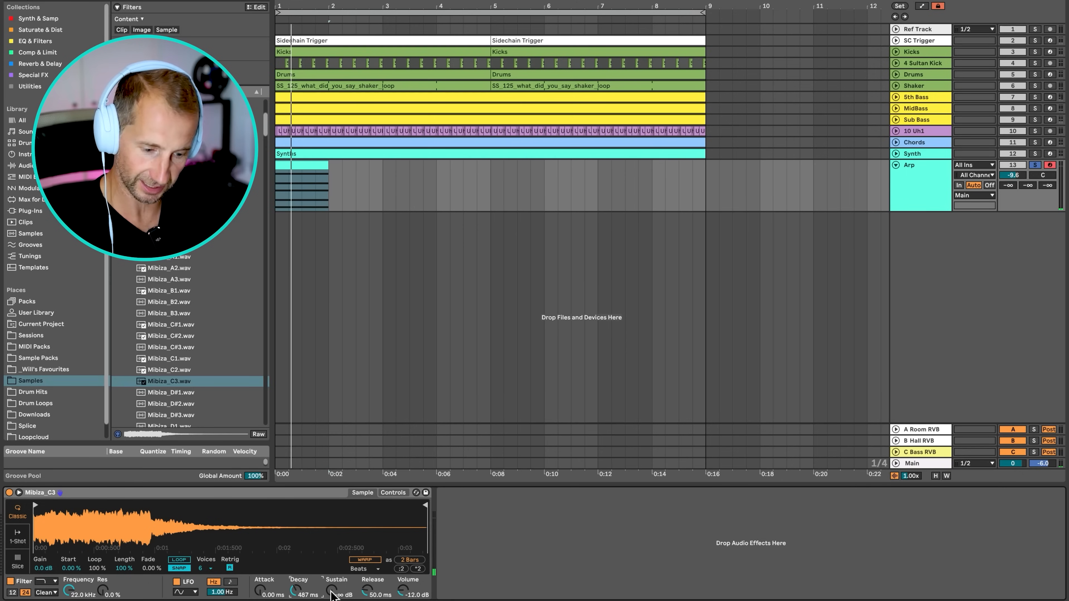
key(space)
key(space)
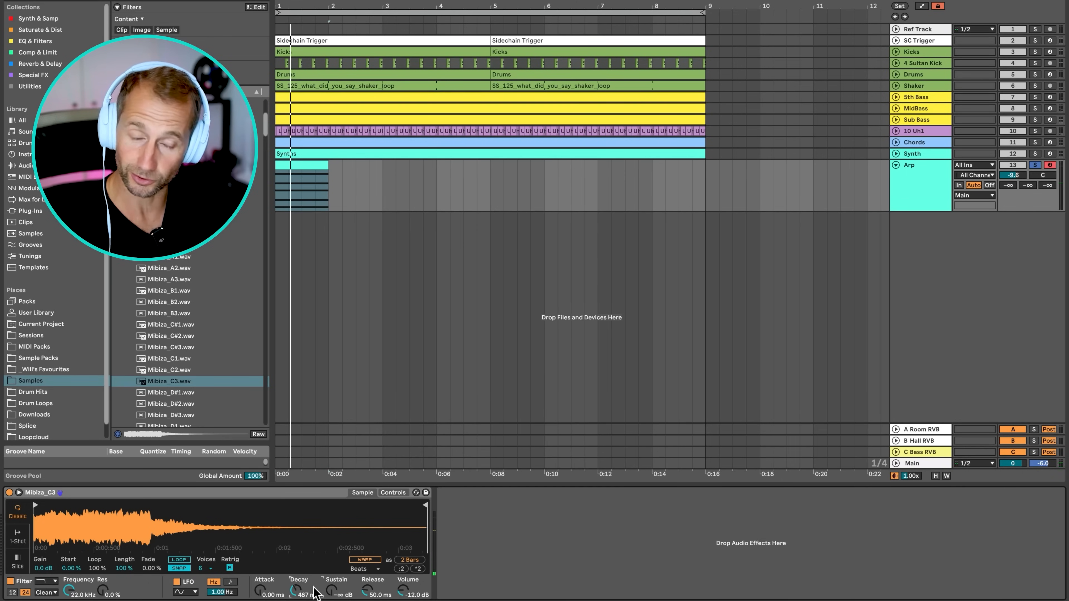
key(space)
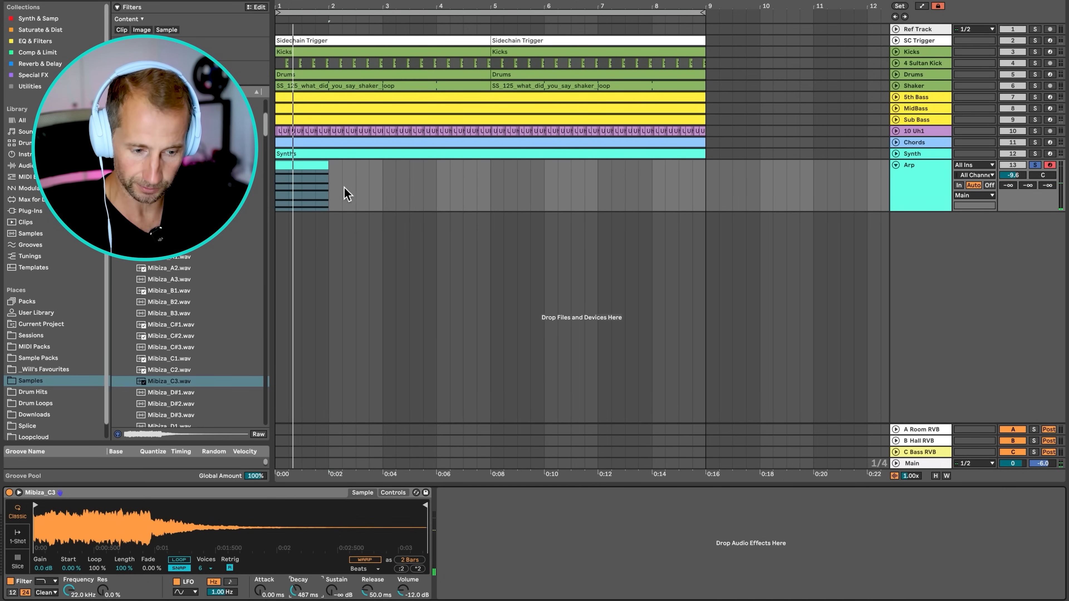
Duplicate the one-bar Arp clip until it fills all eight bars.
click(276, 194)
key(ctrl+d)
key(ctrl+d)
key(ctrl+d)
key(ctrl+d)
key(ctrl+d)
key(ctrl+d)
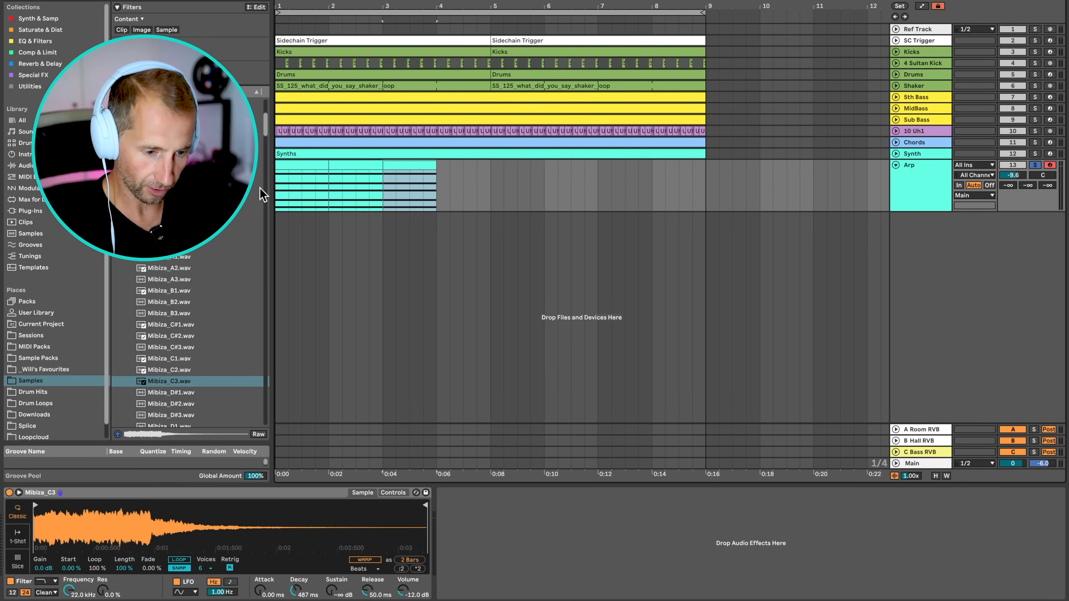
key(ctrl+d)
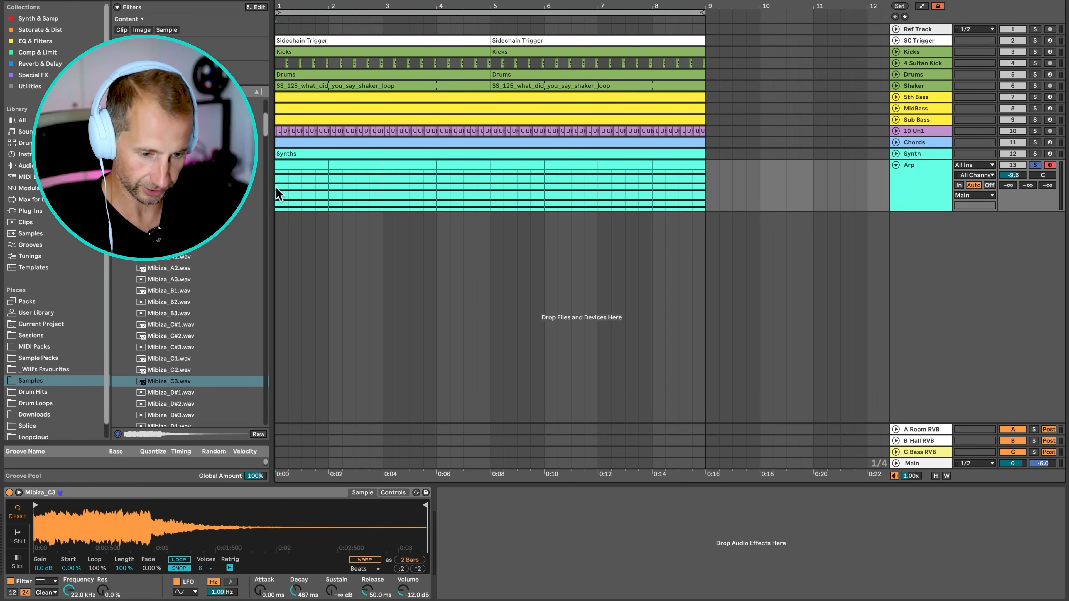
Solo the Kicks, 4 Sultan Kick, Drums, Shaker, Synth and Arp tracks together and play them from the start.
click(1034, 165)
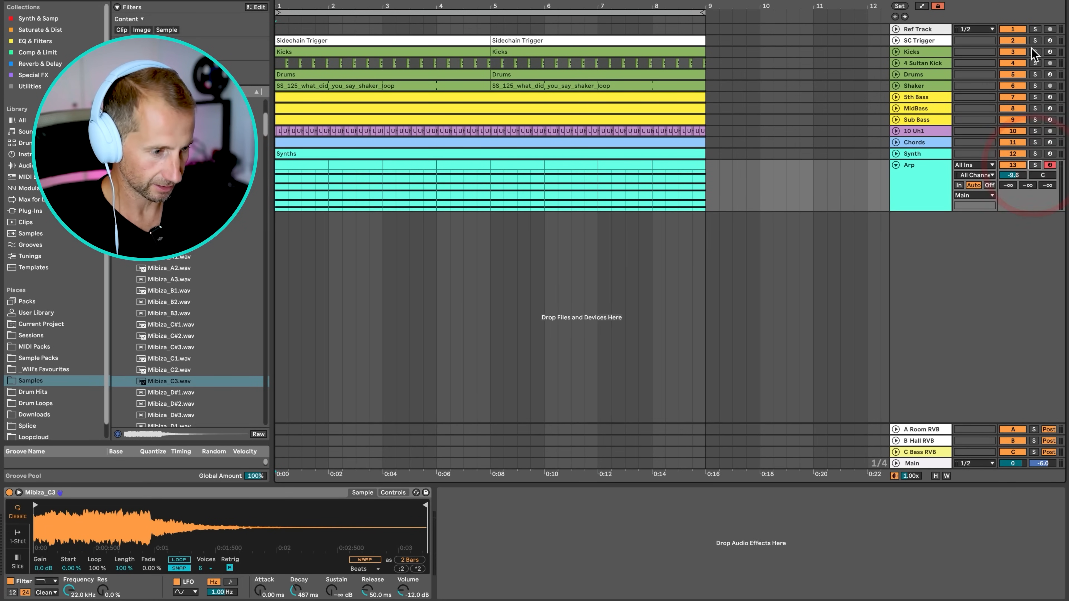
click(1034, 51)
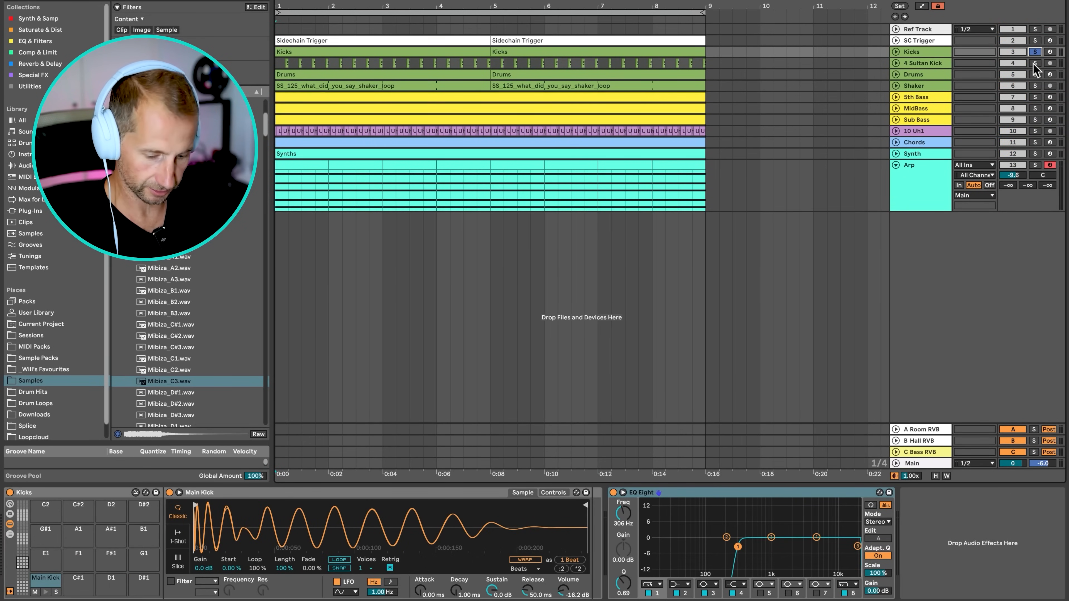
click(1035, 64)
click(1035, 73)
click(1034, 84)
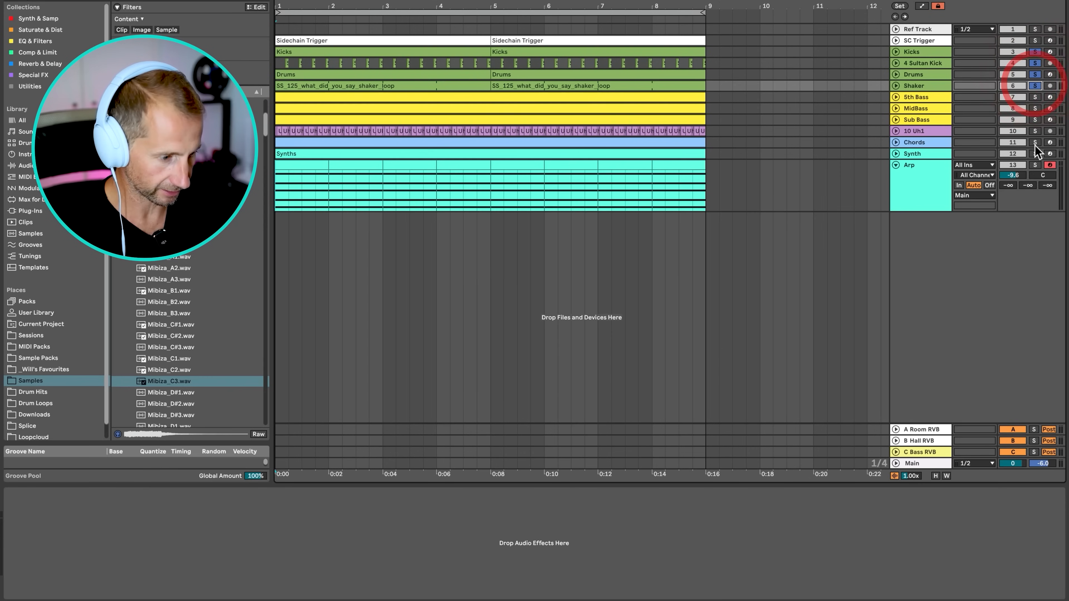
click(1035, 153)
click(1035, 164)
key(space)
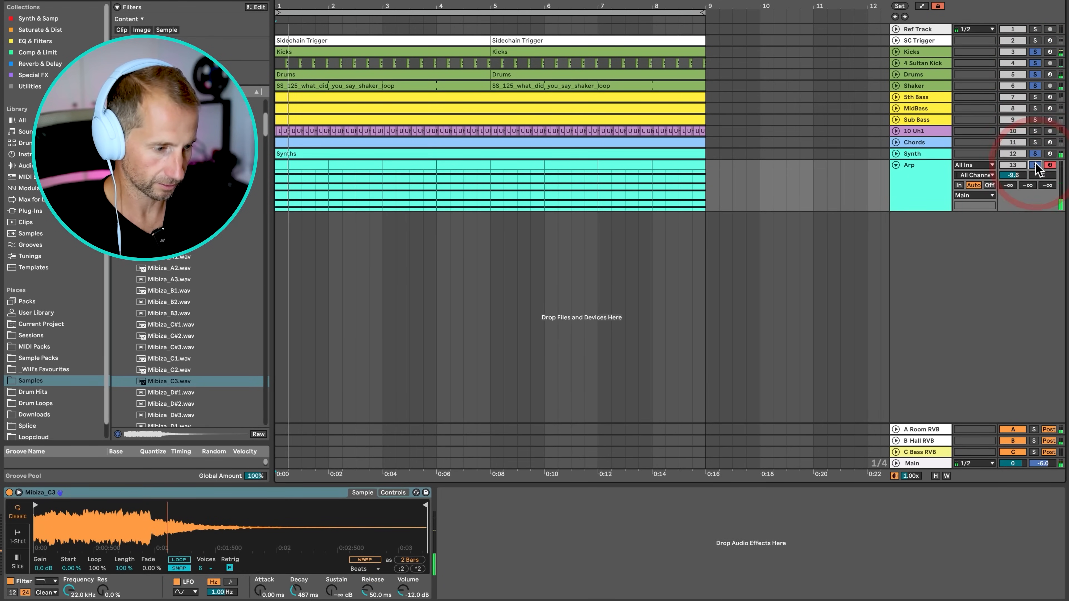
Solo the 10 Uh1 track along with the others to hear it with the arp, and reselect the Arp track.
click(1033, 132)
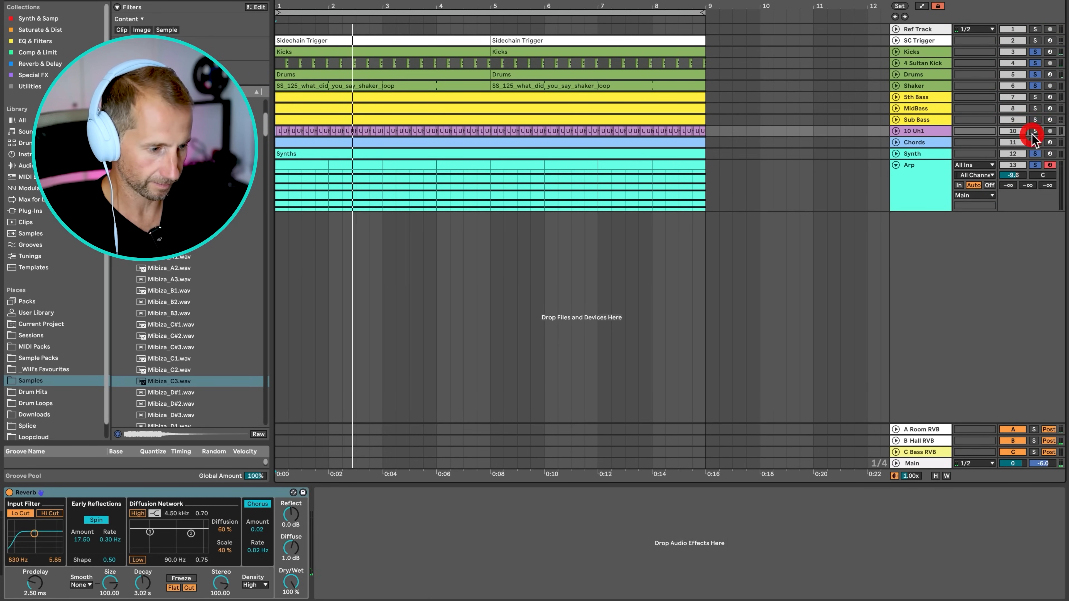
click(922, 185)
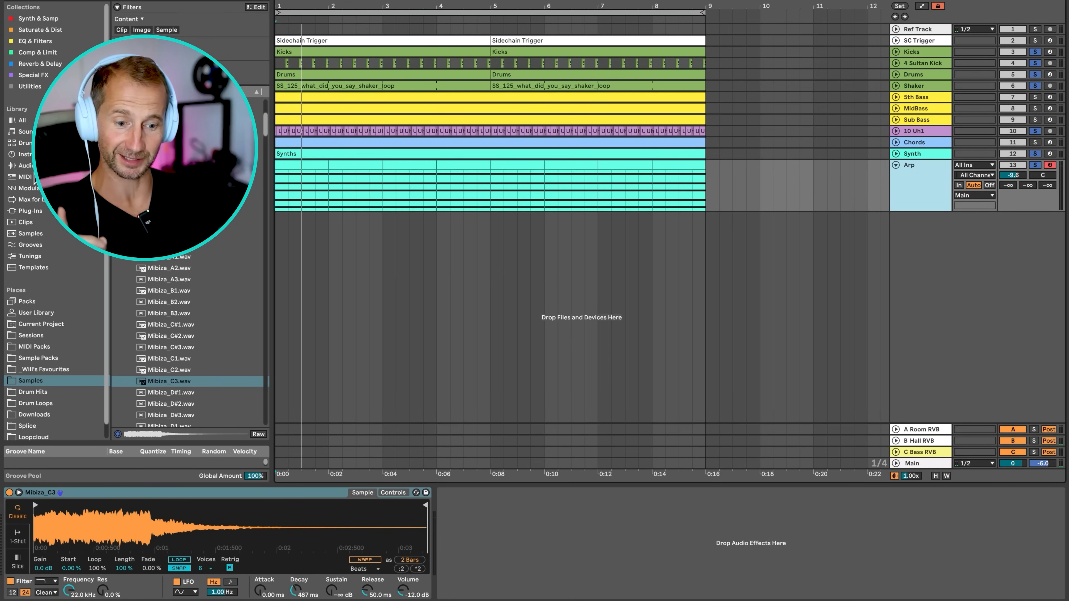
Add an Arpeggiator before the Simpler on the Arp track and set its rate to 1/16.
click(26, 177)
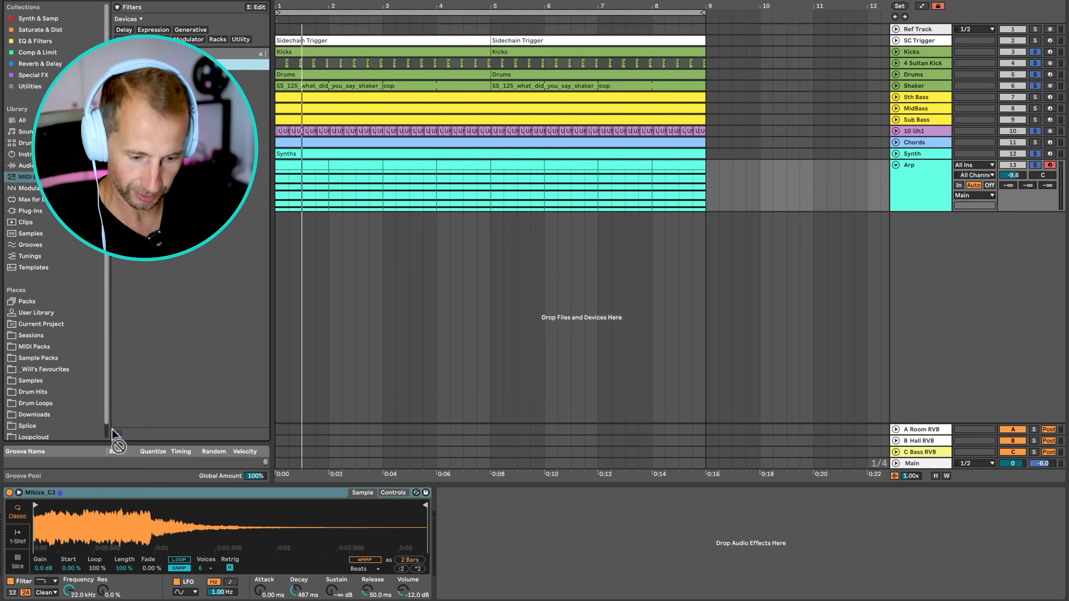
drag(42, 533, 4, 520)
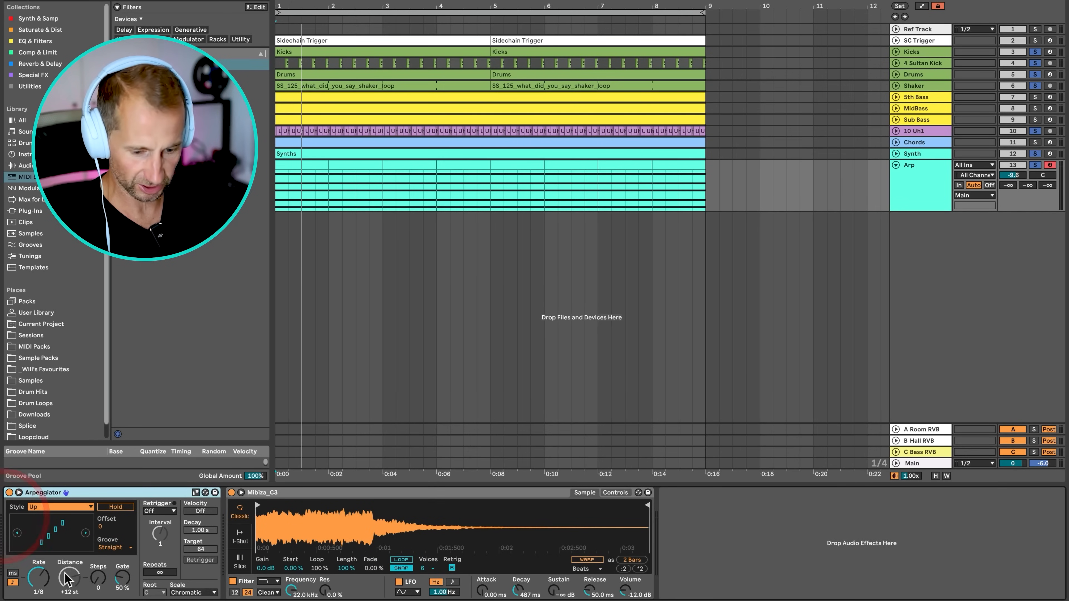
click(46, 579)
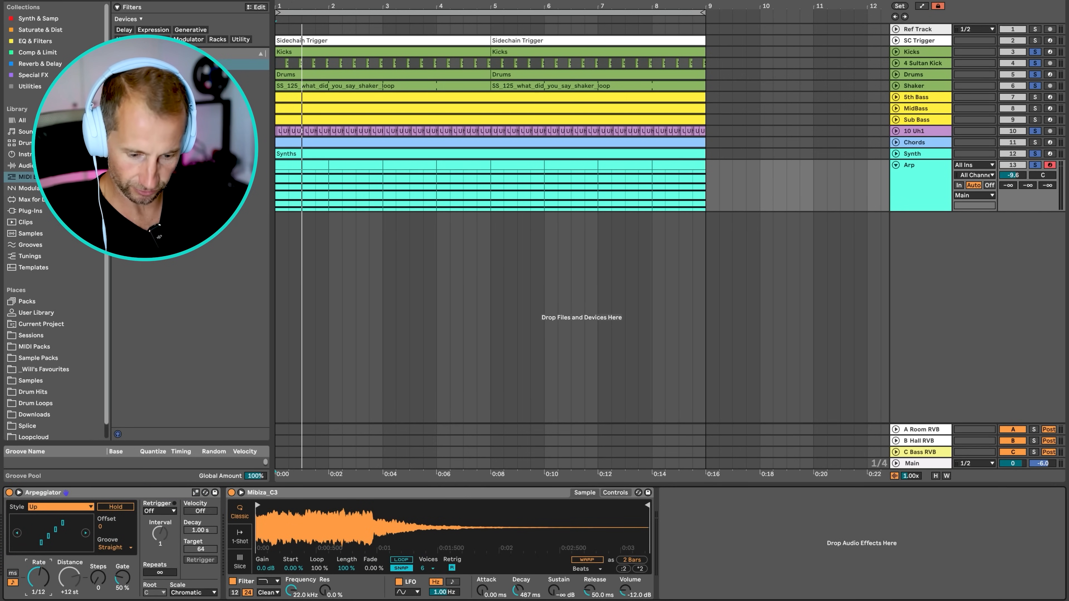
Solo only the Arp track, play it and audition the Arpeggiator styles, settling on Thumb Up.
click(1036, 165)
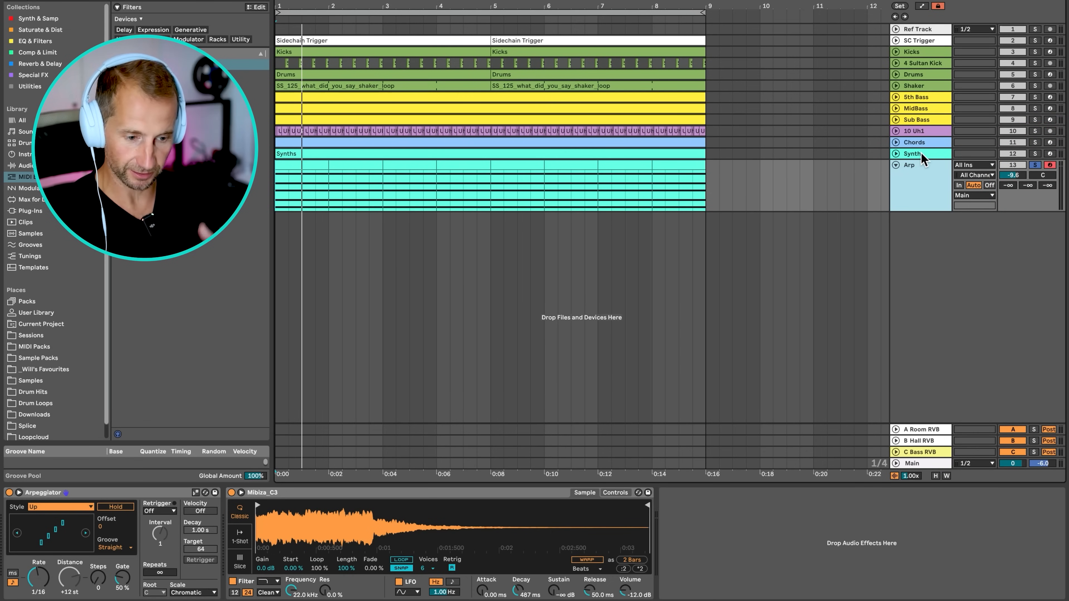
key(space)
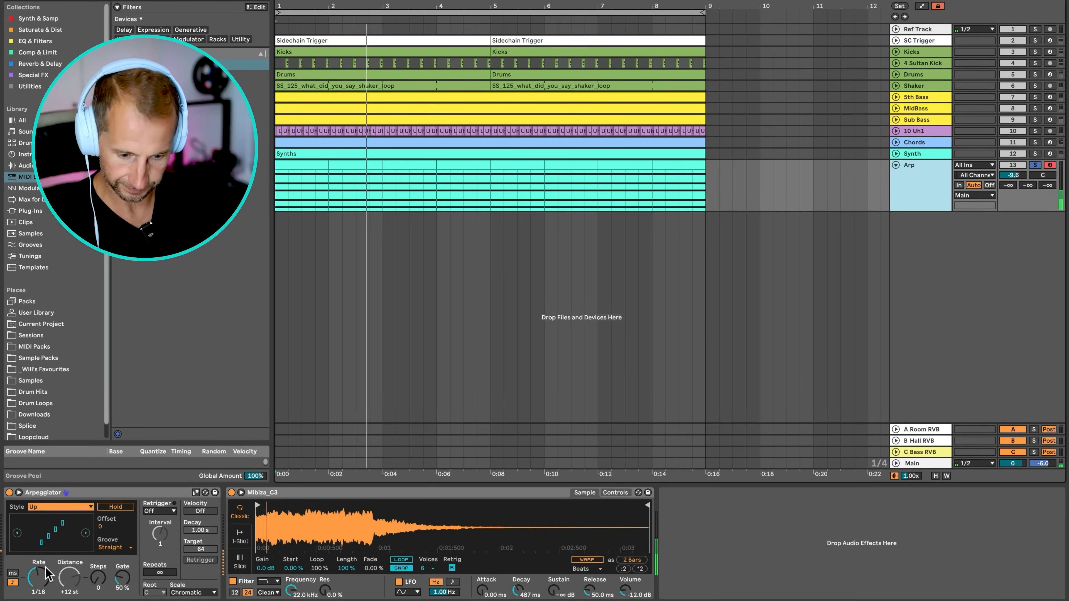
click(87, 533)
click(86, 534)
click(87, 534)
click(87, 533)
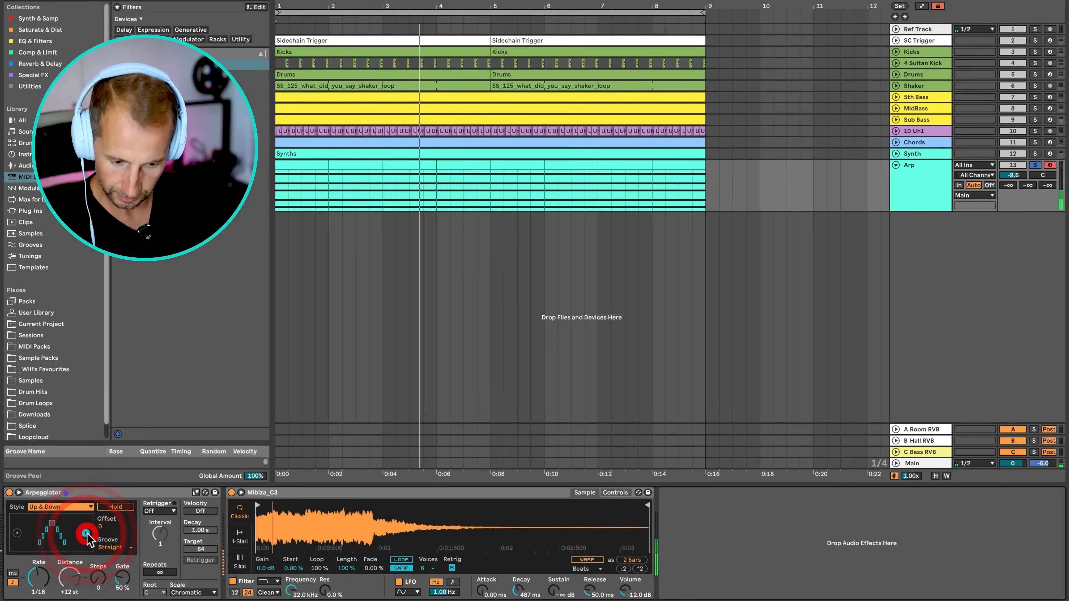
click(87, 533)
click(87, 533)
click(86, 533)
click(87, 533)
click(86, 533)
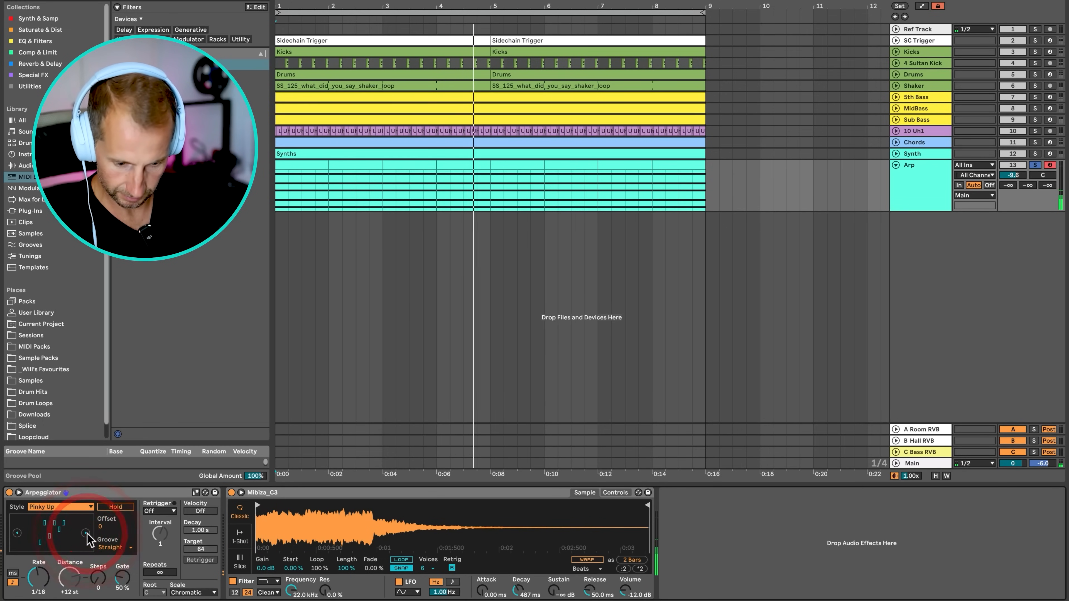
click(19, 533)
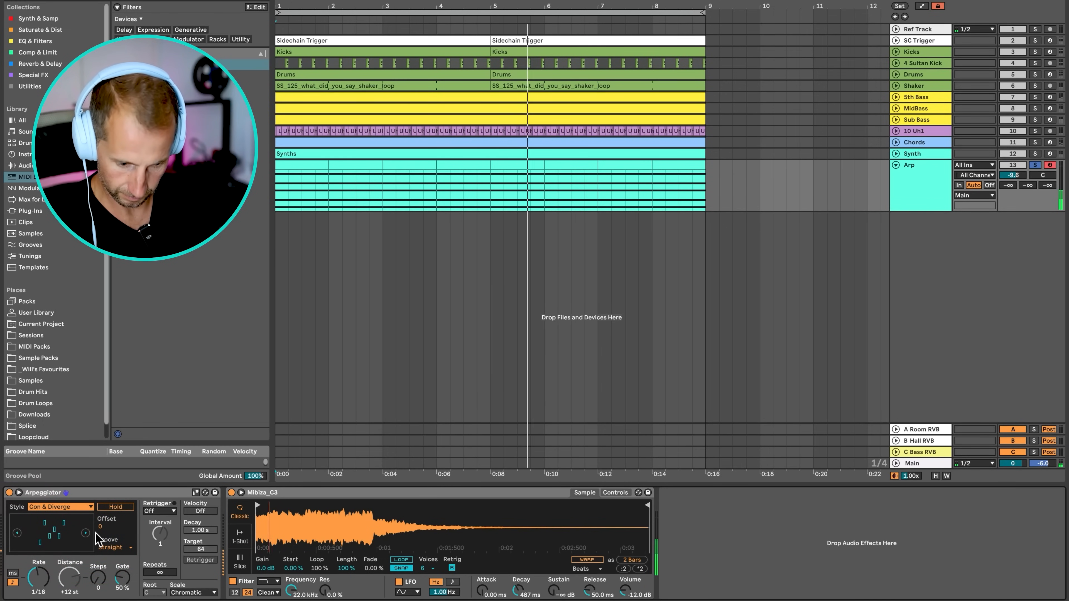
click(88, 534)
click(87, 534)
click(87, 534)
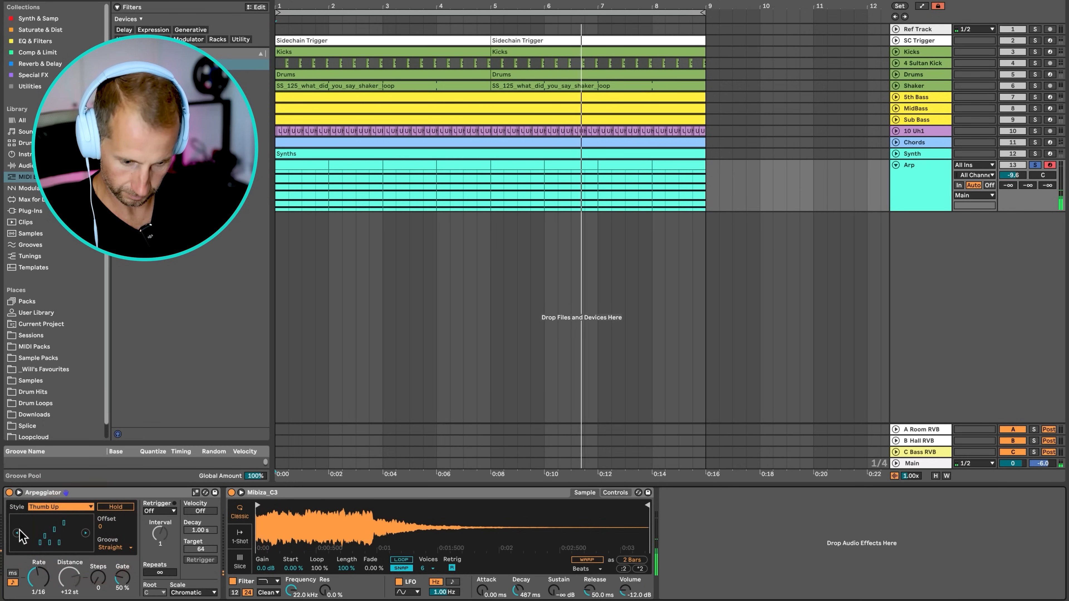
click(17, 534)
click(87, 533)
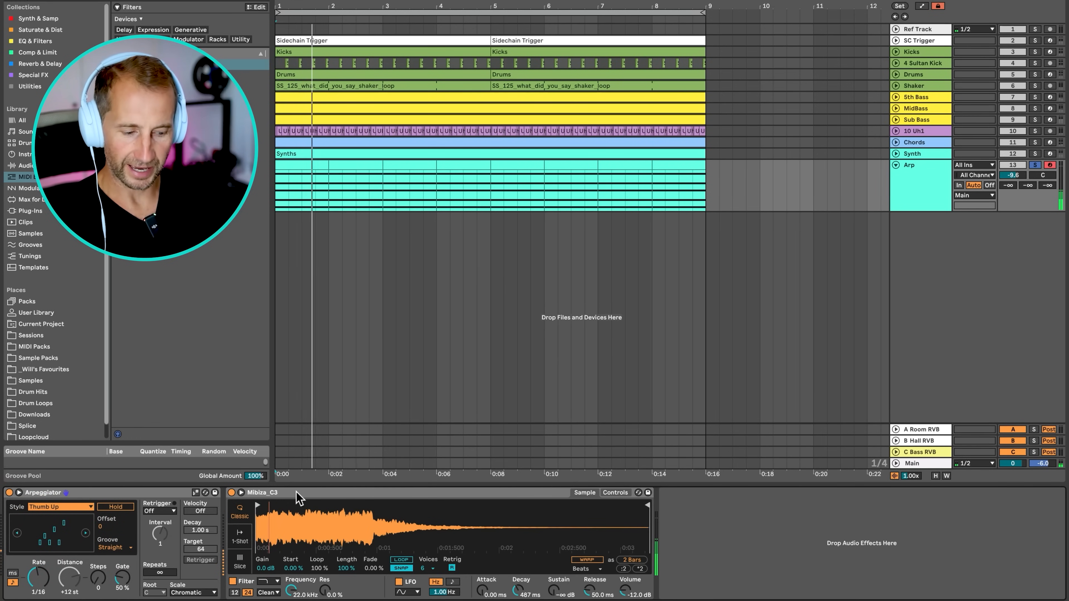
Set the Simpler's attack to 25 ms and its release to 640 ms.
drag(593, 590, 593, 549)
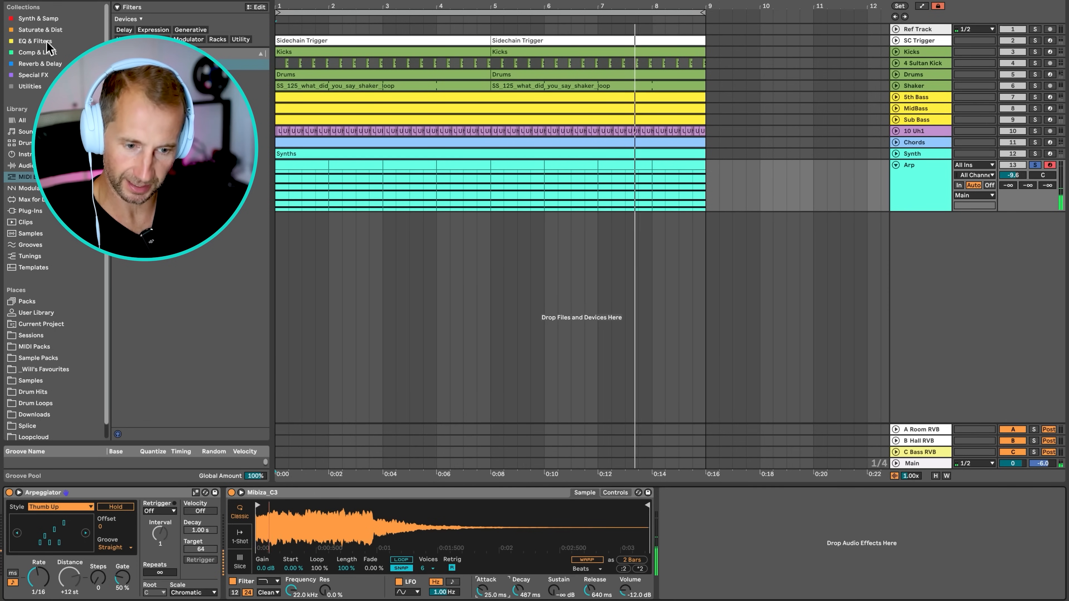
Add a Reverb after the Simpler and set its decay to 2.52 s.
click(45, 52)
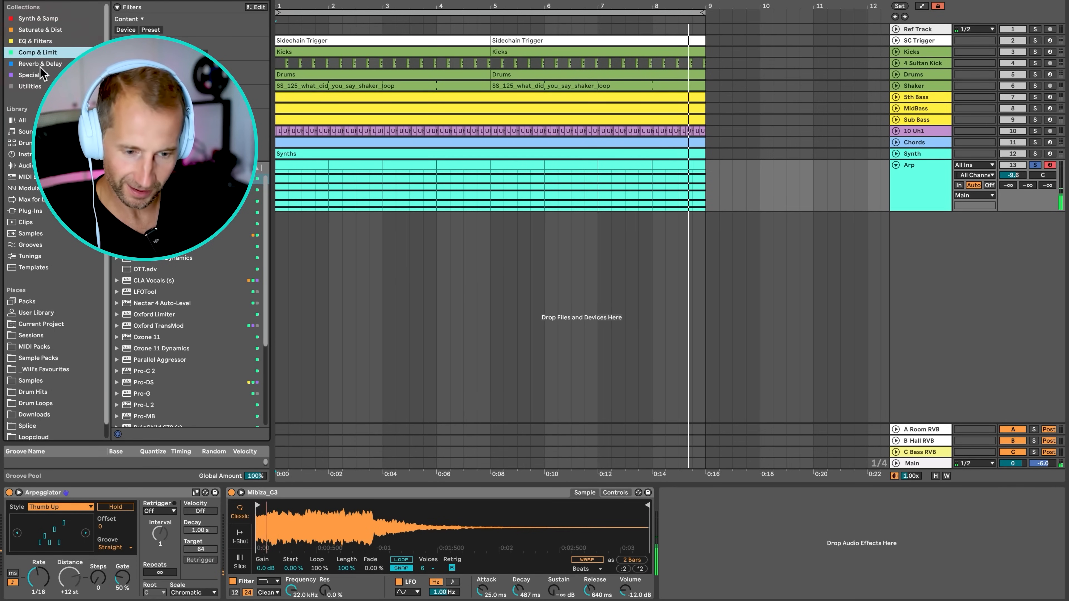
click(40, 66)
drag(151, 183, 716, 543)
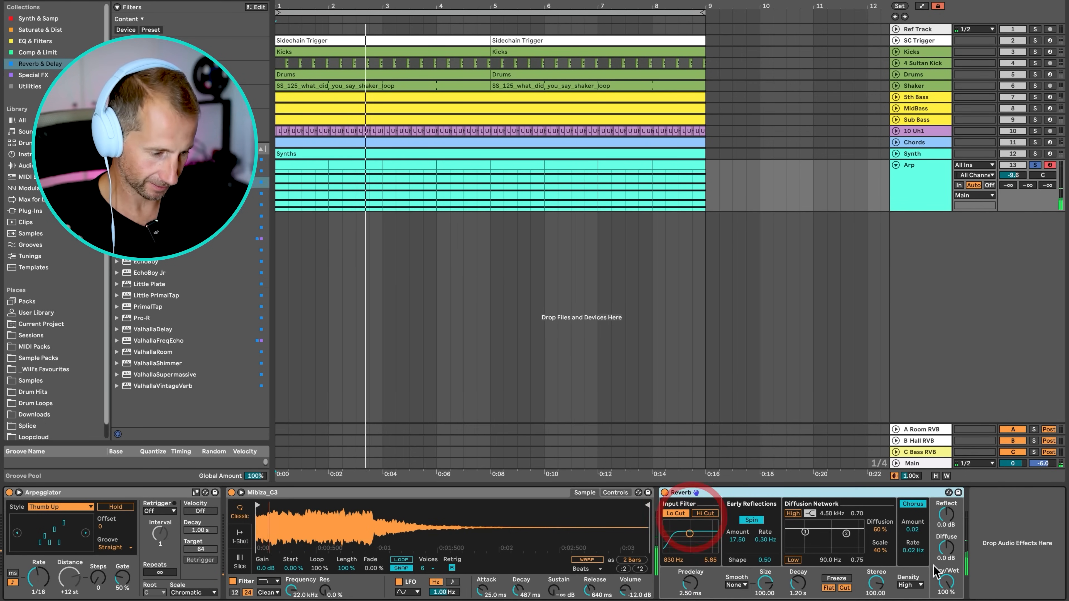
click(797, 583)
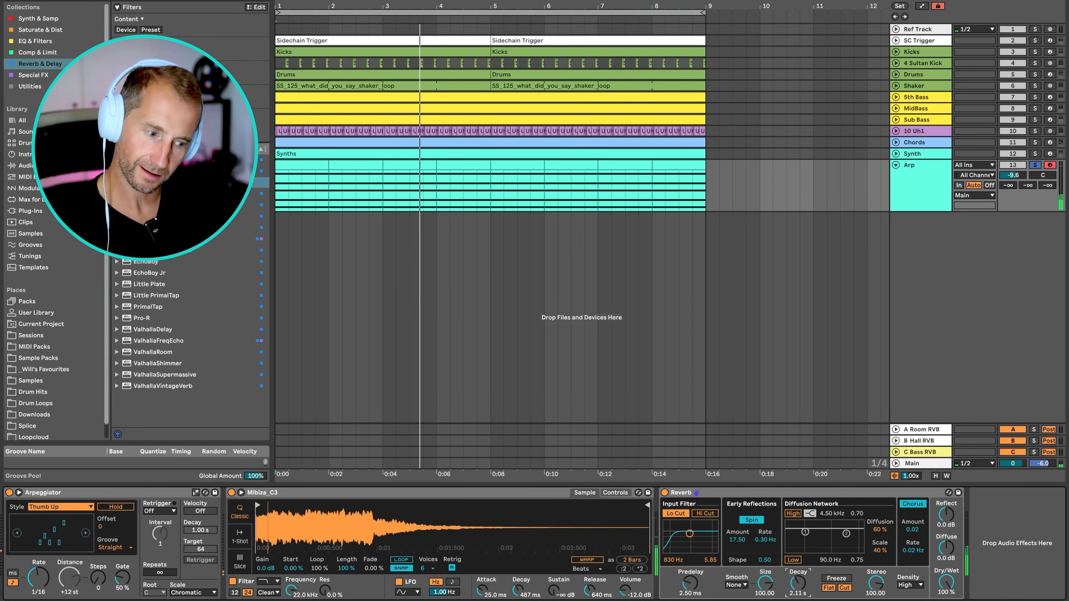
drag(798, 583, 798, 580)
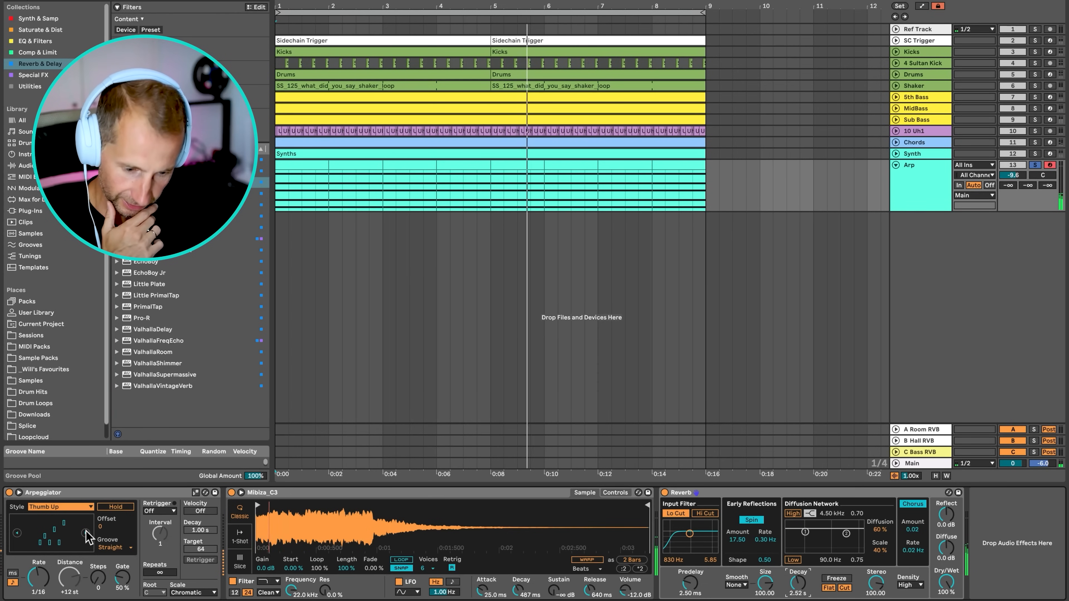
Try a different Steps value in the Arpeggiator, return it to 0 and change the style to Thumb UpDown.
drag(98, 578, 98, 569)
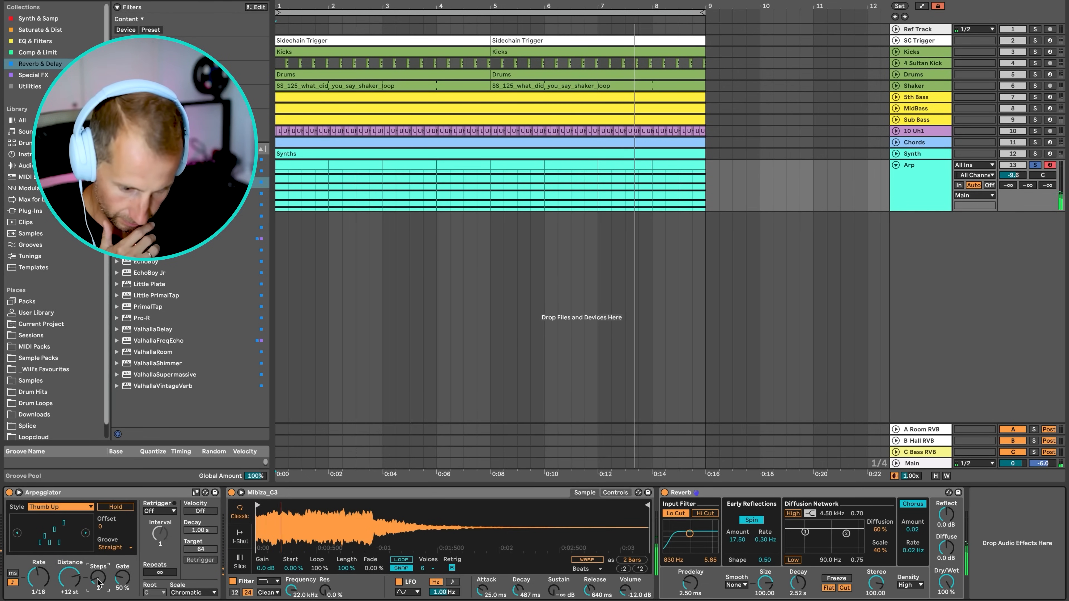
drag(98, 578, 98, 584)
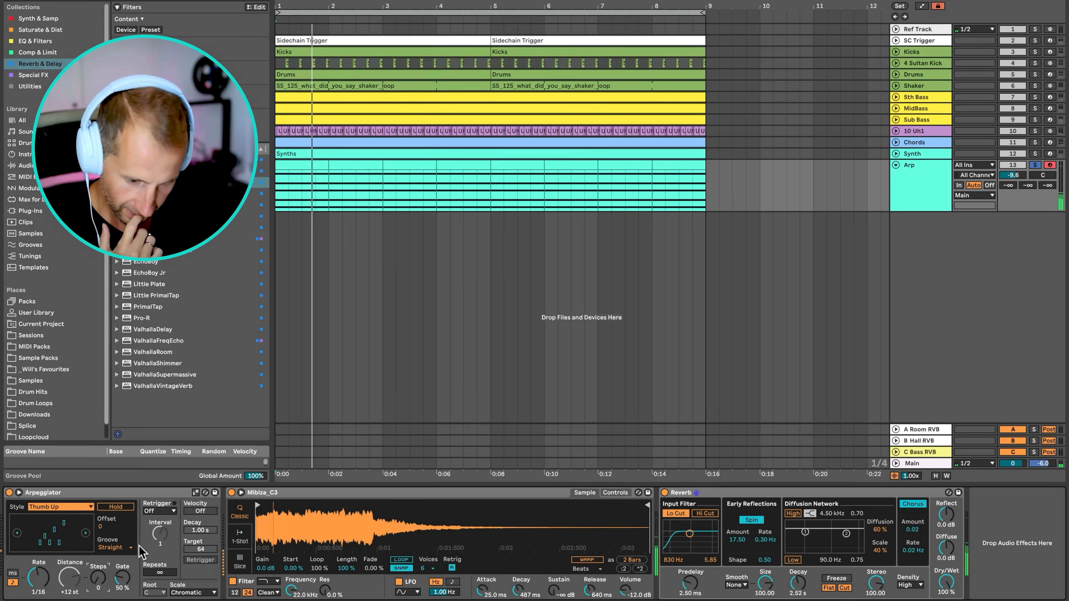
click(86, 533)
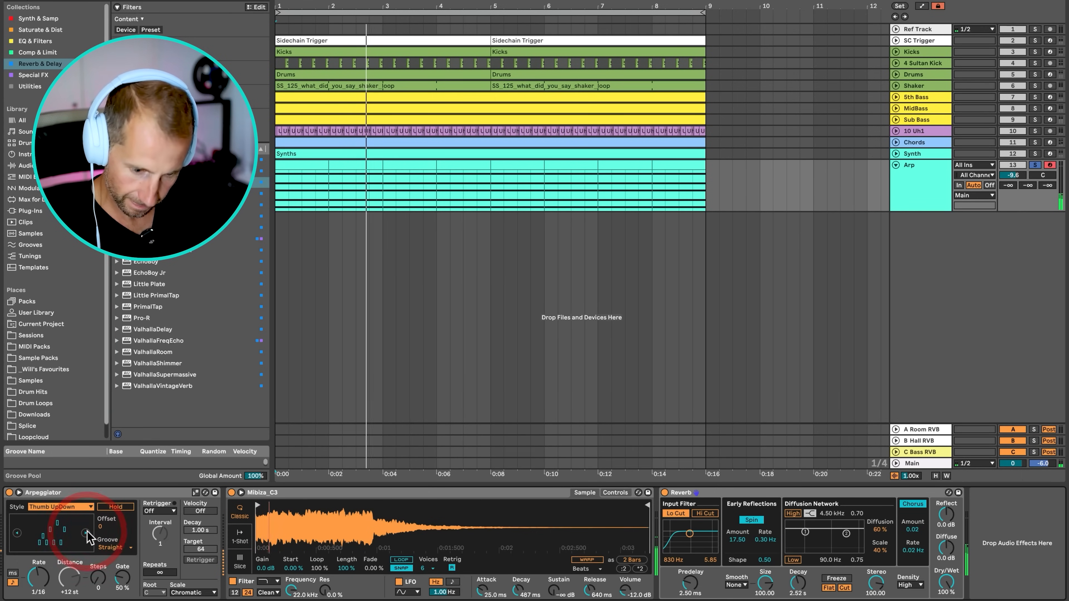
click(87, 533)
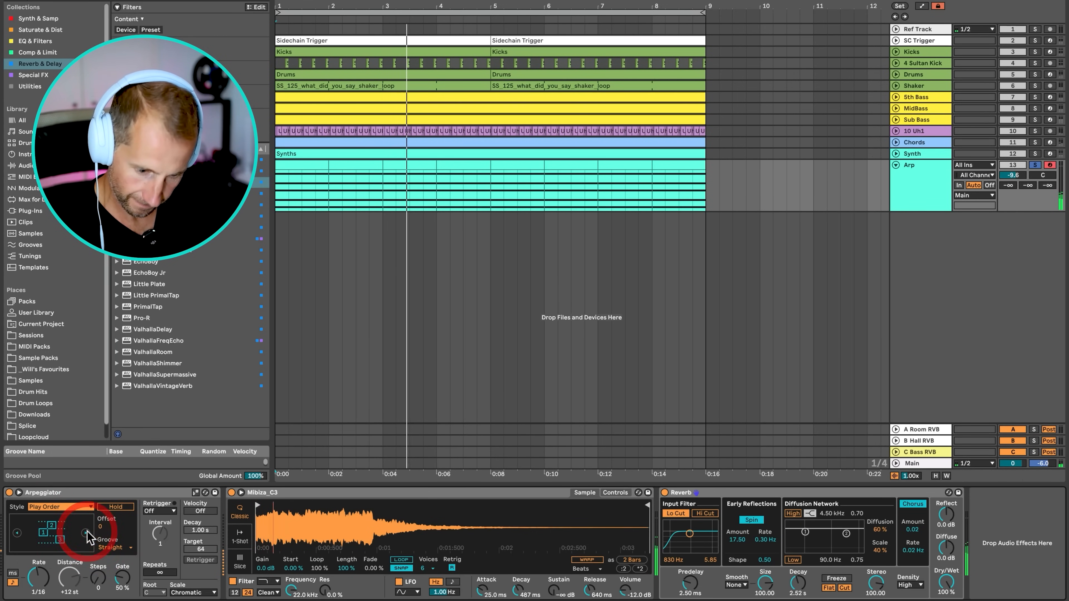
click(17, 533)
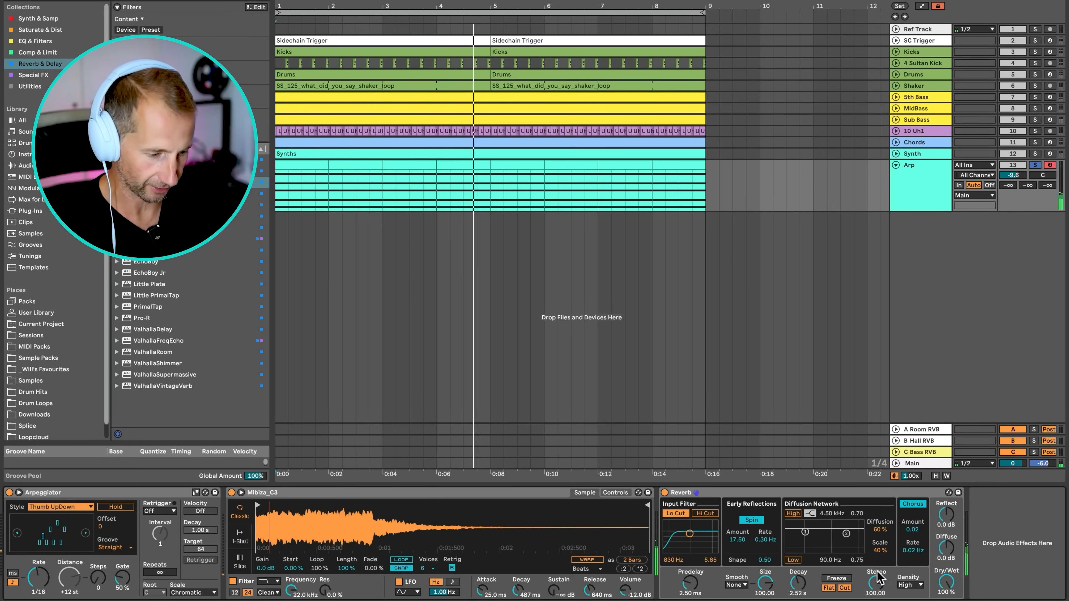
Fold the Reverb device and add a second Reverb after it.
double_click(784, 492)
drag(145, 182, 757, 524)
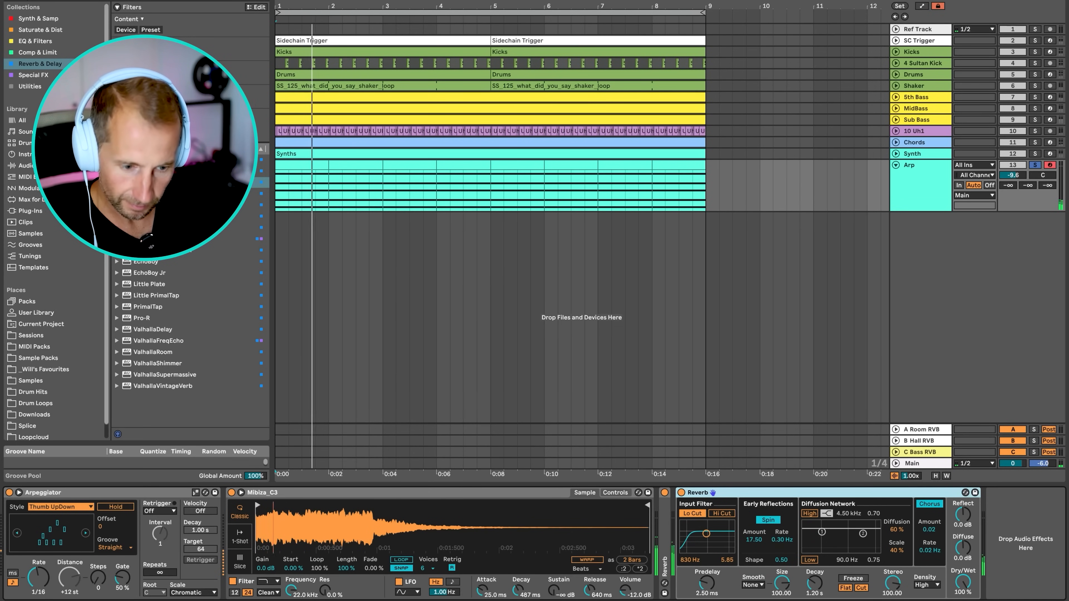
Insert an Echo between the Simpler and the reverbs, in Ping Pong mode with 38% dry/wet and 63% feedback.
click(145, 194)
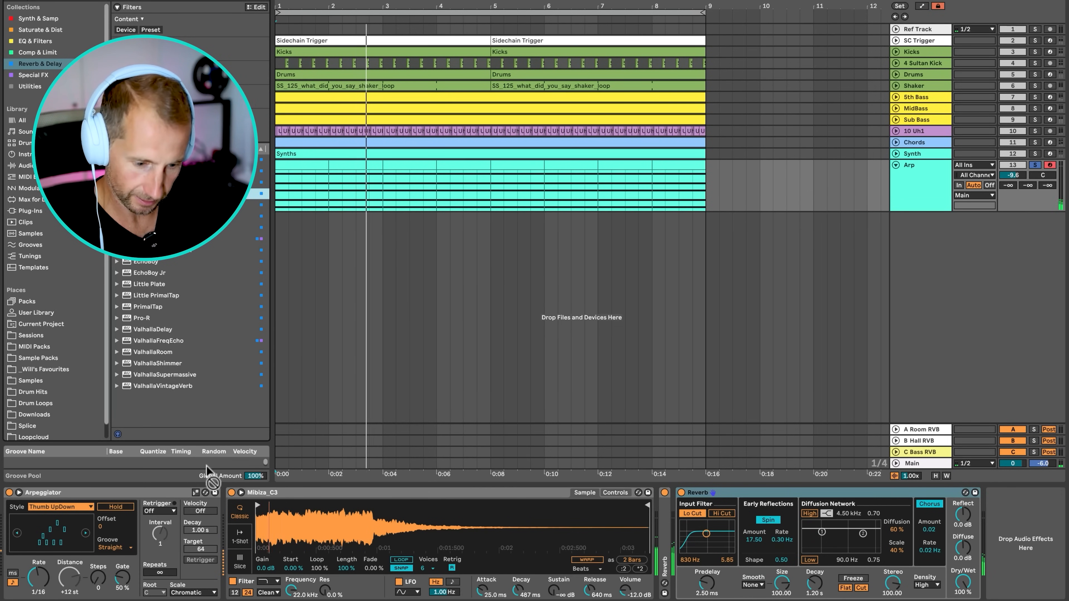
click(146, 205)
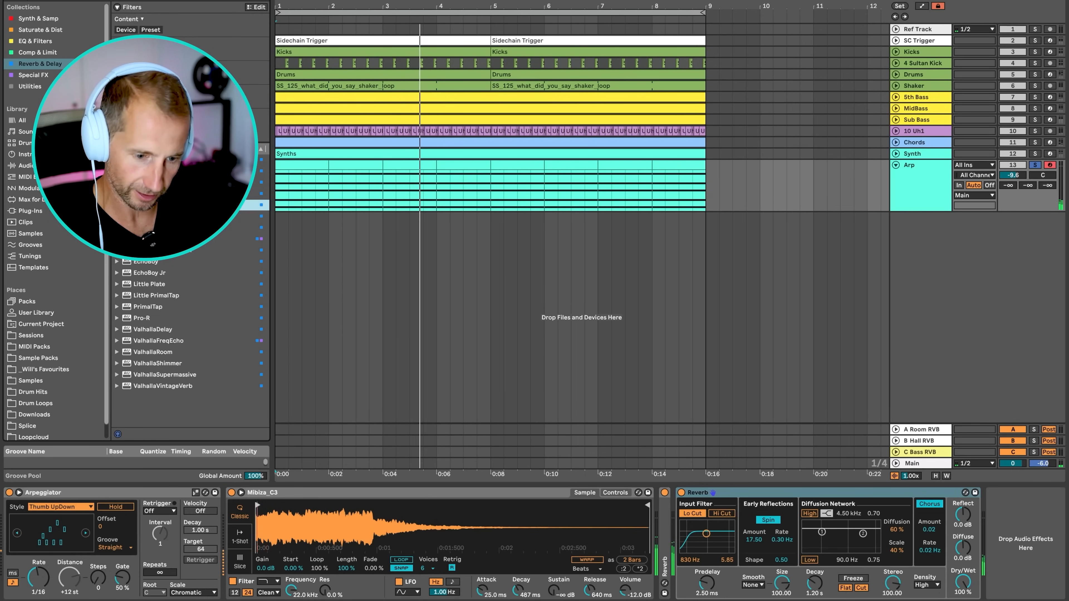
drag(145, 171, 670, 531)
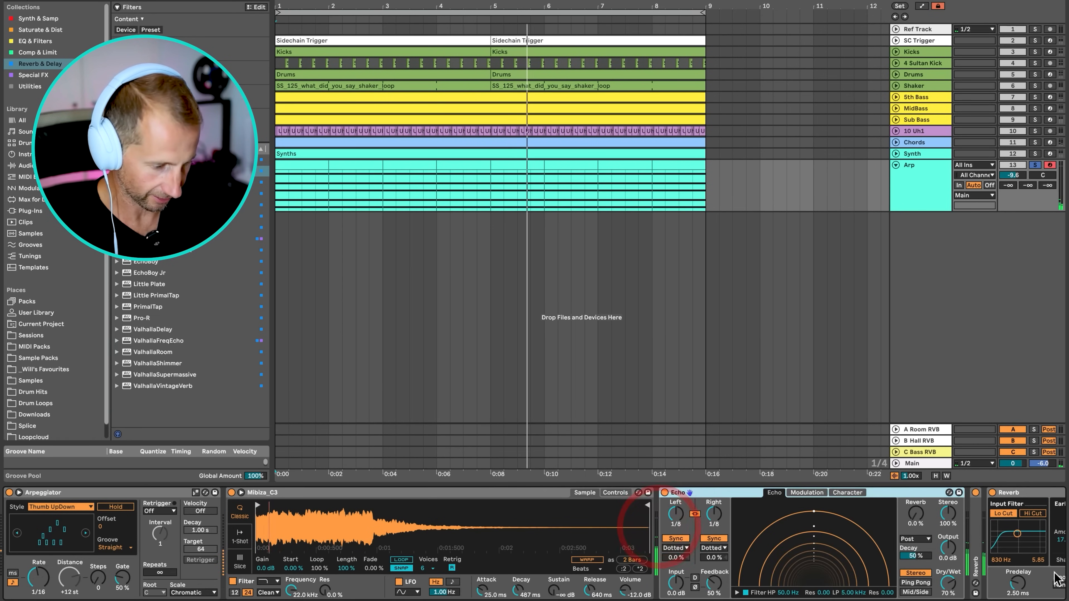
click(915, 583)
drag(948, 584, 947, 600)
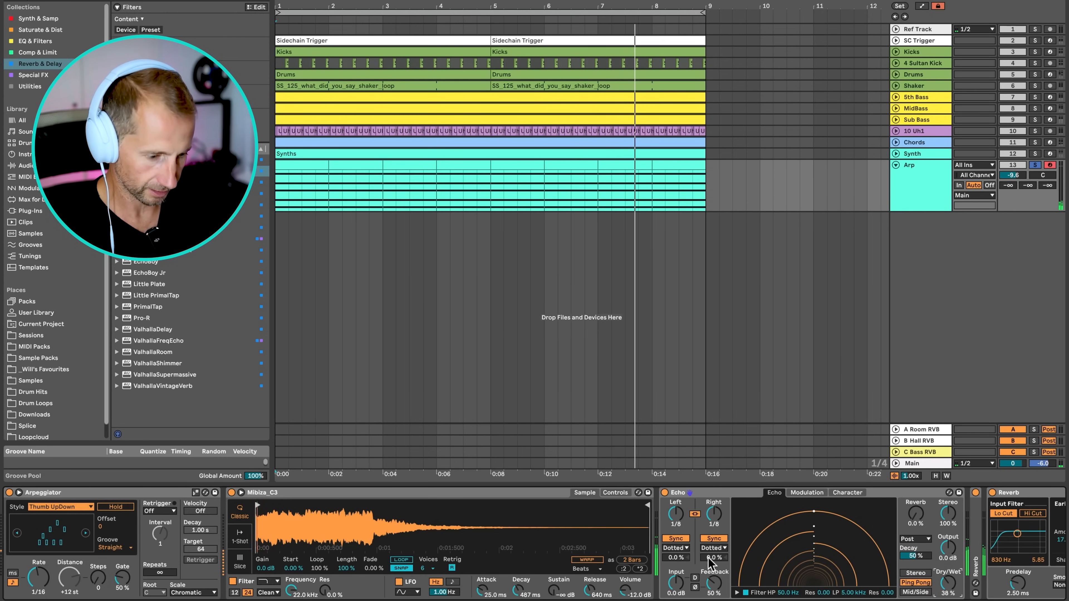
drag(714, 583, 714, 573)
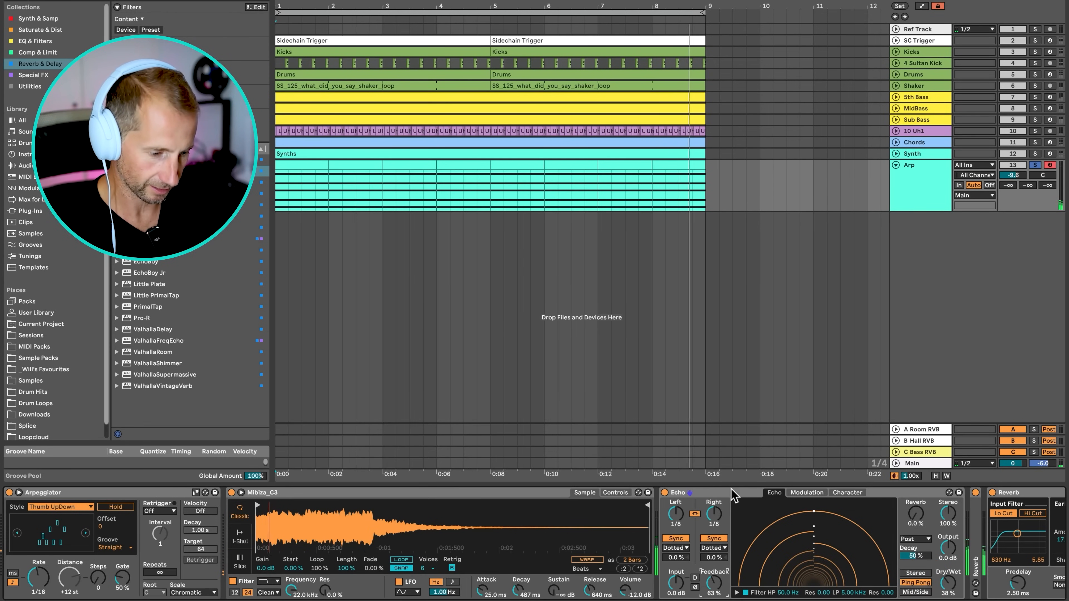
Raise the Echo's dry/wet to about 48%, and move the folded Echo behind the second Reverb.
key(XF86AudioRaiseVolume)
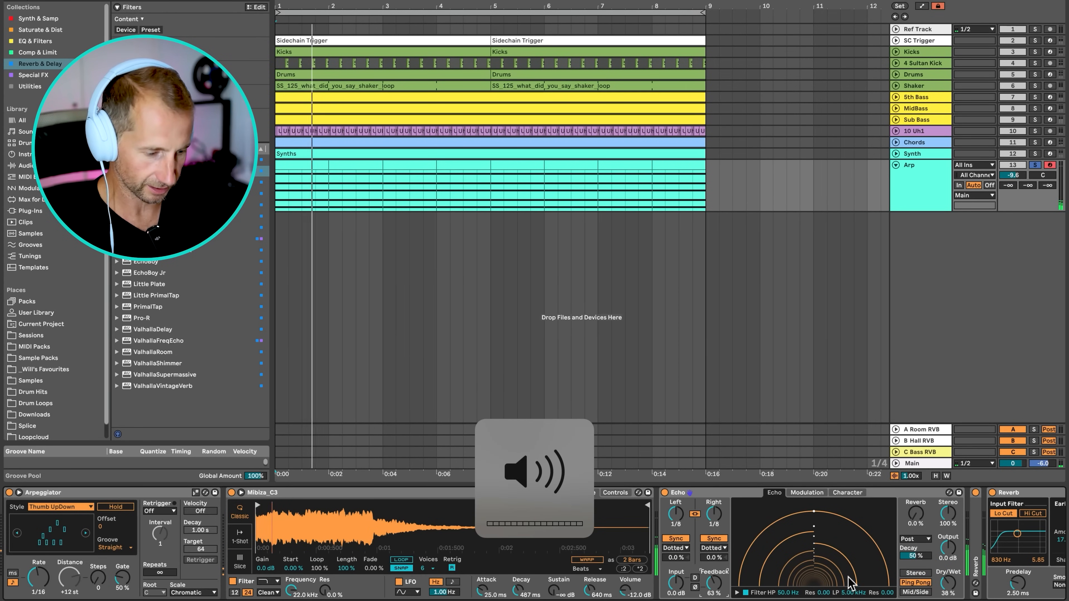
drag(960, 591, 960, 577)
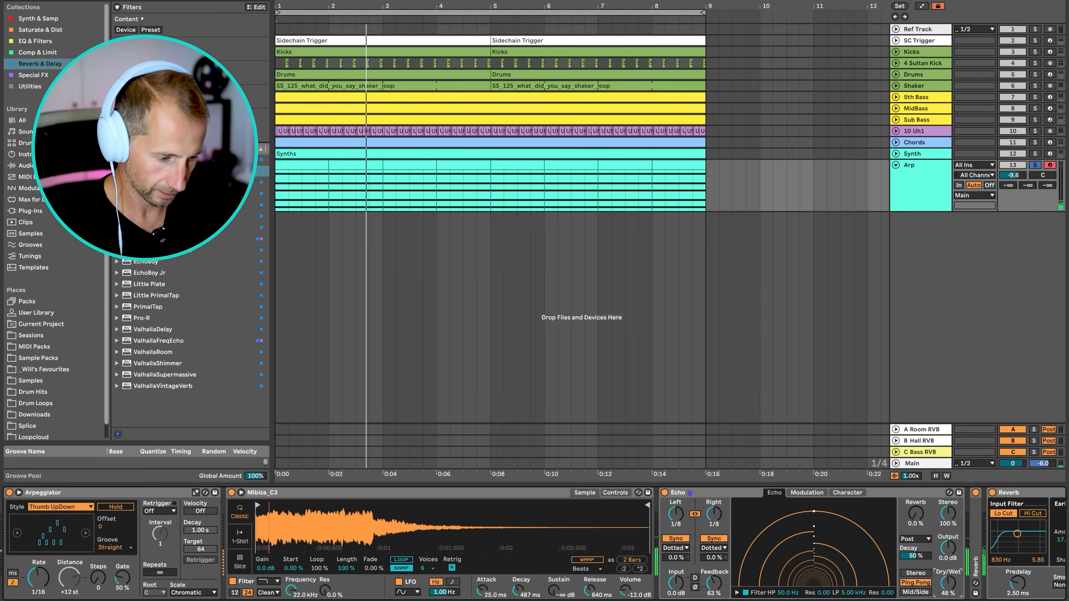
drag(954, 585, 954, 575)
double_click(894, 492)
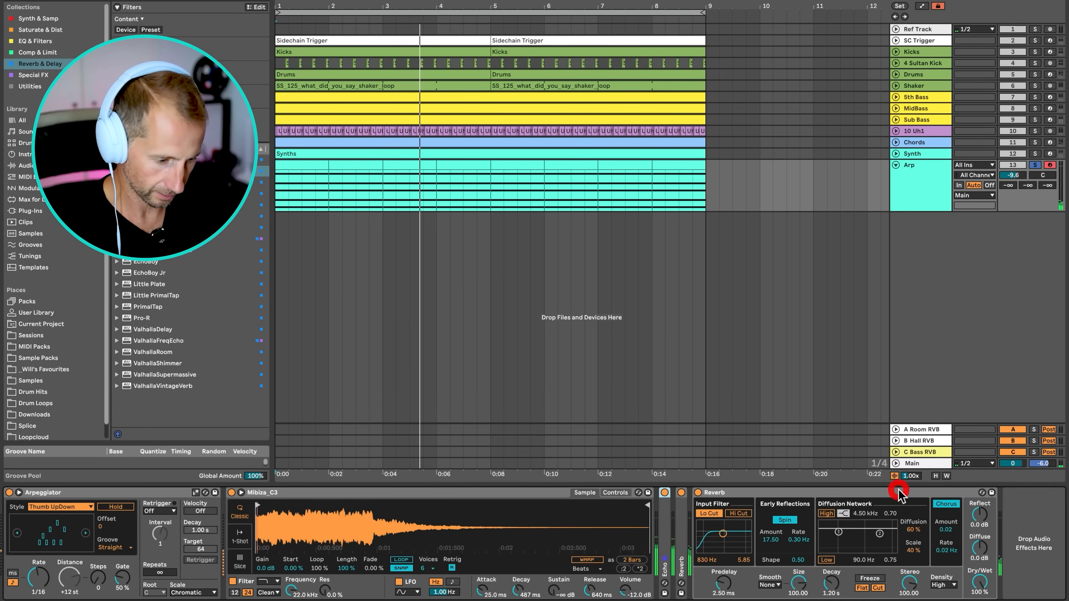
drag(686, 520, 992, 512)
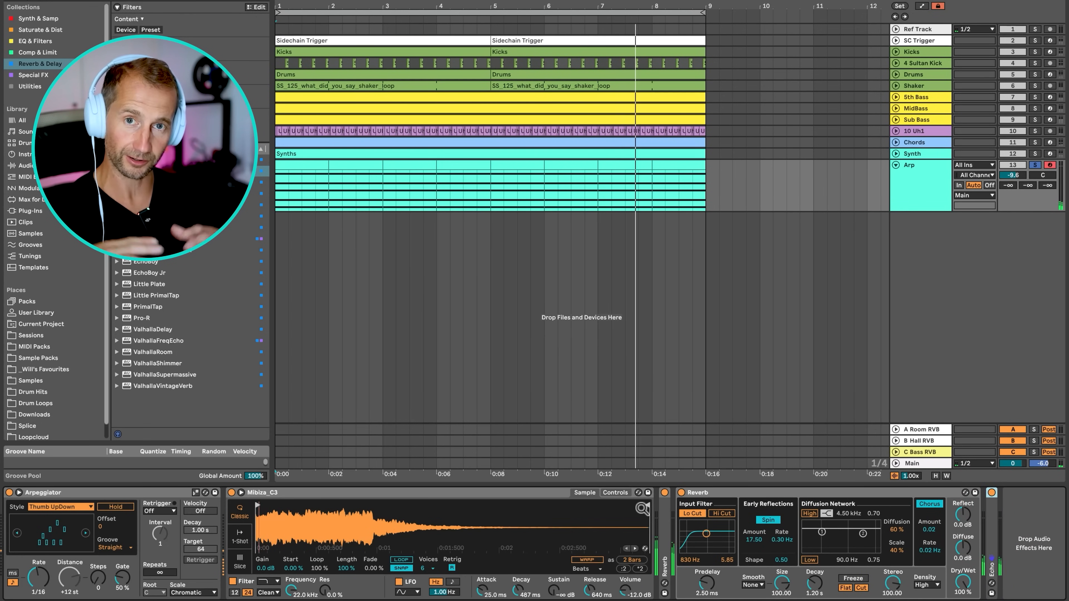
Add an EQ Eight at the end of the Arp track's device chain.
click(914, 168)
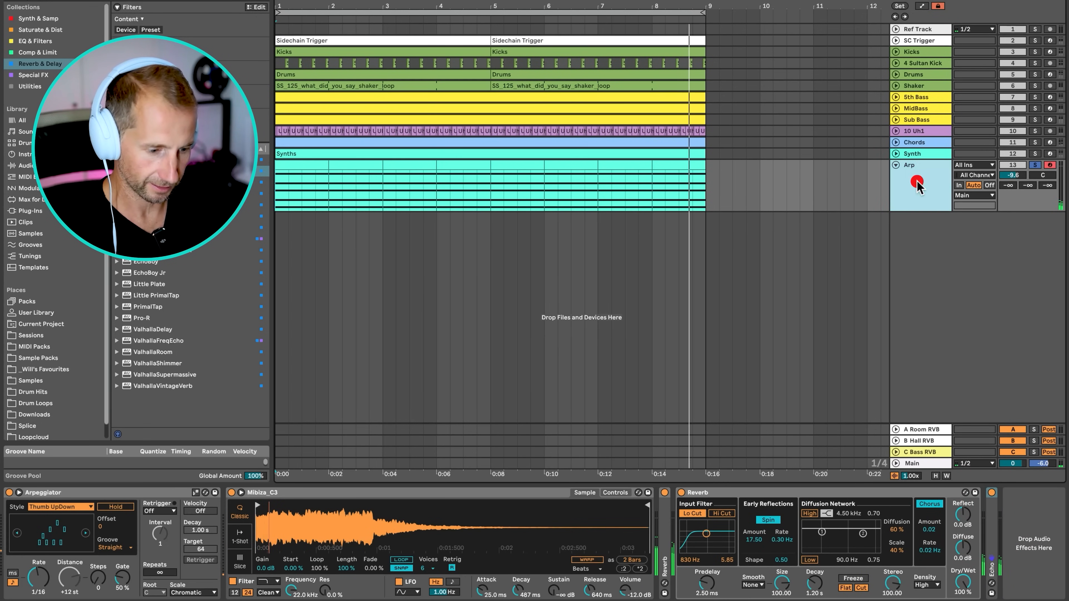
click(48, 41)
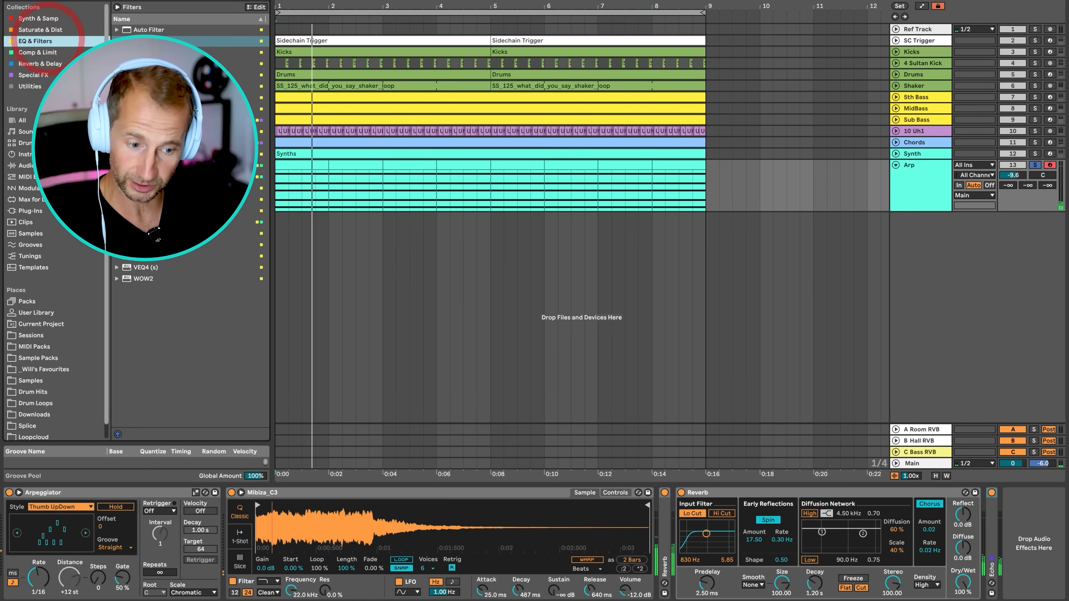
drag(147, 41, 1045, 512)
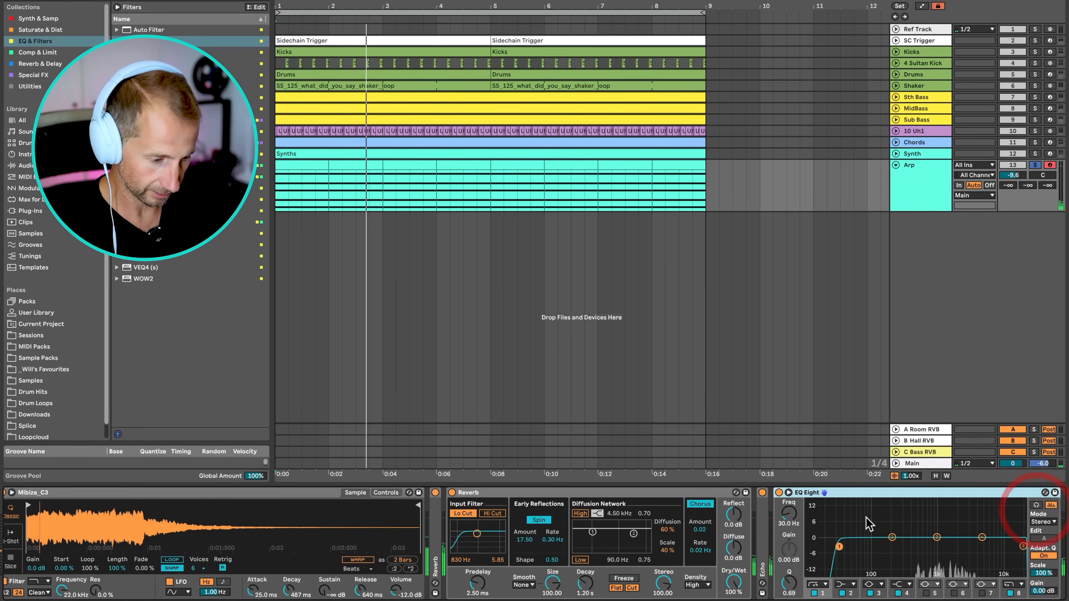
Cut about 2.6 dB near 1.02 kHz in the Arp's EQ Eight, and set the Arp level to -8.7 dB against the soloed 10 Uh1 track.
drag(935, 539, 937, 544)
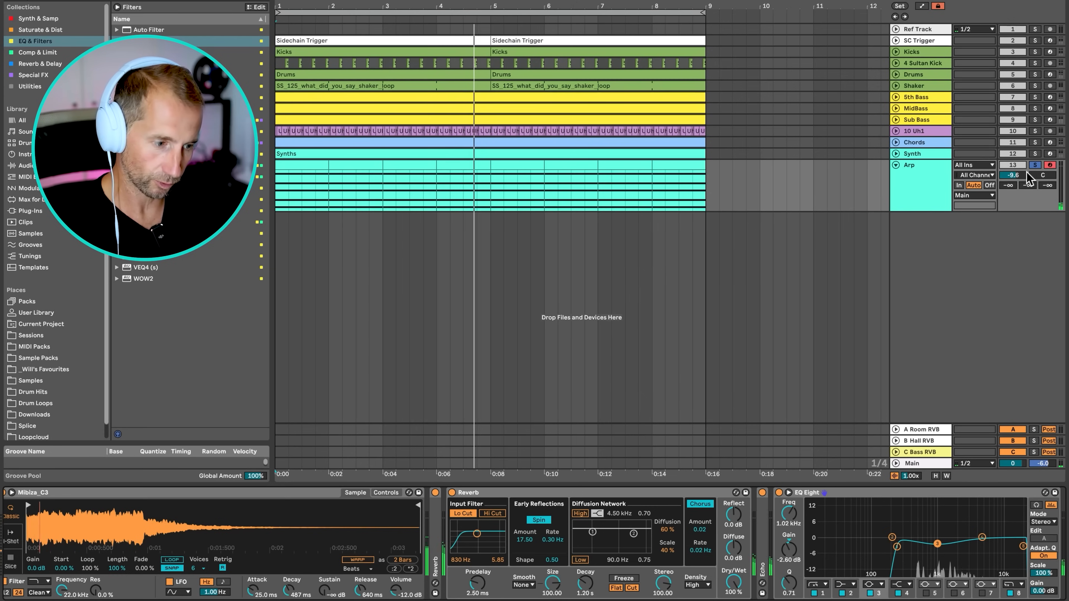
click(1034, 133)
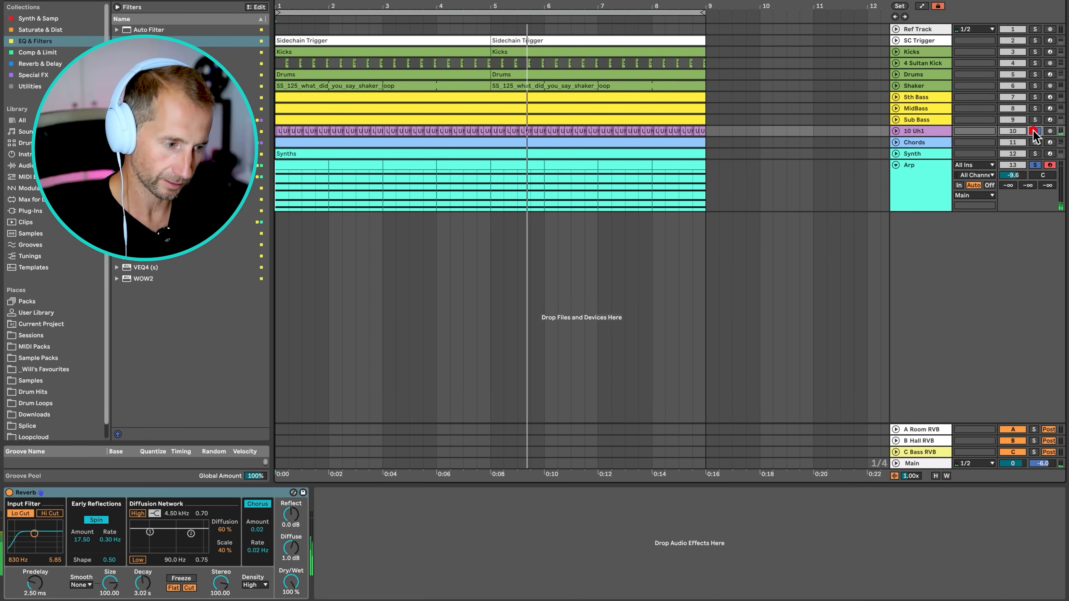
drag(1008, 176, 1008, 173)
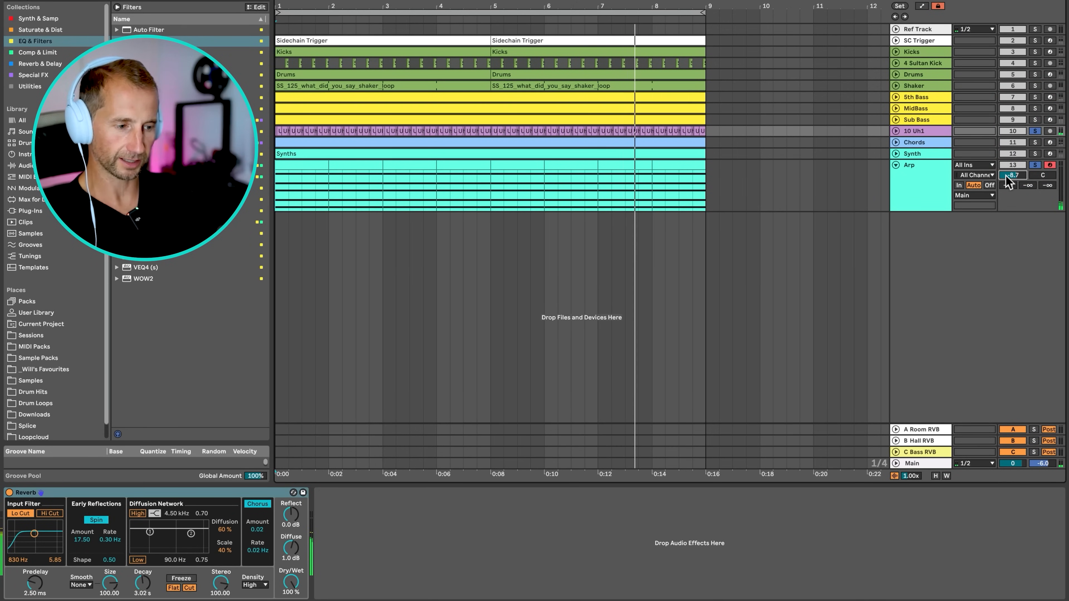
Solo Kicks, 4 Sultan Kick, Drums and Shaker with the arp, and roll off the Arp's highs at about 8.99 kHz in its EQ Eight.
click(1035, 51)
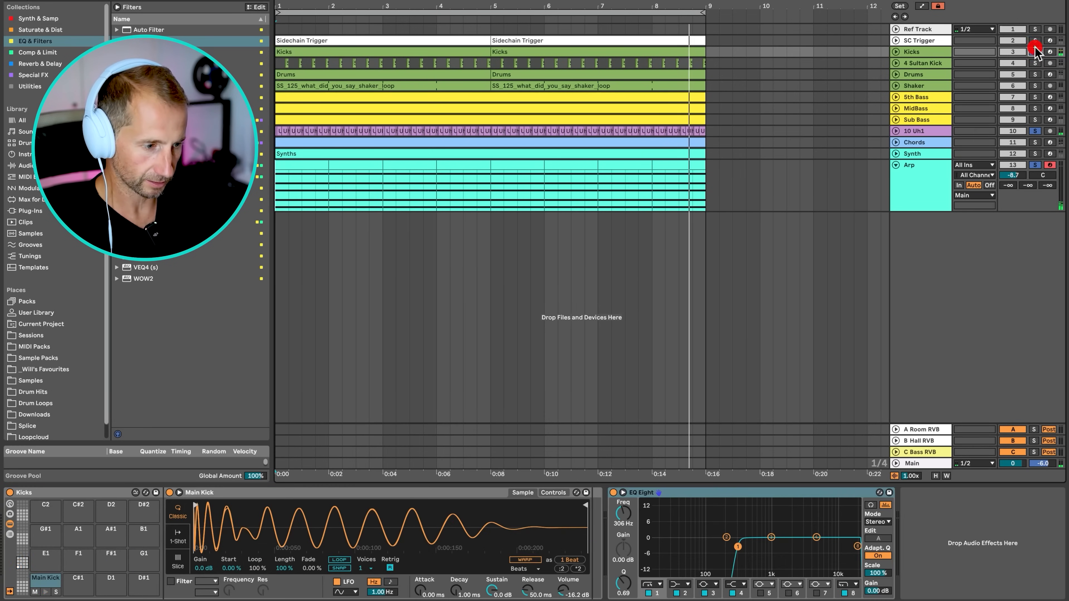
click(1035, 62)
click(1035, 74)
click(1035, 86)
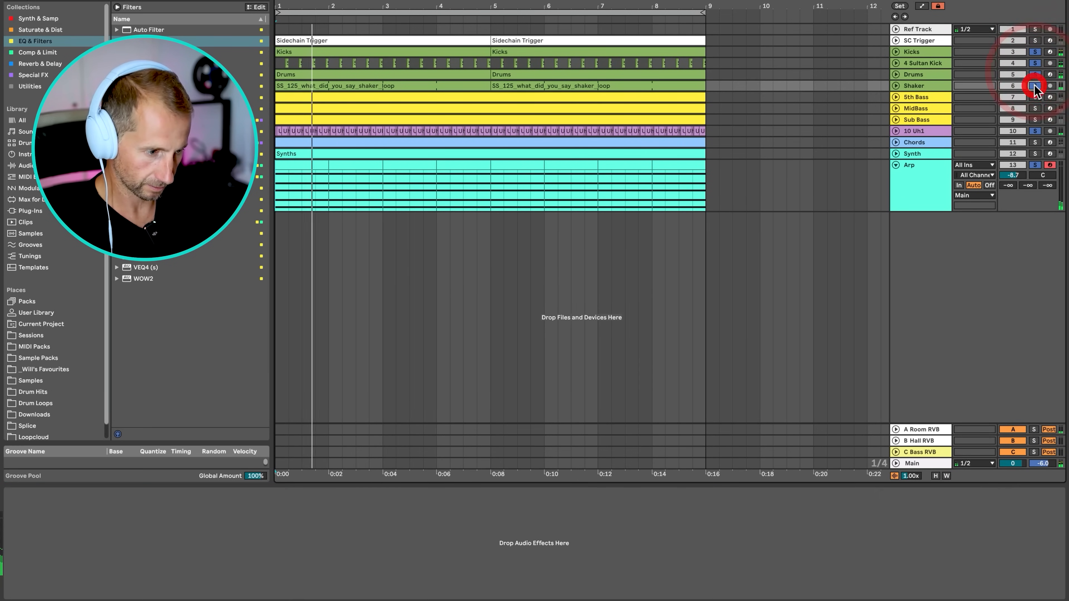
click(949, 173)
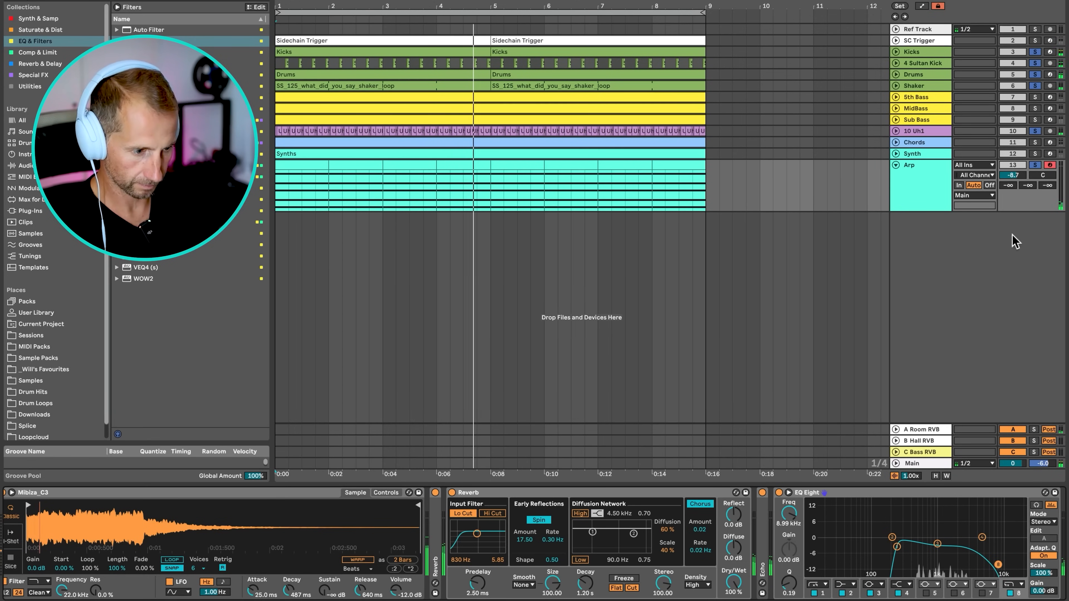
Compare the drums with and without the 10 Uh1 and Arp tracks by toggling their solos, and add the Synth track to the solos.
click(931, 52)
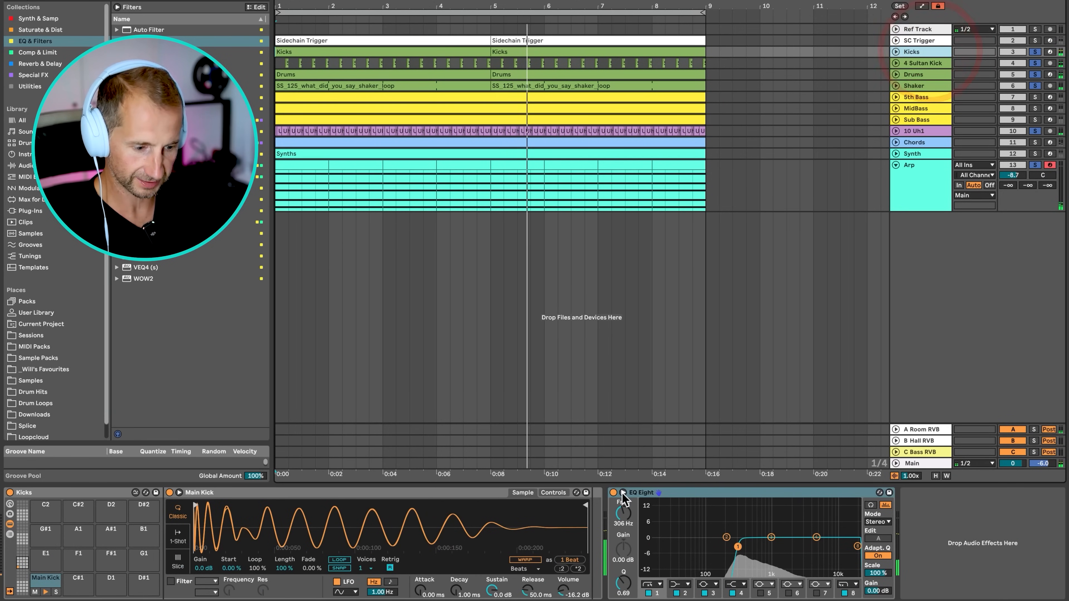
click(1038, 131)
click(1035, 164)
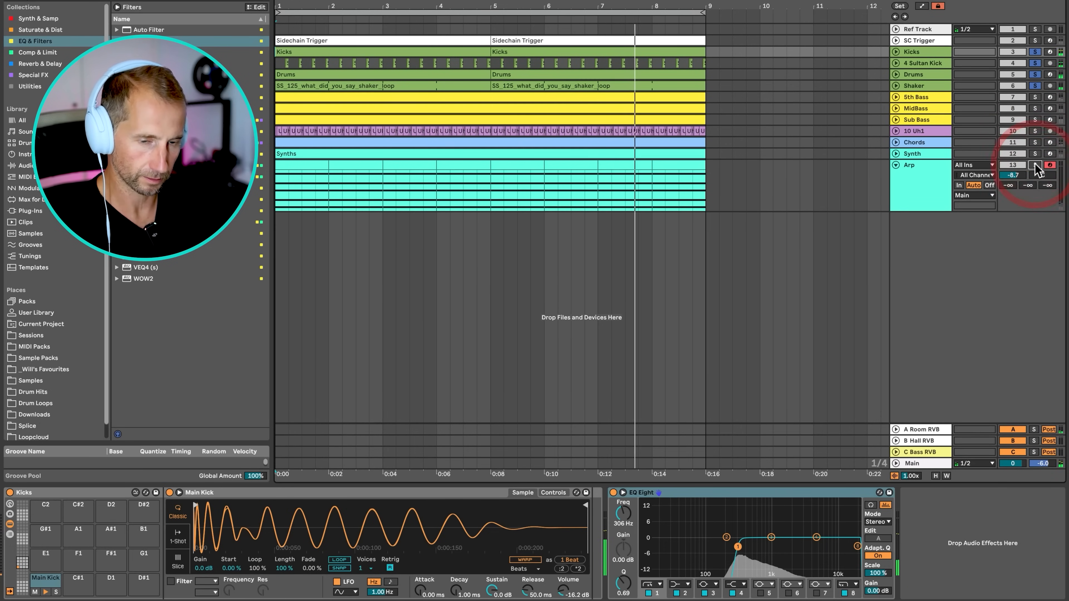
click(1035, 164)
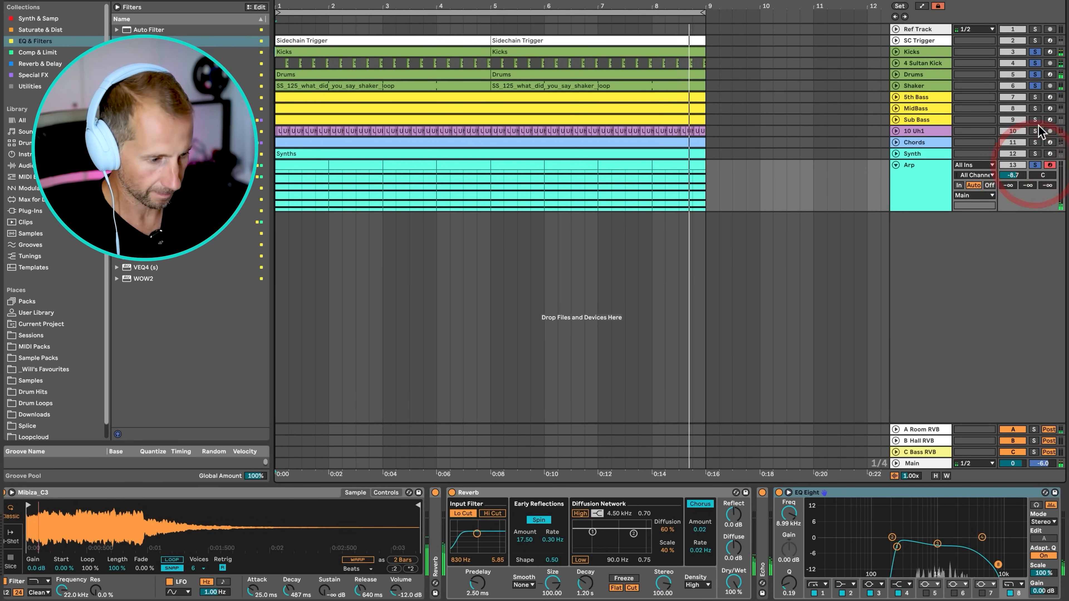
click(1037, 131)
click(1036, 154)
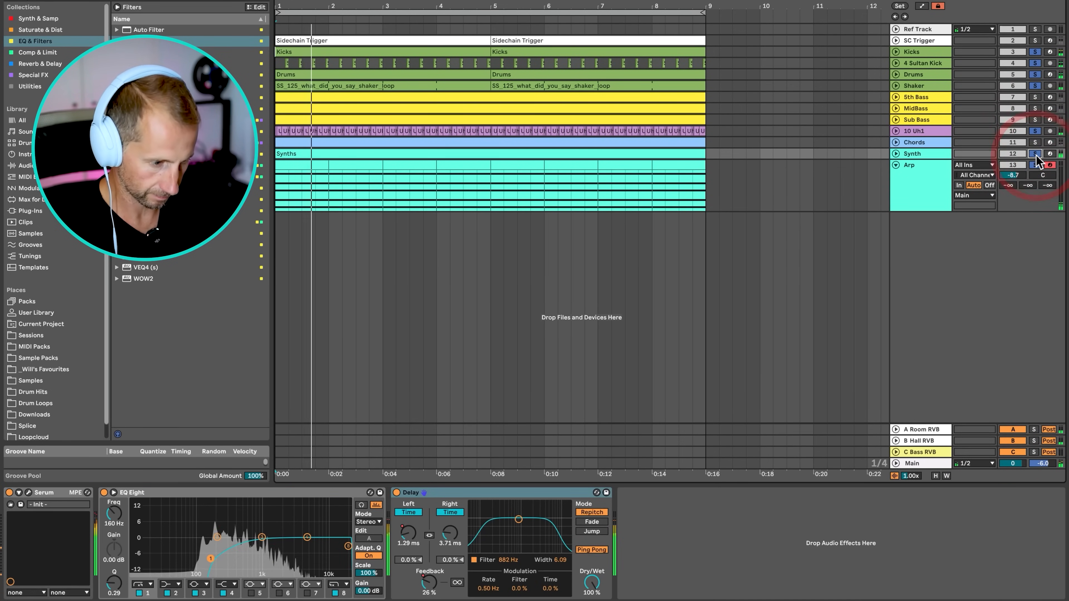
In the Arp's EQ Eight, remove the midrange dip, boost a high band near the roll-off, and raise the high-cut Q to 1.85.
click(926, 191)
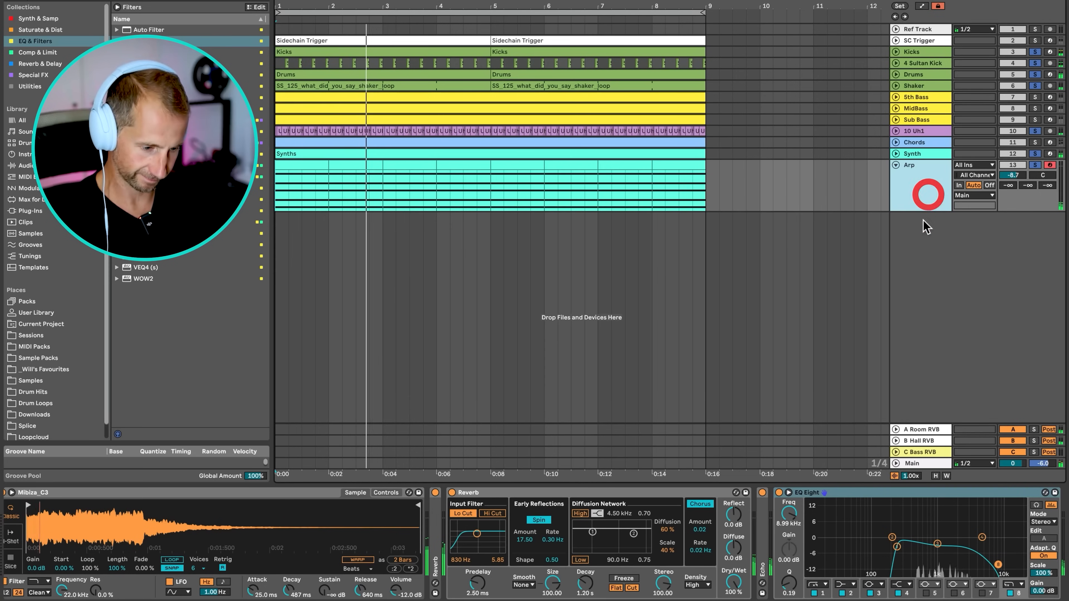
click(939, 543)
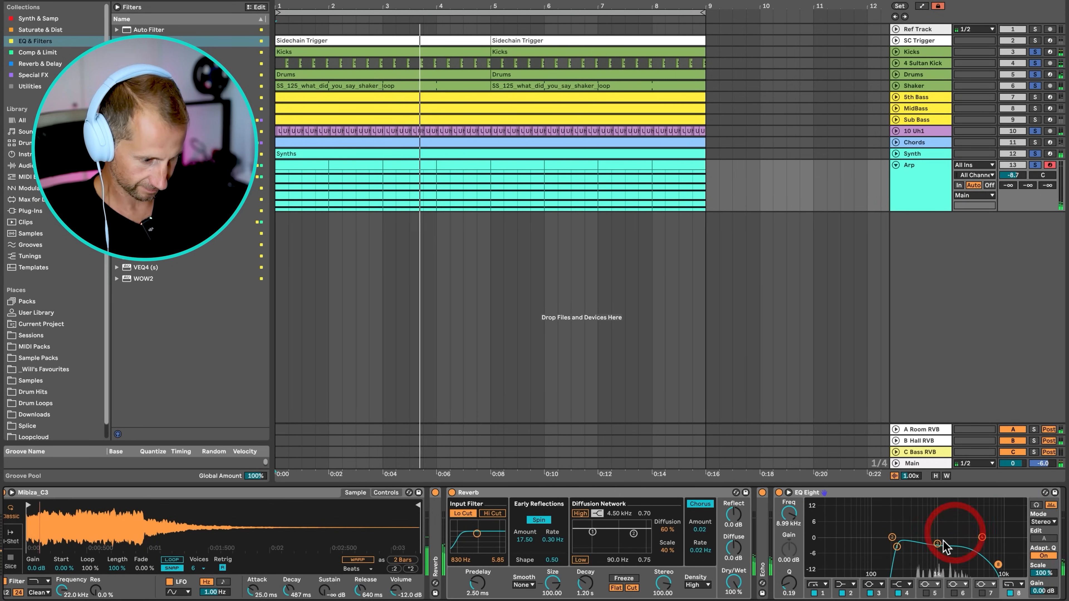
click(982, 537)
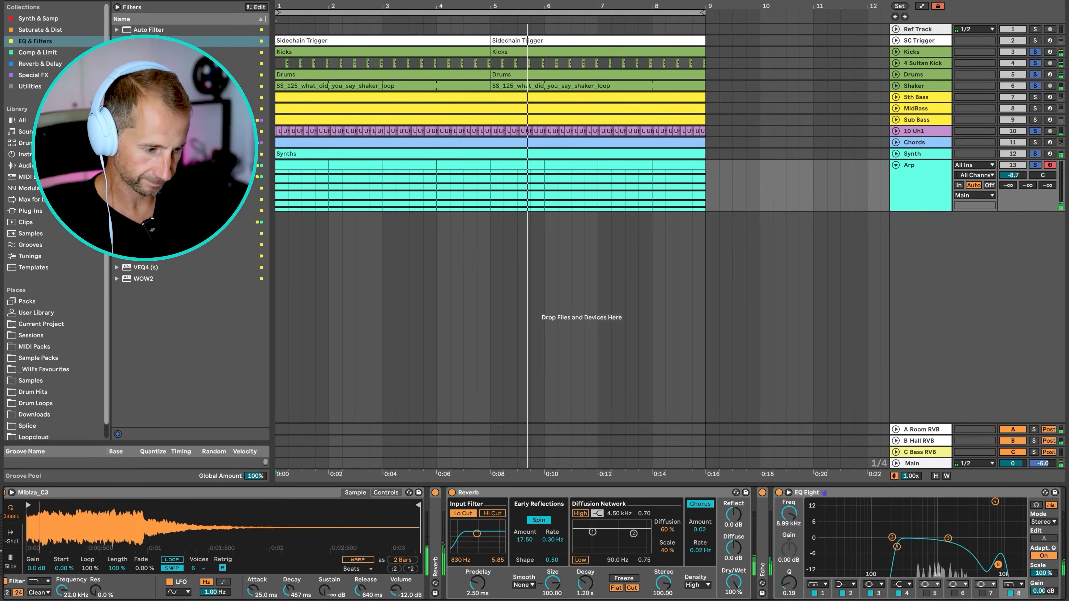
drag(998, 564, 998, 533)
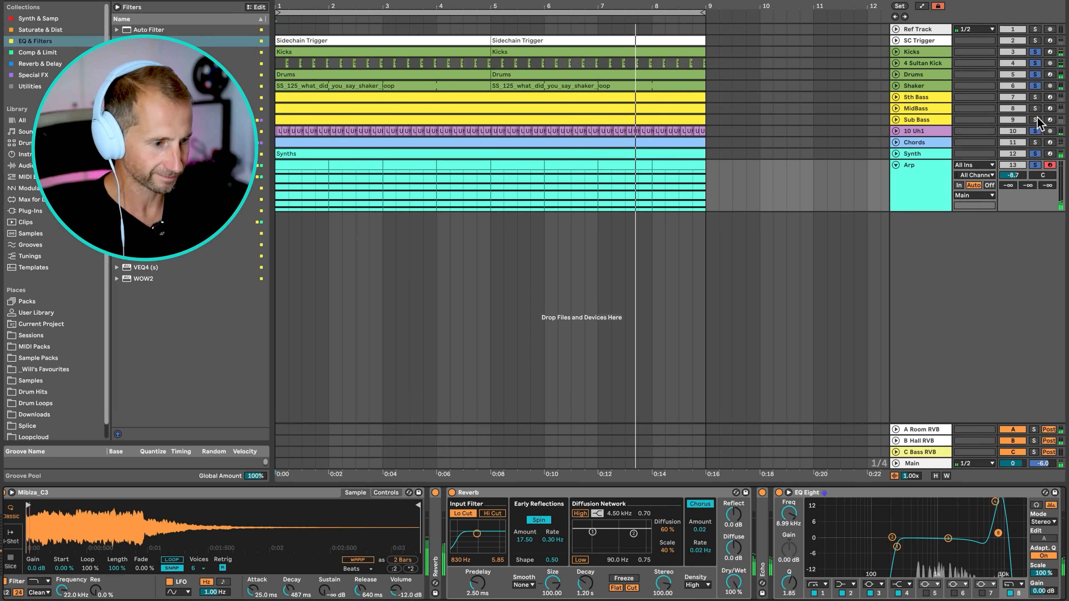
Add the MidBass, 5th Bass and Sub Bass tracks to the soloed tracks.
click(1036, 108)
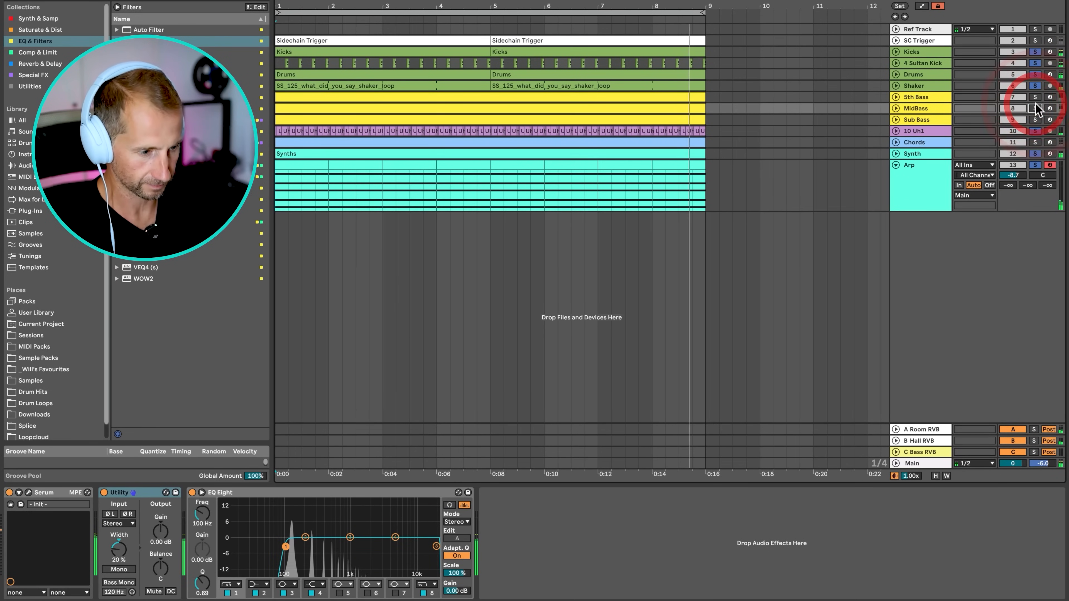
click(1035, 108)
click(1033, 96)
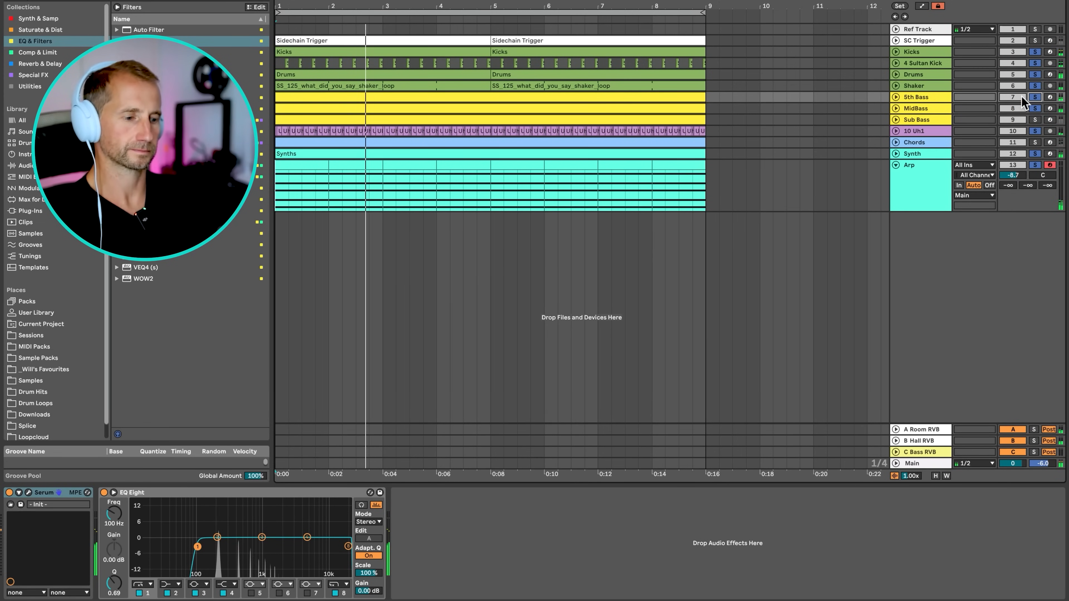
click(924, 95)
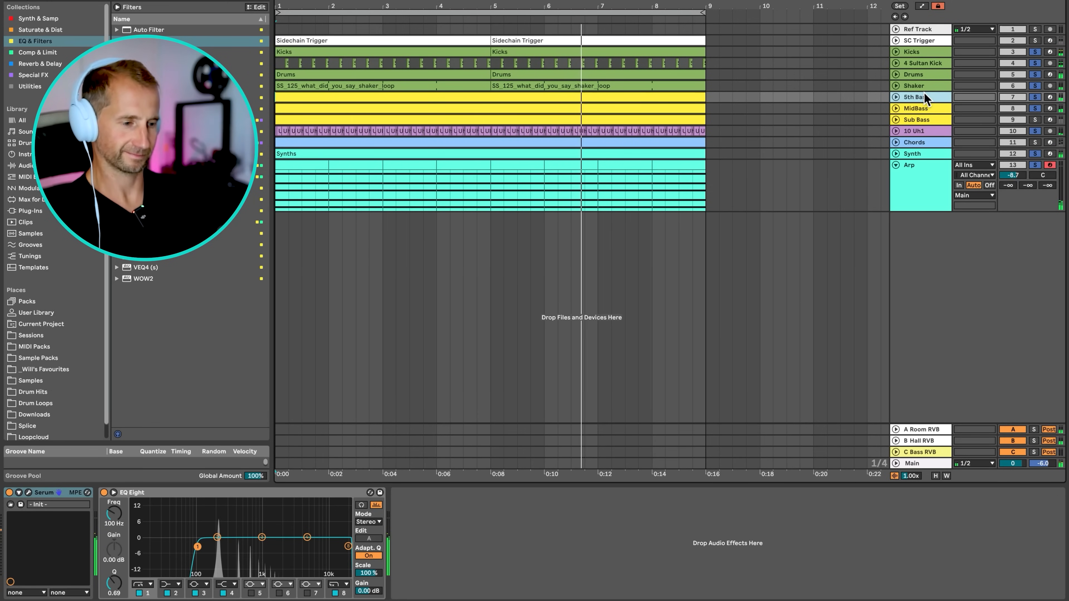
click(1037, 119)
Turn off the EQ Eight on the Kicks track, and add the Chords track to the soloed tracks.
click(926, 52)
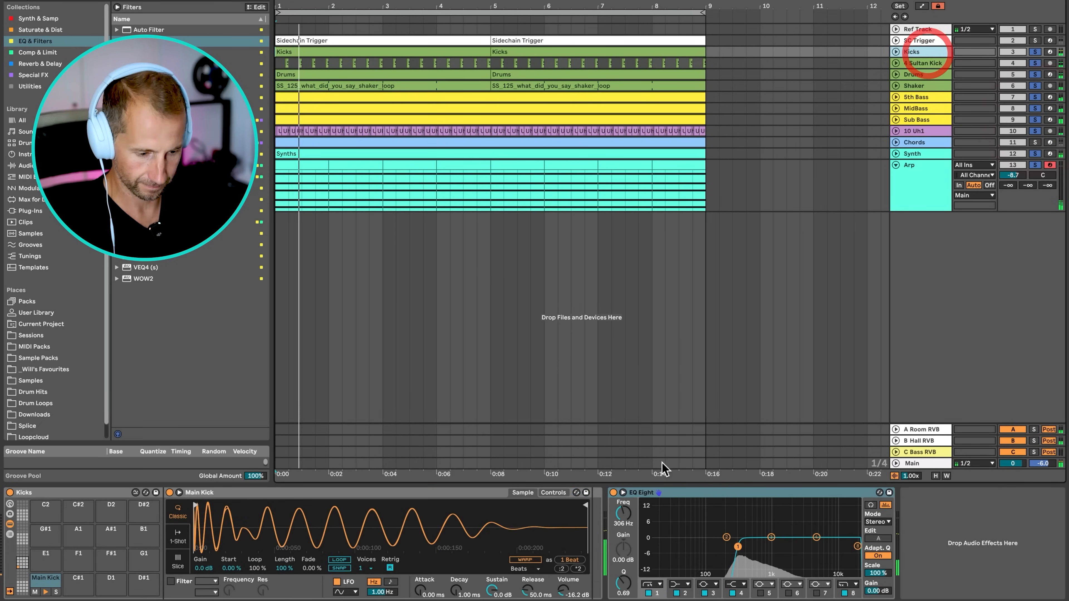
click(614, 492)
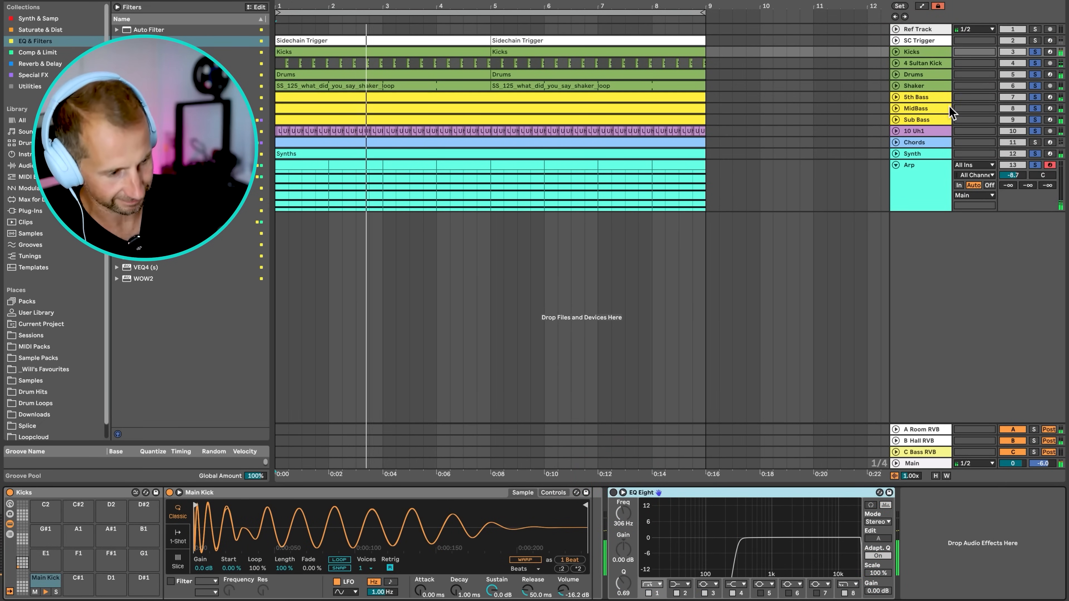
drag(575, 7, 335, 6)
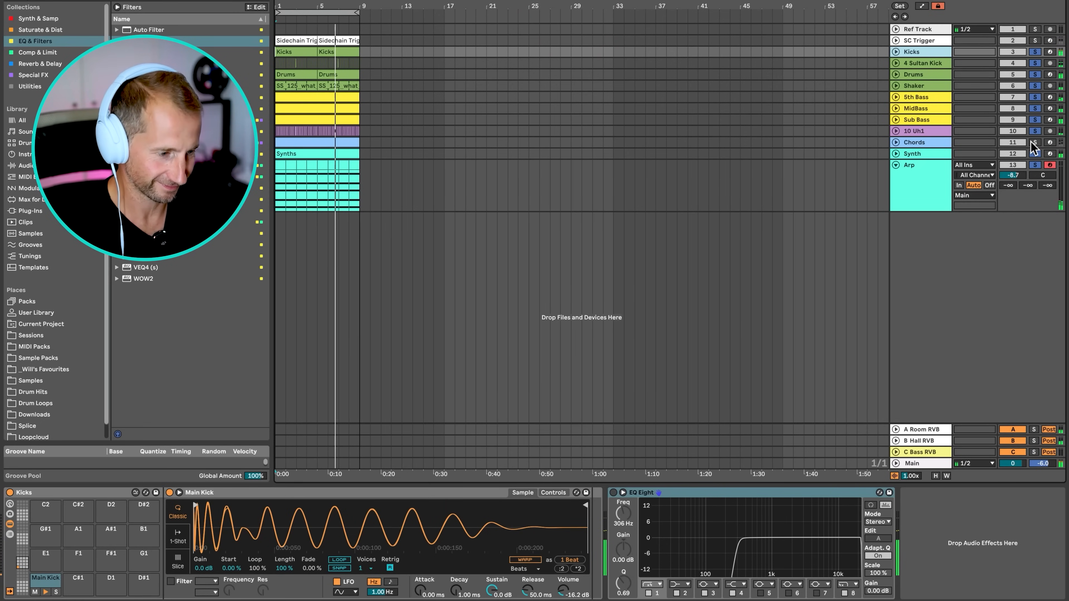
click(1023, 142)
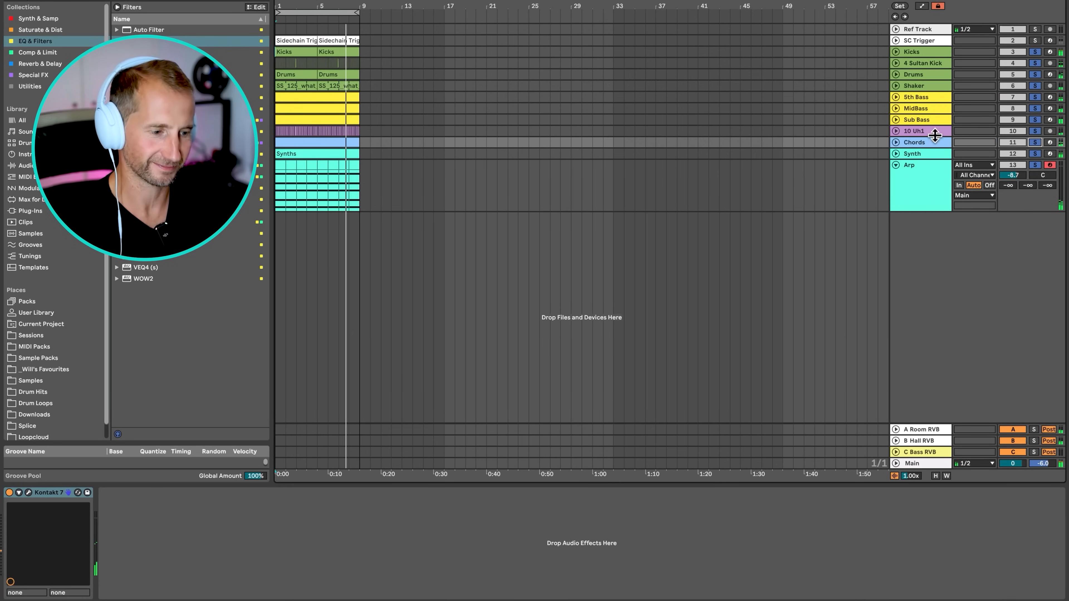